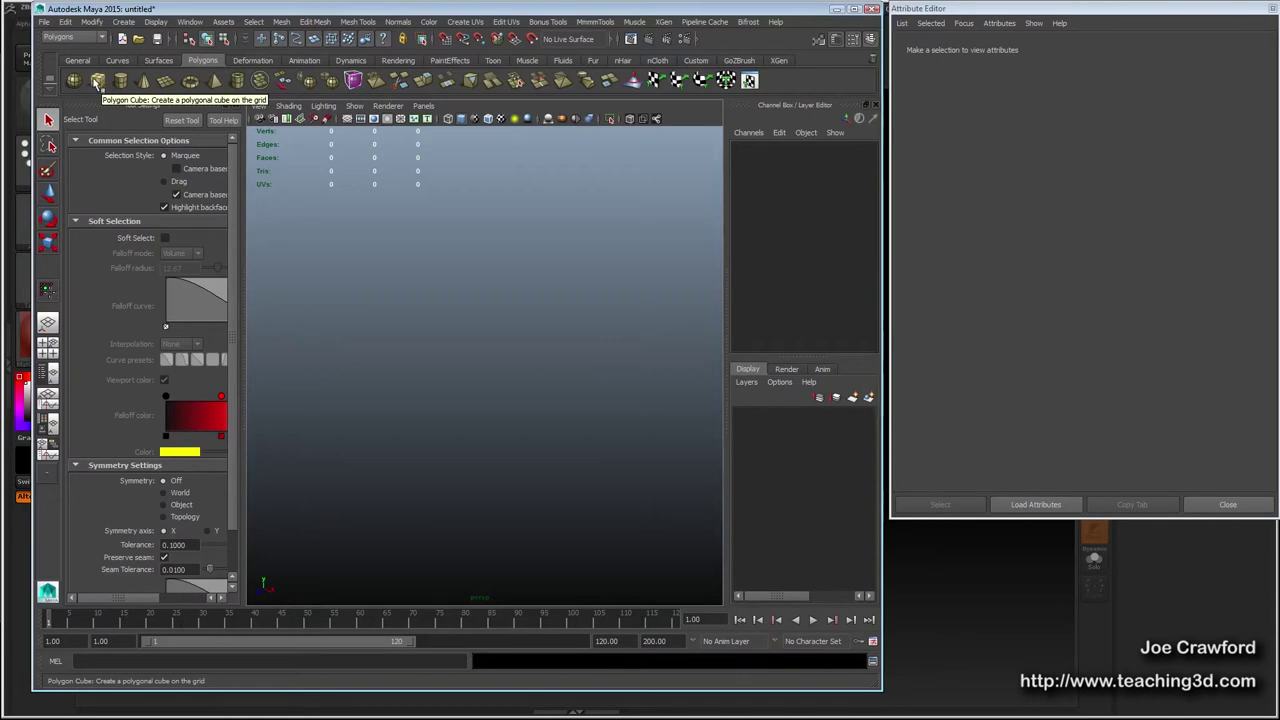
Create a polygon cube and set its width, height and depth to 32.
click(99, 86)
alt+drag(469, 444, 471, 418)
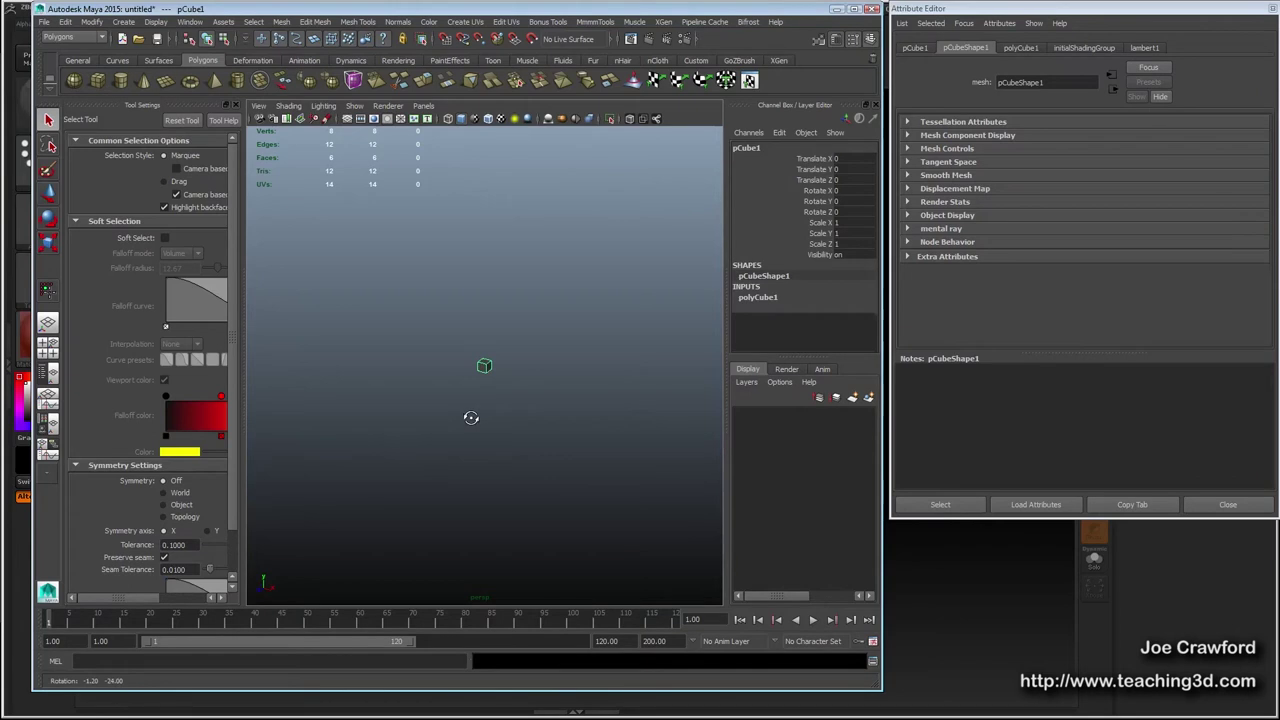
click(757, 297)
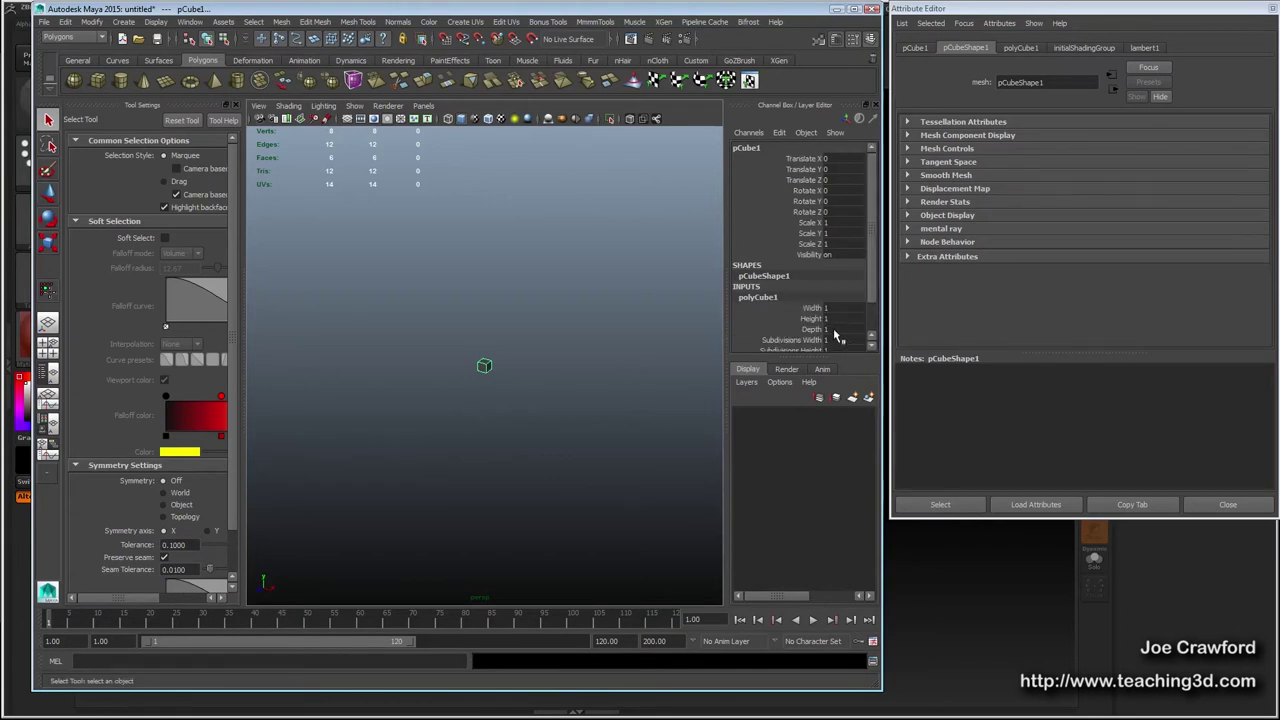
drag(835, 333, 833, 310)
text(32)
key(Return)
Set the cube's height to 64 and frame it in the view.
click(832, 318)
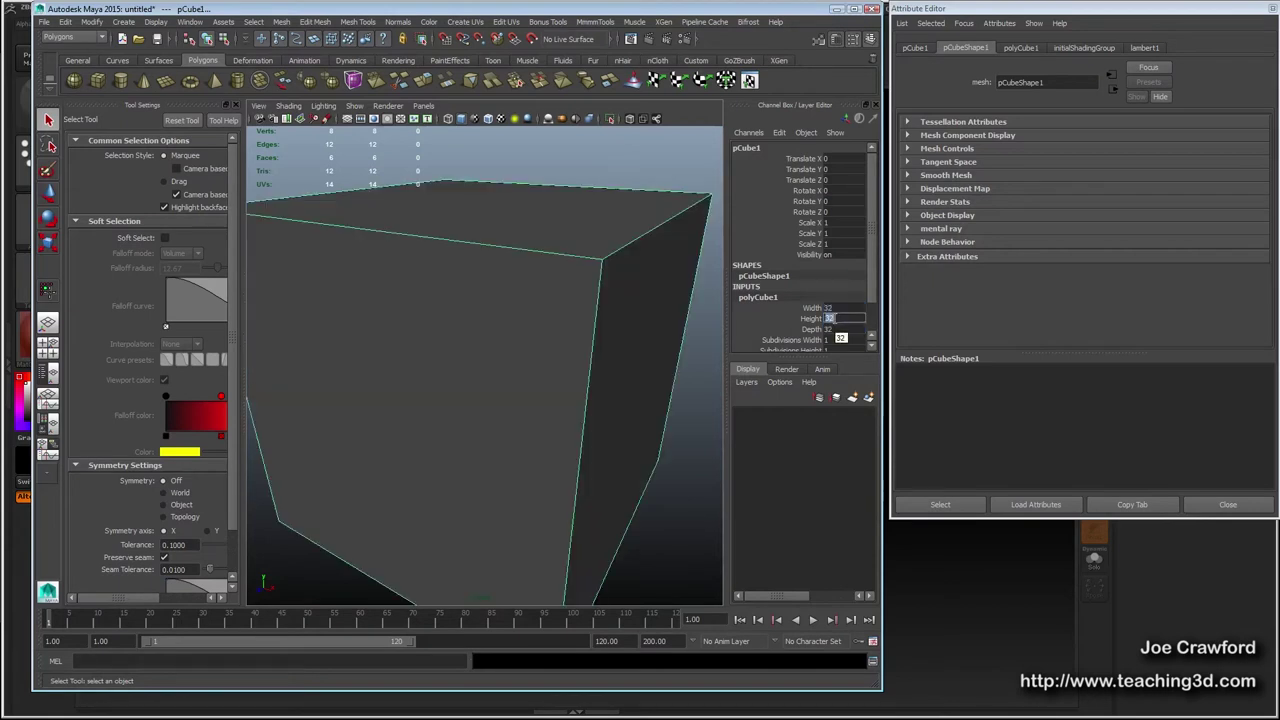
text(64)
key(Return)
key(f)
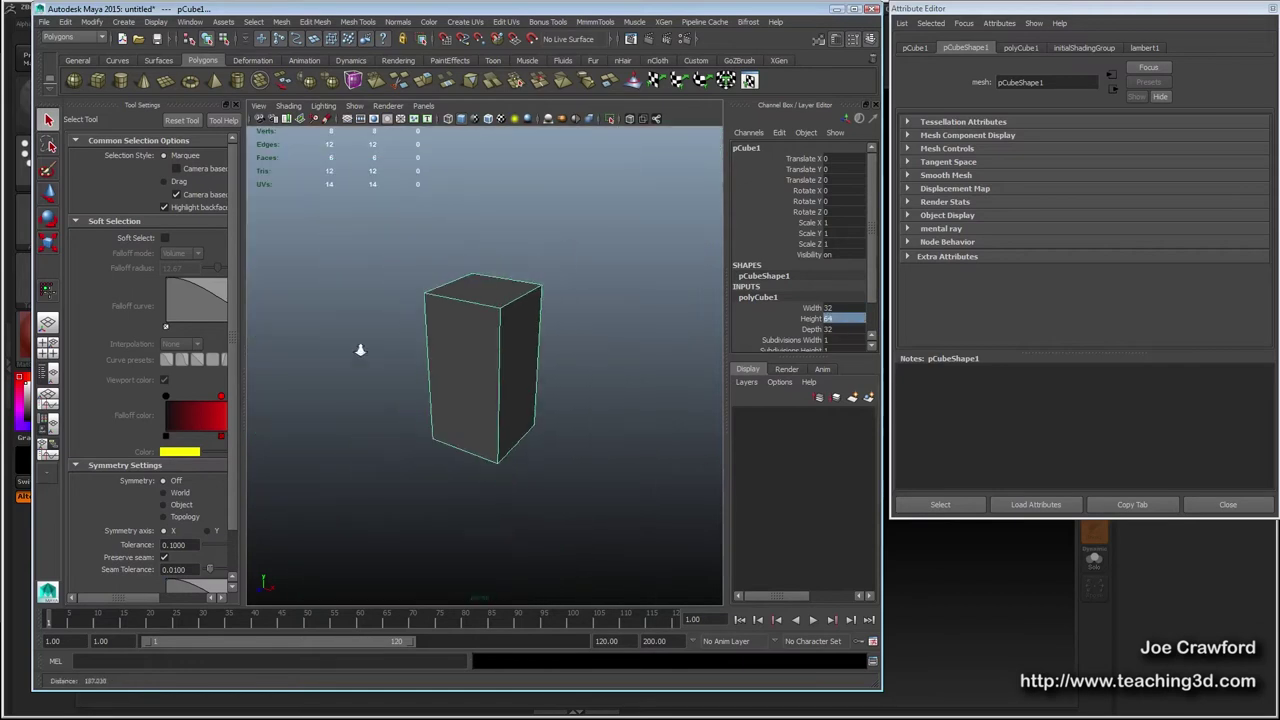
scroll(400, 365, up, 2)
Scale the block's four top vertices inward and rotate them so the top face slopes to one side.
key(F9)
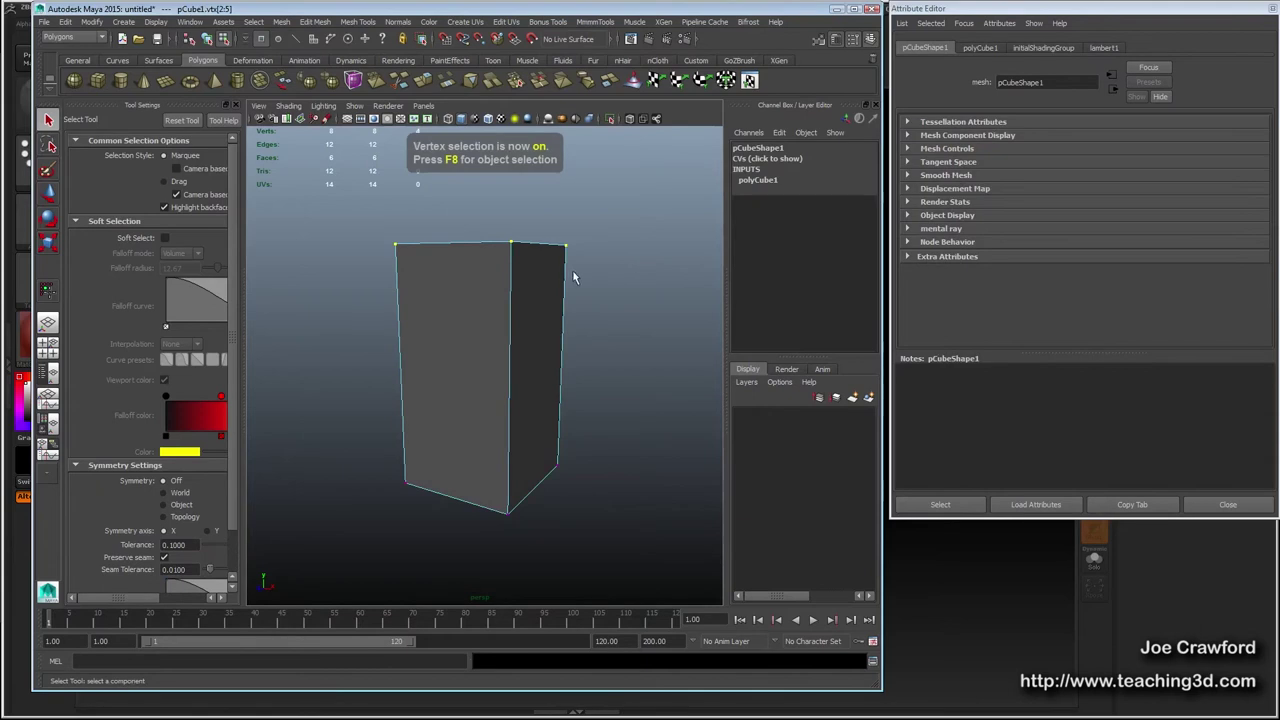
key(r)
drag(485, 246, 452, 251)
alt+drag(526, 309, 424, 306)
drag(484, 246, 470, 246)
alt+drag(409, 335, 456, 238)
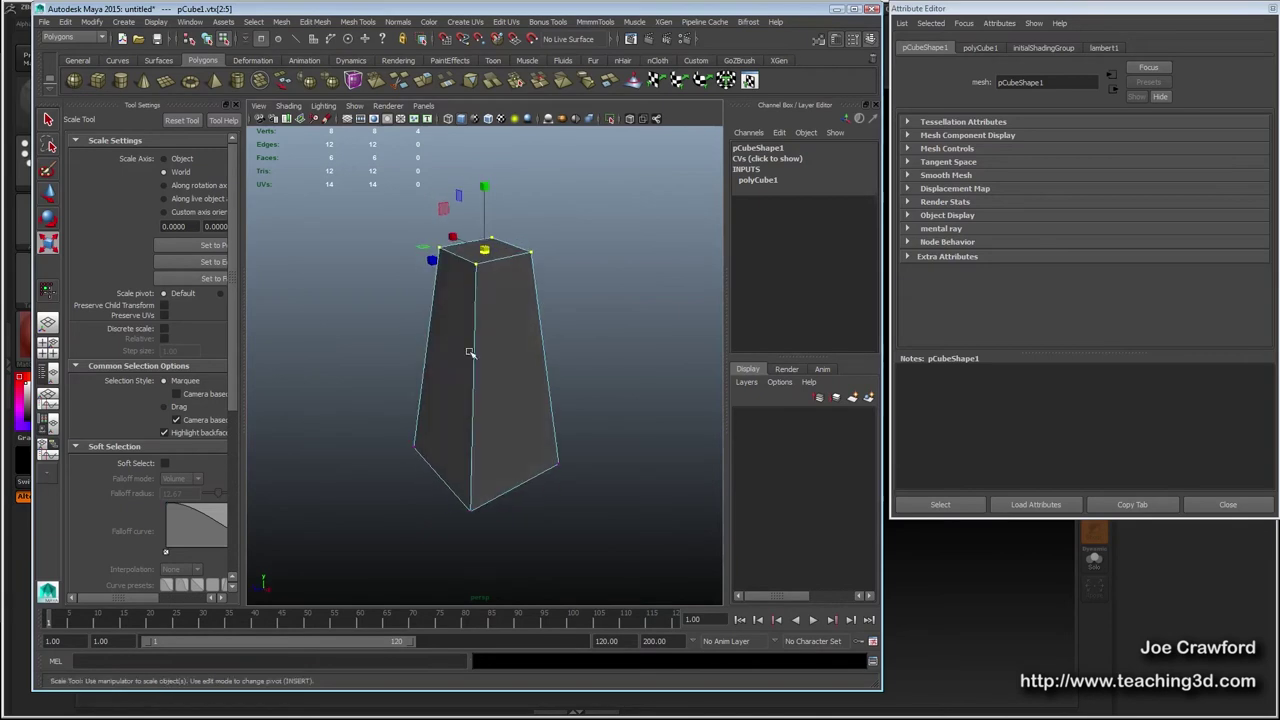
key(e)
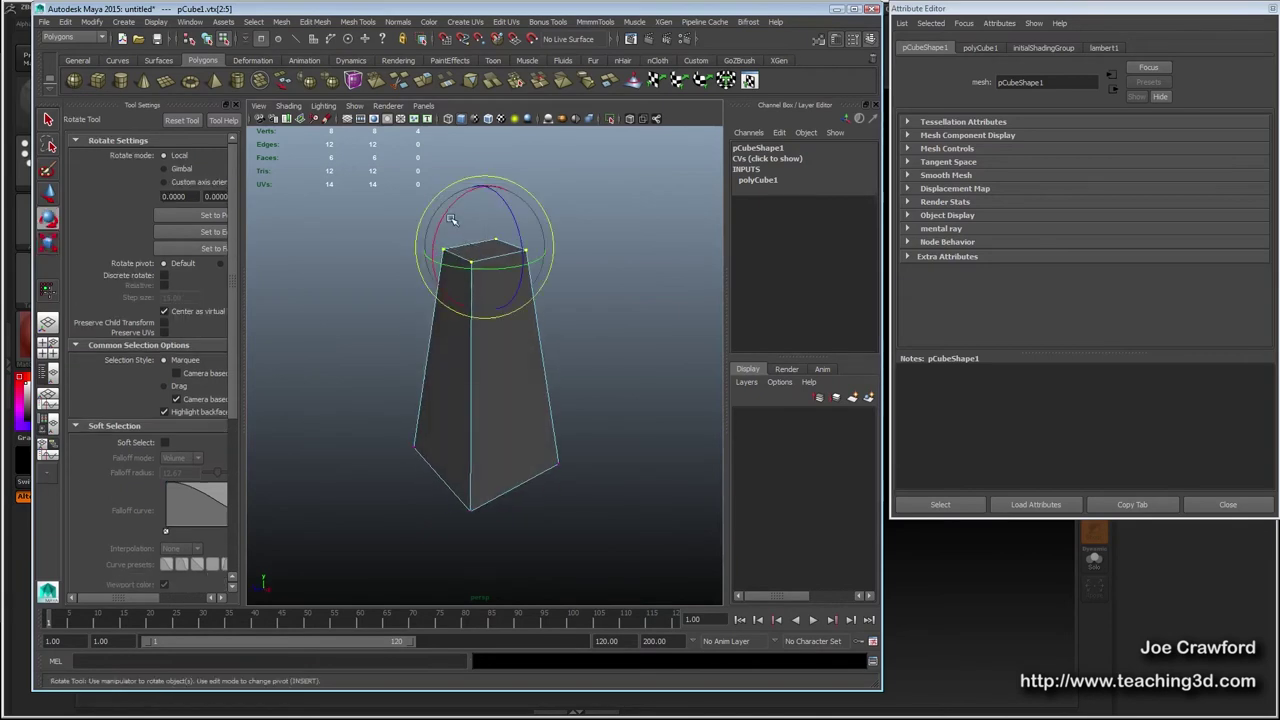
drag(455, 255, 486, 521)
Move the two bottom vertices below the lower side of the sloped top outward, and return to object selection.
key(q)
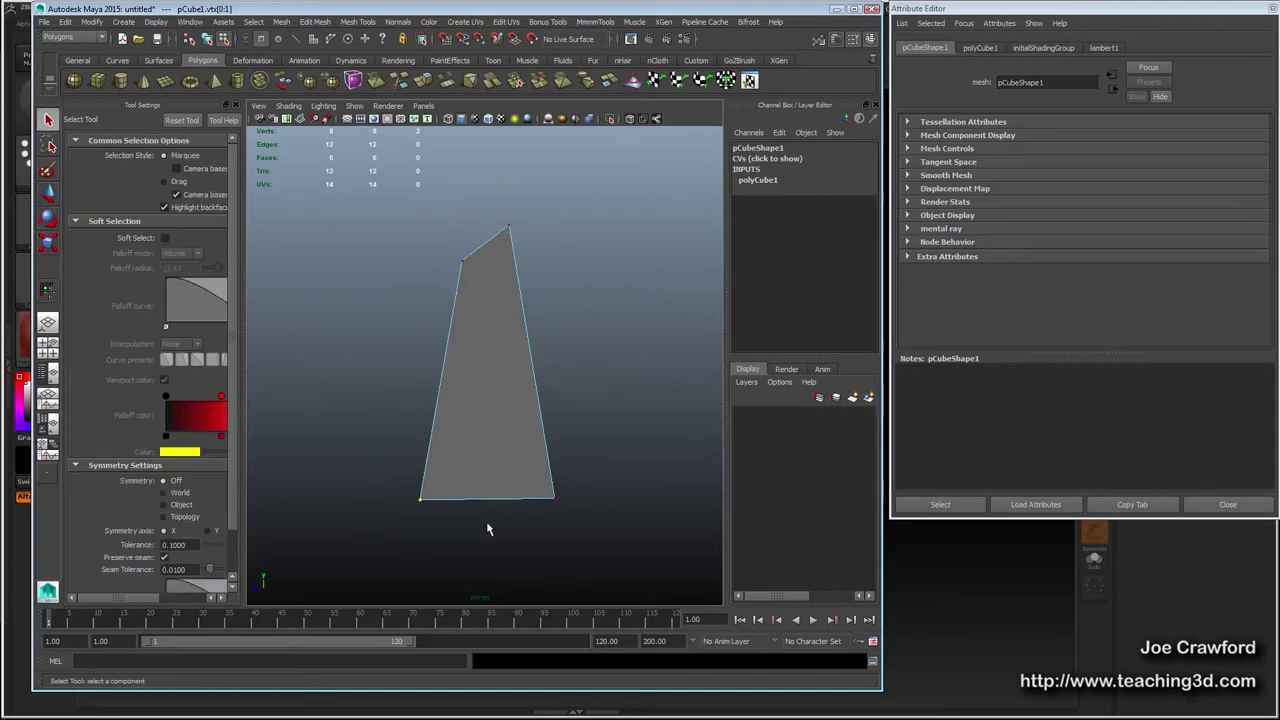
key(w)
drag(367, 488, 300, 487)
drag(606, 451, 434, 520)
key(r)
alt+drag(527, 507, 460, 438)
key(F8)
Examine the tapered block's shape from several angles.
alt+middle_drag(461, 438, 465, 431)
mouse_move(465, 431)
alt+right_down()
mouse_move(446, 446)
mouse_move(460, 474)
mouse_move(484, 428)
alt+right_up()
alt+middle_drag(484, 428, 463, 436)
alt+right_drag(463, 436, 498, 450)
alt+drag(498, 450, 441, 454)
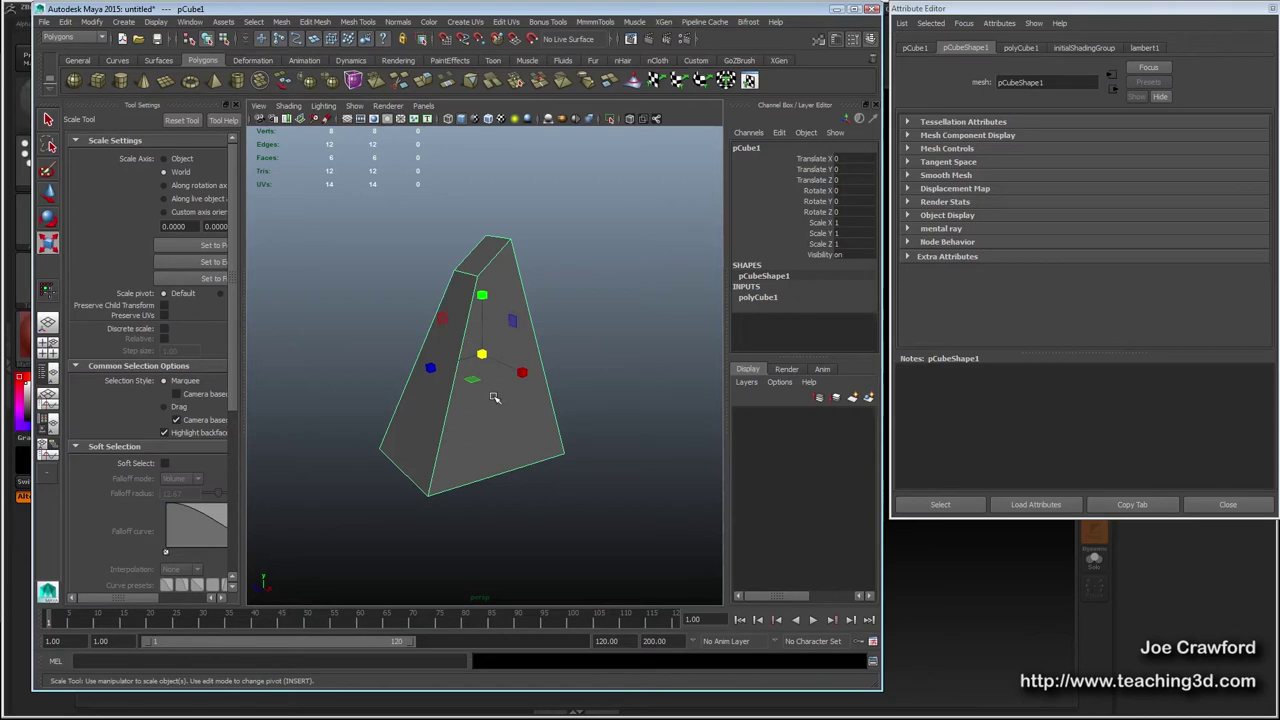
key(F8)
key(F8)
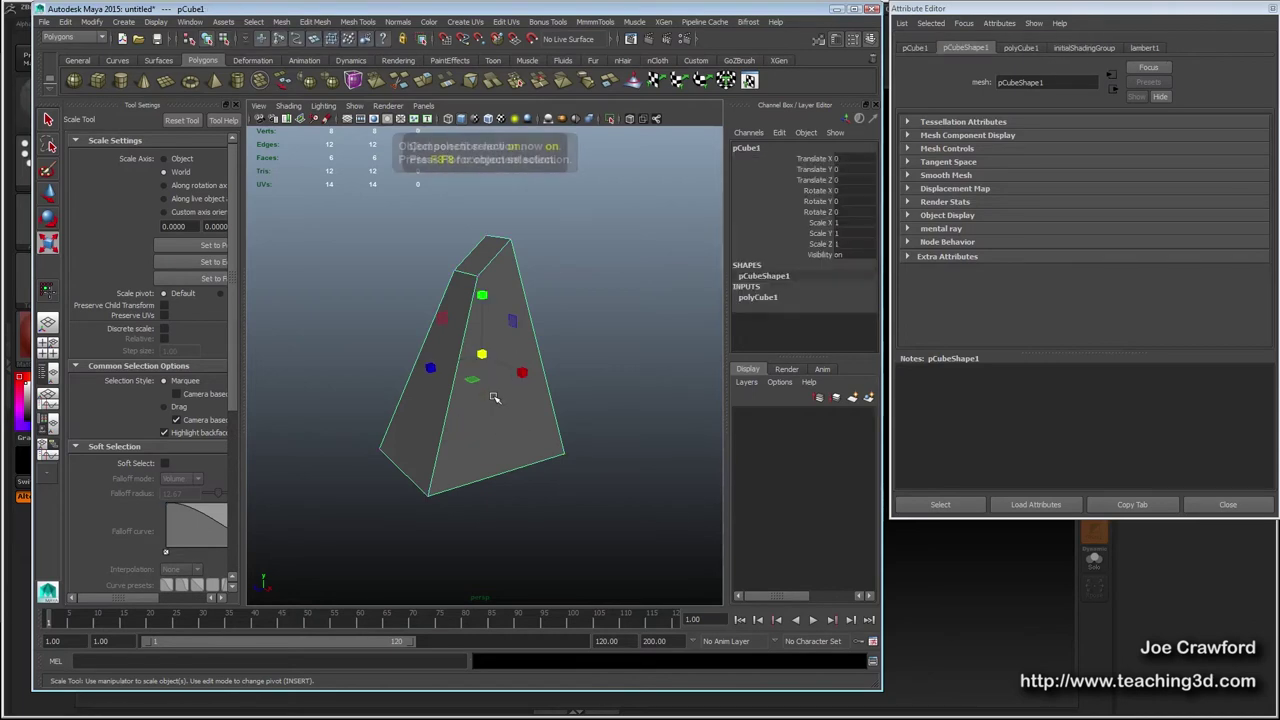
alt+drag(501, 448, 447, 453)
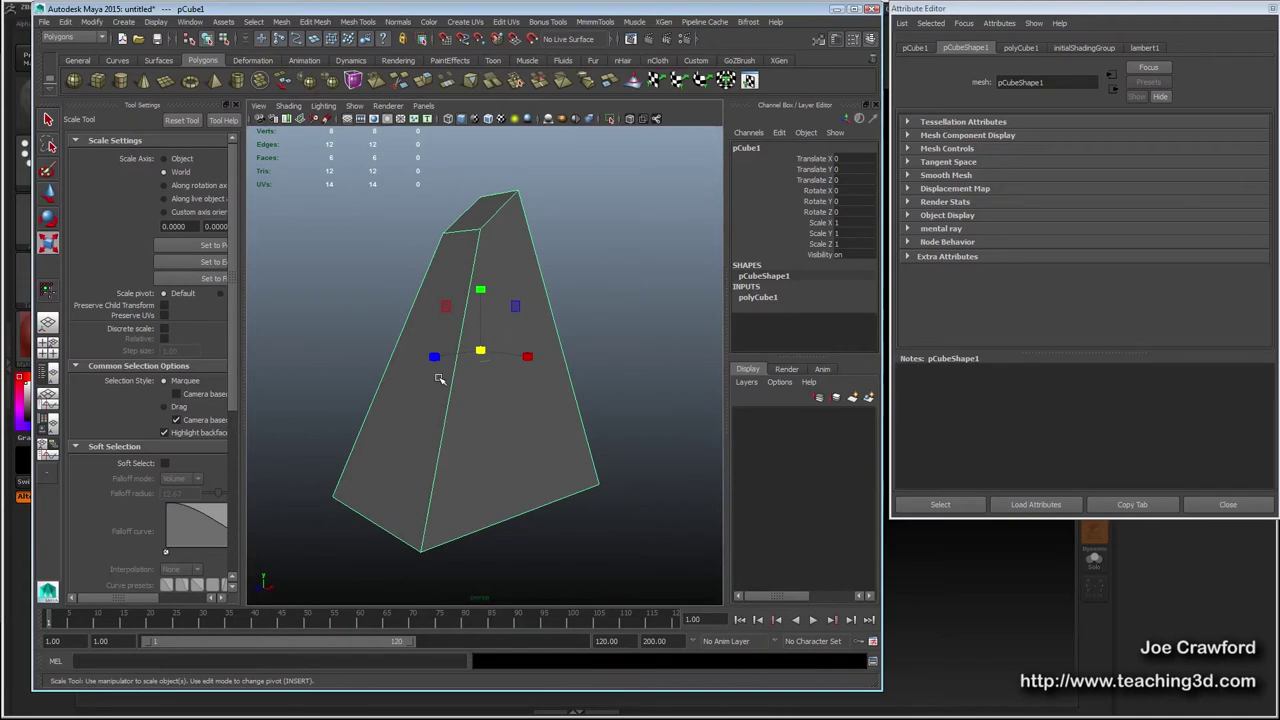
Show the block in wireframe and move all its vertices up so the base reaches the grid plane.
key(4)
alt+drag(429, 410, 622, 413)
alt+right_drag(622, 413, 446, 391)
alt+drag(446, 391, 486, 390)
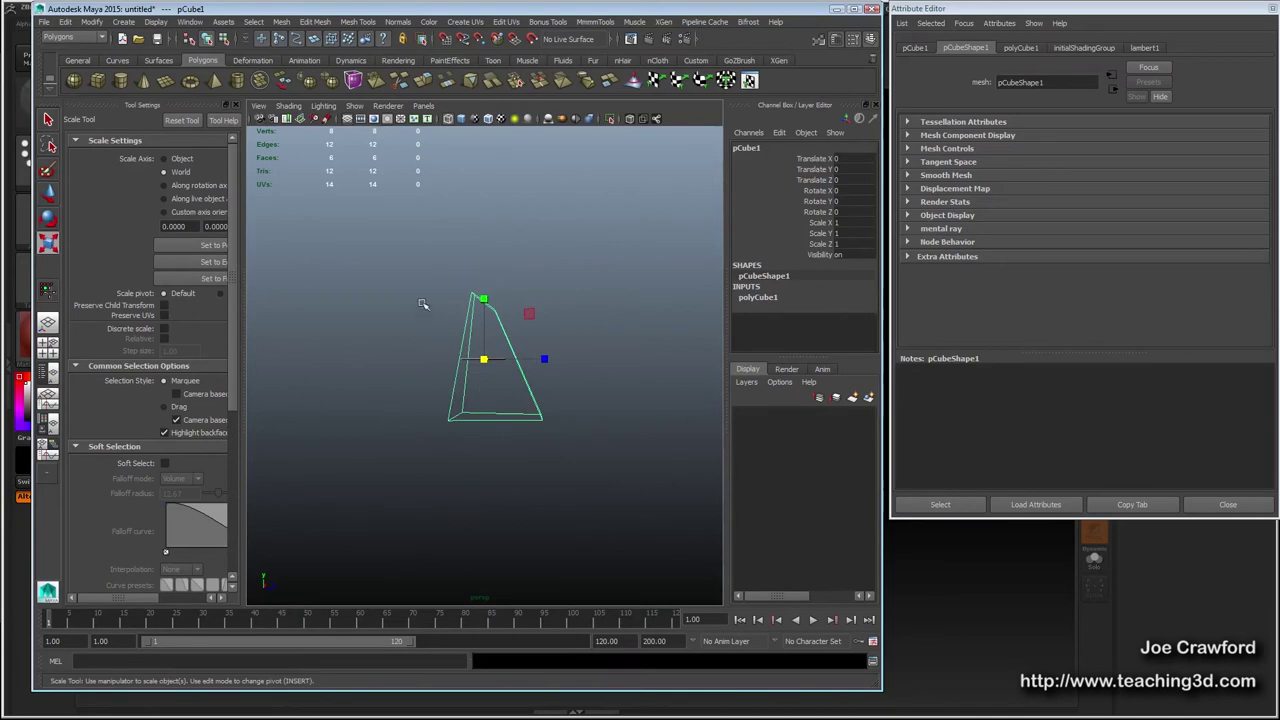
key(F9)
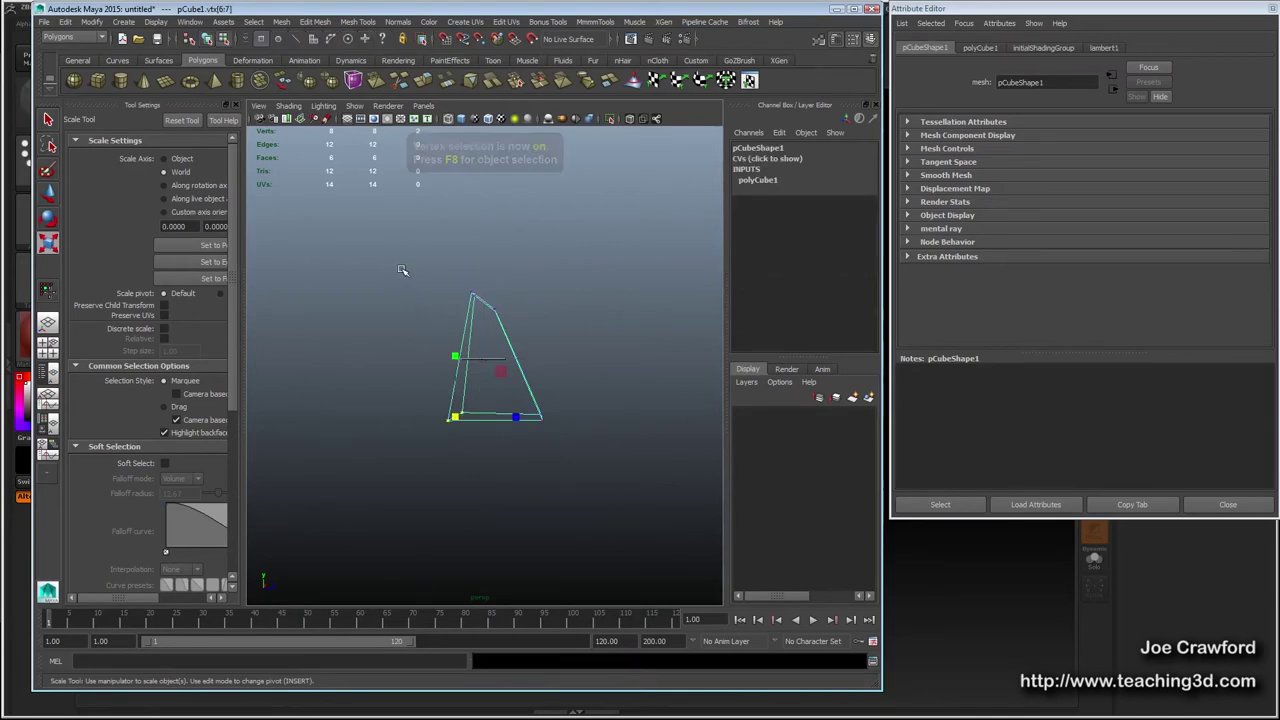
drag(396, 244, 631, 440)
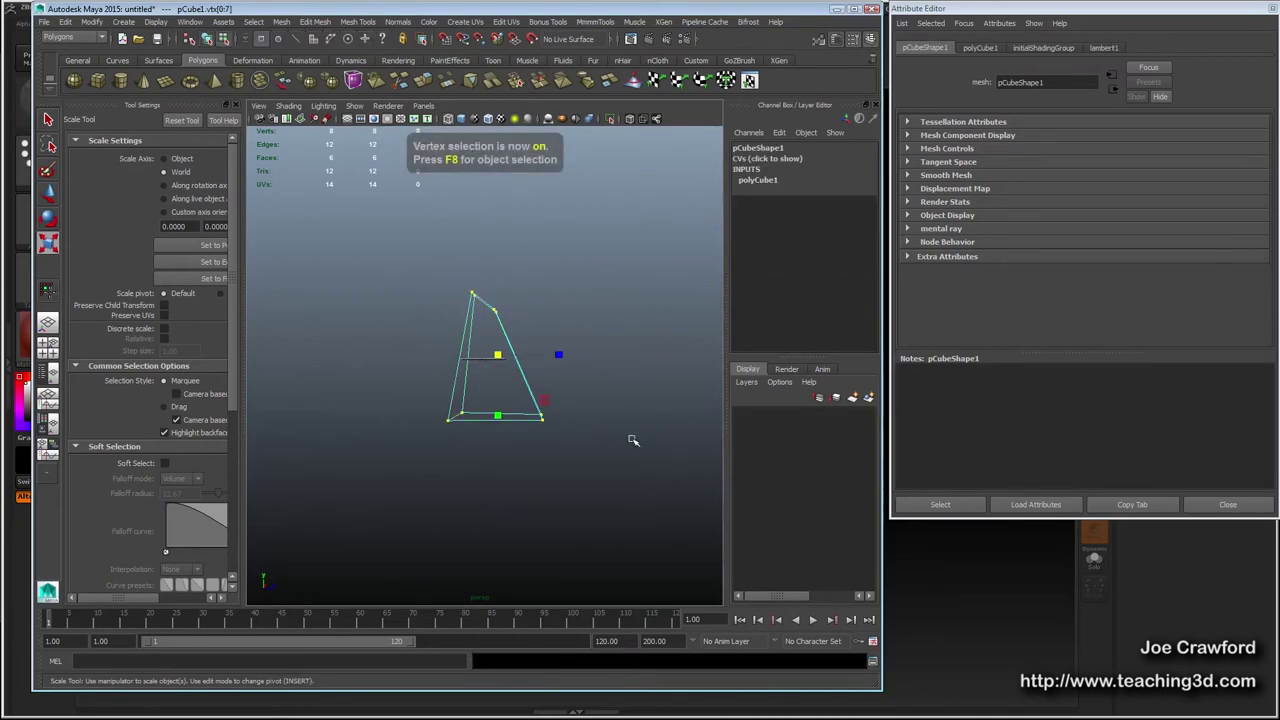
key(w)
drag(496, 292, 494, 232)
Fine-tune the height of all vertices so the base aligns with the grid, and return to object selection.
alt+drag(489, 391, 326, 423)
alt+right_drag(338, 425, 541, 521)
alt+drag(541, 521, 558, 476)
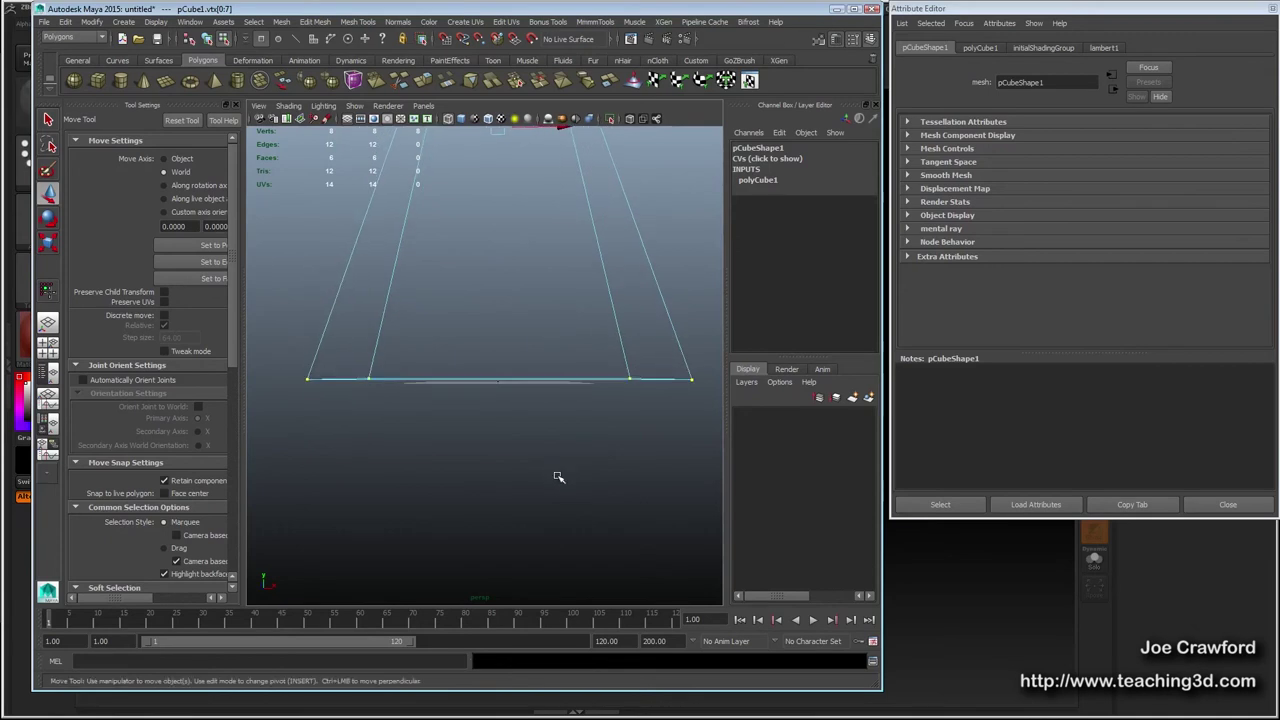
middle_drag(552, 345, 552, 347)
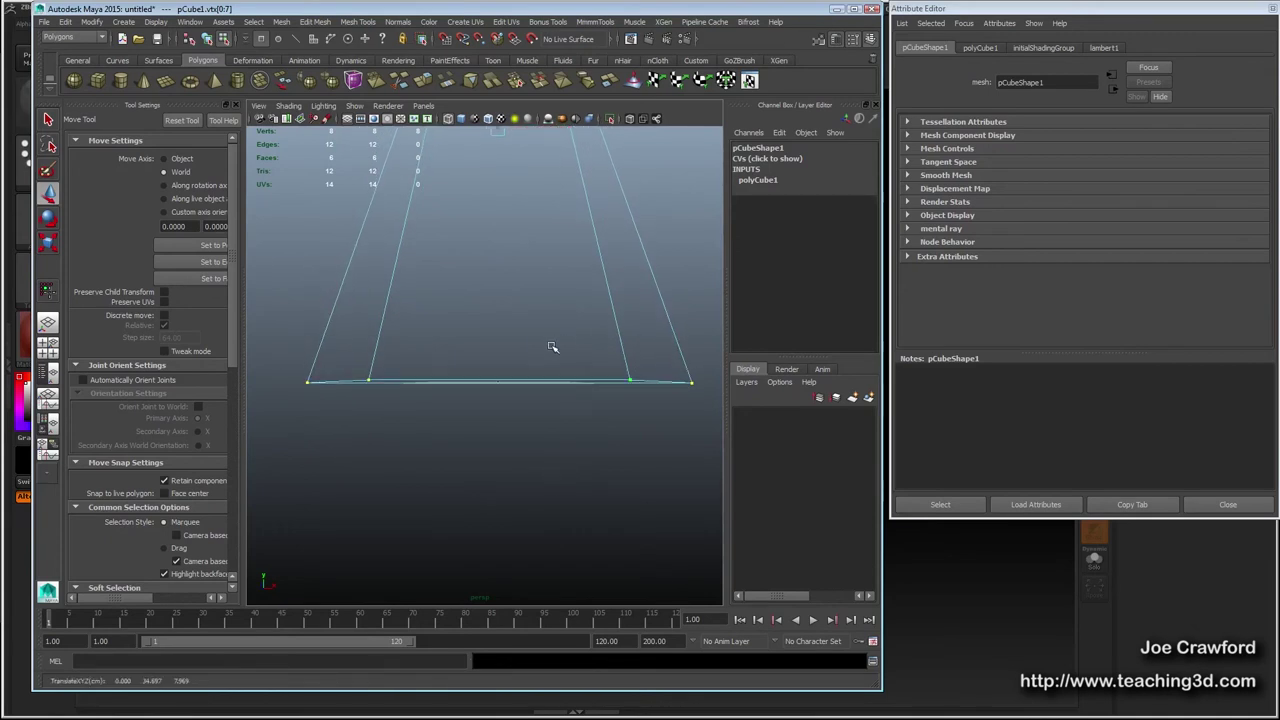
key(F8)
Shift all vertices along Z to center the base over the grid, and return to object selection.
alt+drag(574, 457, 446, 419)
key(F8)
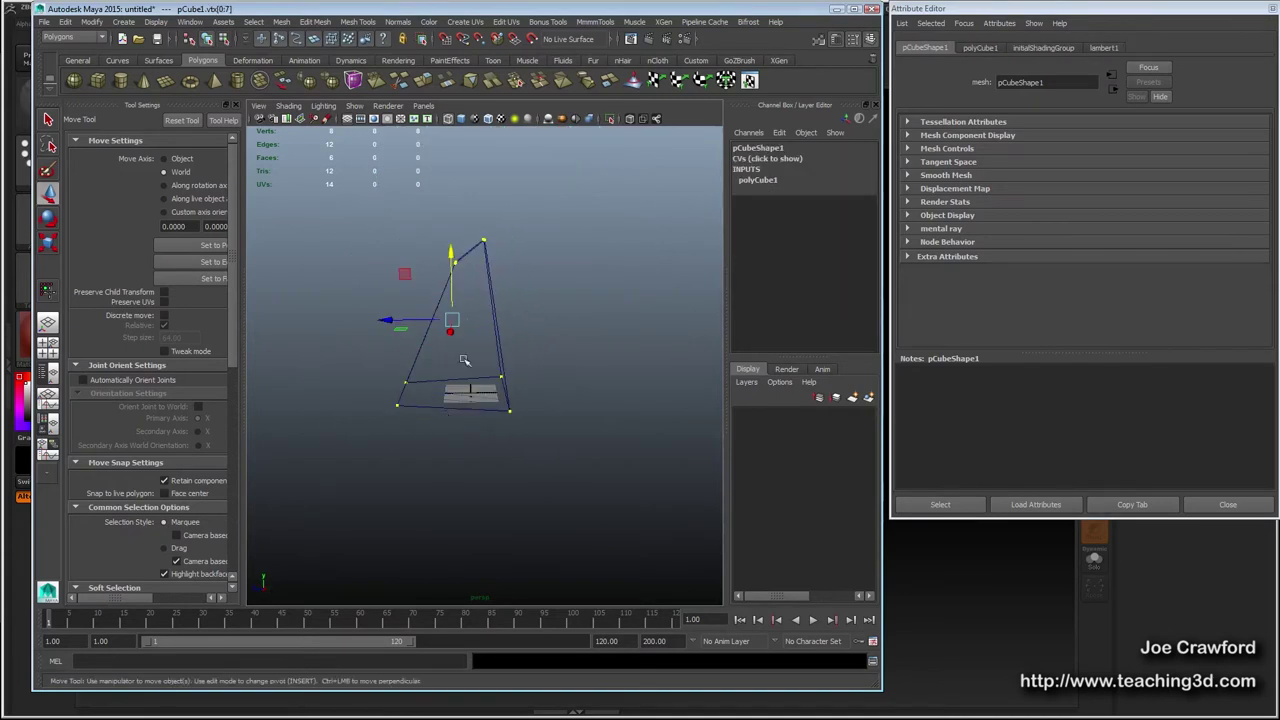
drag(389, 322, 402, 323)
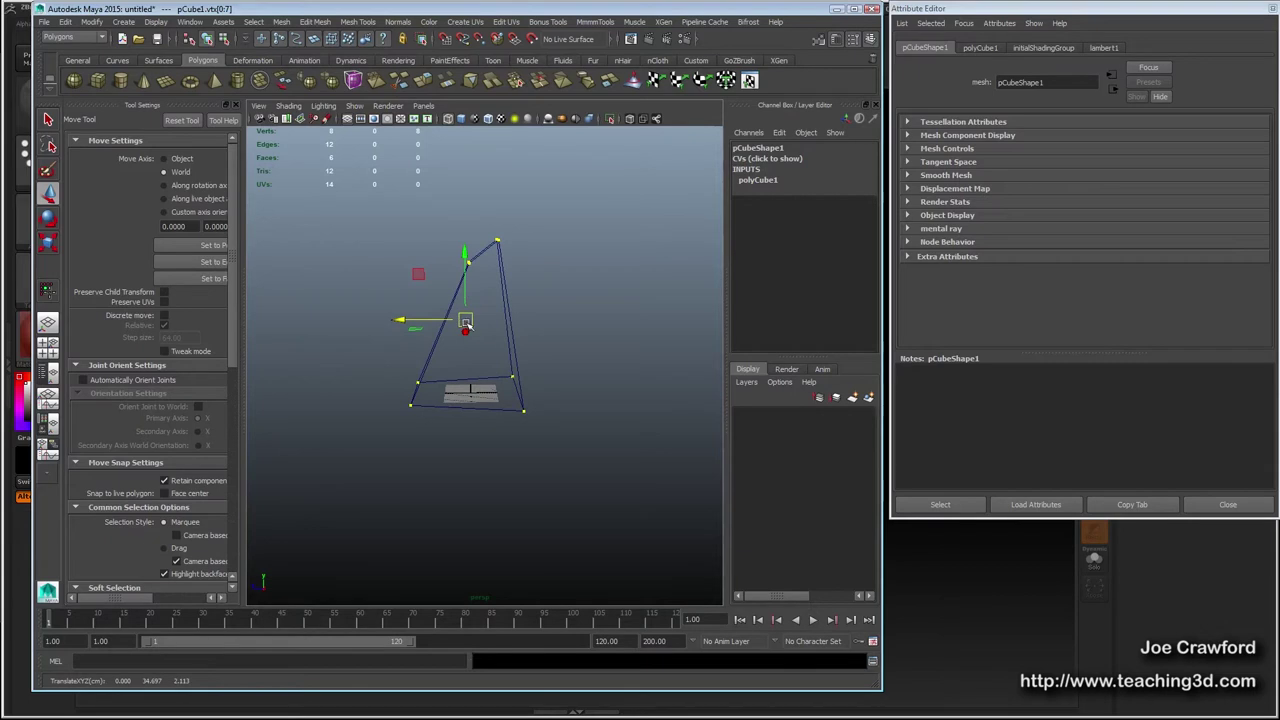
key(F8)
key(F8)
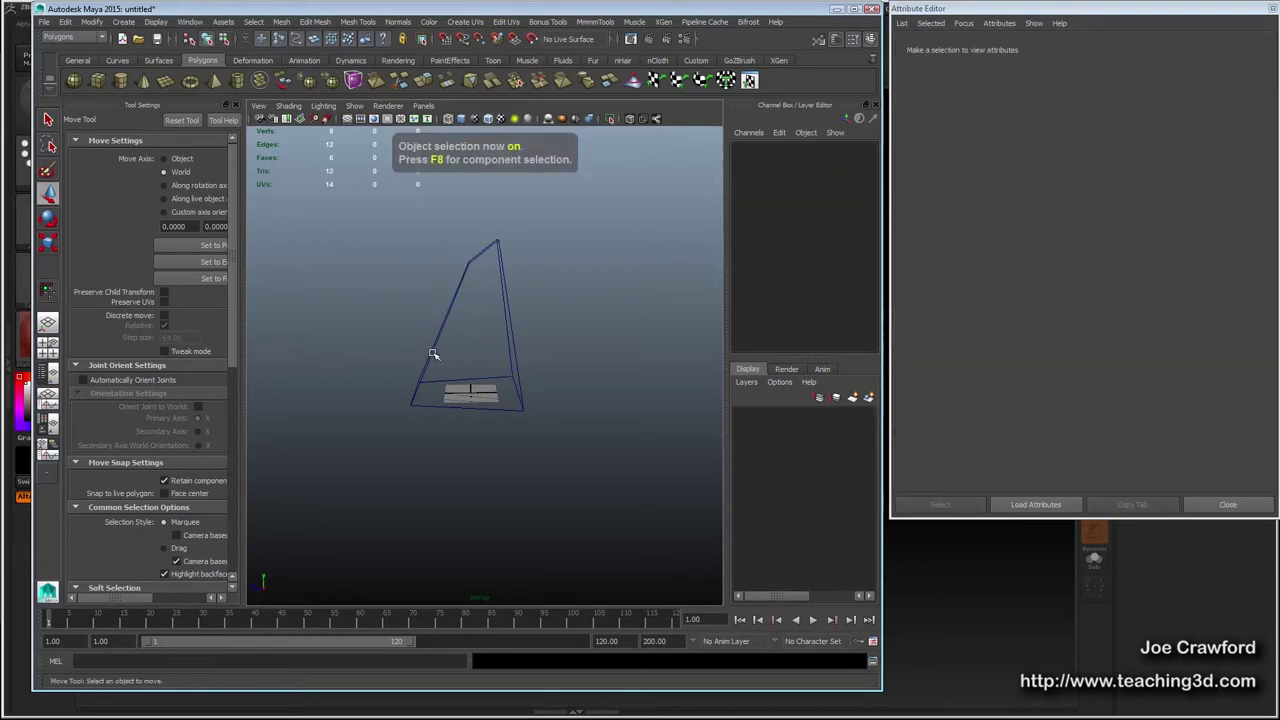
Apply Automatic Mapping to the block to create its UVs.
click(405, 392)
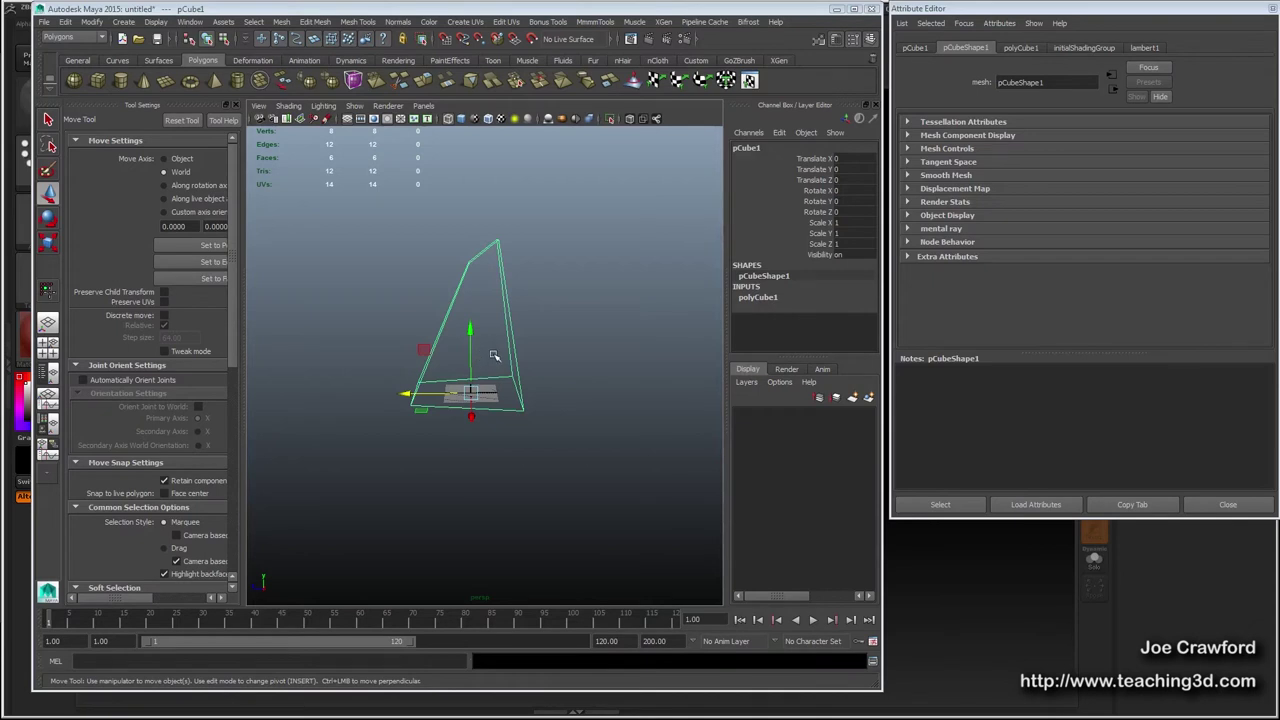
alt+drag(431, 353, 475, 348)
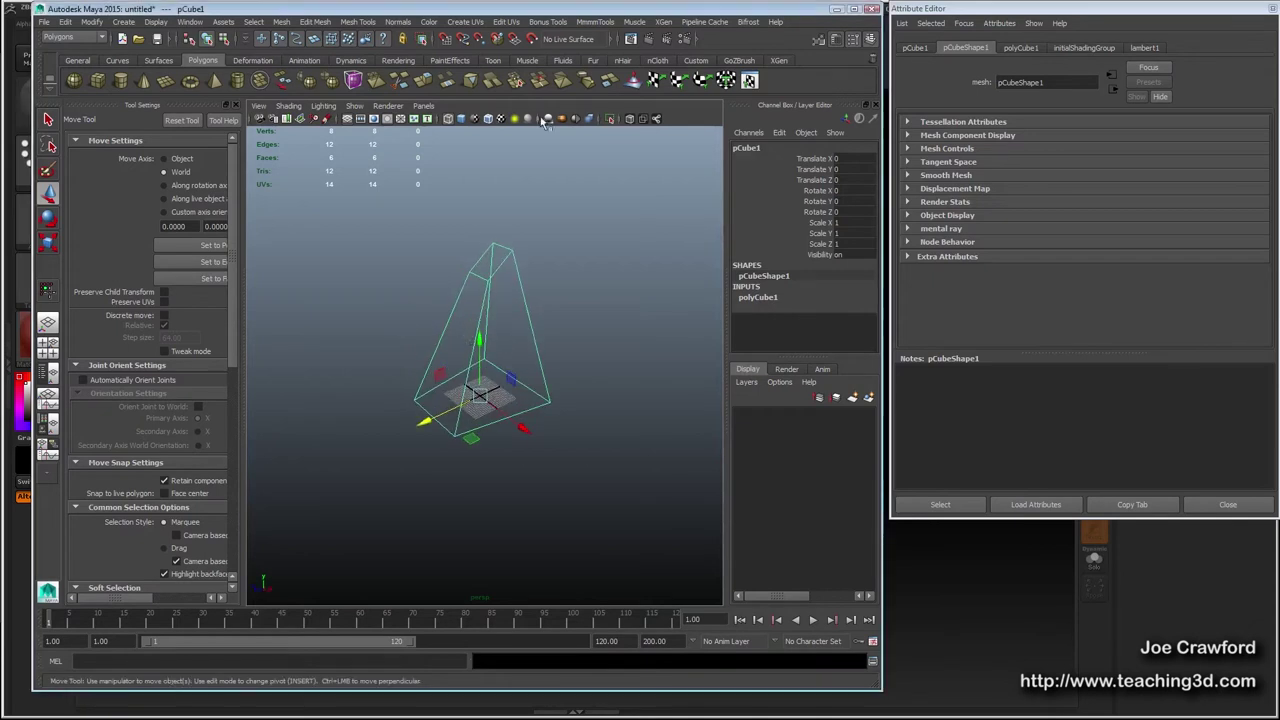
click(465, 22)
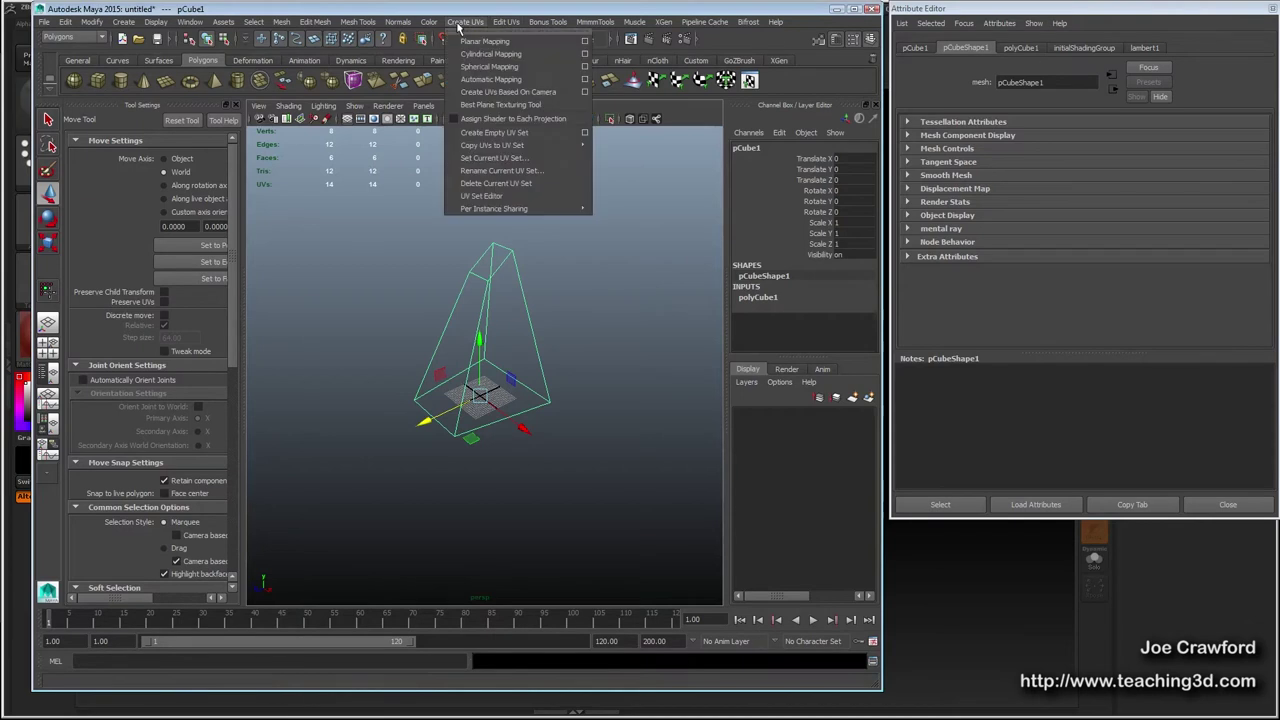
click(479, 86)
key(F8)
alt+drag(449, 401, 458, 398)
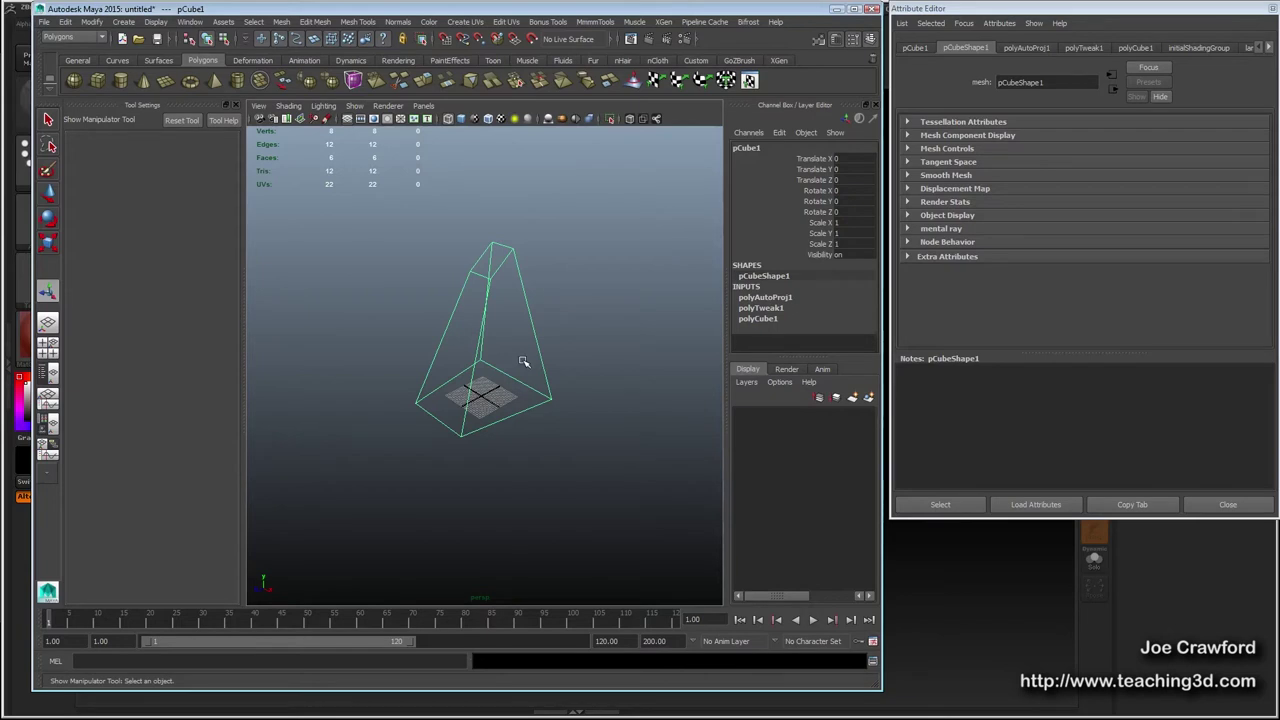
Delete the block's construction history and keep the block selected.
key(alt+shift+d)
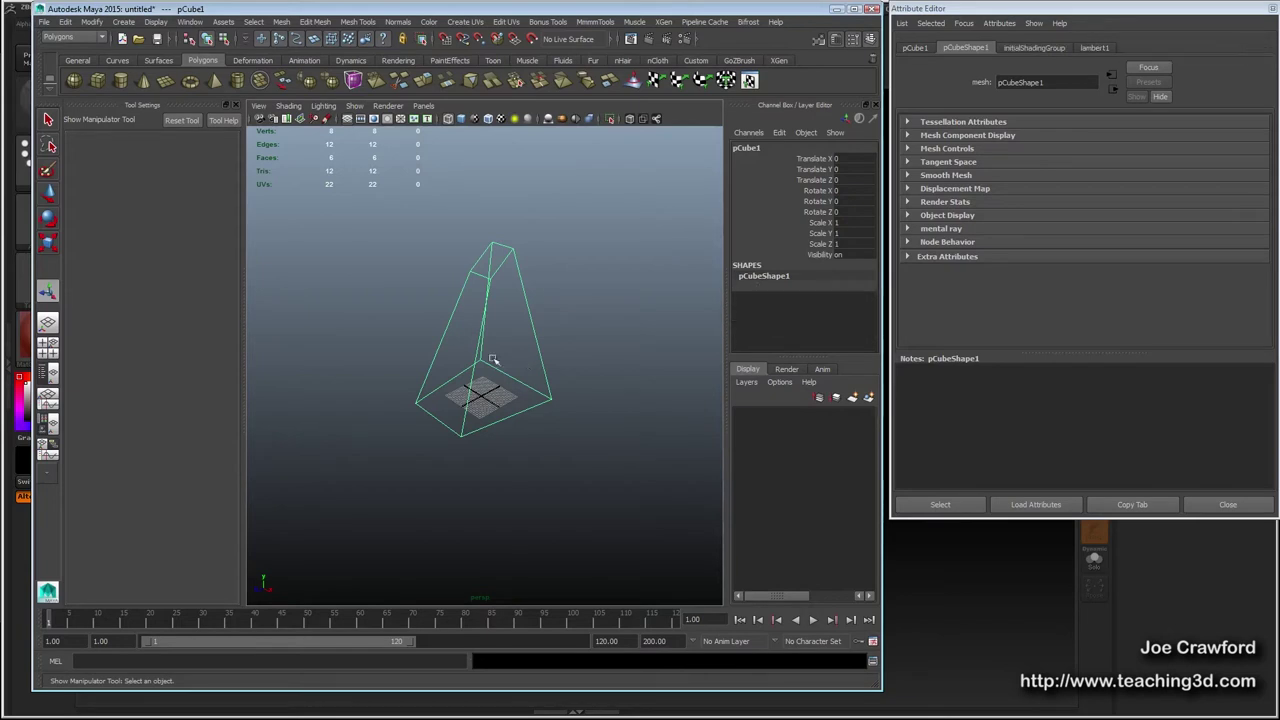
alt+drag(437, 370, 456, 361)
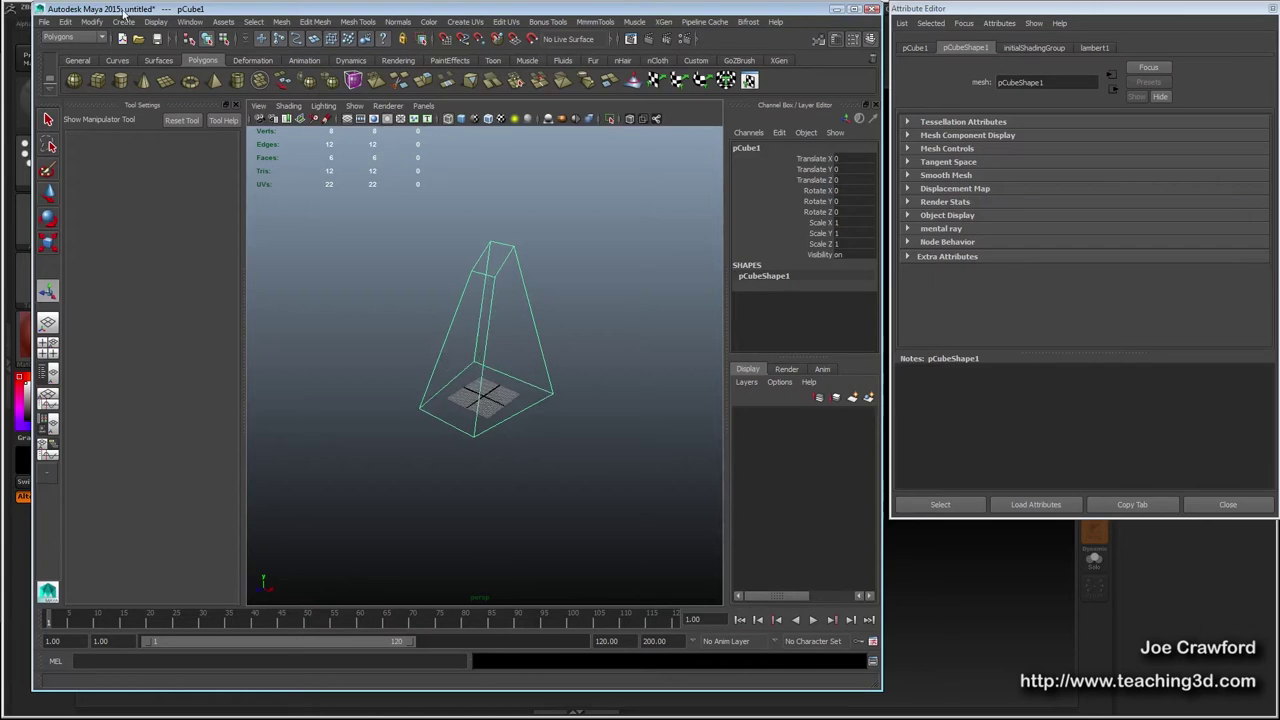
click(64, 21)
mouse_move(100, 160)
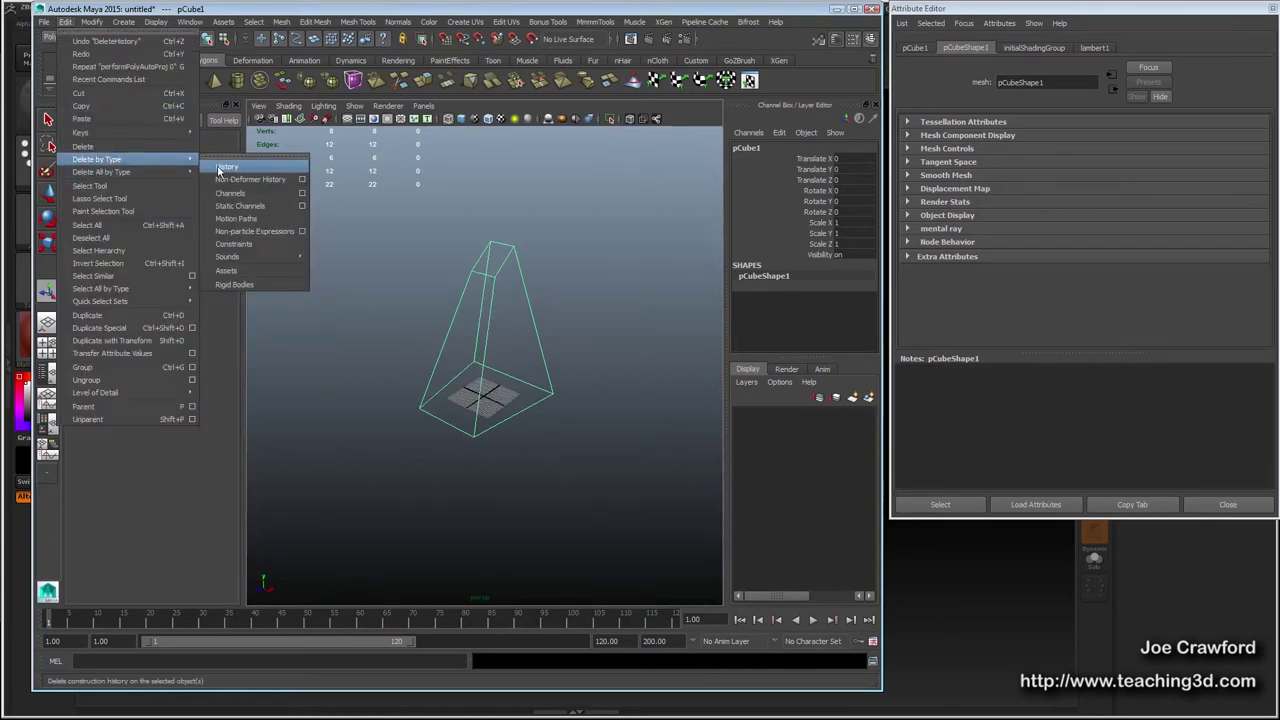
click(225, 167)
click(447, 363)
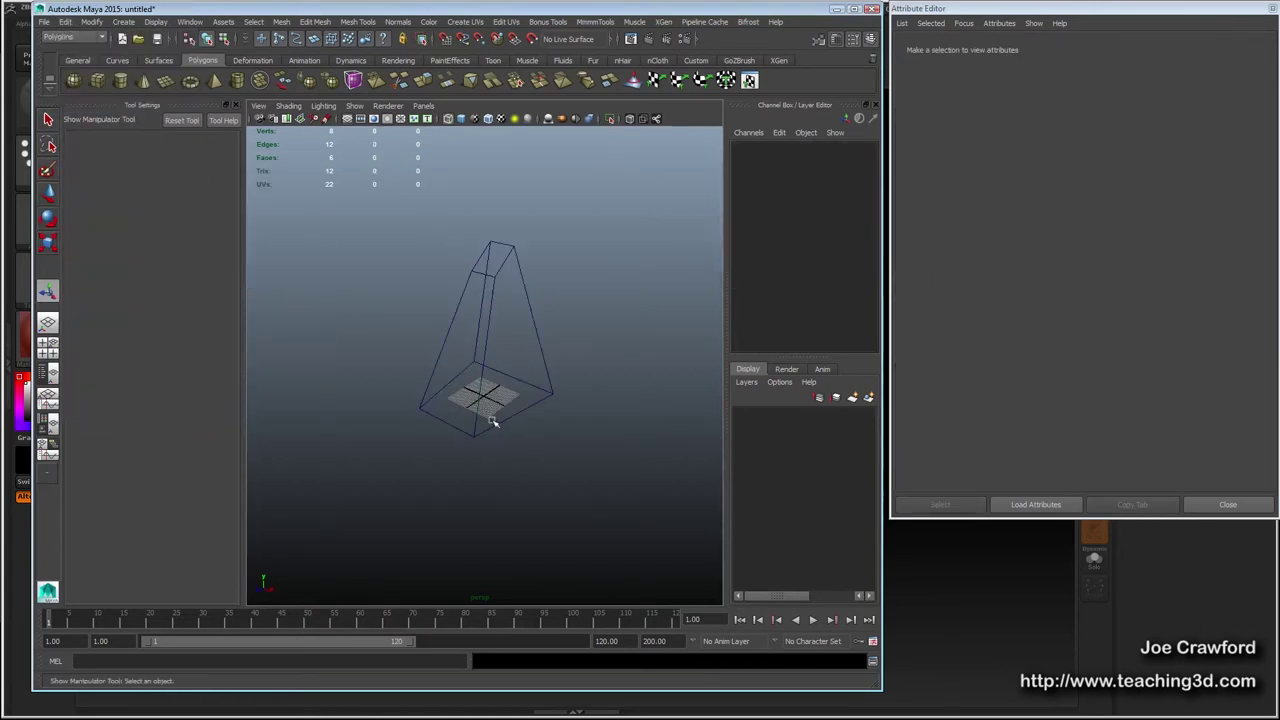
click(443, 348)
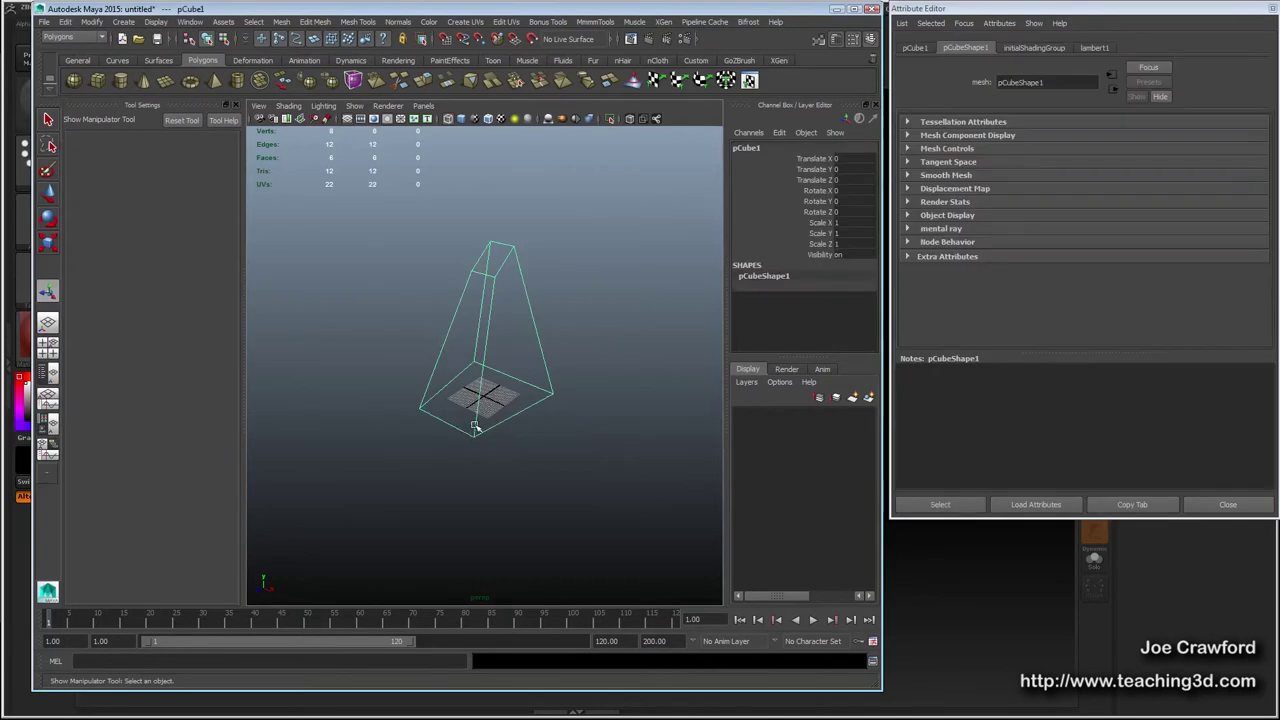
Check in the Plug-in Manager whether objExport.mll is loaded.
scroll(438, 403, up, 5)
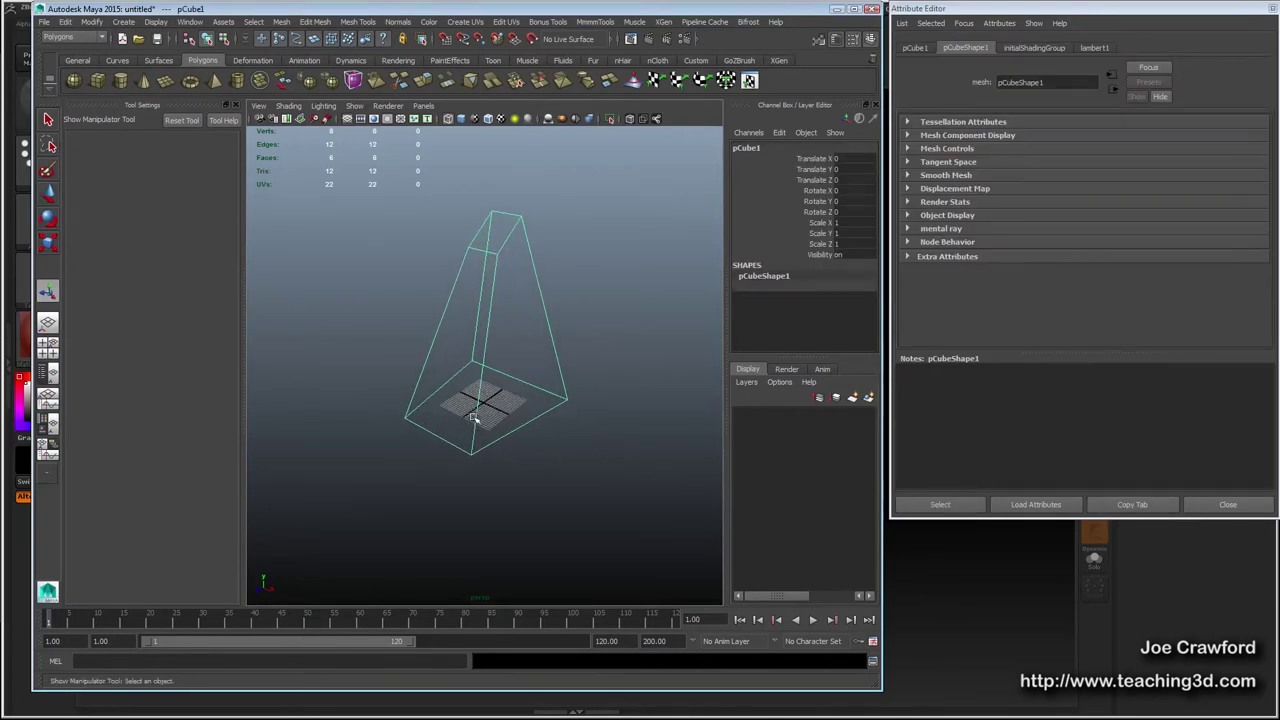
alt+middle_drag(460, 404, 467, 410)
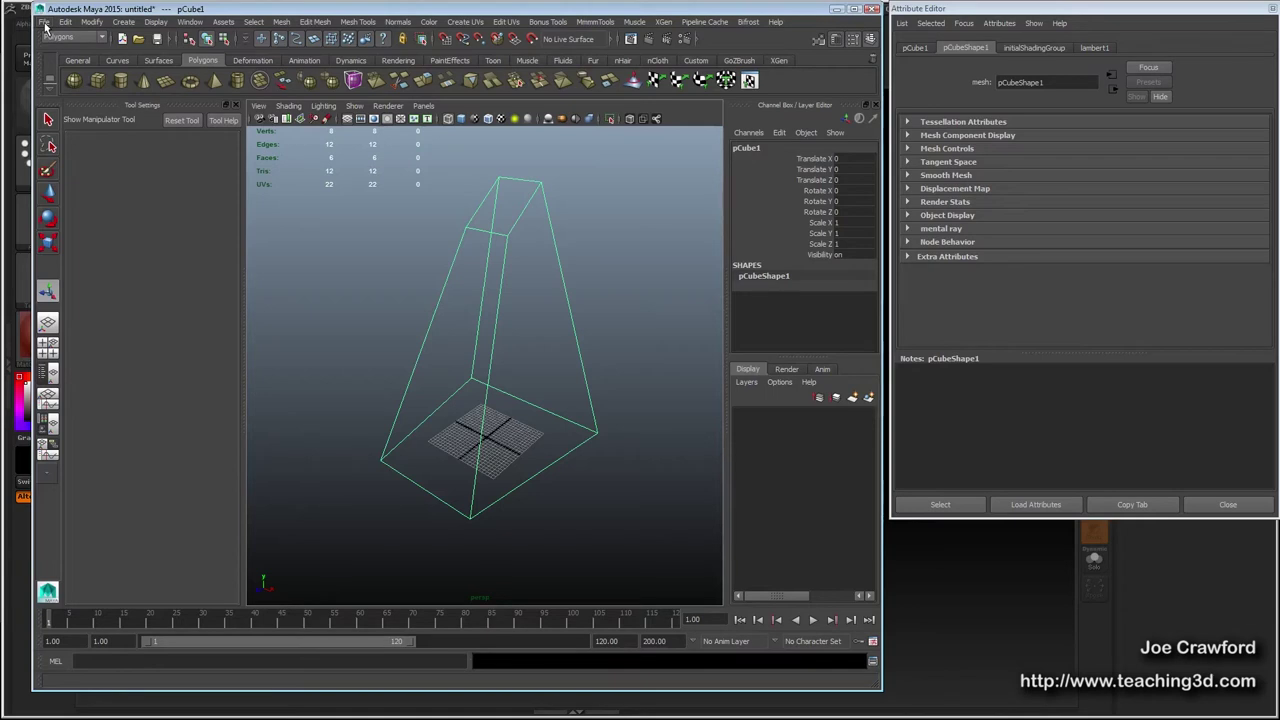
click(189, 22)
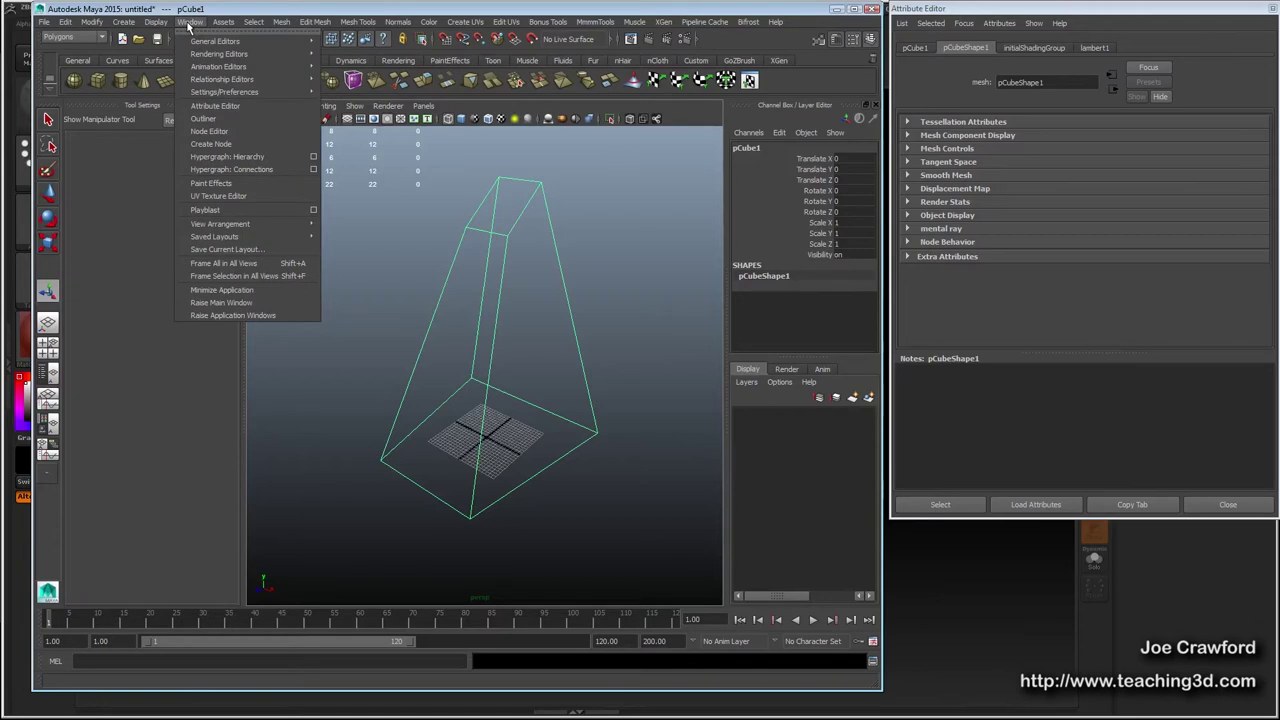
mouse_move(205, 95)
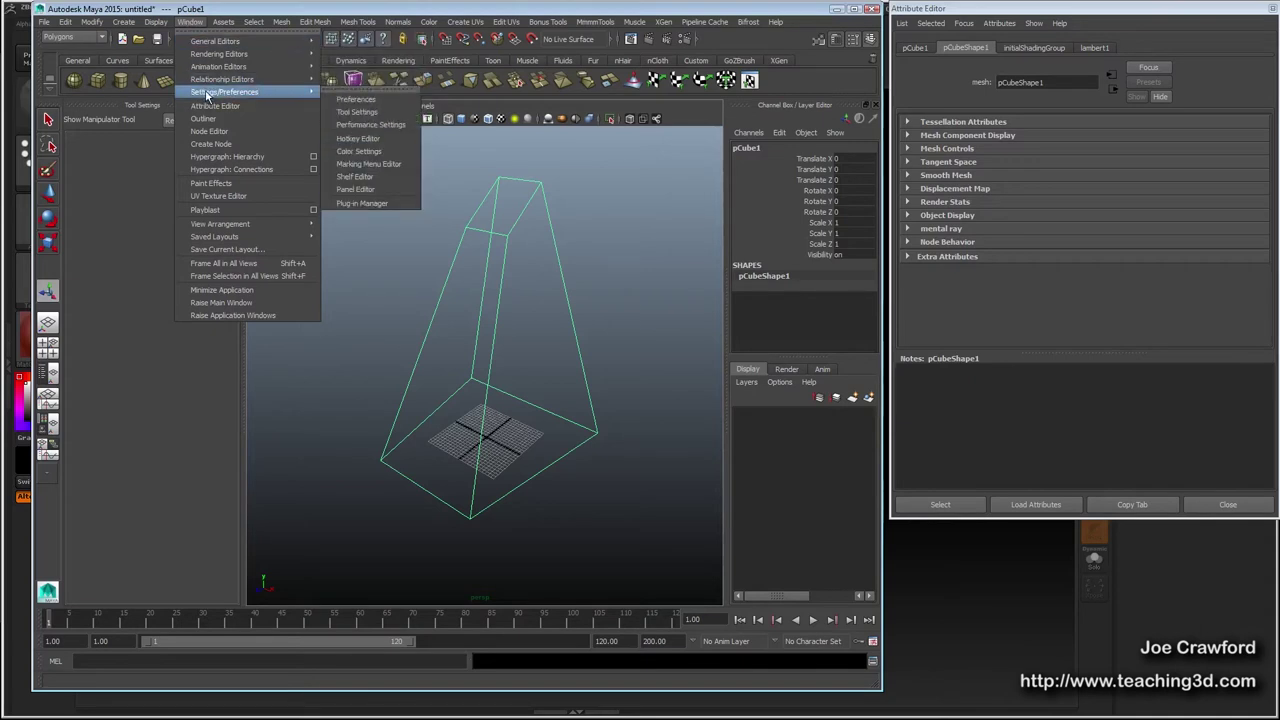
click(362, 201)
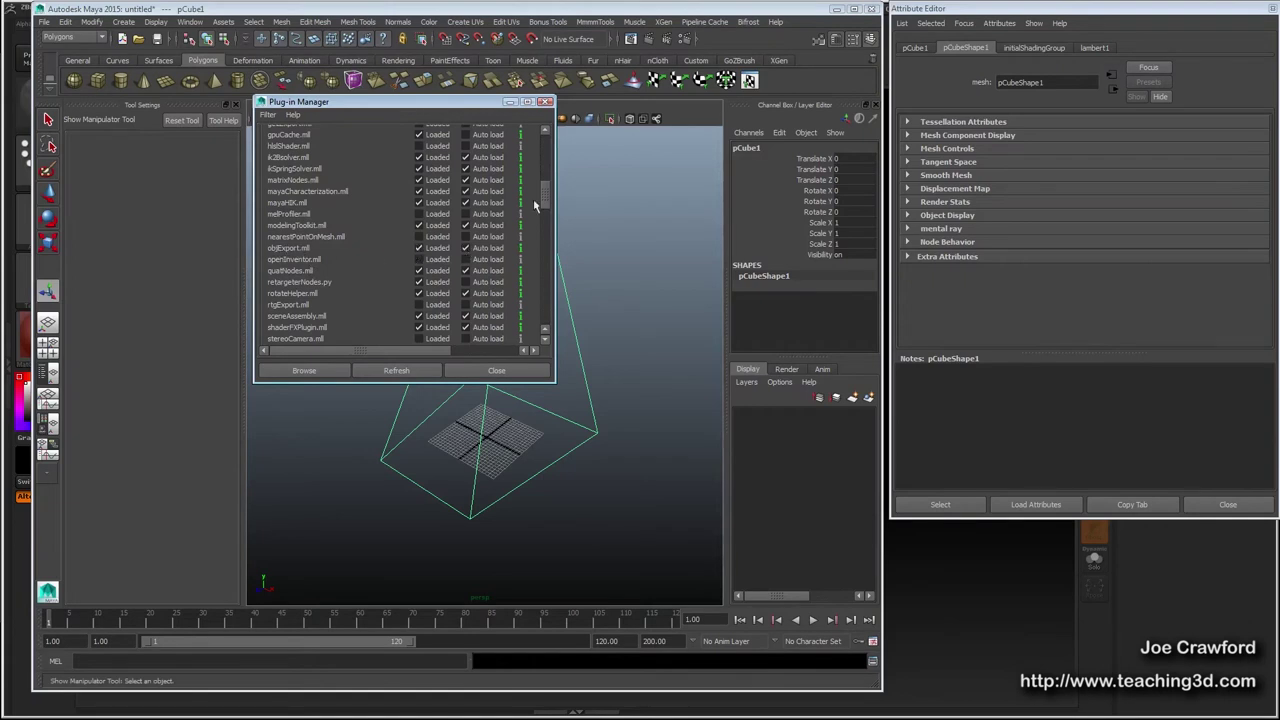
mouse_move(548, 194)
mouse_down()
mouse_move(545, 134)
mouse_move(546, 206)
mouse_up()
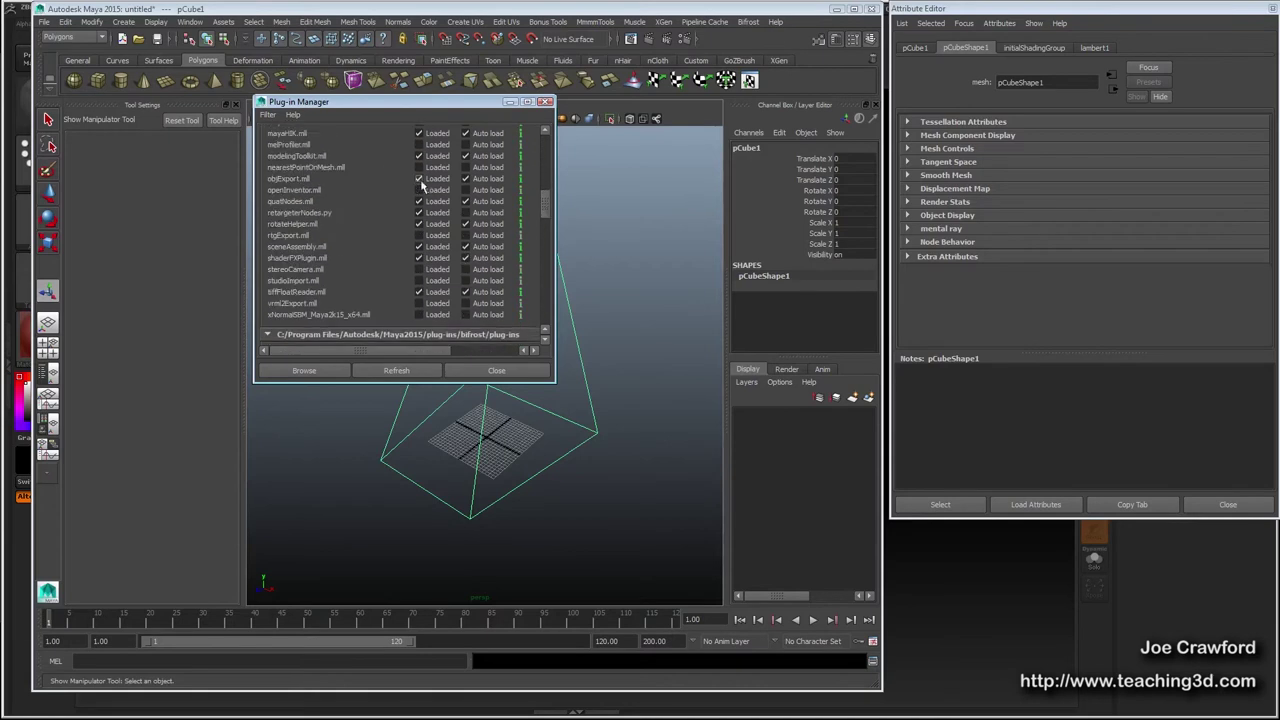
click(474, 374)
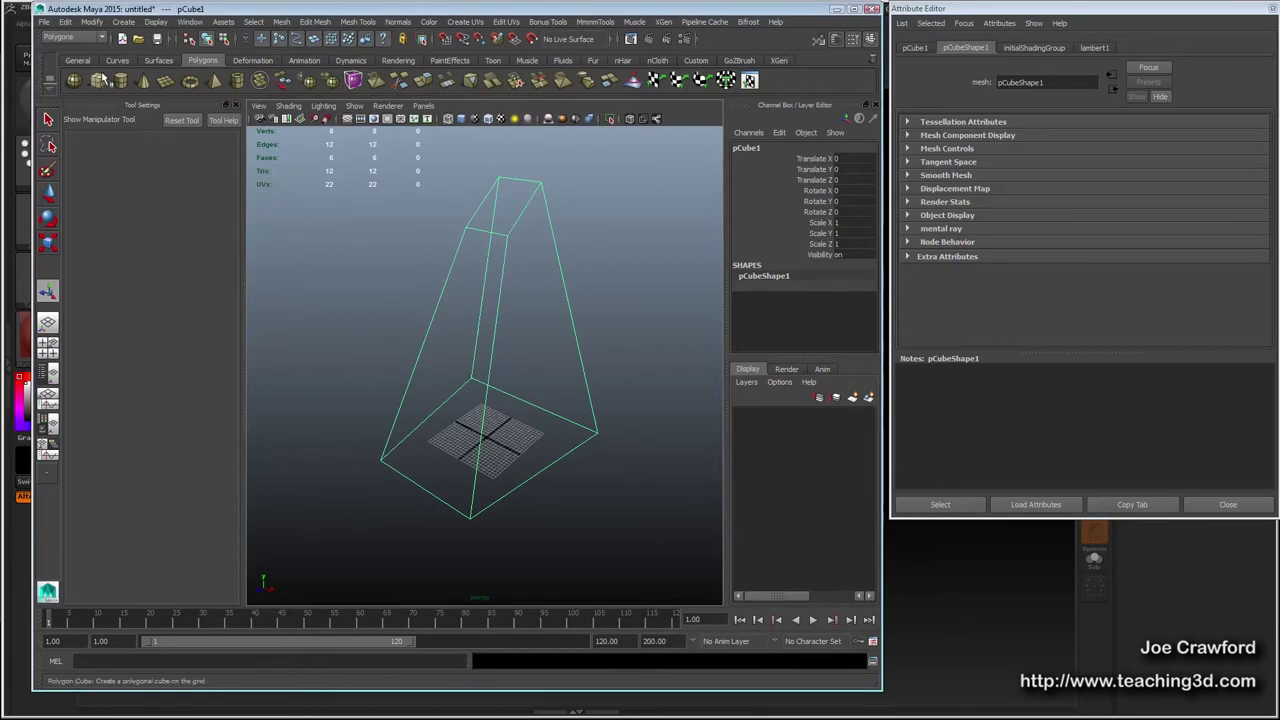
Export the selected block as an OBJ file named deleteme in the teaching3d__rock_tutorial__maya folder, using the OBJexport file type.
click(44, 22)
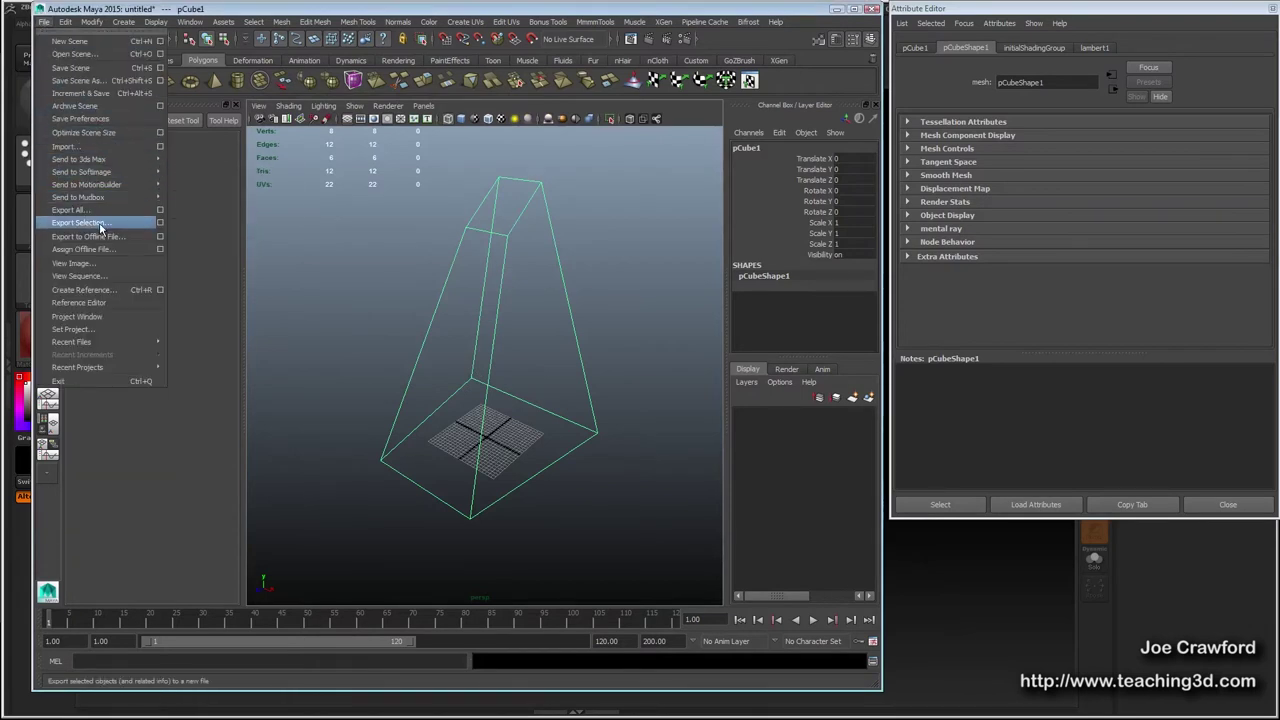
click(99, 222)
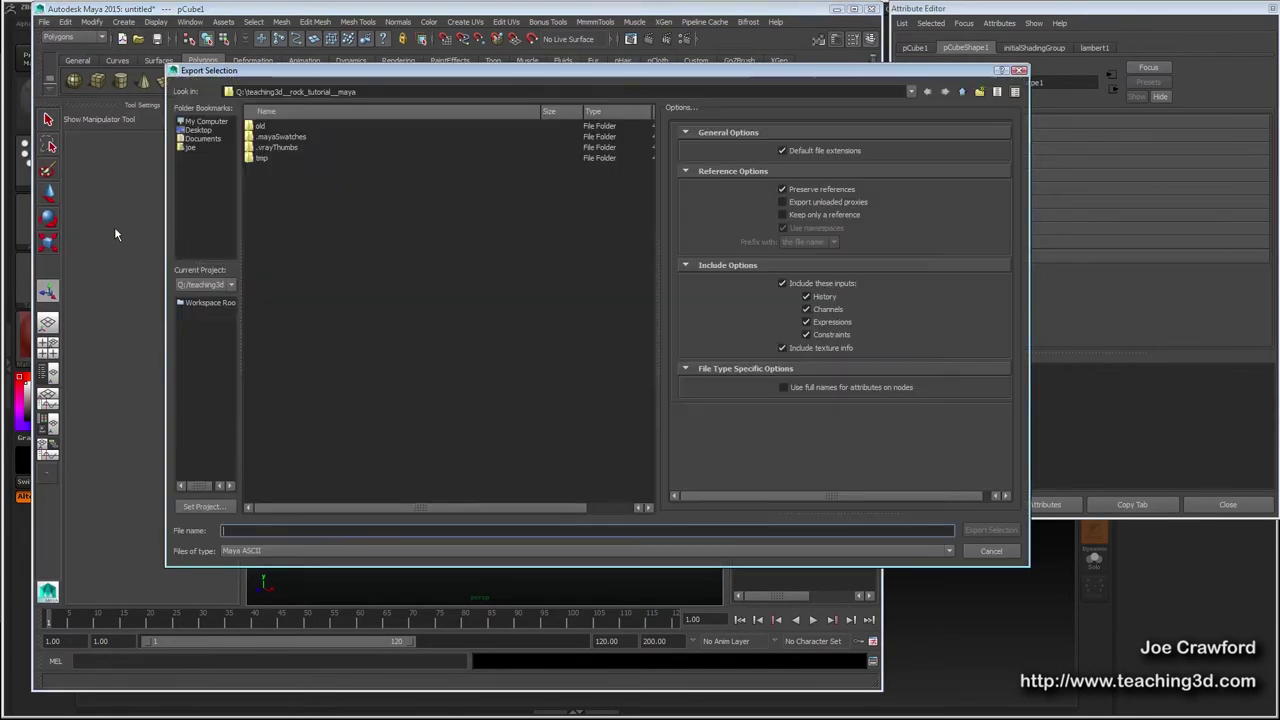
click(393, 96)
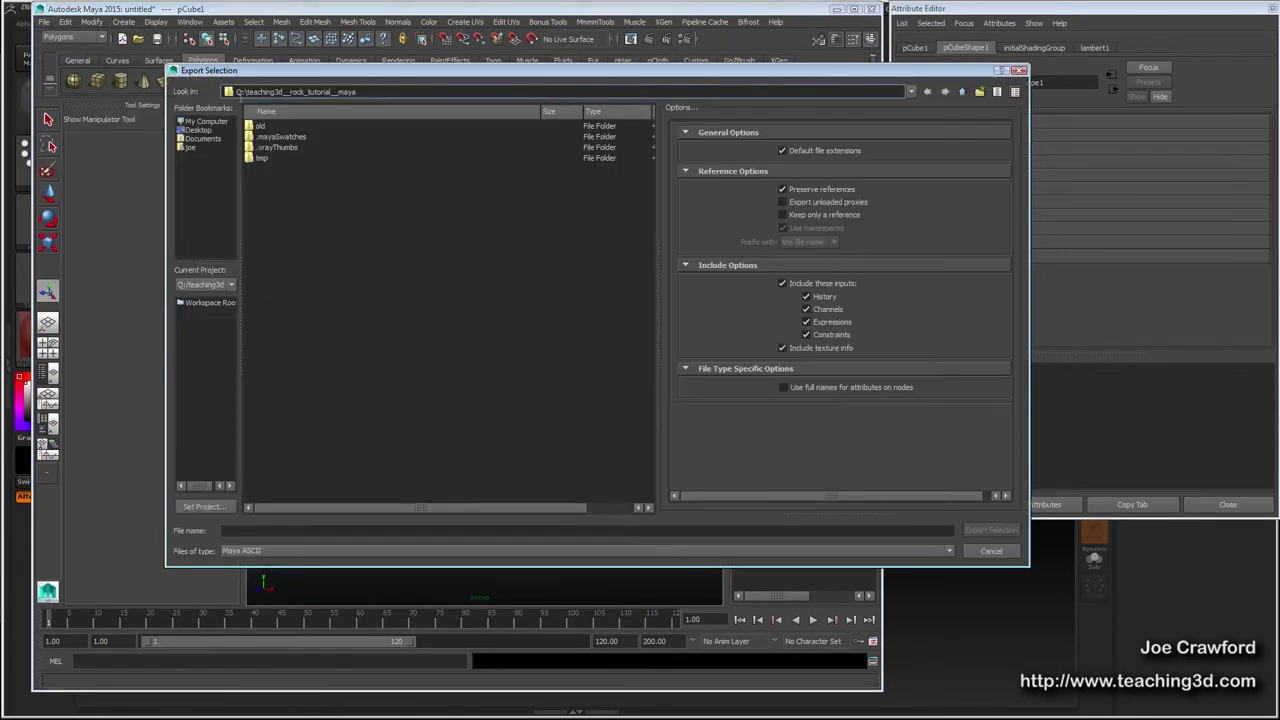
click(240, 529)
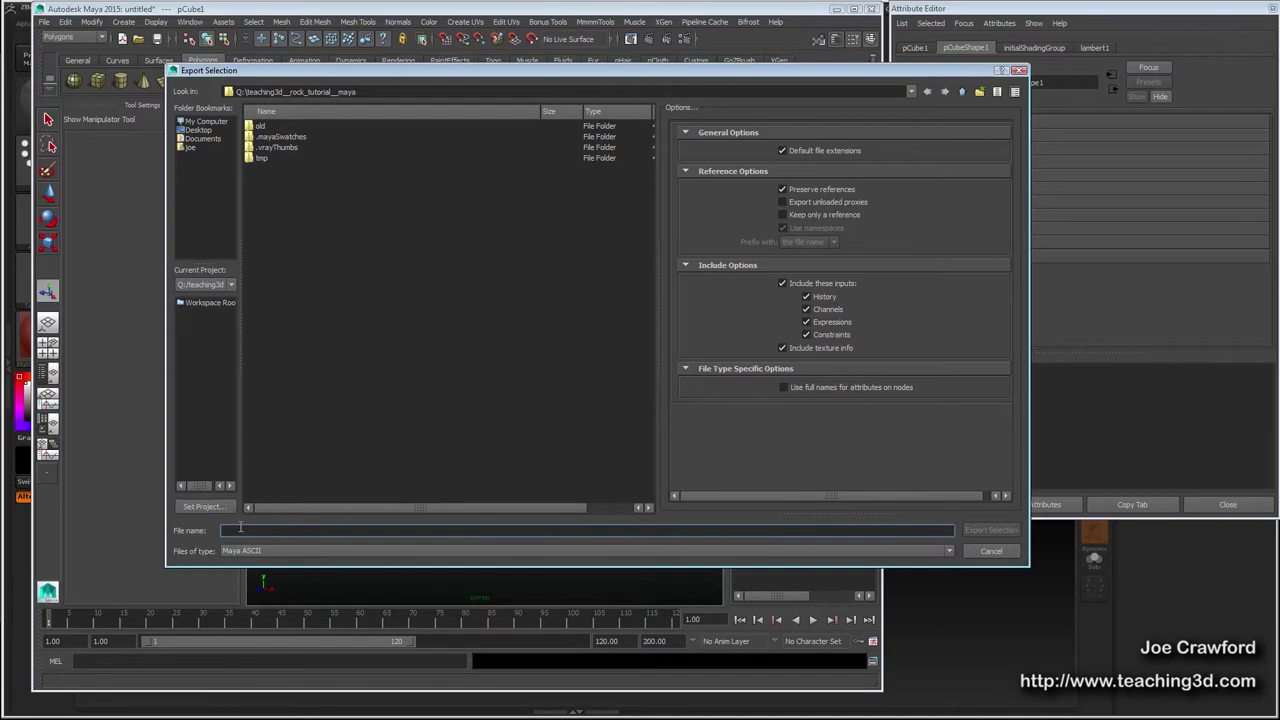
click(259, 551)
scroll(258, 600, down, 5)
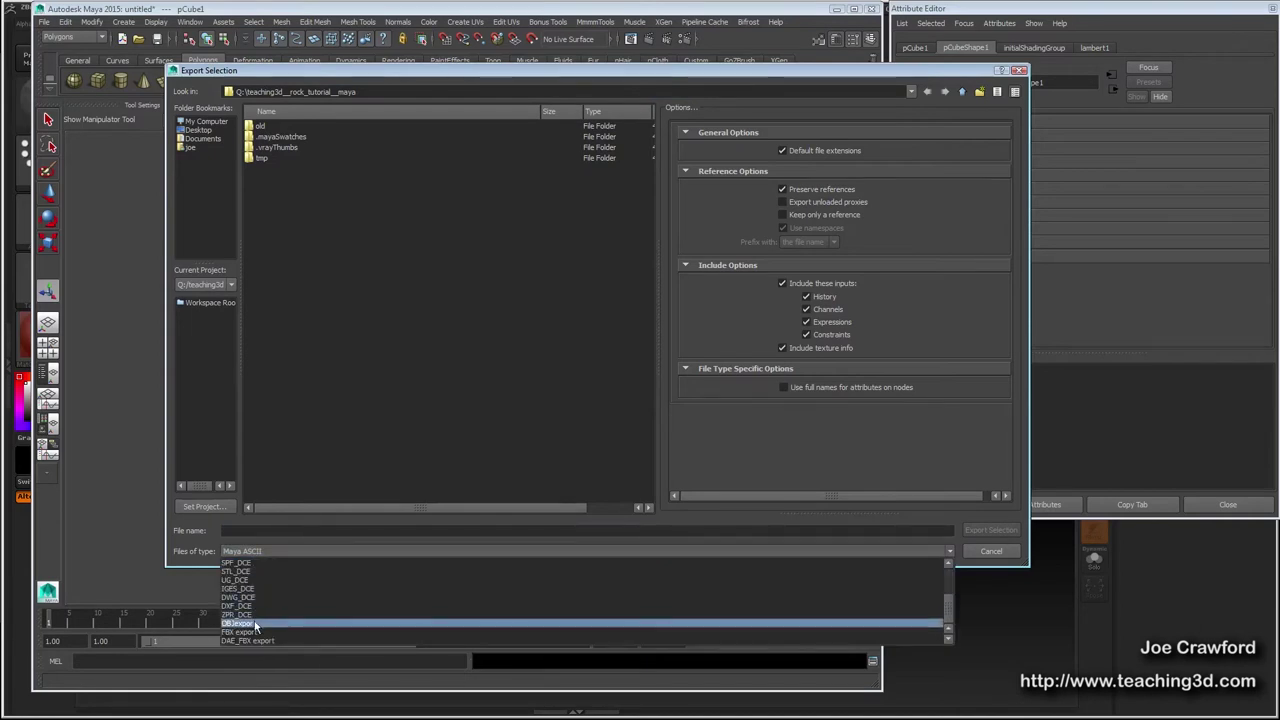
click(257, 621)
click(257, 532)
text(de)
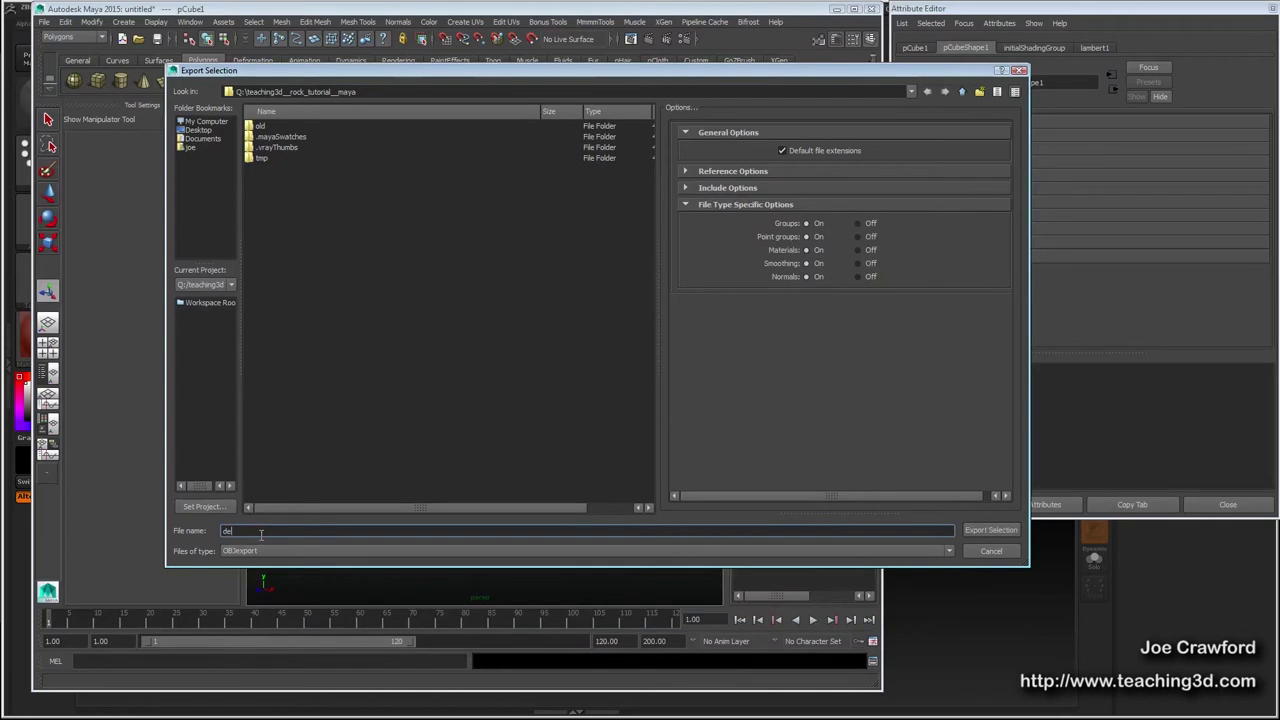
text(leteme)
key(Return)
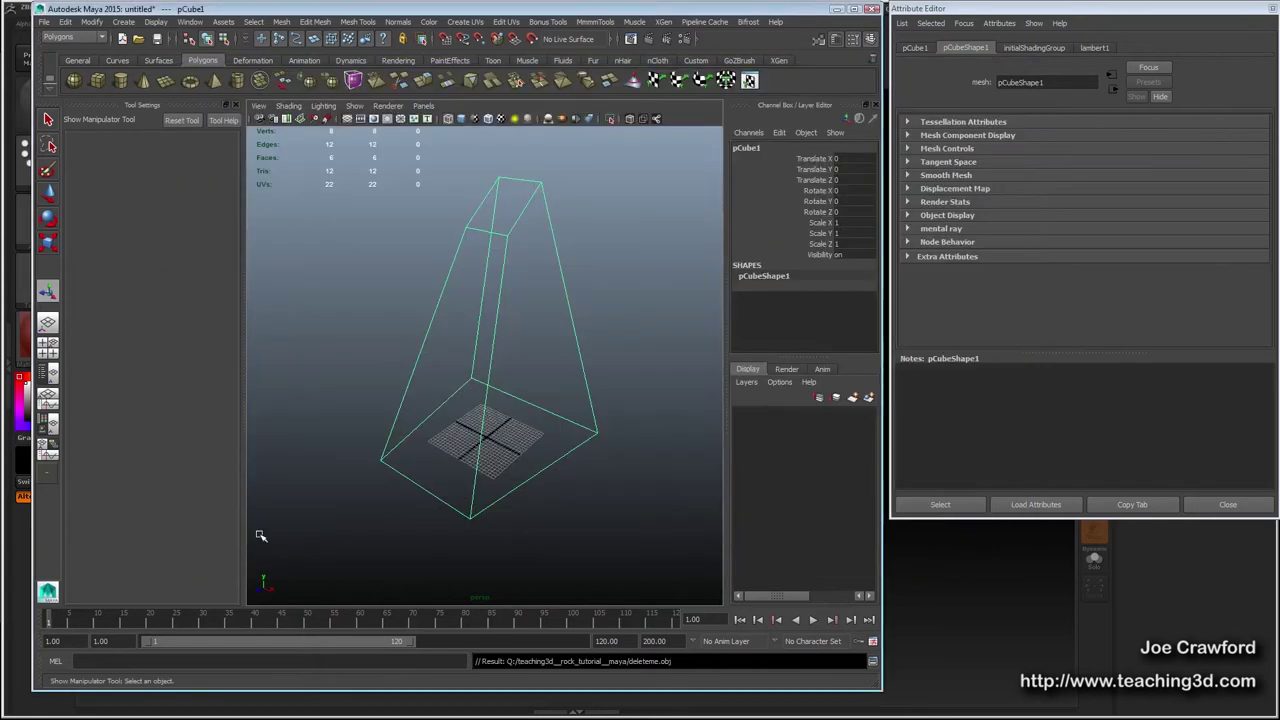
Export the selected block again as a Maya ASCII file named deleteme in the same folder.
click(46, 22)
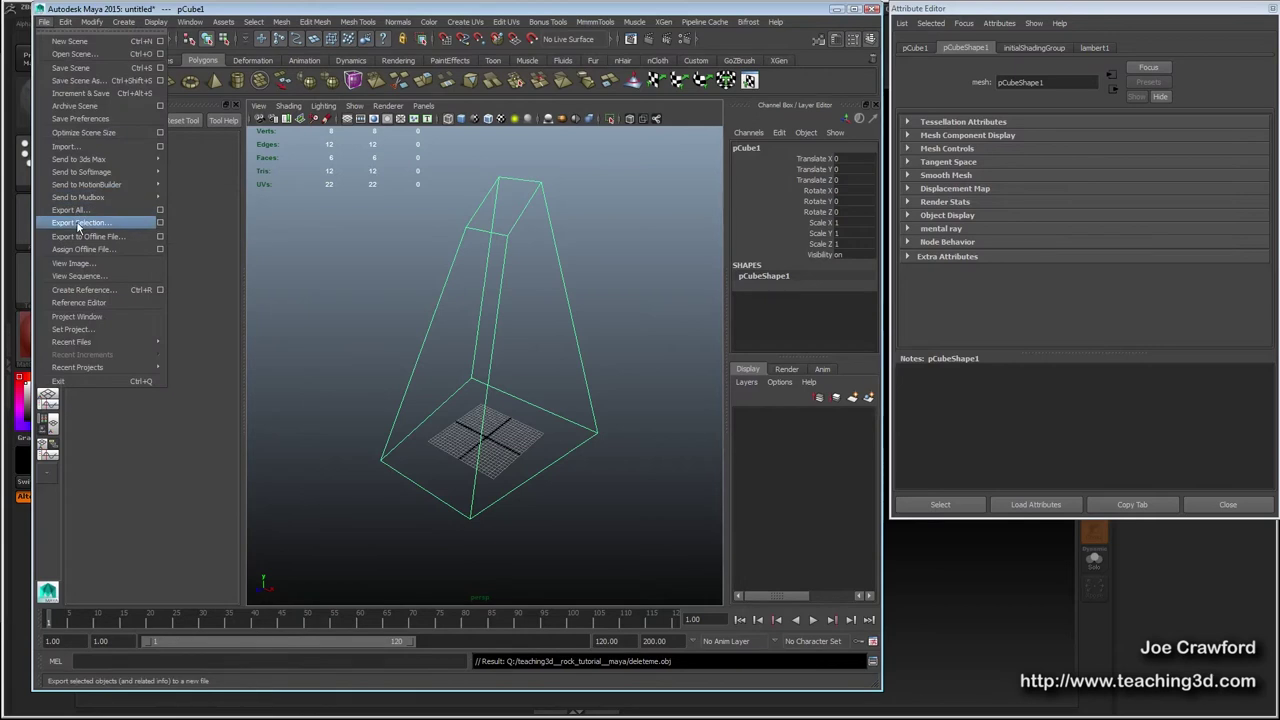
click(78, 222)
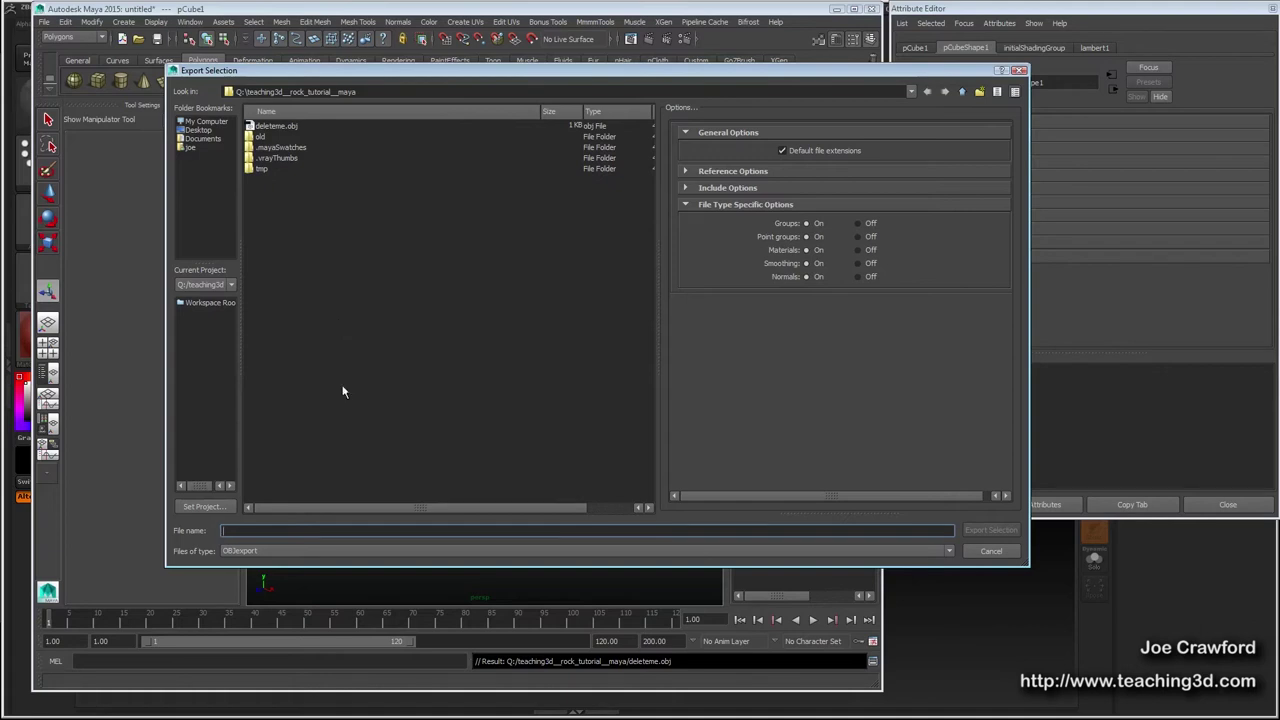
click(300, 550)
scroll(300, 585, up, 10)
click(284, 565)
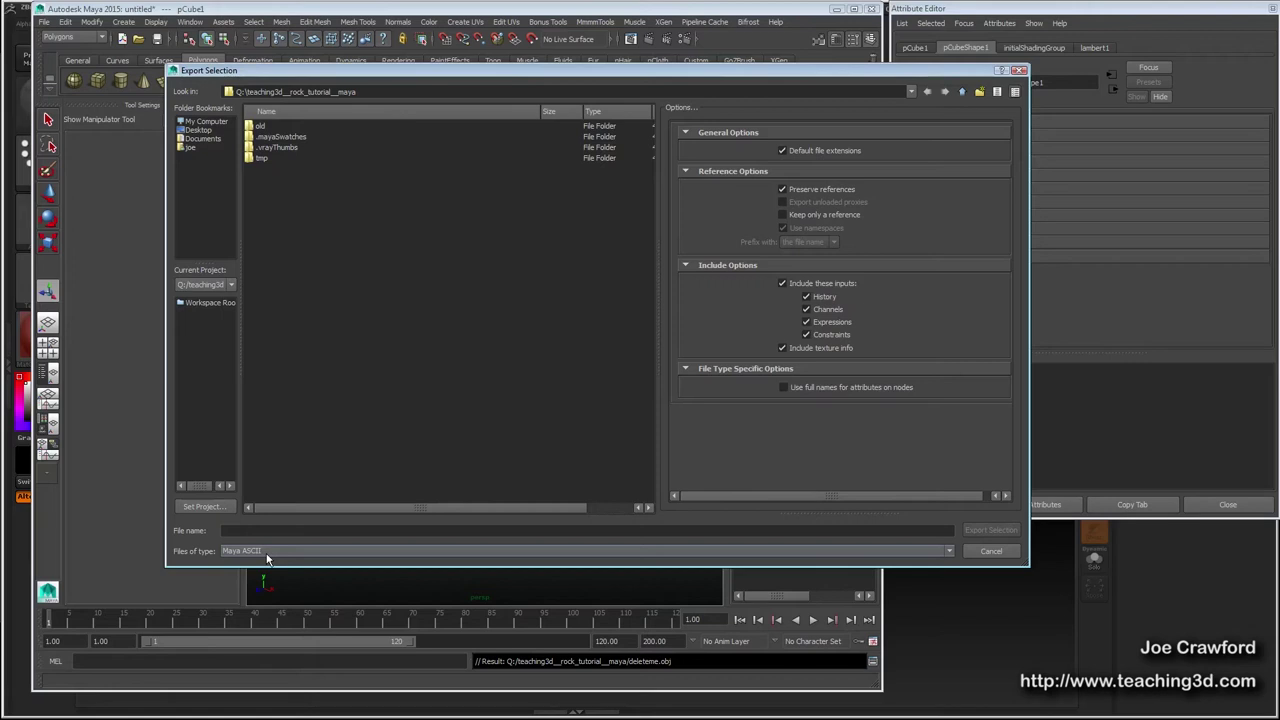
click(252, 530)
text(deleteme)
key(Return)
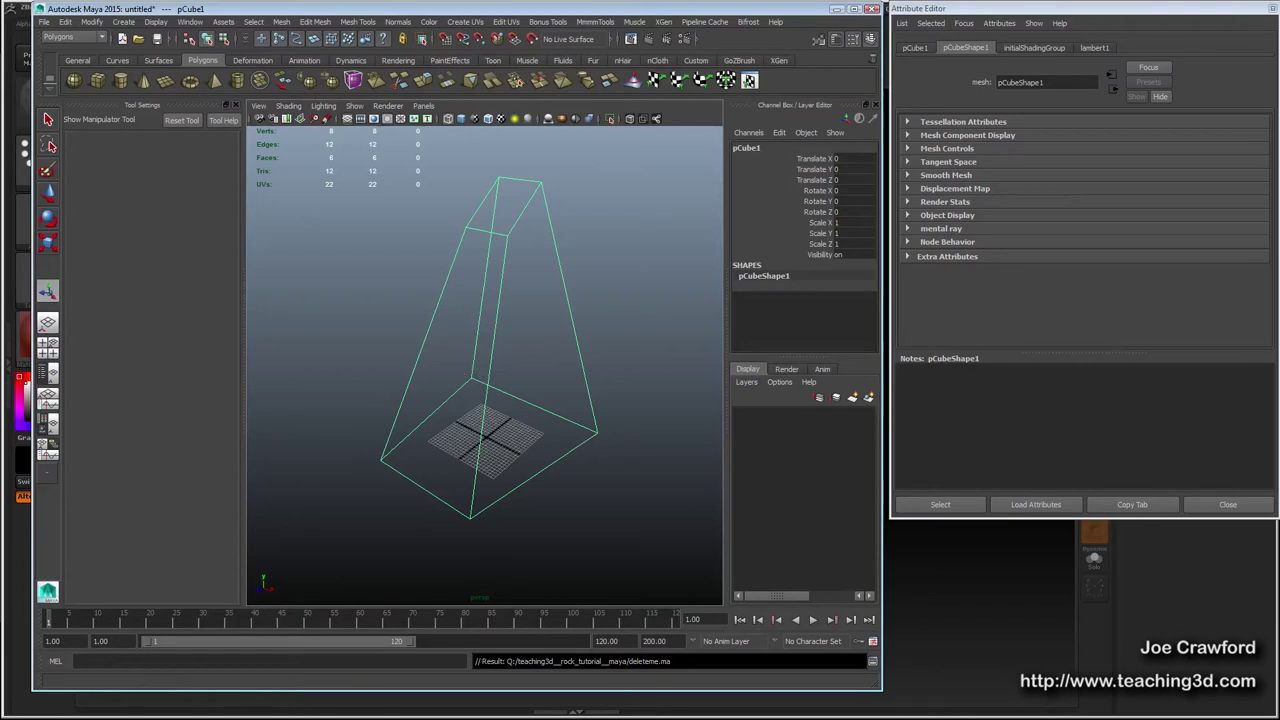
Switch to ZBrush and import deleteme.obj as a tool.
key(alt+Tab)
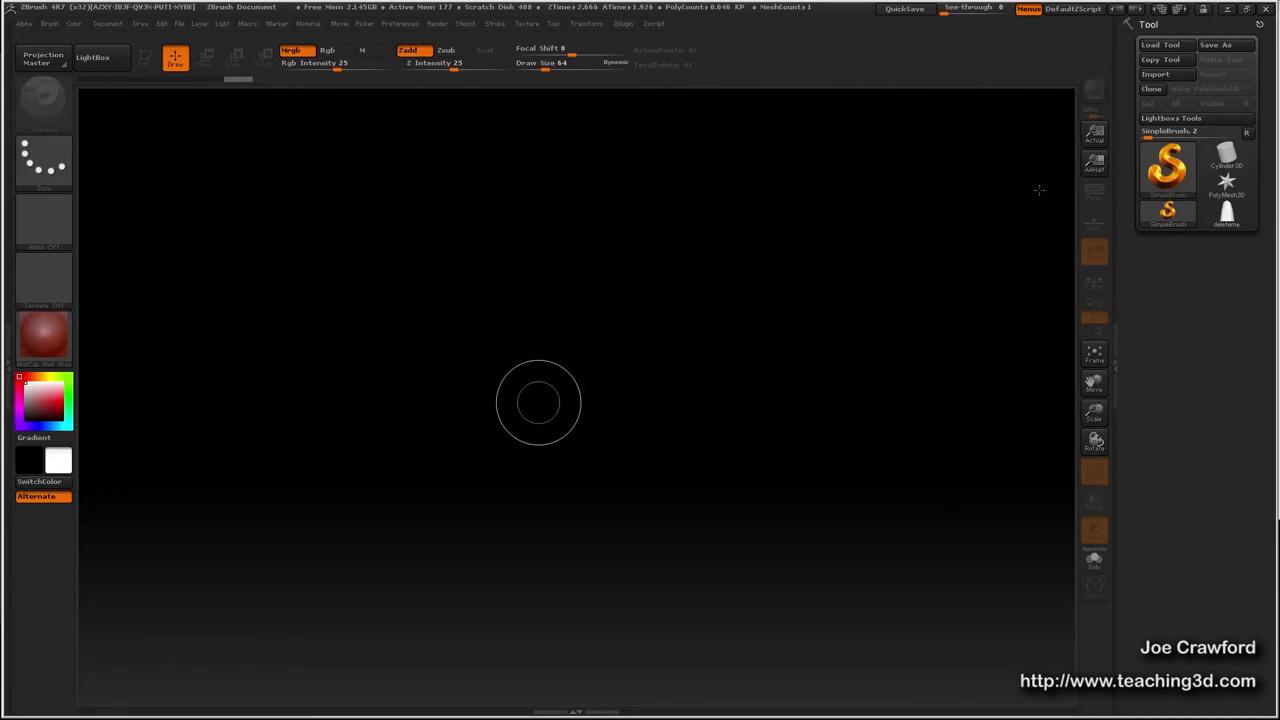
click(1160, 74)
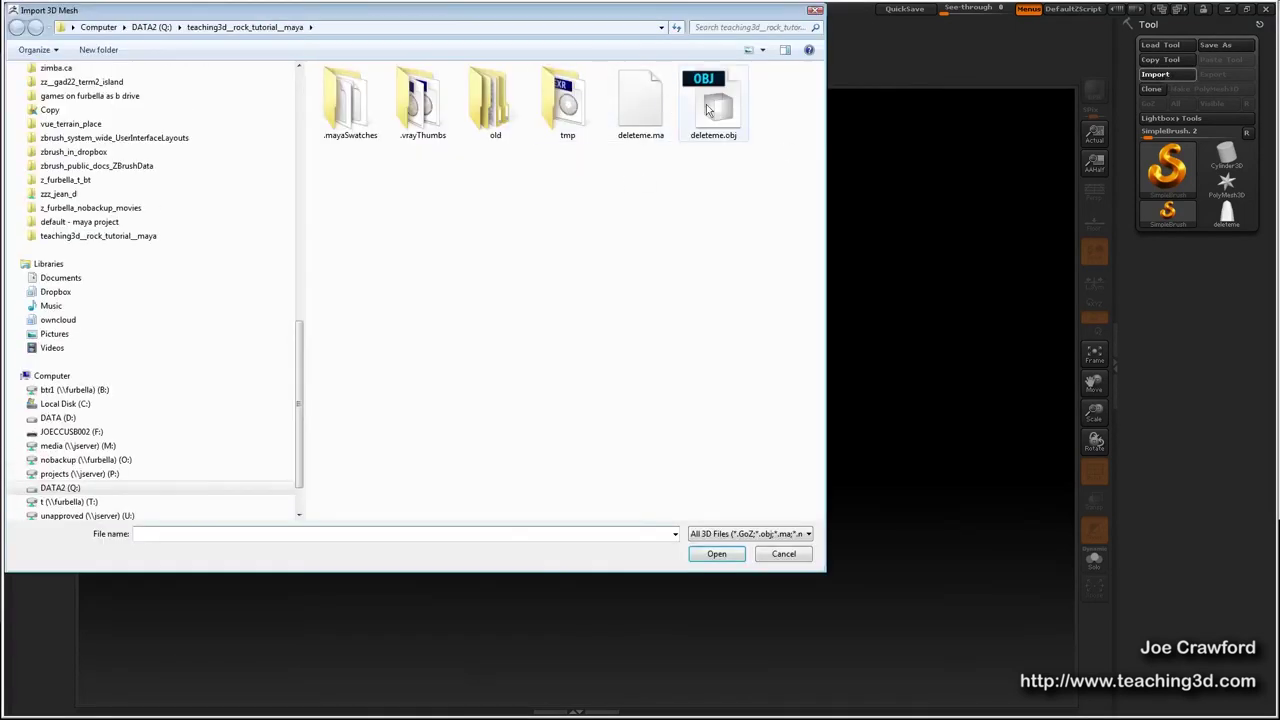
click(708, 108)
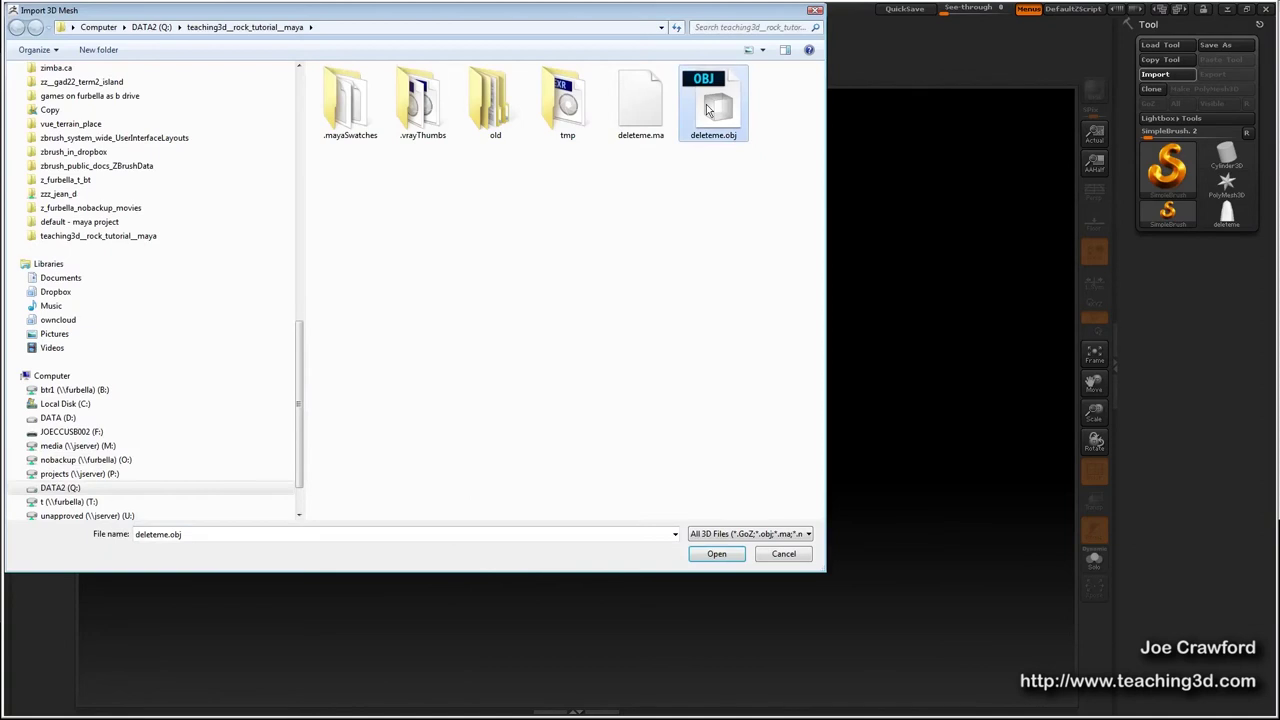
click(642, 110)
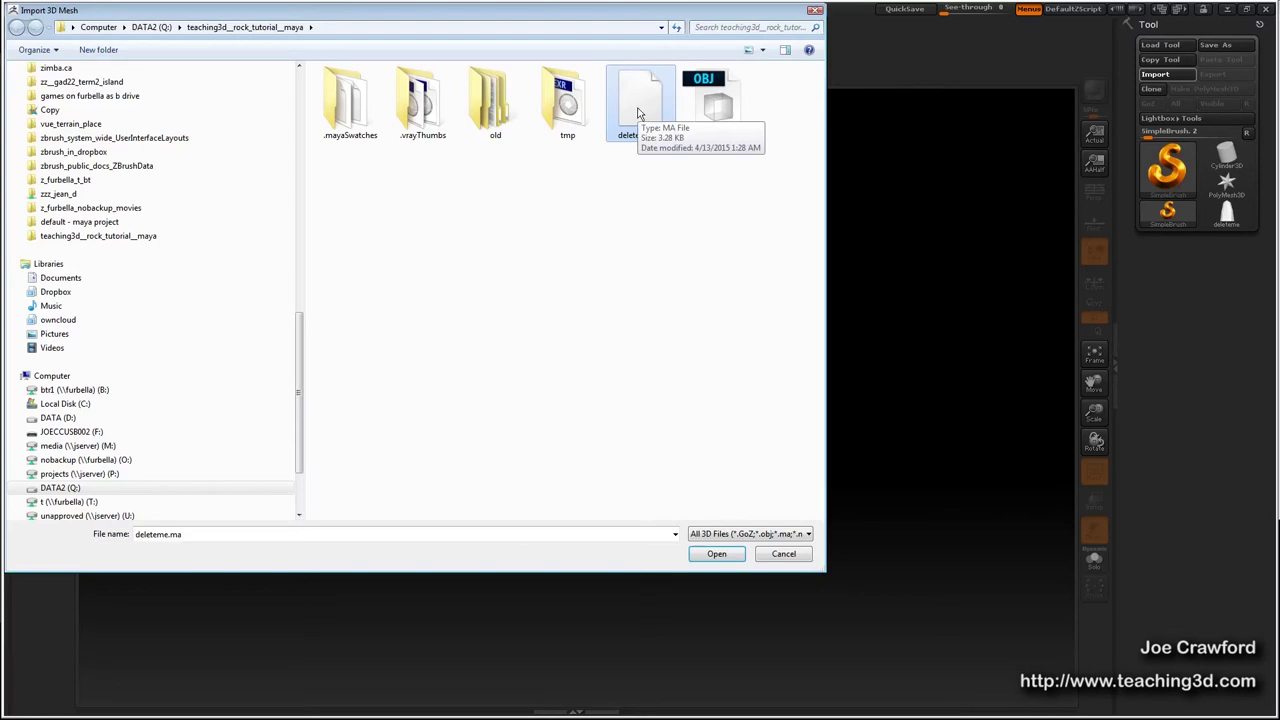
click(716, 112)
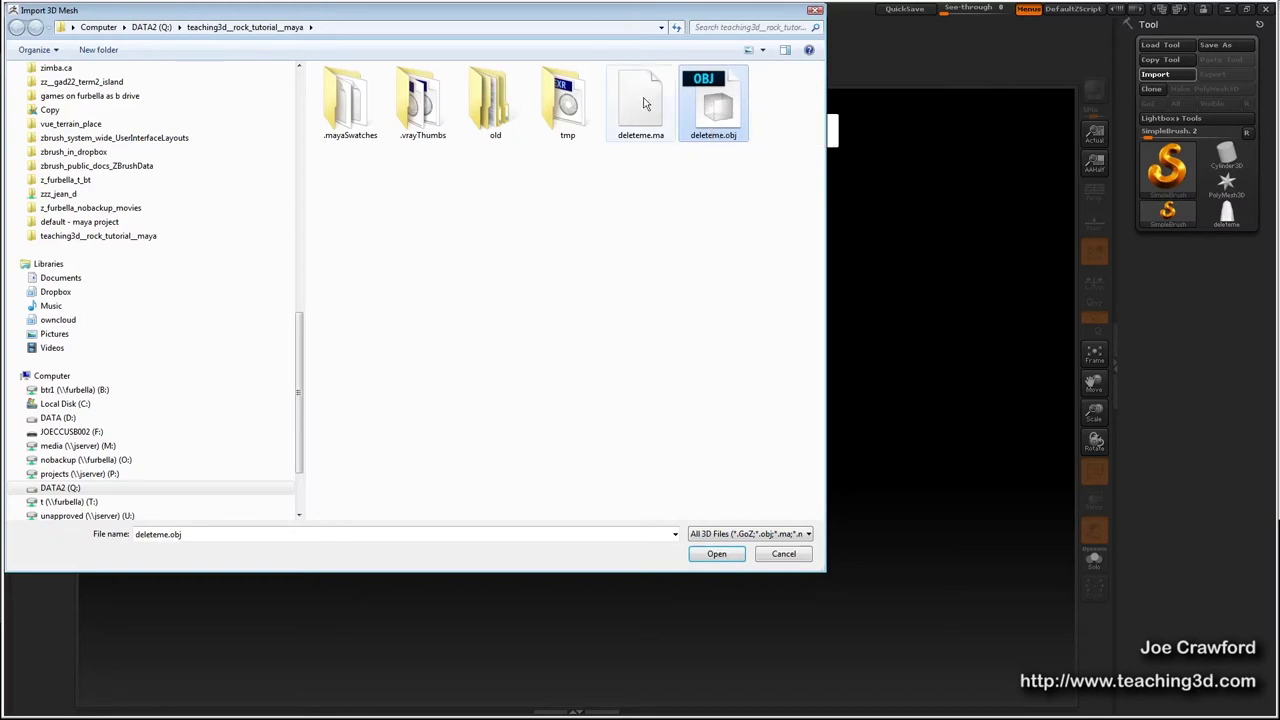
double_click(712, 108)
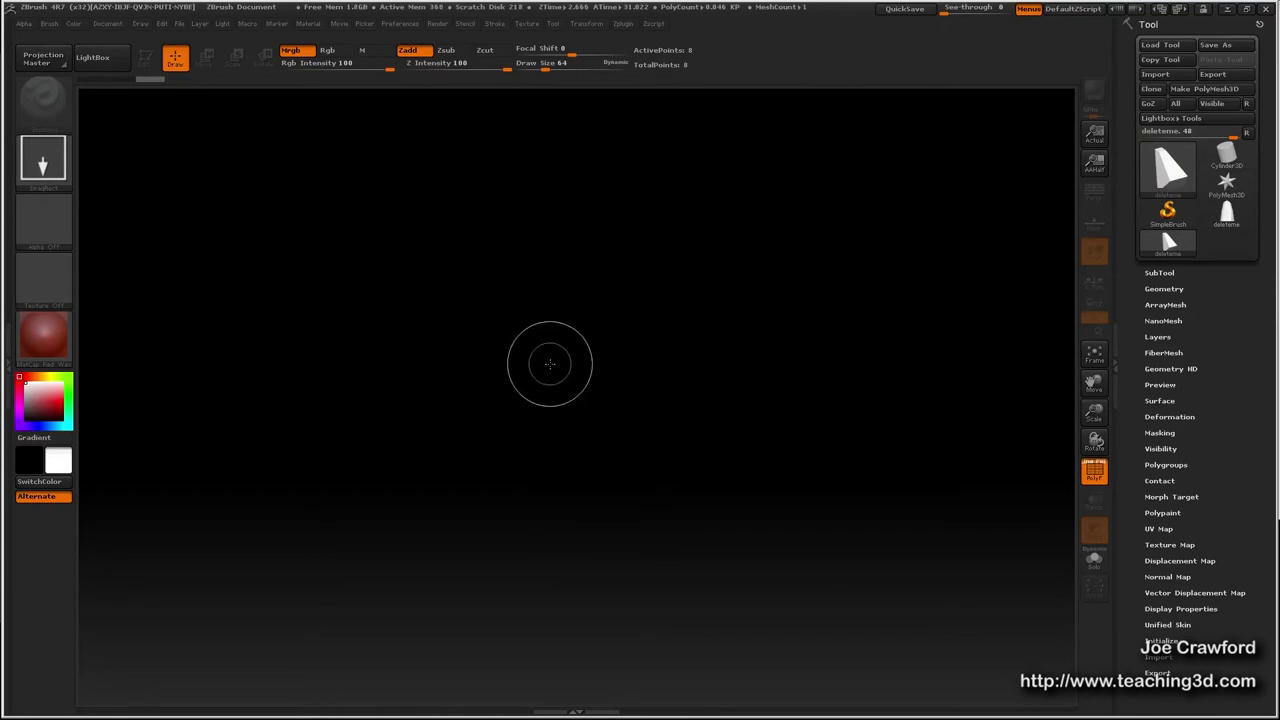
Draw the imported block upright in the middle of the canvas and enter Edit mode to view it from an angle.
mouse_move(550, 363)
mouse_down()
mouse_move(551, 593)
mouse_move(577, 580)
mouse_up()
key(t)
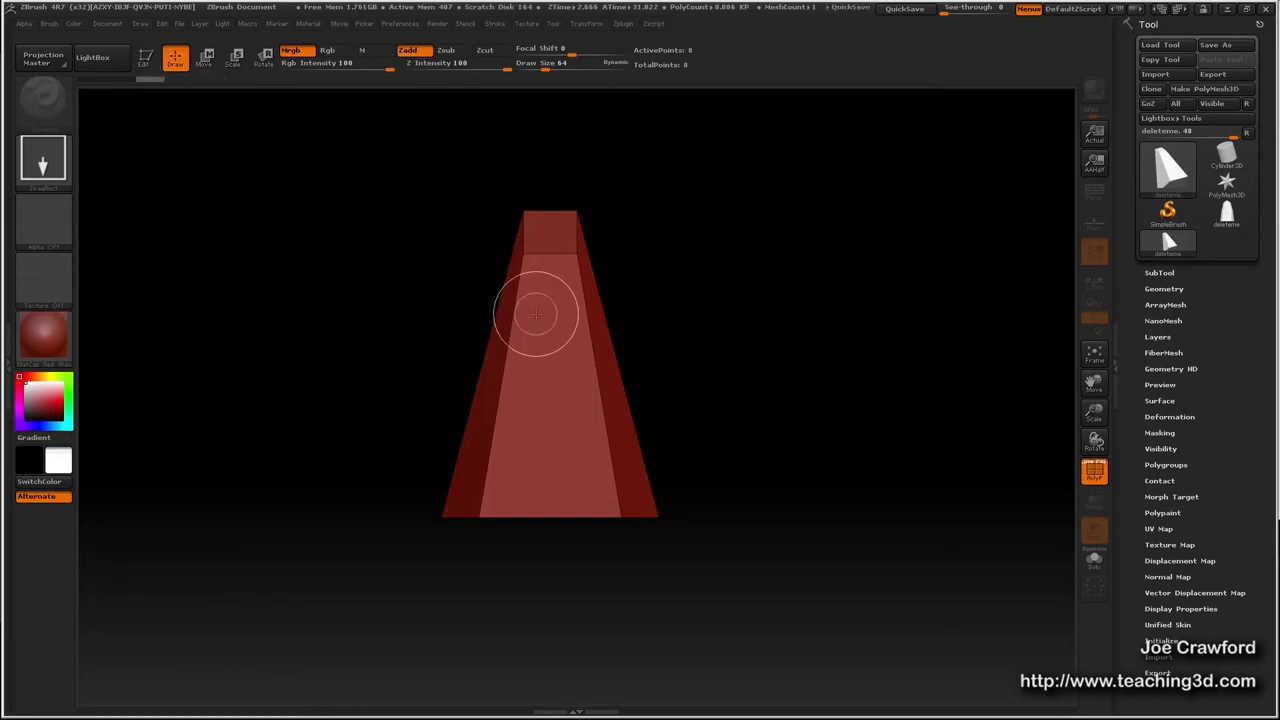
key(t)
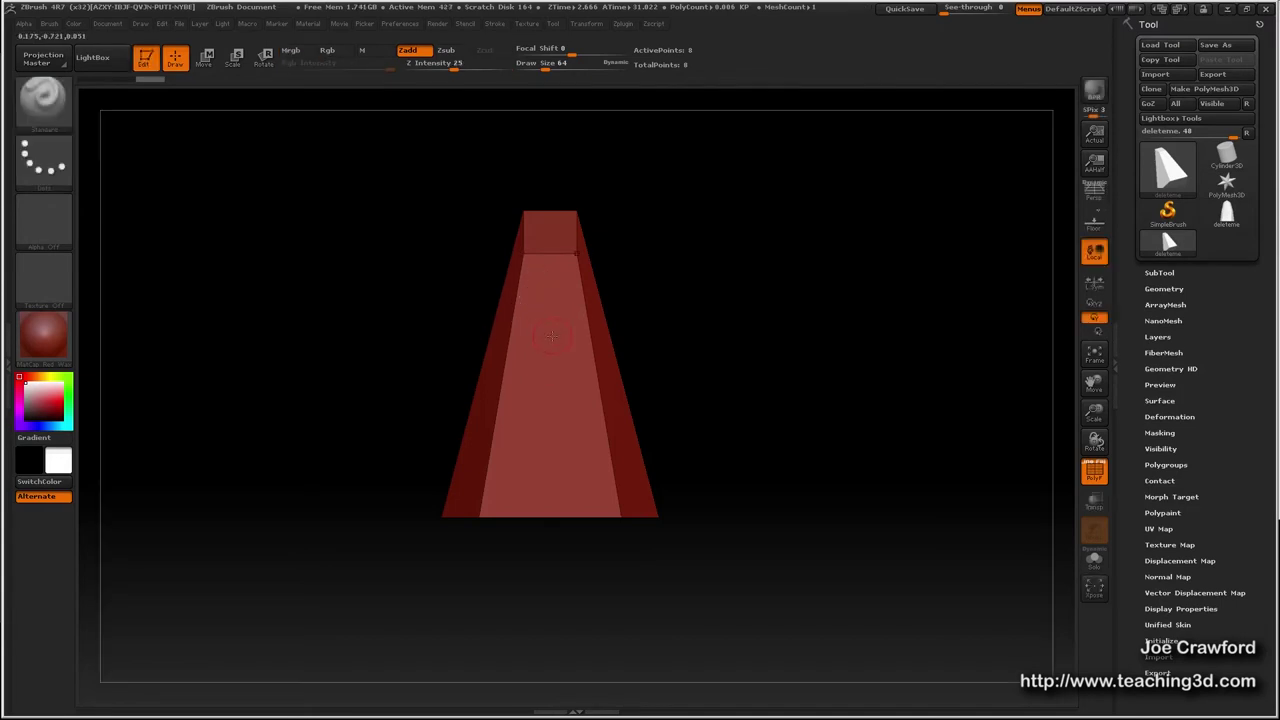
right_drag(519, 297, 515, 504)
drag(514, 504, 477, 371)
drag(679, 315, 630, 380)
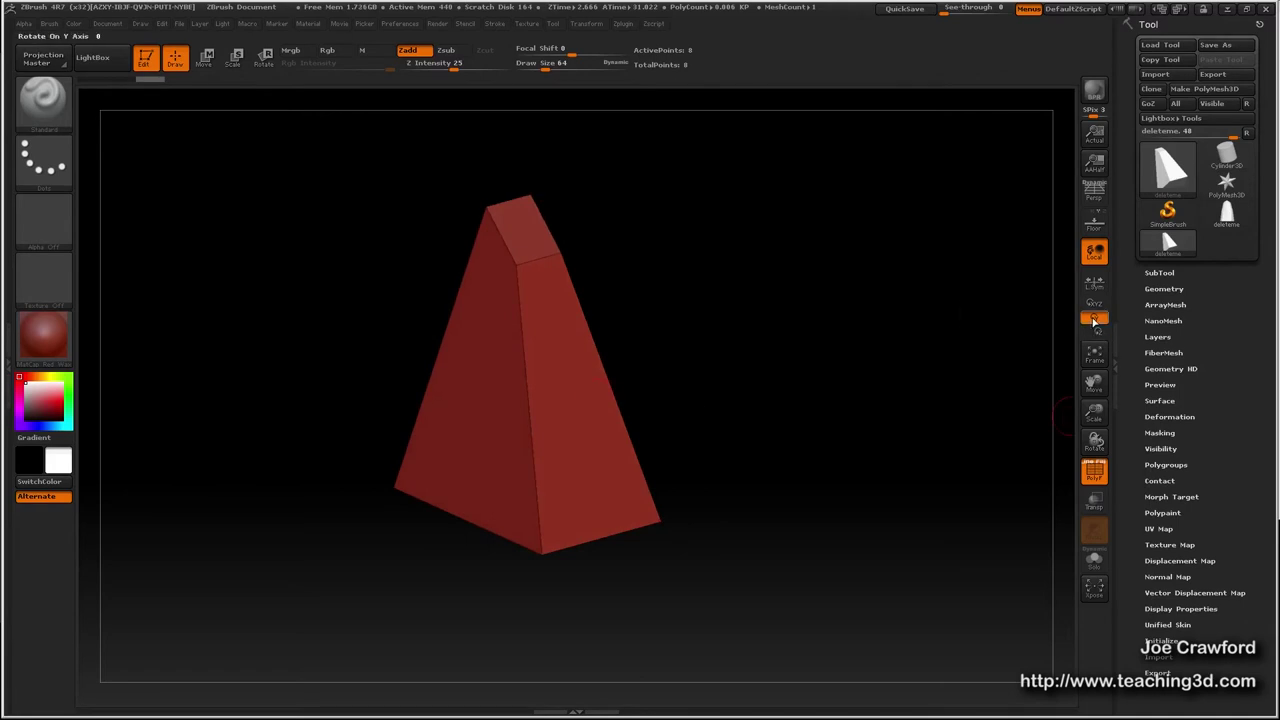
Try rotating the block freely on all axes, and snap the view back to an upright front view.
click(1094, 303)
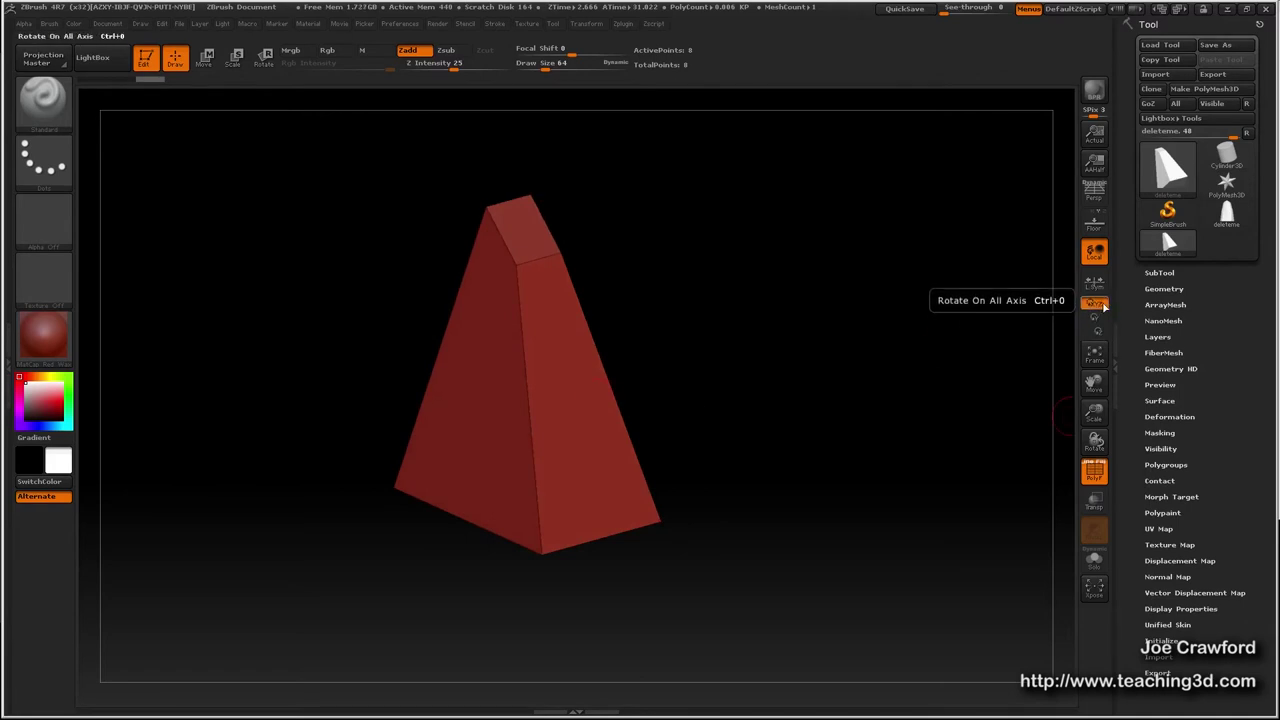
drag(487, 362, 578, 371)
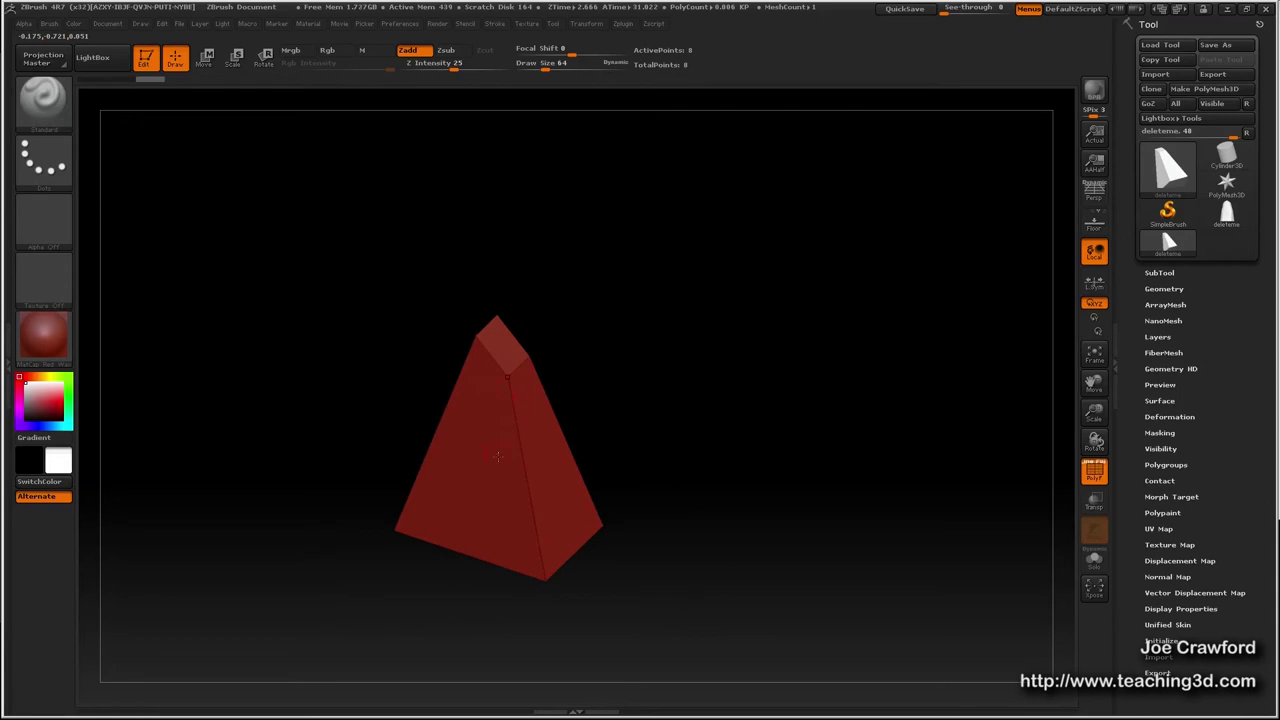
drag(402, 434, 522, 421)
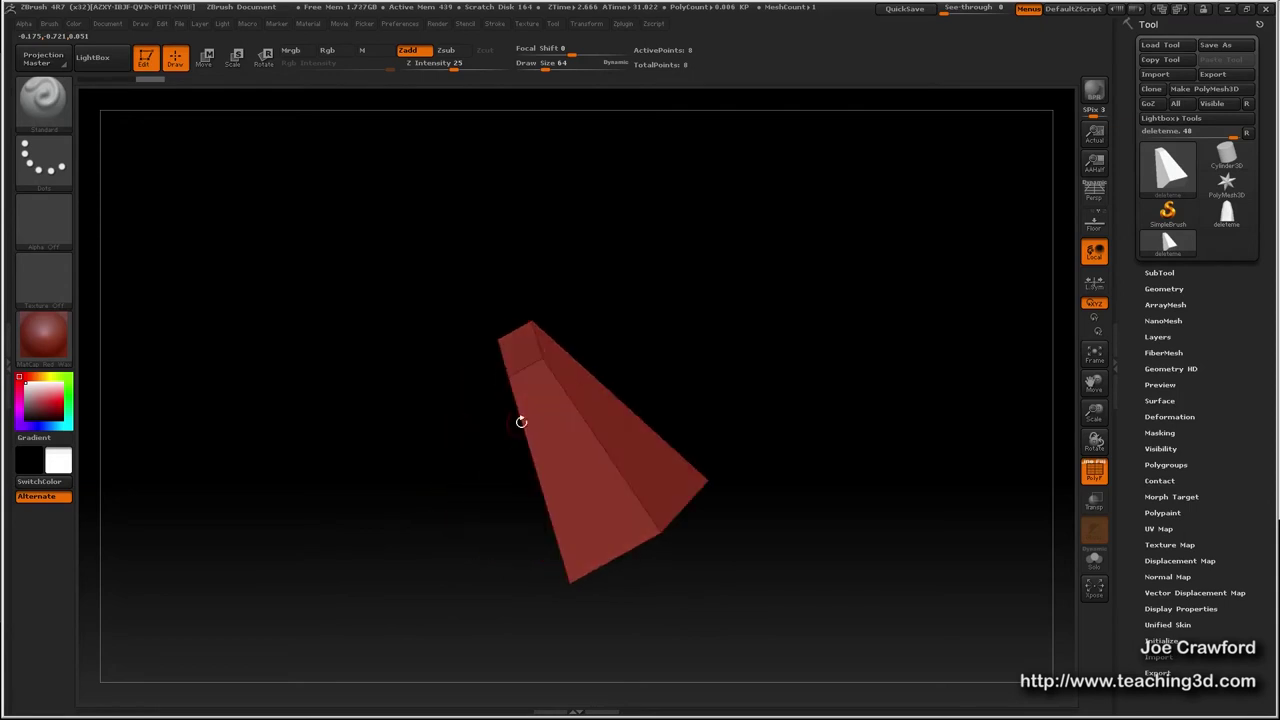
drag(376, 490, 414, 496)
drag(349, 434, 452, 399)
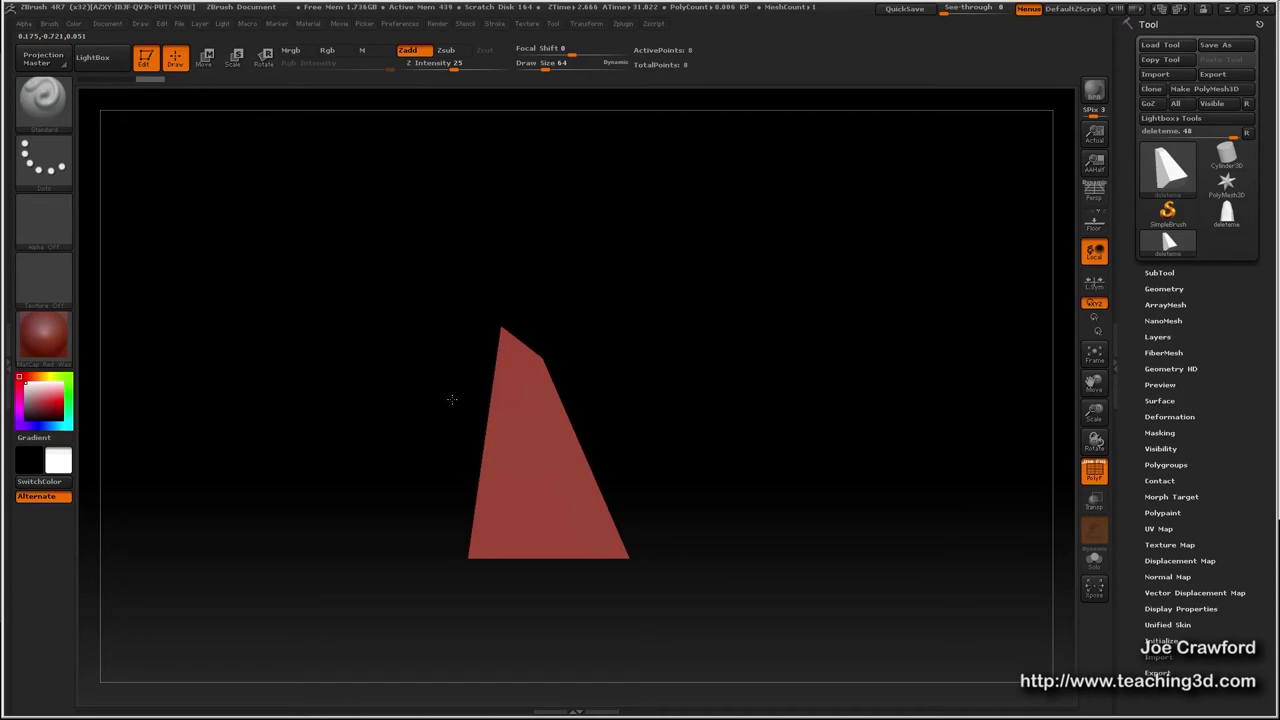
mouse_move(443, 423)
shift+mouse_down()
mouse_move(446, 434)
mouse_move(426, 431)
shift+mouse_up()
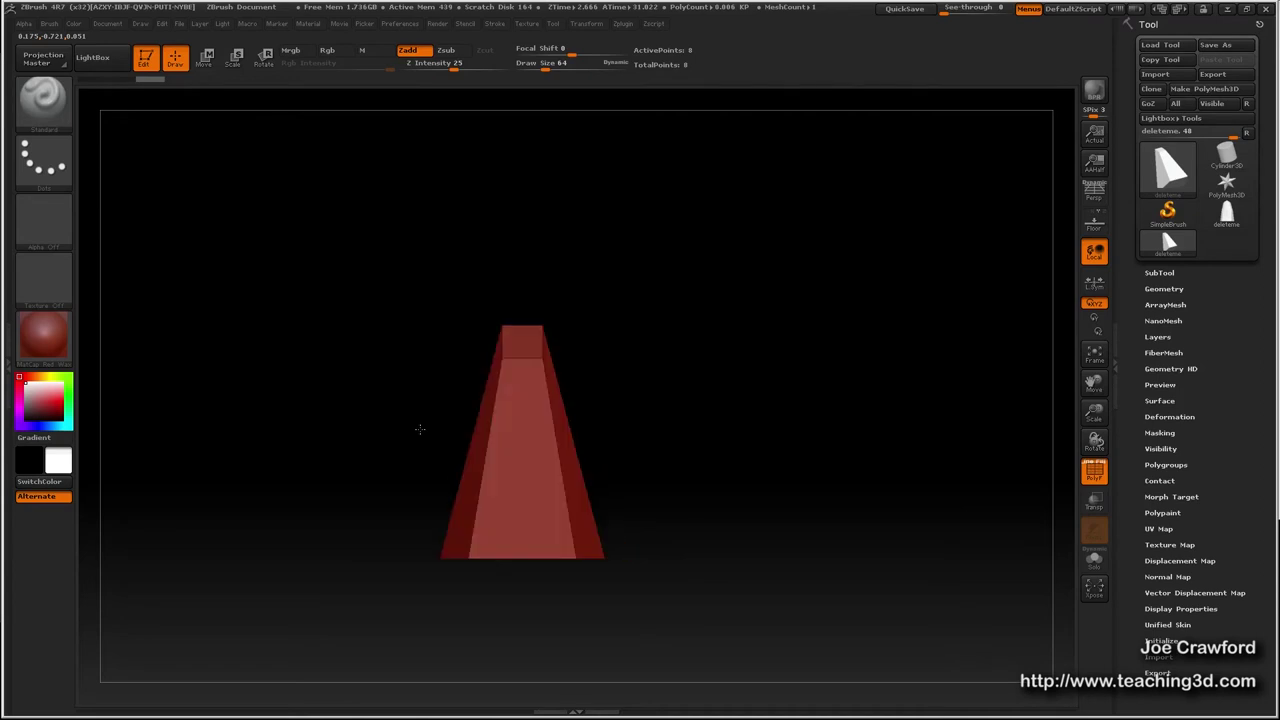
key(shift)
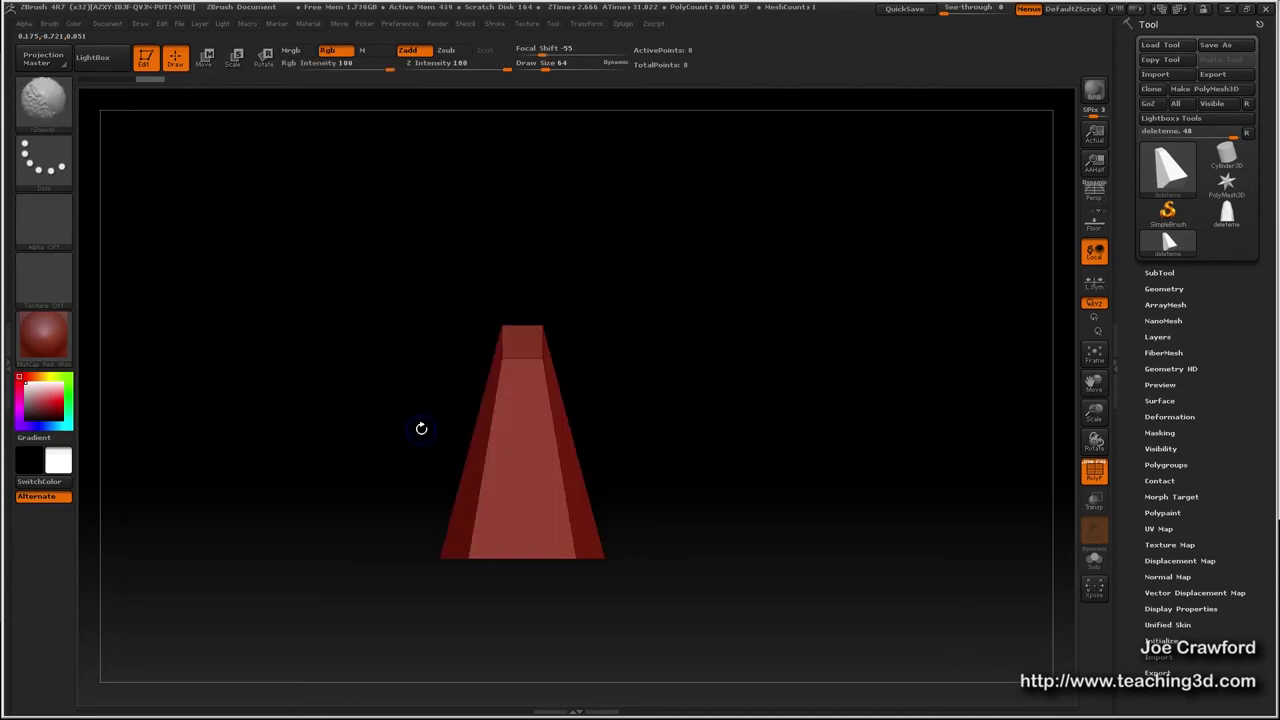
Restrict view rotation to the Y axis and turn the block to an angled view.
click(1095, 318)
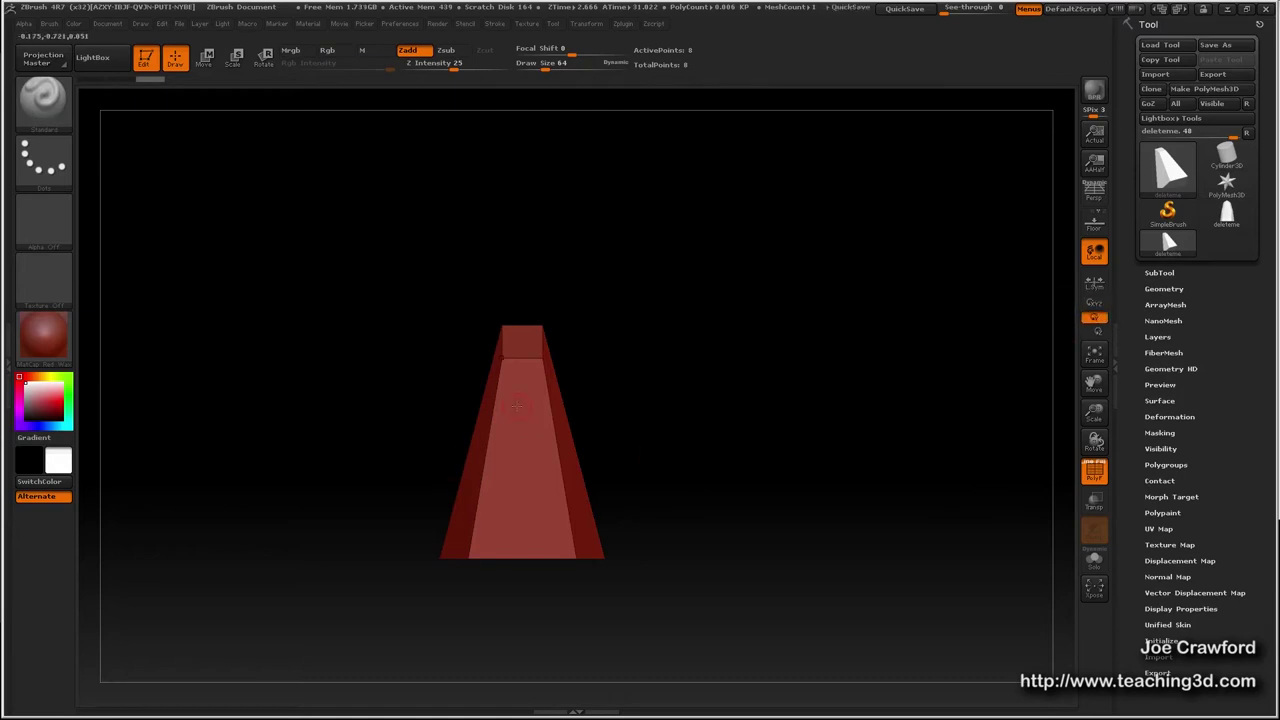
drag(625, 415, 476, 455)
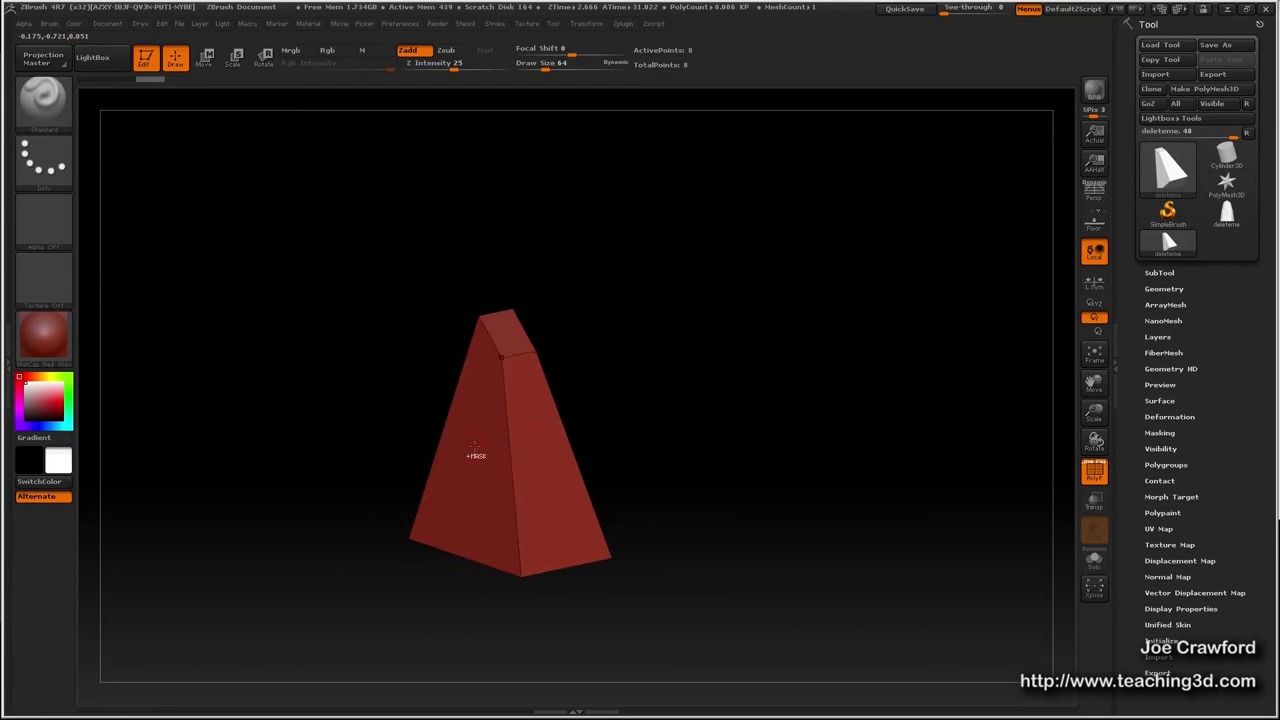
ctrl+right_drag(474, 447, 480, 402)
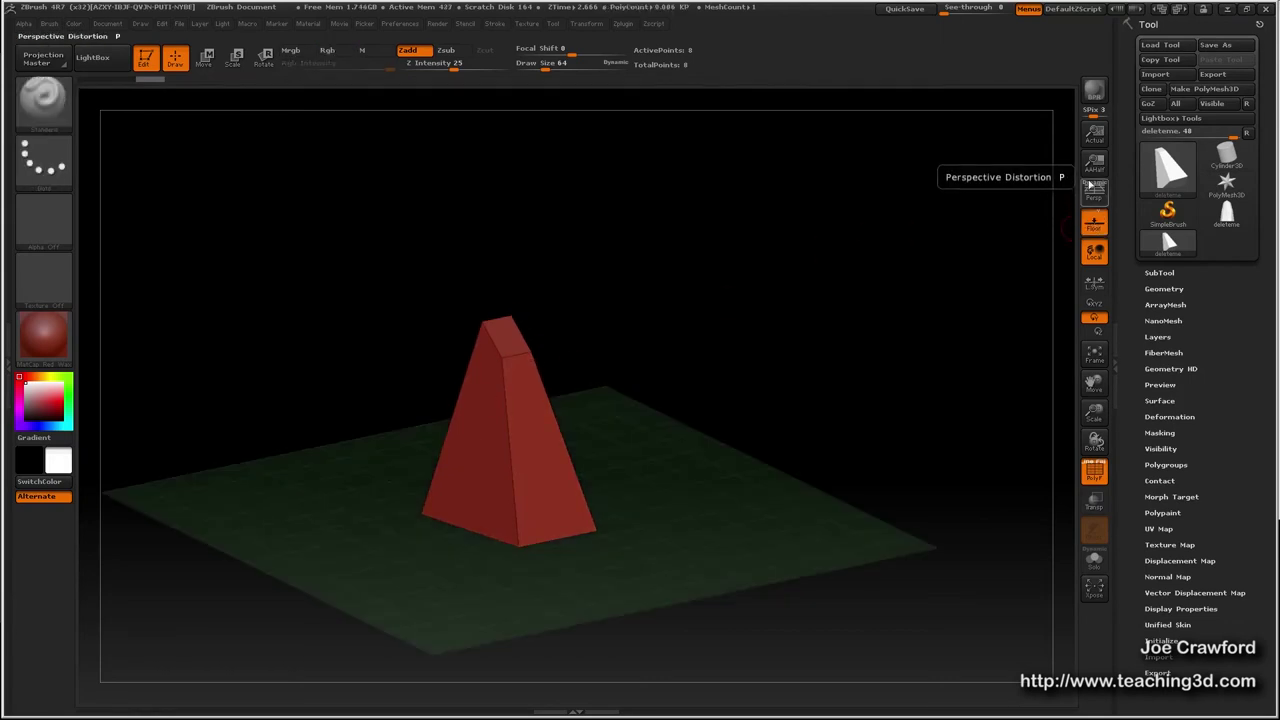
Turn on the floor grid and perspective distortion, toggling each off and on to compare, and frame the block closer.
click(1095, 194)
drag(650, 470, 523, 437)
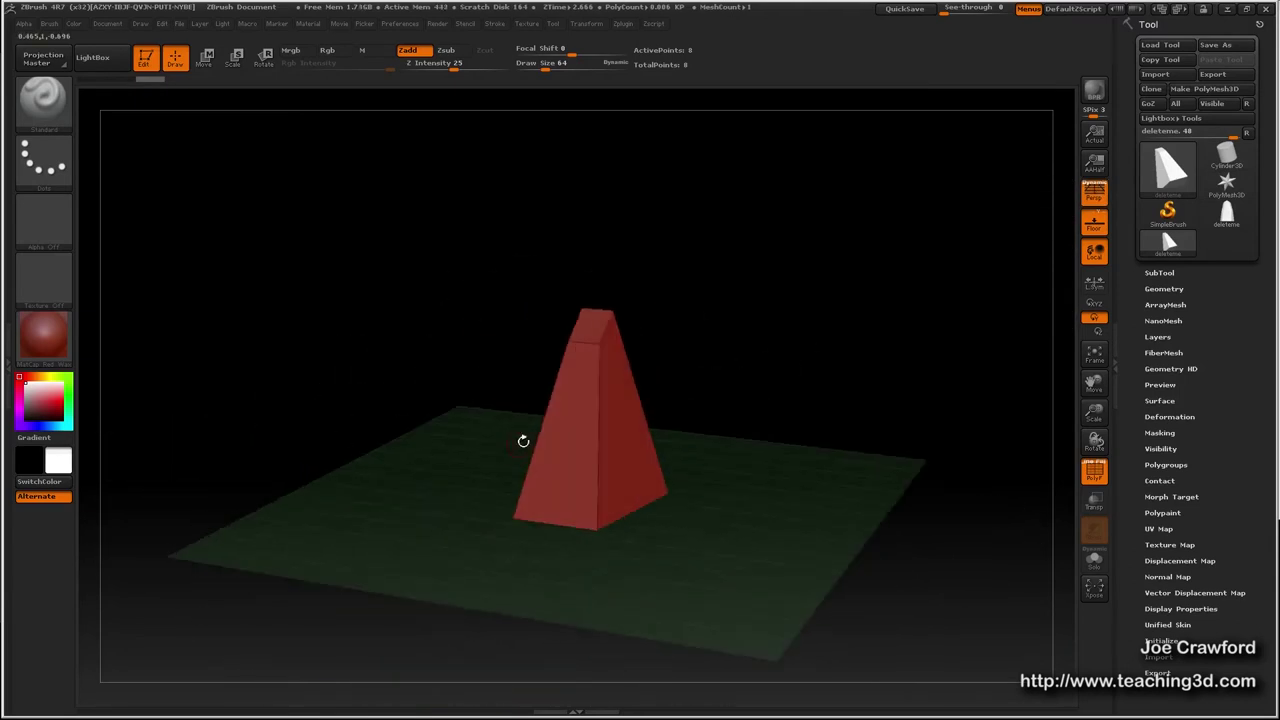
click(1094, 223)
click(1094, 223)
click(1094, 198)
click(1094, 198)
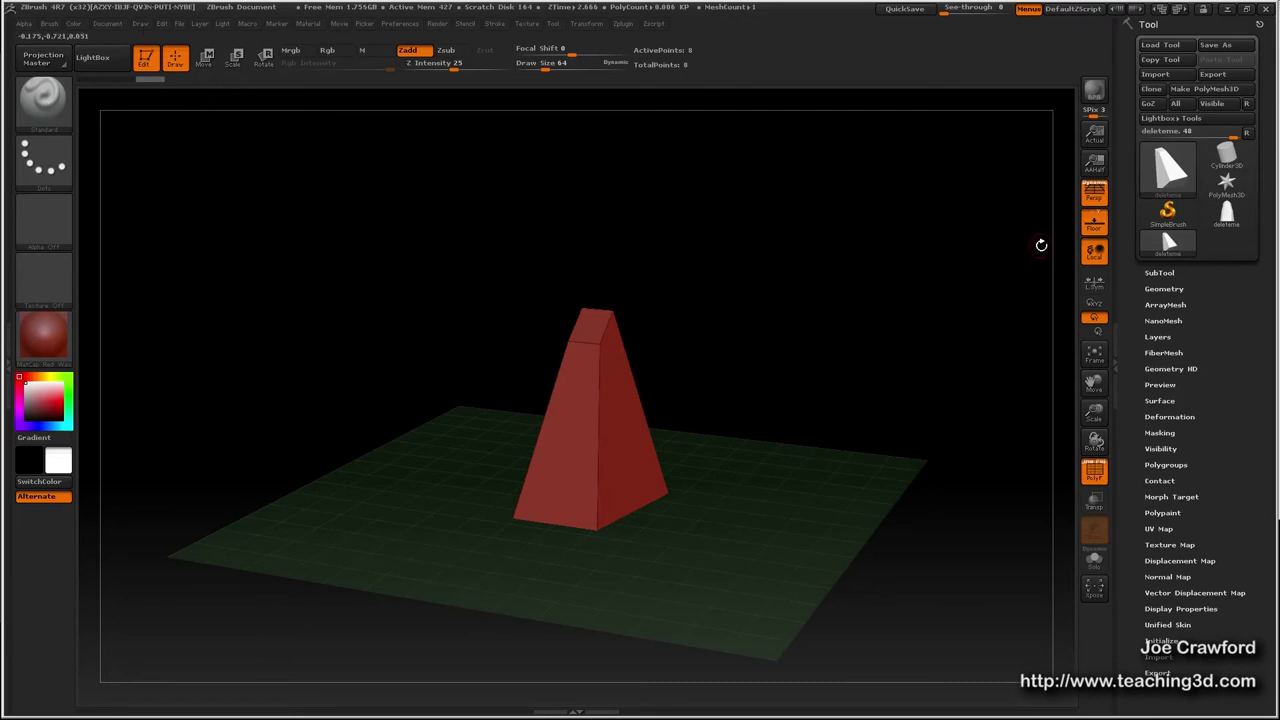
drag(541, 423, 165, 122)
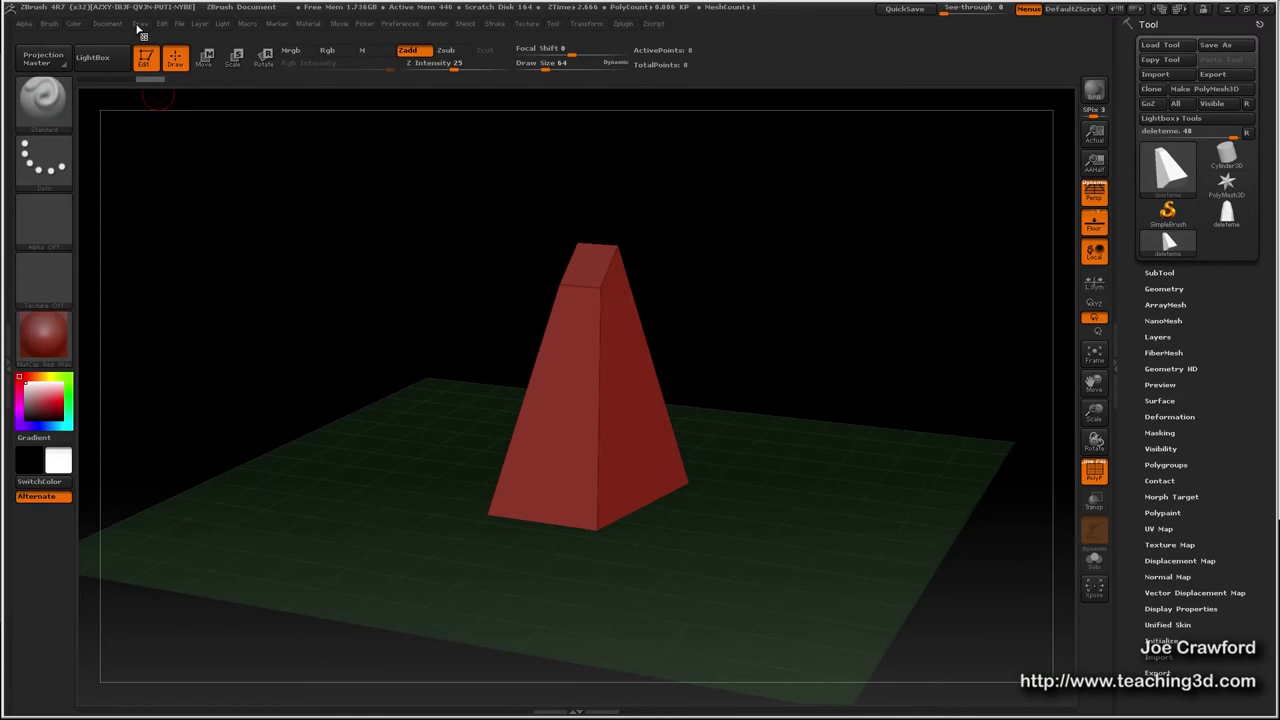
Reduce the camera's Angle Of View to lessen the perspective distortion, and rotate the block to check it.
click(140, 25)
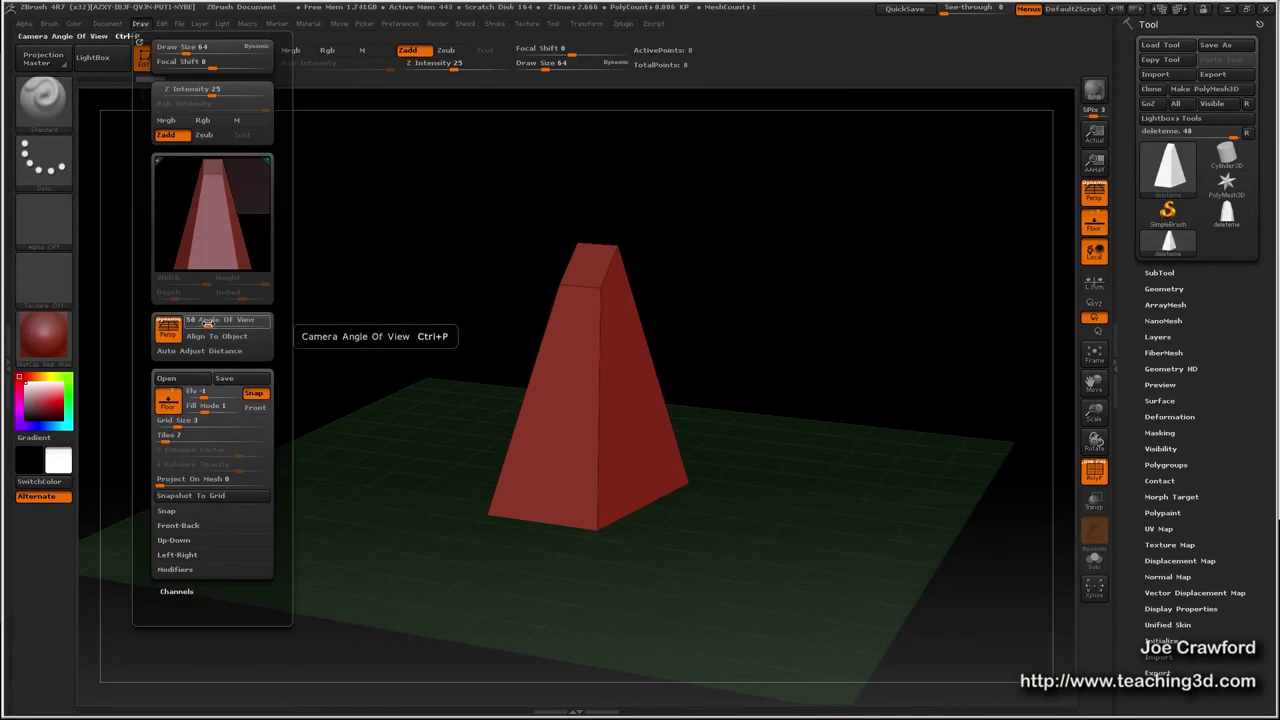
drag(207, 322, 199, 327)
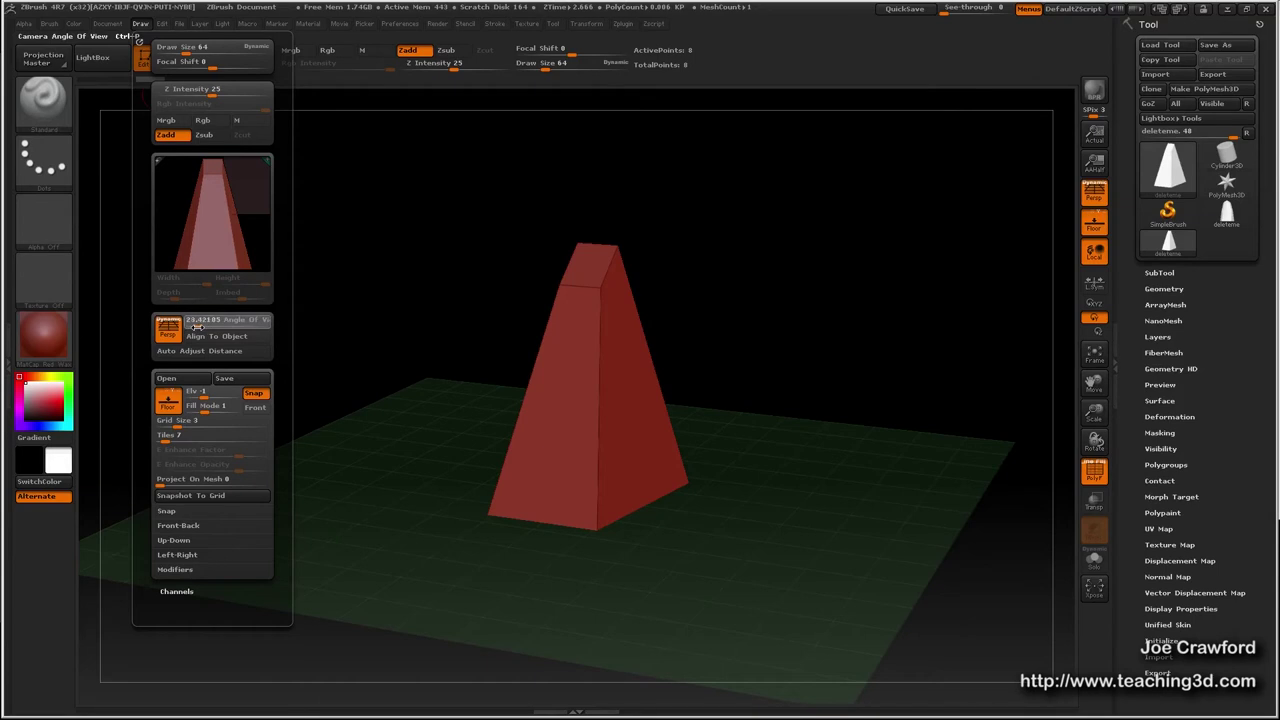
mouse_move(457, 389)
mouse_down()
mouse_move(522, 403)
mouse_move(512, 388)
mouse_move(535, 415)
mouse_move(507, 409)
mouse_up()
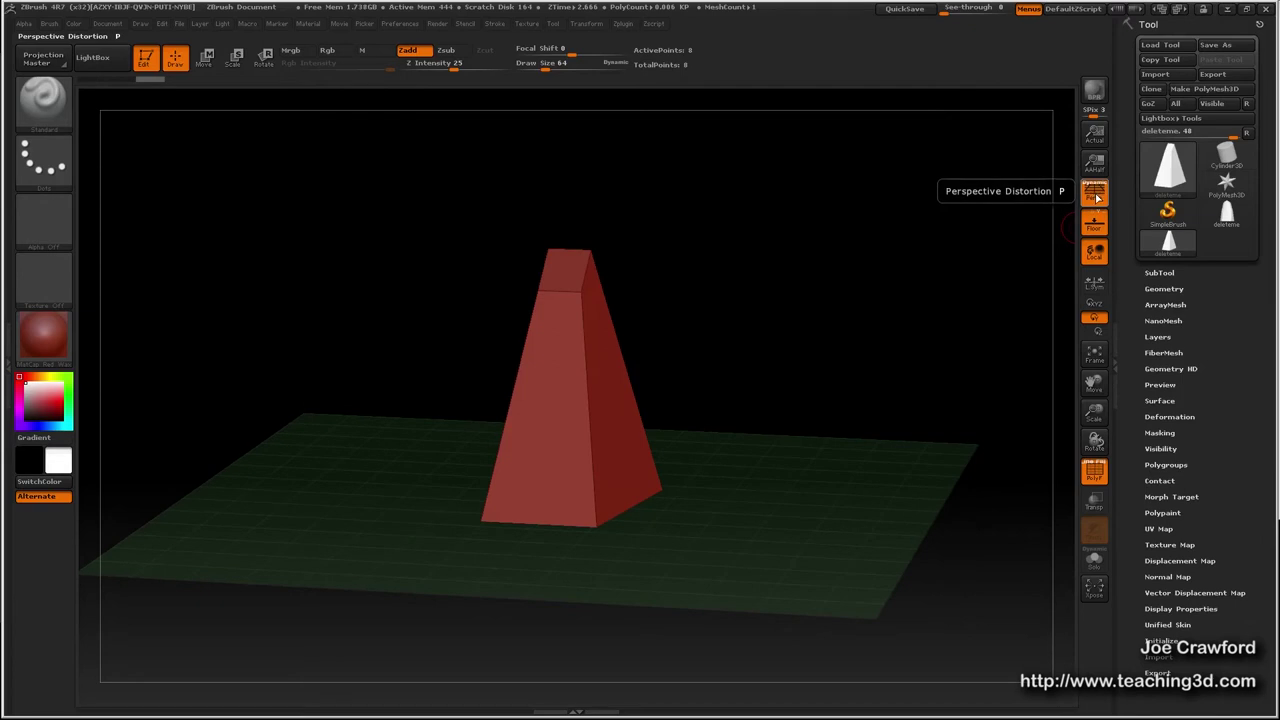
Compare the block with perspective distortion off and on, check the camera's Angle Of View setting, and rotate to an angled view.
drag(745, 398, 695, 402)
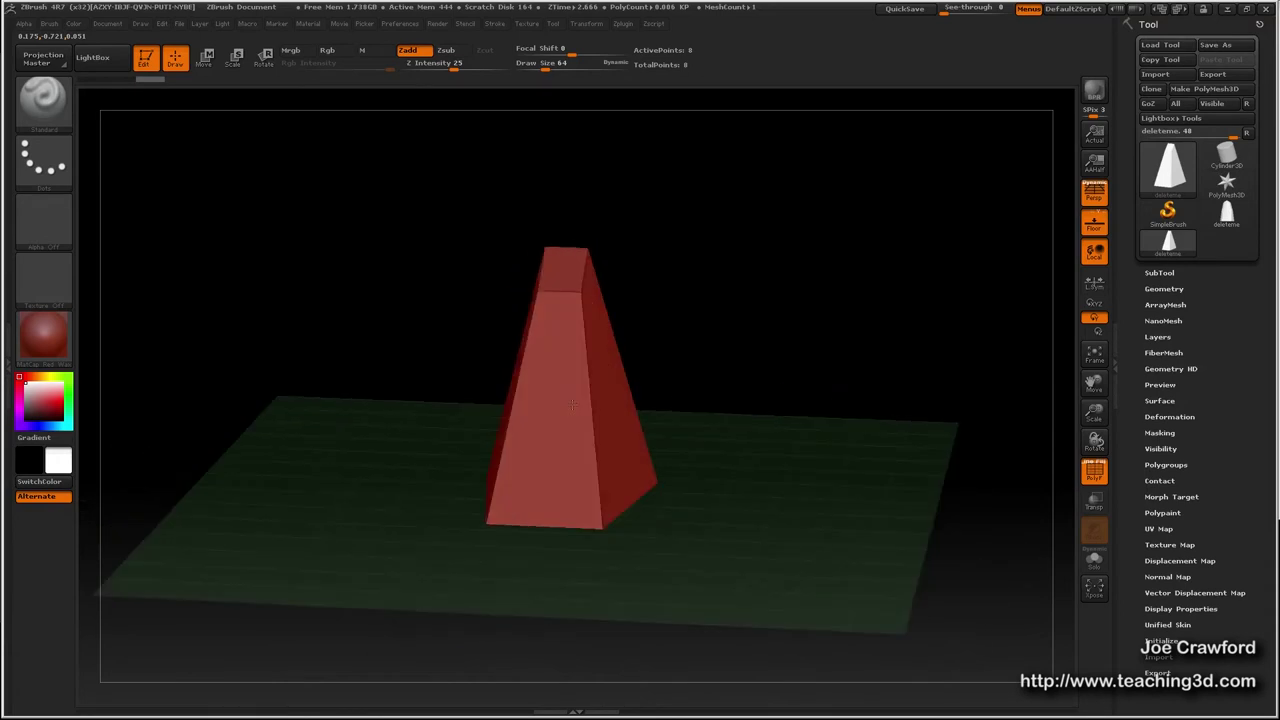
click(1096, 196)
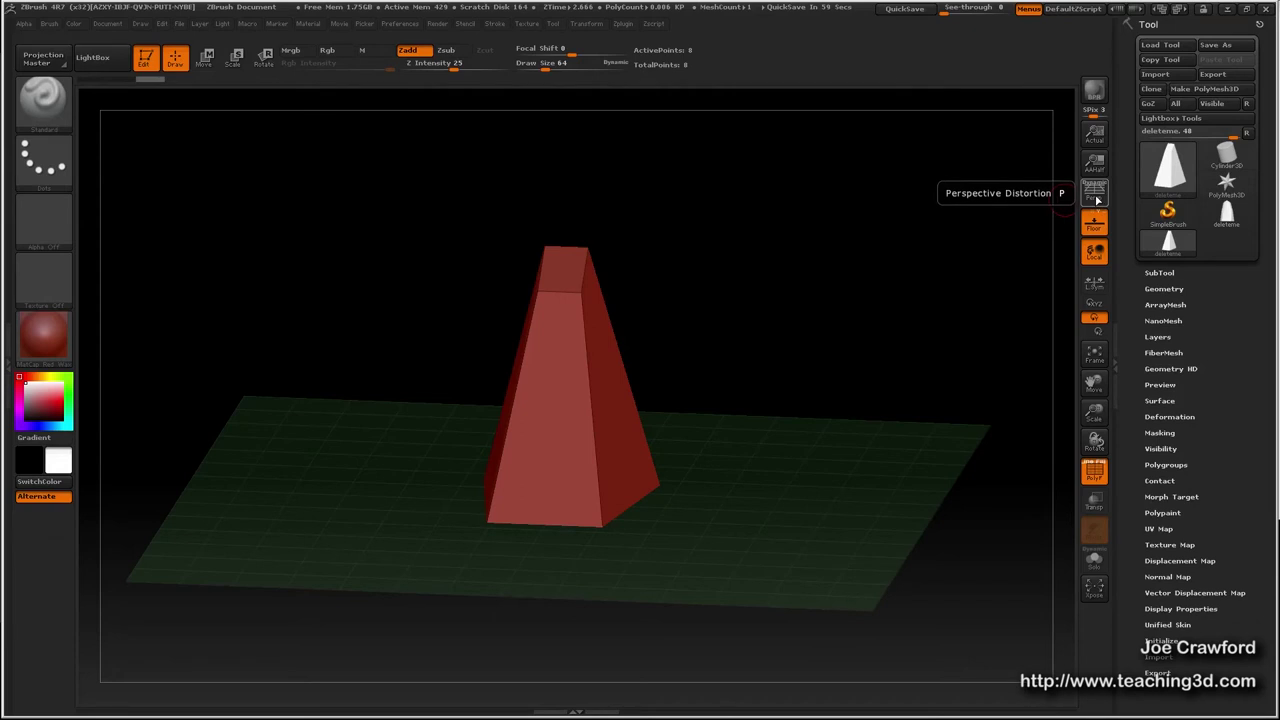
click(1096, 198)
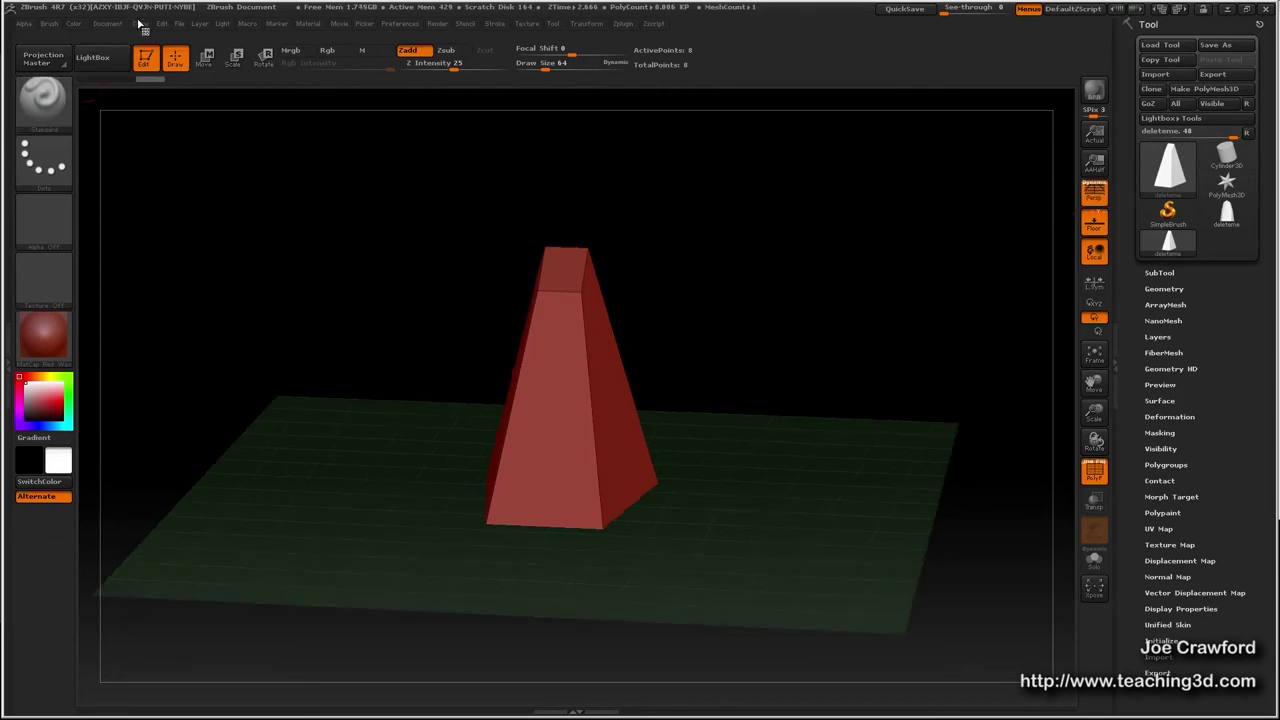
click(140, 24)
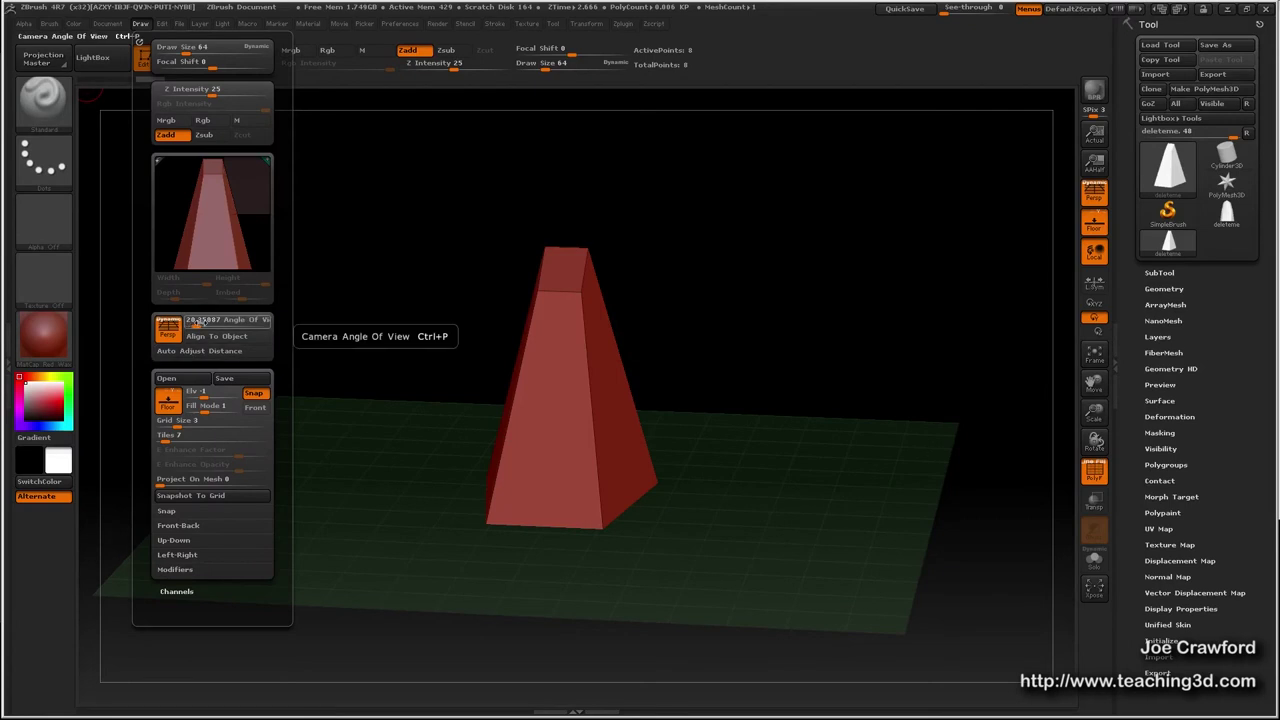
drag(756, 397, 560, 350)
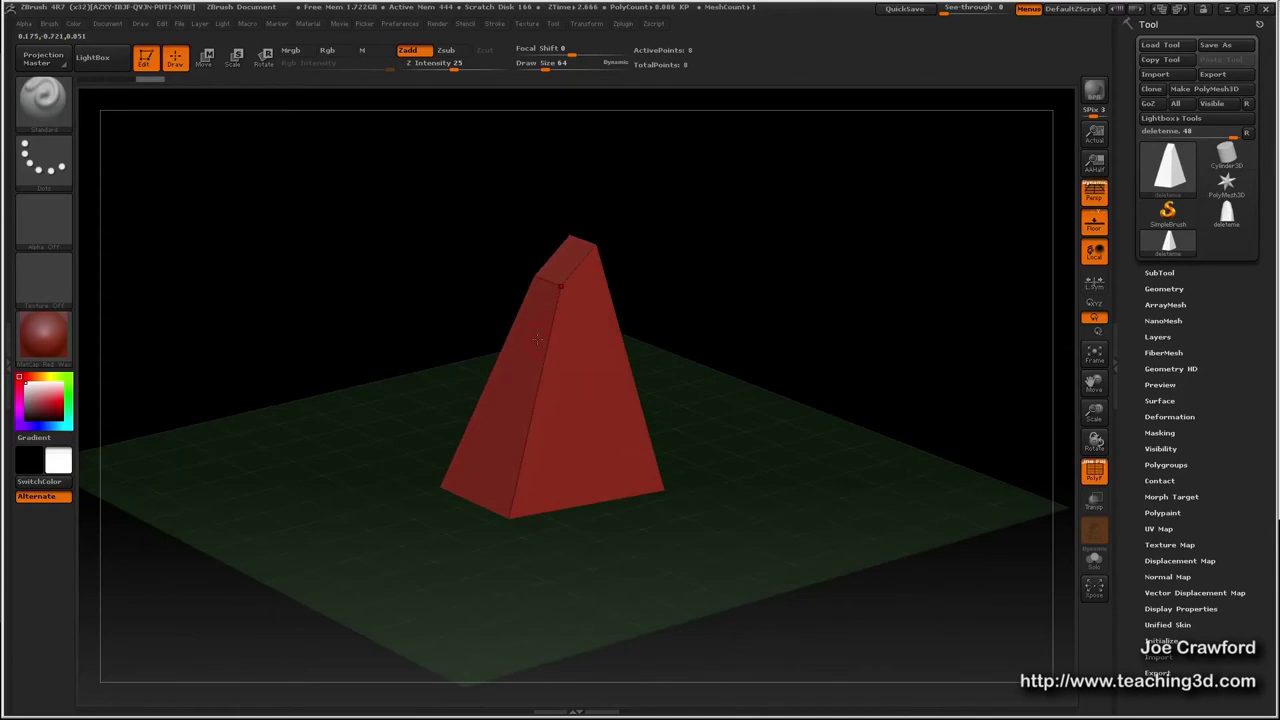
mouse_move(503, 448)
mouse_down()
mouse_move(591, 397)
mouse_move(508, 440)
mouse_up()
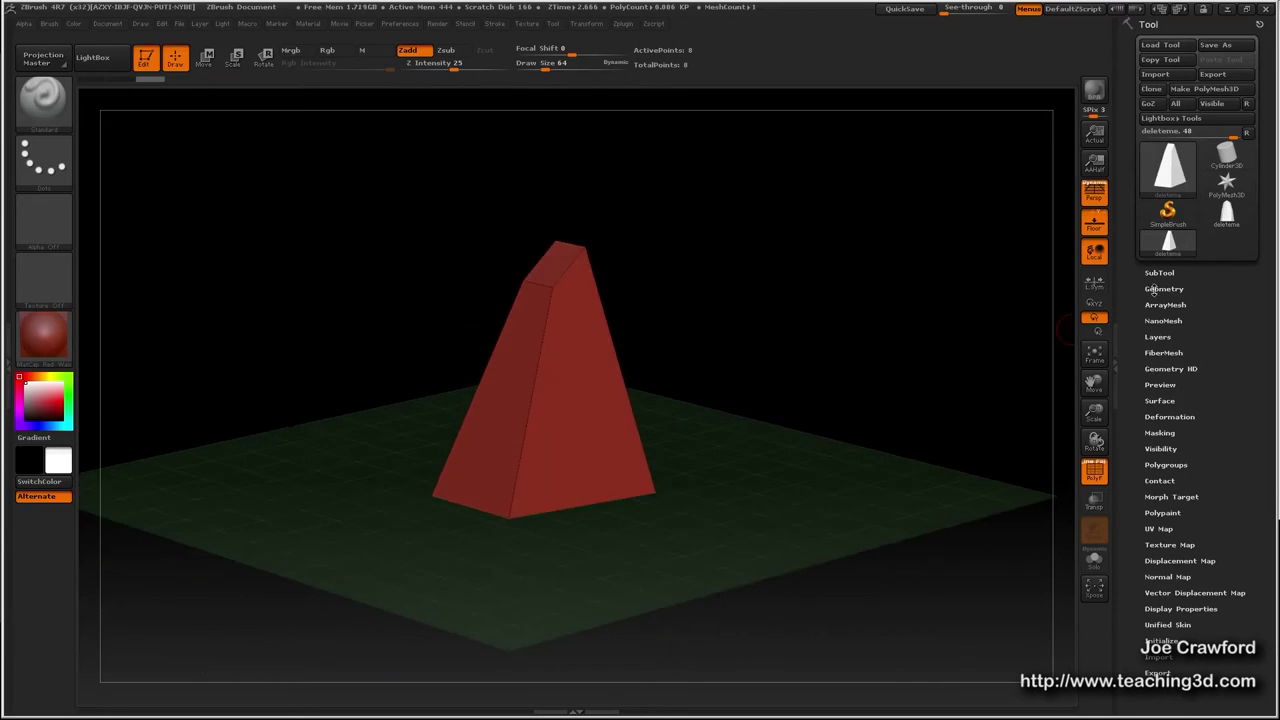
Convert the block to a DynaMesh at resolution 128 and frame it closer to examine the dense mesh.
click(1160, 288)
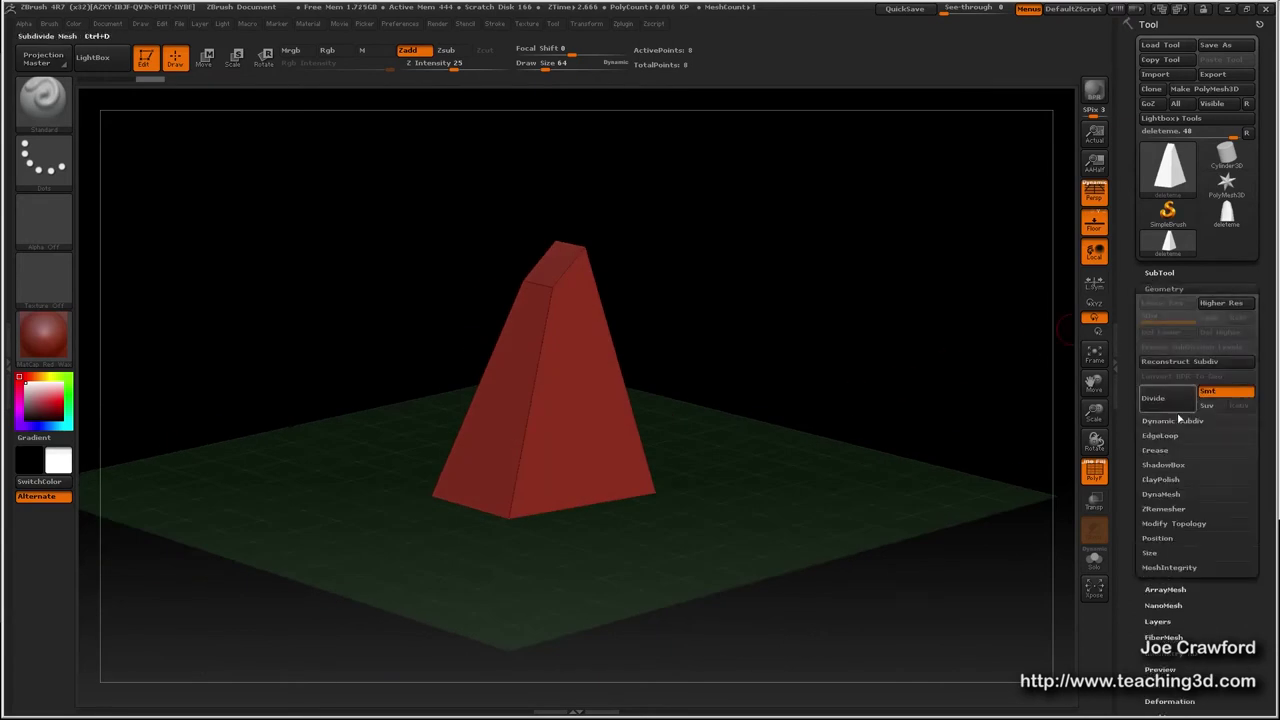
click(1155, 494)
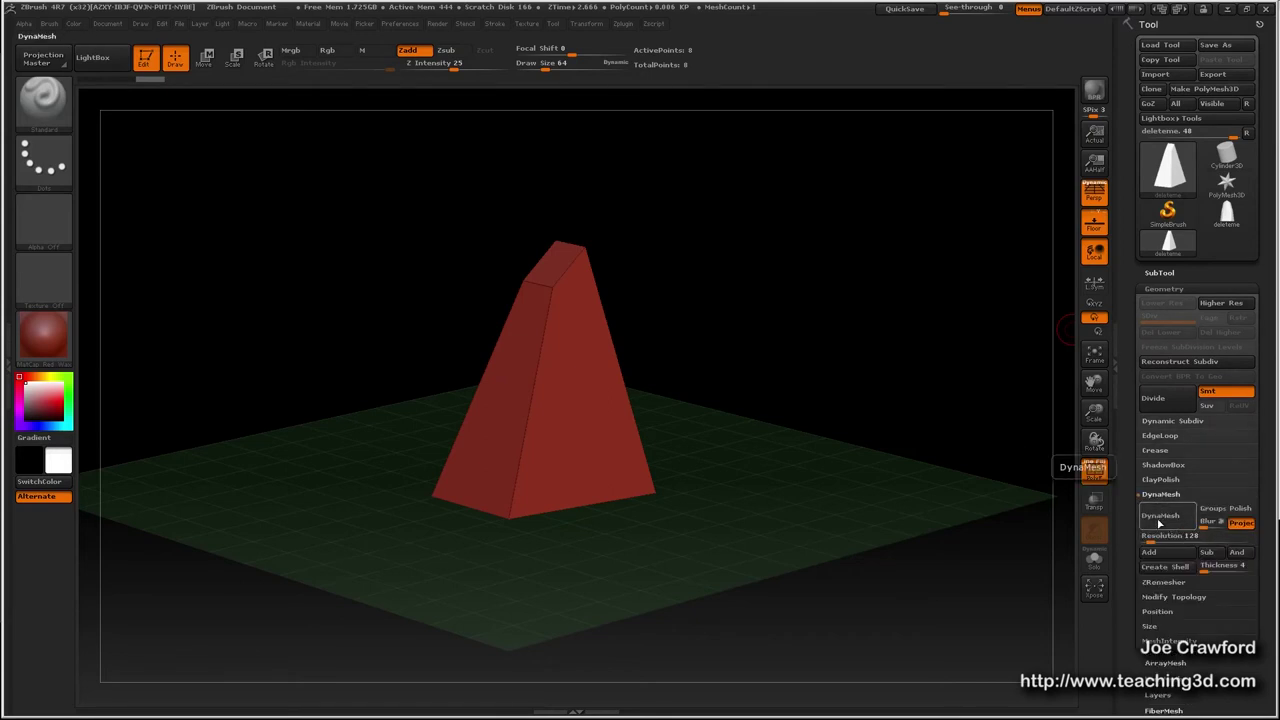
click(1160, 515)
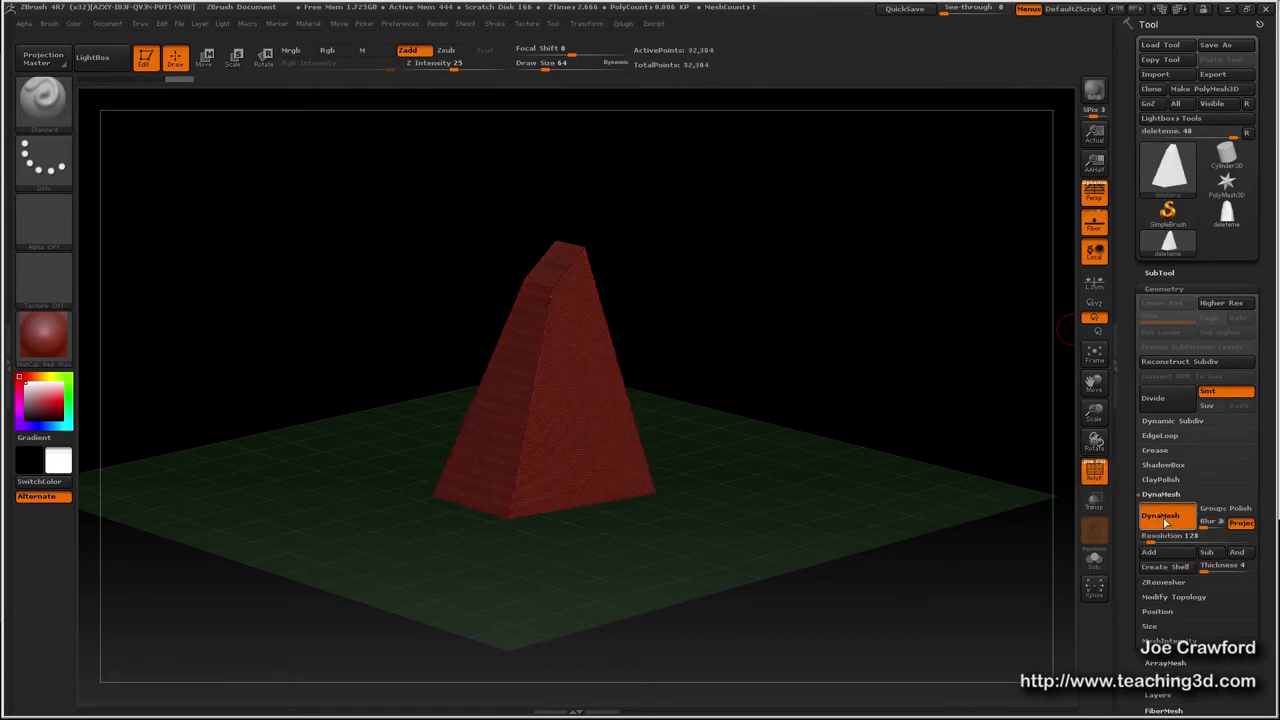
mouse_move(508, 405)
ctrl+right_down()
mouse_move(550, 530)
mouse_move(554, 438)
mouse_move(532, 508)
ctrl+right_up()
right_drag(570, 318, 570, 357)
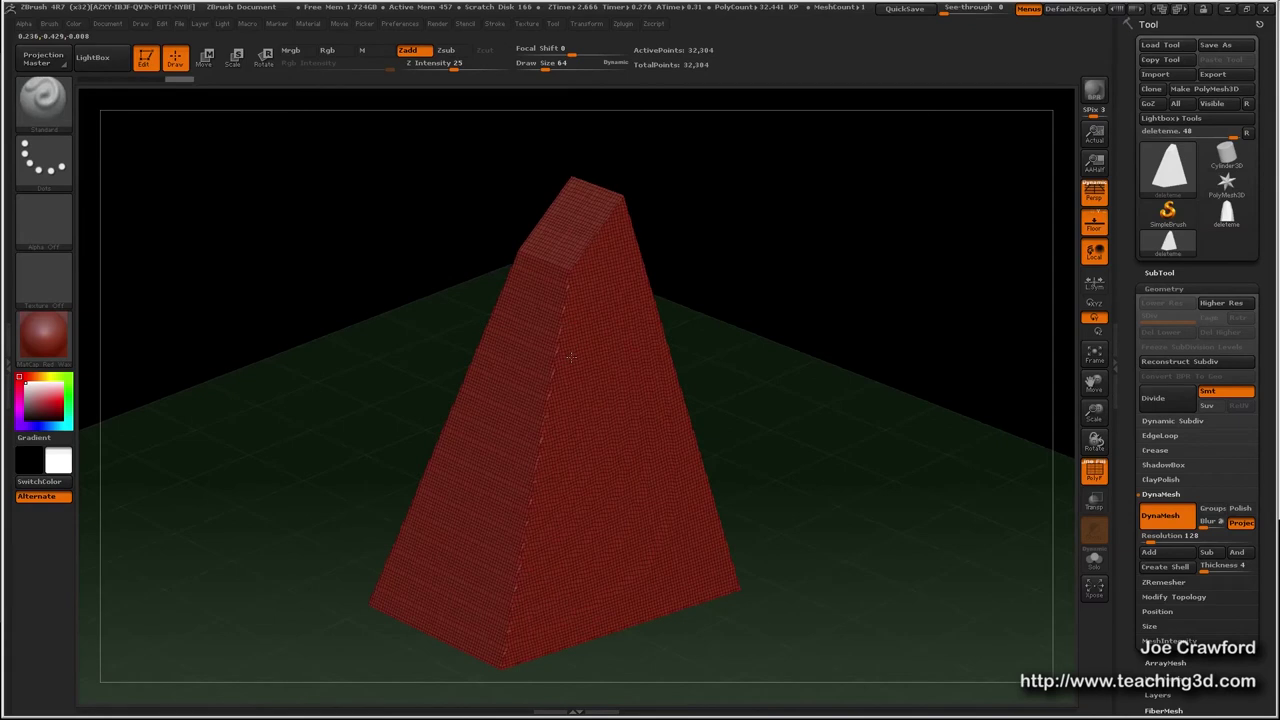
Try sculpting bumps on the block's broad side face, and undo the strokes together with the DynaMesh conversion.
mouse_move(645, 320)
mouse_down()
mouse_move(662, 380)
mouse_move(560, 400)
mouse_move(597, 410)
mouse_move(627, 545)
mouse_move(600, 400)
mouse_move(629, 352)
mouse_up()
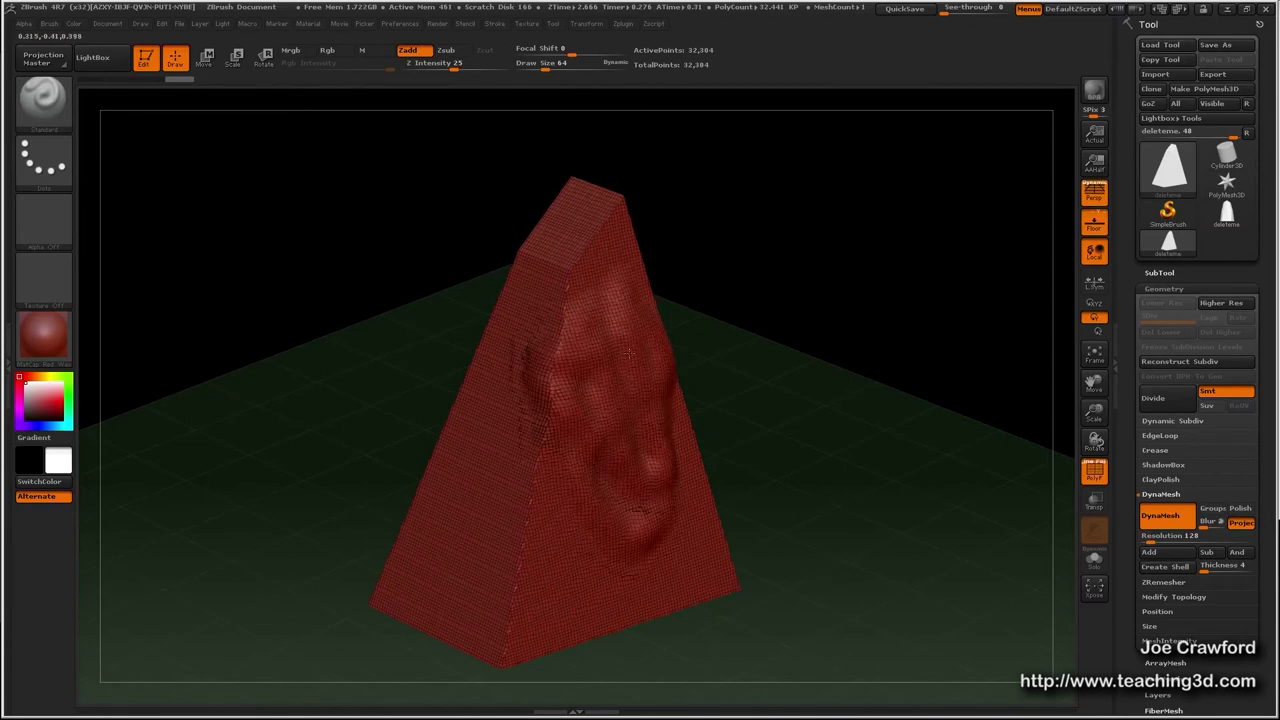
drag(655, 503, 638, 467)
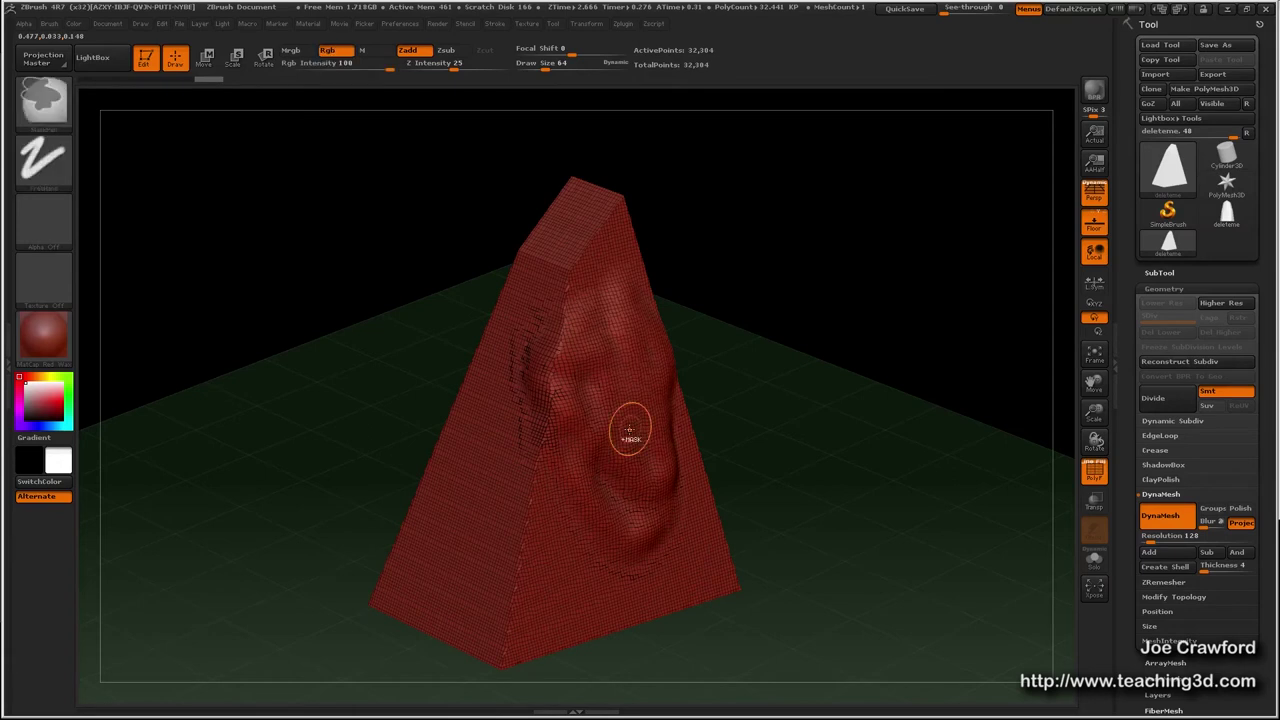
key(ctrl+z)
key(ctrl+z)
key(ctrl+z)
key(ctrl+z)
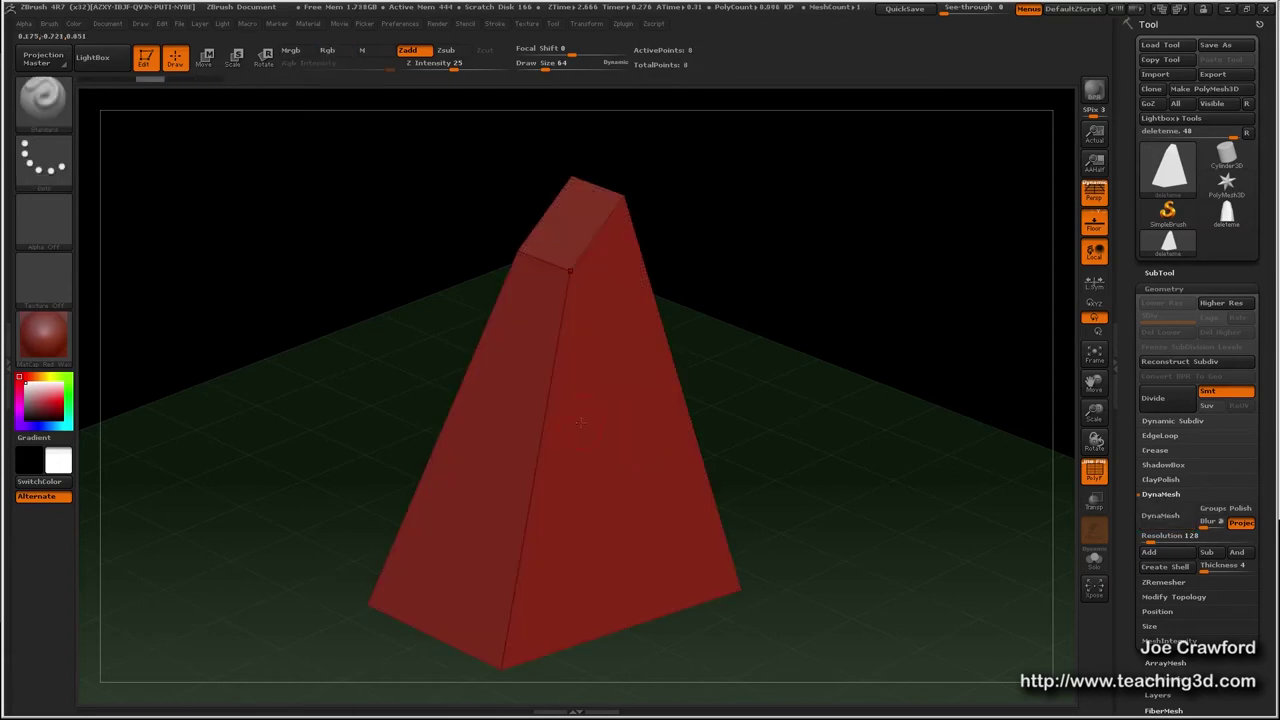
Try sculpting on the low-polygon block's edges and corners, and undo back through its history.
mouse_move(549, 366)
mouse_down()
mouse_move(532, 330)
mouse_move(505, 480)
mouse_up()
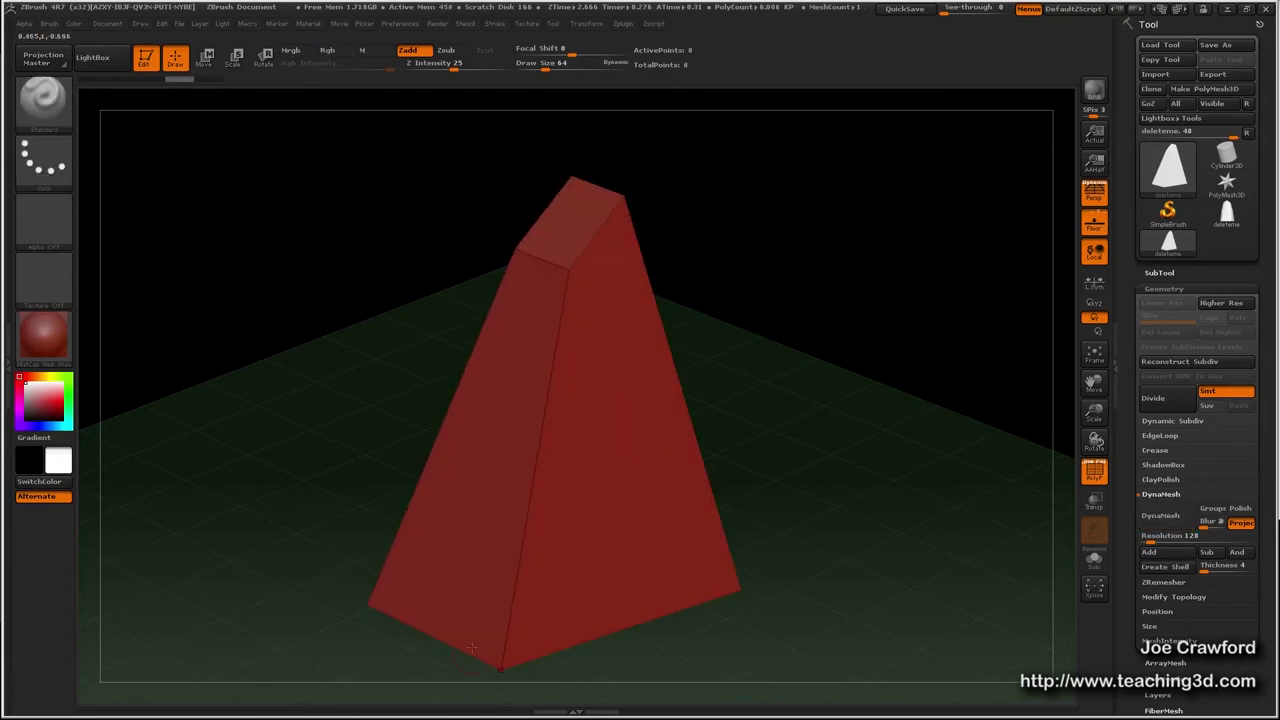
key(ctrl+shift+z)
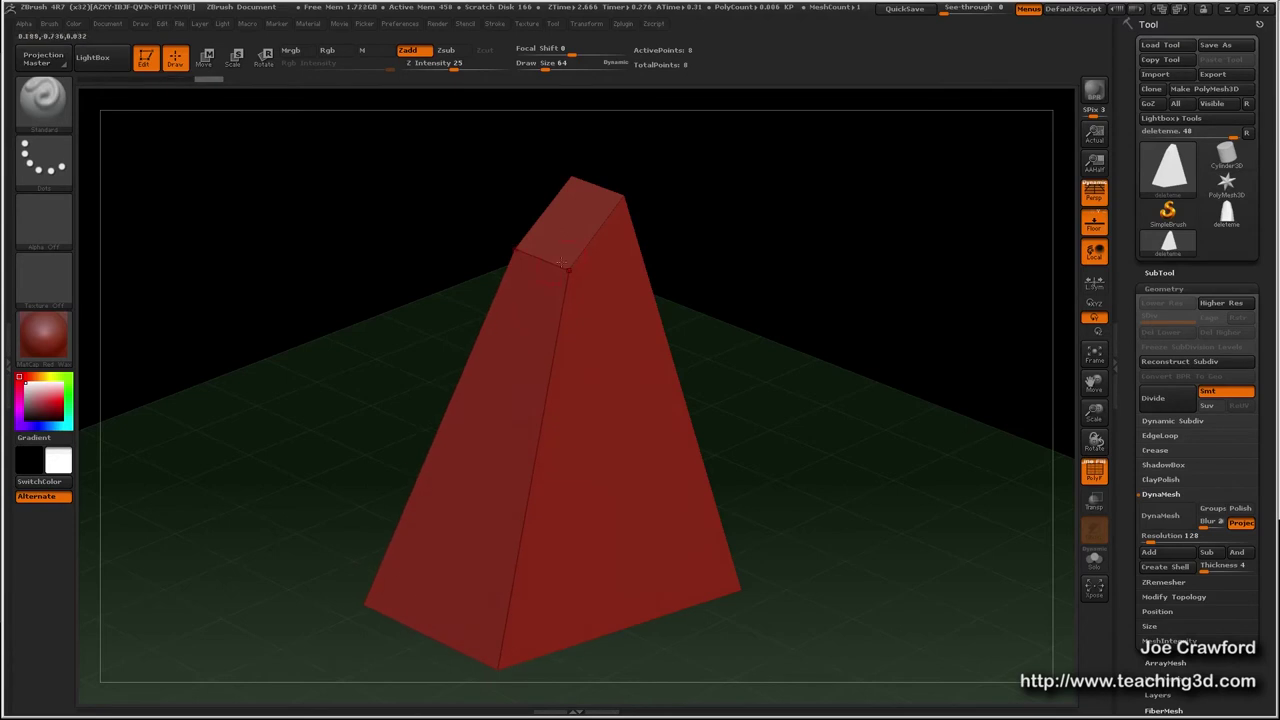
key(ctrl+shift+z)
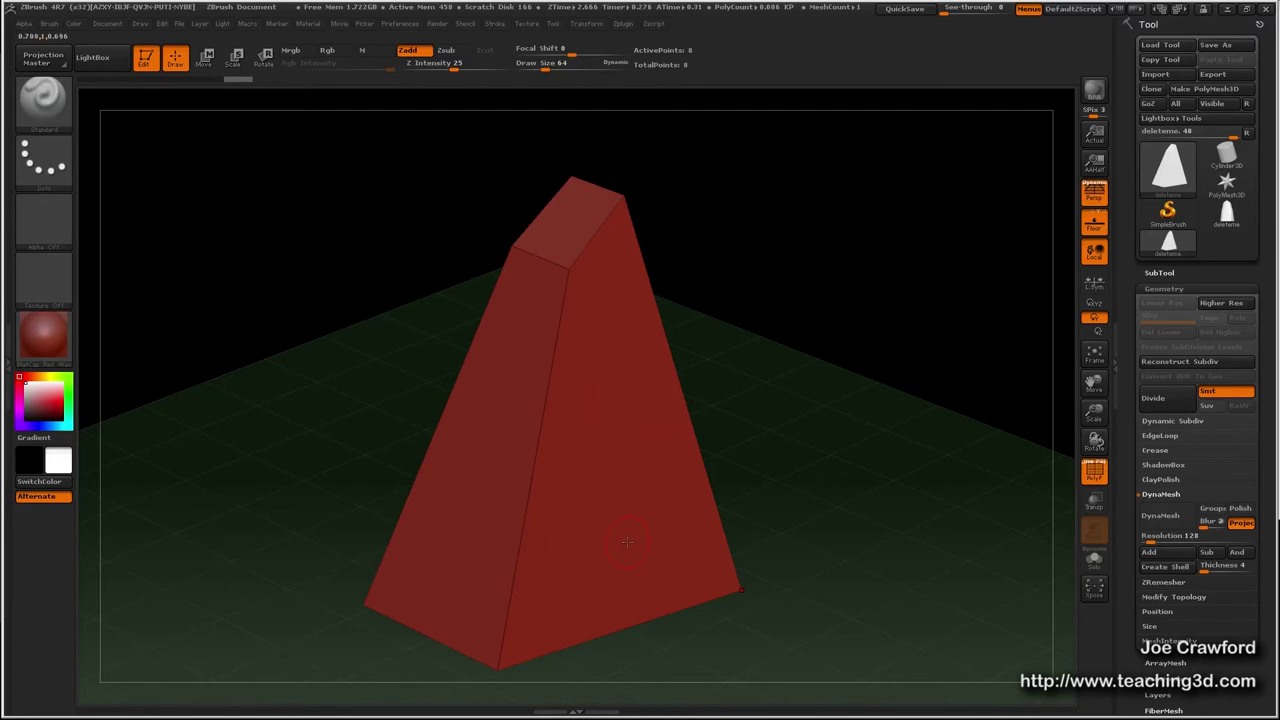
key(ctrl+z)
key(ctrl+z)
key(ctrl+z)
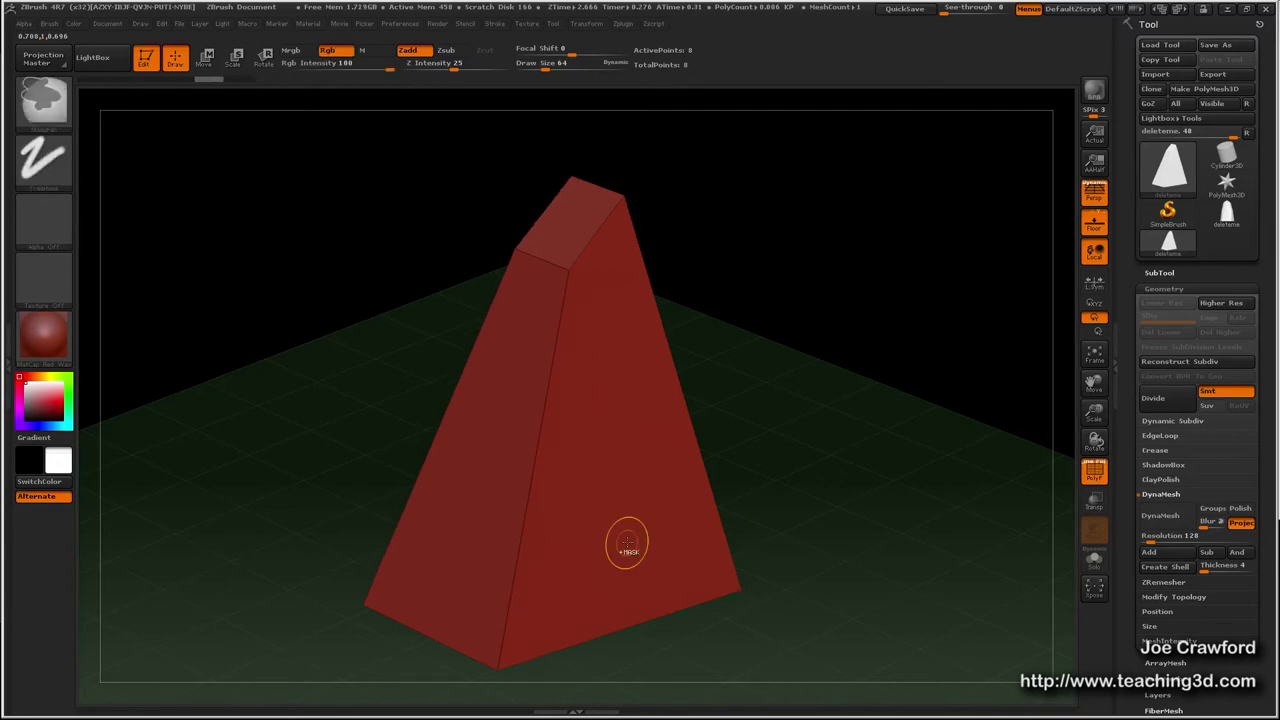
key(ctrl+z)
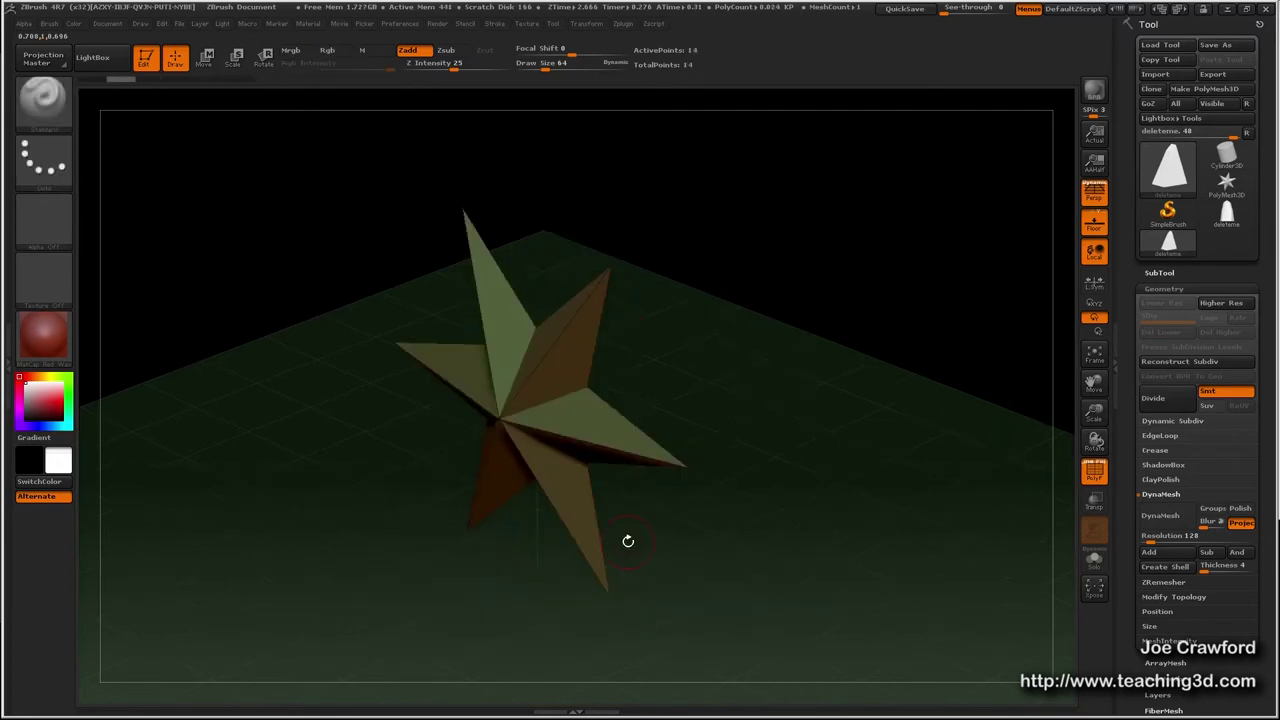
Restore the imported tapered block from the undo history and convert it to a DynaMesh at resolution 128.
click(151, 78)
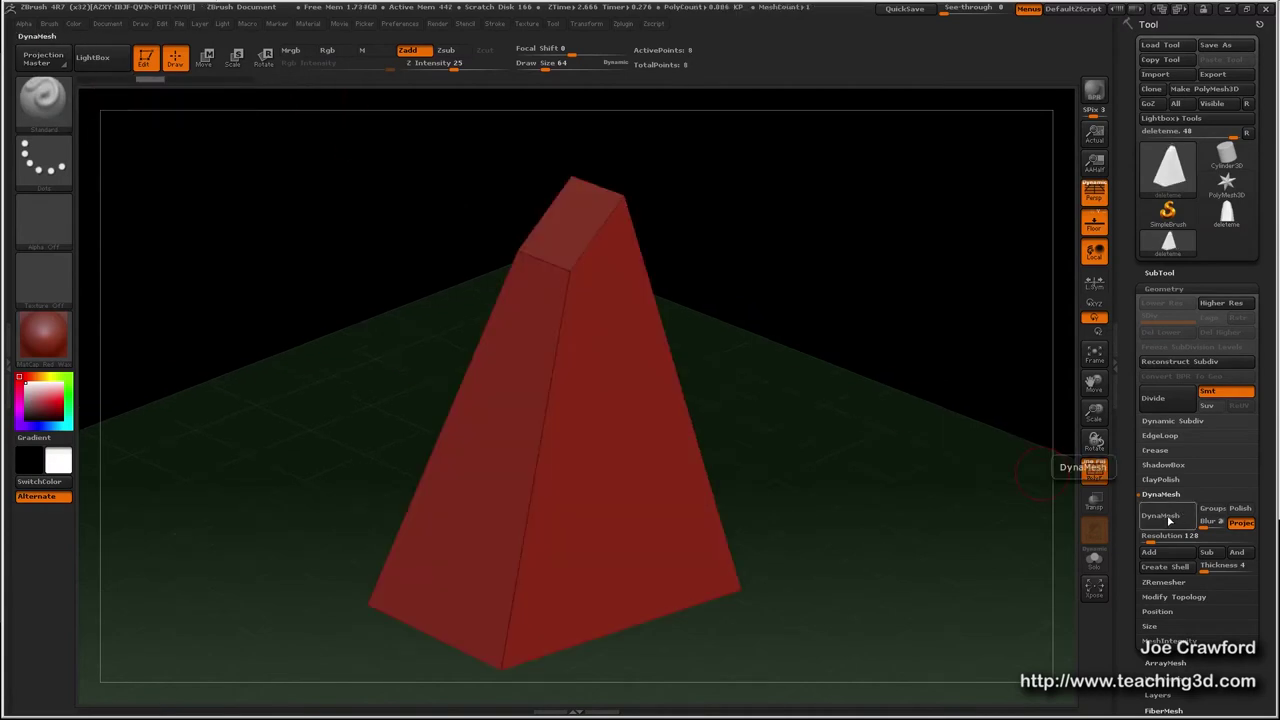
click(1162, 516)
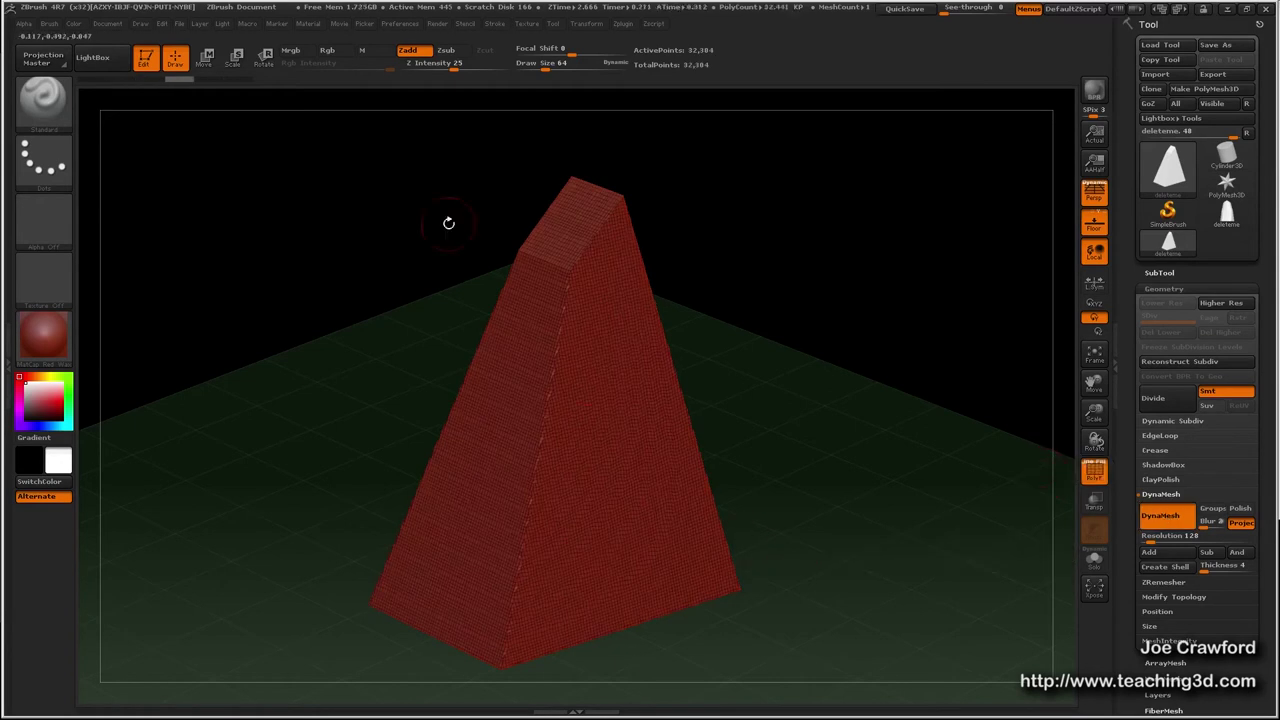
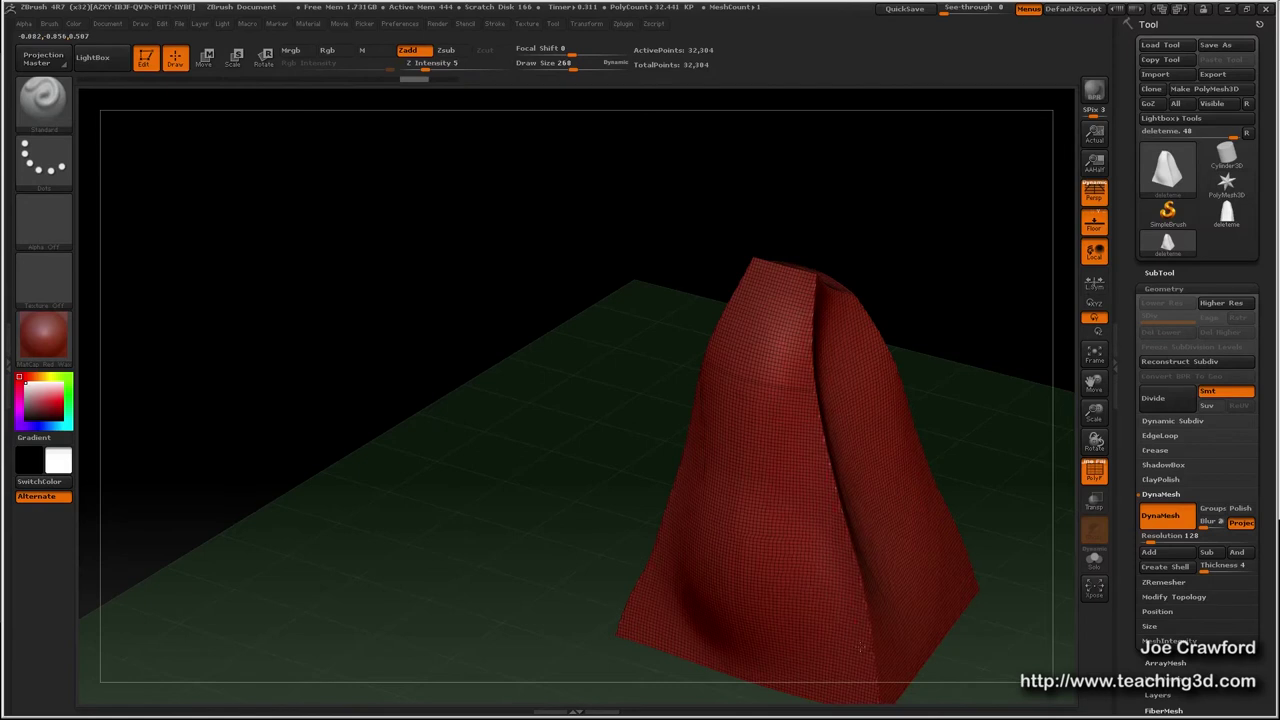
Build up soft bulges around the block's sides with the Standard brush at Z Intensity 5 and Draw Size 268.
right_drag(838, 560, 745, 352)
right_drag(905, 327, 902, 354)
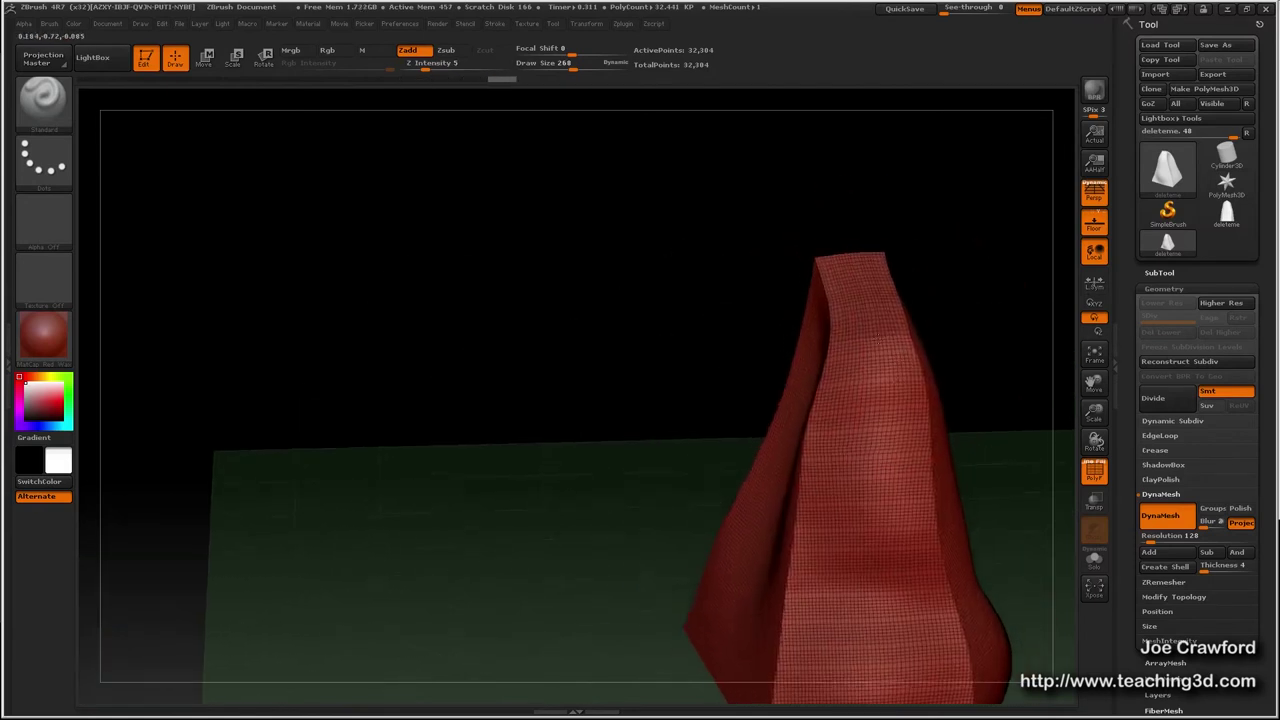
key(f)
drag(772, 293, 846, 448)
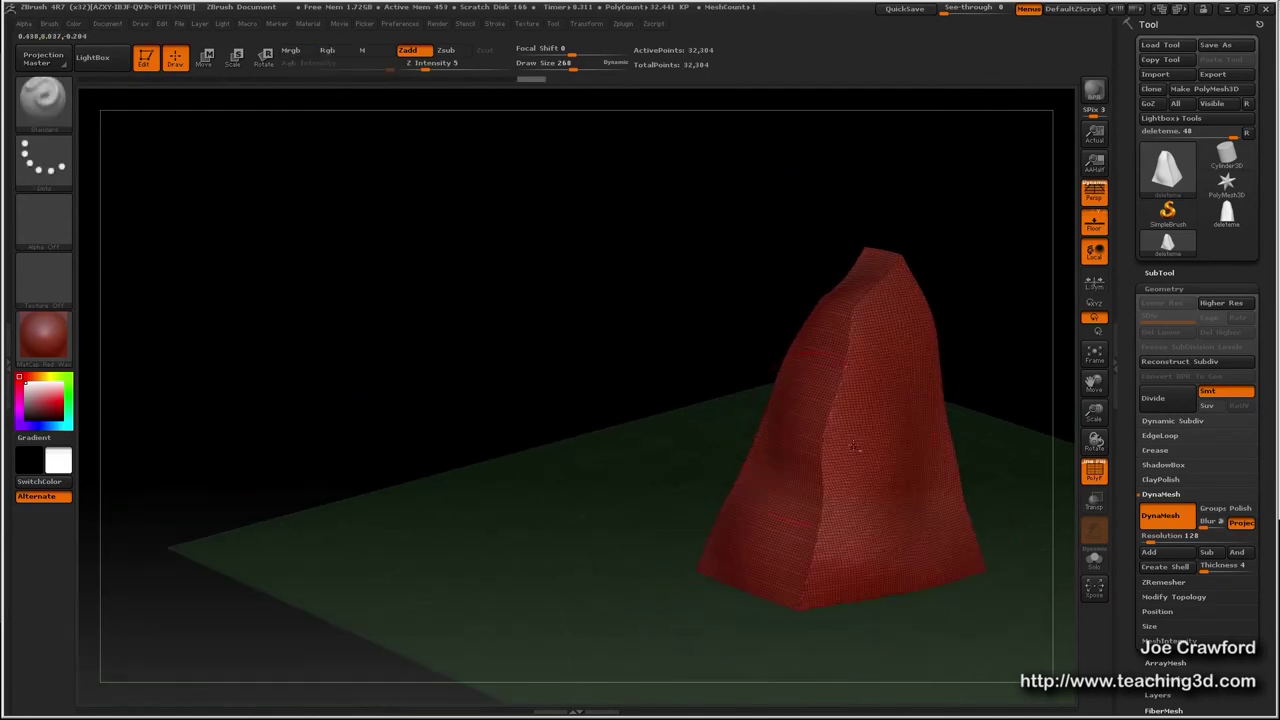
key(f)
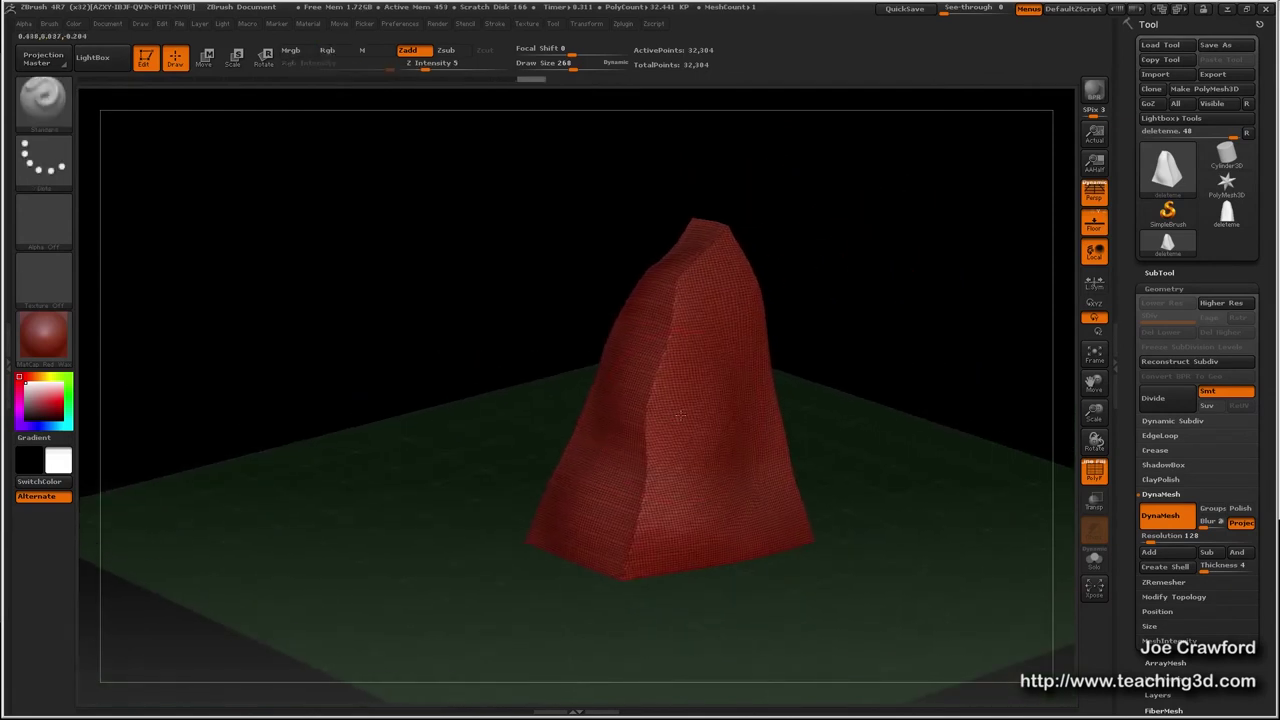
Choose the Flatten brush and flatten the vertical front edge of the sculpted block from base to top.
click(47, 118)
click(44, 110)
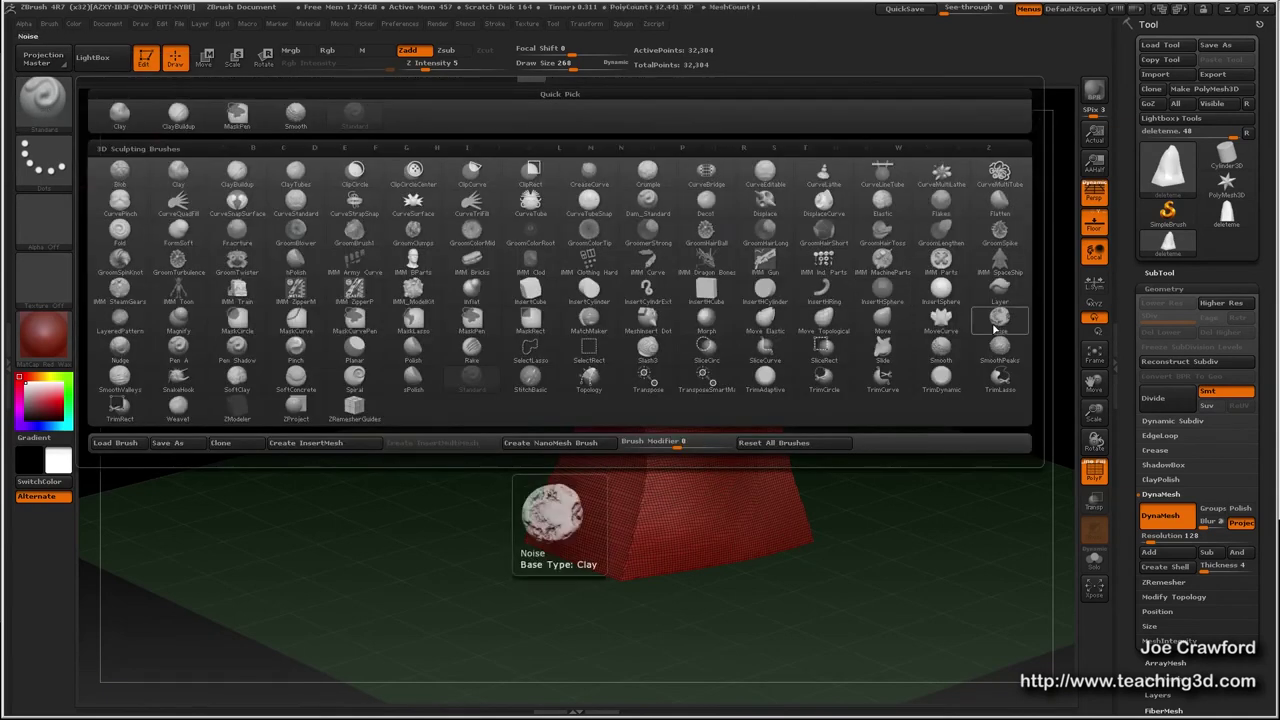
click(998, 204)
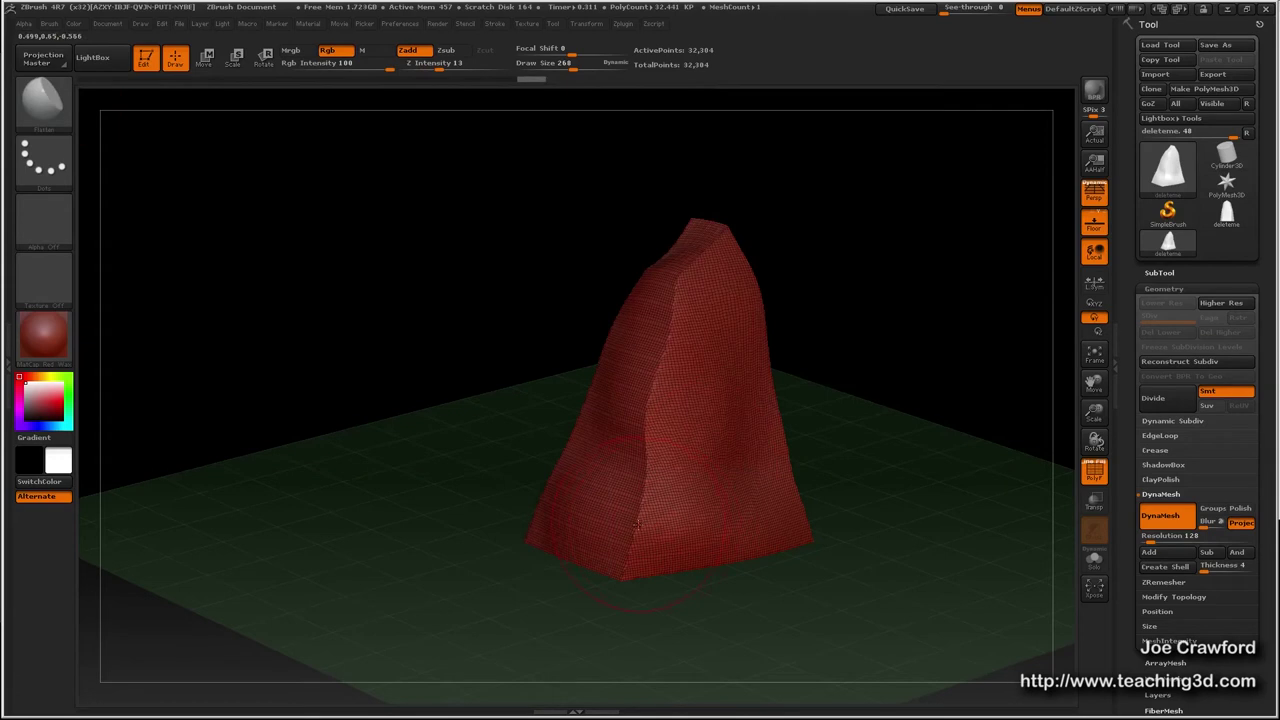
mouse_move(637, 522)
mouse_down()
mouse_move(618, 478)
mouse_move(655, 405)
mouse_move(683, 262)
mouse_up()
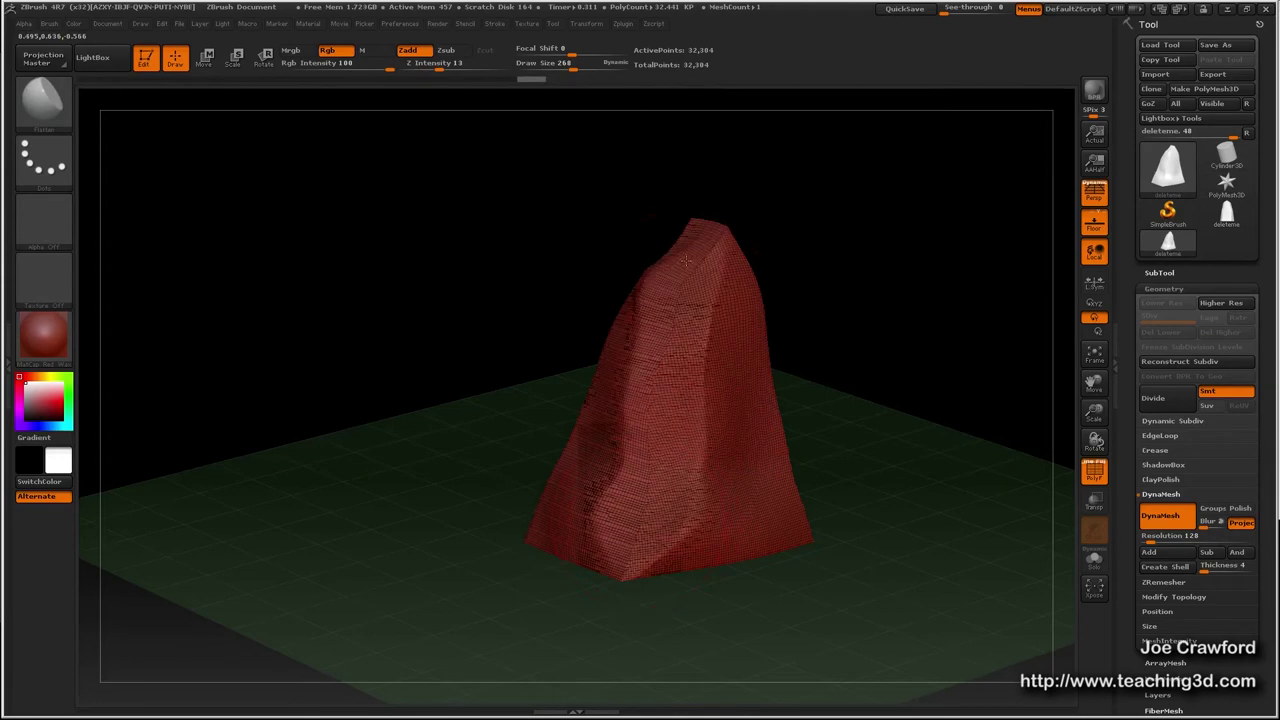
drag(662, 422, 621, 427)
Flatten the pointed peak and the upper edges of the sculpted block, working around it from several sides.
drag(783, 351, 783, 386)
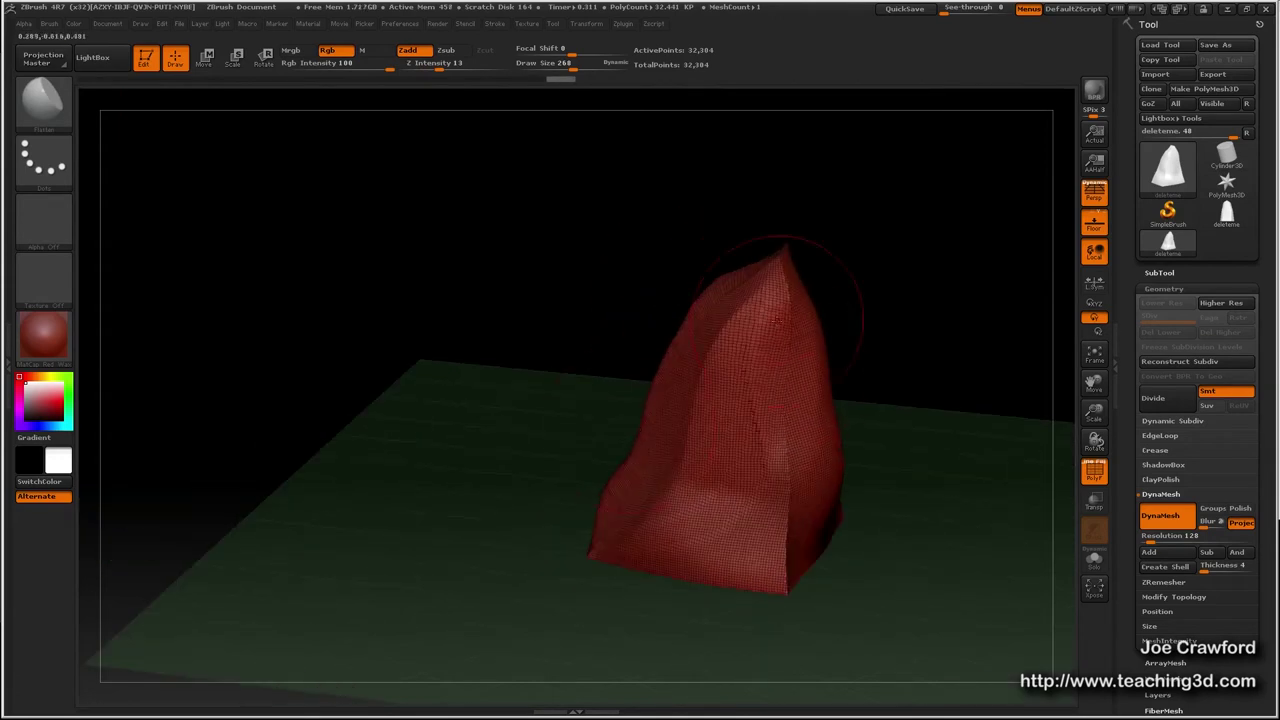
mouse_move(774, 277)
mouse_down()
mouse_move(783, 286)
mouse_move(765, 276)
mouse_up()
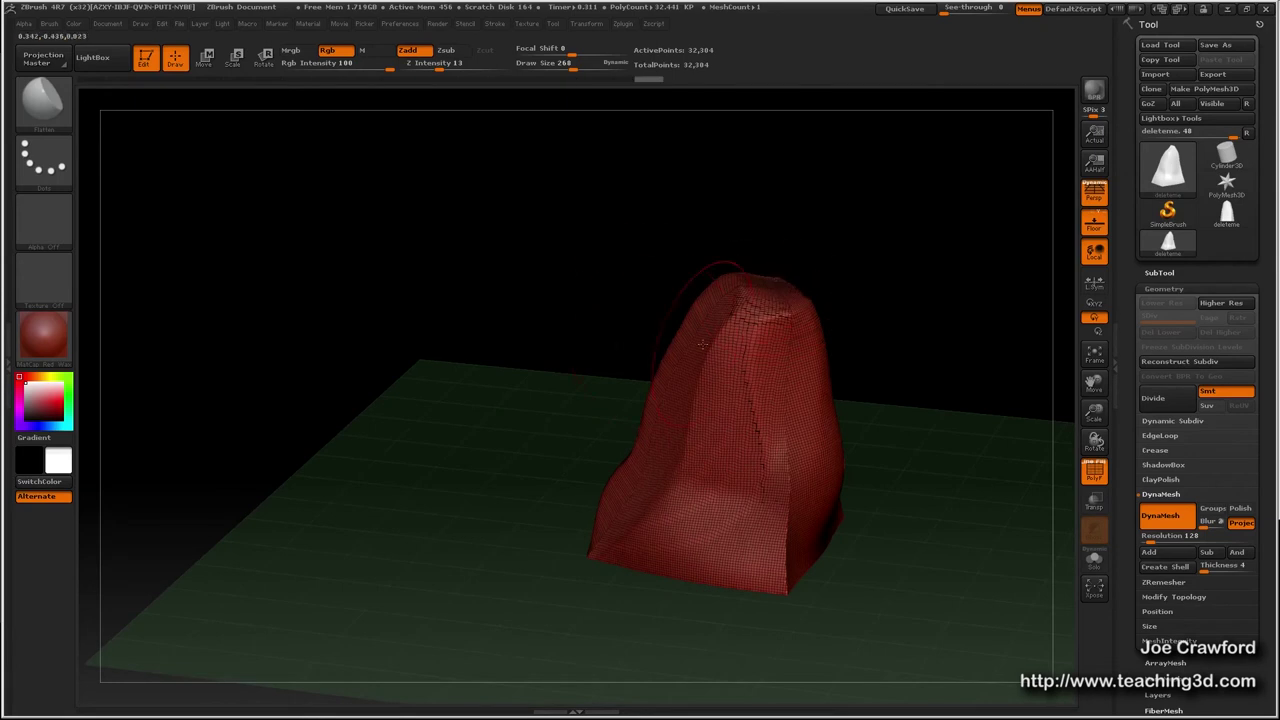
drag(657, 343, 637, 349)
drag(771, 358, 769, 334)
mouse_move(660, 400)
mouse_down()
mouse_move(742, 404)
mouse_move(605, 400)
mouse_move(602, 432)
mouse_move(660, 440)
mouse_up()
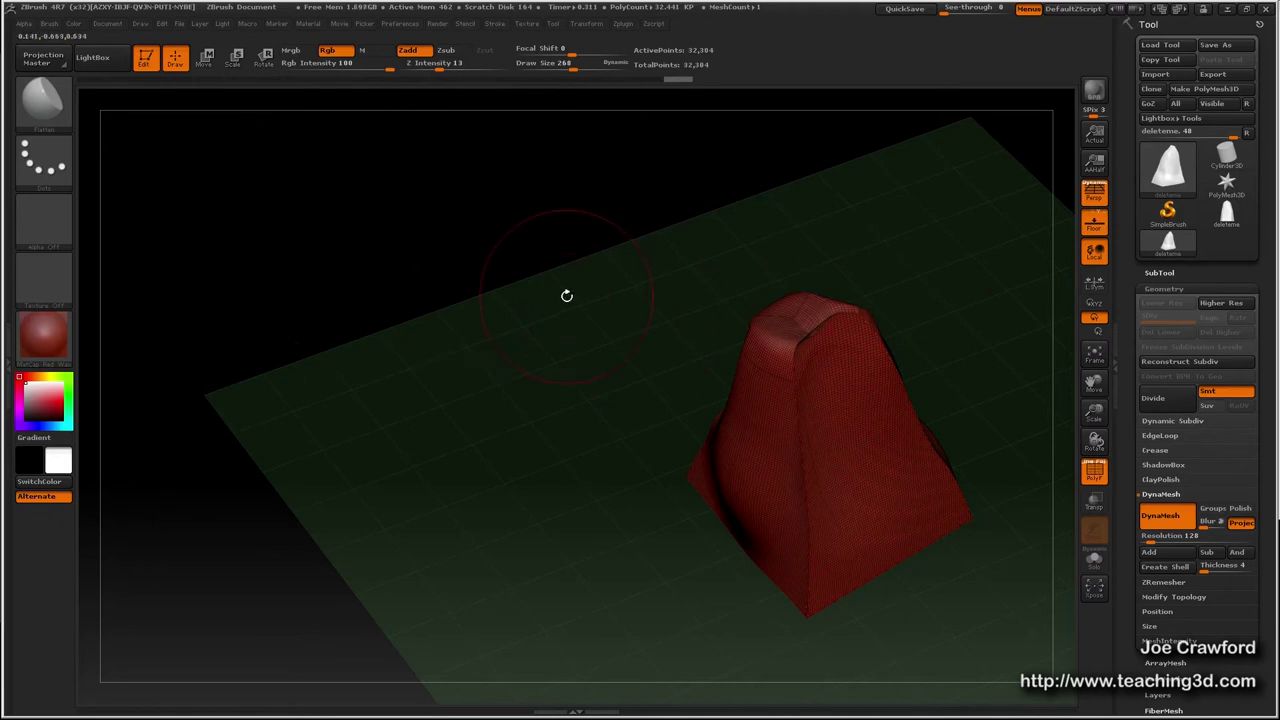
Update the DynaMesh to redistribute the stretched polygons evenly across the sculpted block.
key(ctrl)
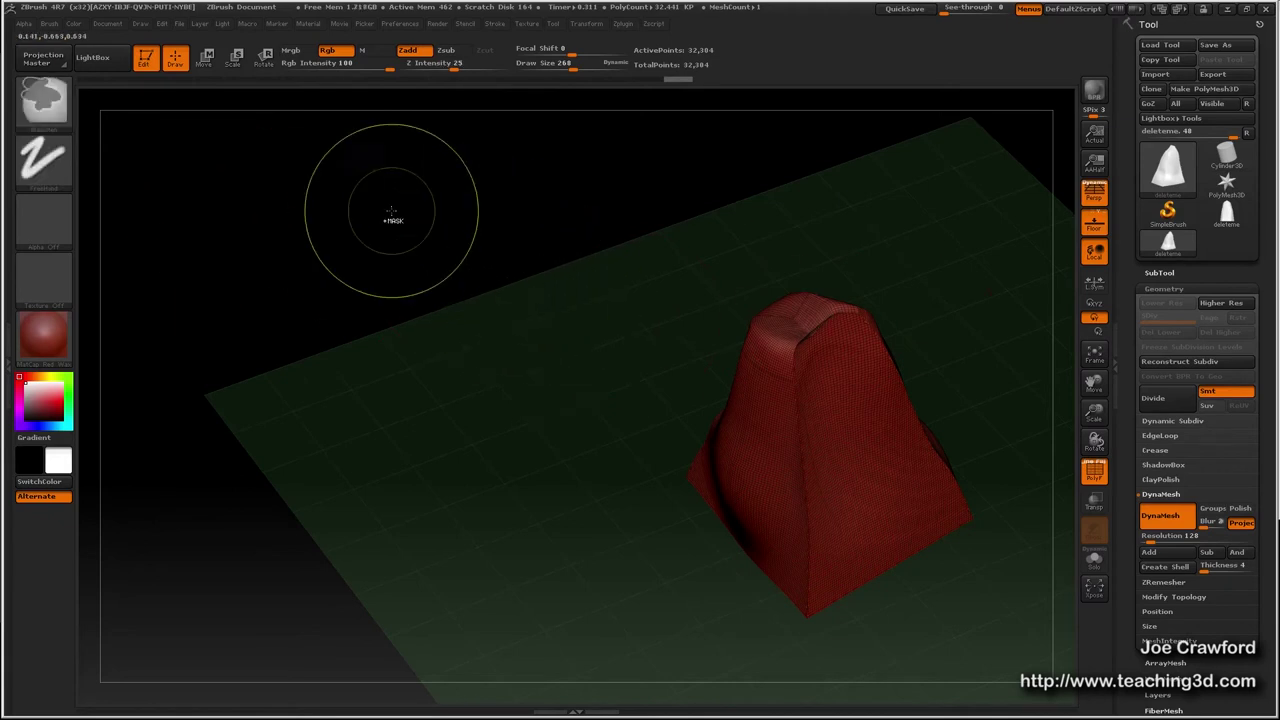
ctrl+drag(374, 187, 422, 236)
ctrl+drag(347, 177, 416, 245)
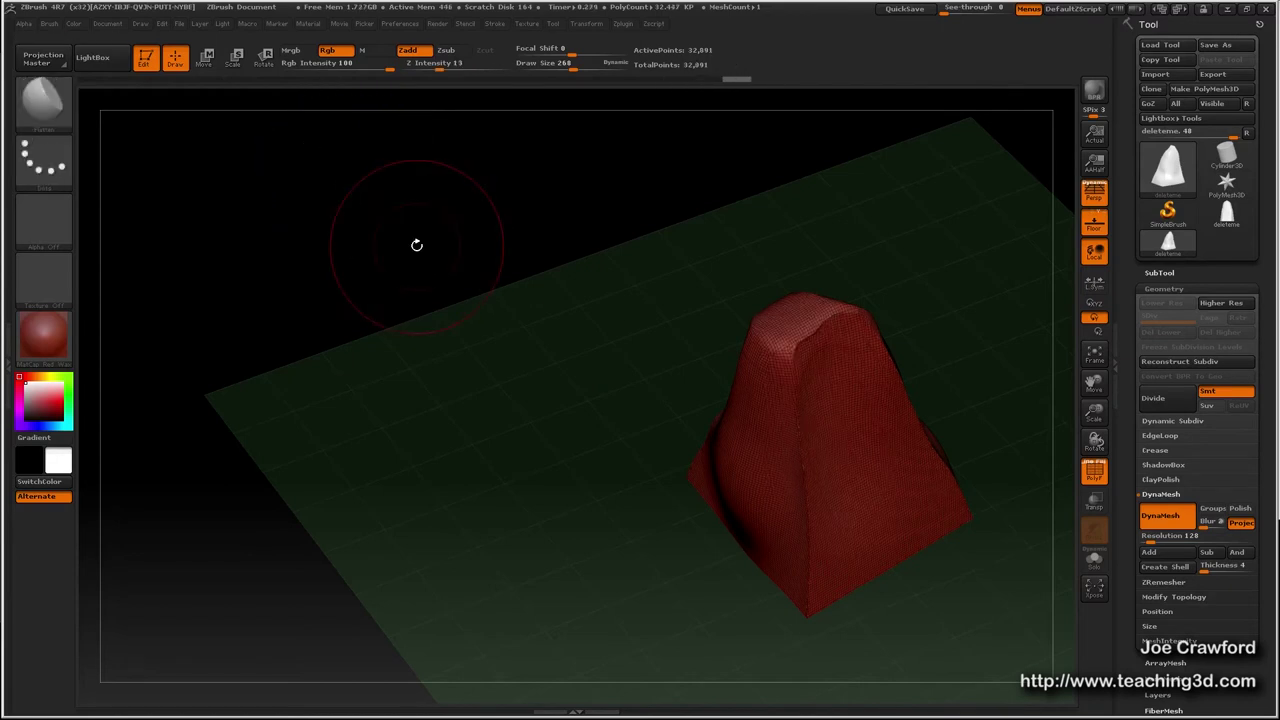
Paint a test mask on the block's narrow side, clear the mask, and update the DynaMesh again.
mouse_move(743, 457)
ctrl+mouse_down()
mouse_move(749, 484)
mouse_move(741, 460)
mouse_move(765, 441)
ctrl+mouse_up()
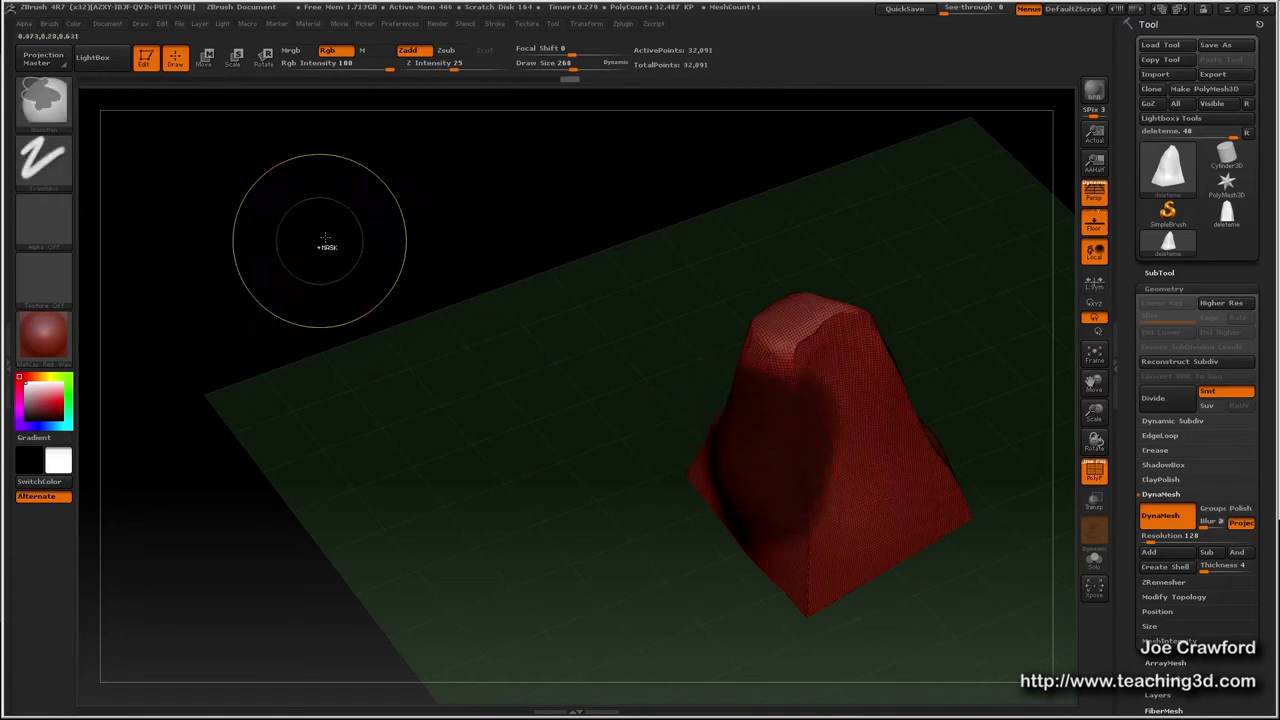
ctrl+drag(343, 203, 461, 317)
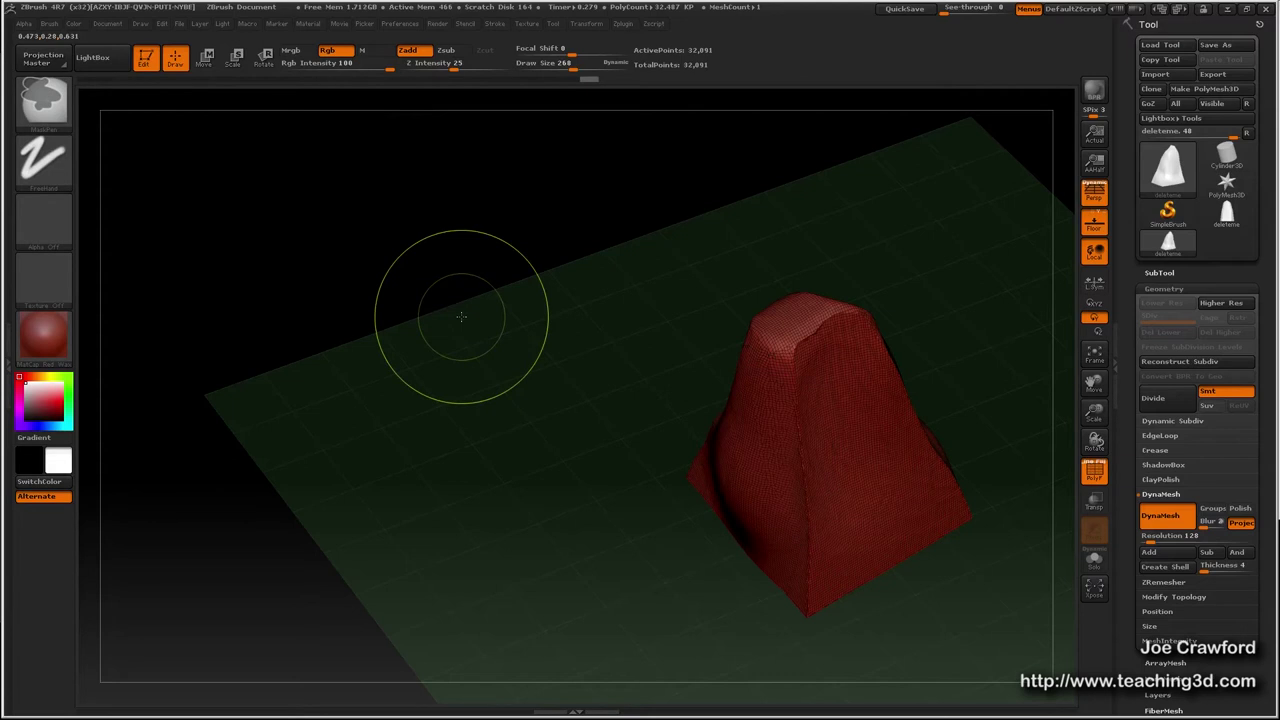
ctrl+drag(338, 190, 395, 243)
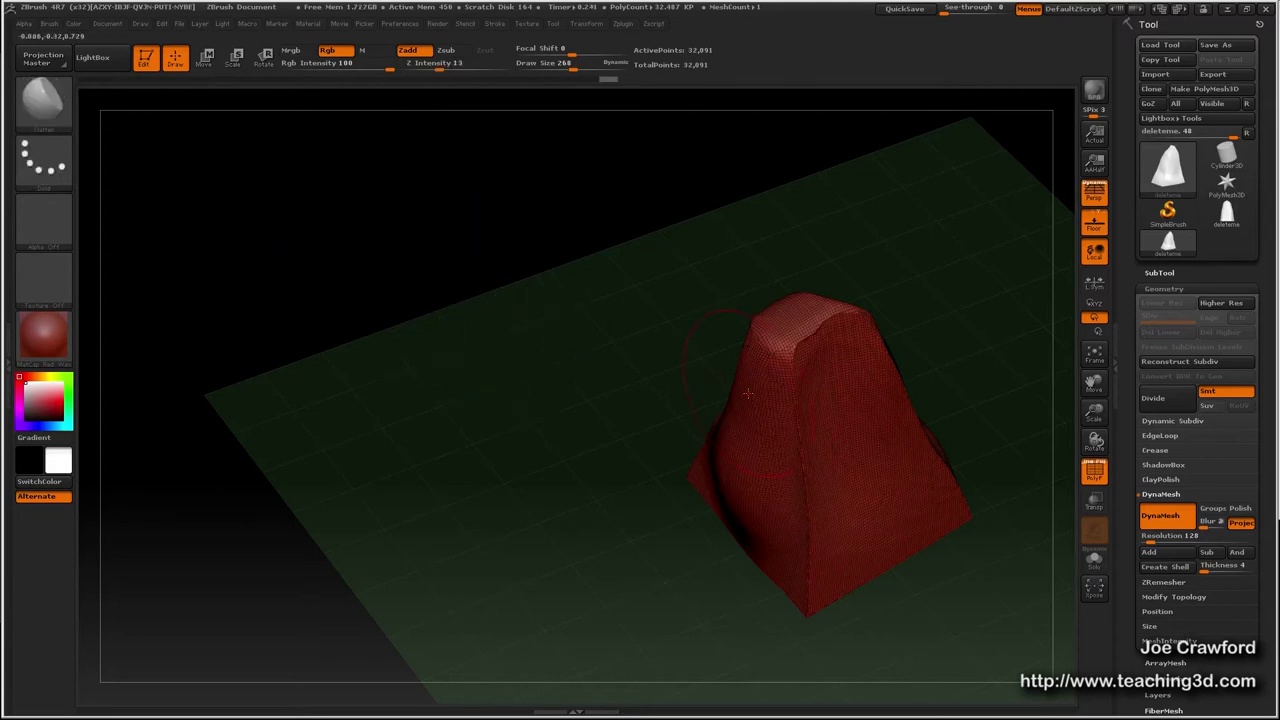
Flatten more of the sculpted block's side faces and vertical edges with the large Flatten brush, working around the form.
mouse_move(620, 390)
mouse_down()
mouse_move(650, 425)
mouse_move(694, 374)
mouse_move(728, 384)
mouse_up()
drag(829, 420, 825, 413)
right_drag(826, 413, 806, 478)
mouse_move(769, 493)
mouse_down()
mouse_move(784, 535)
mouse_move(772, 490)
mouse_up()
mouse_move(758, 442)
mouse_down()
mouse_move(772, 522)
mouse_move(736, 495)
mouse_move(709, 496)
mouse_up()
Reduce the draw size to 109 and flatten the bottom corner and base edge where the sides meet the underside.
key(space)
mouse_move(668, 437)
mouse_down()
mouse_move(709, 410)
mouse_move(760, 558)
mouse_move(788, 597)
mouse_move(835, 612)
mouse_move(800, 635)
mouse_move(664, 607)
mouse_up()
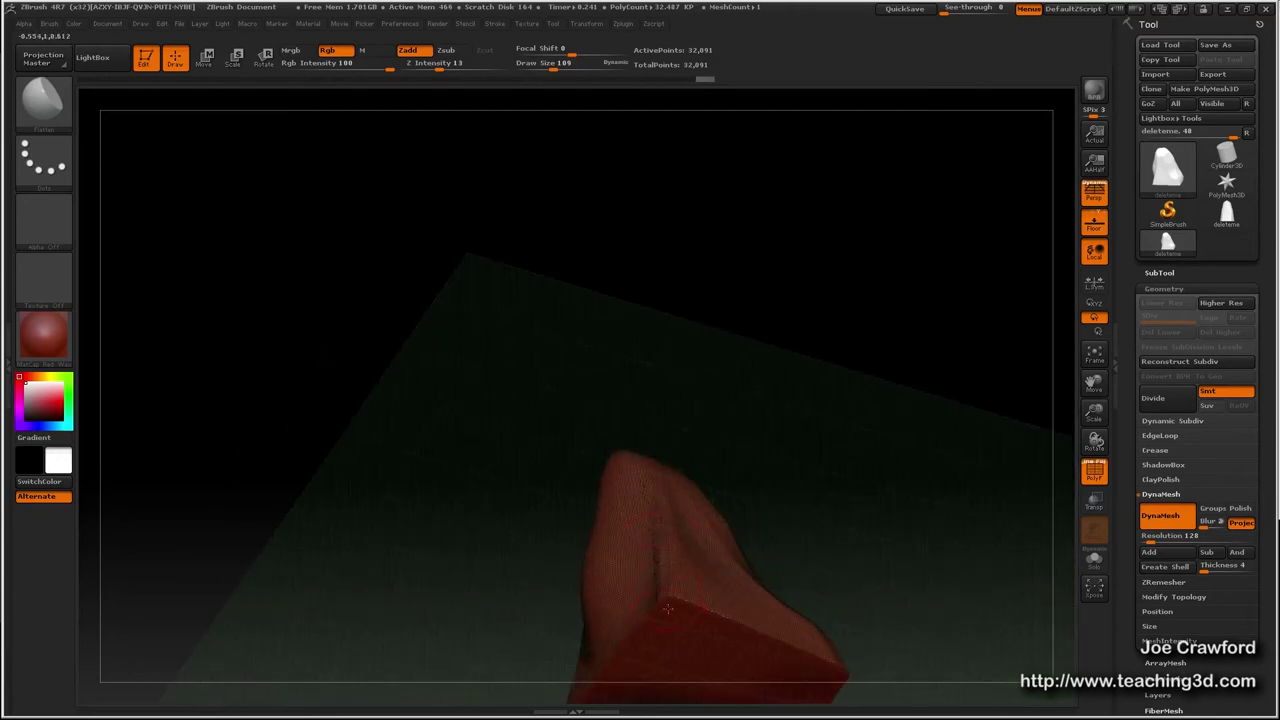
key(shift)
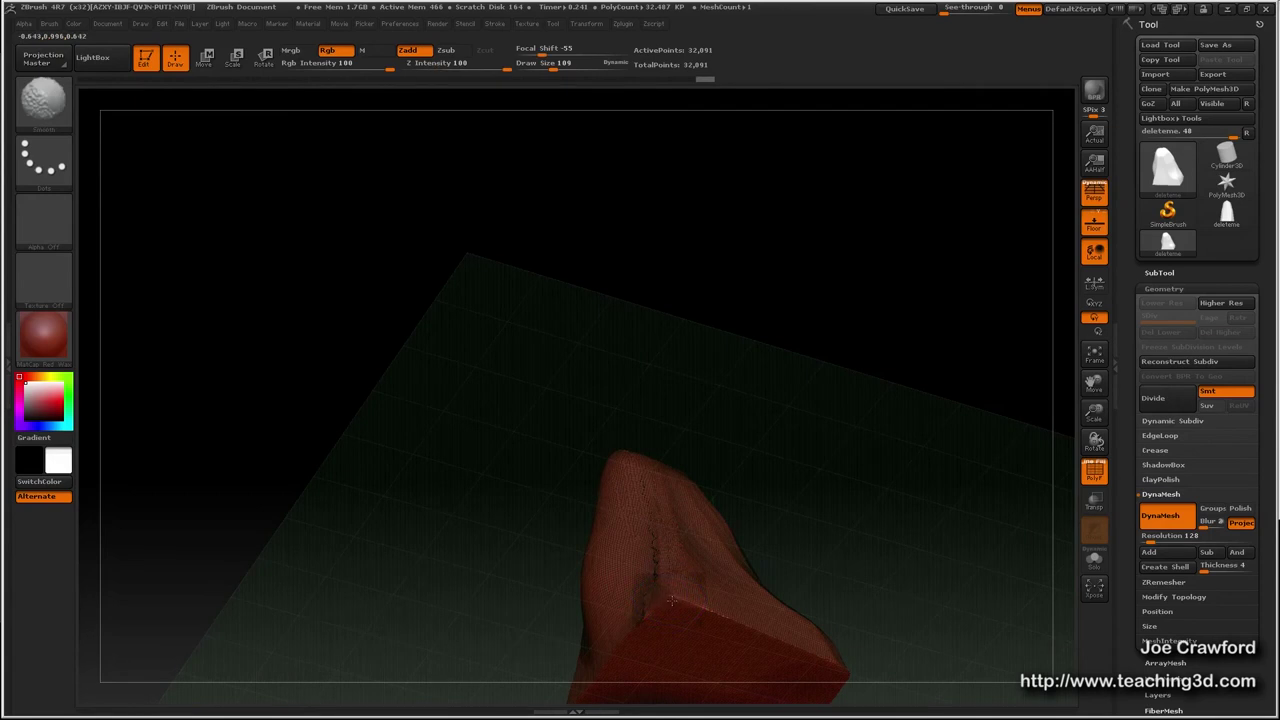
drag(686, 600, 827, 671)
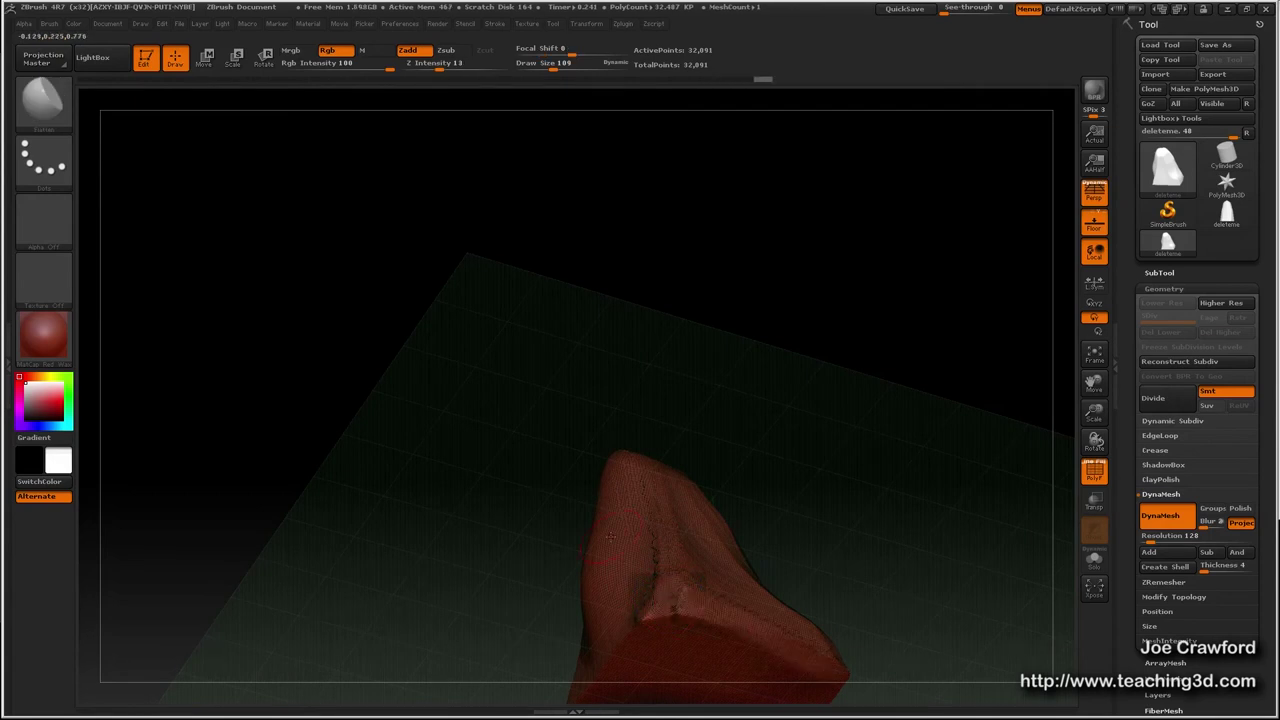
Turn off the polygon wireframe and the floor grid so only the shaded block is displayed.
alt+right_drag(608, 503, 522, 415)
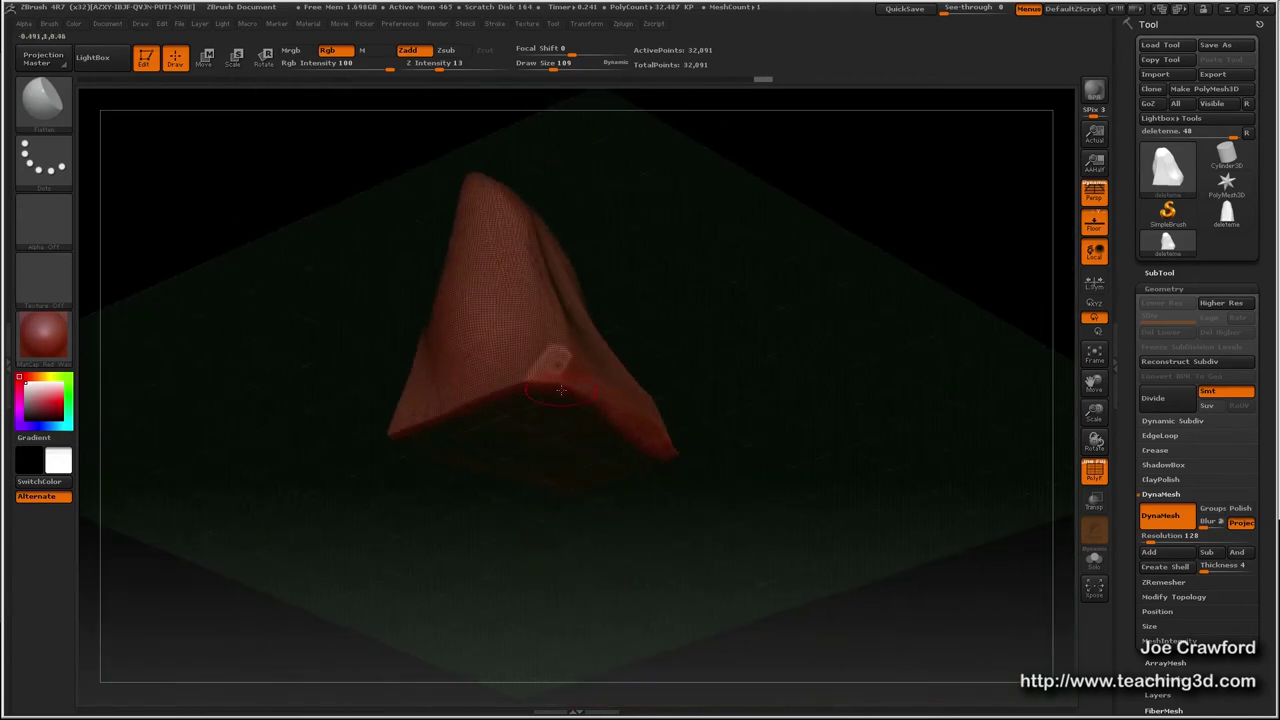
key(shift)
key(shift+f)
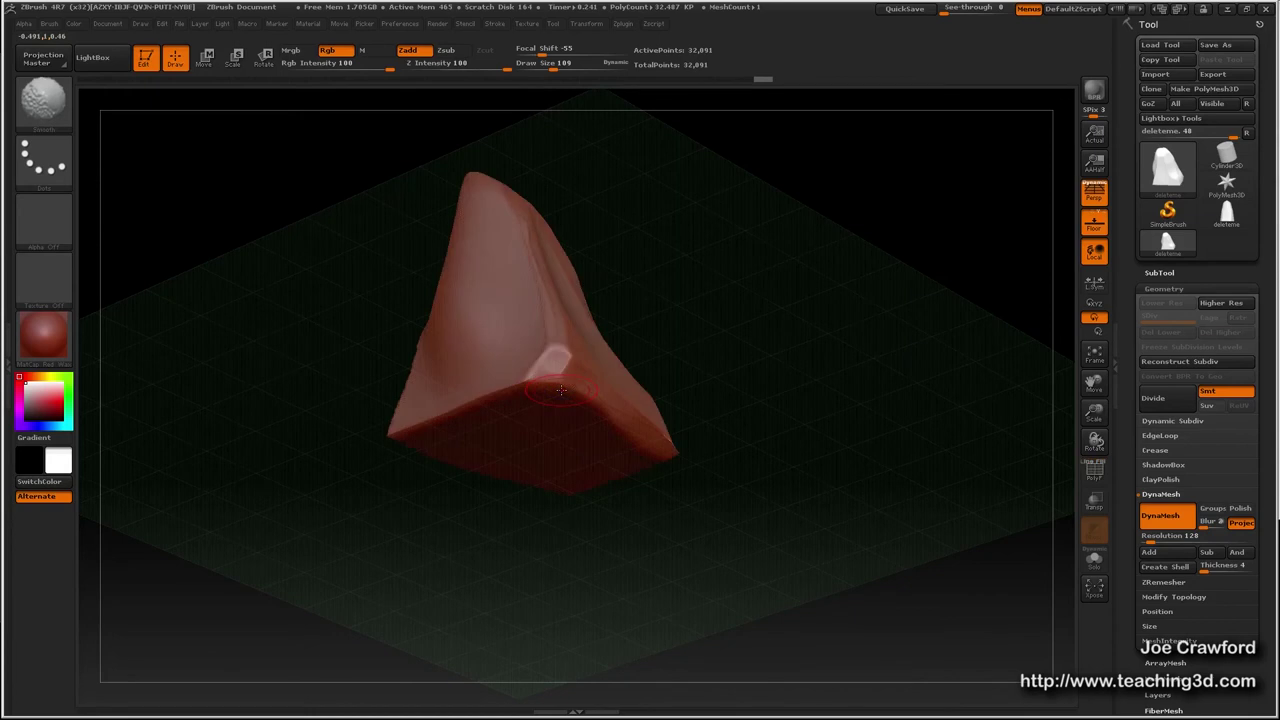
click(1092, 222)
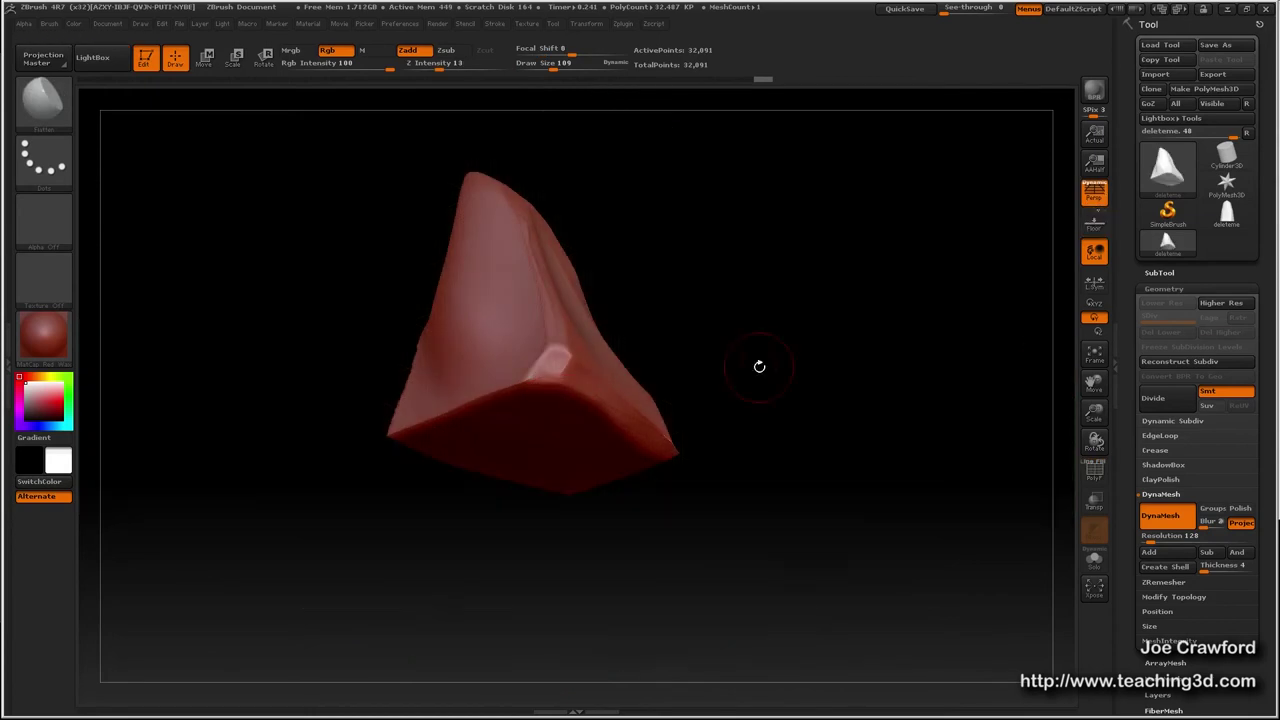
Flatten the side faces and edges of the block further with the 109 draw size, seen from below.
alt+right_drag(514, 371, 543, 399)
mouse_move(543, 399)
mouse_down()
mouse_move(574, 420)
mouse_move(363, 324)
mouse_up()
drag(431, 255, 419, 395)
drag(386, 440, 460, 437)
Enlarge the draw size to 192 and flatten the broad lower face and the edge along the block's base.
key(space)
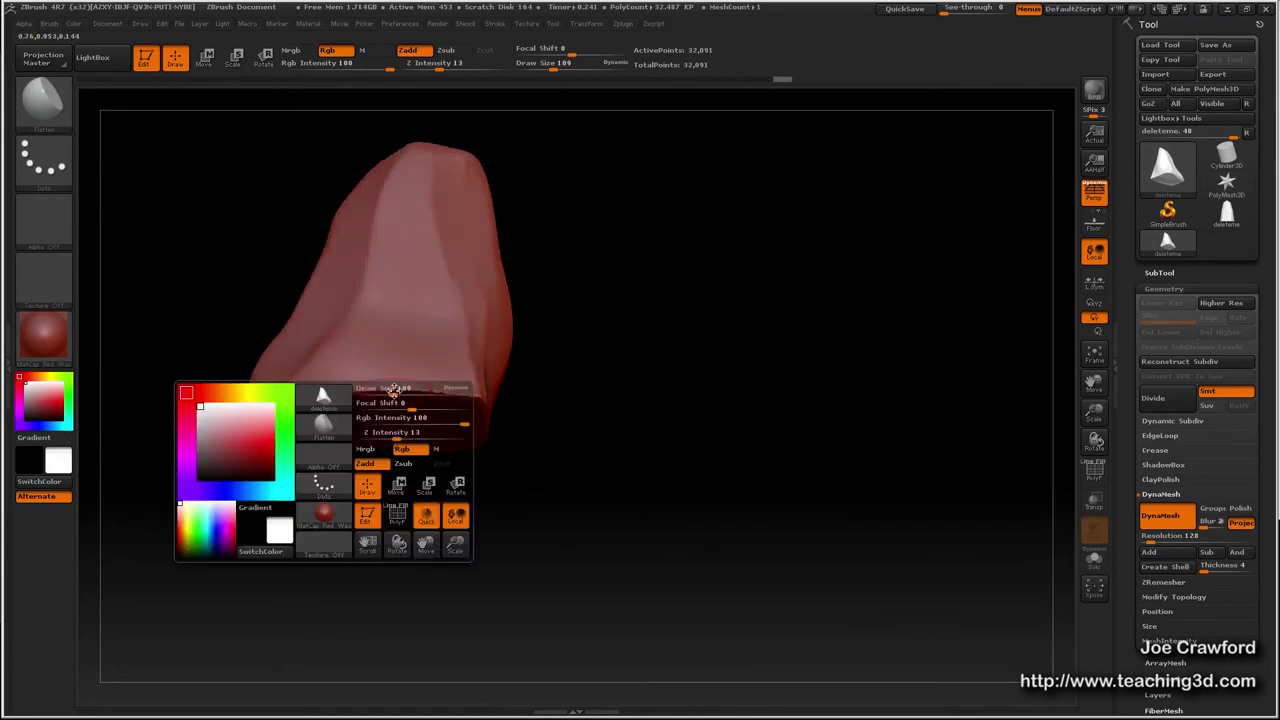
mouse_move(394, 391)
mouse_down()
mouse_move(406, 391)
mouse_move(302, 399)
mouse_move(445, 396)
mouse_move(425, 382)
mouse_move(255, 390)
mouse_up()
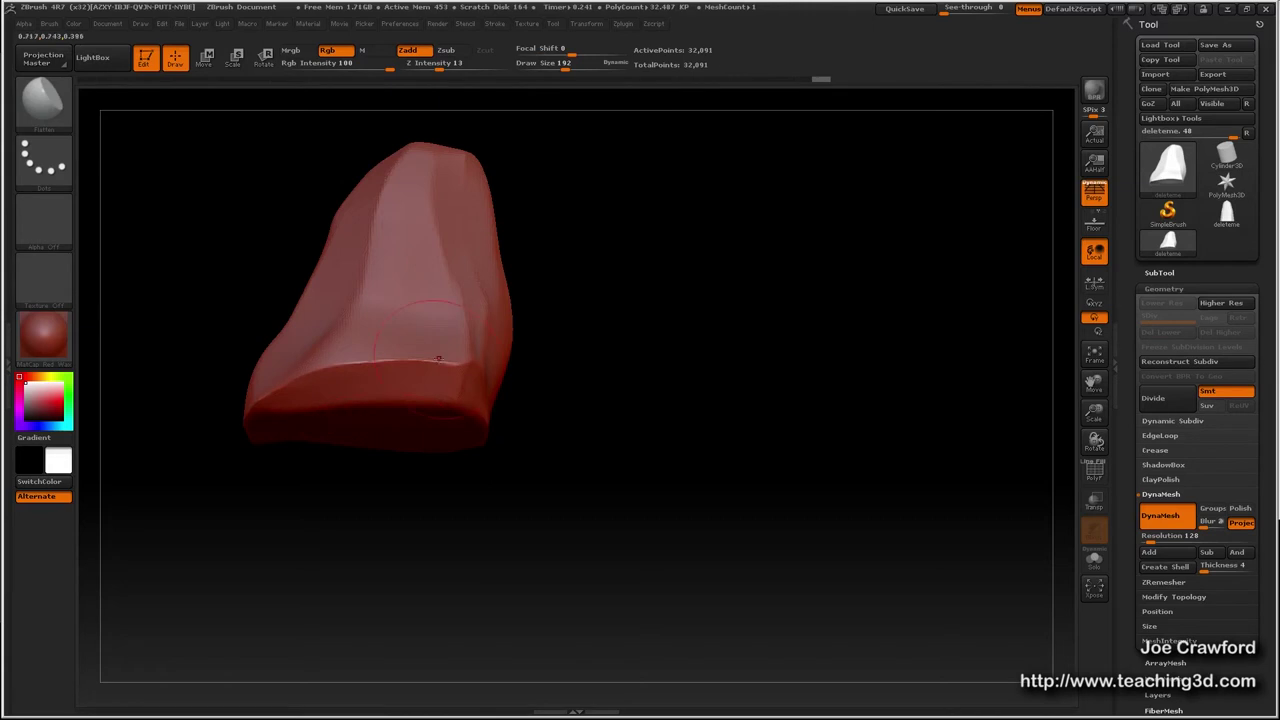
drag(399, 352, 390, 311)
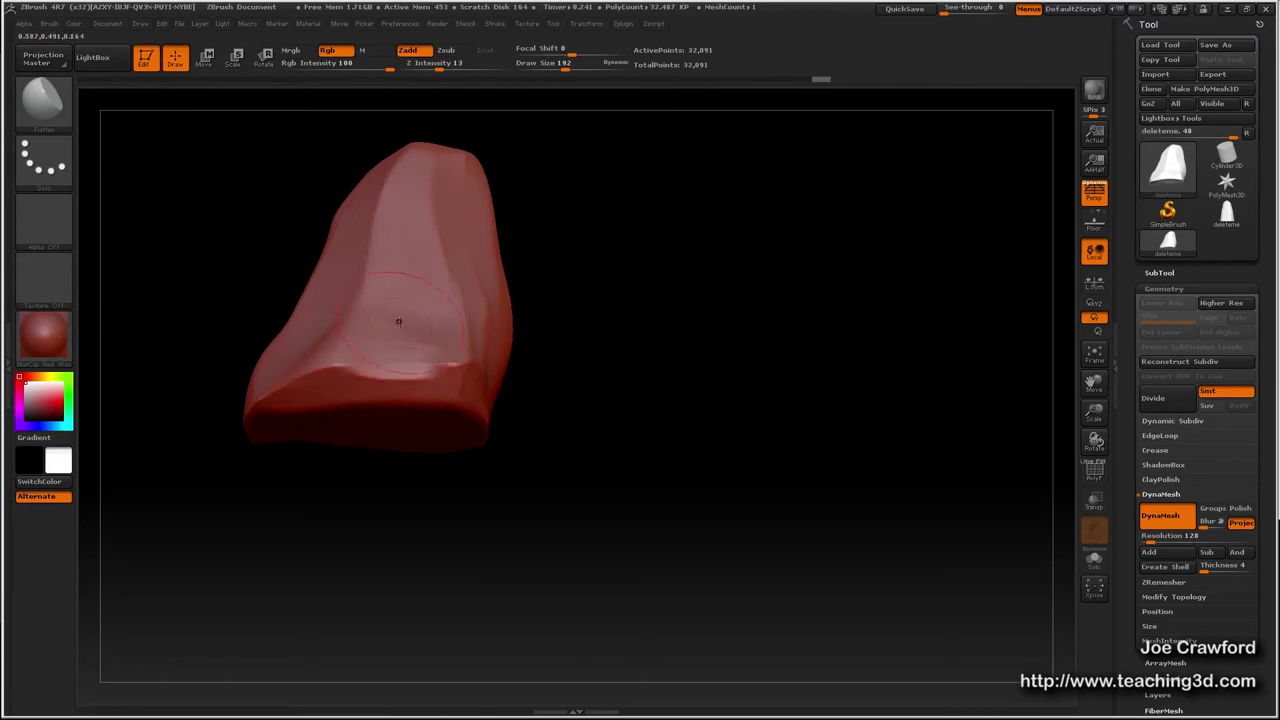
drag(528, 350, 340, 322)
drag(738, 416, 585, 355)
mouse_move(747, 369)
shift+mouse_down()
mouse_move(770, 391)
mouse_move(684, 402)
shift+mouse_up()
drag(745, 373, 715, 374)
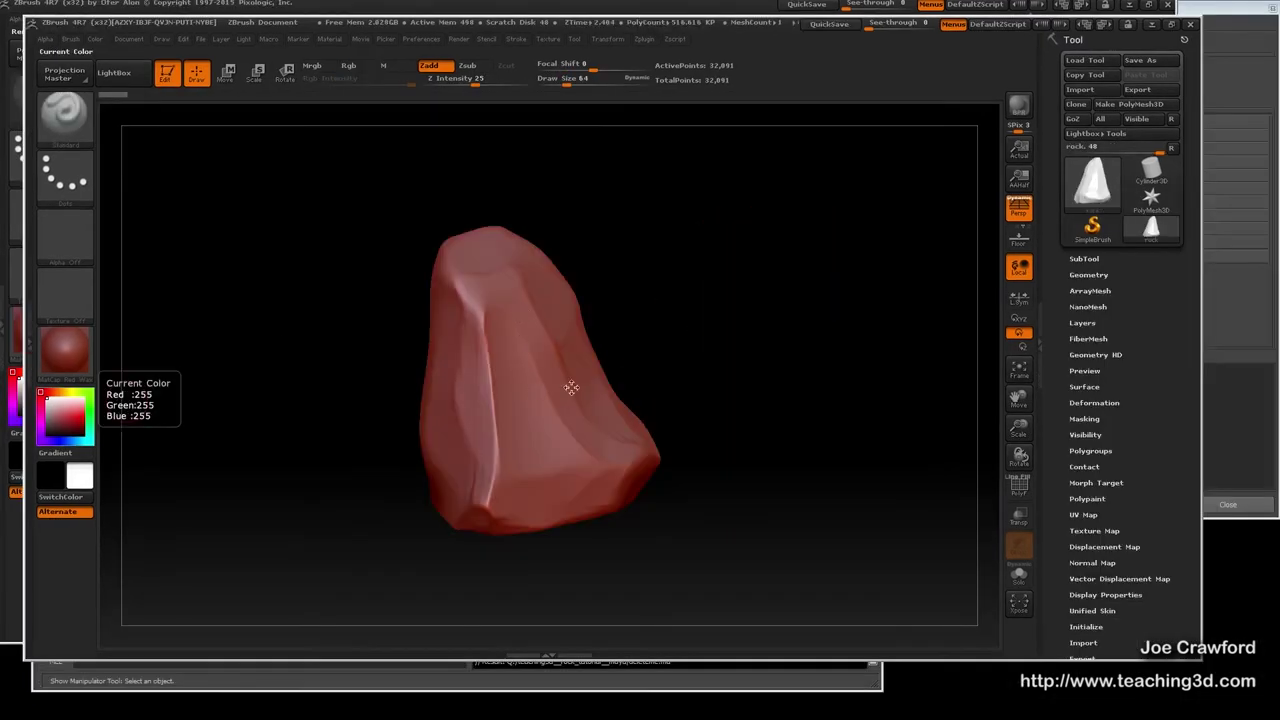
Try larger sizes for the Standard brush on the rock model, setting the draw size to 175 and reducing it to 155.
drag(570, 387, 479, 376)
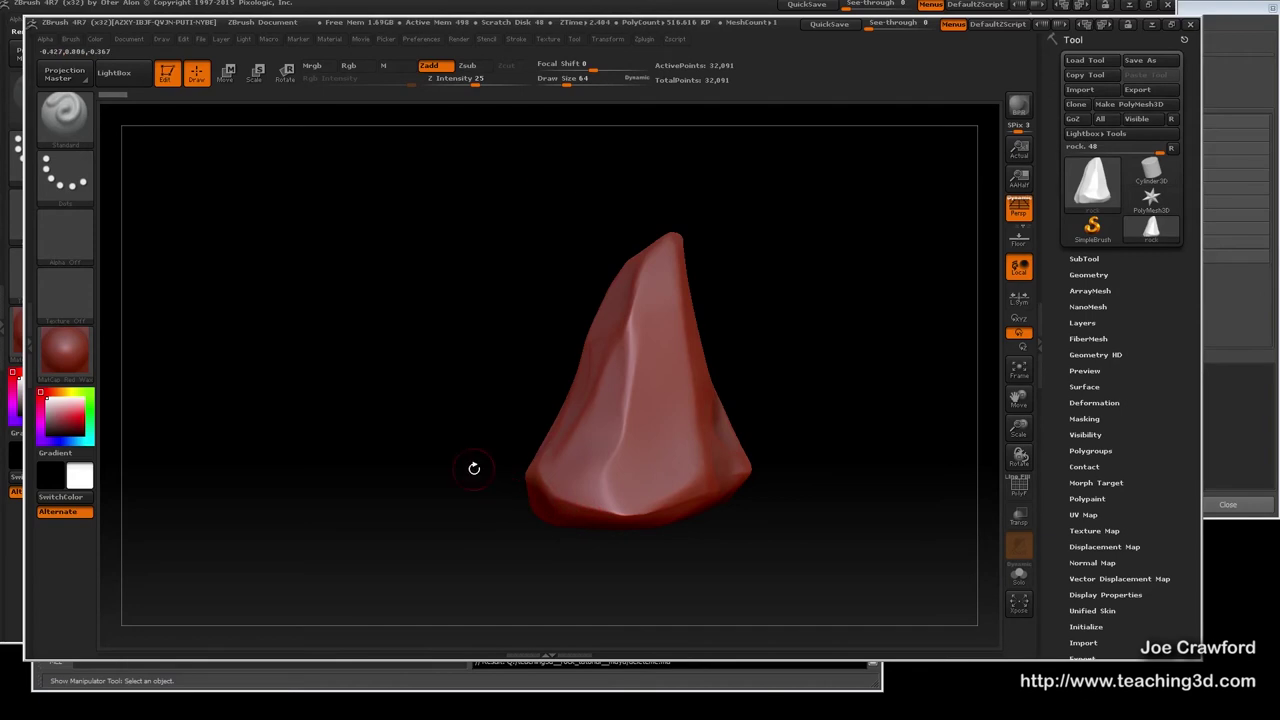
key(space)
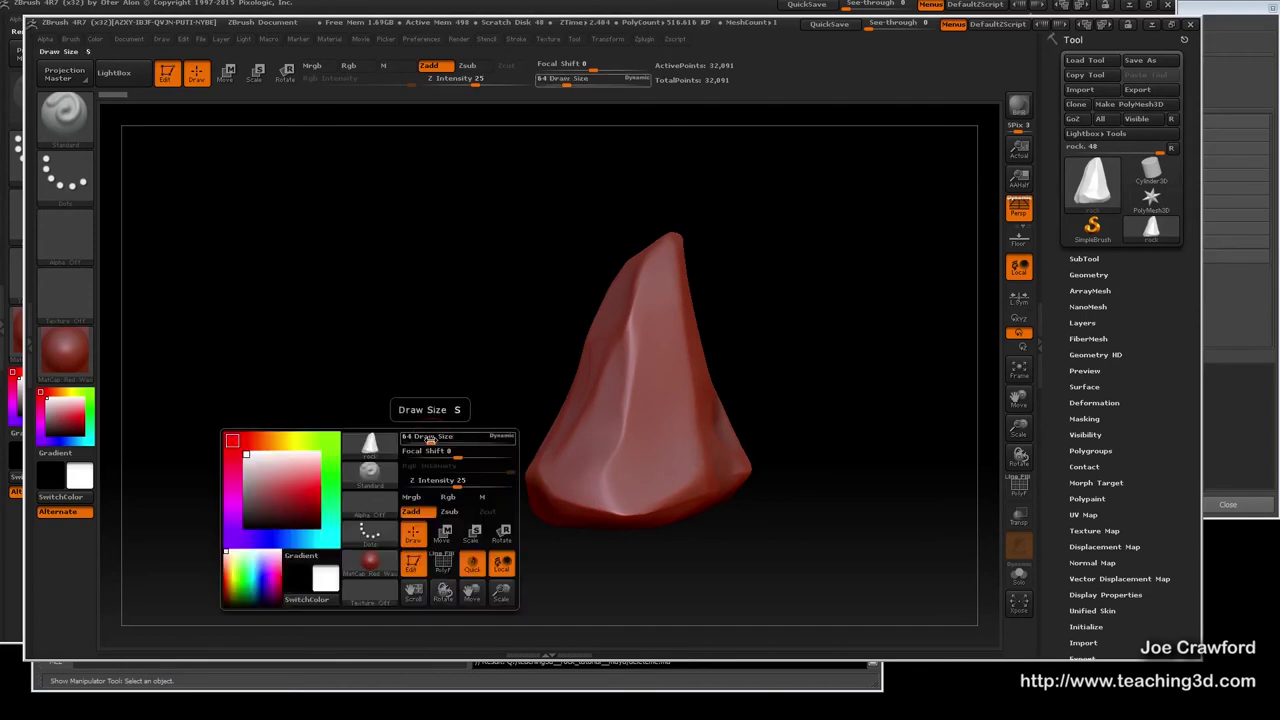
key(space)
drag(430, 438, 448, 437)
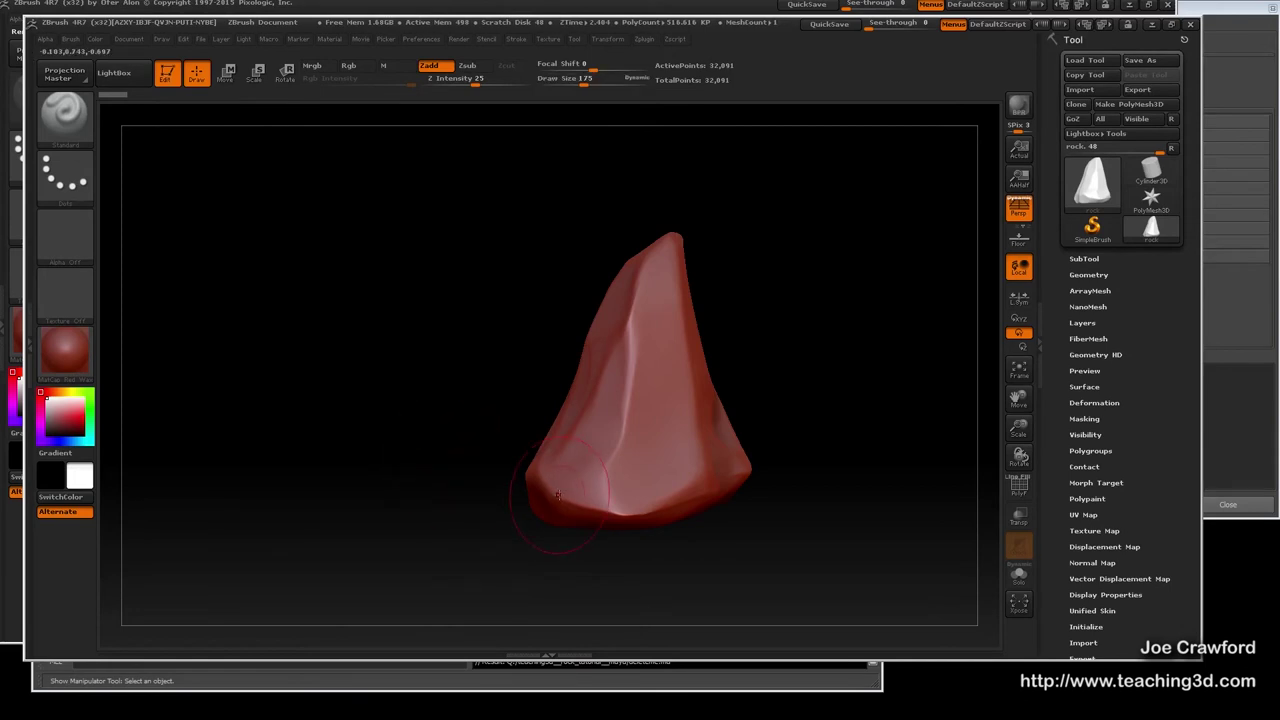
key(bracketleft)
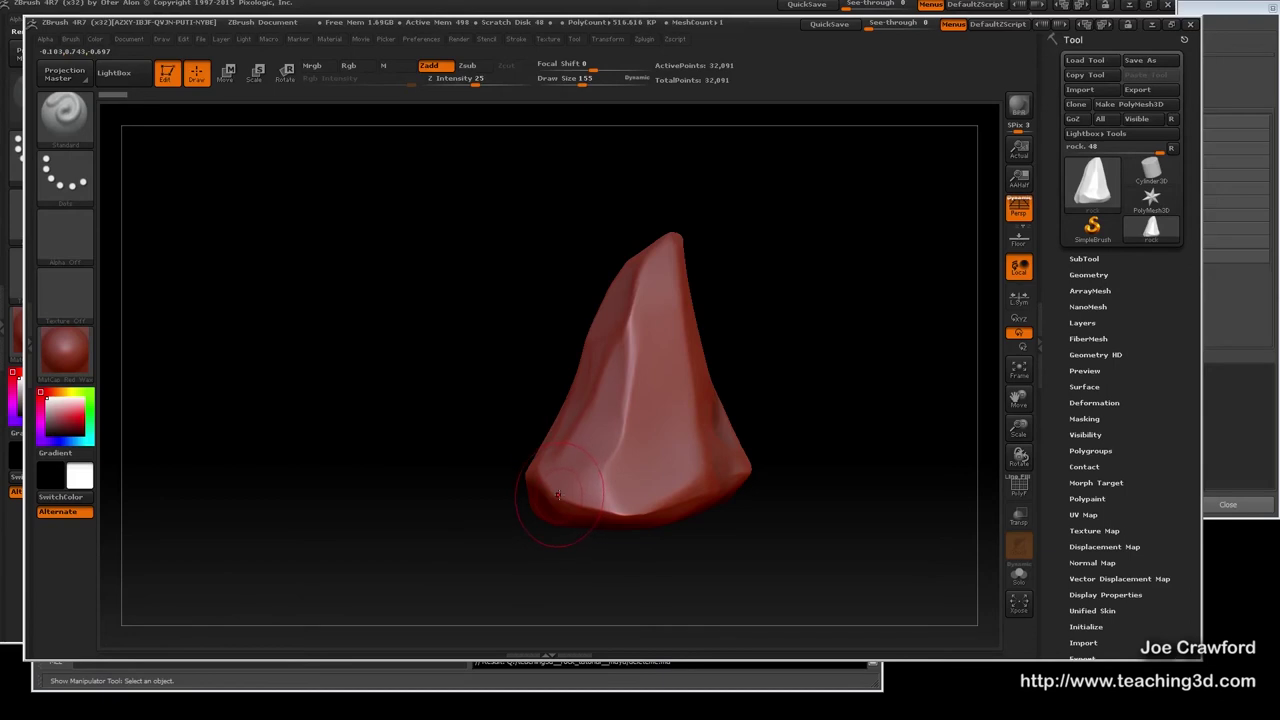
mouse_move(557, 386)
mouse_down()
mouse_move(651, 333)
mouse_move(614, 313)
mouse_up()
right_click(652, 333)
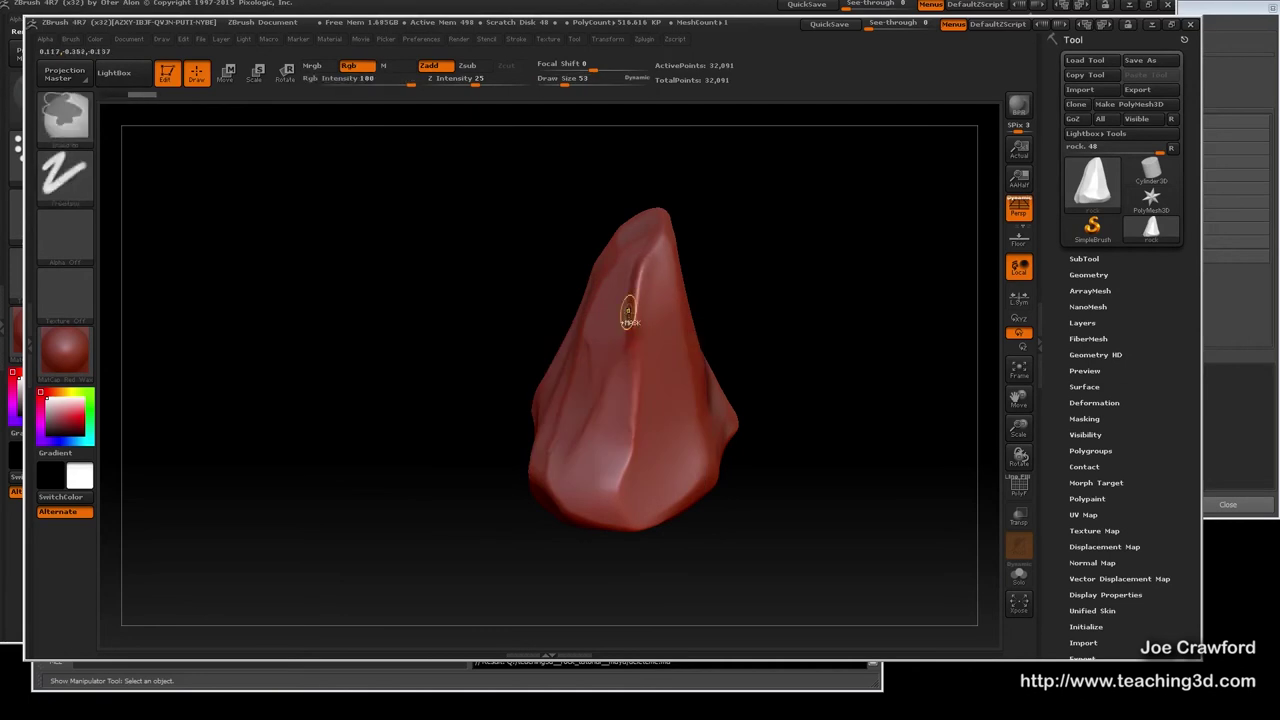
Choose the Flatten brush for the rock model.
click(64, 113)
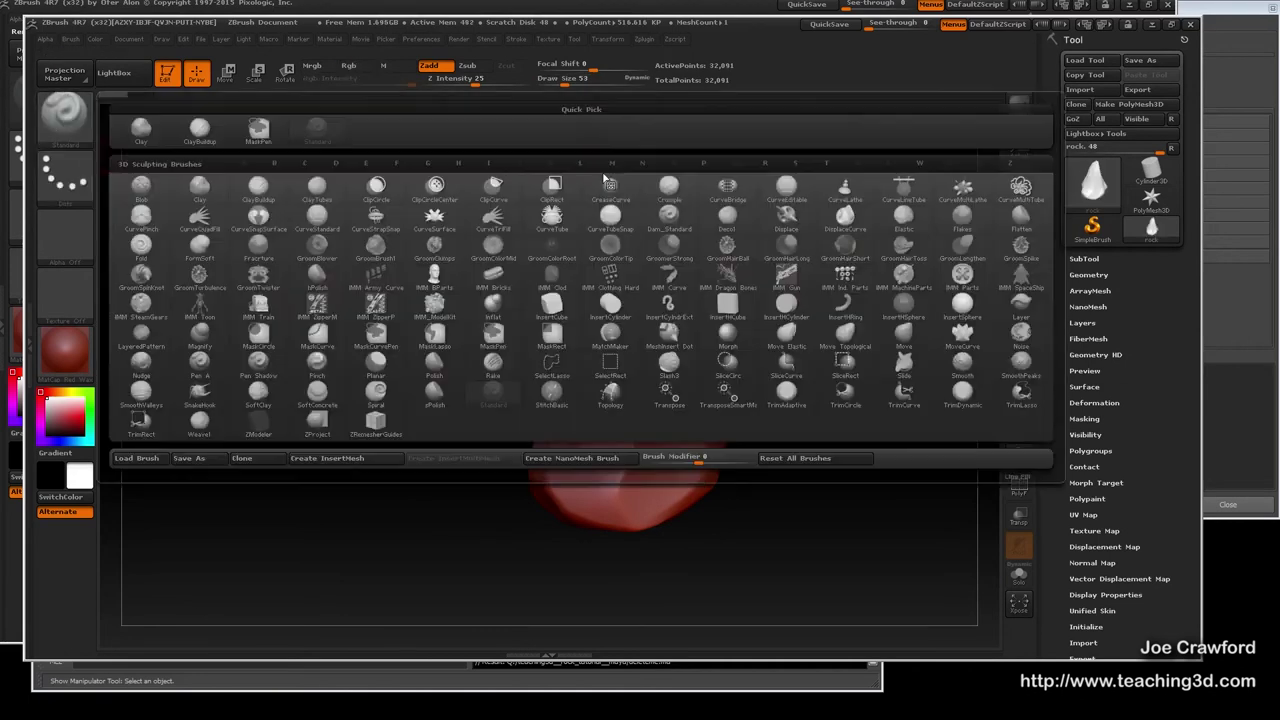
click(1015, 212)
click(64, 113)
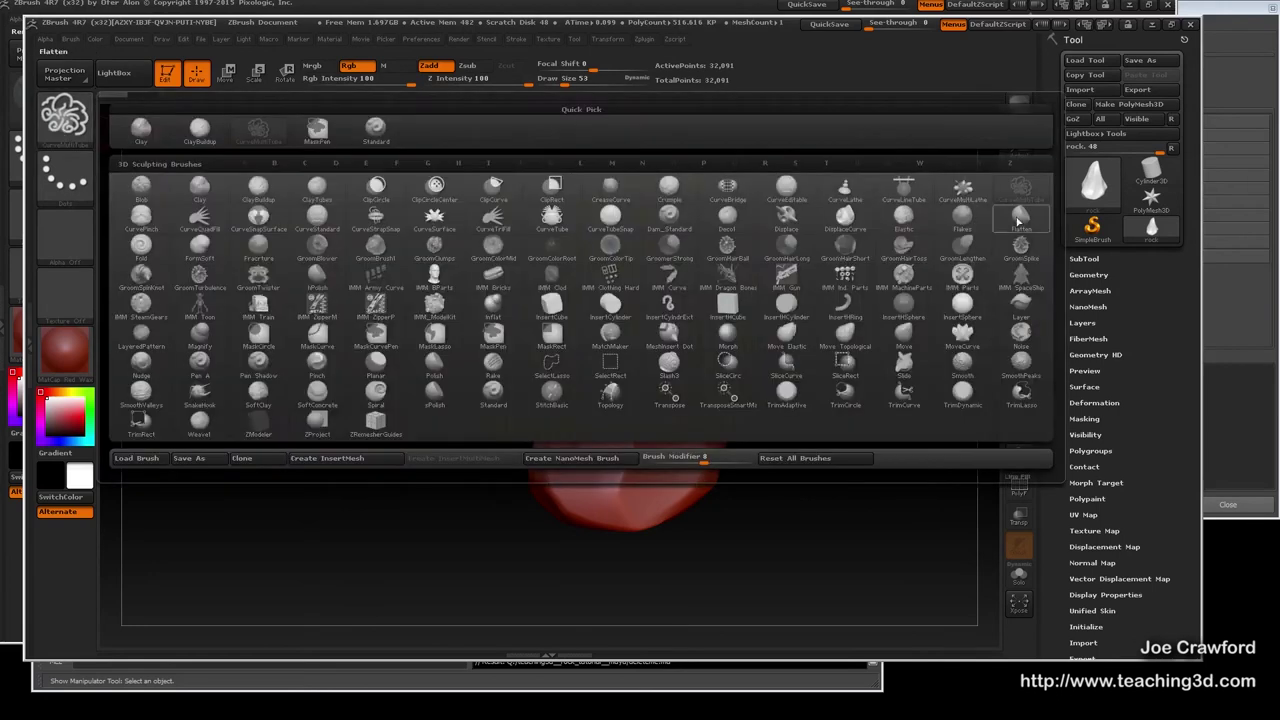
click(1037, 221)
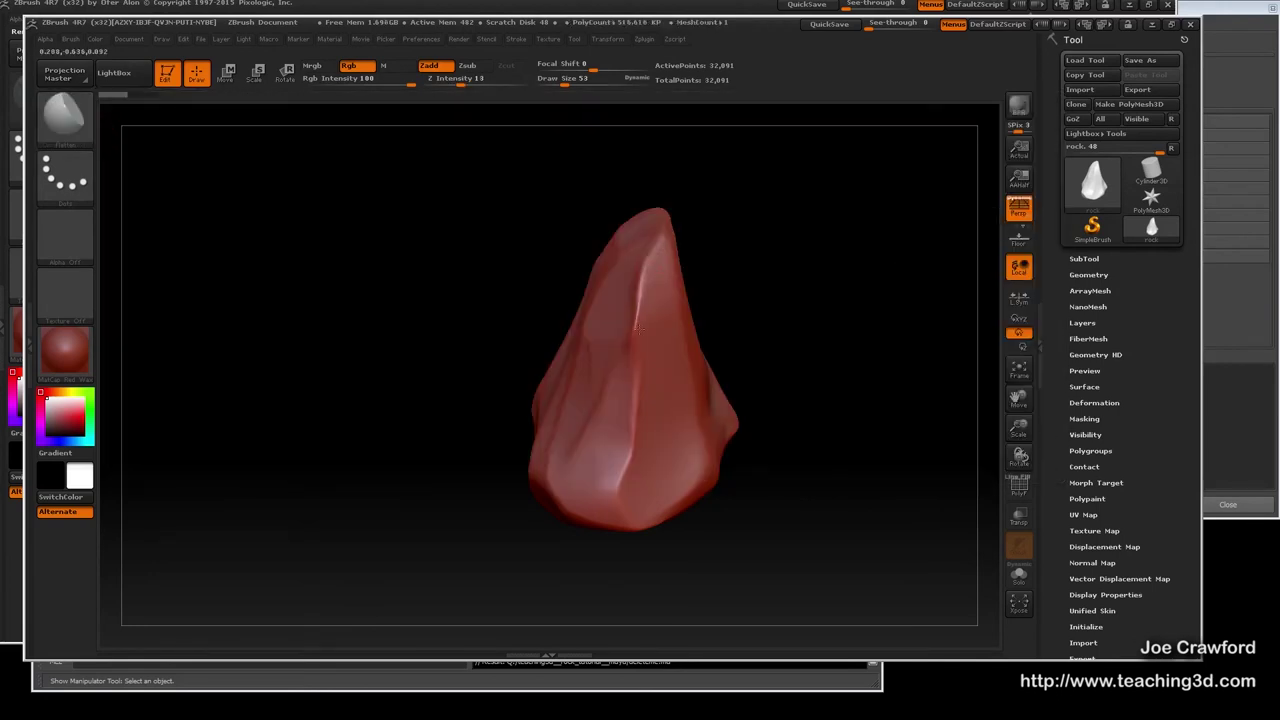
Flatten and smooth a short upper section of the rock's front ridge with a small brush.
mouse_move(635, 285)
mouse_down()
mouse_move(633, 332)
mouse_move(637, 300)
mouse_up()
key(shift)
shift+drag(638, 286, 638, 292)
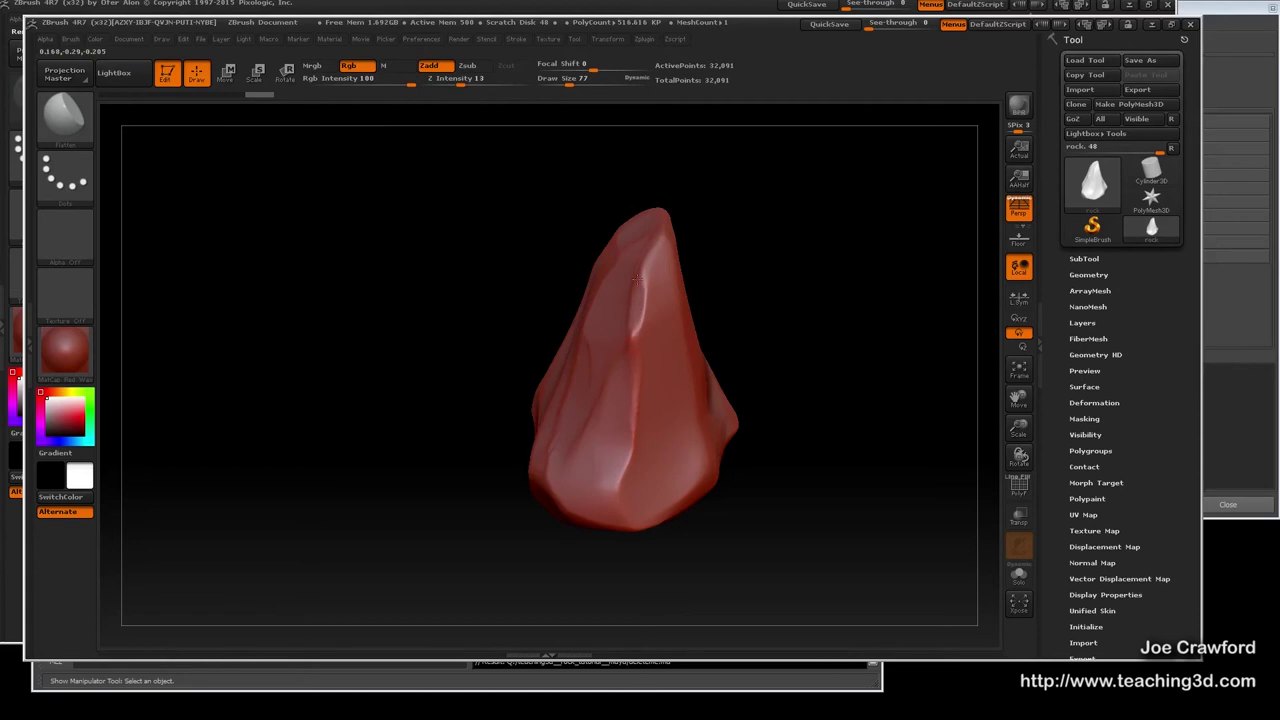
Raise the Flatten brush's Z Intensity to 46 and flatten the upper front ridge up toward the rock's peak.
drag(460, 83, 494, 82)
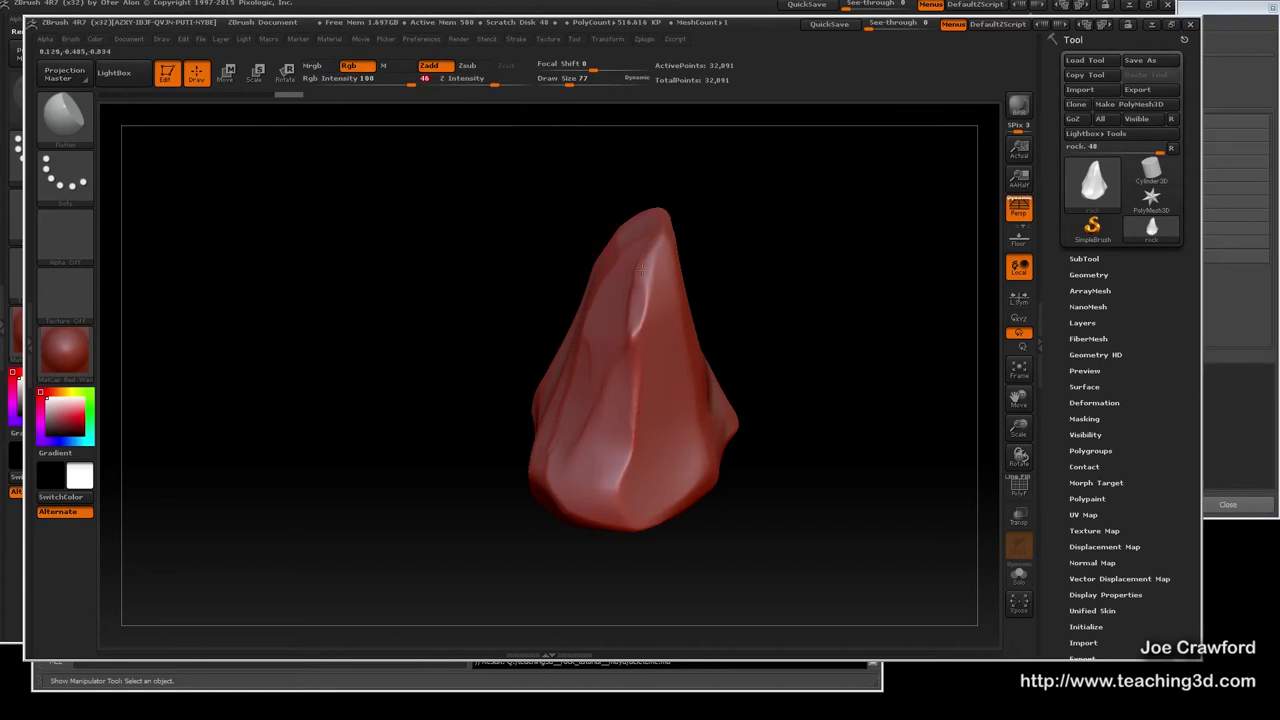
mouse_move(664, 245)
mouse_down()
mouse_move(633, 330)
mouse_move(627, 283)
mouse_up()
right_drag(588, 344, 620, 336)
drag(627, 275, 636, 323)
right_drag(640, 325, 582, 314)
drag(710, 222, 696, 295)
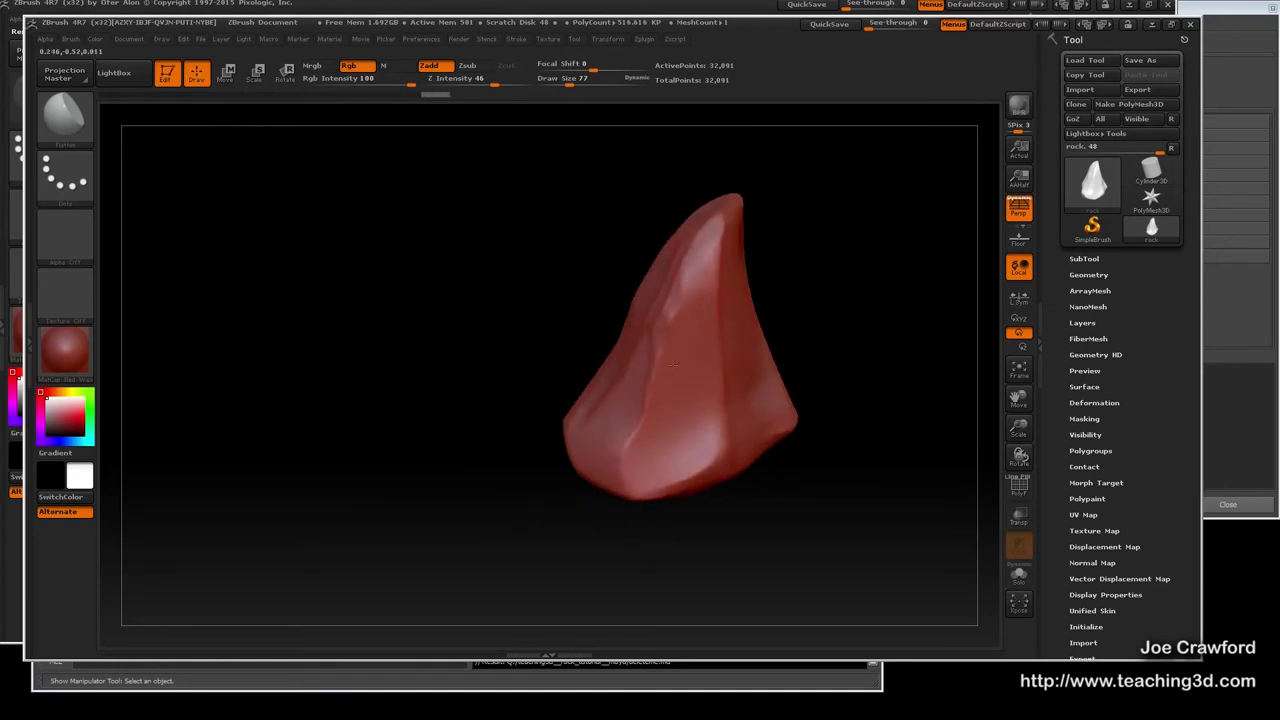
Flatten the lower part of the front ridge, the edge near the peak and the adjoining side of the rock.
drag(648, 432, 657, 325)
drag(646, 394, 653, 405)
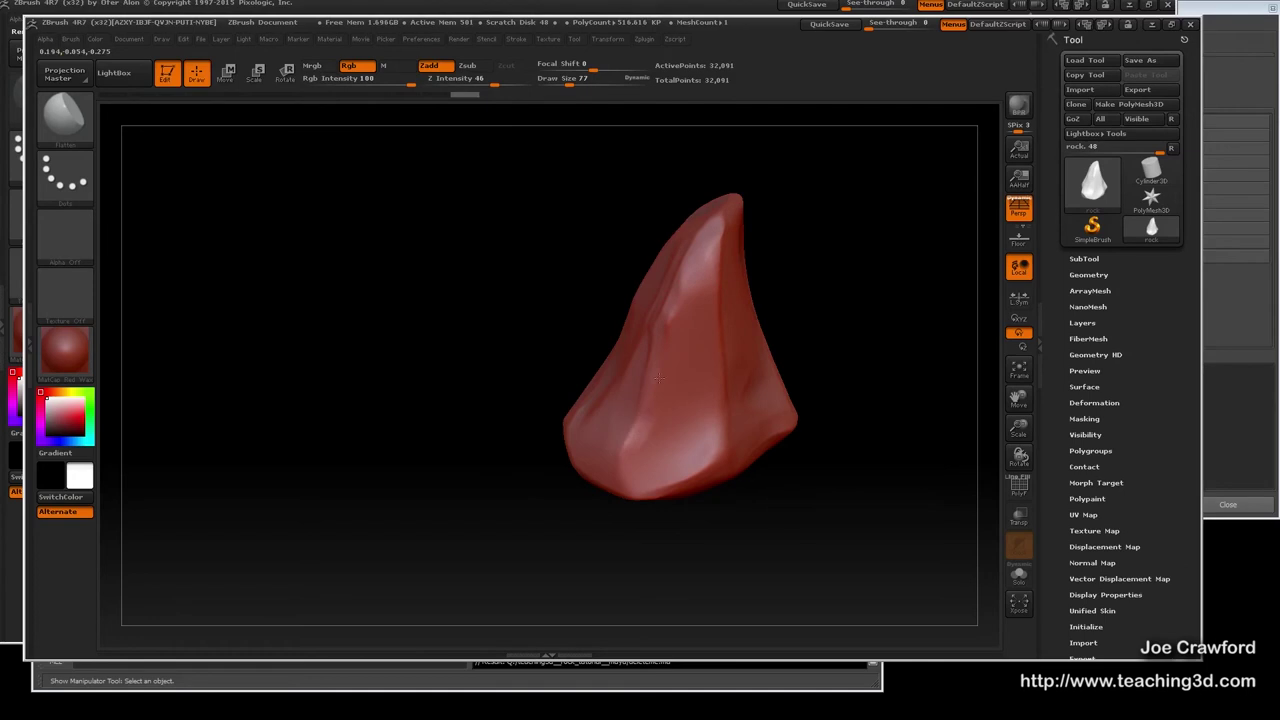
drag(715, 208, 713, 213)
right_drag(730, 260, 620, 270)
right_drag(775, 300, 733, 303)
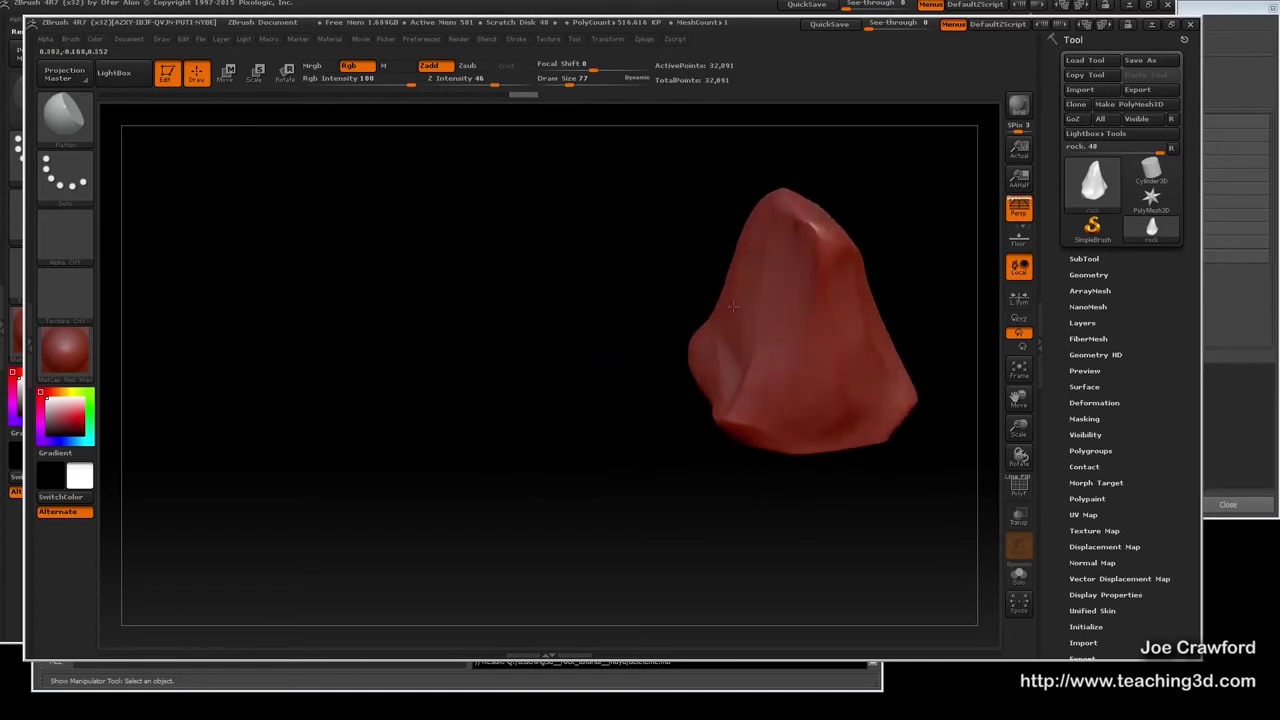
drag(733, 302, 741, 285)
Flatten the sloping facet at the rock's peak, enlarging the draw size to 131.
mouse_move(755, 240)
alt+right_down()
mouse_move(595, 317)
mouse_move(602, 362)
alt+right_up()
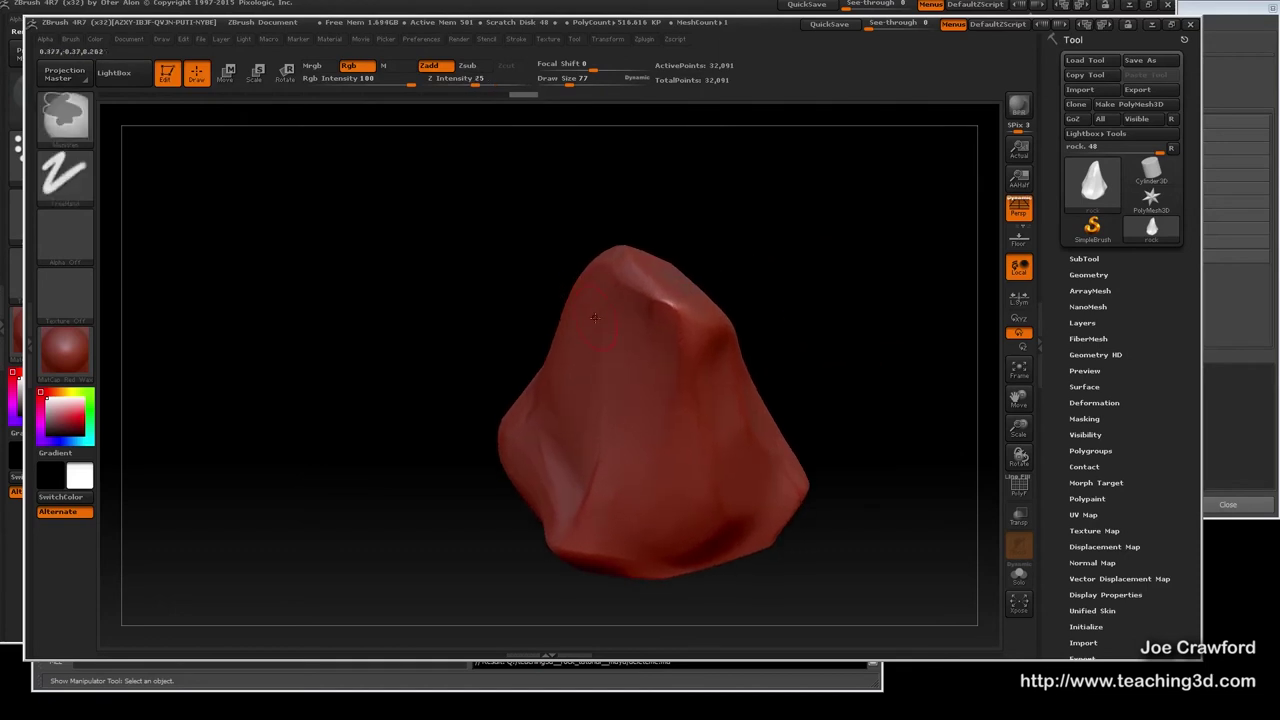
drag(637, 281, 650, 279)
key(space)
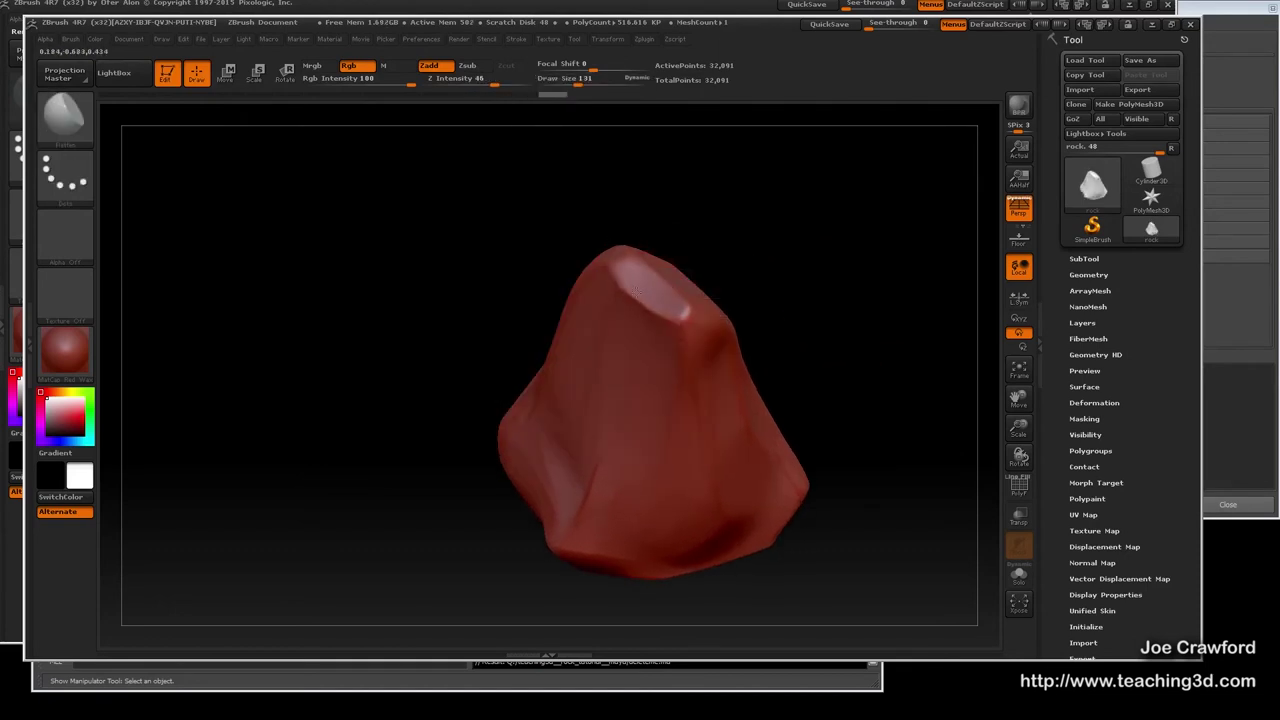
mouse_move(640, 325)
mouse_down()
mouse_move(645, 309)
mouse_move(675, 317)
mouse_move(693, 305)
mouse_up()
Reduce the draw size and flatten the small corner and narrow edges just below the rock's peak.
key(space)
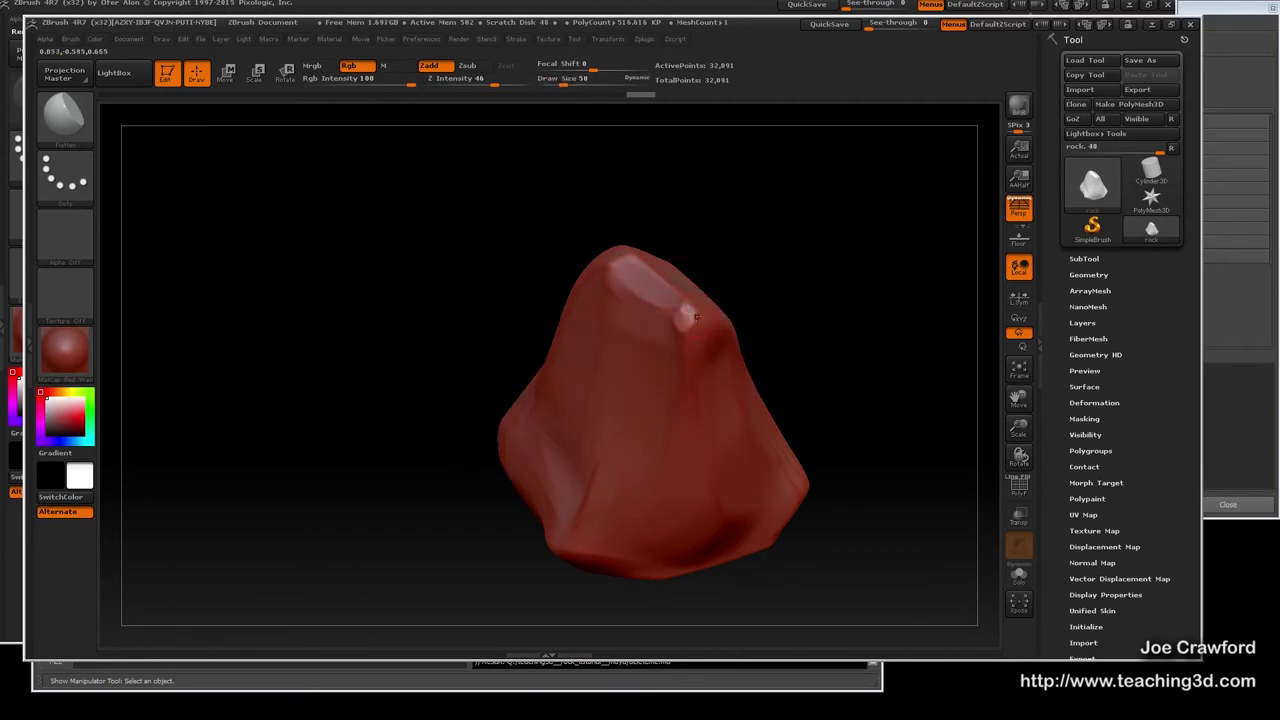
right_drag(671, 310, 677, 253)
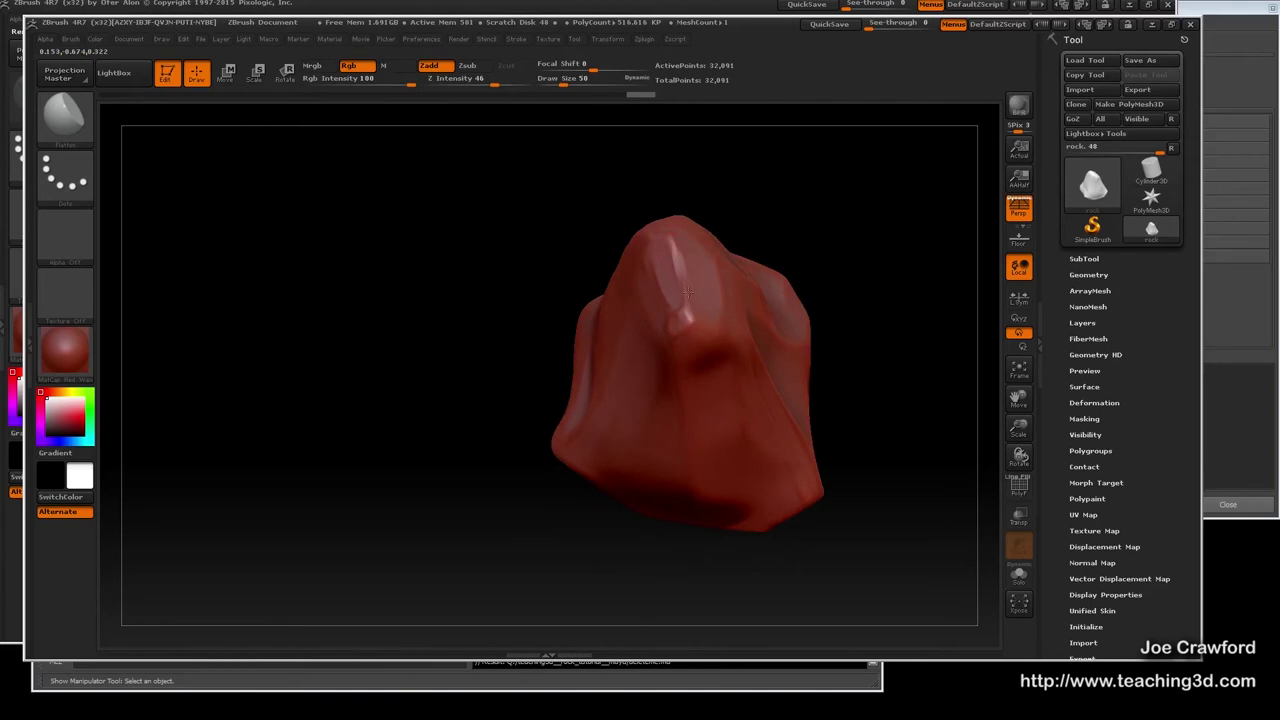
key(space)
drag(691, 264, 683, 263)
drag(694, 310, 689, 326)
Adjust the draw size and flatten the shoulder and side edges of the rock from other sides.
mouse_move(689, 326)
right_down()
mouse_move(677, 327)
mouse_move(786, 349)
right_up()
key(space)
mouse_move(782, 313)
mouse_down()
mouse_move(819, 300)
mouse_move(804, 354)
mouse_up()
mouse_move(714, 339)
mouse_down()
mouse_move(748, 370)
mouse_move(760, 420)
mouse_up()
right_drag(698, 411, 772, 380)
drag(760, 285, 778, 305)
Flatten the rock's wide lower face and the middle of its base edge using a draw size of 150.
right_drag(741, 500, 695, 455)
drag(710, 495, 716, 520)
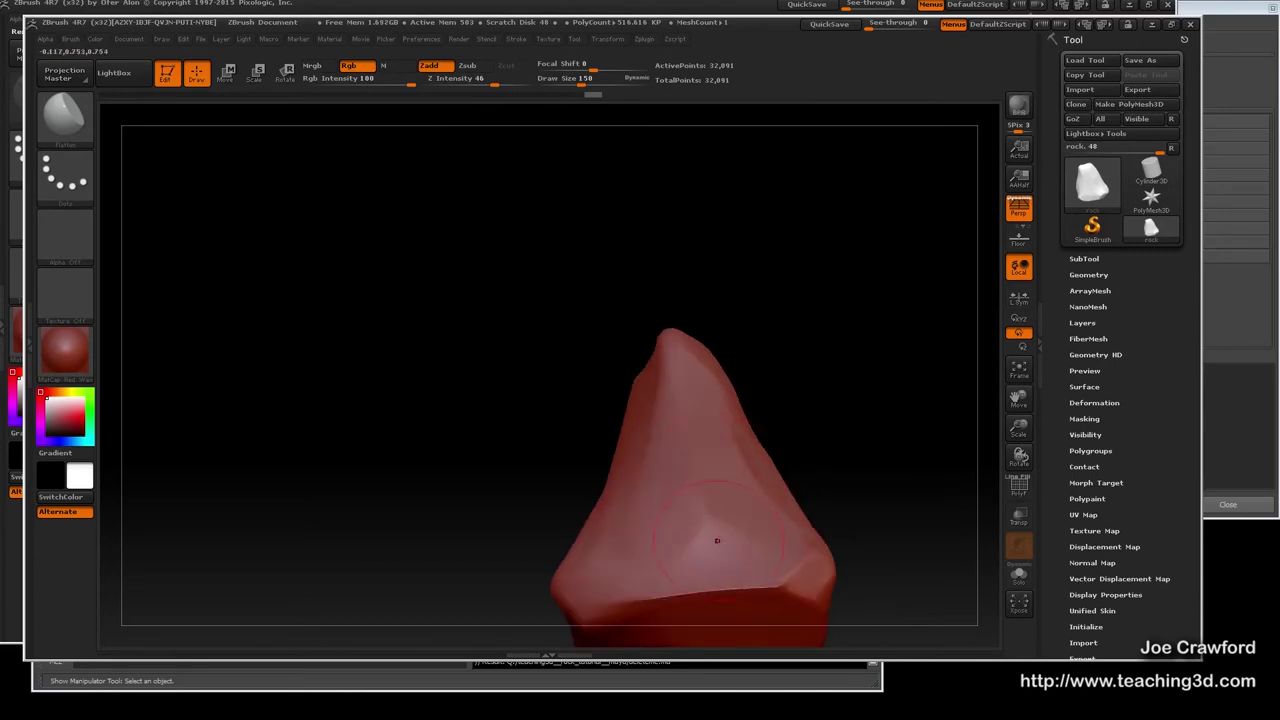
drag(658, 486, 628, 288)
right_click(659, 372)
key(shift)
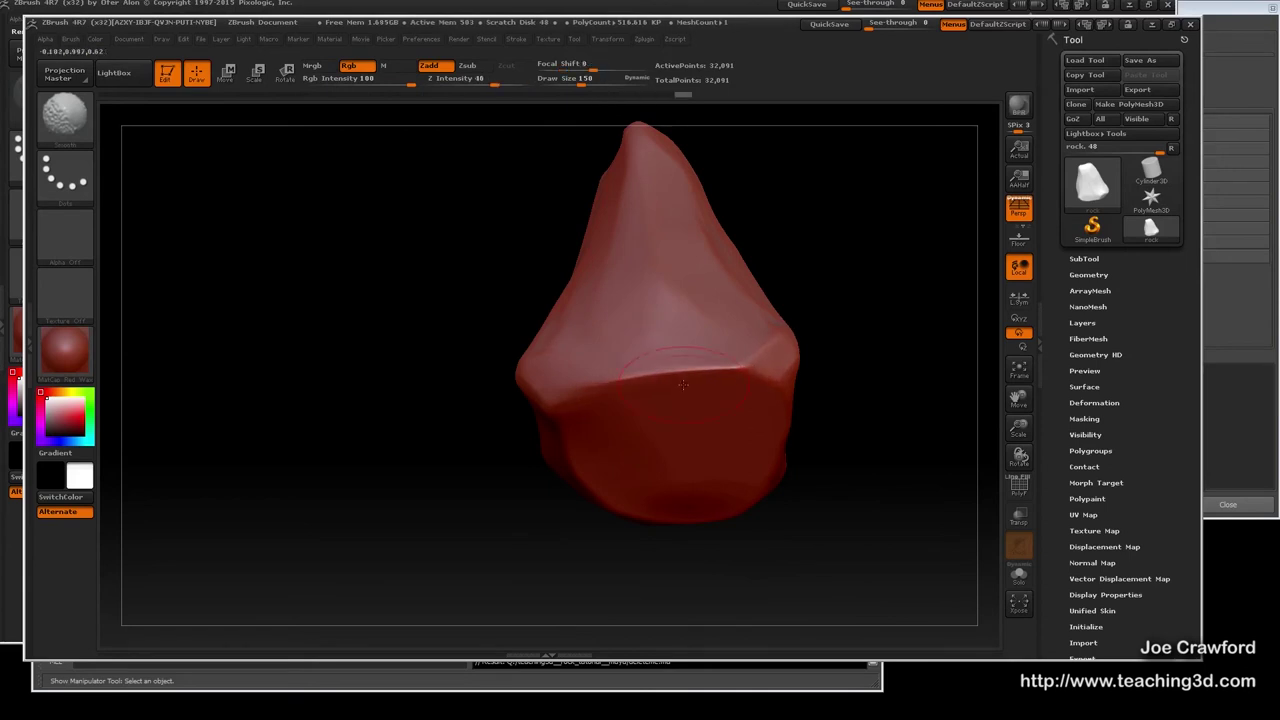
drag(707, 373, 694, 373)
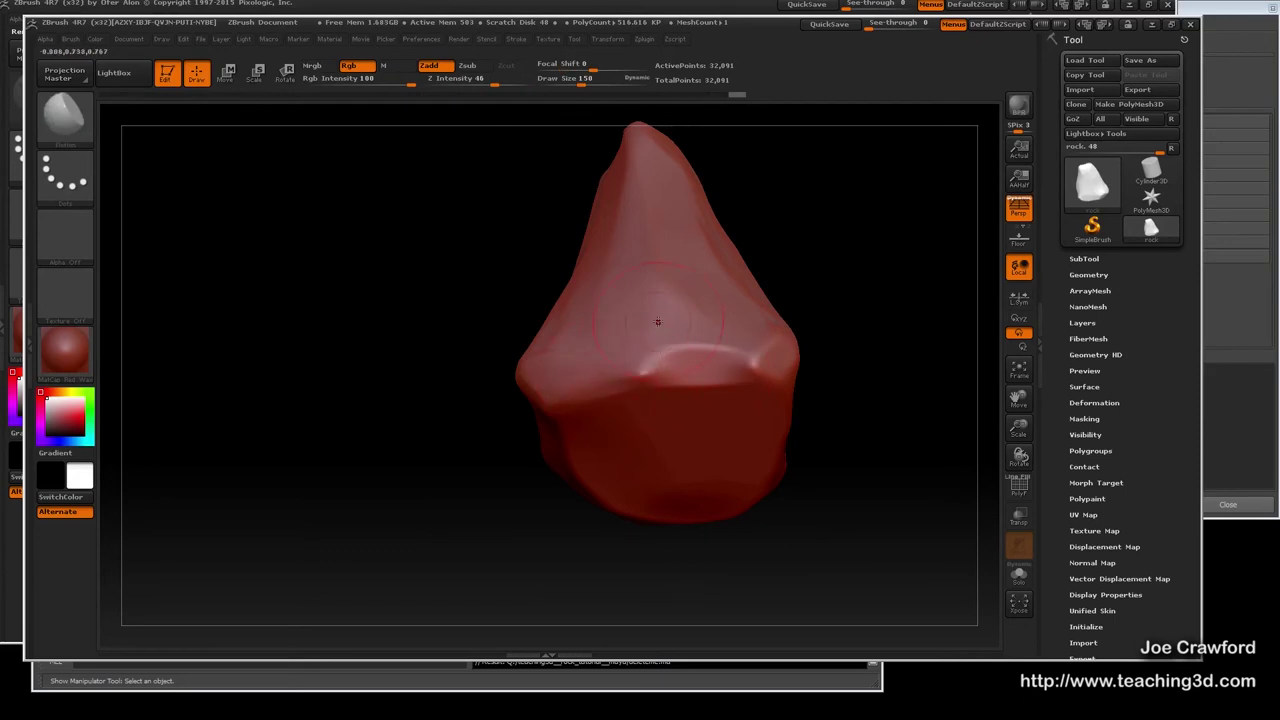
Set the draw size to 68 and smooth the edge between the rock's side and its underside.
key(space)
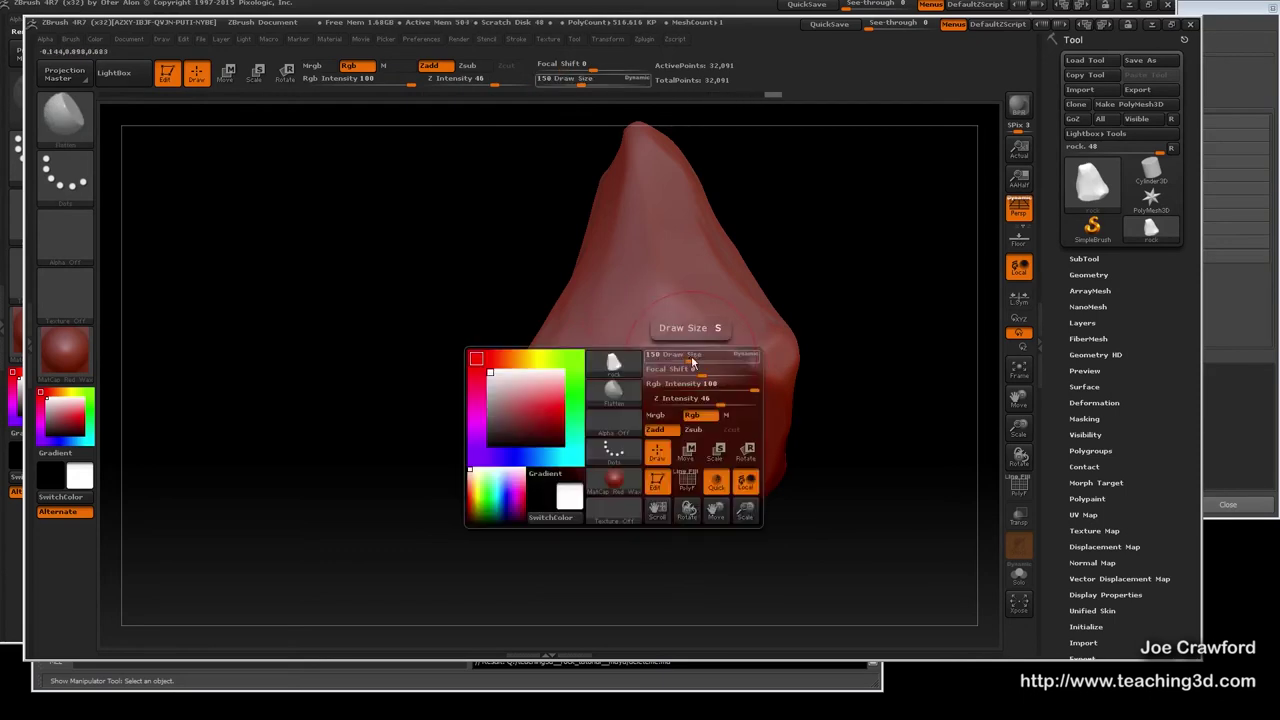
mouse_move(662, 361)
mouse_down()
mouse_move(696, 384)
mouse_move(755, 371)
mouse_up()
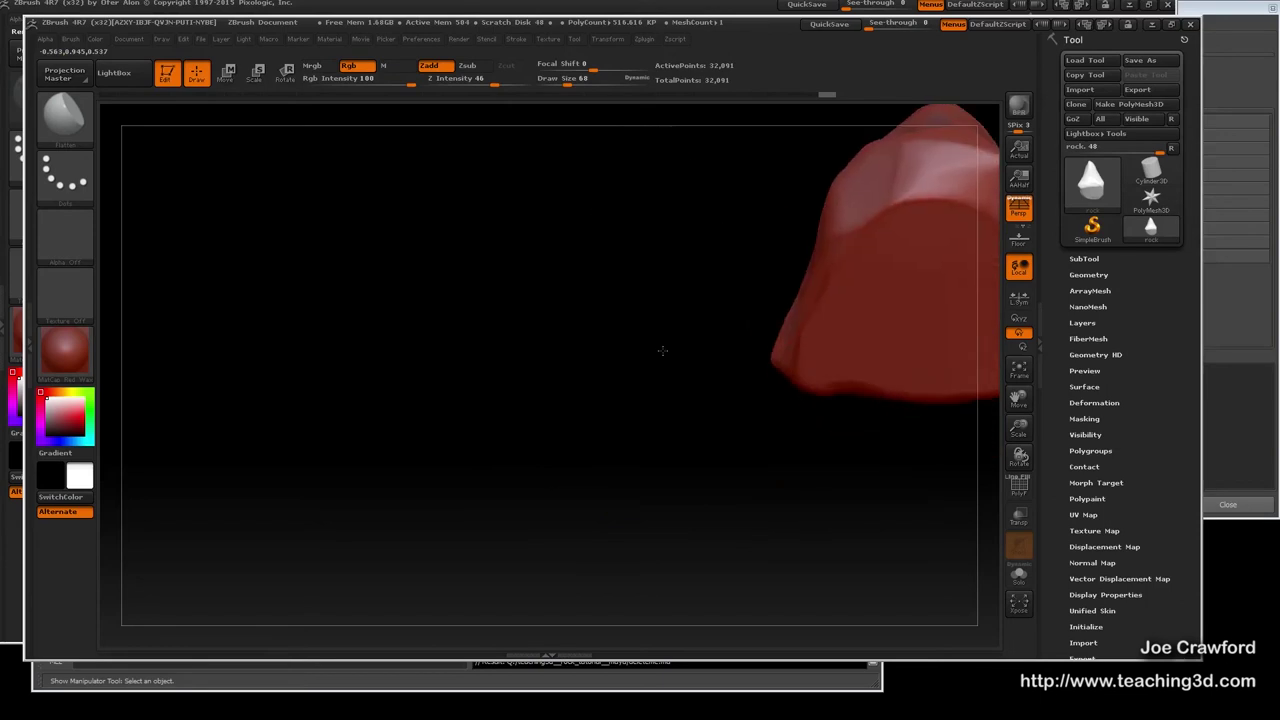
shift+drag(876, 210, 861, 204)
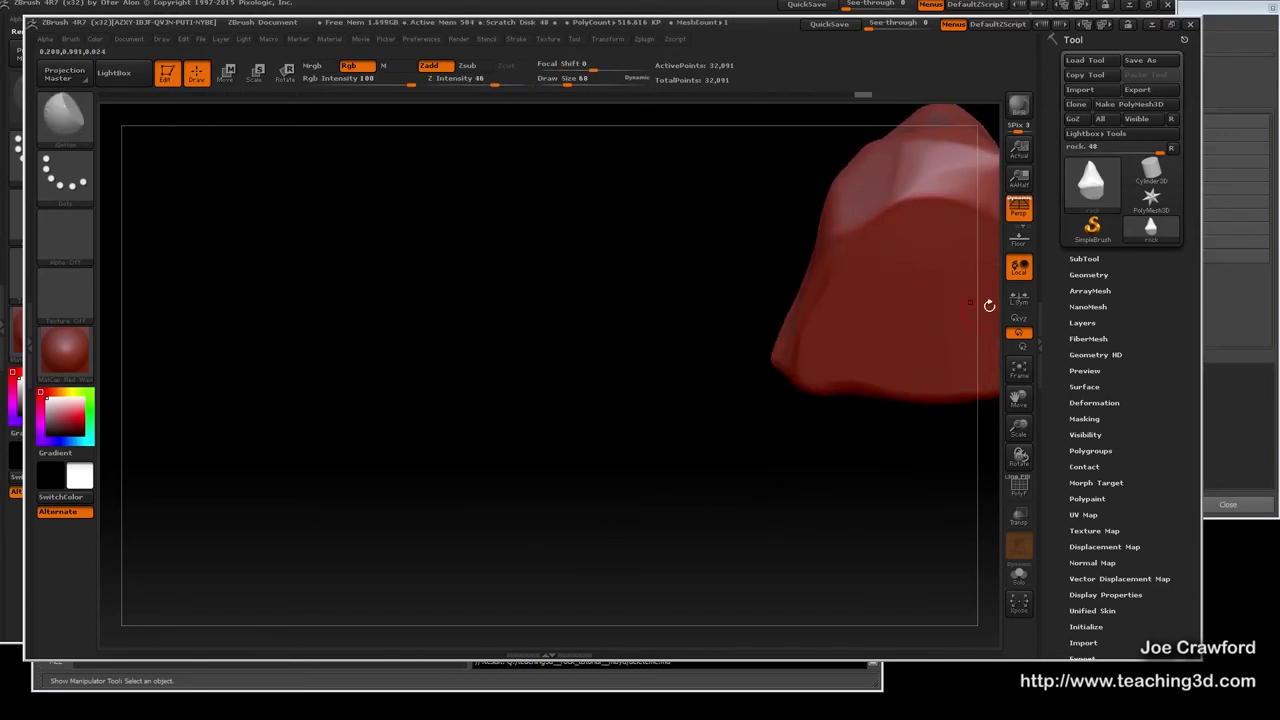
Smooth the side edge of the underside, enlarge the draw size to 186 and flatten the underside's upper rim.
alt+right_drag(864, 306, 512, 422)
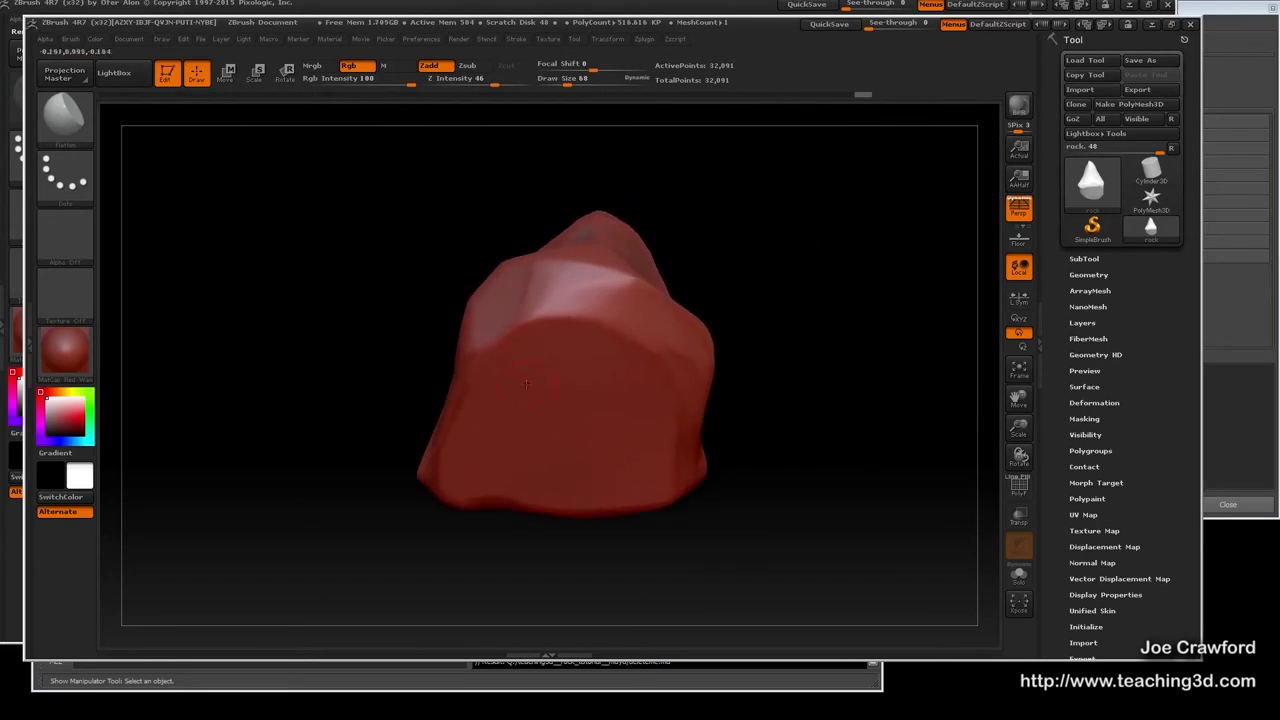
shift+drag(674, 429, 673, 408)
key(space)
drag(581, 374, 596, 374)
drag(545, 332, 632, 345)
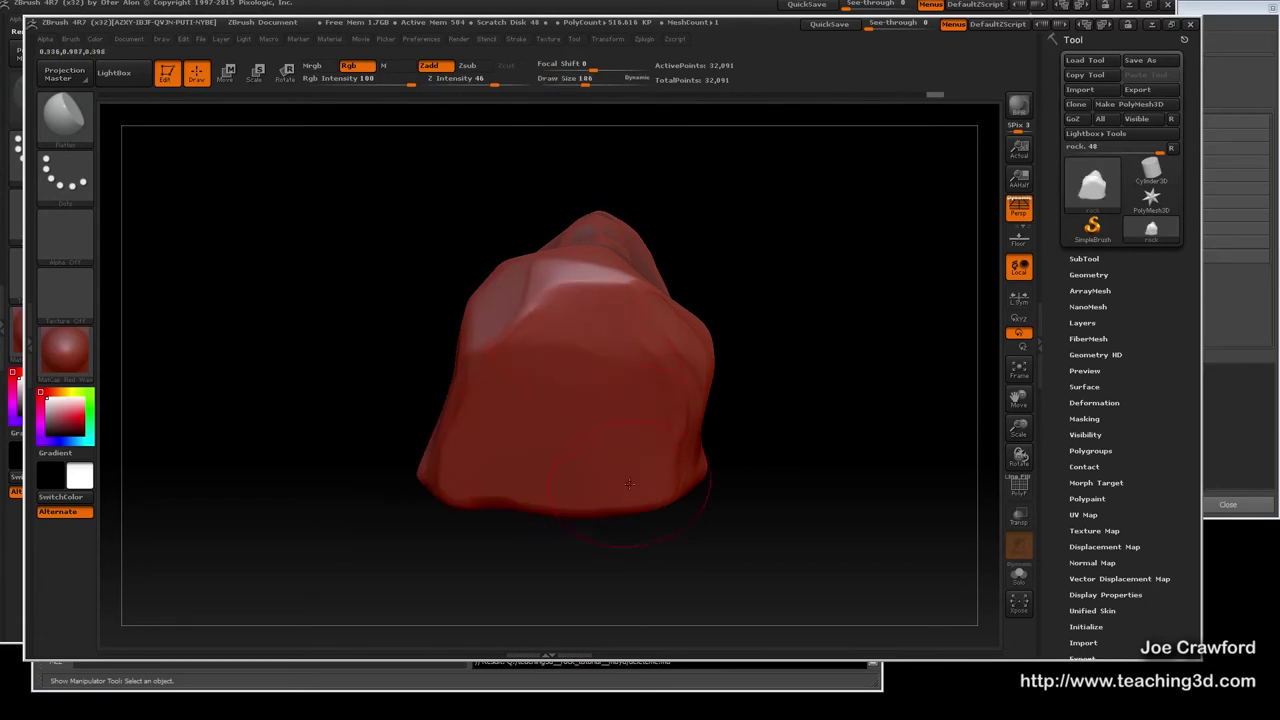
Flatten the raised ridges on the rock's tall front face, reducing the draw size to 136.
right_drag(678, 341, 640, 374)
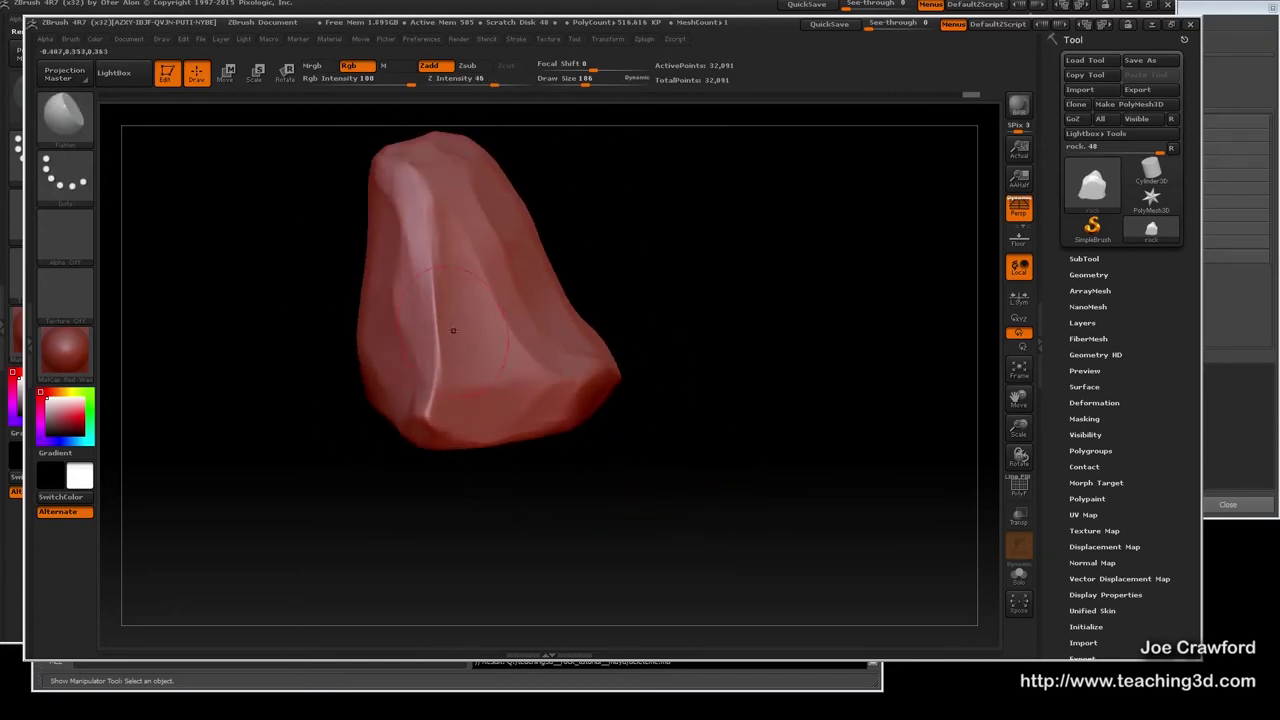
right_drag(468, 312, 523, 385)
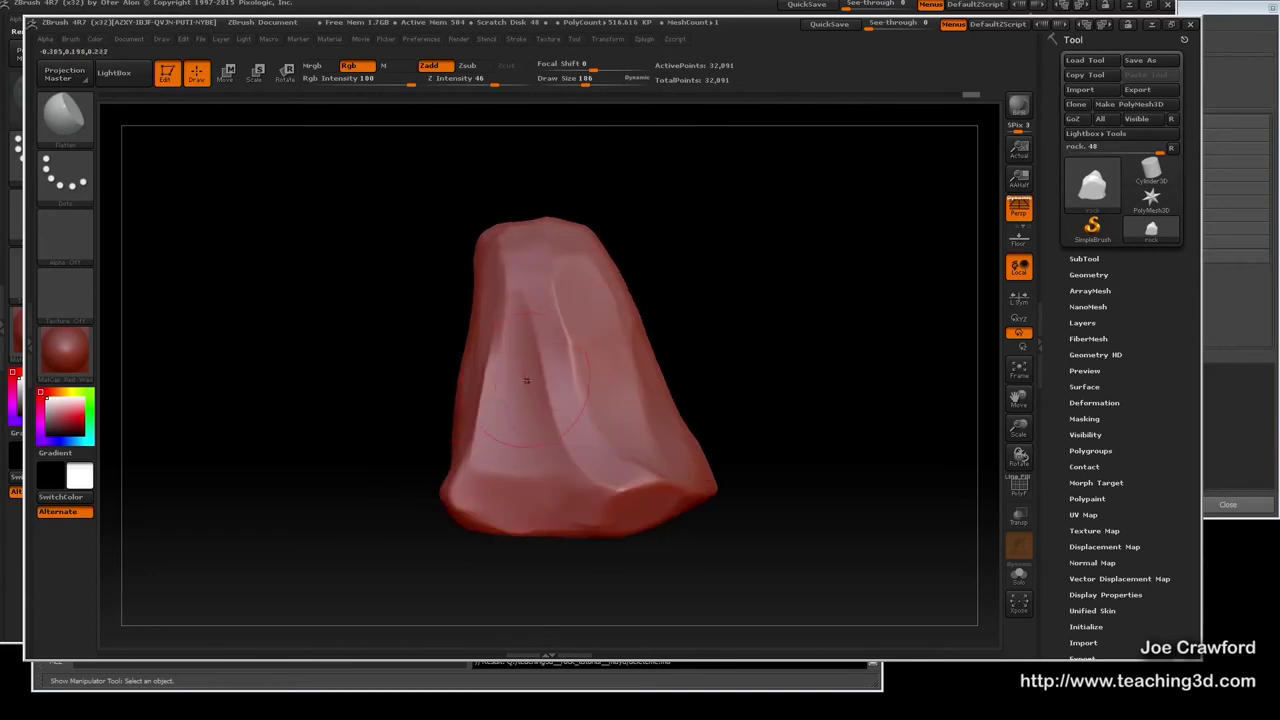
drag(567, 384, 558, 382)
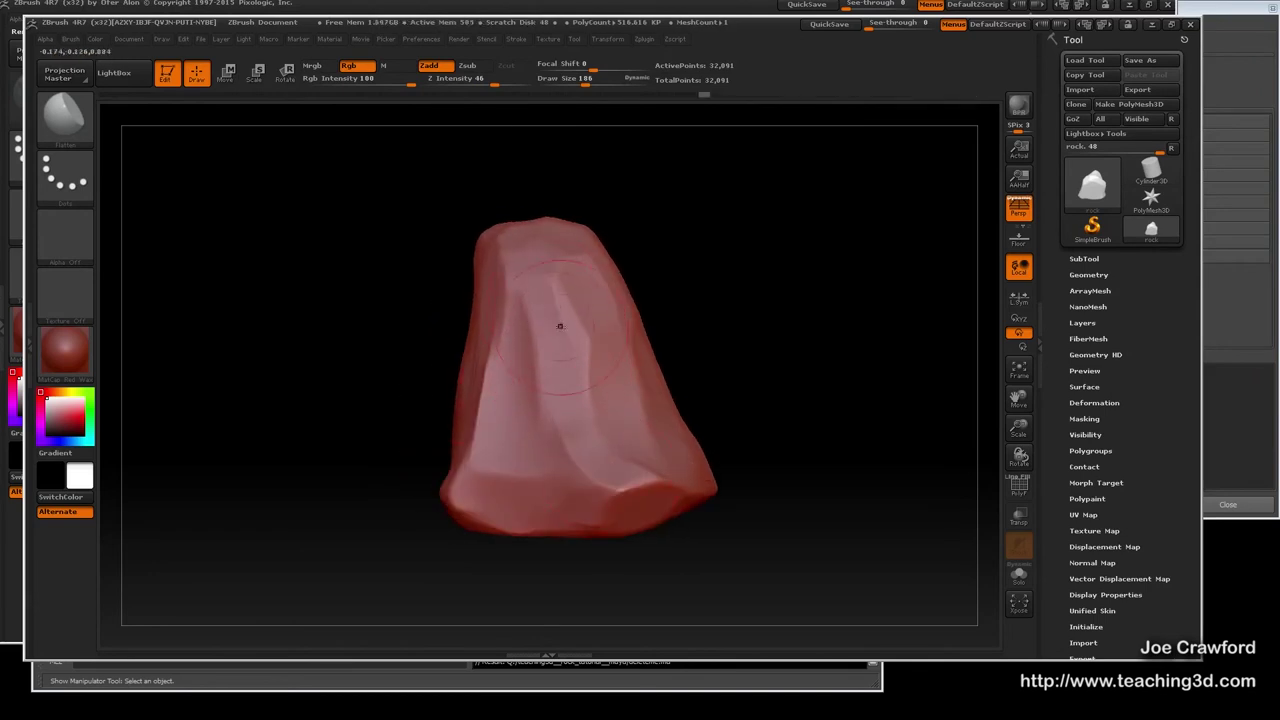
key(space)
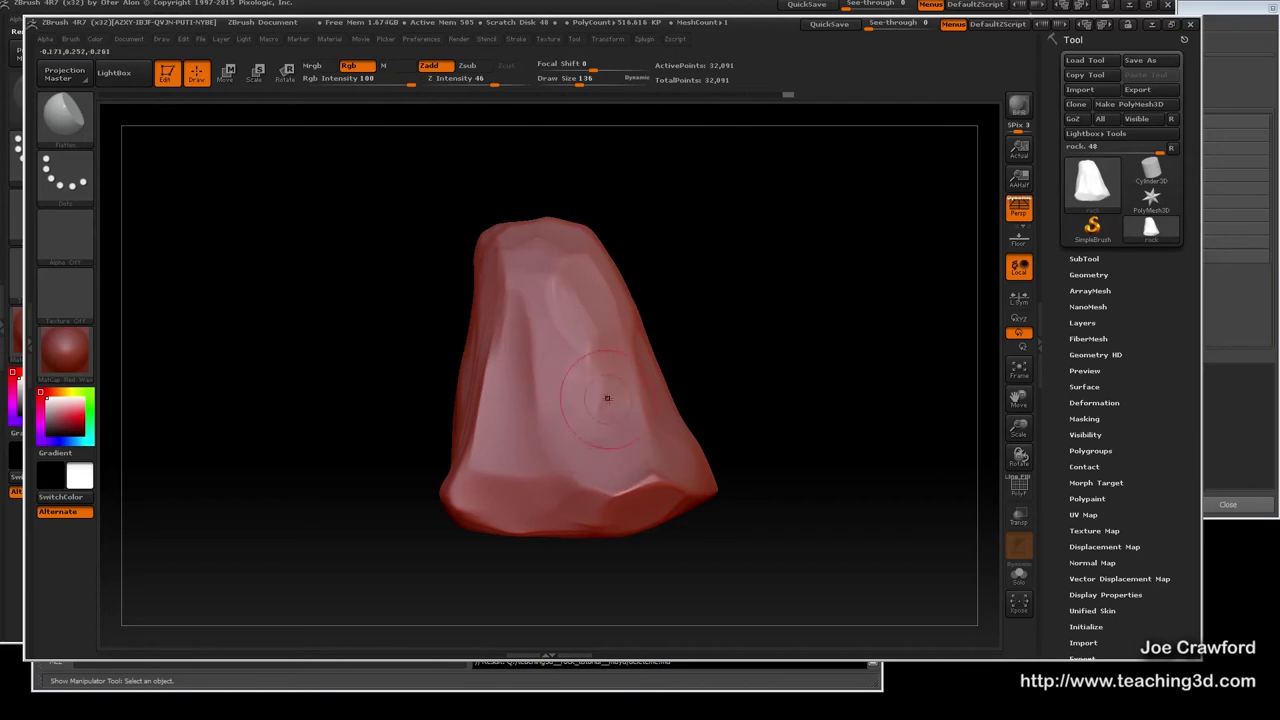
Flatten the upper rim and side faces of the rock from its other sides.
right_drag(590, 350, 646, 378)
mouse_move(645, 378)
mouse_down()
mouse_move(651, 349)
mouse_move(702, 322)
mouse_move(720, 411)
mouse_move(735, 373)
mouse_move(721, 336)
mouse_up()
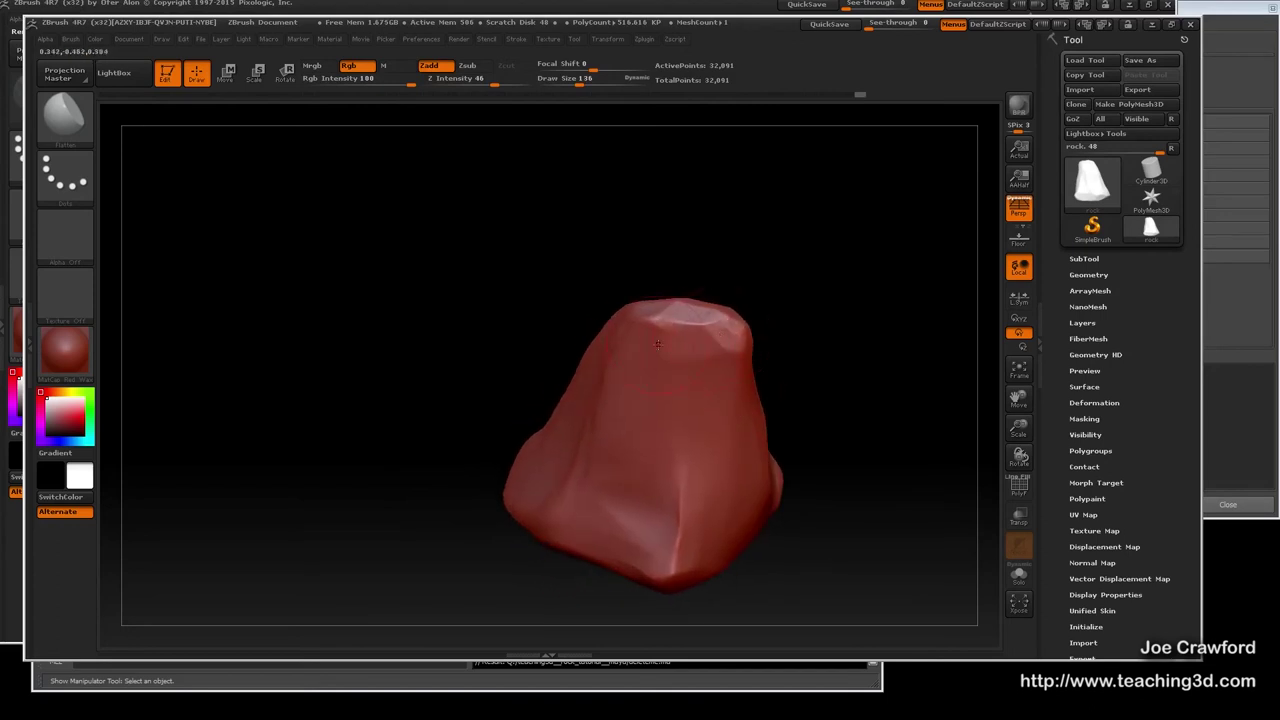
drag(647, 322, 650, 328)
mouse_move(641, 394)
right_down()
mouse_move(688, 371)
mouse_move(724, 289)
mouse_move(776, 278)
mouse_move(779, 365)
right_up()
mouse_move(778, 365)
mouse_down()
mouse_move(734, 400)
mouse_move(657, 338)
mouse_up()
right_drag(657, 338, 647, 329)
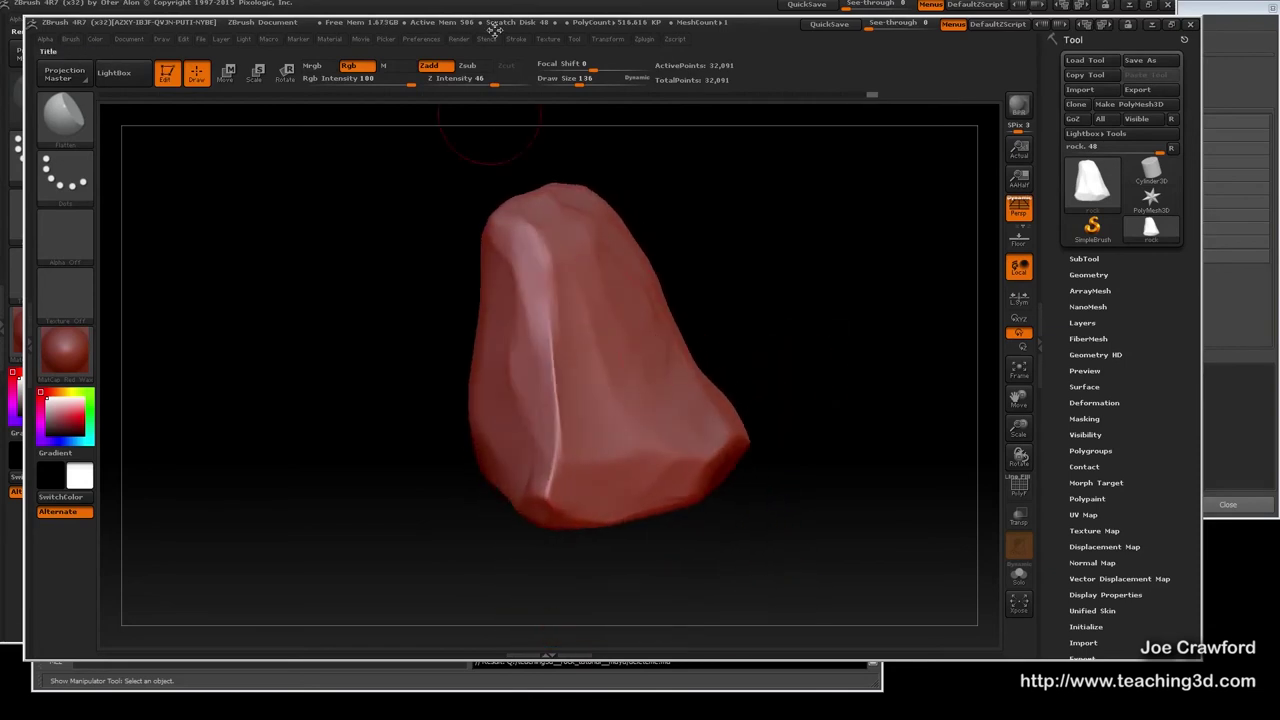
Set the draw size to 59 and Z Intensity to 33, and flatten the long vertical ridge on the rock's side.
key(space)
drag(547, 383, 534, 384)
click(484, 83)
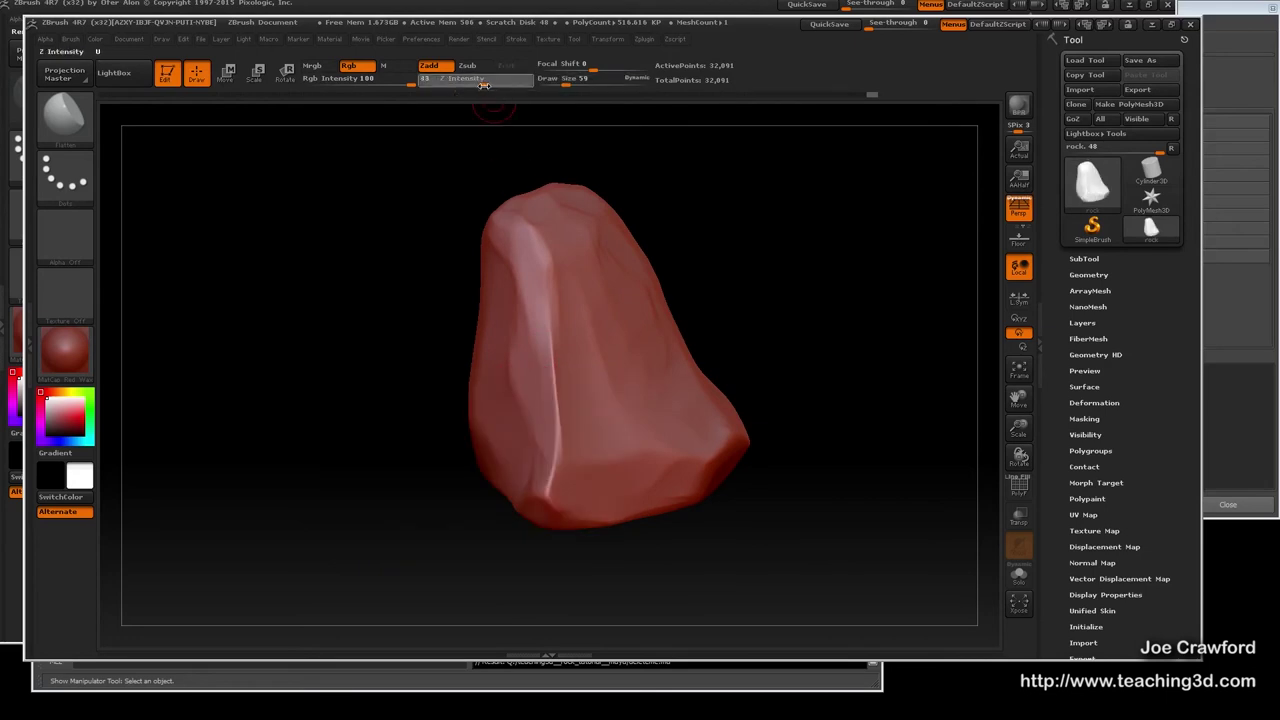
drag(553, 357, 546, 500)
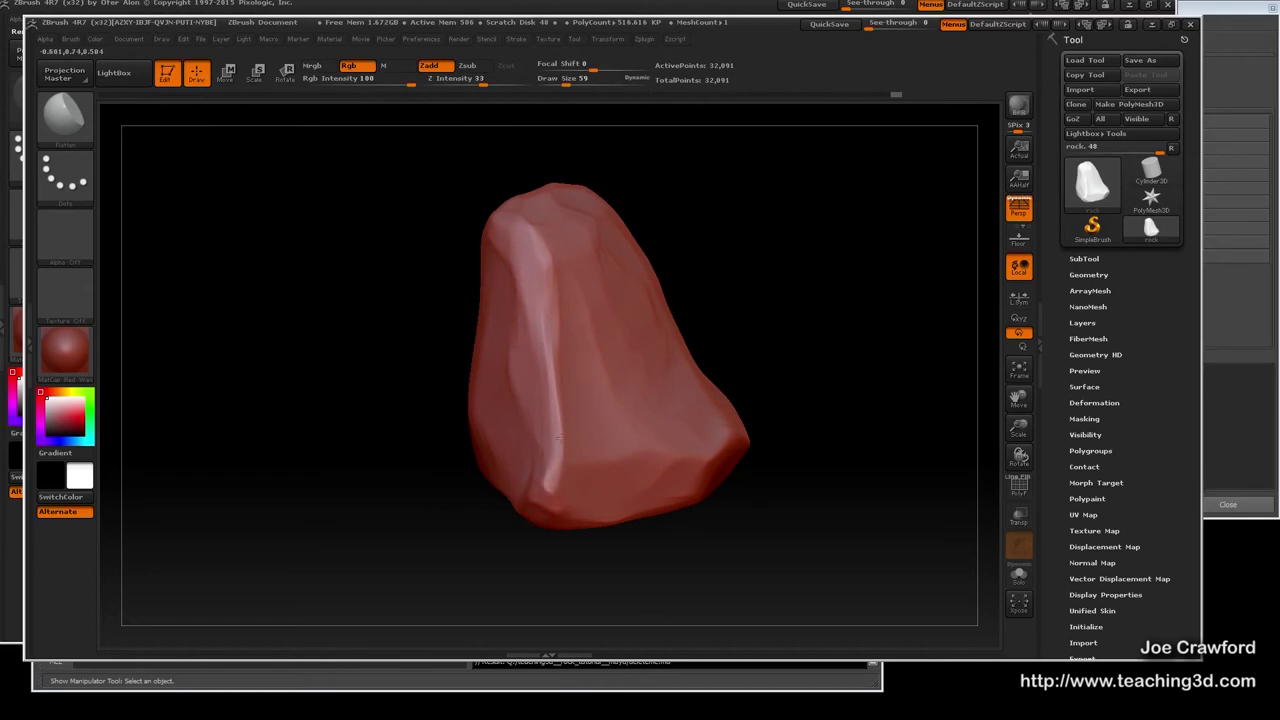
drag(592, 401, 641, 412)
mouse_move(770, 390)
mouse_down()
mouse_move(637, 374)
mouse_move(668, 341)
mouse_move(666, 443)
mouse_up()
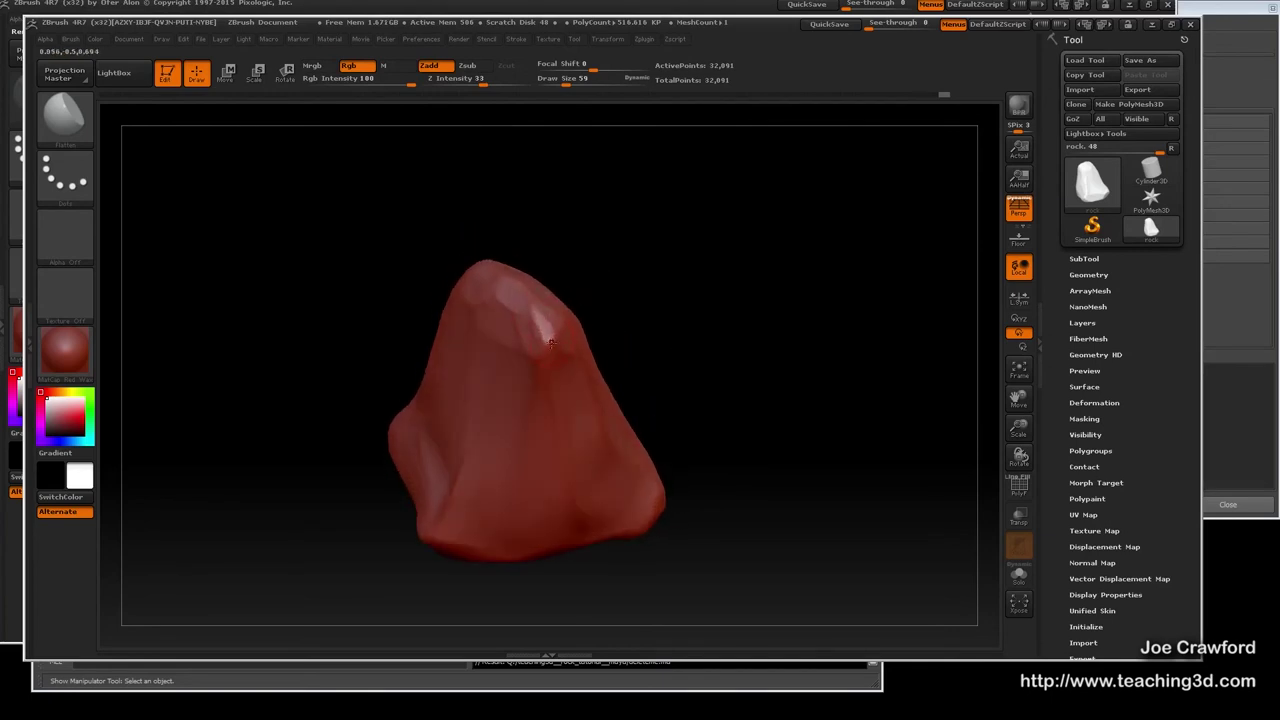
Flatten small facets into the edges around the rock's peak and along its sides.
drag(514, 283, 520, 289)
mouse_move(620, 377)
mouse_down()
mouse_move(517, 363)
mouse_move(511, 346)
mouse_up()
mouse_move(630, 496)
alt+mouse_down()
mouse_move(517, 444)
mouse_move(525, 500)
mouse_move(530, 452)
mouse_move(516, 497)
mouse_move(492, 484)
mouse_move(528, 454)
alt+mouse_up()
drag(431, 432, 752, 401)
Display the wireframe to examine the rock's mesh density, hide it again and inspect the front face up close.
key(shift+f)
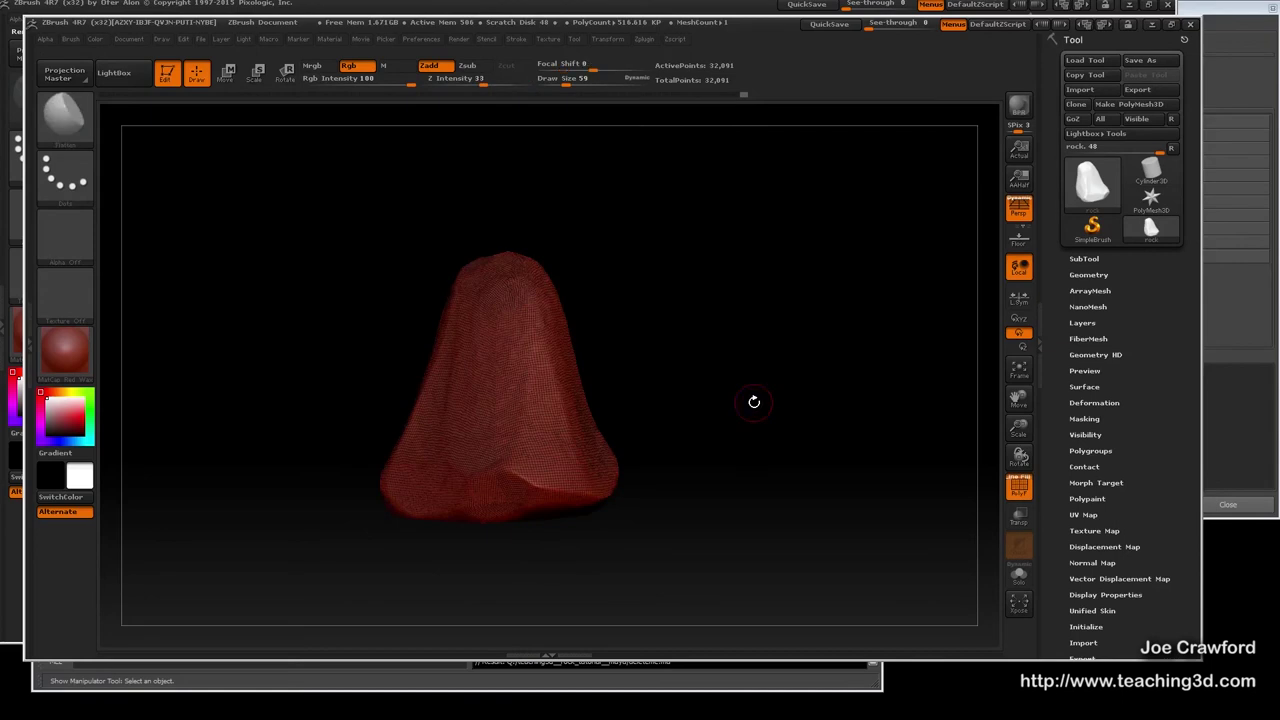
key(shift+f)
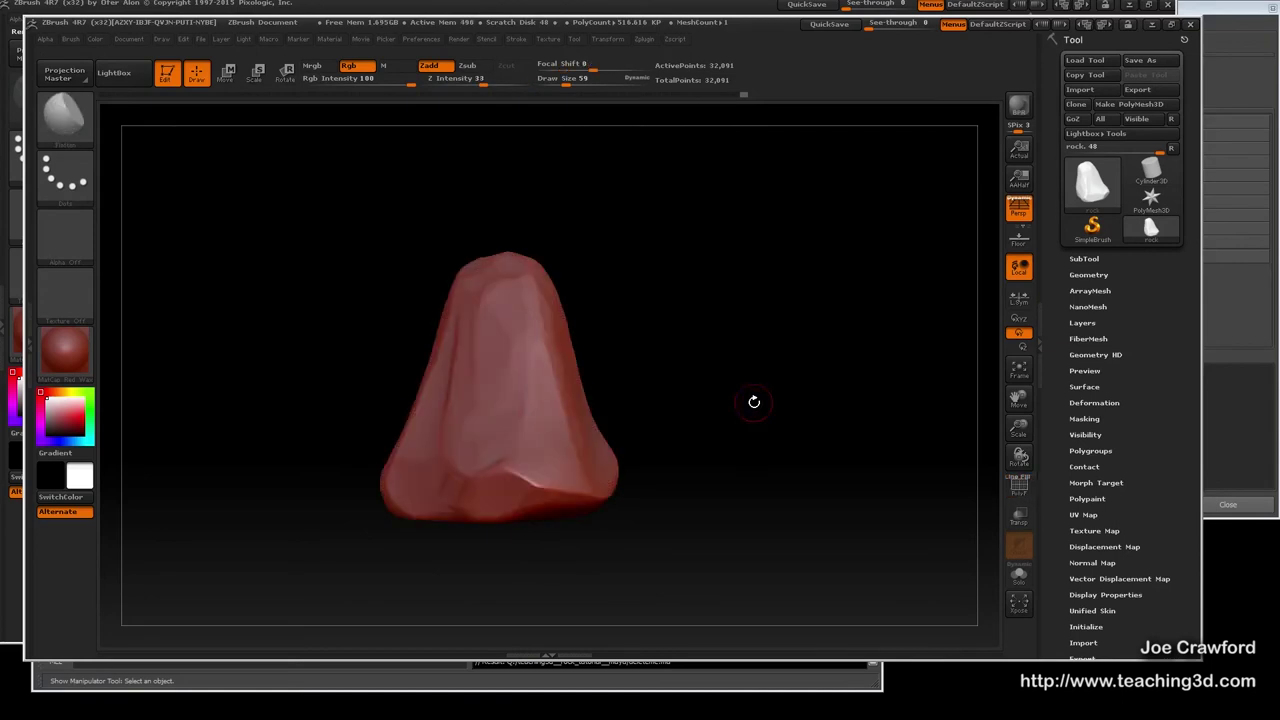
right_drag(469, 393, 570, 389)
mouse_move(570, 389)
mouse_down()
mouse_move(626, 386)
mouse_move(631, 337)
mouse_move(616, 383)
mouse_move(461, 392)
mouse_move(490, 365)
mouse_up()
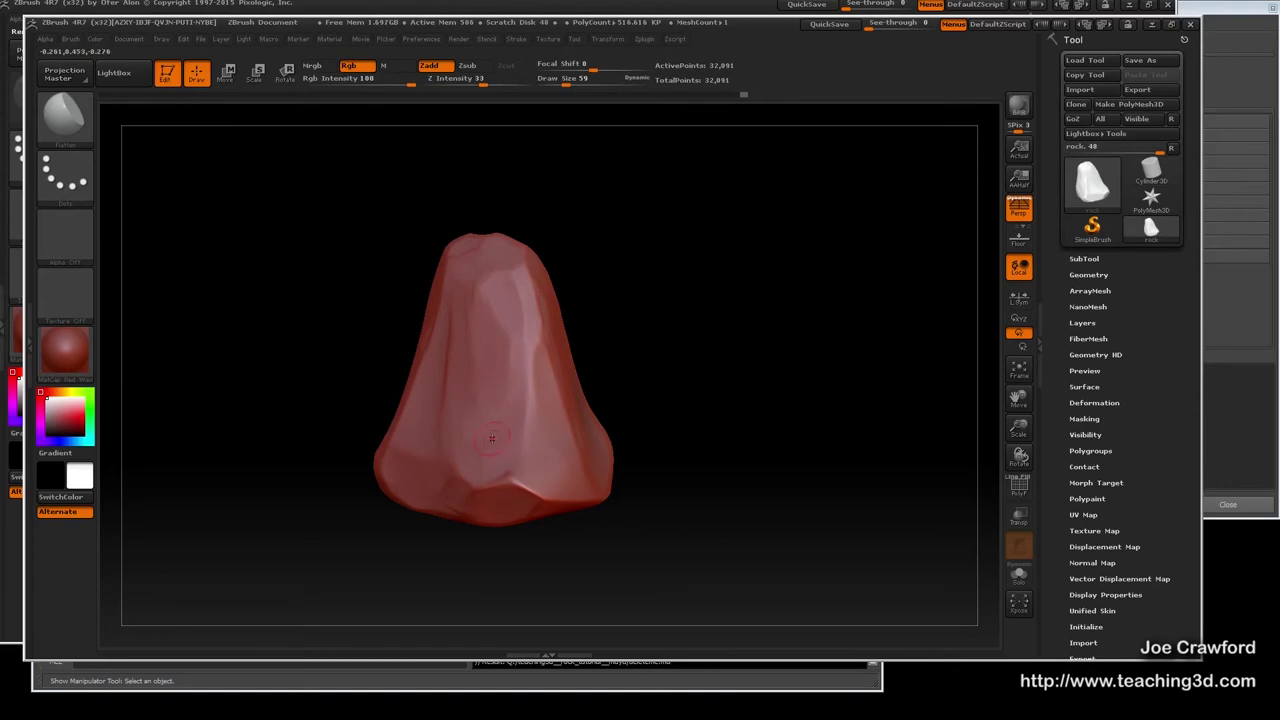
ctrl+right_drag(451, 450, 440, 415)
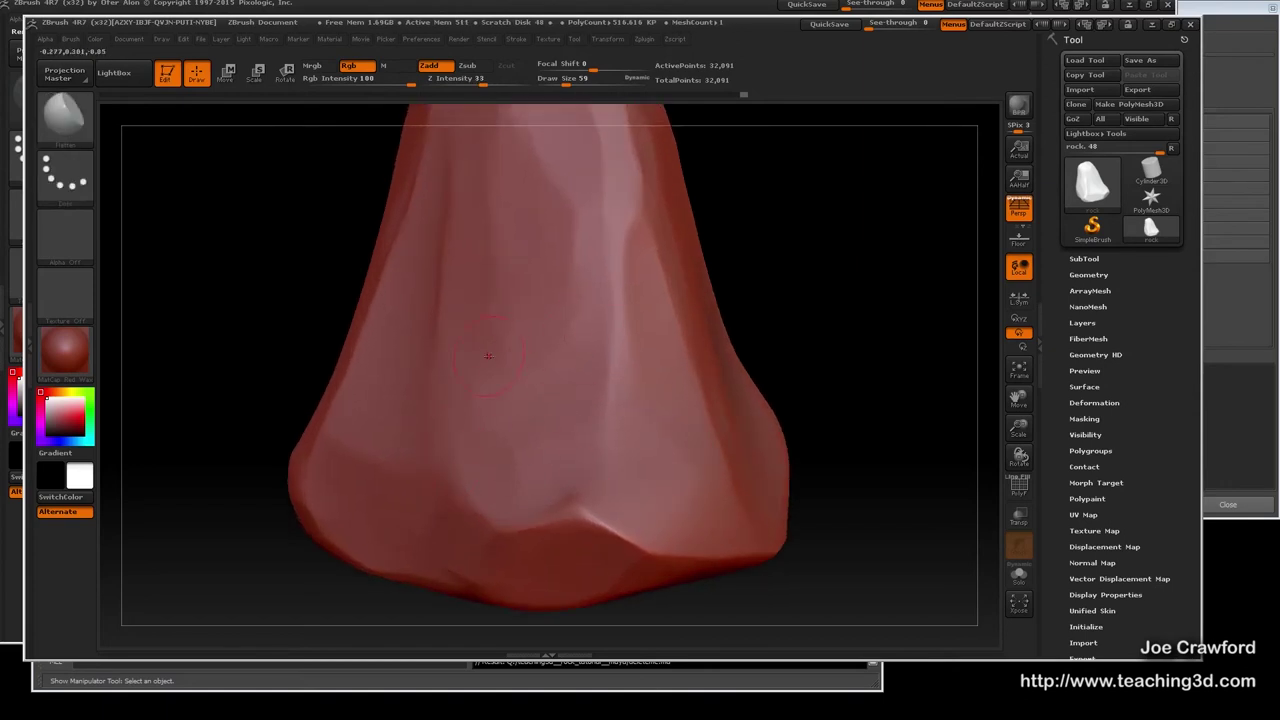
ctrl+right_drag(556, 342, 530, 383)
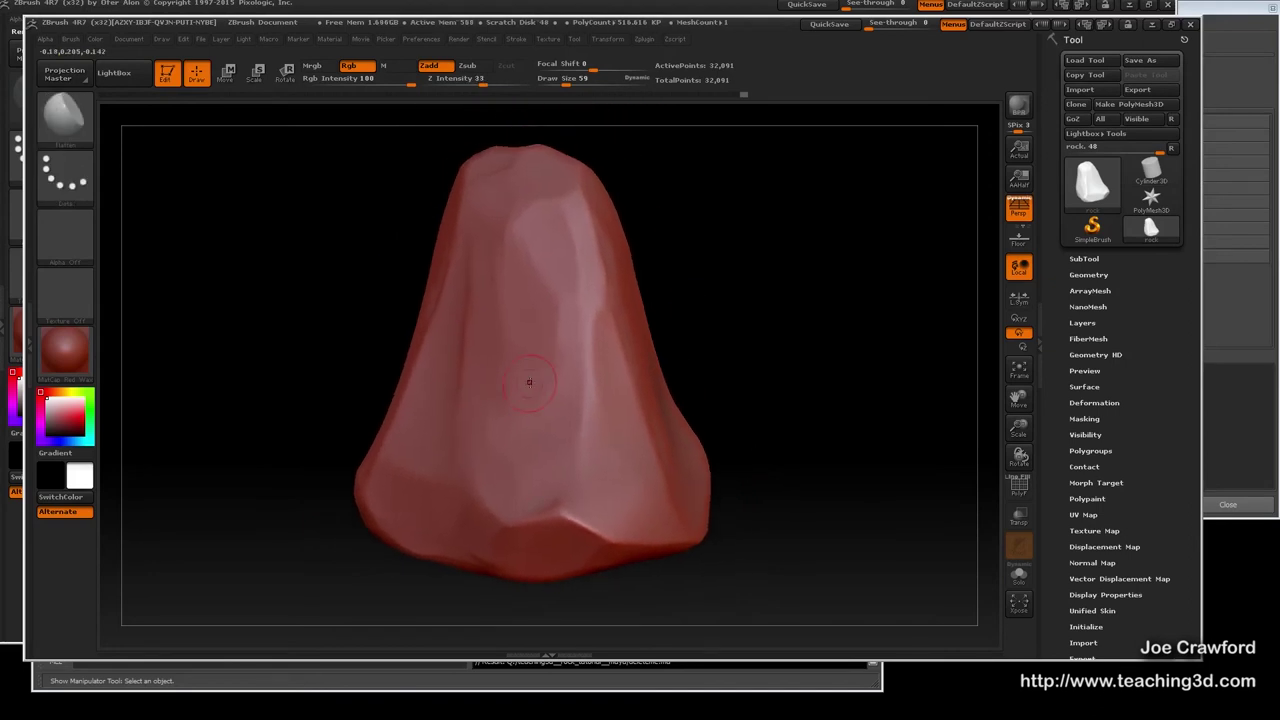
Switch to the Crumple brush and enlarge its draw size to 698.
click(60, 130)
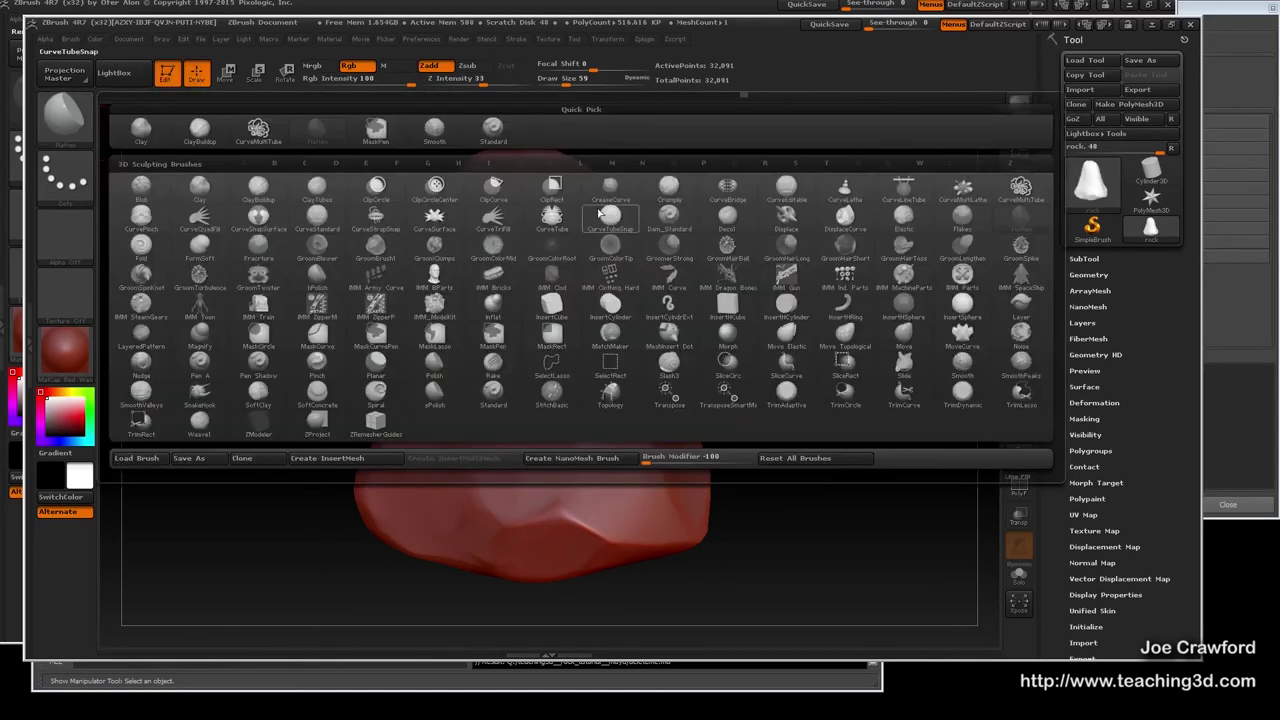
click(669, 192)
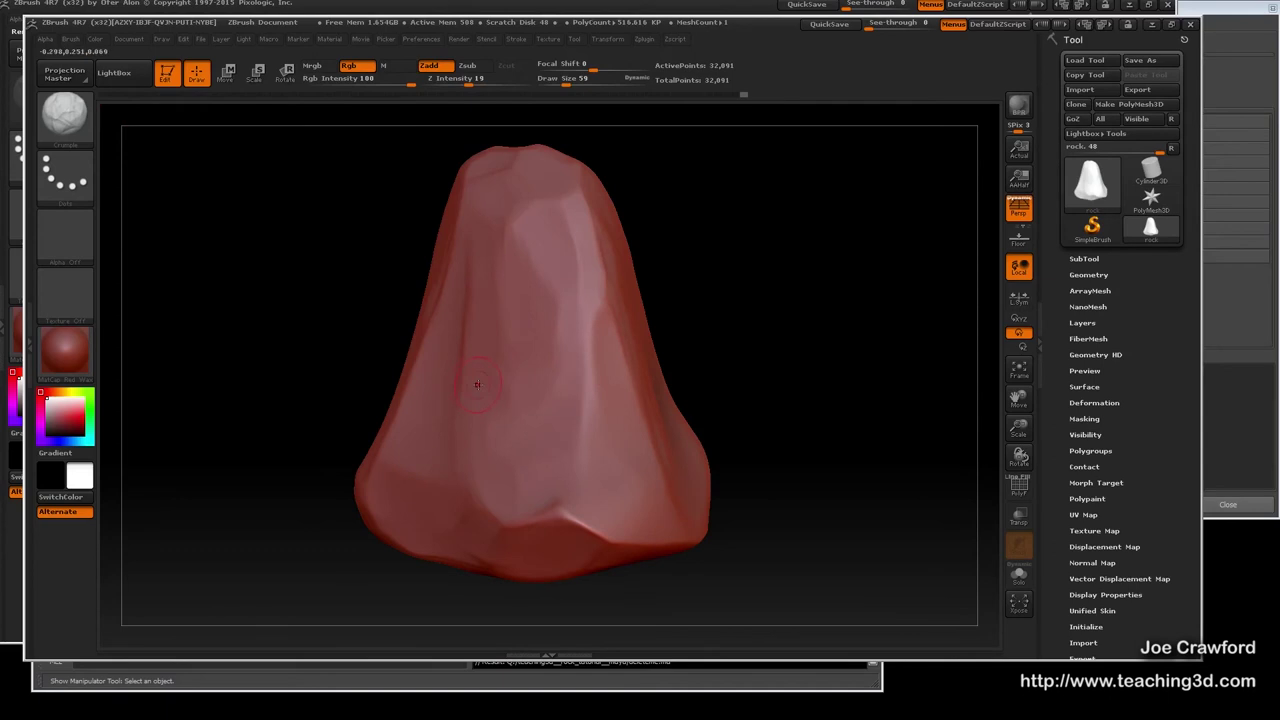
right_click(486, 395)
drag(486, 395, 521, 394)
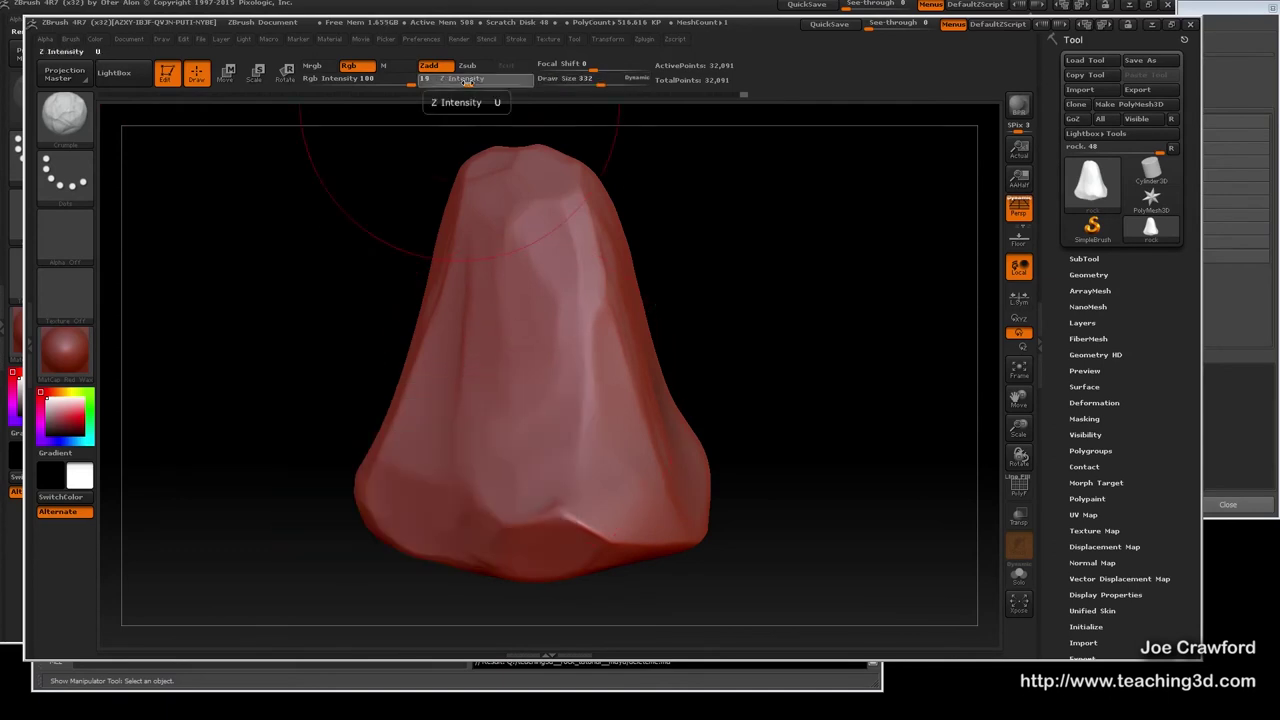
key(space)
drag(556, 440, 600, 445)
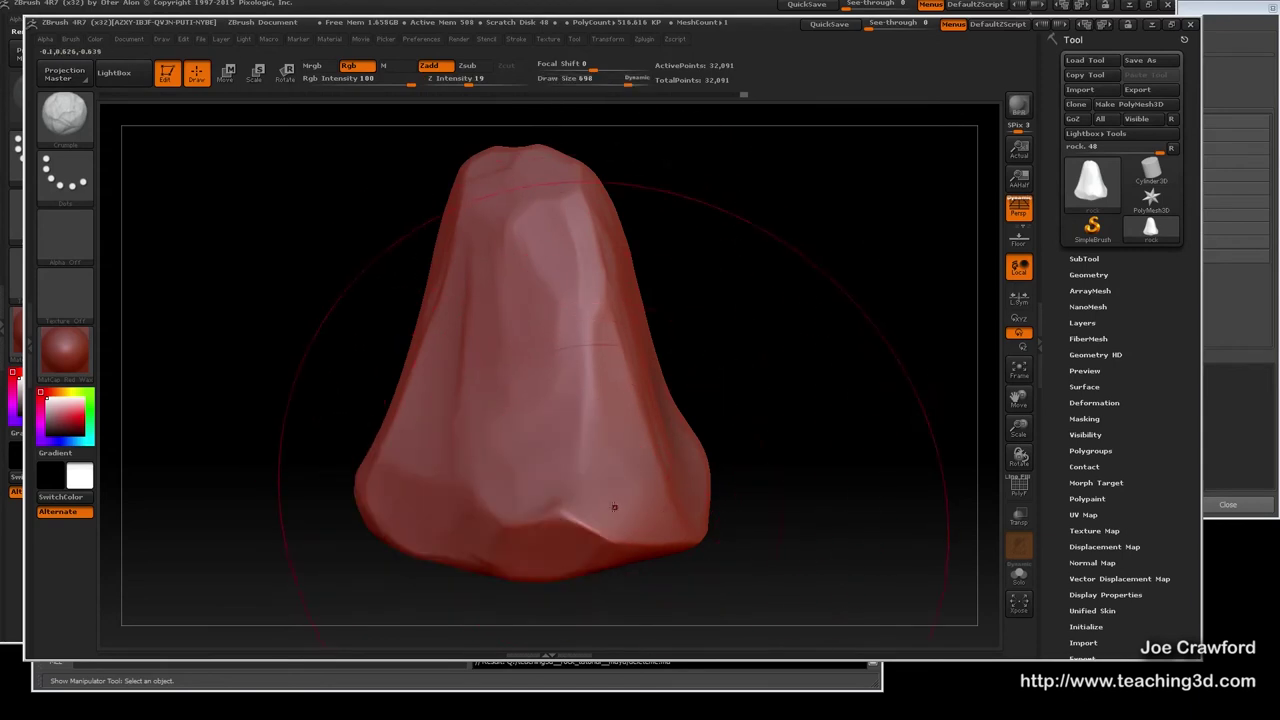
Crumple the rock's front face from the base to the top at Z Intensity 19.
drag(615, 492, 618, 502)
drag(436, 474, 449, 489)
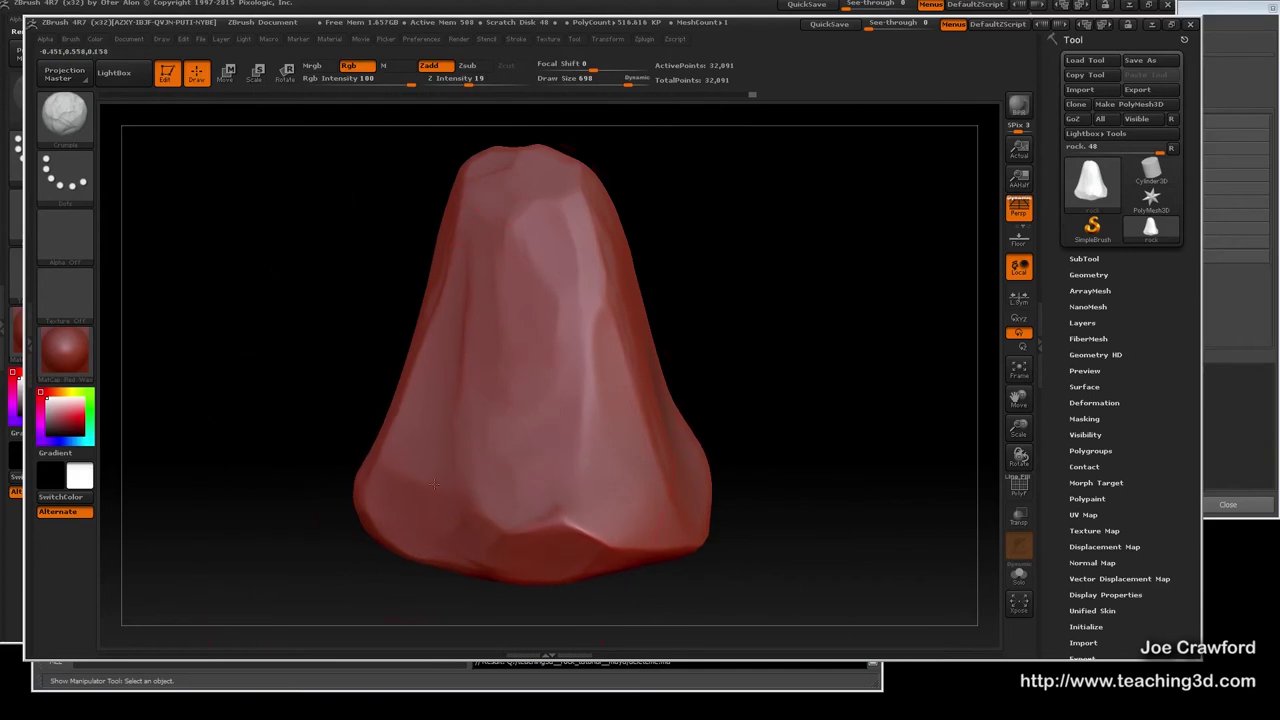
drag(504, 373, 497, 430)
mouse_move(591, 486)
mouse_down()
mouse_move(588, 316)
mouse_move(556, 244)
mouse_move(520, 208)
mouse_move(524, 180)
mouse_up()
mouse_move(538, 394)
mouse_down()
mouse_move(540, 420)
mouse_move(596, 418)
mouse_move(570, 432)
mouse_up()
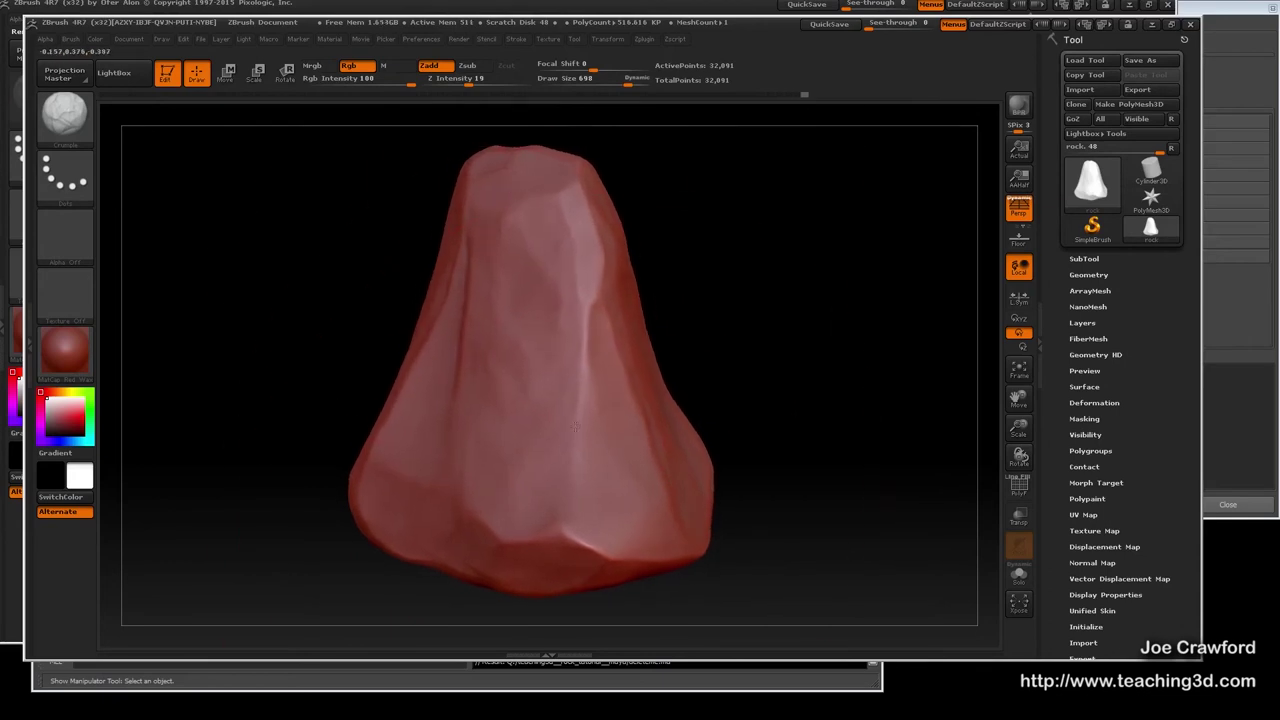
Change the brush stroke to Color Spray and crumple the rock's other side faces.
mouse_move(570, 430)
right_down()
mouse_move(714, 480)
mouse_move(629, 498)
right_up()
key(space)
mouse_move(572, 483)
mouse_down()
mouse_move(618, 488)
mouse_move(591, 517)
mouse_move(629, 429)
mouse_move(615, 450)
mouse_move(658, 253)
mouse_move(770, 400)
mouse_move(600, 360)
mouse_move(560, 400)
mouse_move(597, 508)
mouse_move(640, 465)
mouse_up()
mouse_move(718, 420)
mouse_down()
mouse_move(680, 475)
mouse_move(580, 522)
mouse_move(620, 474)
mouse_up()
mouse_move(620, 474)
right_down()
mouse_move(589, 451)
mouse_move(643, 480)
mouse_move(566, 443)
mouse_move(600, 457)
right_up()
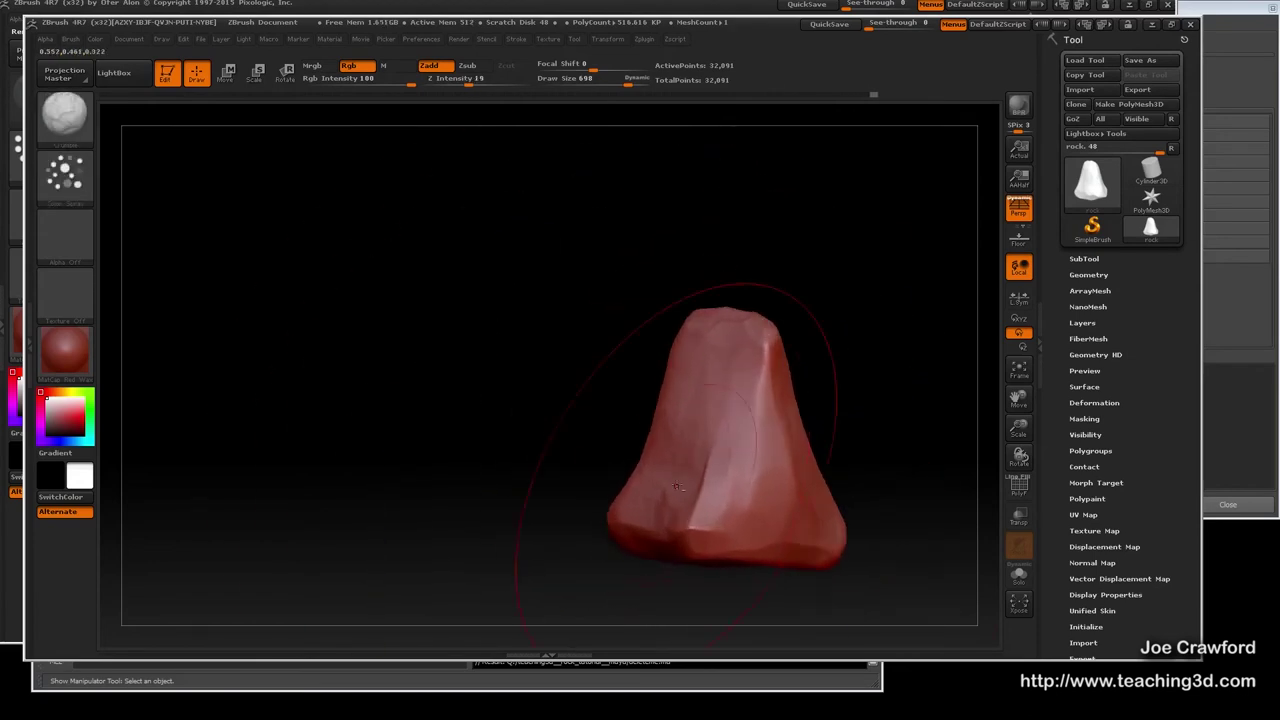
alt+right_drag(674, 483, 535, 408)
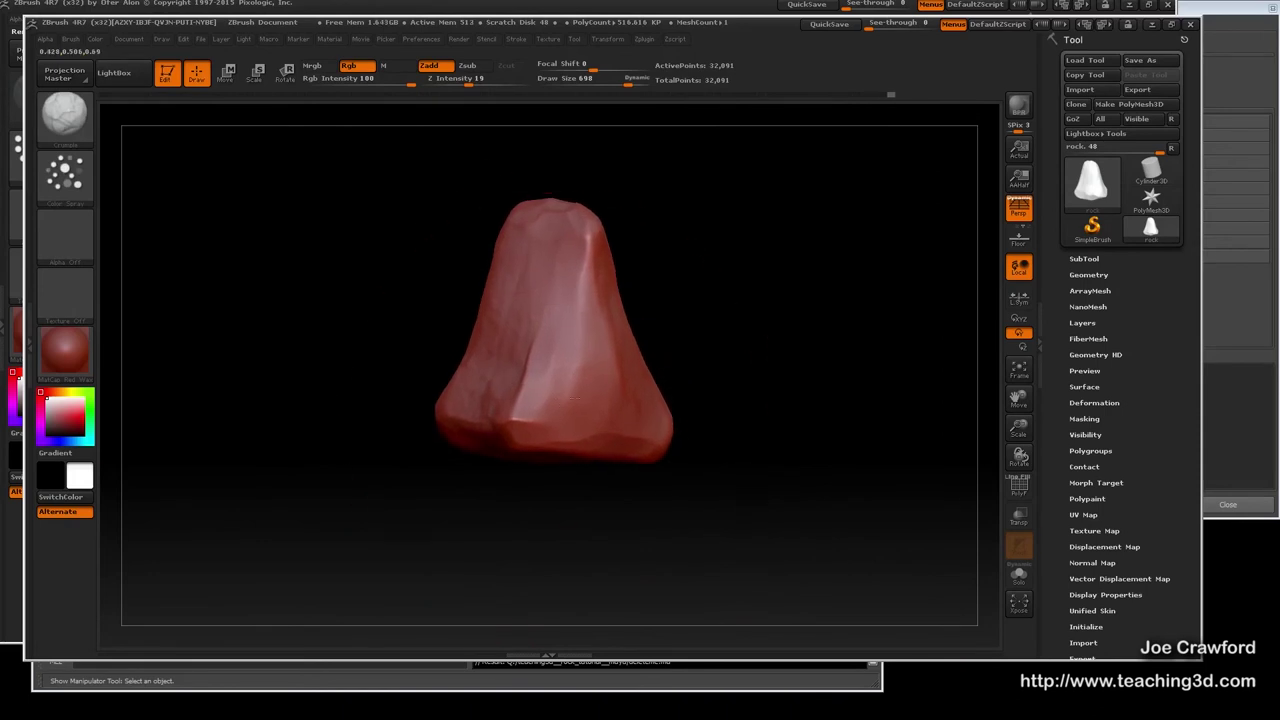
drag(546, 405, 541, 398)
Set the draw size to 238 and crumple the upper edge, the narrow side ridge and the lower faces.
key(space)
key(space)
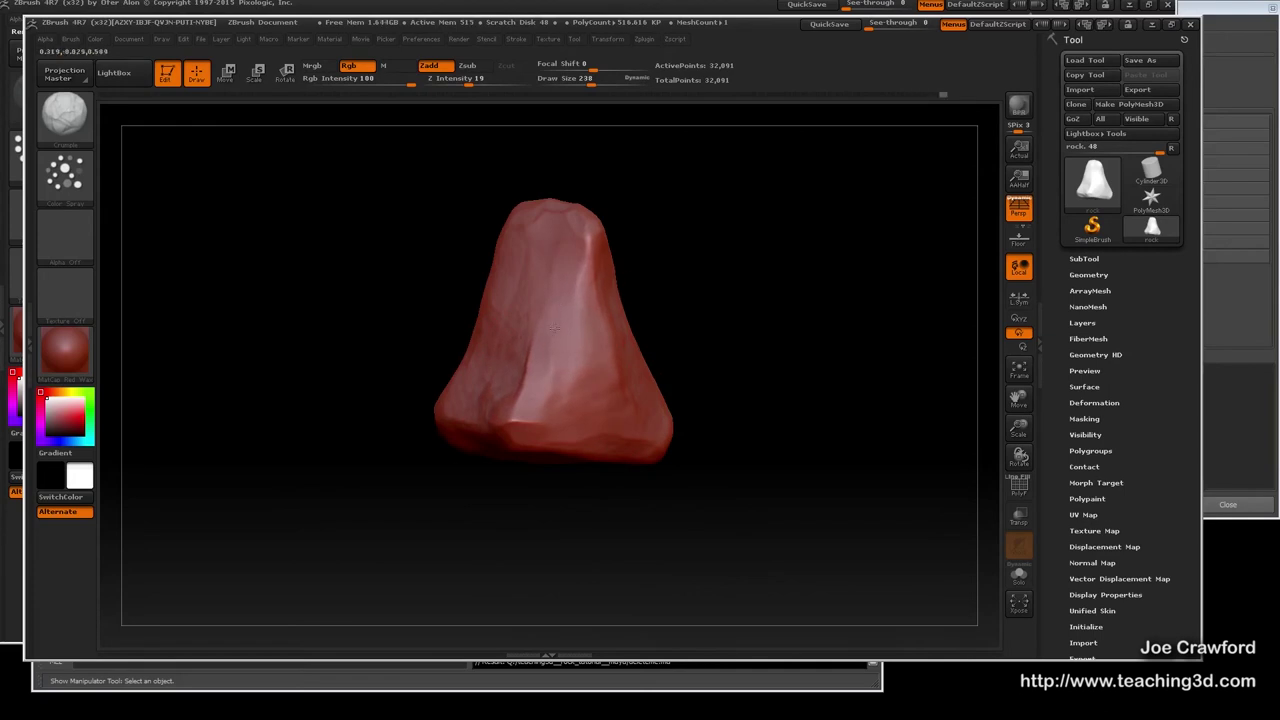
drag(594, 242, 591, 259)
right_drag(591, 260, 557, 287)
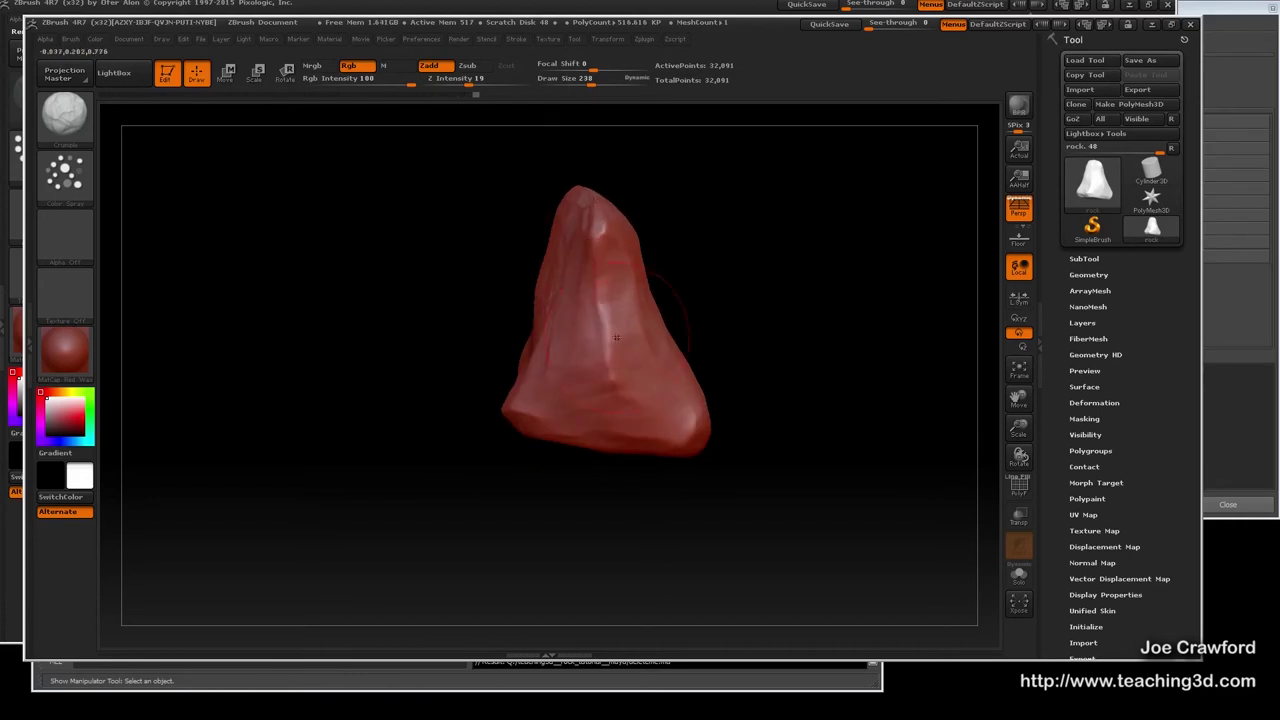
right_drag(690, 426, 595, 428)
mouse_move(658, 400)
alt+right_down()
mouse_move(490, 403)
mouse_move(571, 412)
alt+right_up()
drag(571, 412, 567, 375)
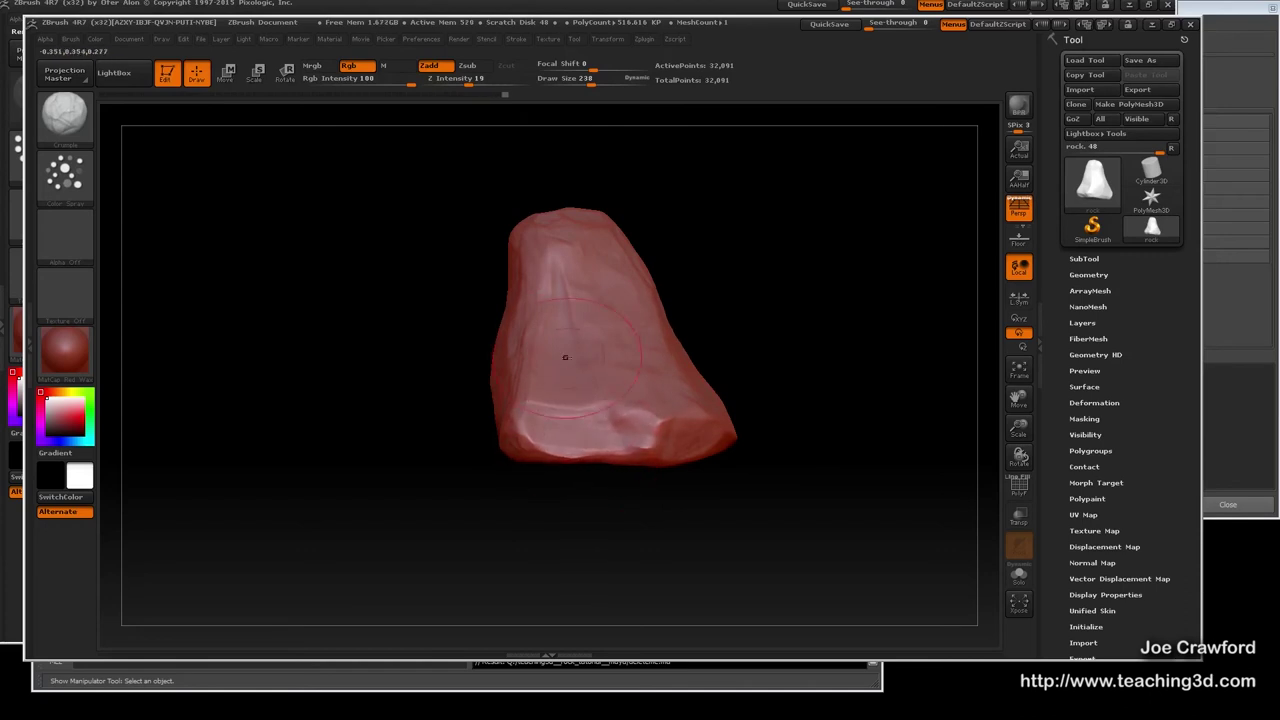
Crumple the upper front face and the narrow side of the rock.
mouse_move(604, 344)
right_down()
mouse_move(552, 350)
mouse_move(570, 401)
mouse_move(460, 364)
right_up()
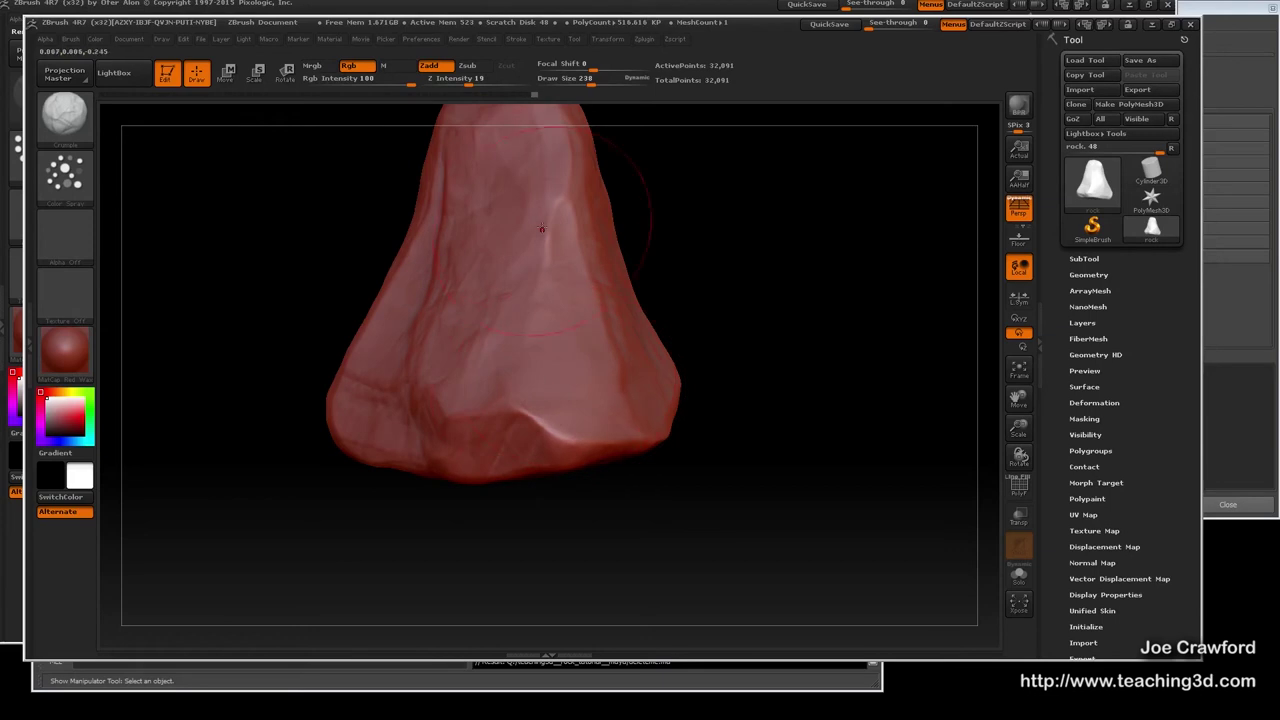
alt+right_drag(537, 201, 553, 298)
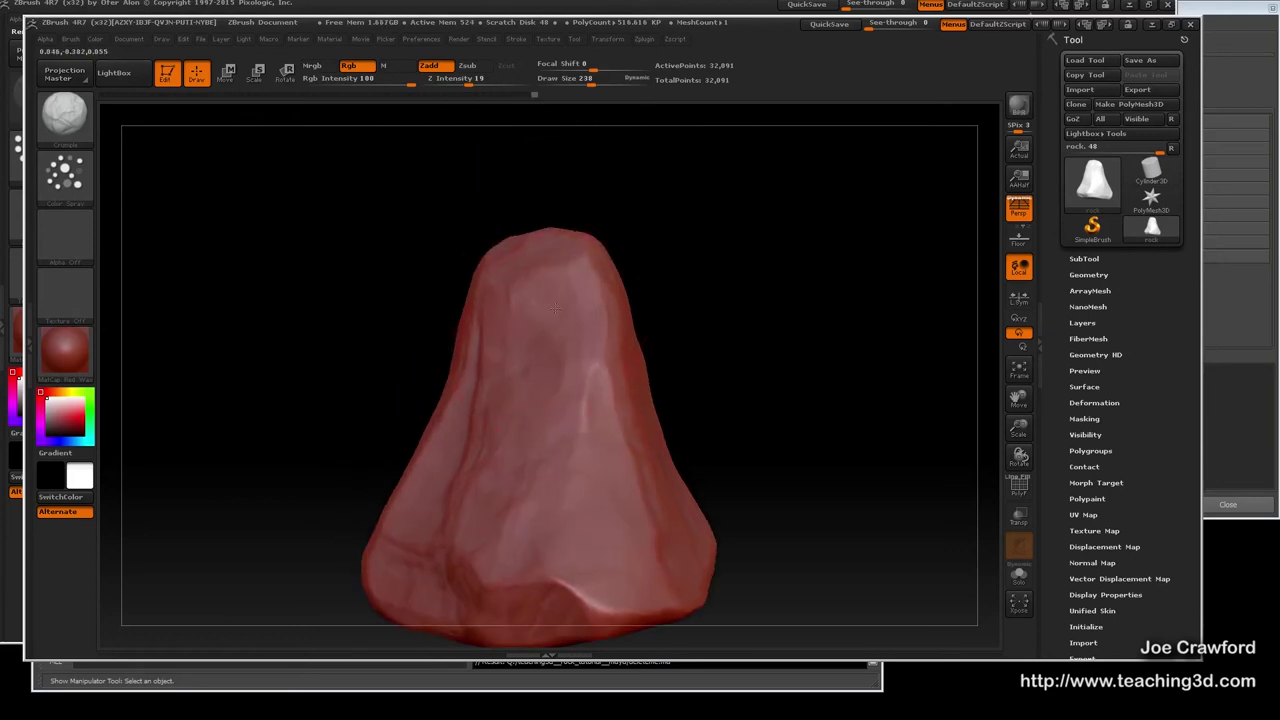
right_drag(600, 338, 553, 366)
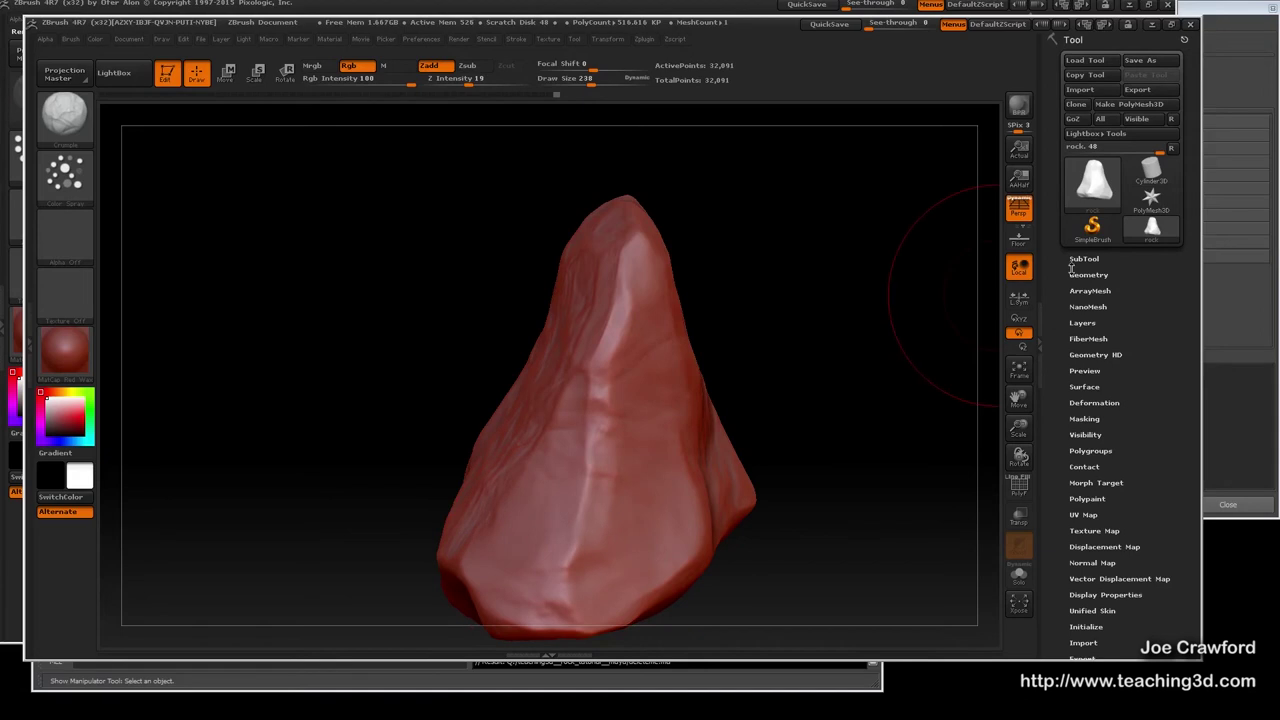
Set the DynaMesh resolution to 400 in the geometry settings and remesh the rock.
click(1079, 273)
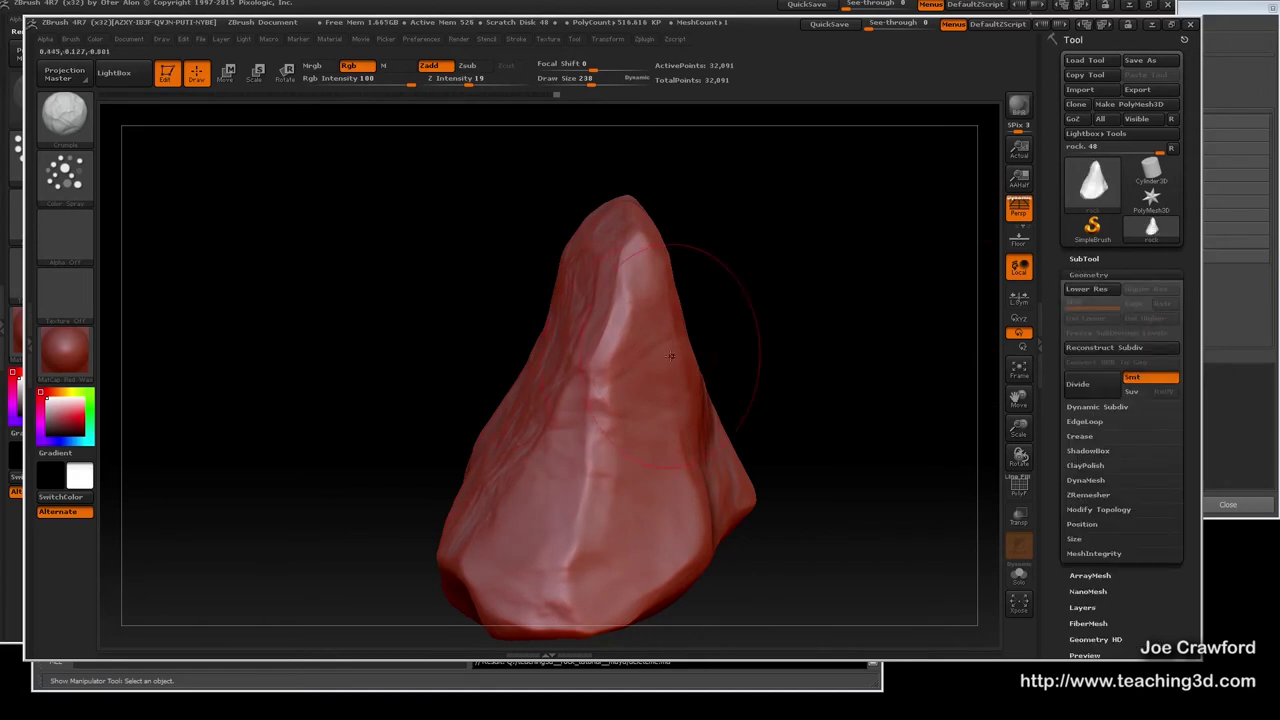
click(1082, 481)
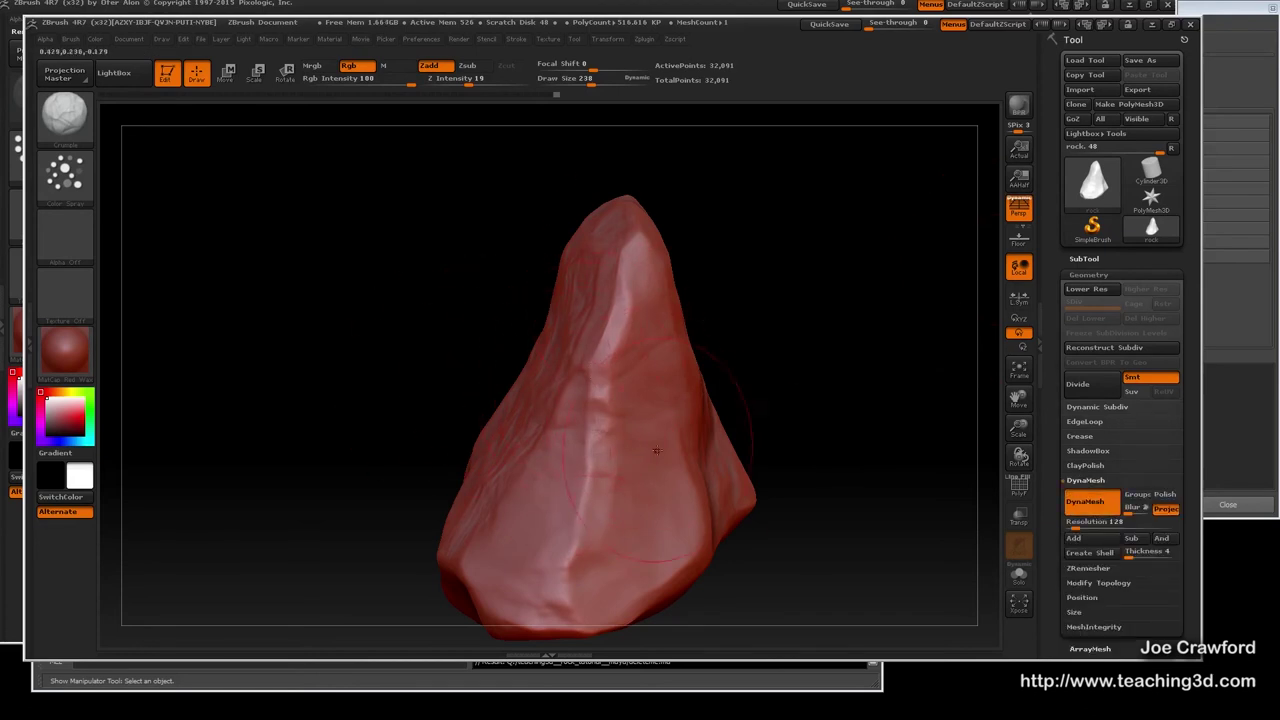
mouse_move(432, 426)
mouse_down()
mouse_move(603, 423)
mouse_move(614, 406)
mouse_up()
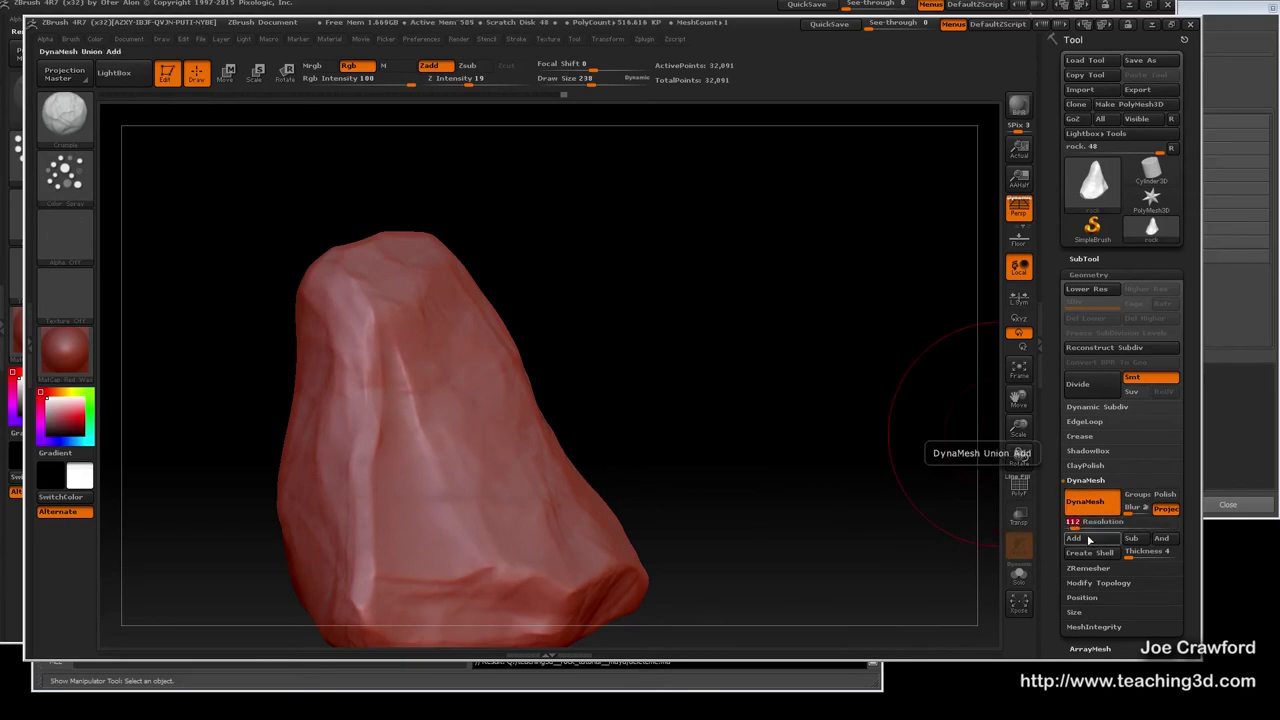
text(400)
ctrl+drag(669, 222, 731, 281)
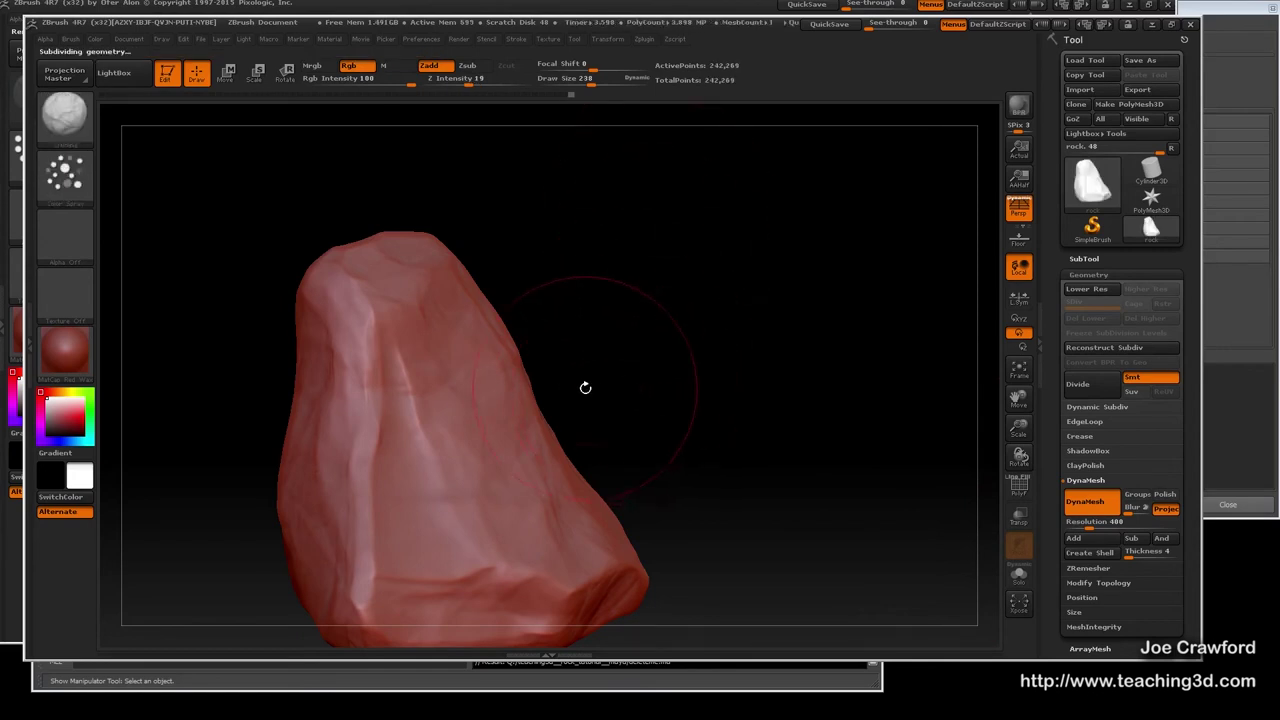
Display the wireframe to examine the remeshed rock, hide it again and inspect the opposite side.
alt+drag(577, 437, 629, 391)
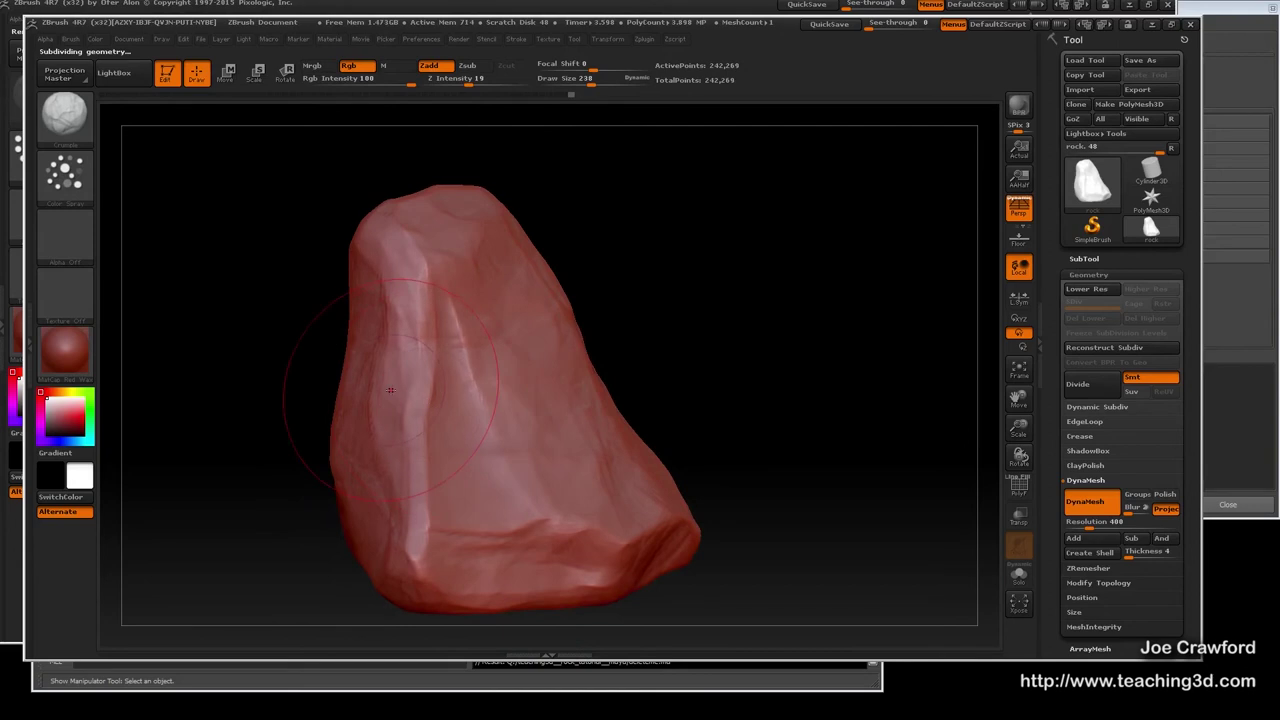
key(shift+f)
mouse_move(391, 387)
ctrl+right_down()
mouse_move(411, 437)
mouse_move(381, 470)
mouse_move(361, 397)
mouse_move(323, 375)
mouse_move(380, 399)
mouse_move(442, 392)
ctrl+right_up()
key(shift+f)
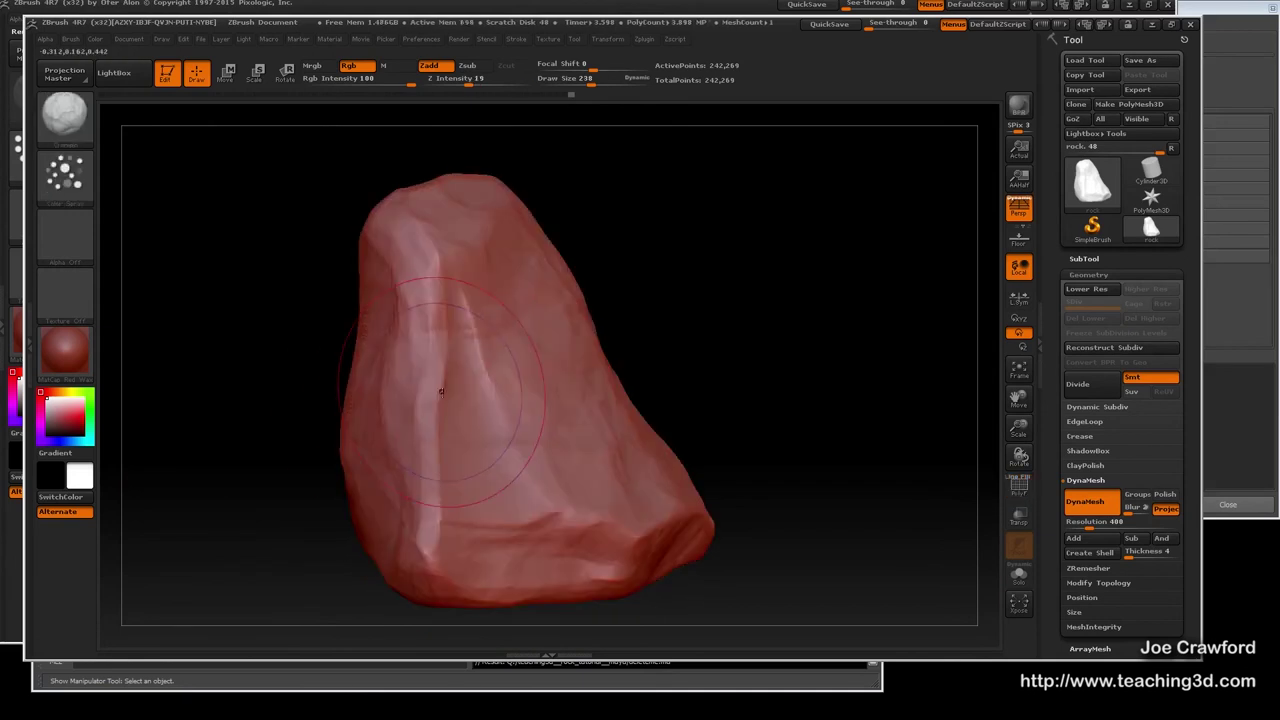
mouse_move(606, 414)
right_down()
mouse_move(558, 412)
mouse_move(562, 357)
right_up()
drag(563, 357, 390, 336)
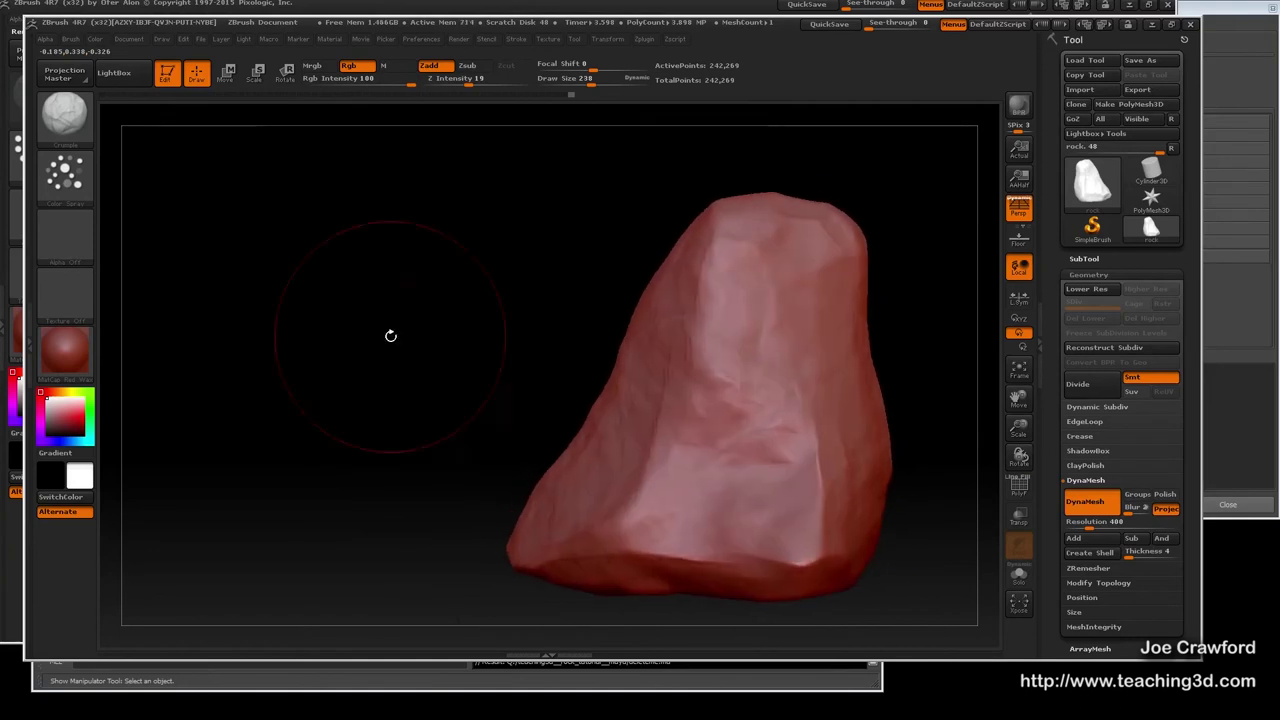
Turn off DynaMesh and divide the rock twice to build three subdivision levels.
click(66, 120)
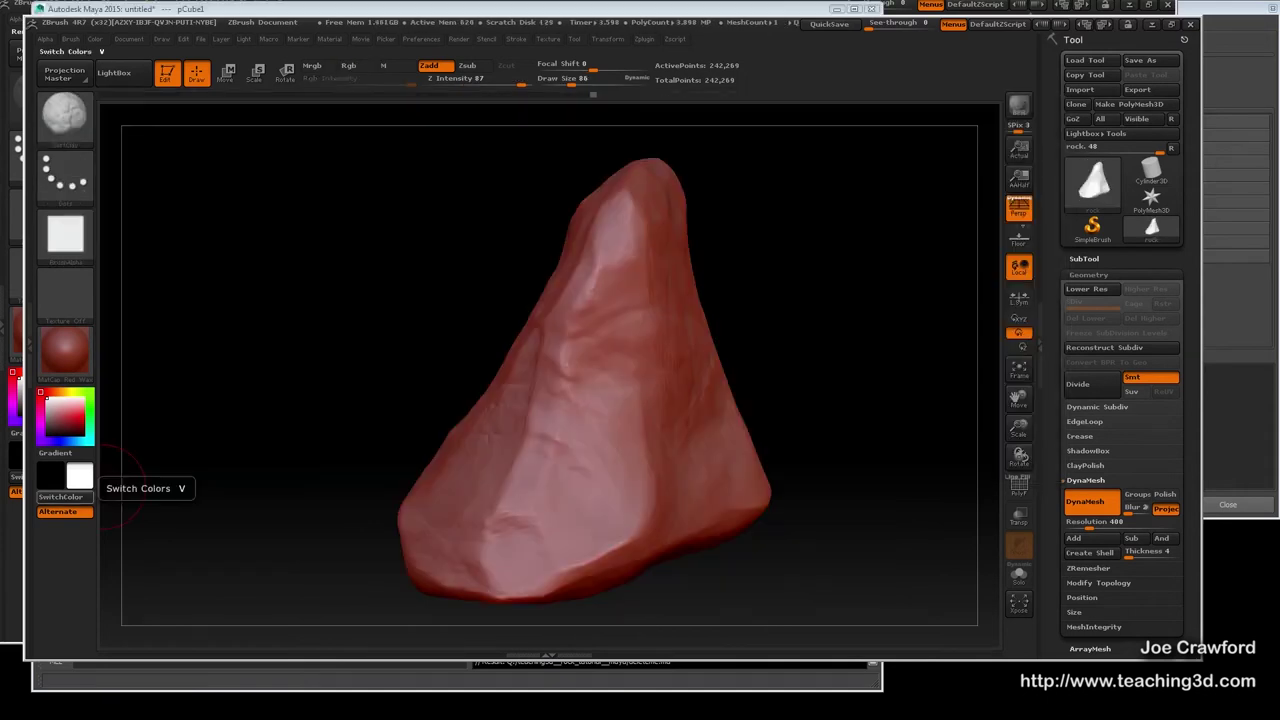
mouse_move(607, 433)
right_down()
mouse_move(572, 428)
mouse_move(604, 425)
right_up()
click(1085, 510)
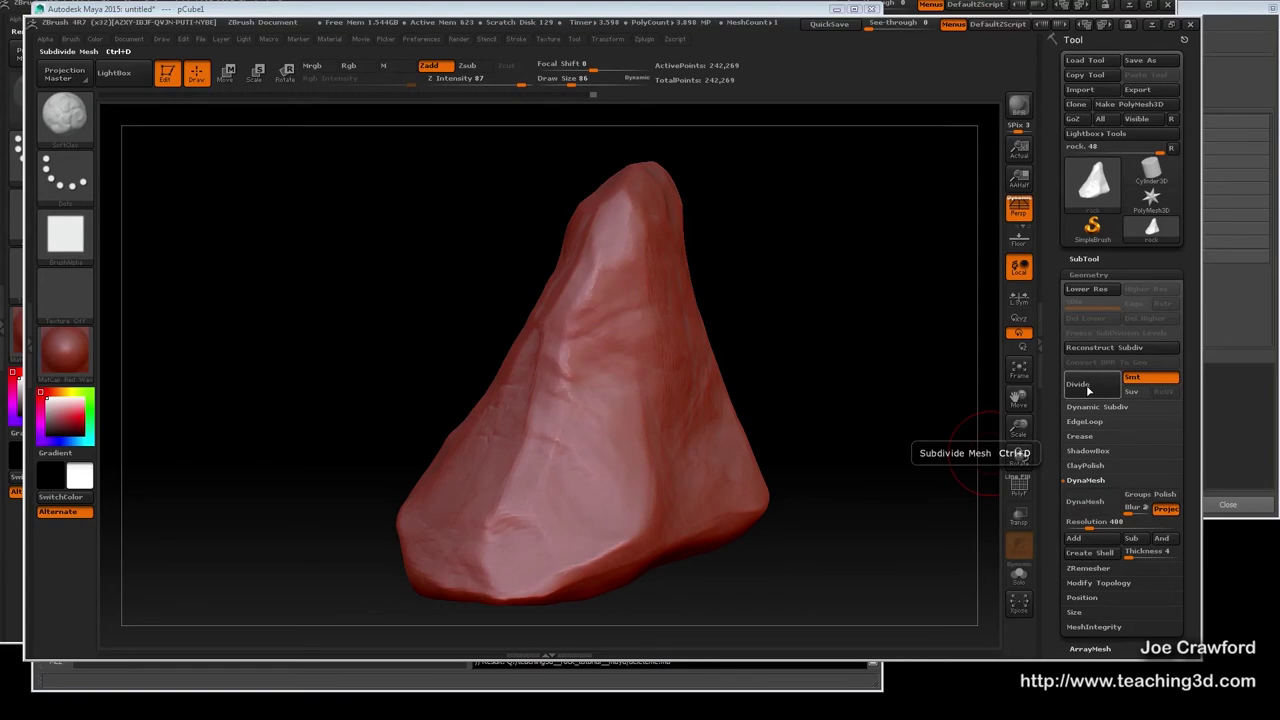
click(1088, 388)
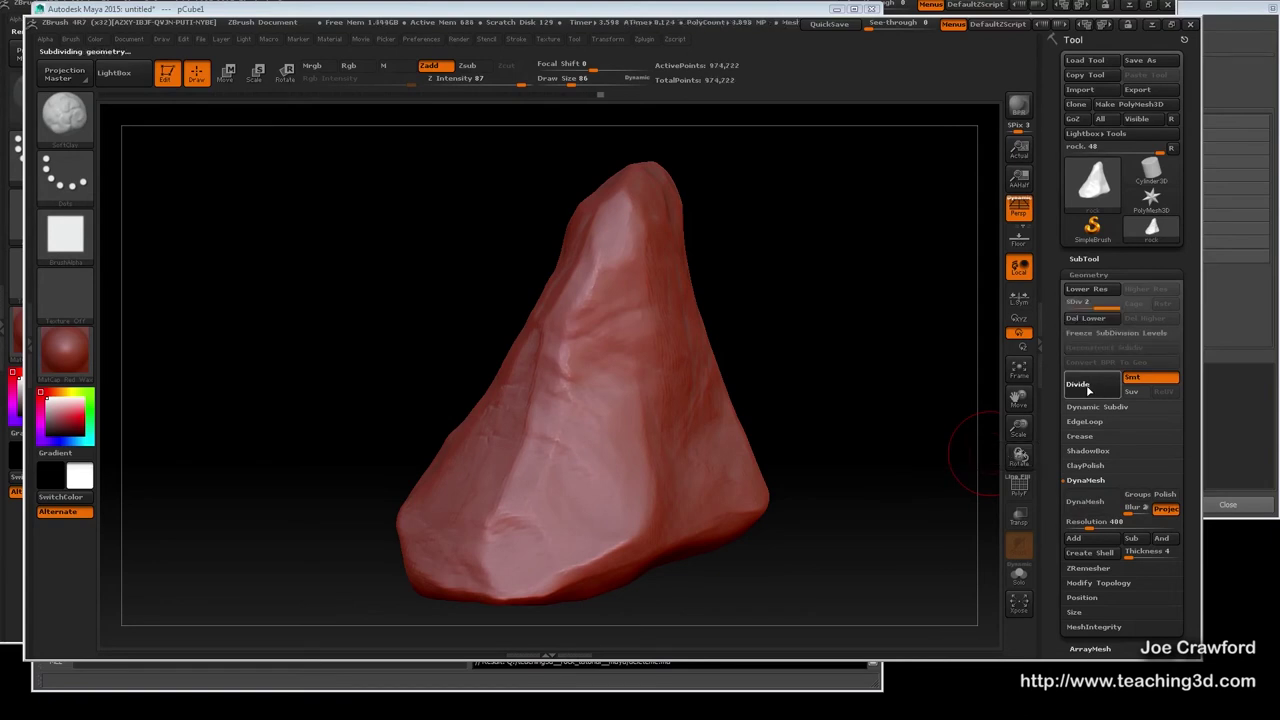
click(1088, 388)
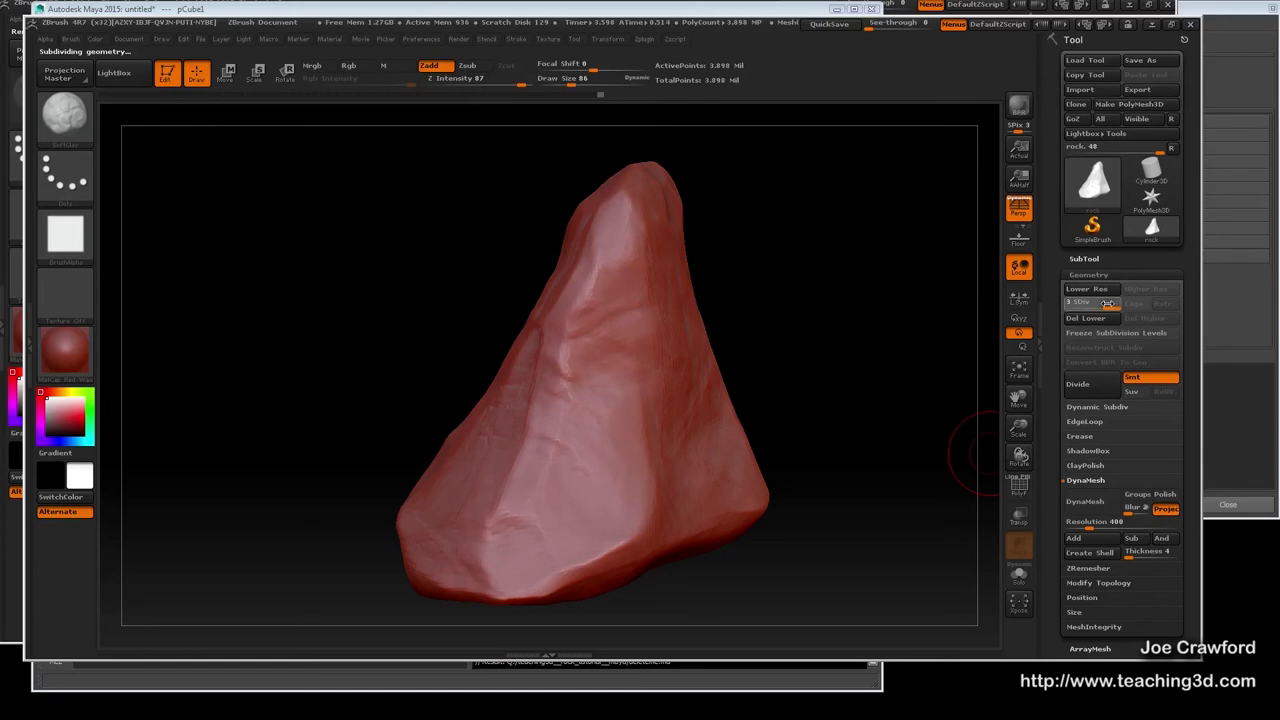
Apply a slight Noise deformation to the whole rock at subdivision level 1.
drag(1071, 305, 1068, 305)
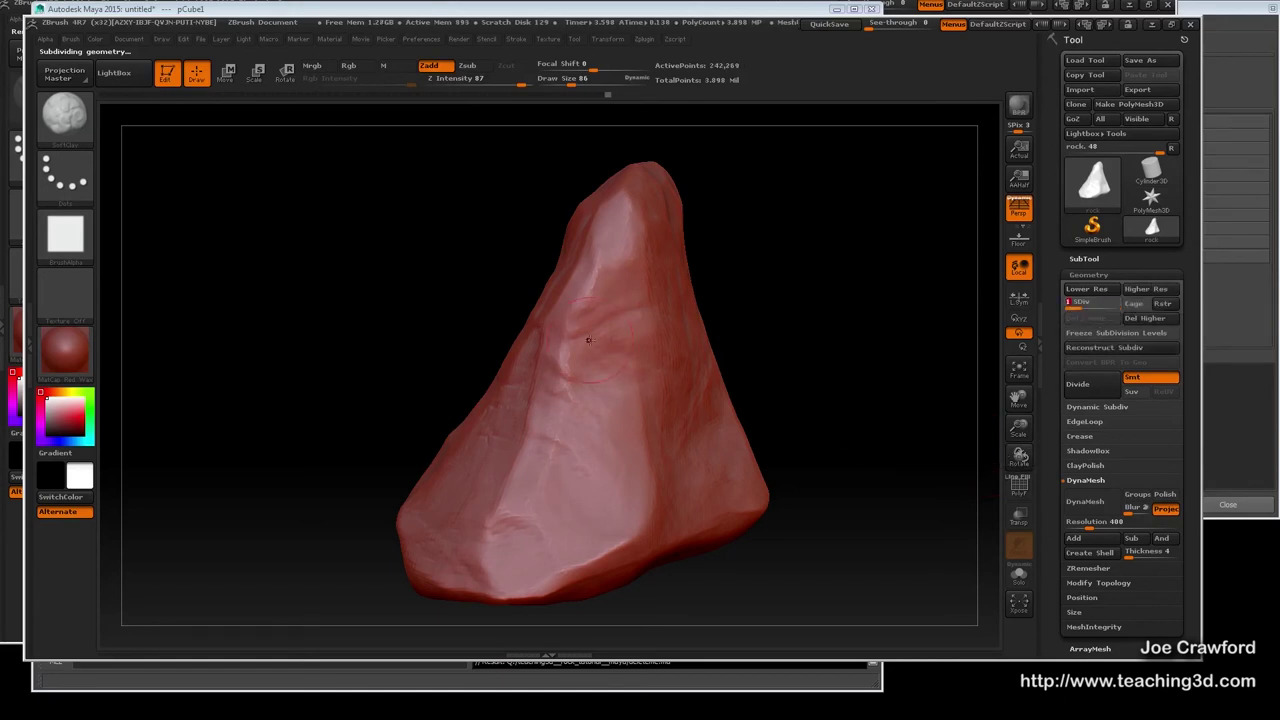
drag(1056, 604, 1050, 469)
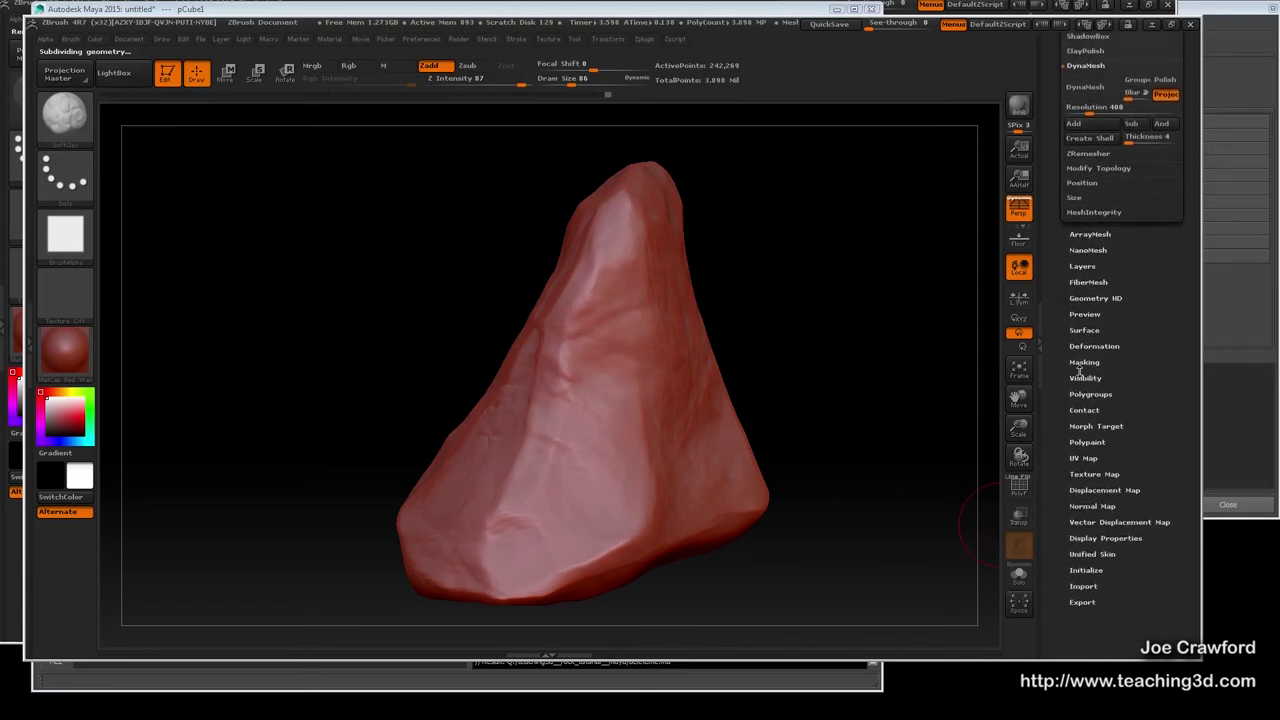
click(1084, 346)
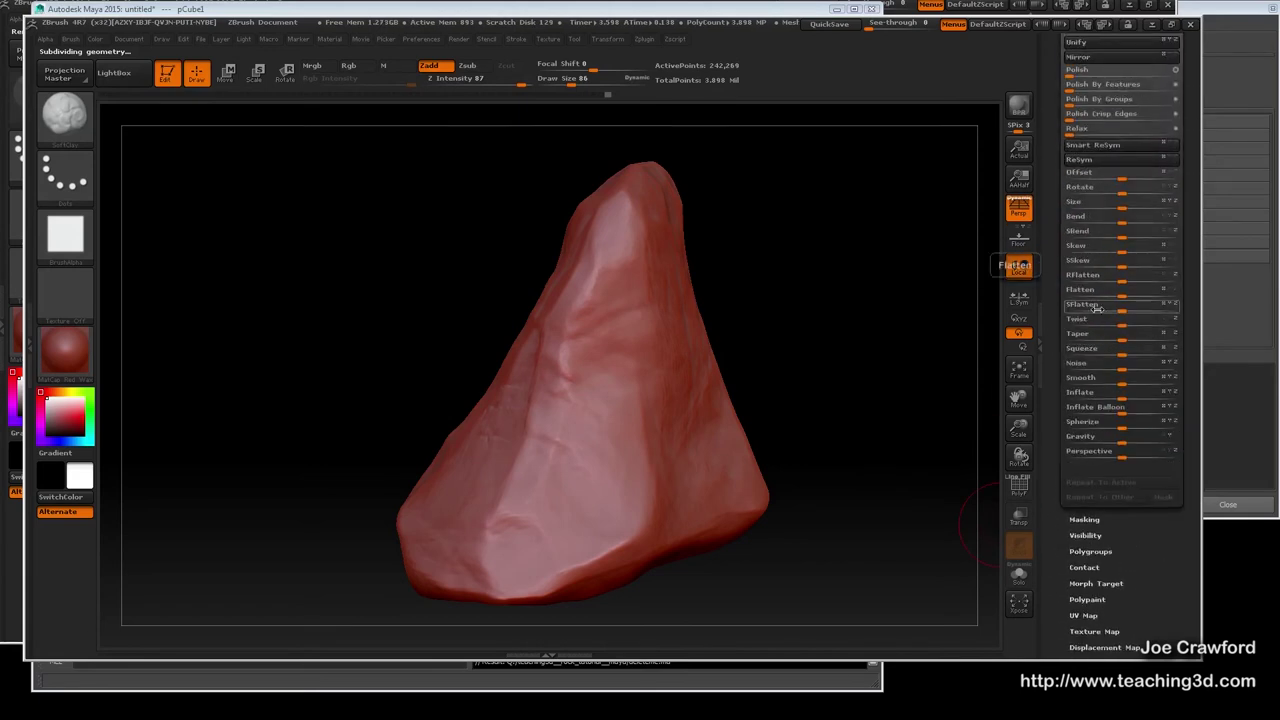
drag(1122, 370, 1127, 372)
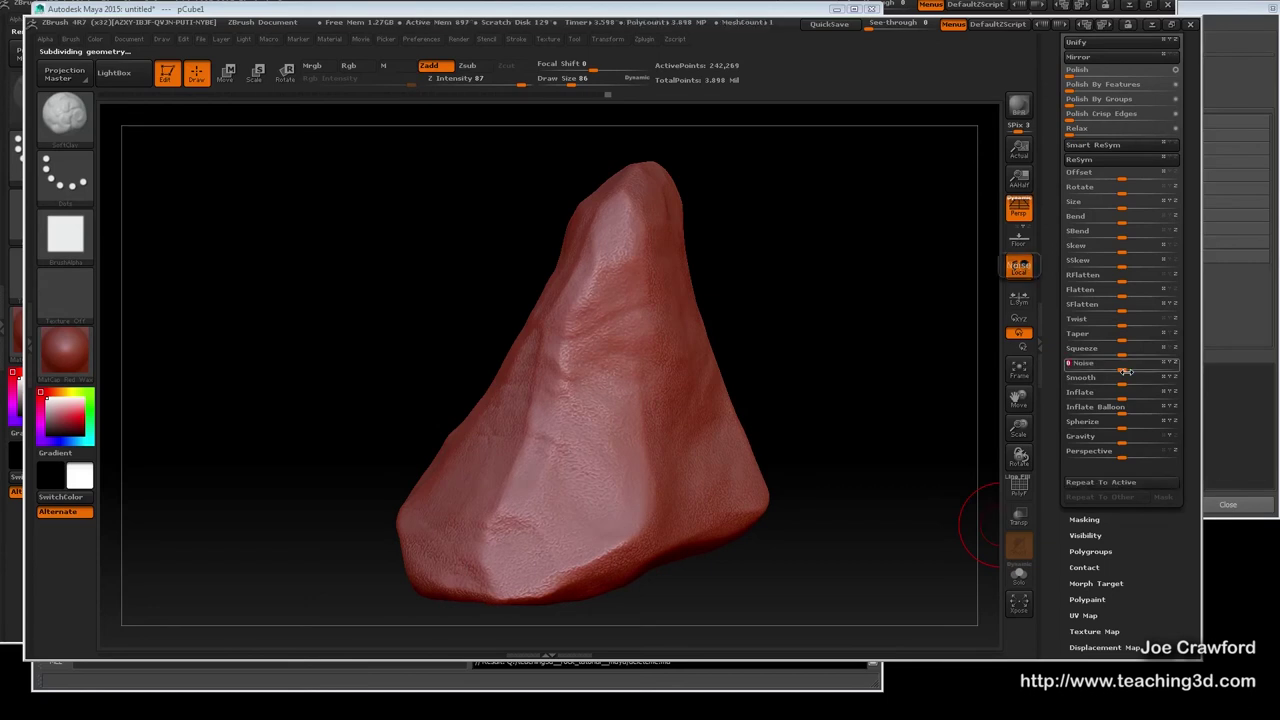
Compare the rock's surface close up at subdivision levels 1 and 2, keep level 2 active and open the deformation settings.
drag(1053, 213, 1063, 392)
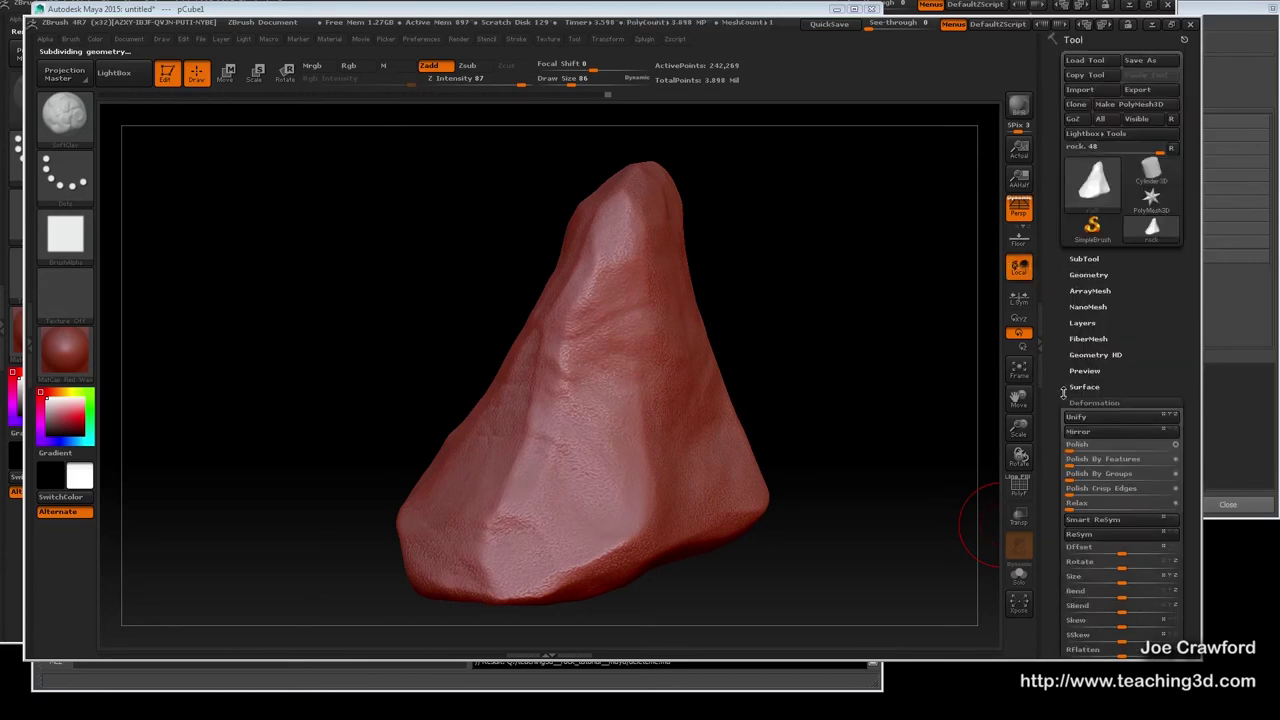
click(1087, 274)
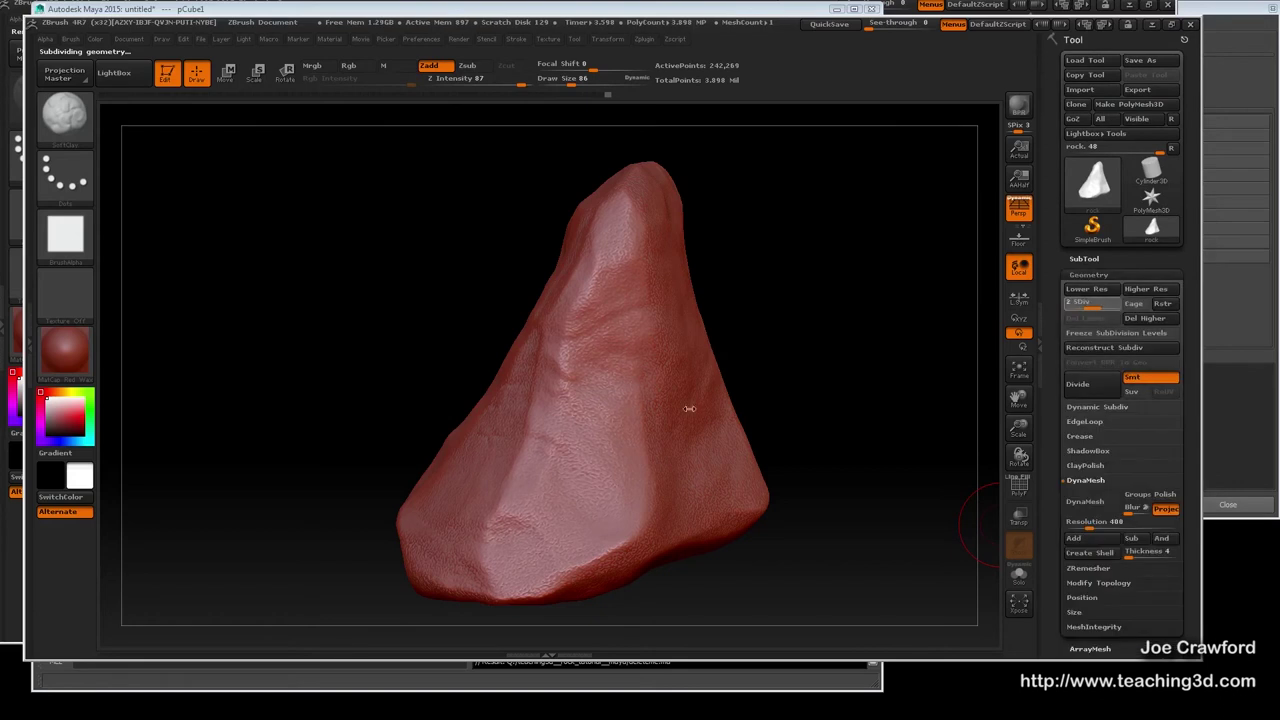
ctrl+right_drag(588, 462, 512, 407)
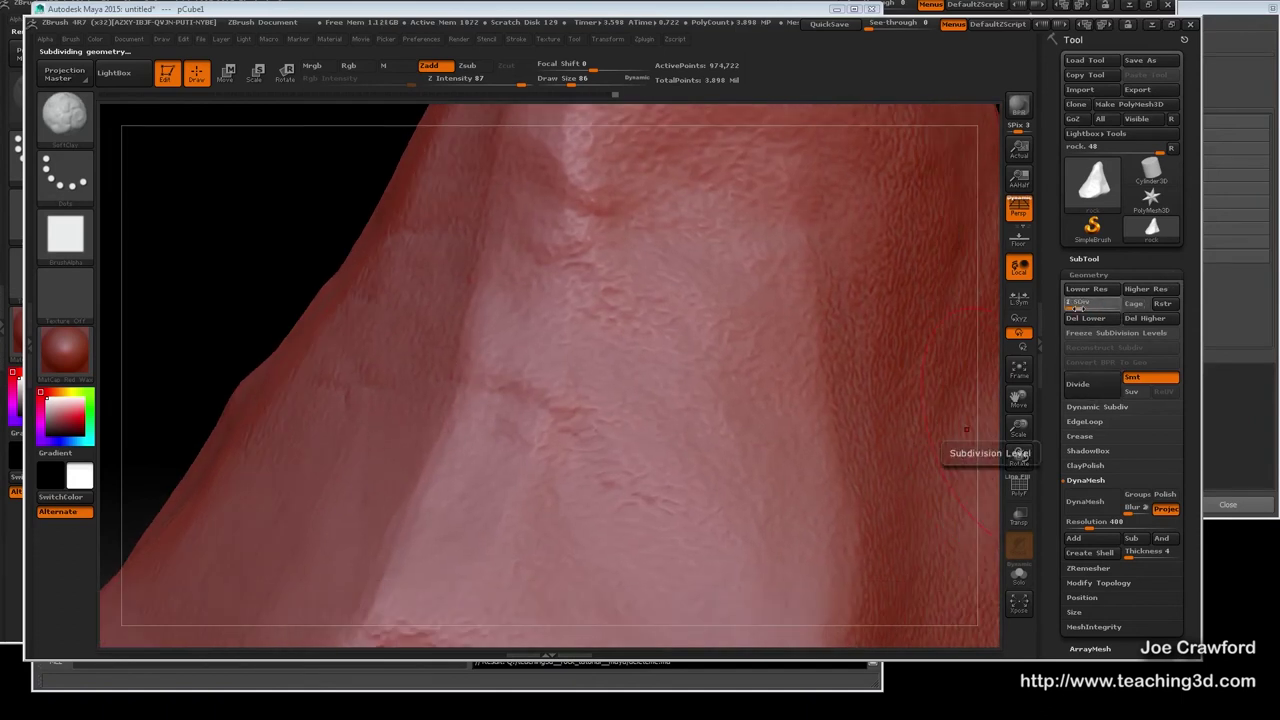
click(1071, 305)
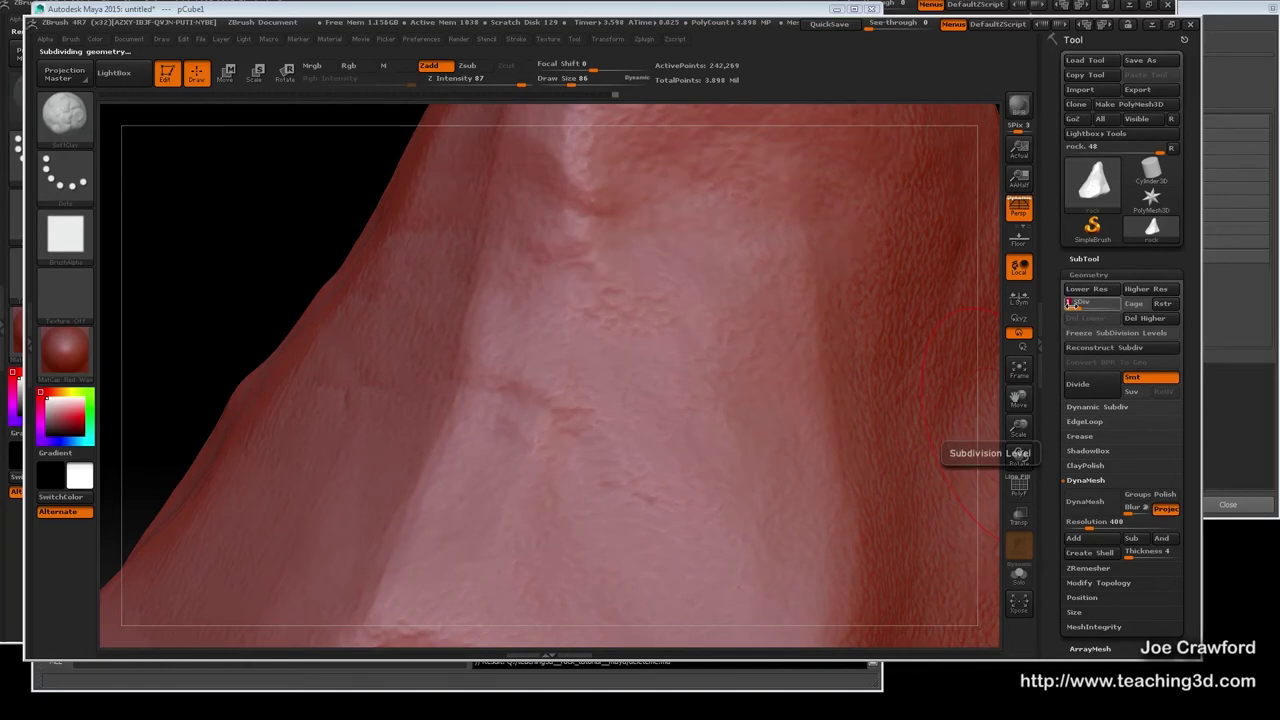
drag(1071, 305, 1100, 306)
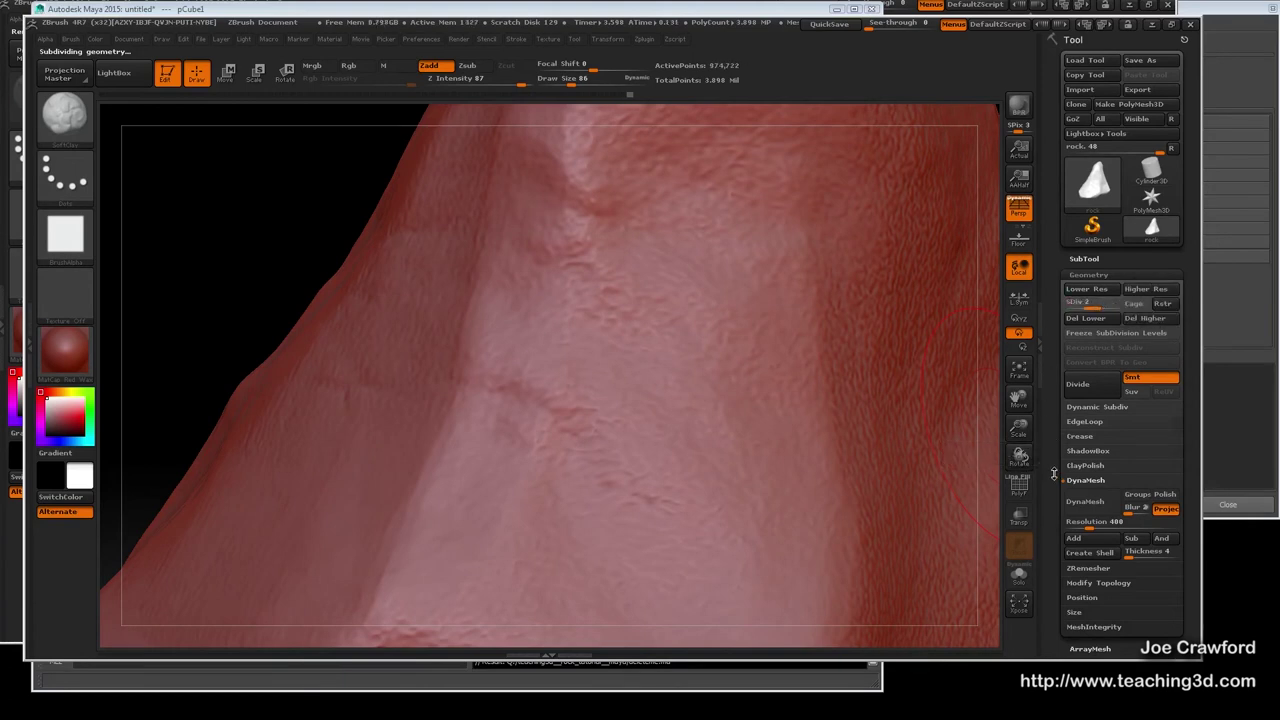
scroll(1052, 400, down, 5)
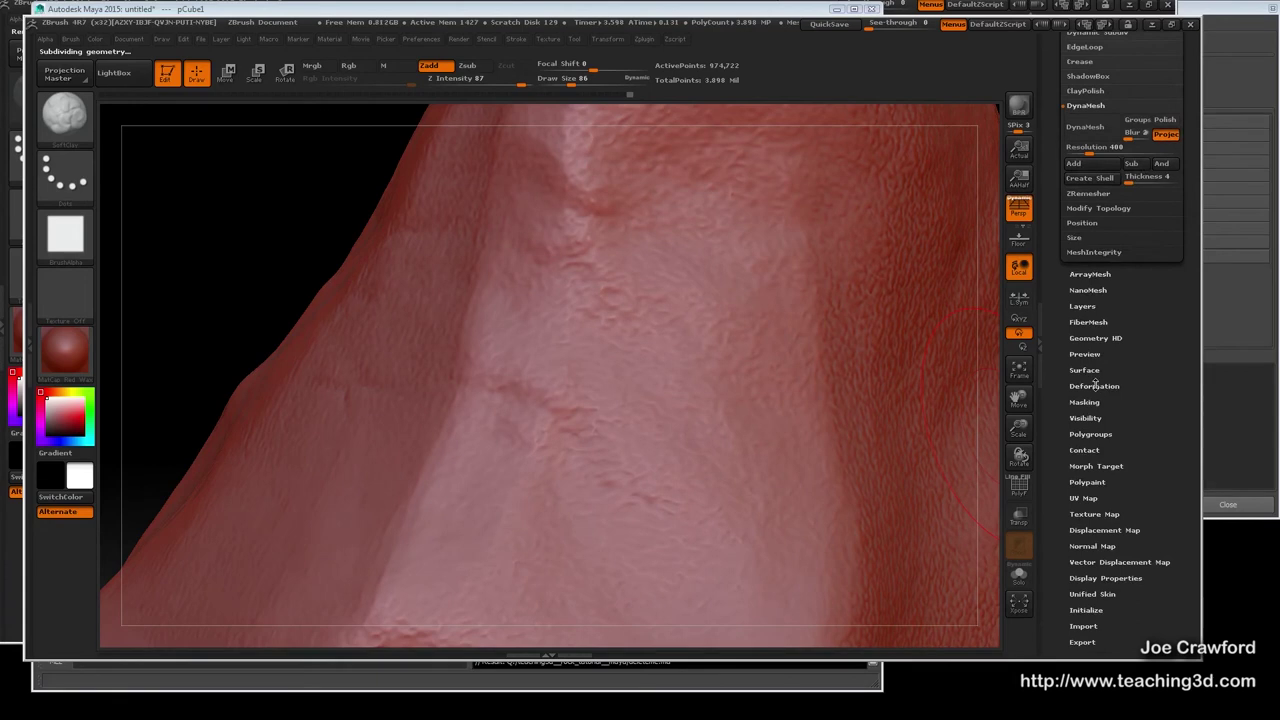
click(1094, 384)
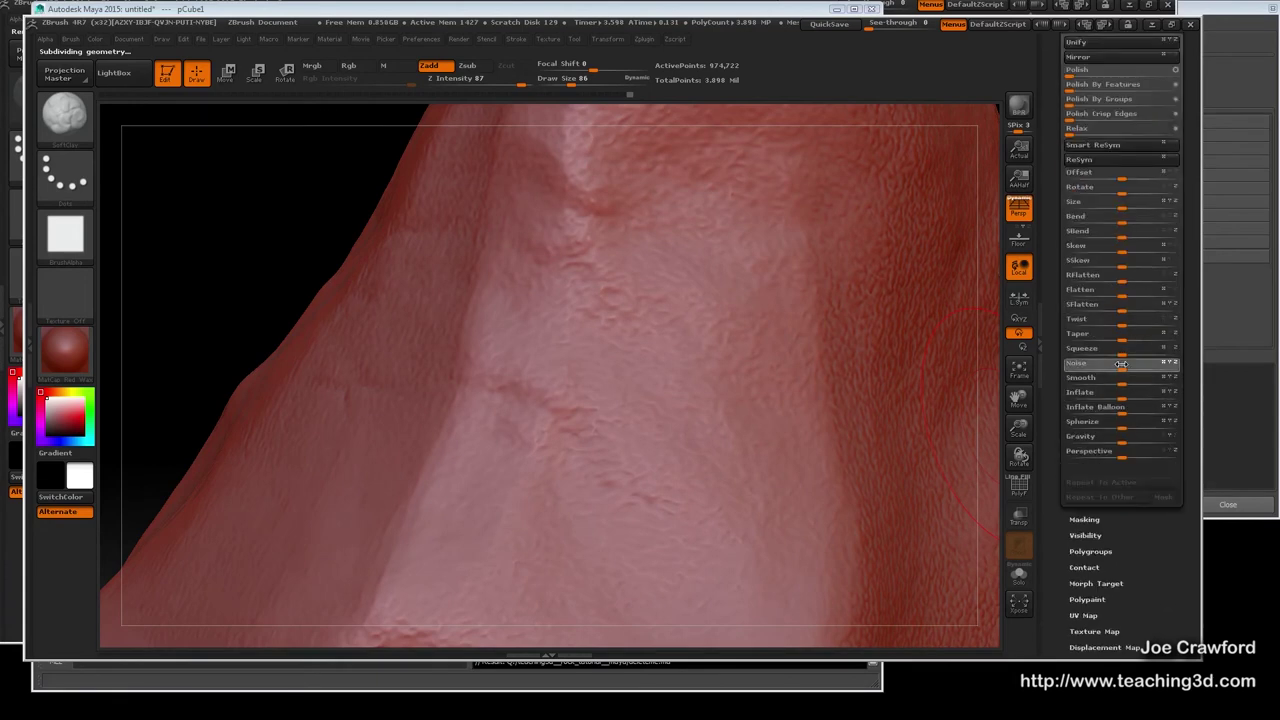
Try a Noise deformation on the rock at subdivision level 2 and undo it.
drag(1125, 365, 1124, 365)
drag(1126, 365, 1127, 365)
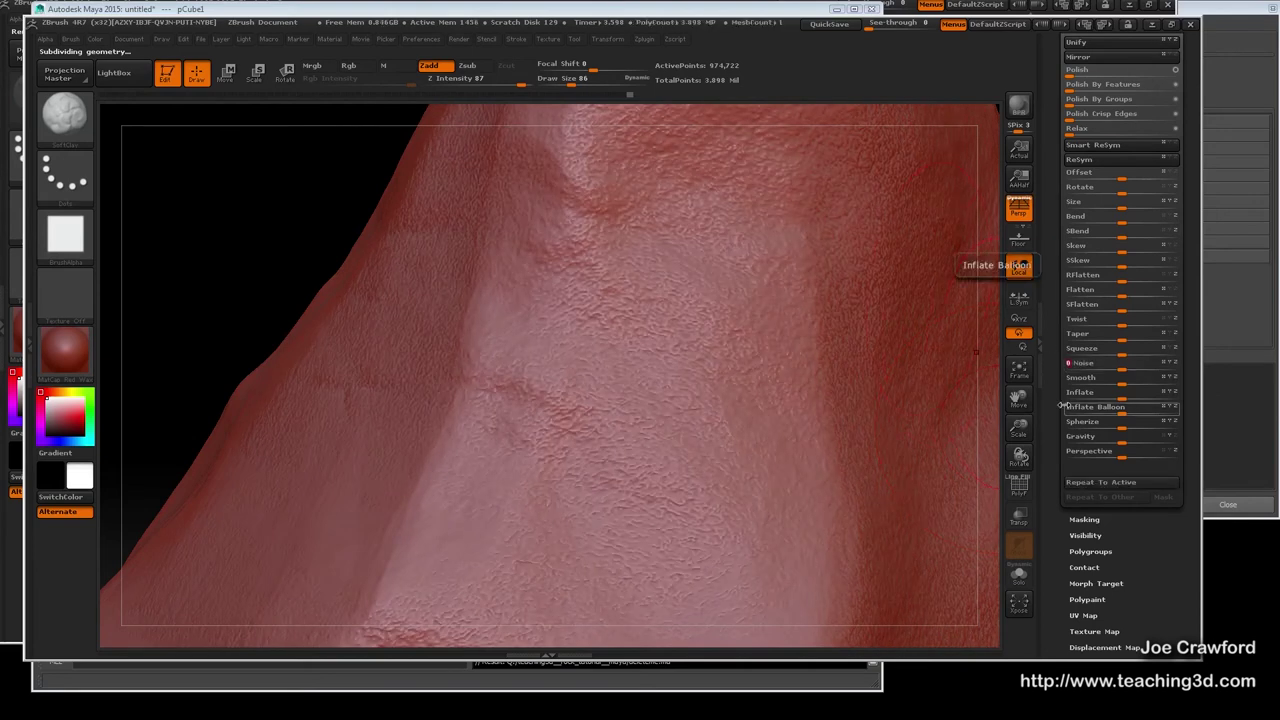
key(ctrl)
key(ctrl+z)
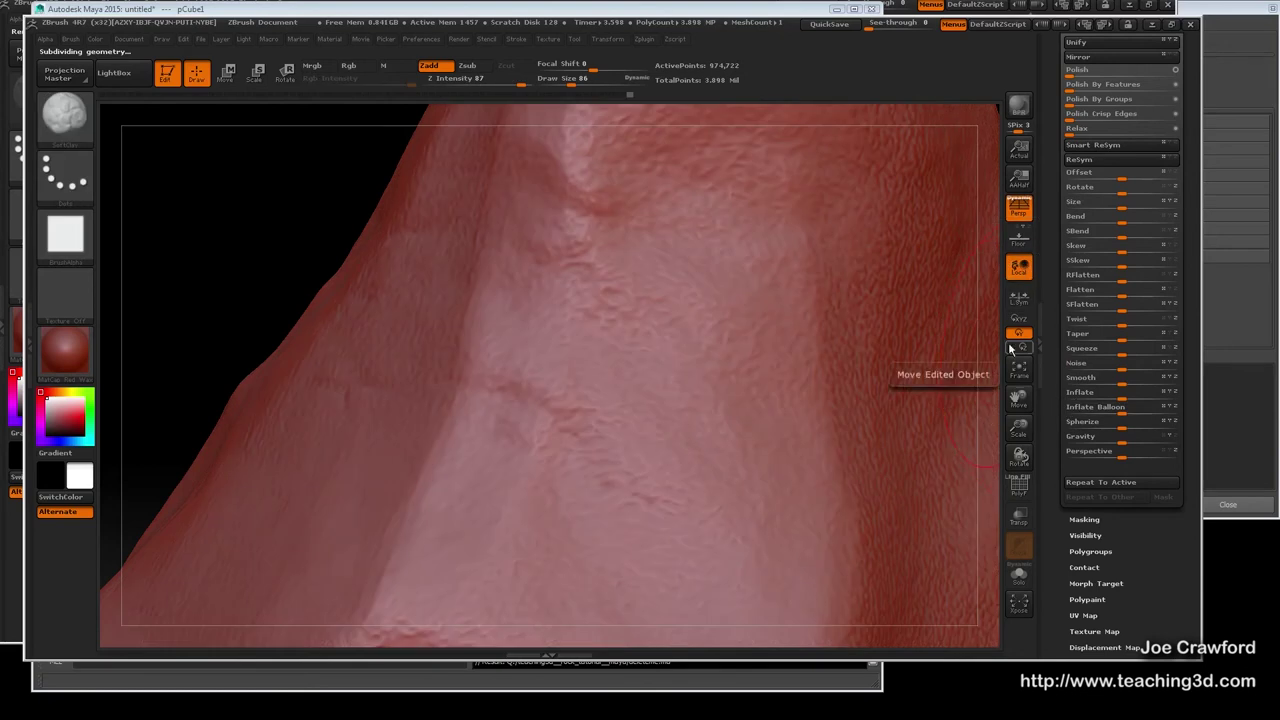
Apply a subtler Noise deformation at subdivision level 2 and inspect the rock's texture from other sides.
click(1088, 362)
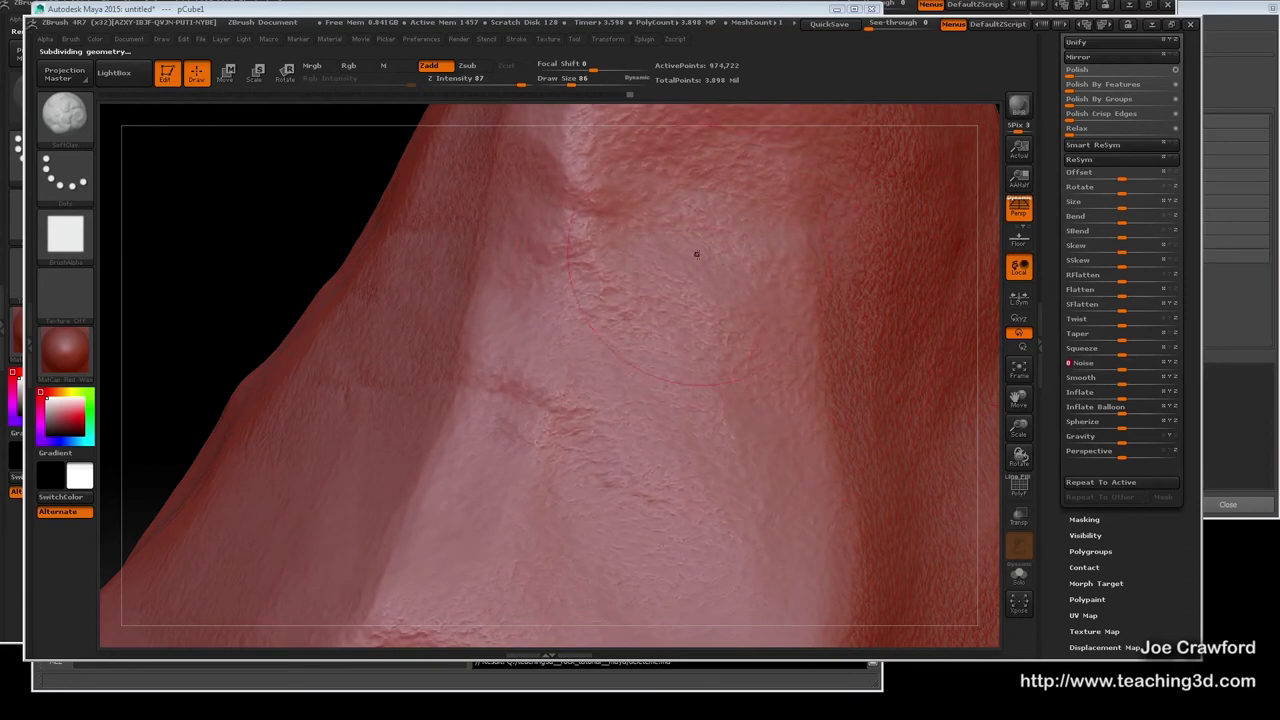
right_drag(512, 342, 720, 346)
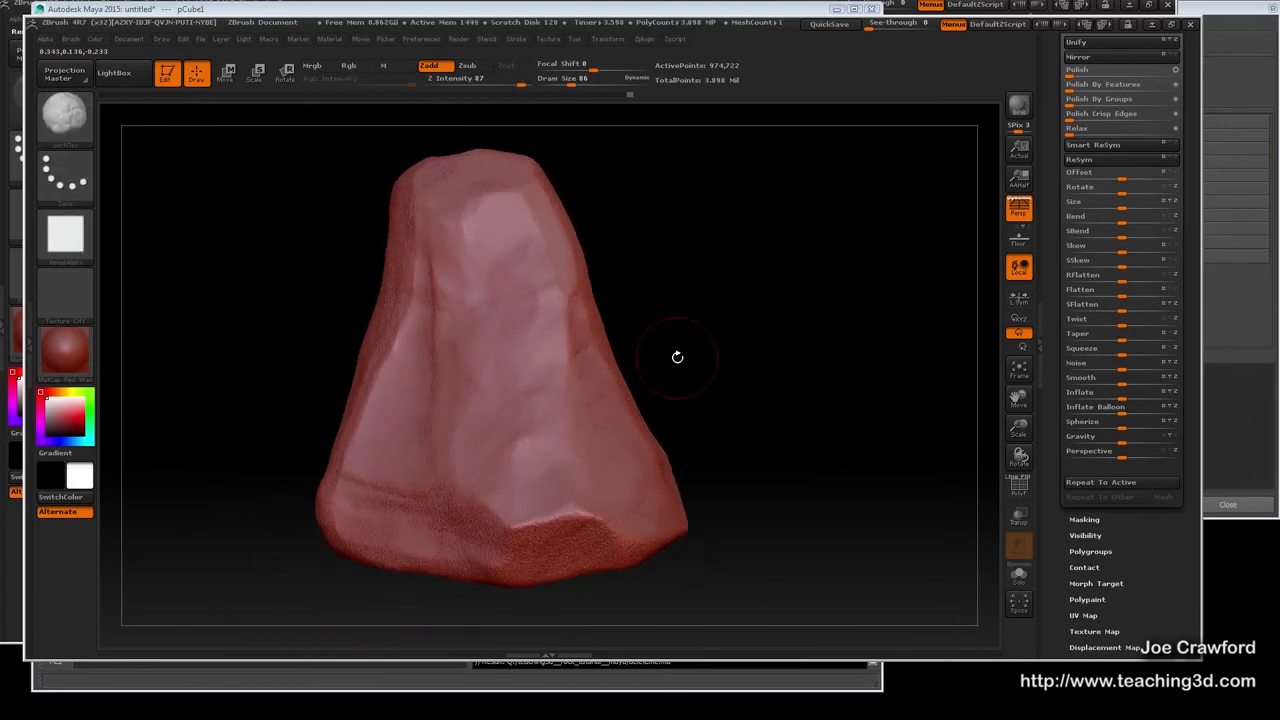
mouse_move(677, 357)
mouse_down()
mouse_move(870, 361)
mouse_move(674, 360)
mouse_up()
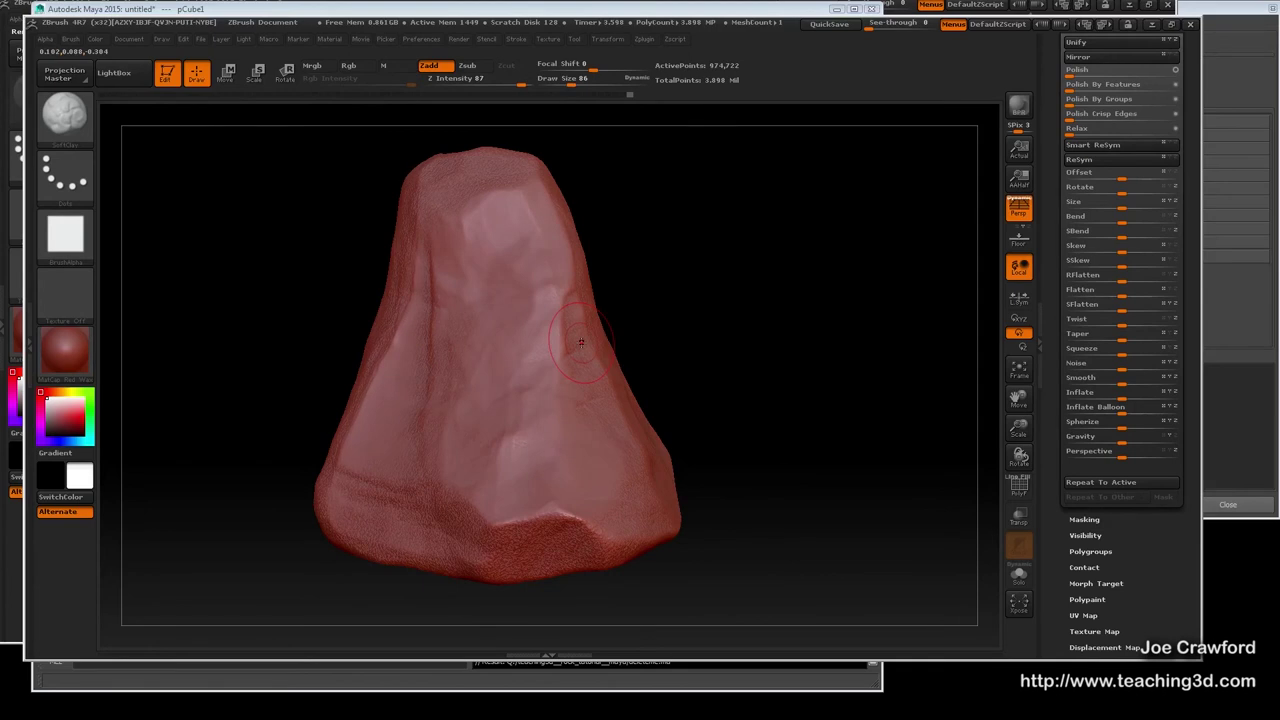
alt+drag(657, 391, 695, 402)
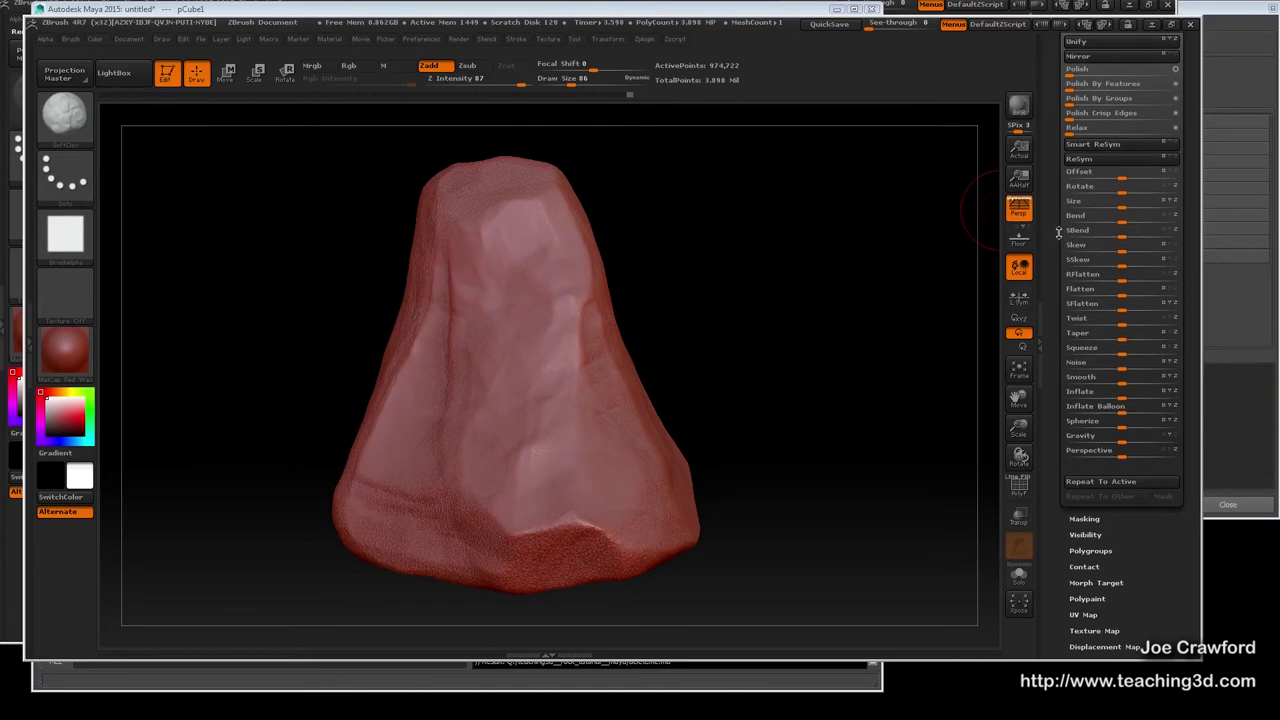
Check the rock in the subtool list and raise it to subdivision level 3.
drag(1058, 233, 1059, 383)
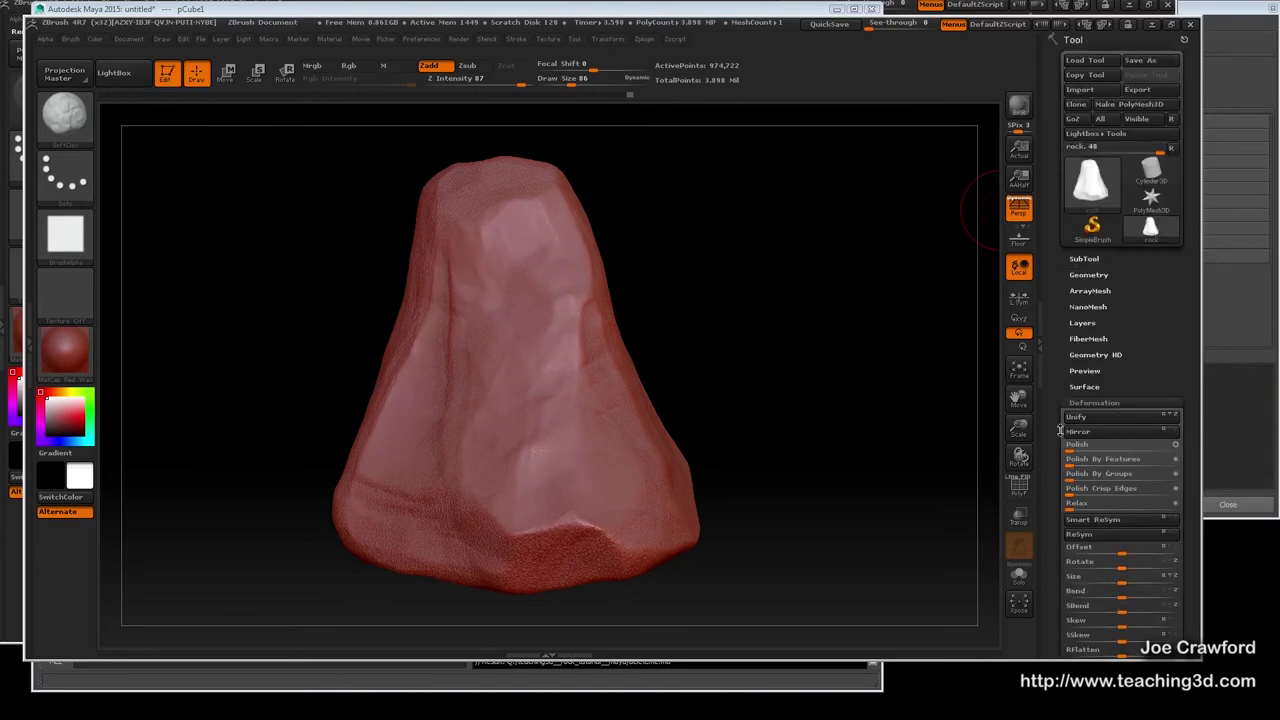
click(1083, 258)
mouse_move(1114, 191)
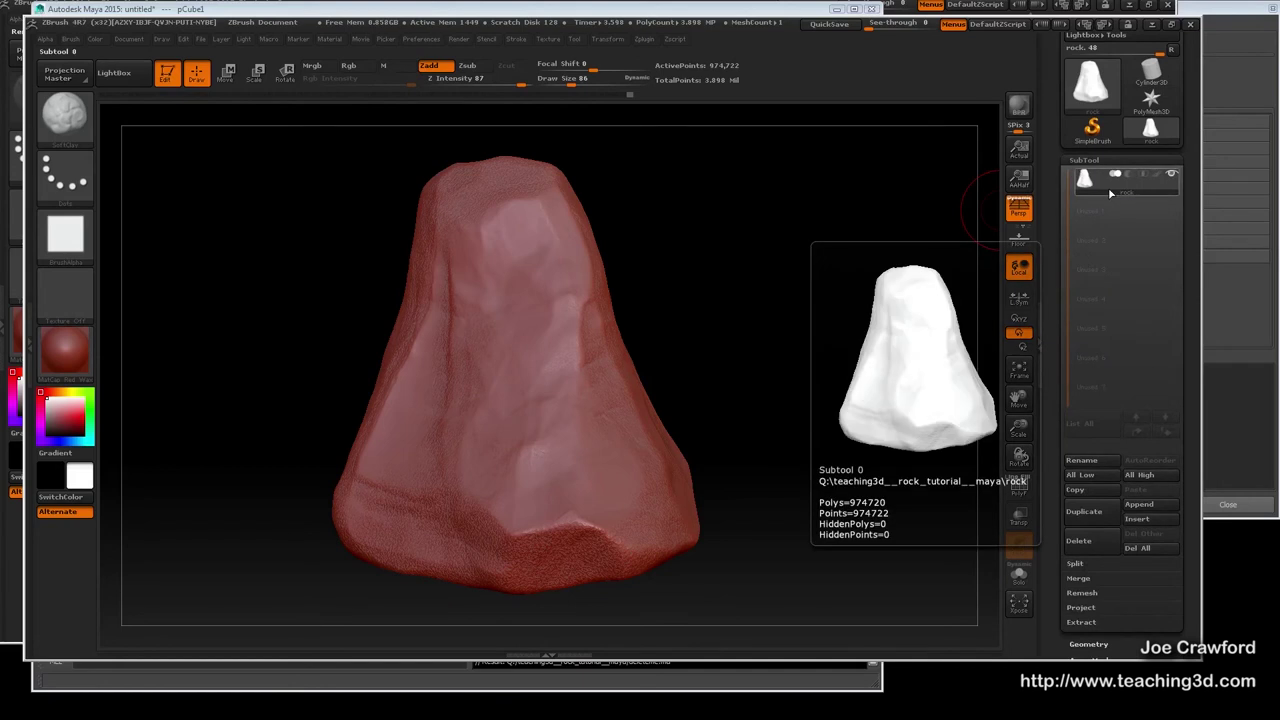
drag(1060, 188, 1061, 113)
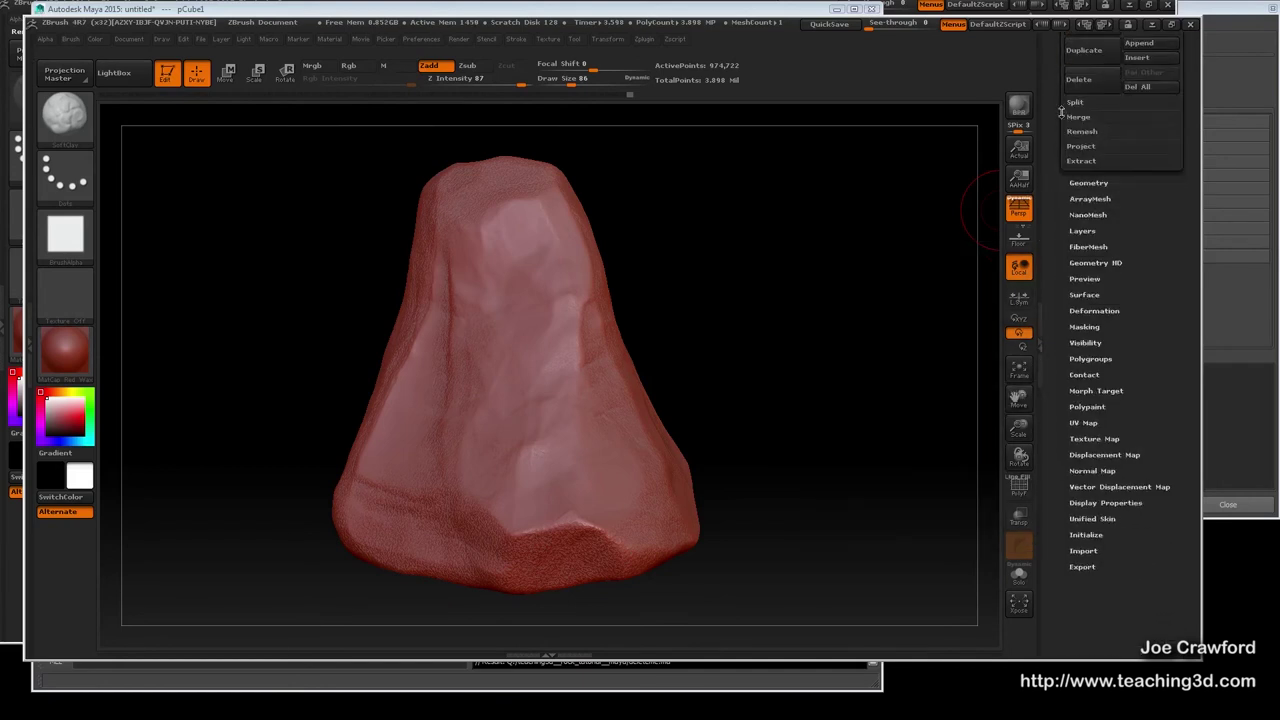
click(1088, 182)
drag(1088, 68, 1116, 68)
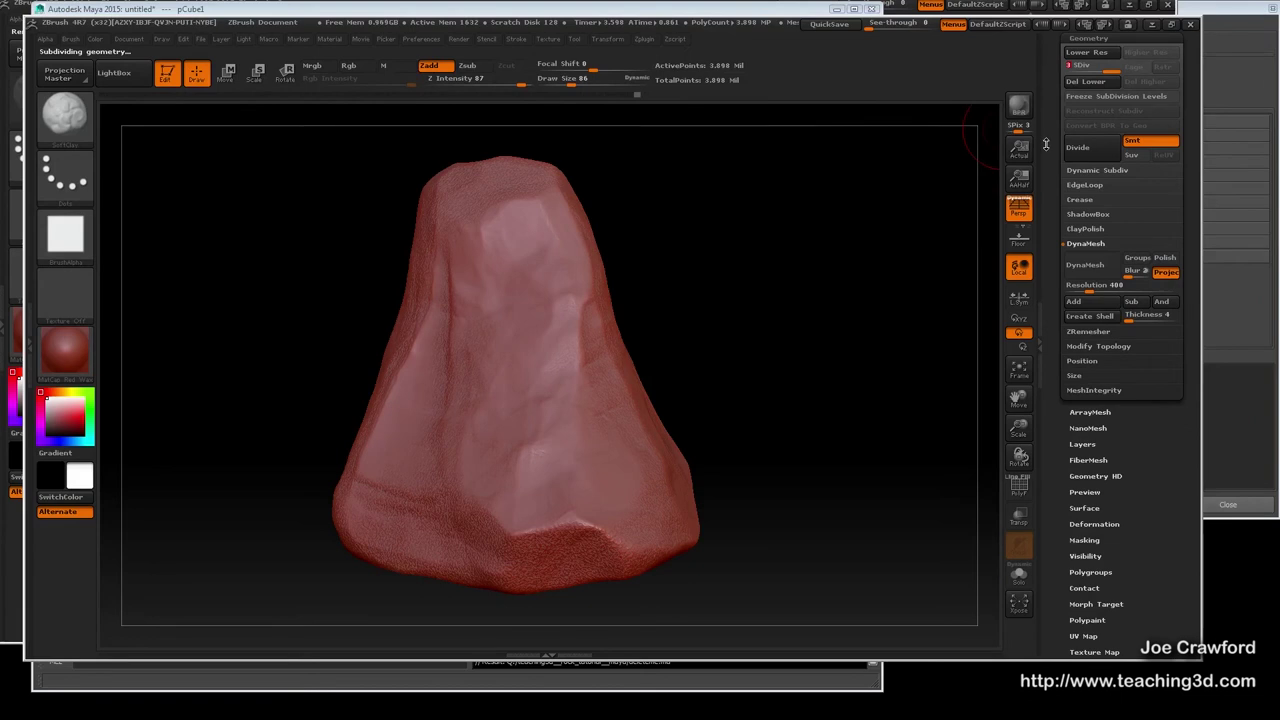
Duplicate the rock subtool and rename the lower one in the list Sculpt.
drag(1044, 144, 1046, 258)
mouse_move(1097, 197)
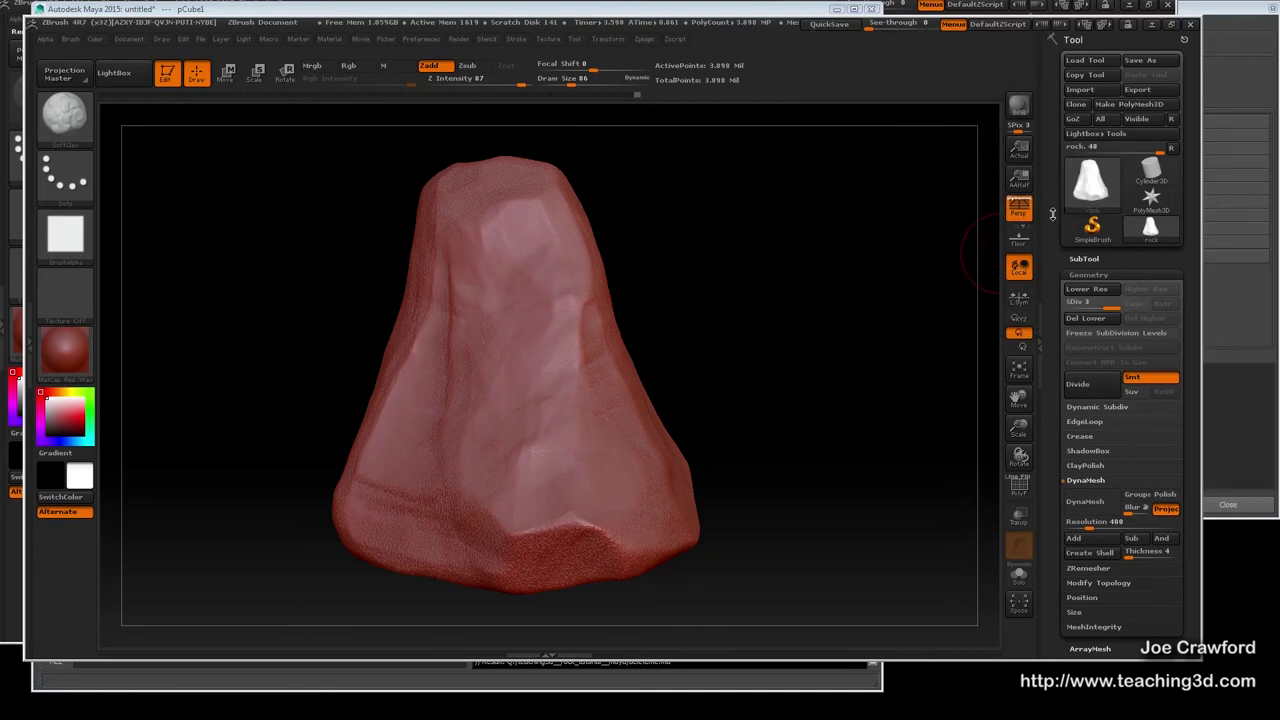
click(1087, 259)
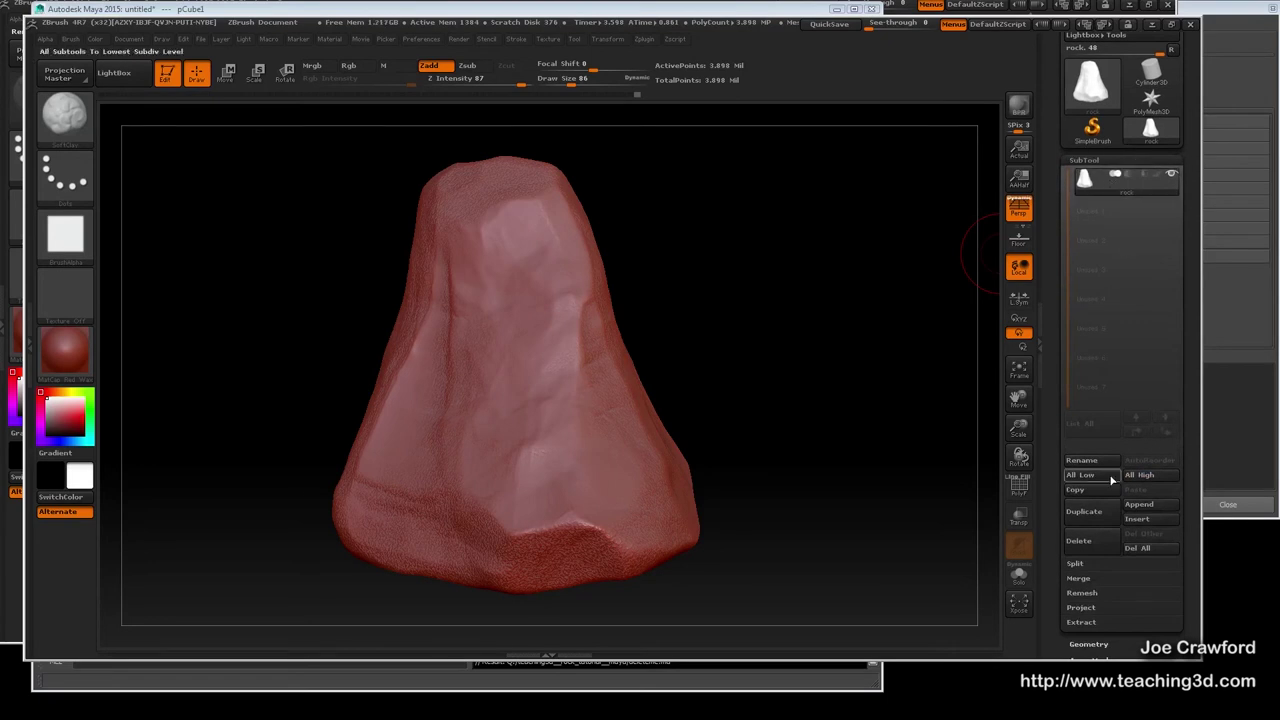
click(1088, 512)
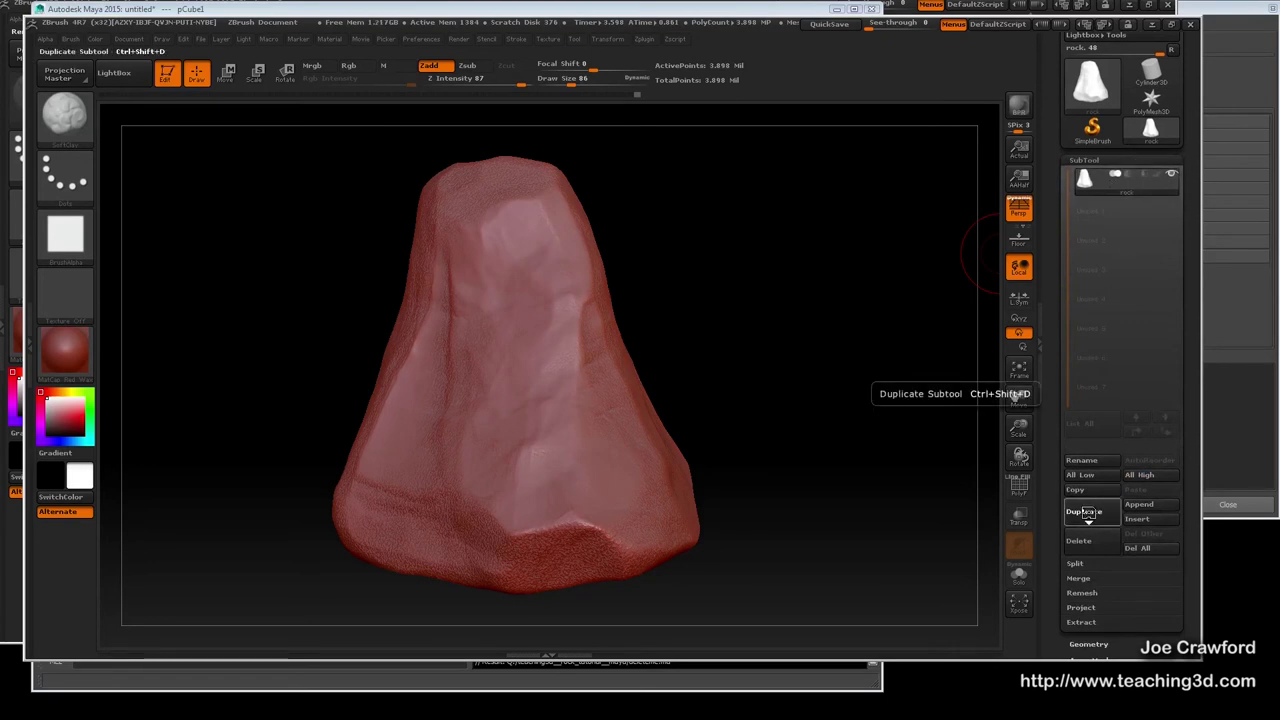
click(1124, 221)
click(1086, 464)
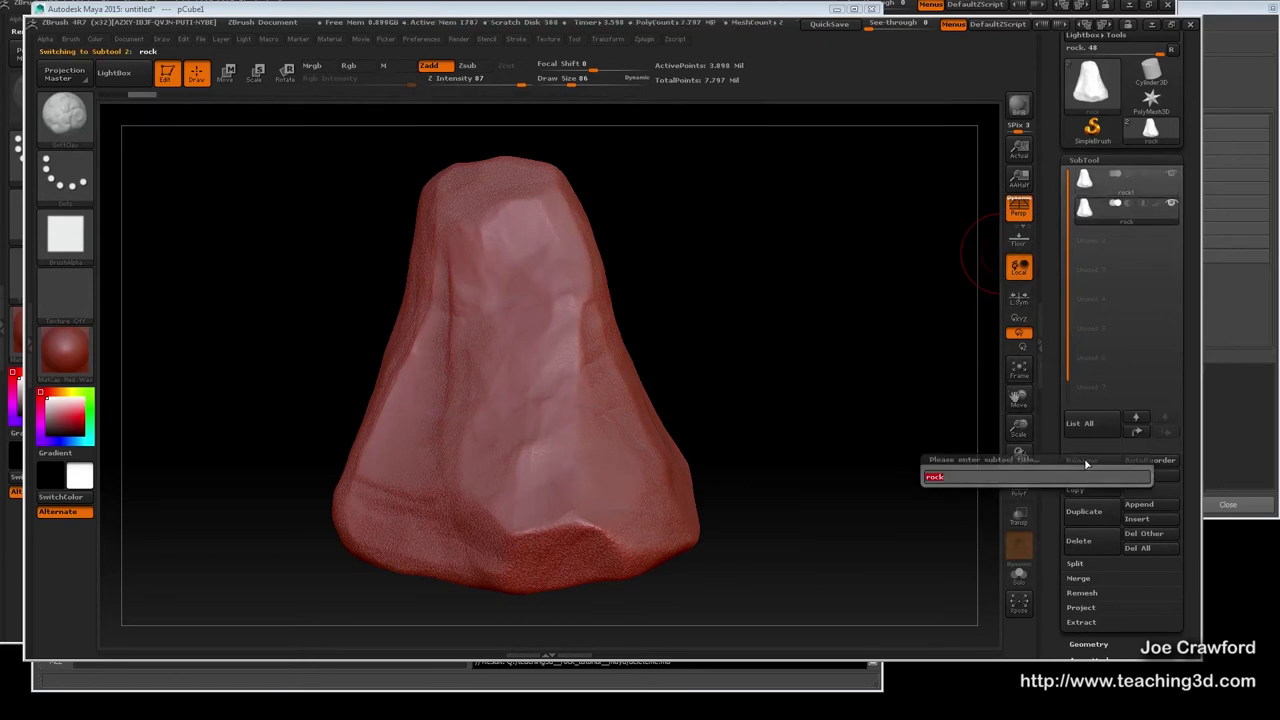
text(sculpt)
key(Return)
Rename the upper rock subtool Decimated.
click(1110, 195)
click(1090, 461)
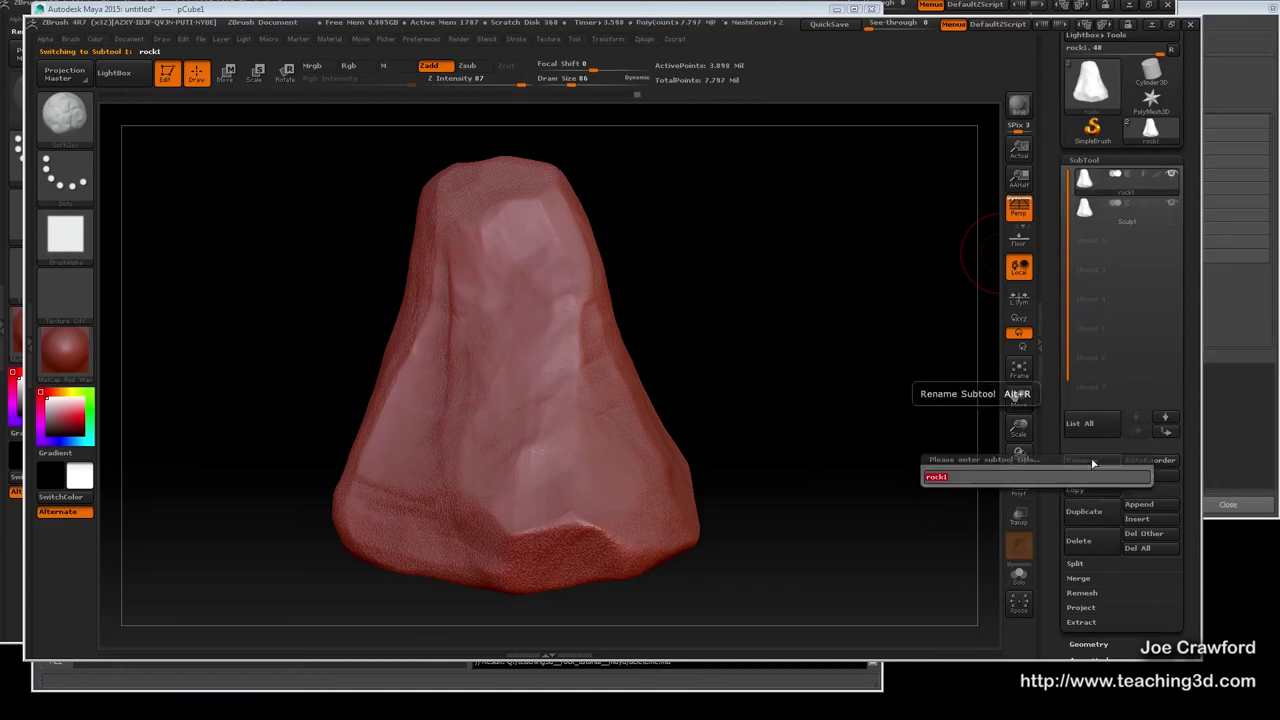
text(decimated)
key(Return)
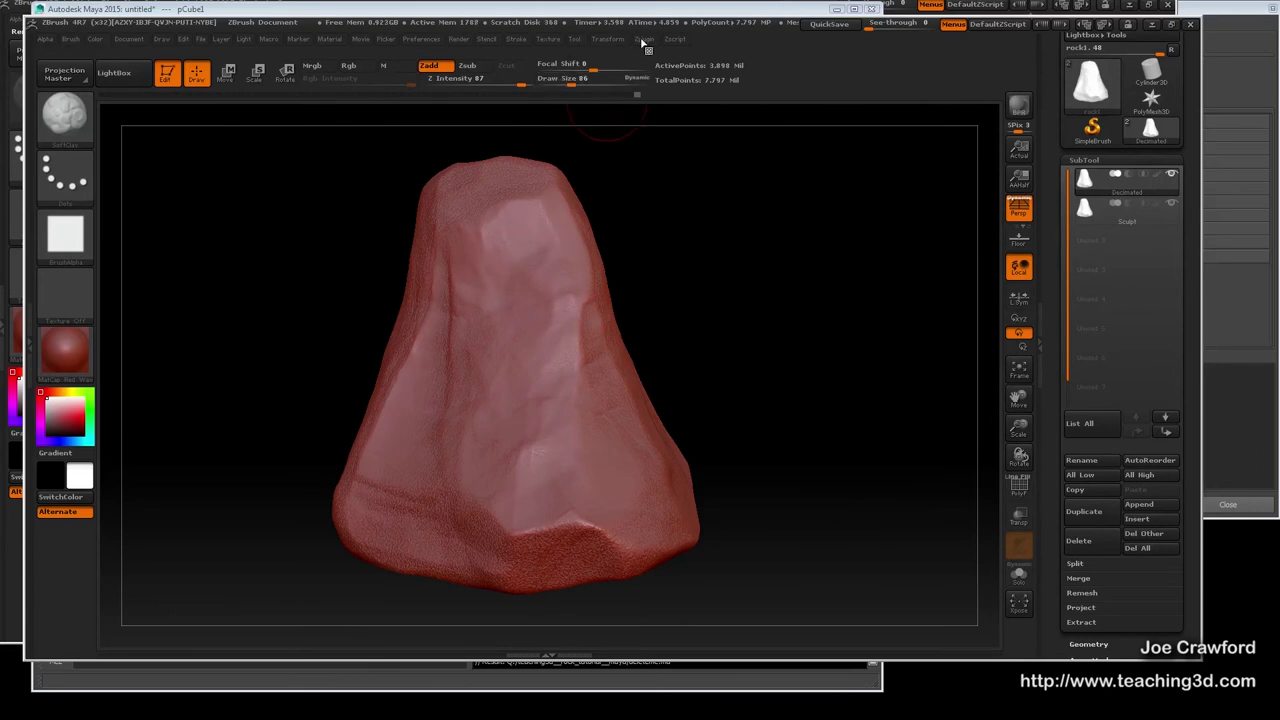
Enable Solo mode, switch between the Sculpt and Decimated subtools and leave Decimated selected.
click(1121, 222)
click(1127, 192)
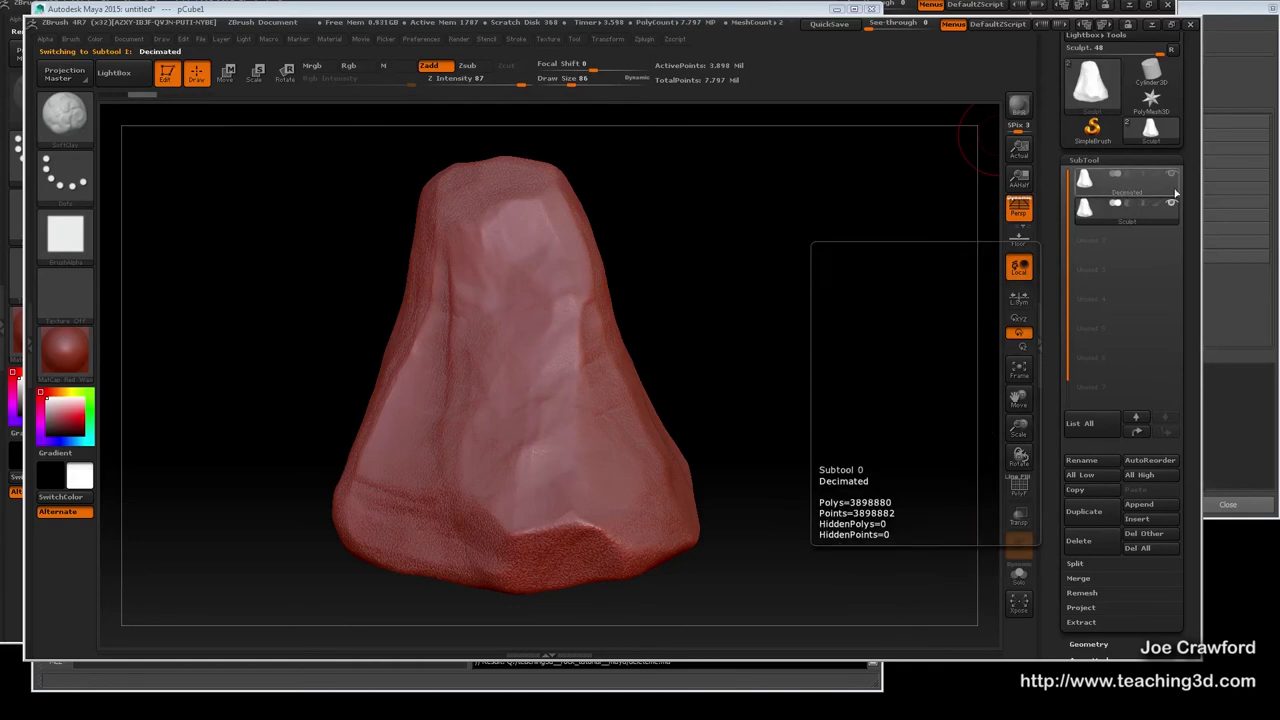
click(1174, 190)
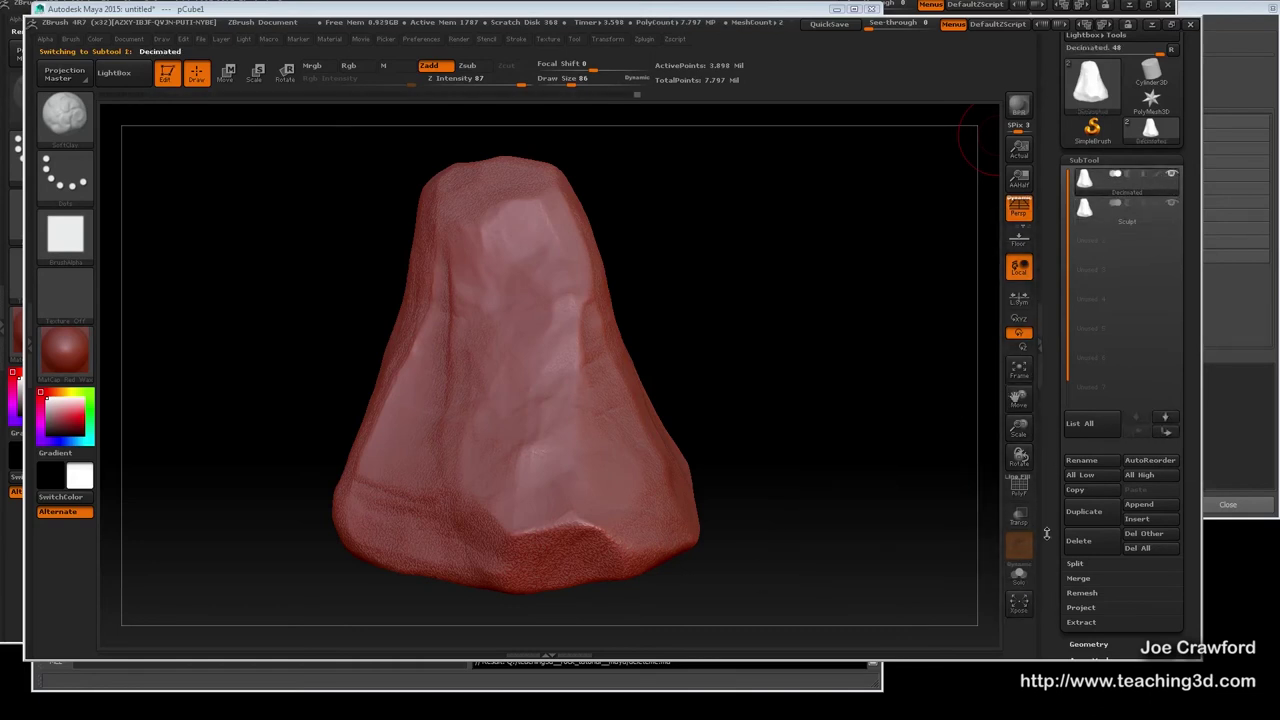
click(1019, 578)
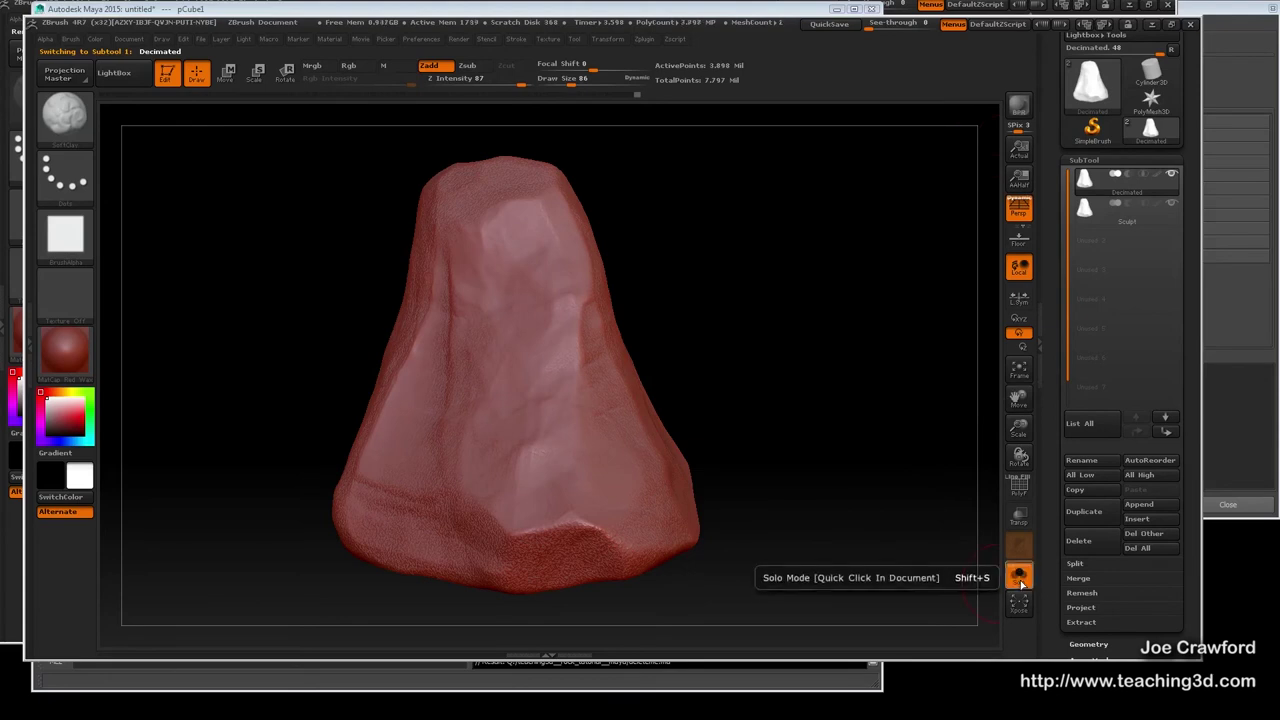
click(1132, 219)
click(1130, 192)
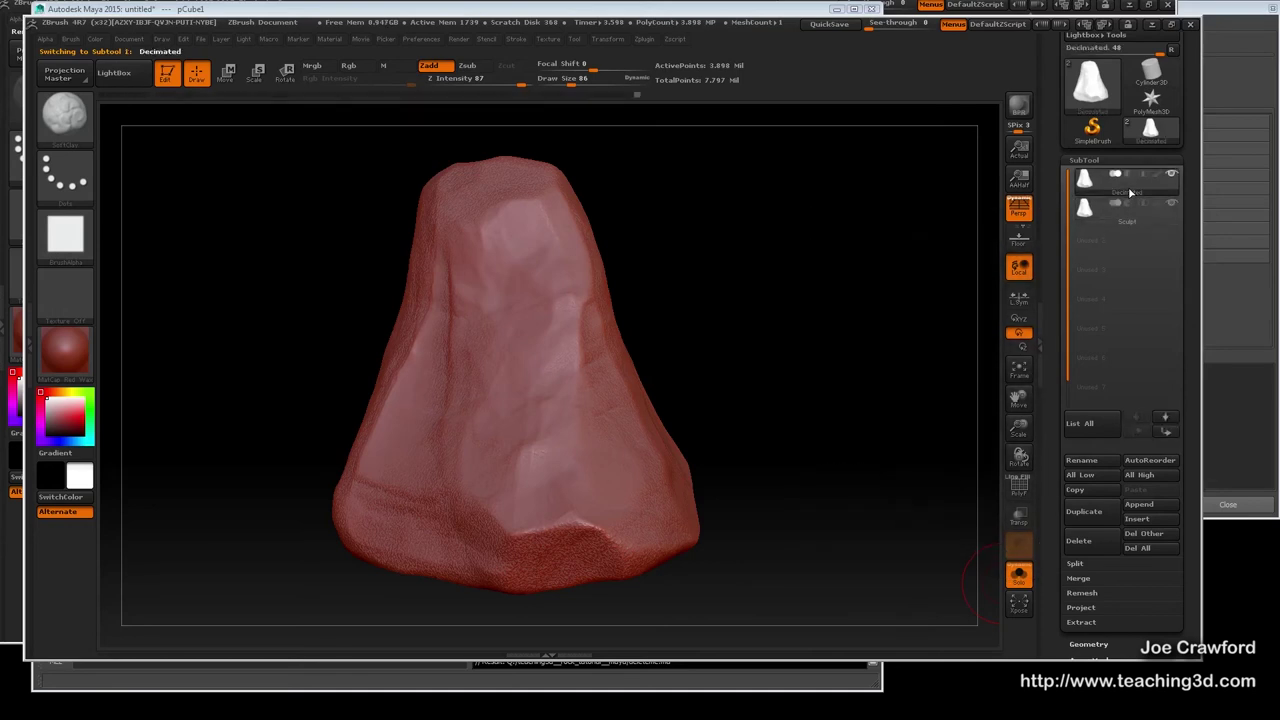
Pre-process the current Decimated subtool with Decimation Master.
mouse_move(1120, 222)
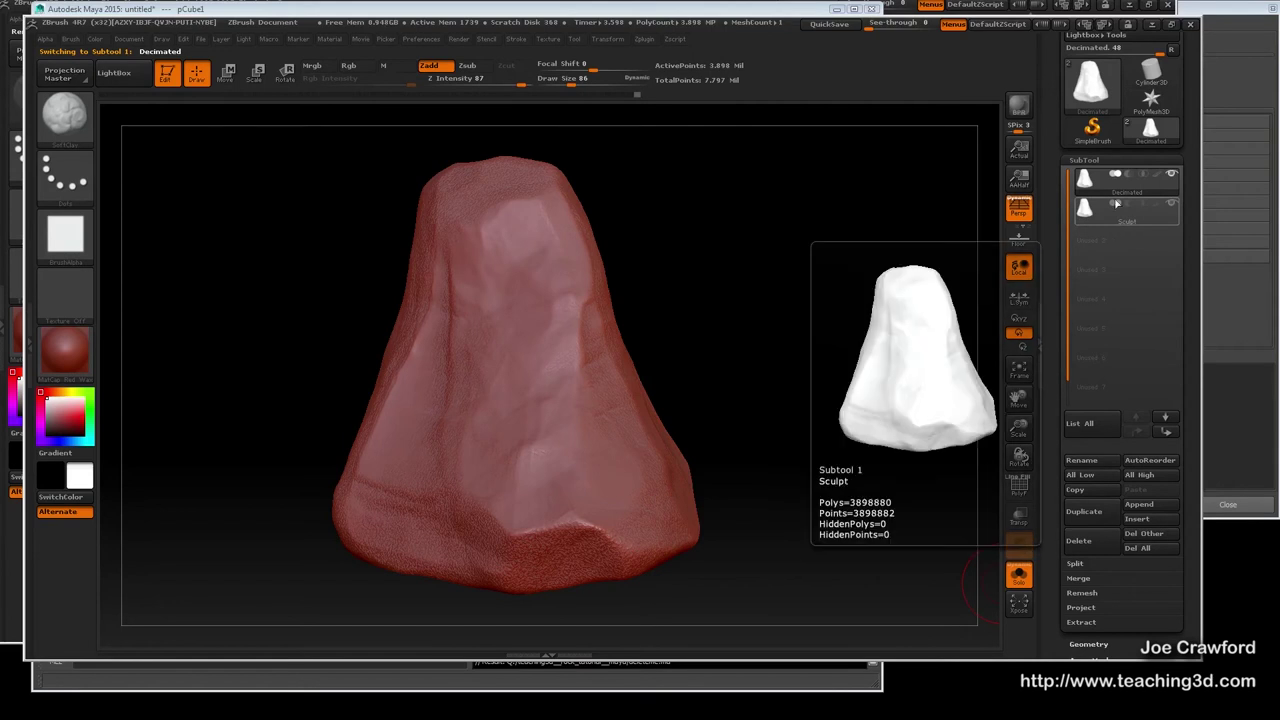
mouse_move(1122, 188)
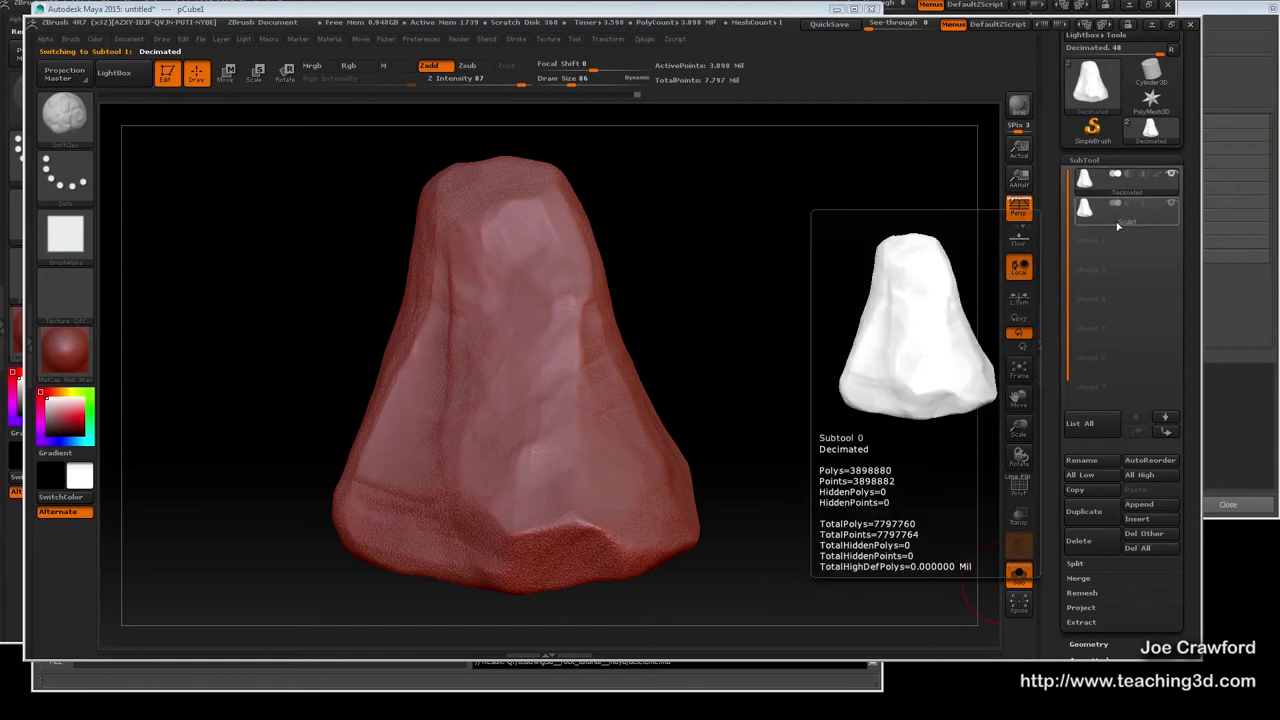
click(643, 39)
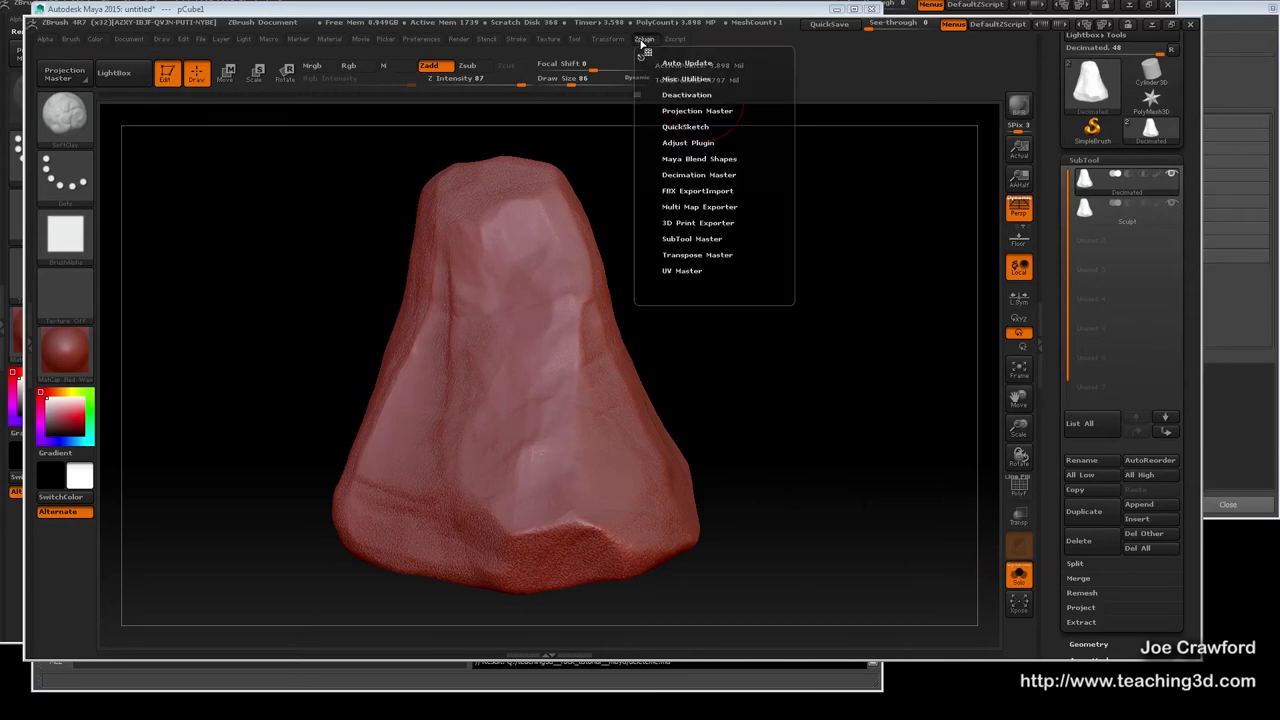
click(677, 175)
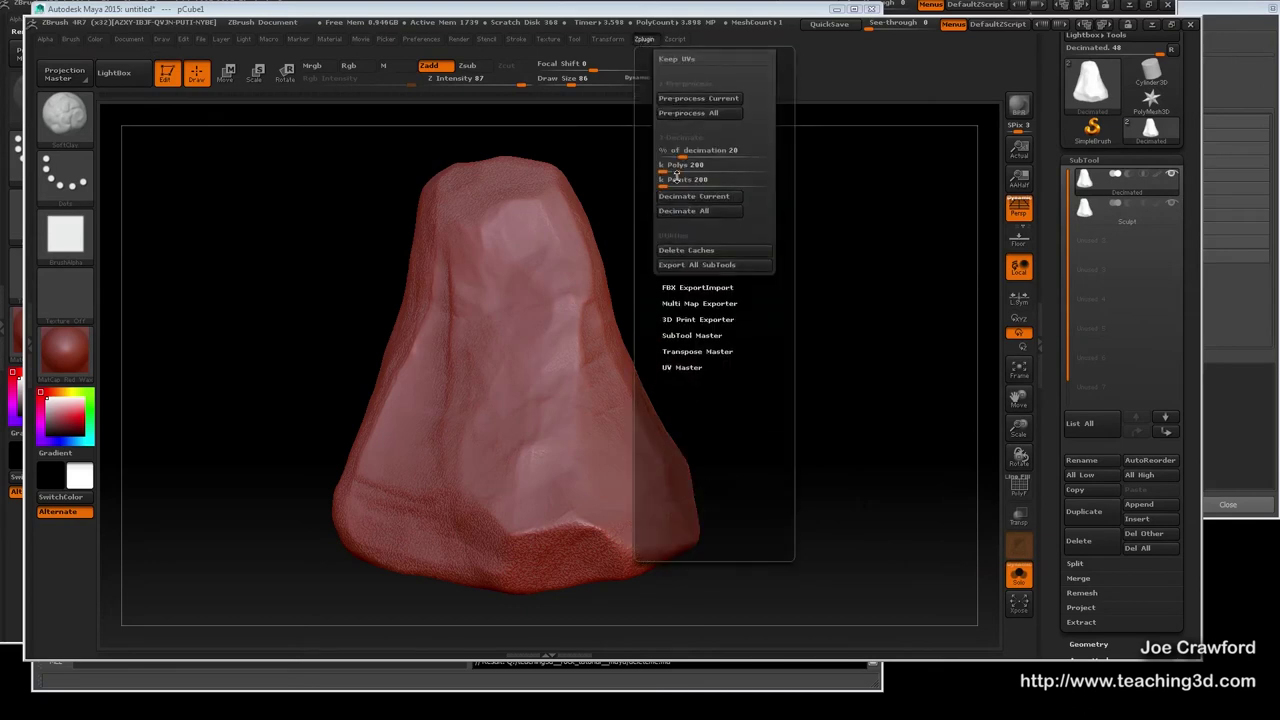
click(679, 98)
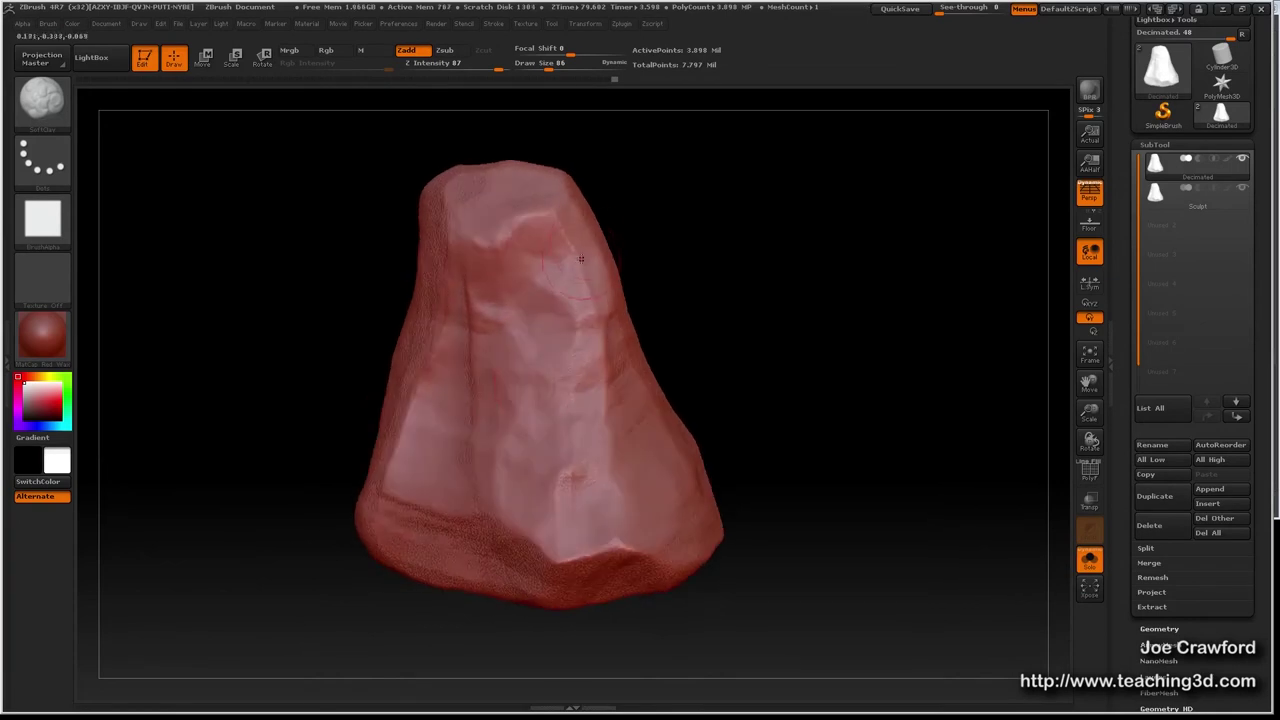
Set the decimation target to about 98.7 k polys and decimate the current subtool.
click(622, 24)
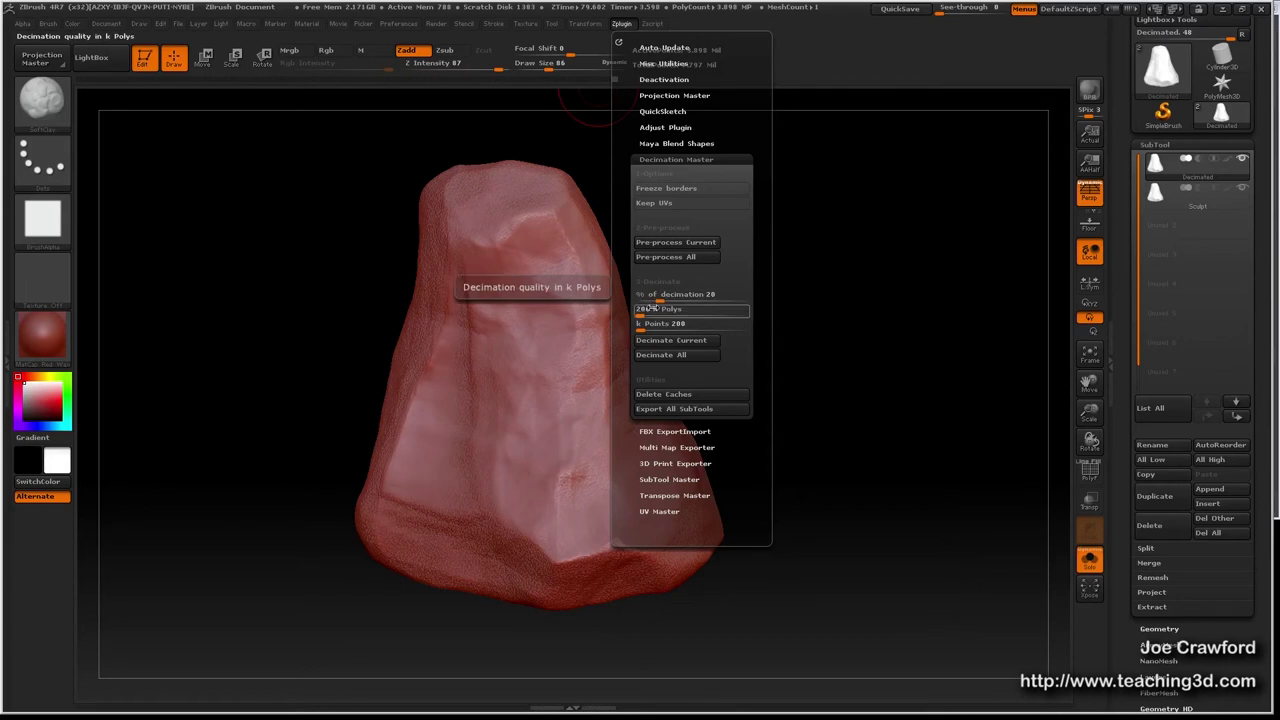
click(656, 302)
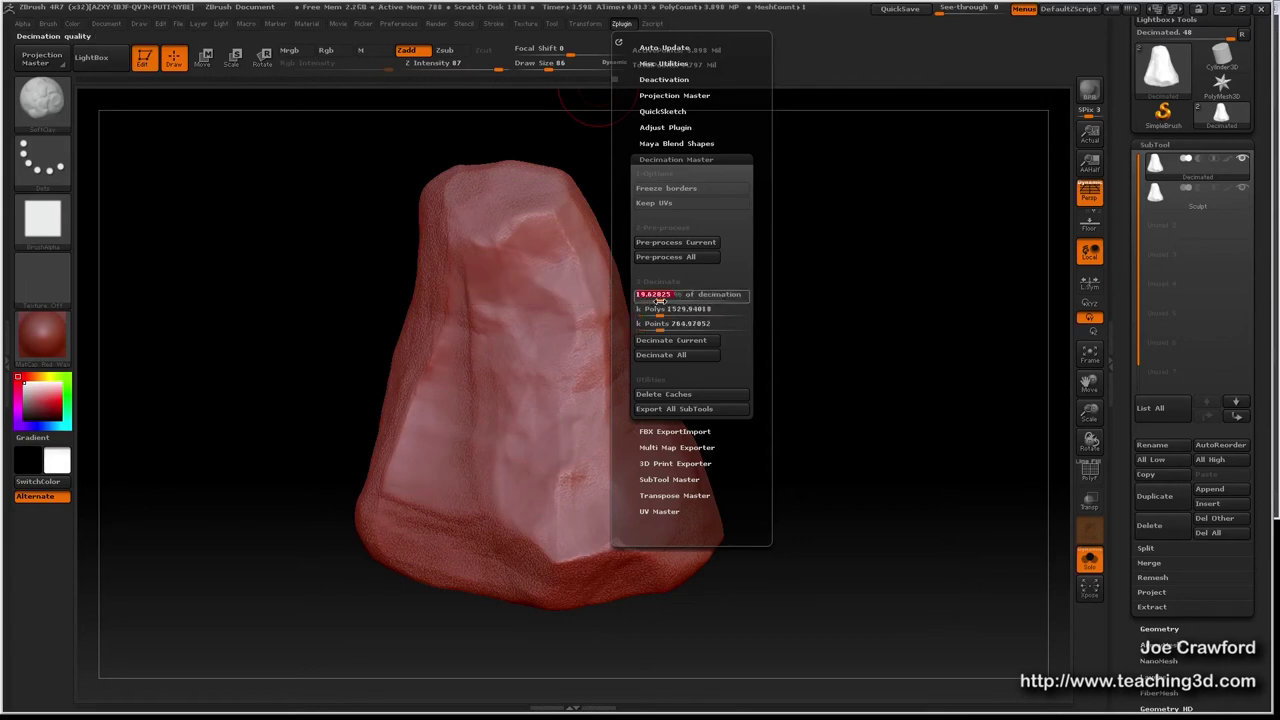
click(653, 303)
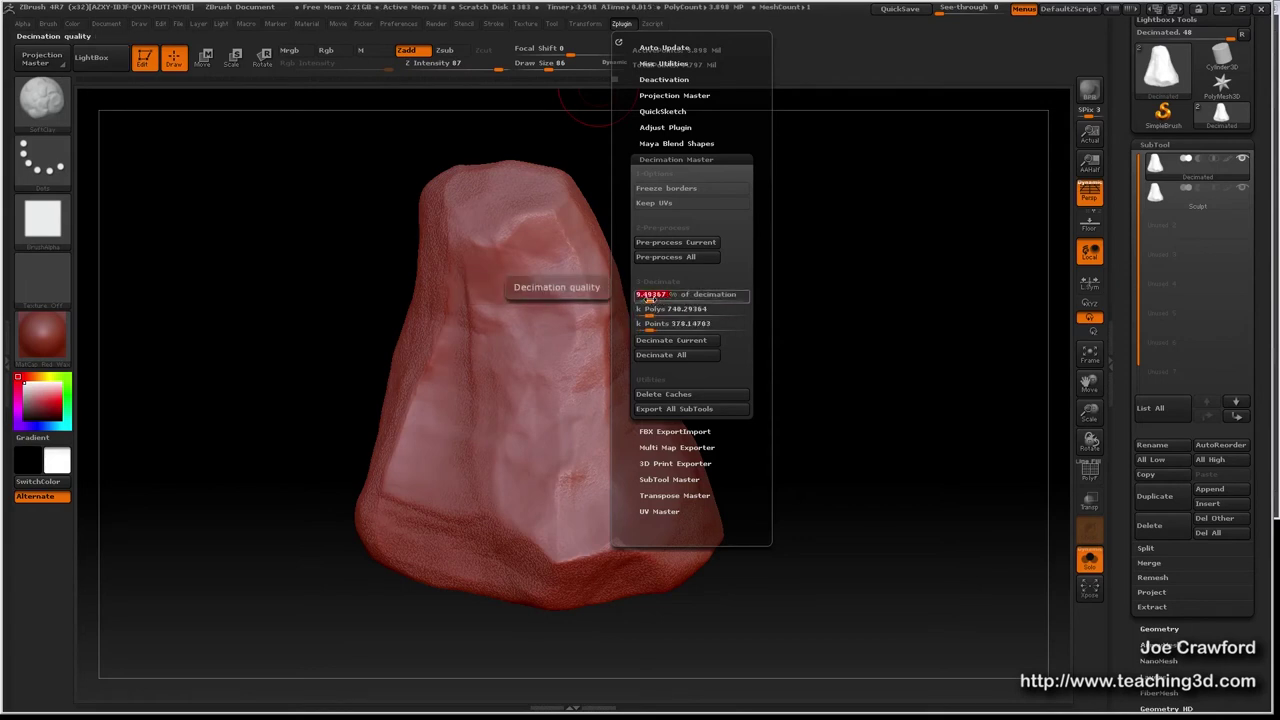
click(648, 310)
drag(649, 316, 640, 317)
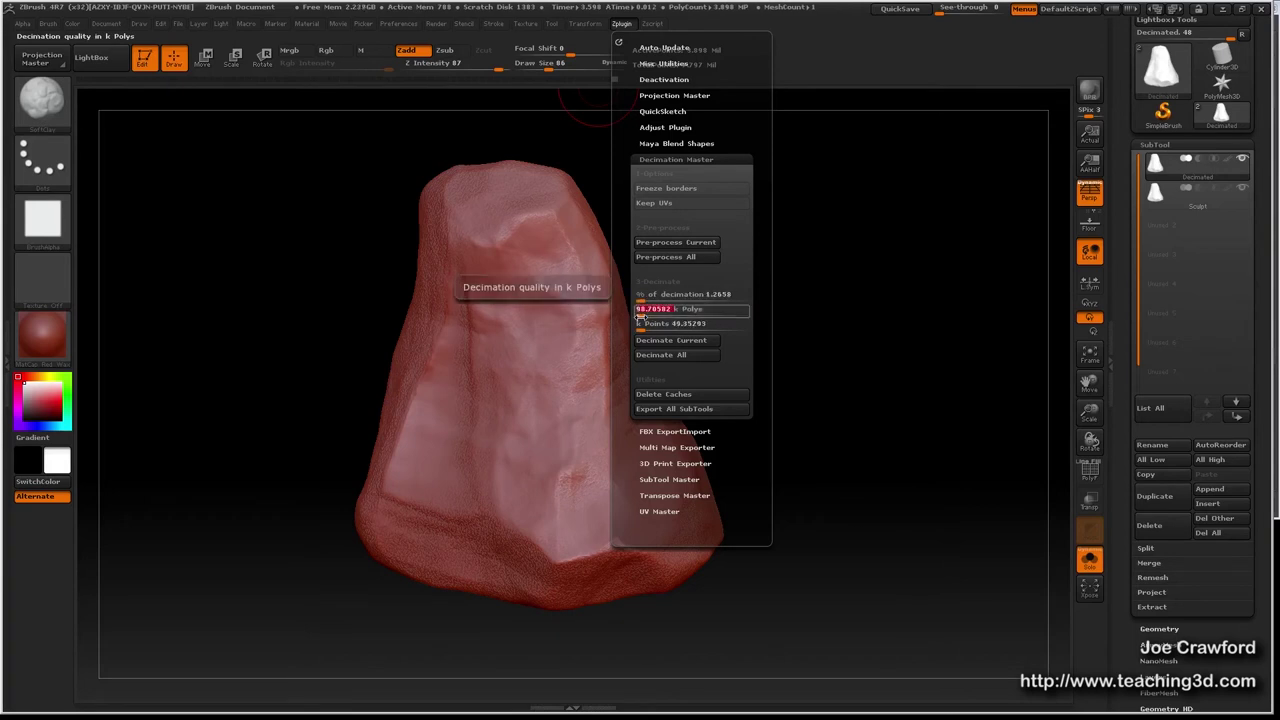
click(670, 341)
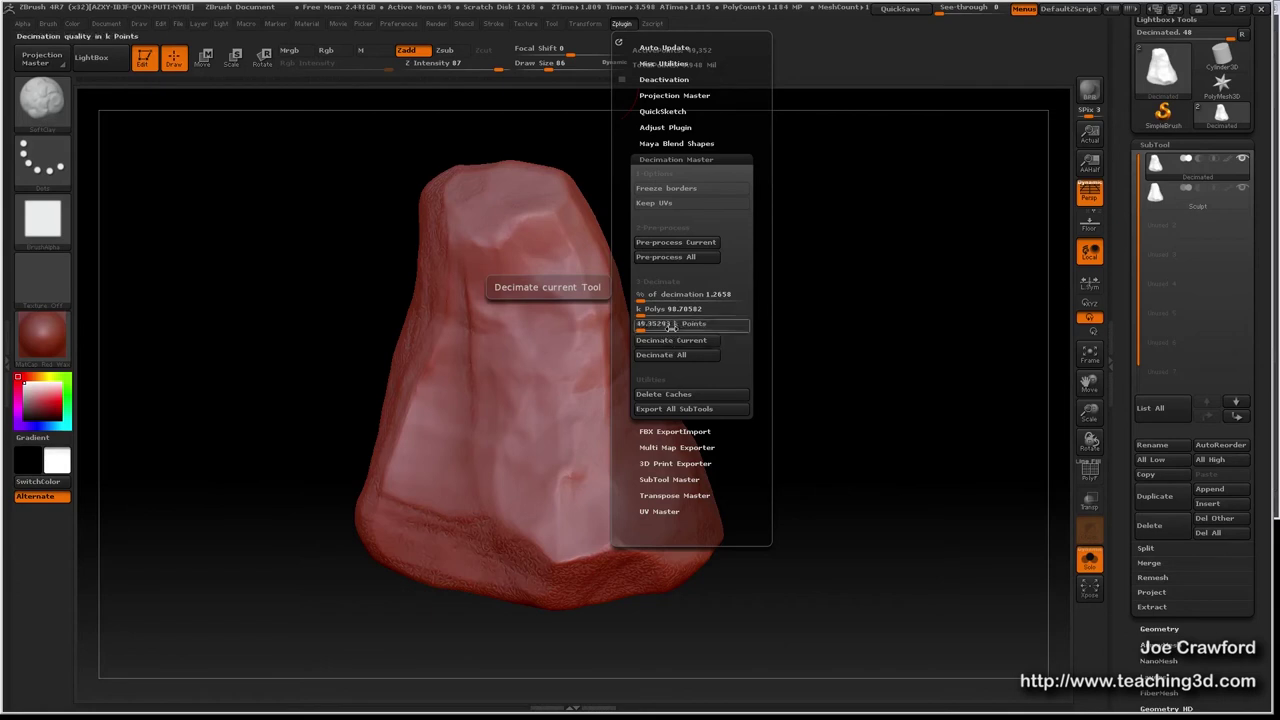
click(677, 310)
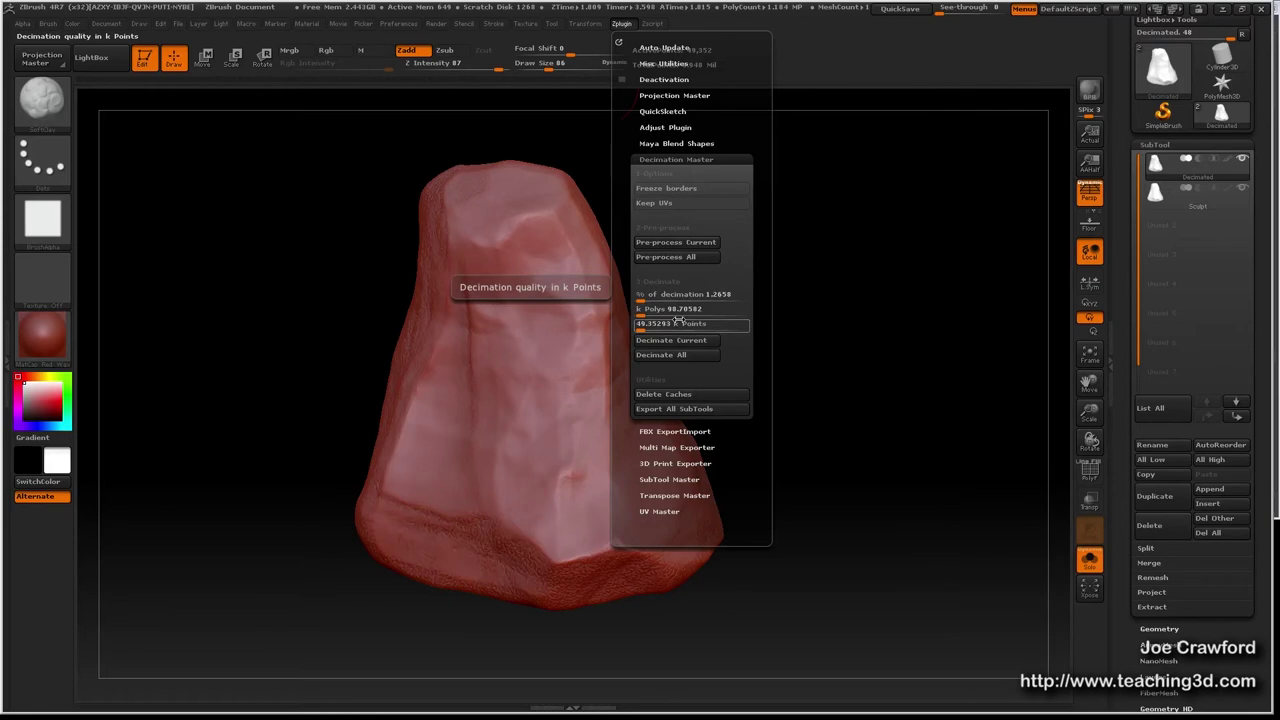
Turn on the polyframe wireframe for the decimated rock and examine its triangles up close.
mouse_move(820, 430)
mouse_down()
mouse_move(521, 346)
mouse_move(508, 388)
mouse_up()
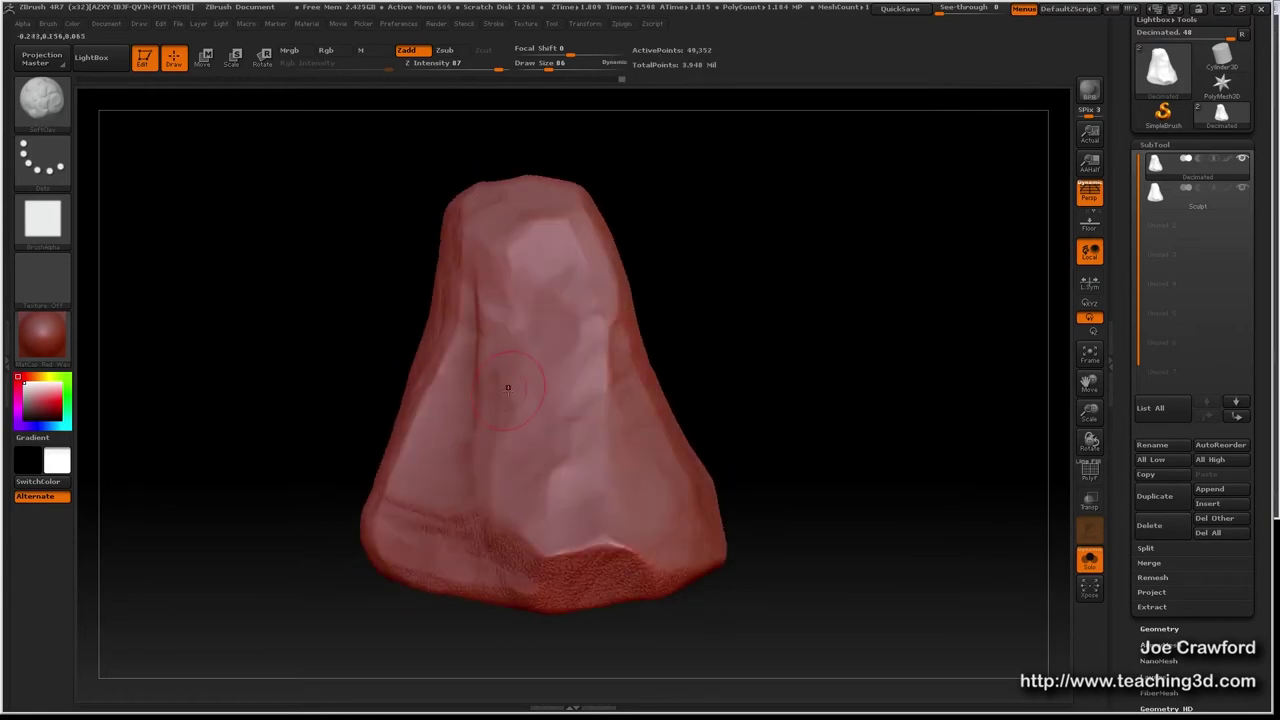
key(shift+f)
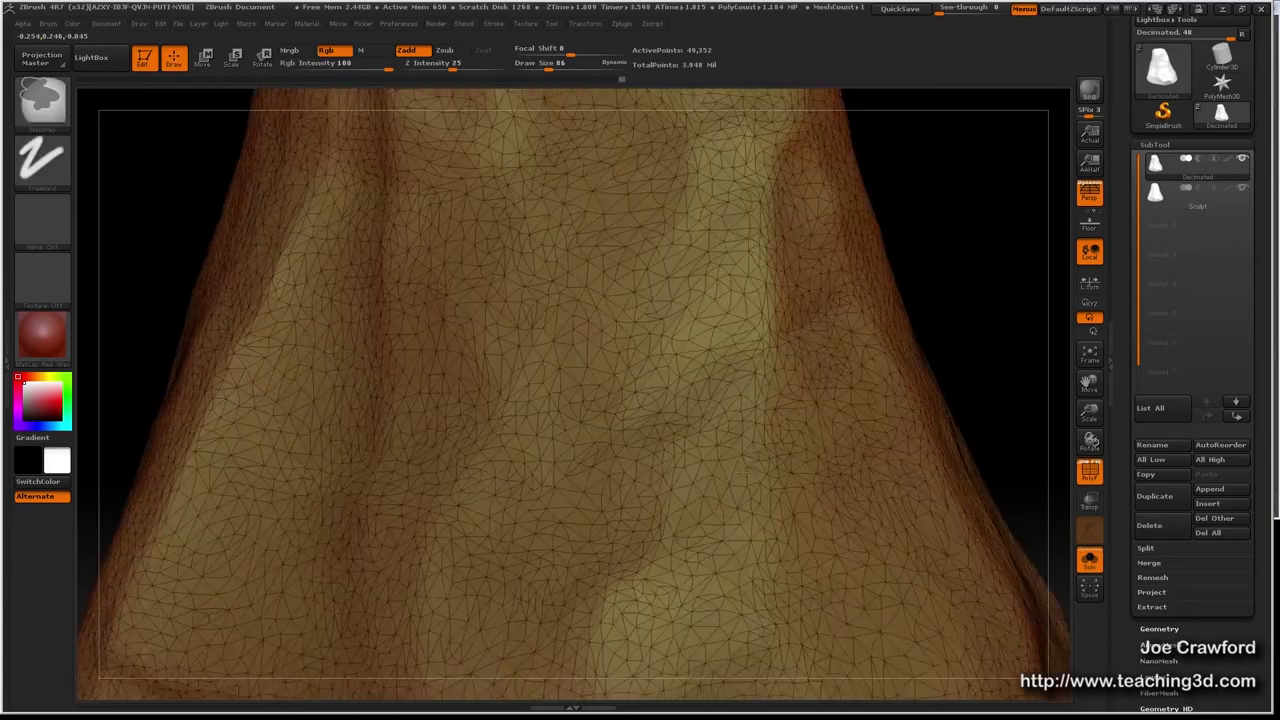
ctrl+right_drag(518, 398, 518, 416)
right_drag(518, 324, 533, 338)
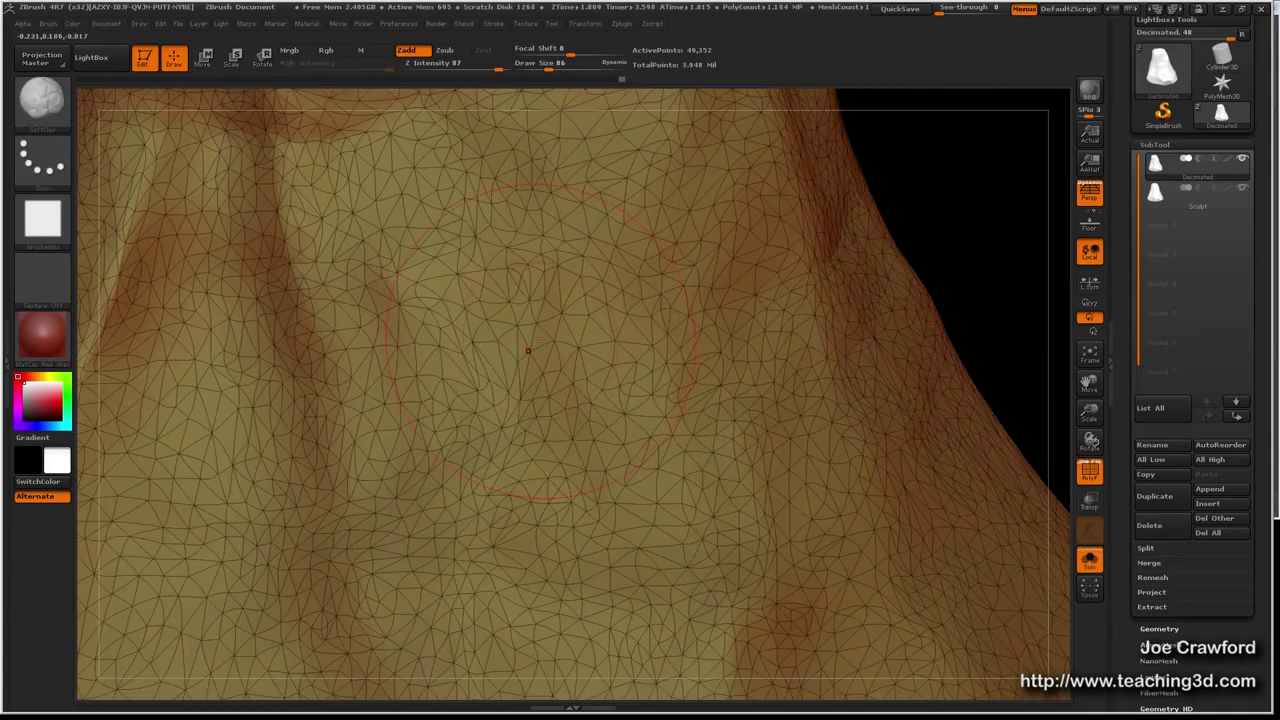
Open the Geometry settings and examine the whole decimated rock's wireframe from several angles.
click(1150, 629)
ctrl+right_drag(590, 406, 437, 340)
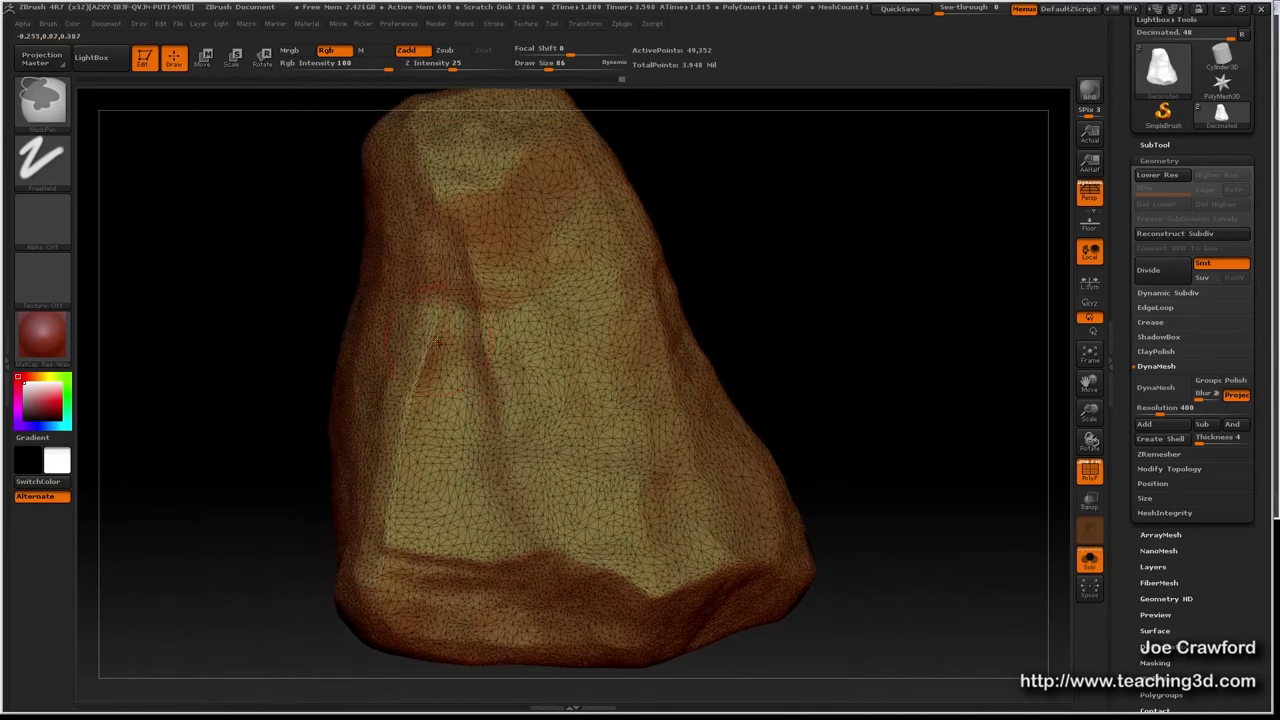
right_drag(610, 345, 552, 337)
key(f)
mouse_move(577, 330)
mouse_down()
mouse_move(500, 334)
mouse_move(549, 351)
mouse_up()
right_drag(549, 351, 470, 350)
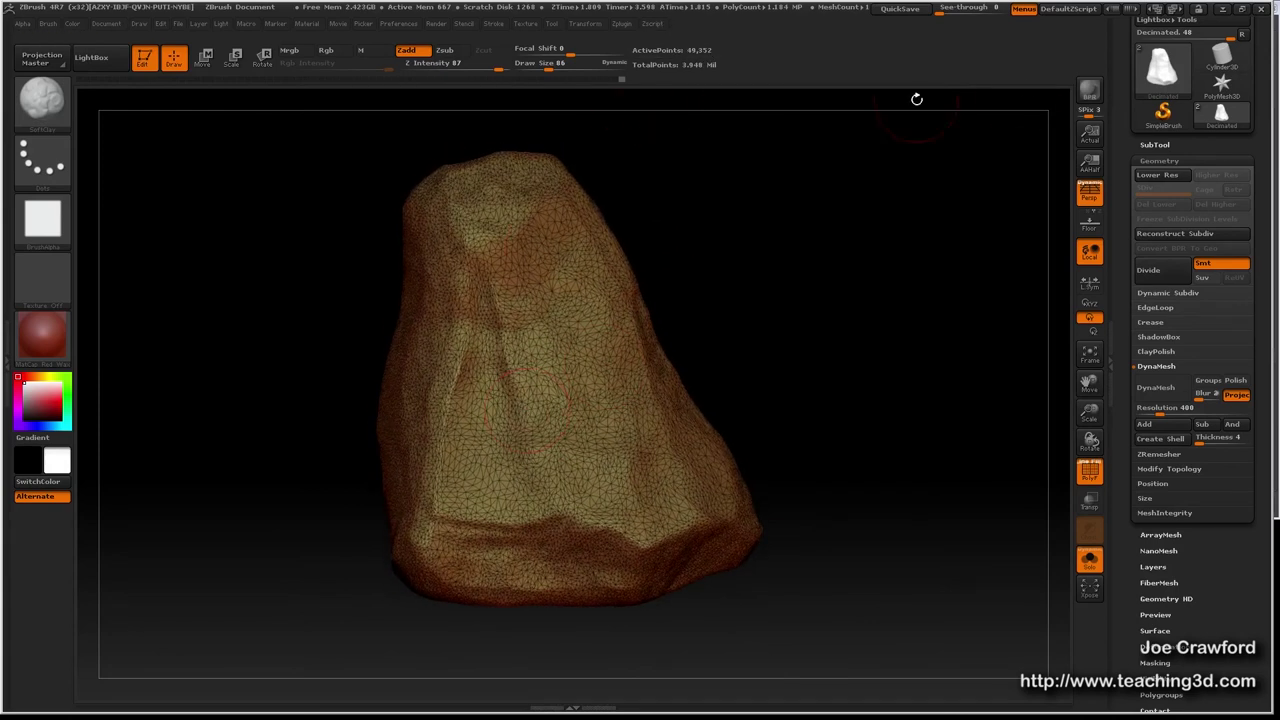
Reopen the subtool list and save the tool over the existing rock.ZTL file.
mouse_move(1163, 78)
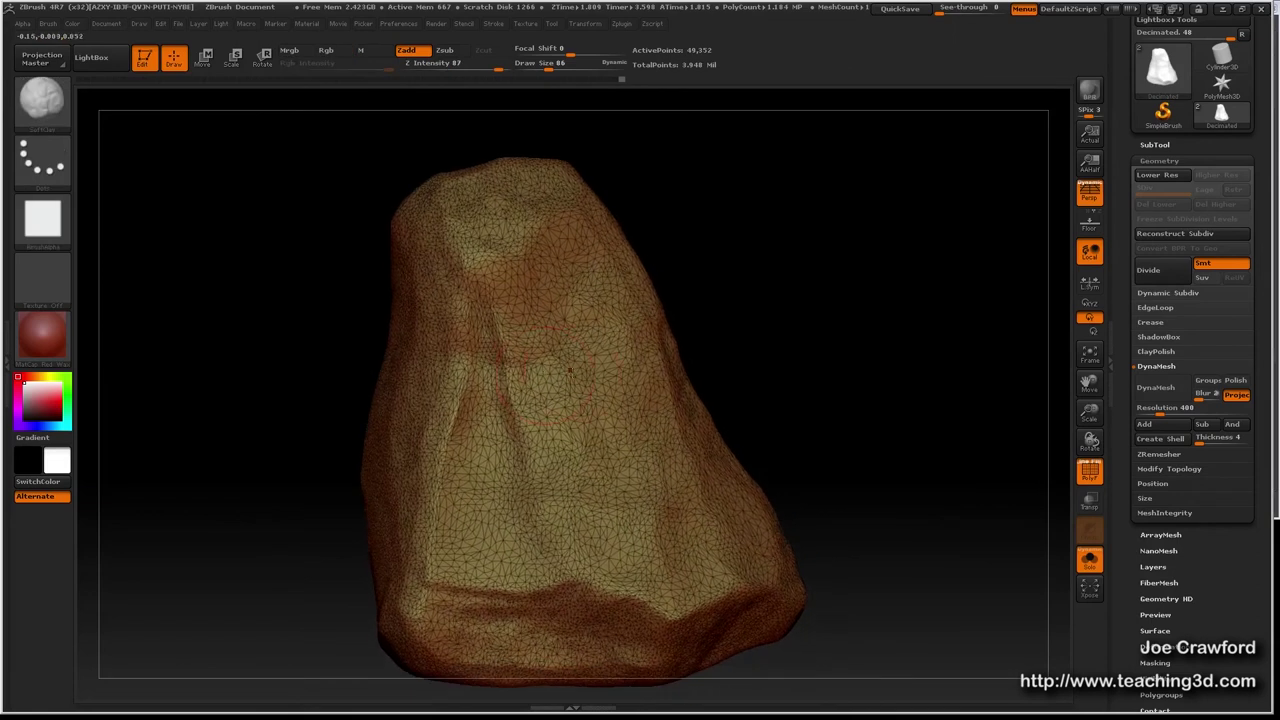
drag(1118, 237, 1118, 336)
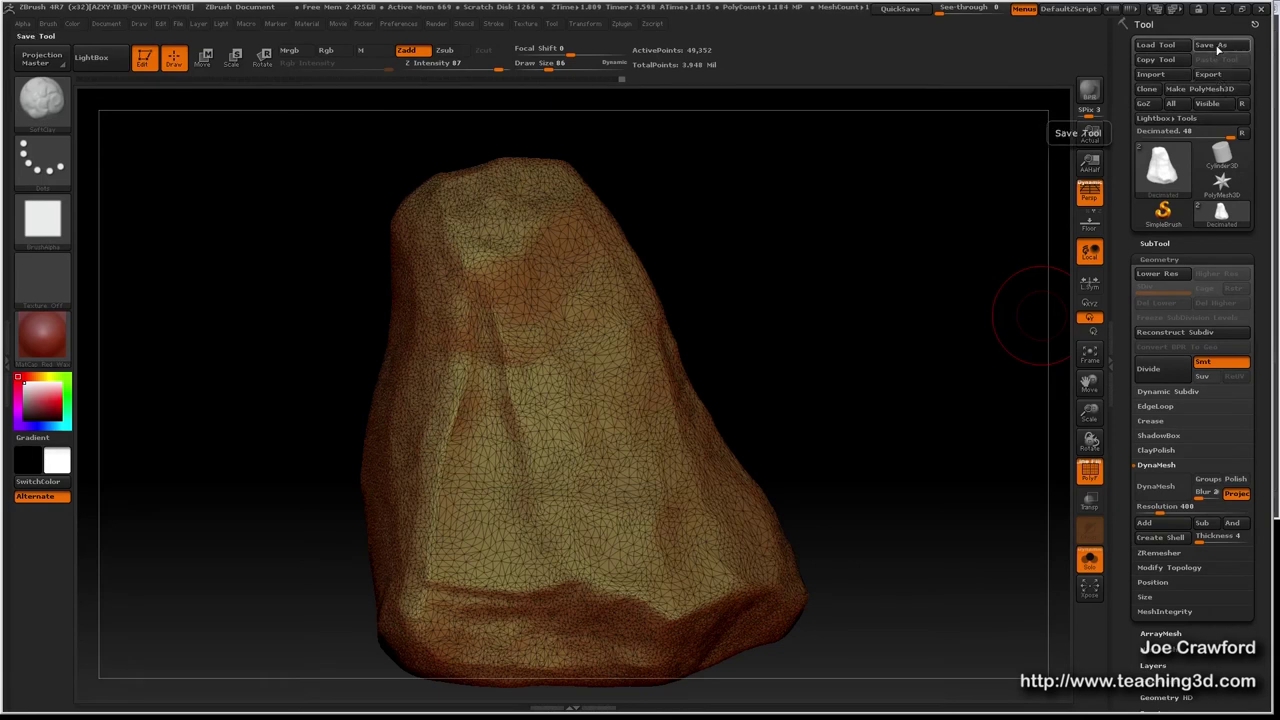
click(1155, 243)
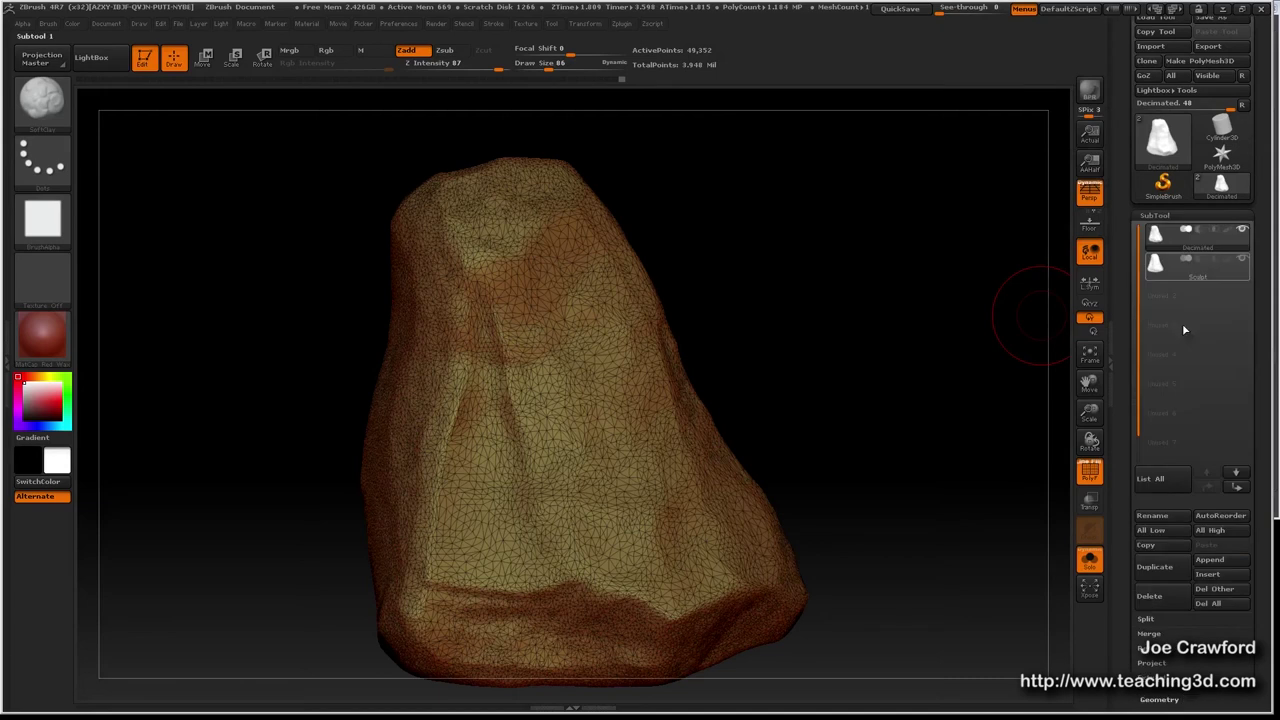
click(1188, 240)
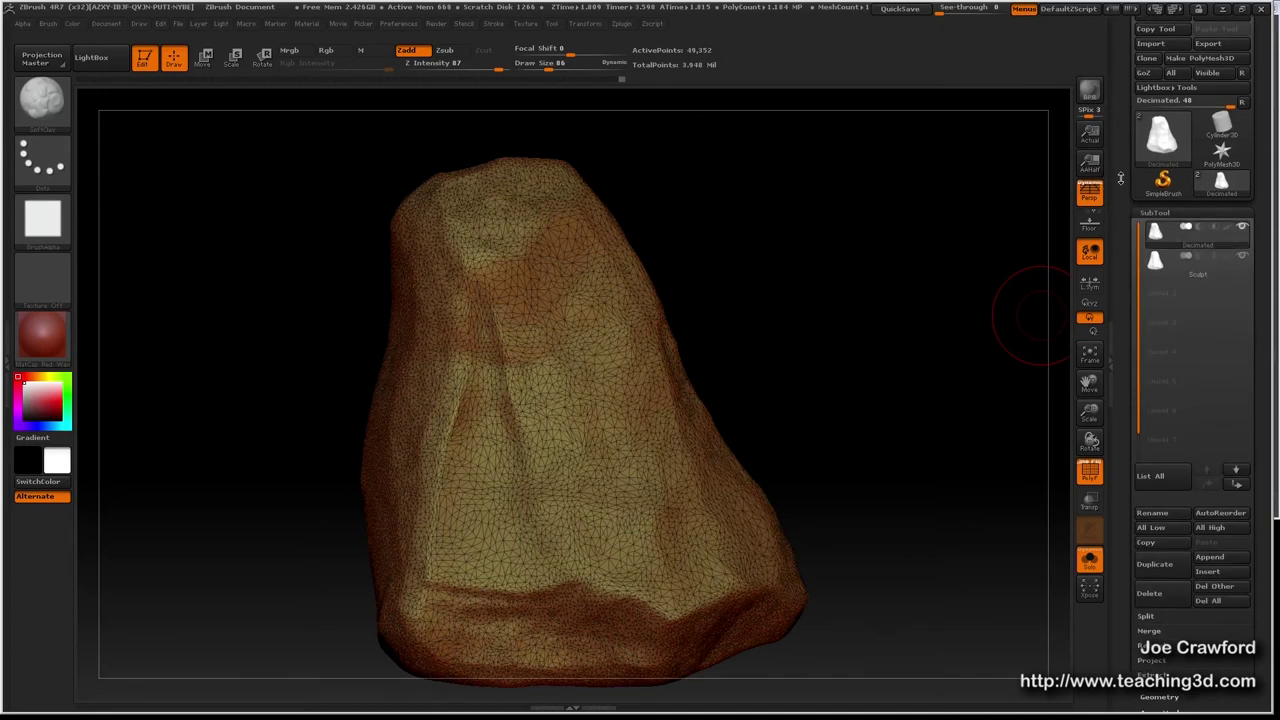
drag(1121, 213, 1118, 244)
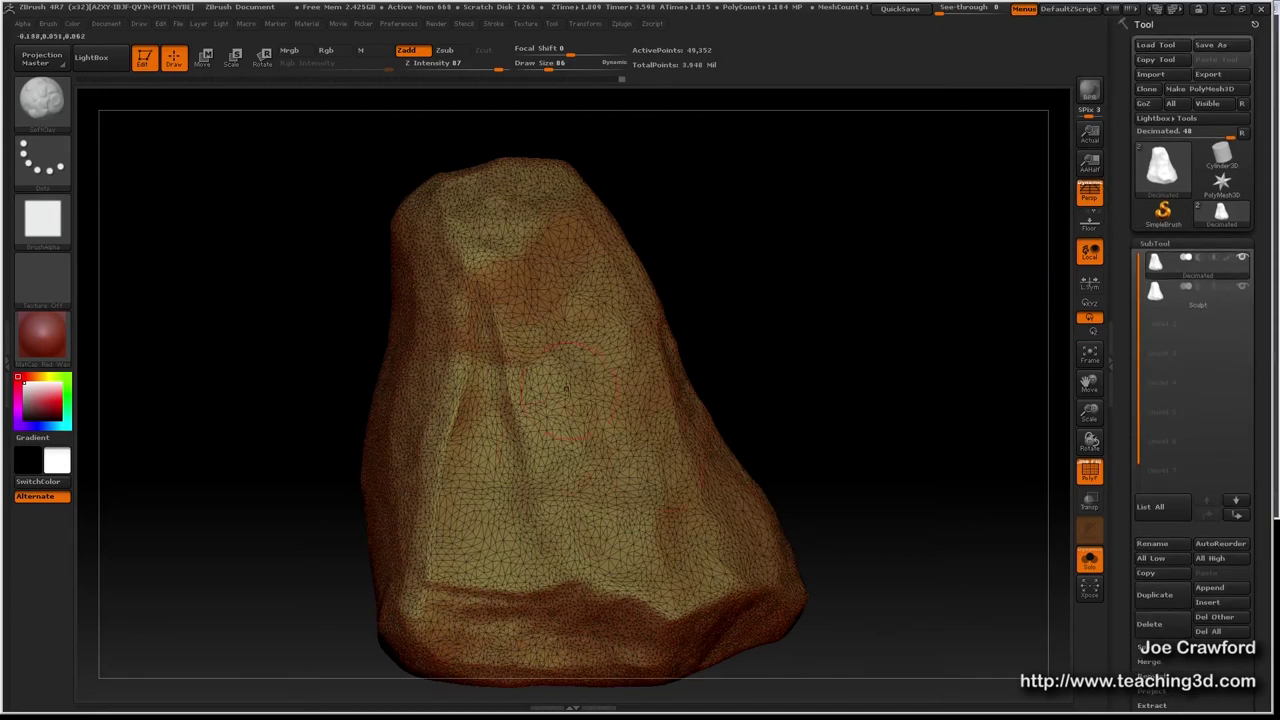
click(1218, 47)
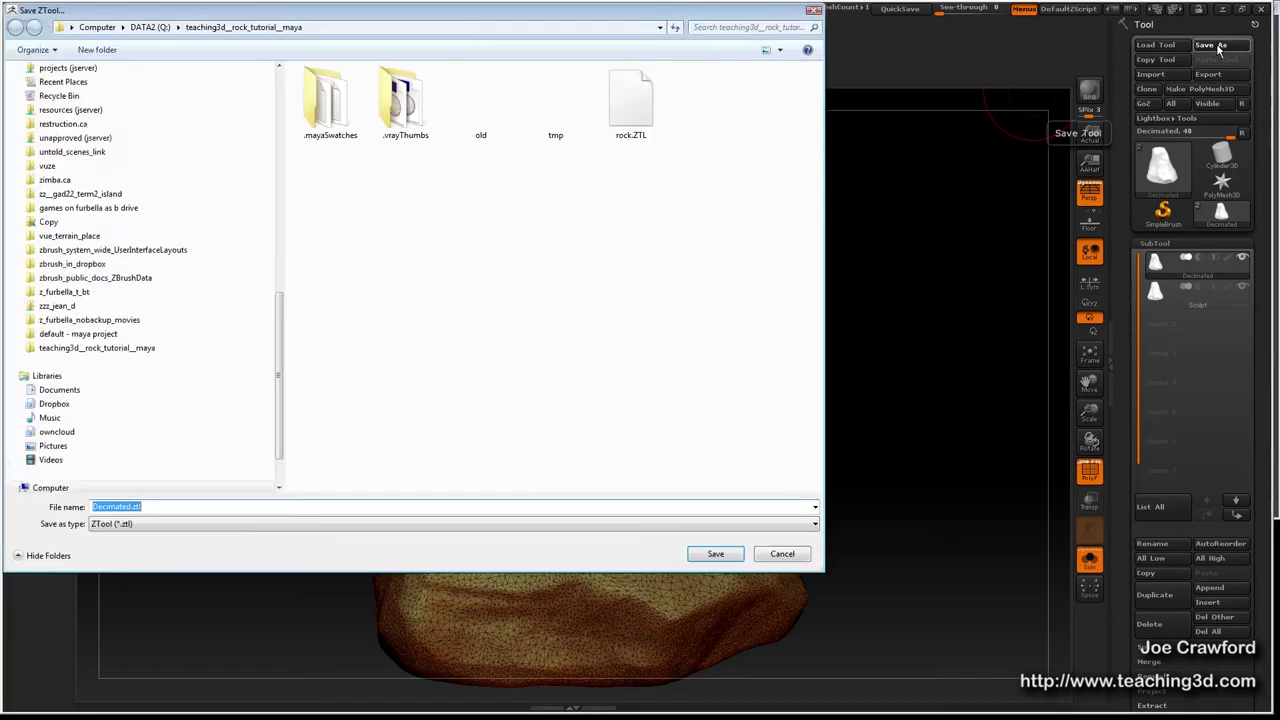
double_click(631, 107)
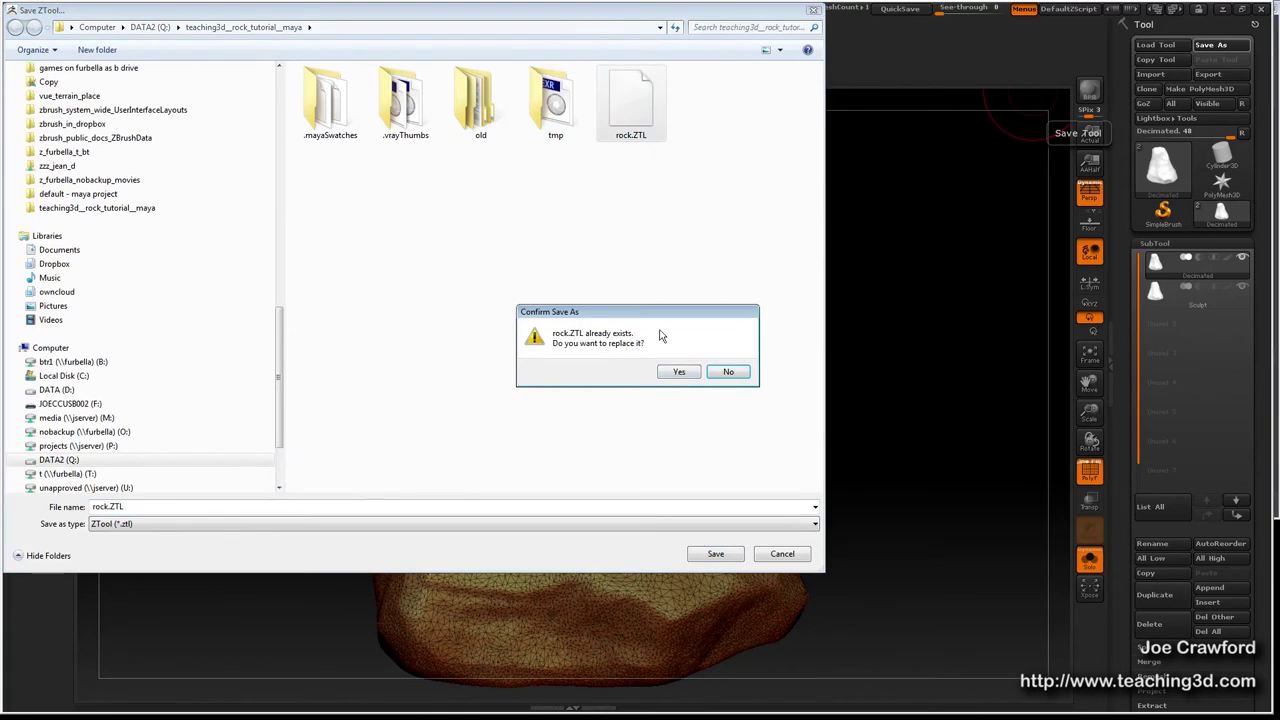
click(674, 371)
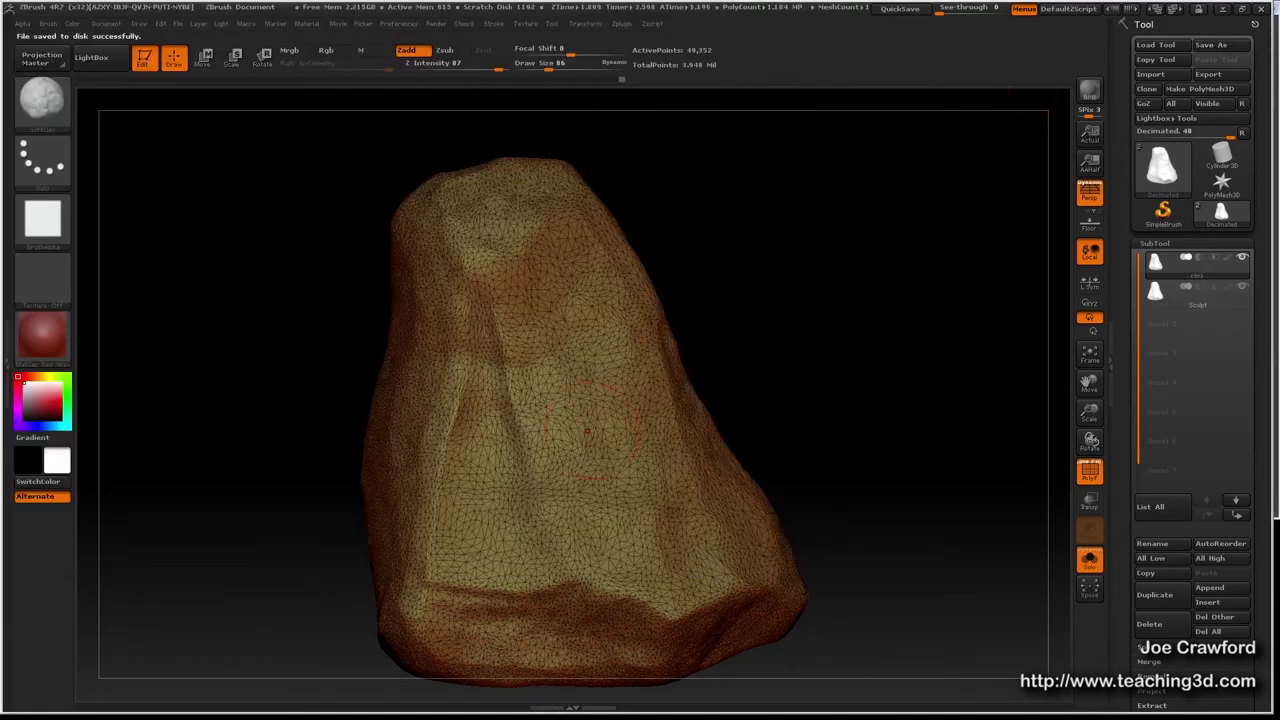
Export the decimated rock as an OBJ, overwriting the existing deleteme.obj file.
click(1221, 75)
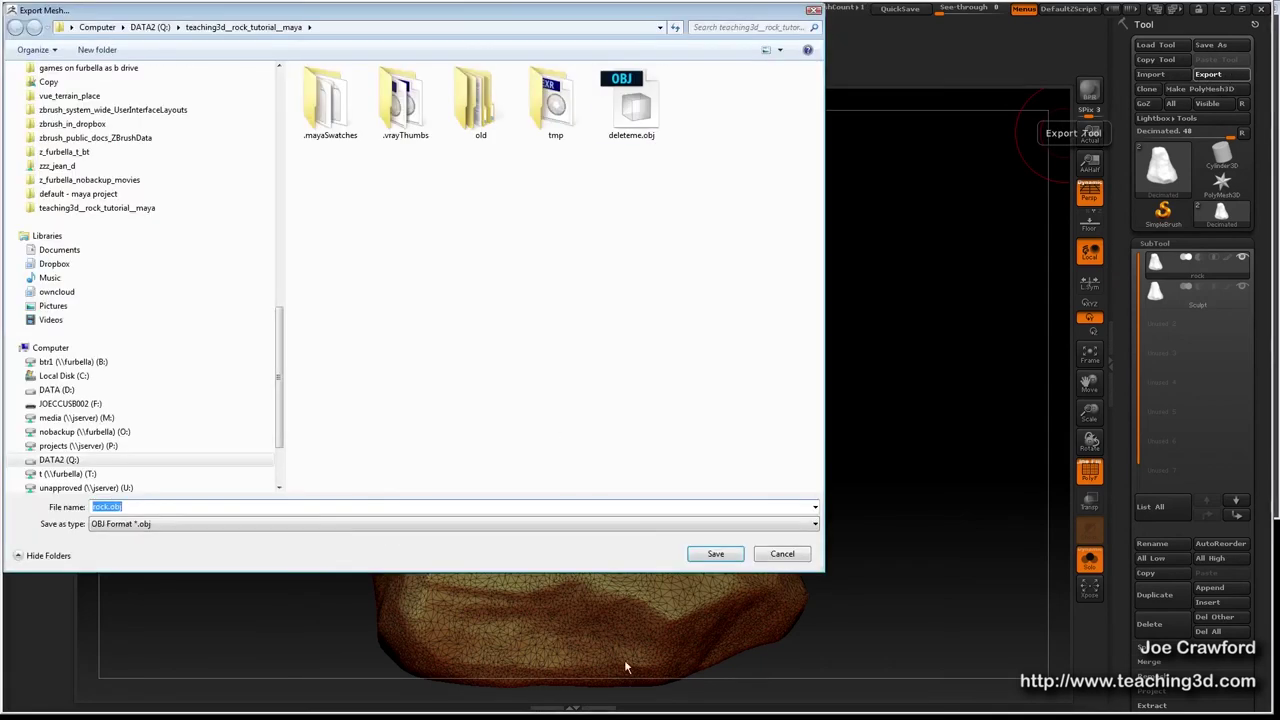
double_click(631, 108)
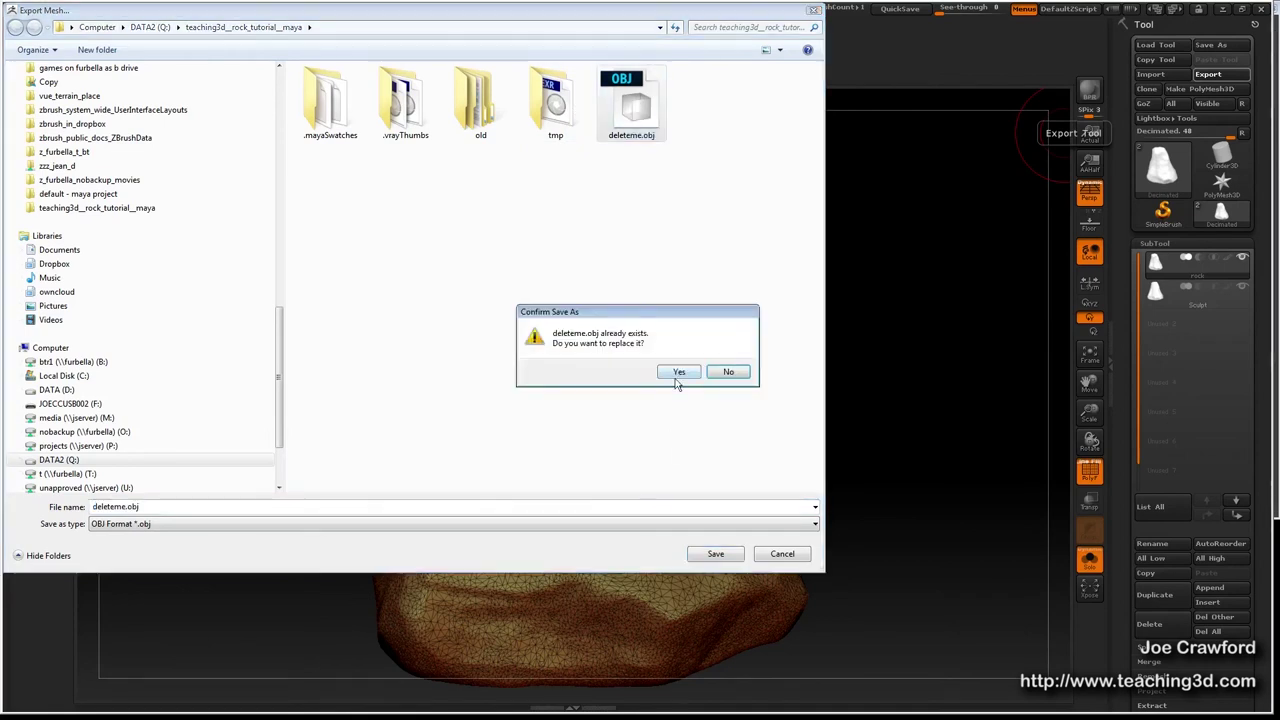
click(677, 372)
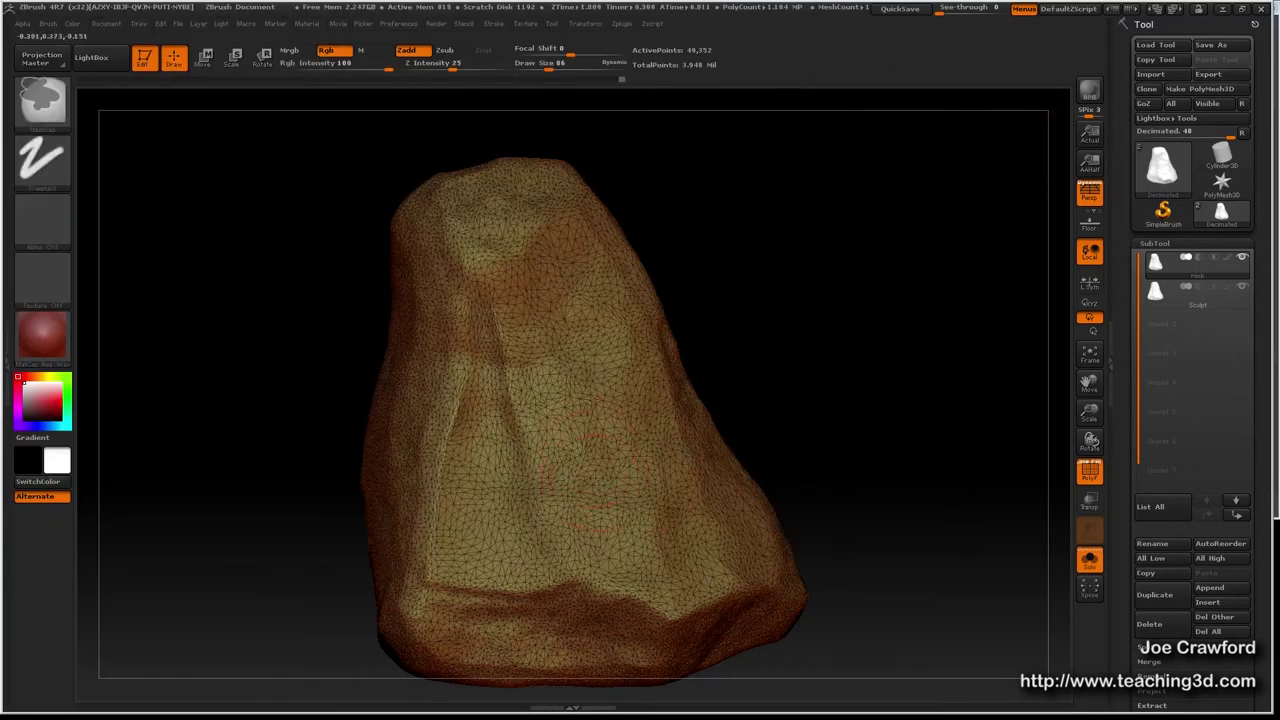
mouse_move(579, 494)
alt+right_down()
mouse_move(575, 468)
mouse_move(655, 480)
alt+right_up()
right_click(580, 386)
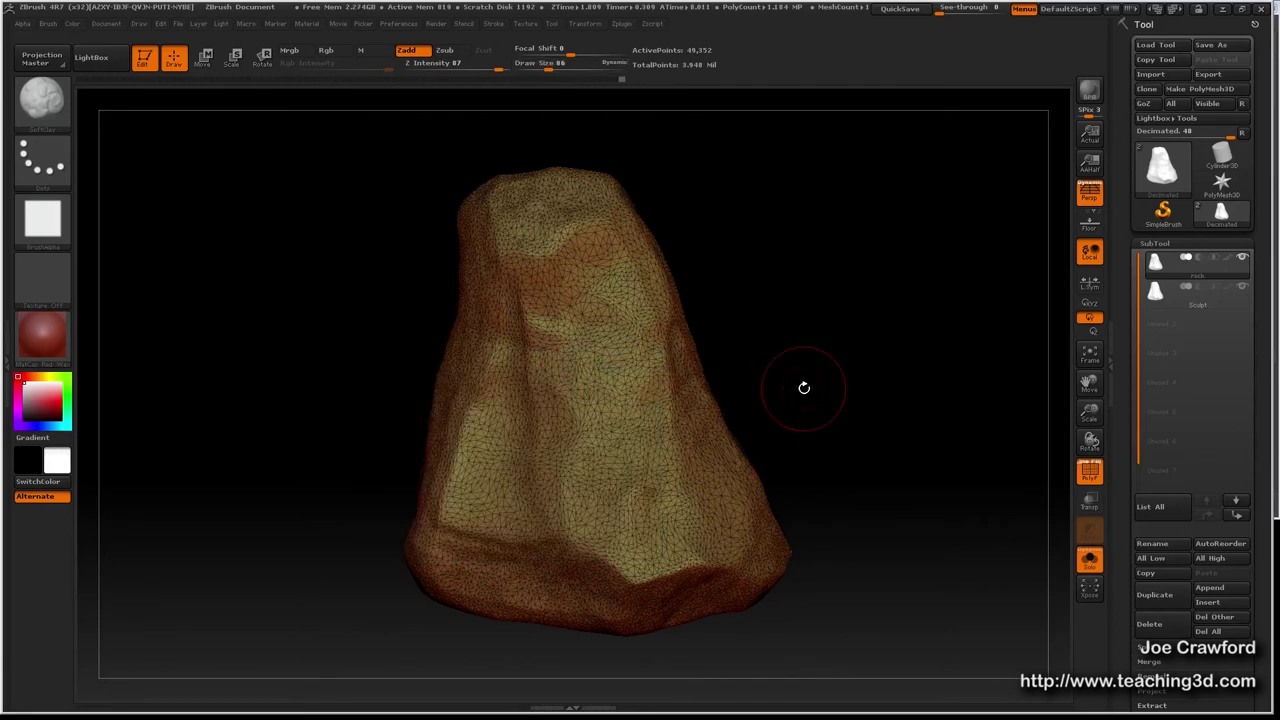
right_drag(627, 394, 582, 392)
drag(660, 400, 652, 408)
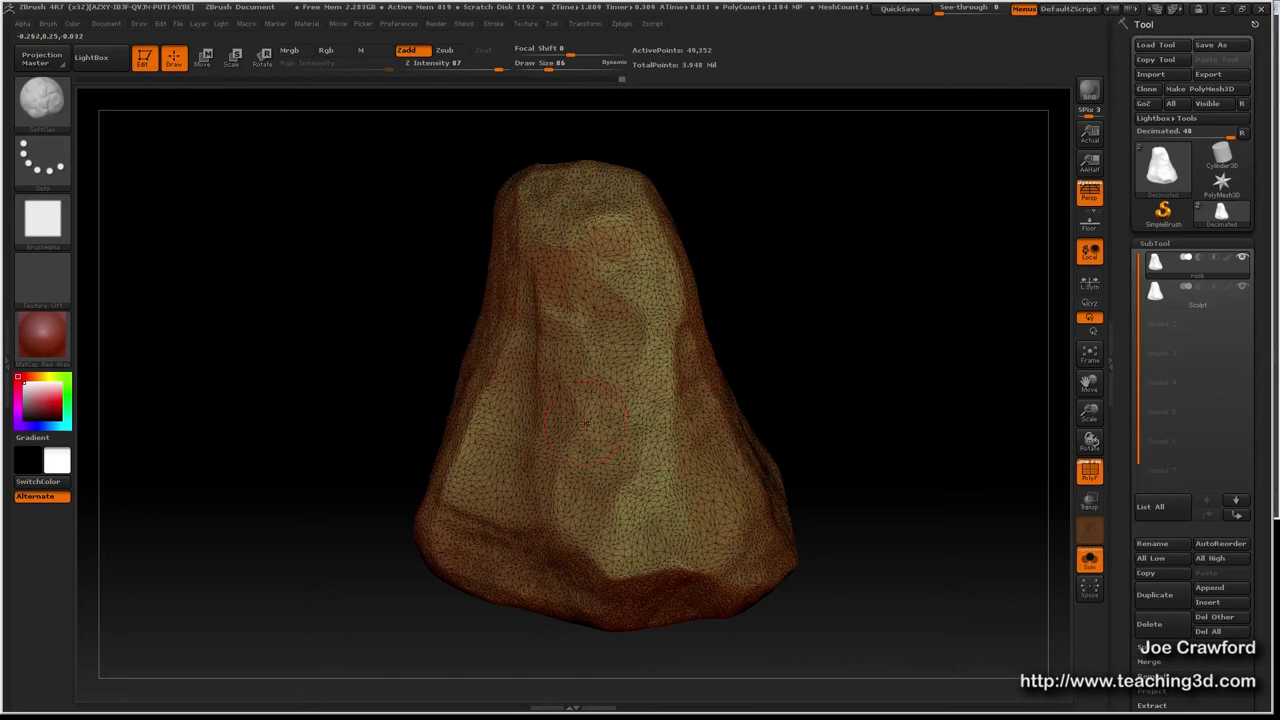
Switch to Maya and rename the pCube1 object old_base_shape.
key(alt+Tab)
alt+drag(401, 493, 420, 466)
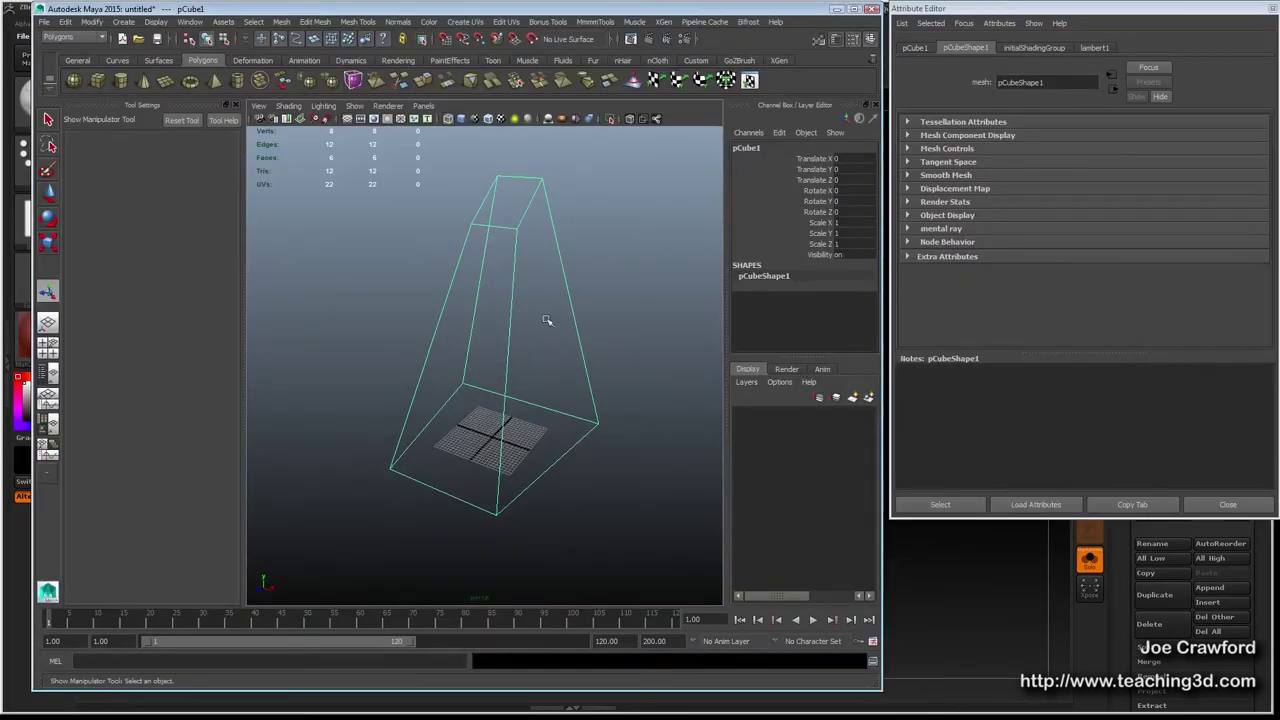
alt+drag(526, 360, 491, 374)
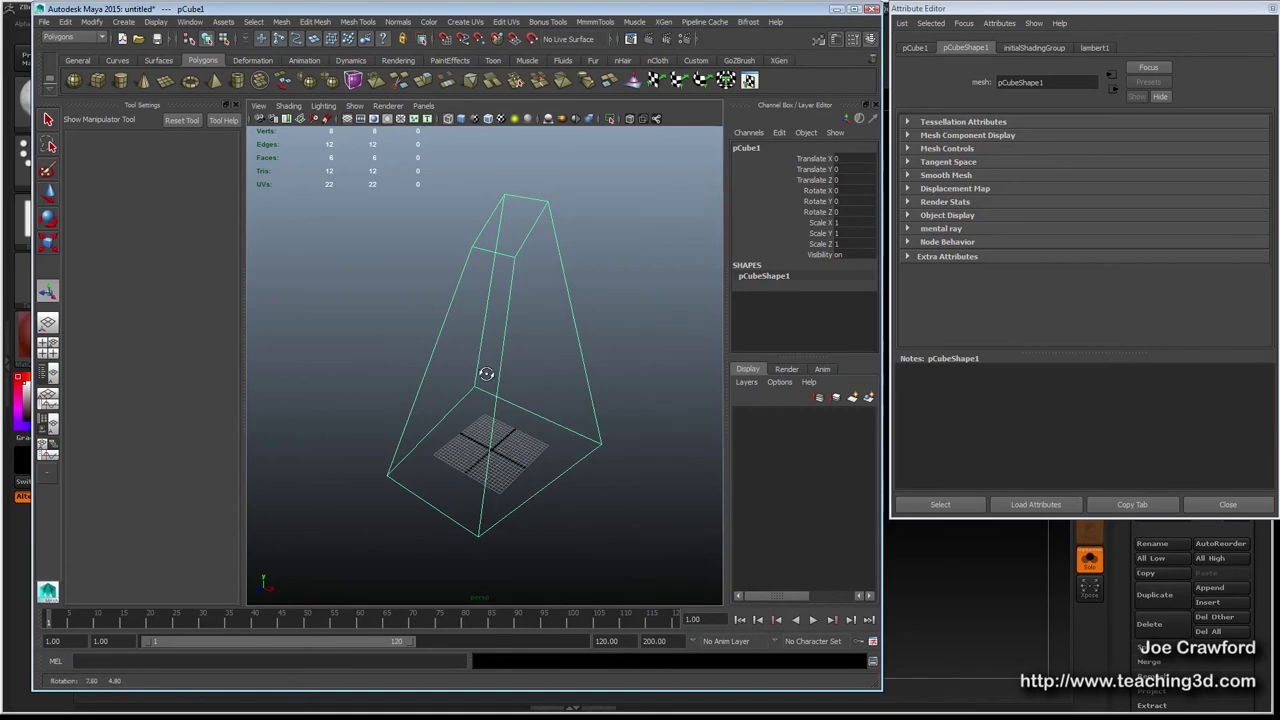
double_click(756, 150)
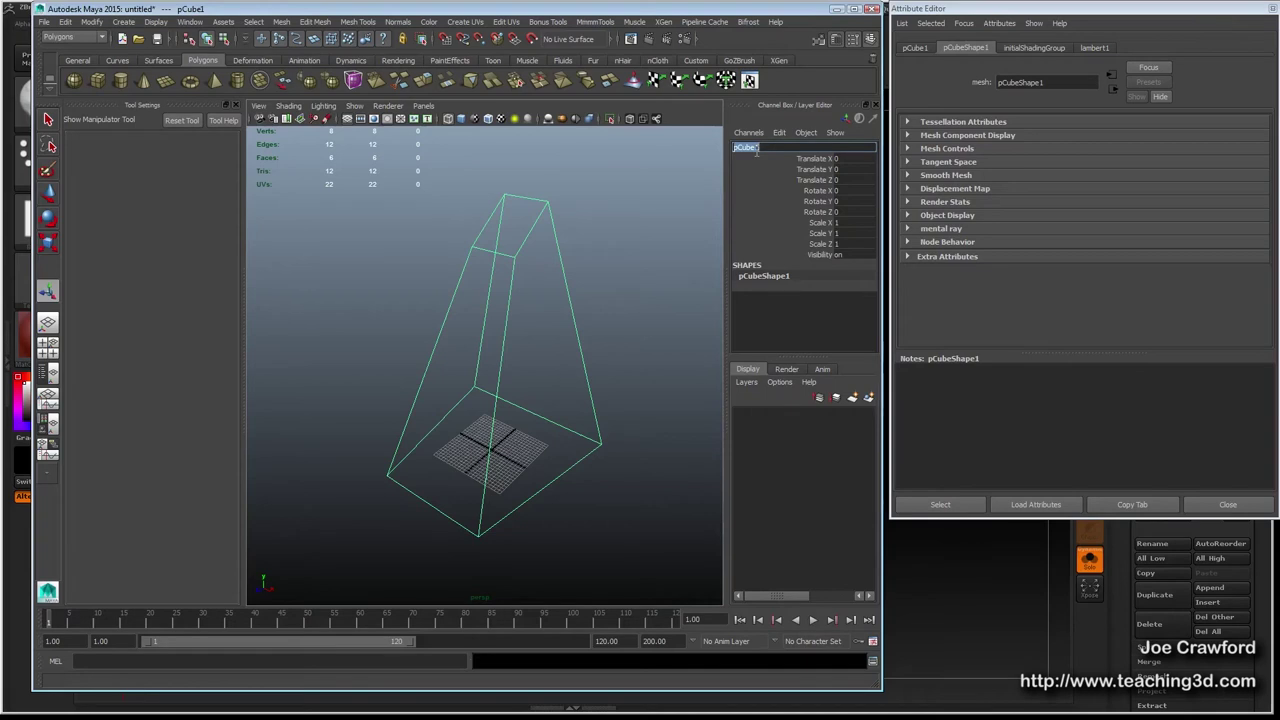
text(pil)
key(Return)
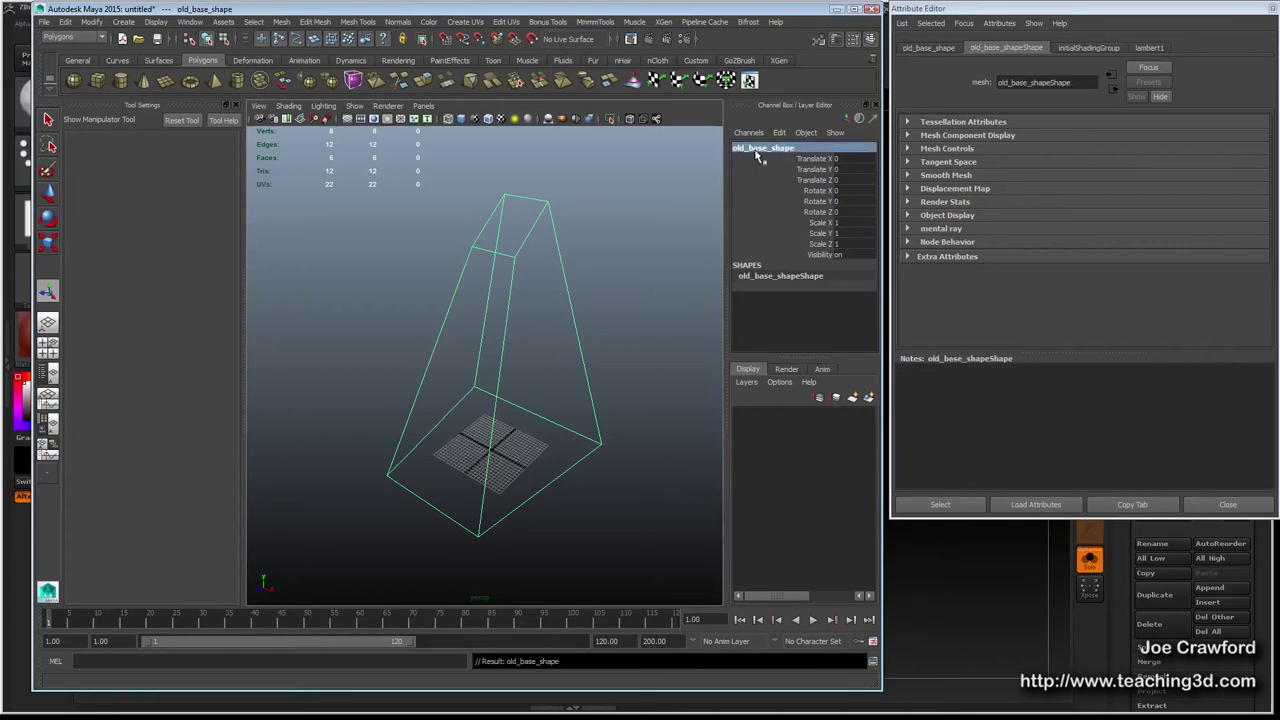
Put old_base_shape in a new display layer named old__lay and hide that layer.
click(868, 397)
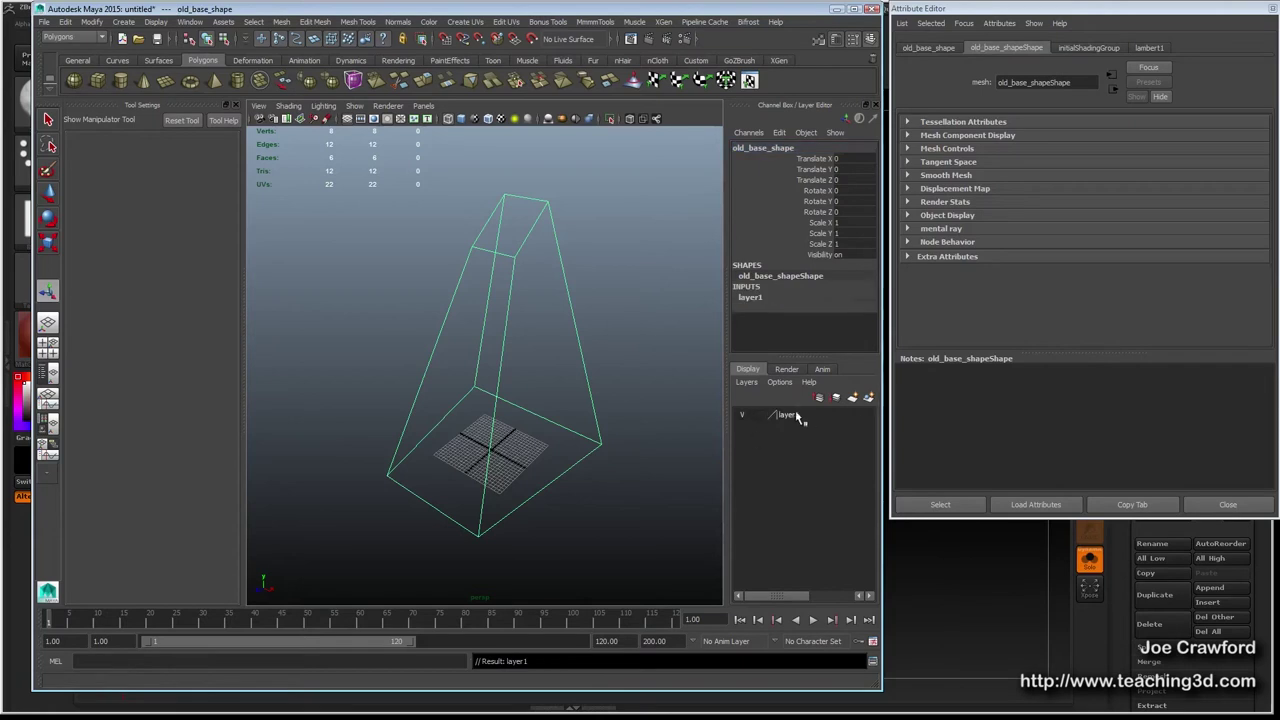
double_click(790, 415)
text(old_lay)
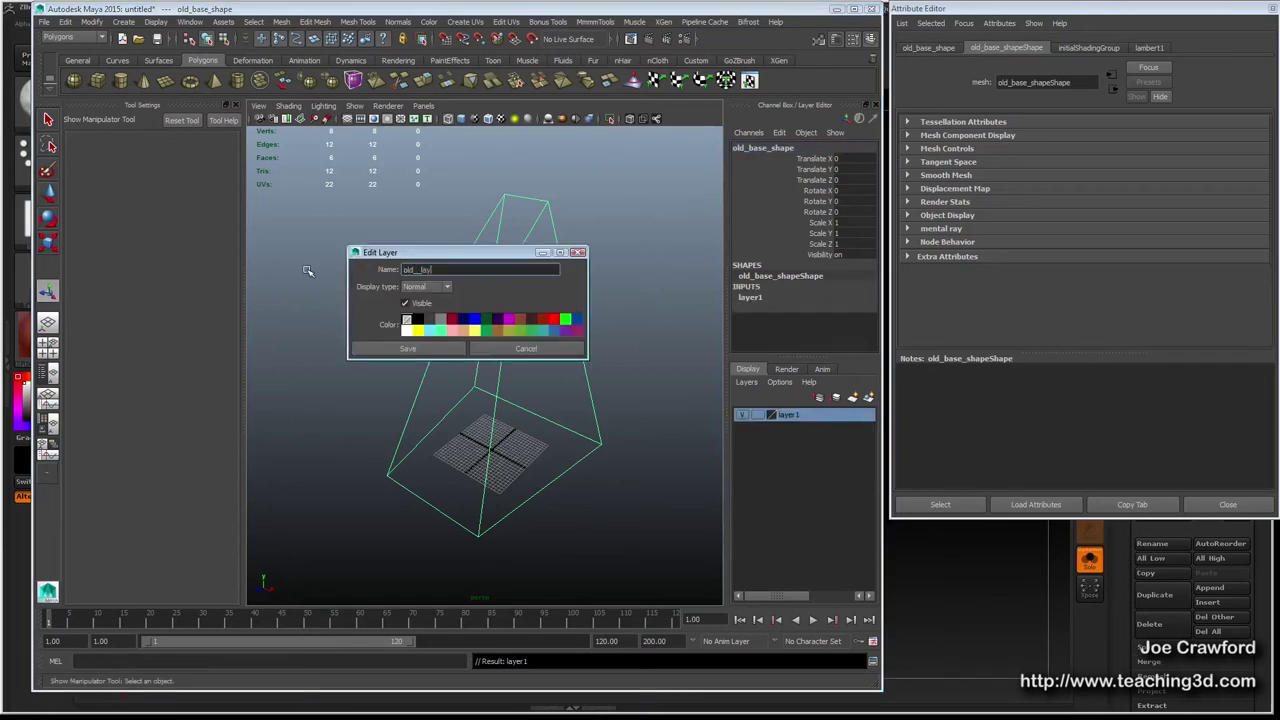
key(Return)
click(424, 349)
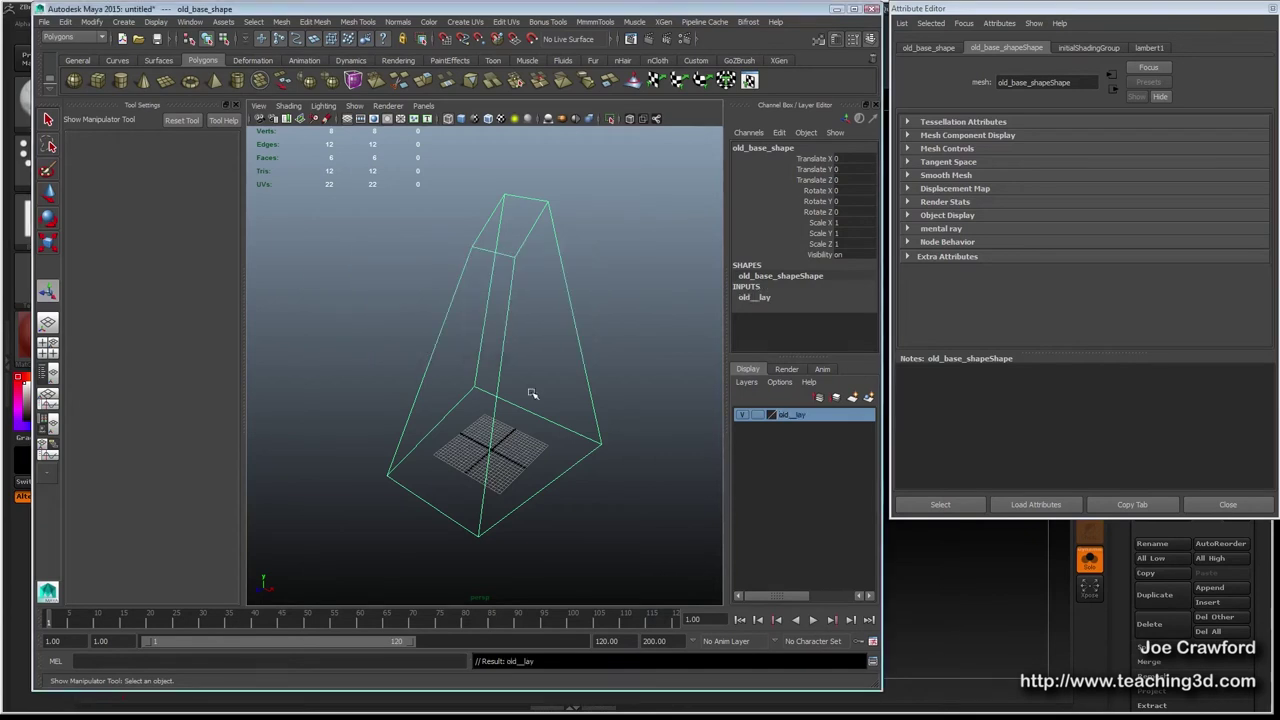
click(742, 414)
Import the deleteme.OBJ file from the teaching3d__rock_tutorial__maya folder into the scene.
alt+right_drag(537, 417, 522, 445)
alt+middle_drag(458, 438, 458, 447)
alt+drag(458, 447, 457, 439)
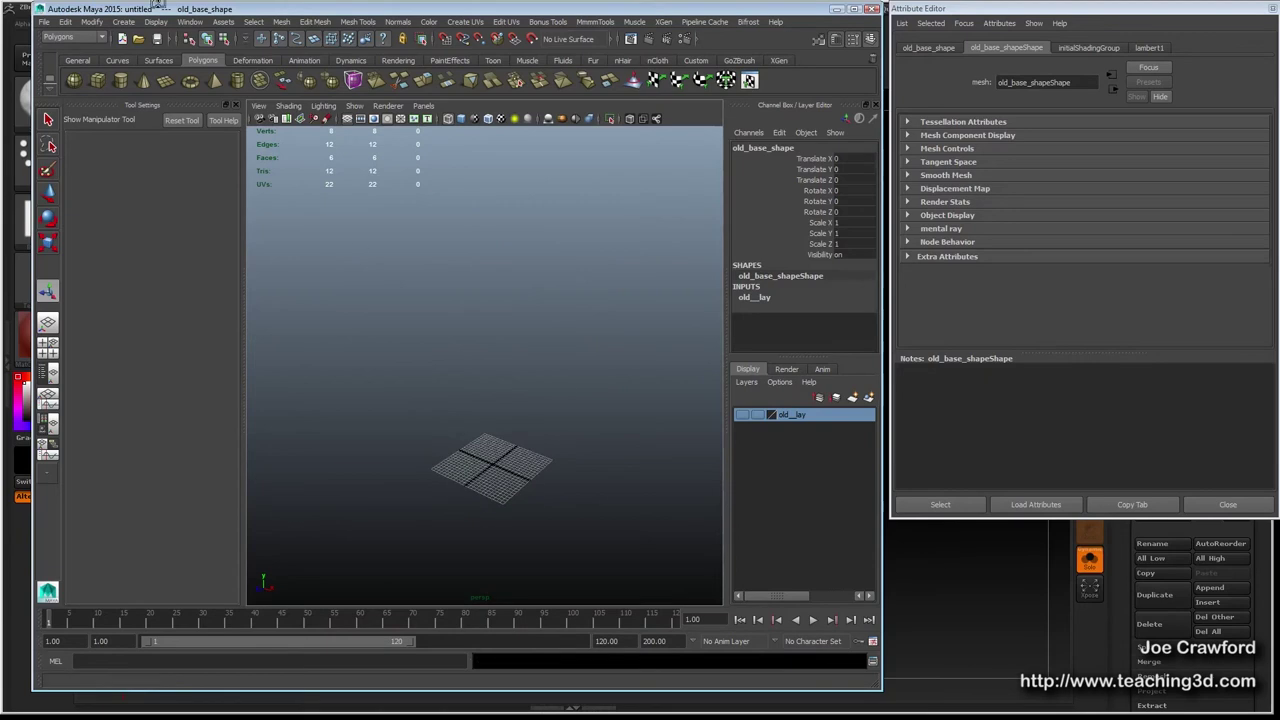
click(44, 23)
click(85, 149)
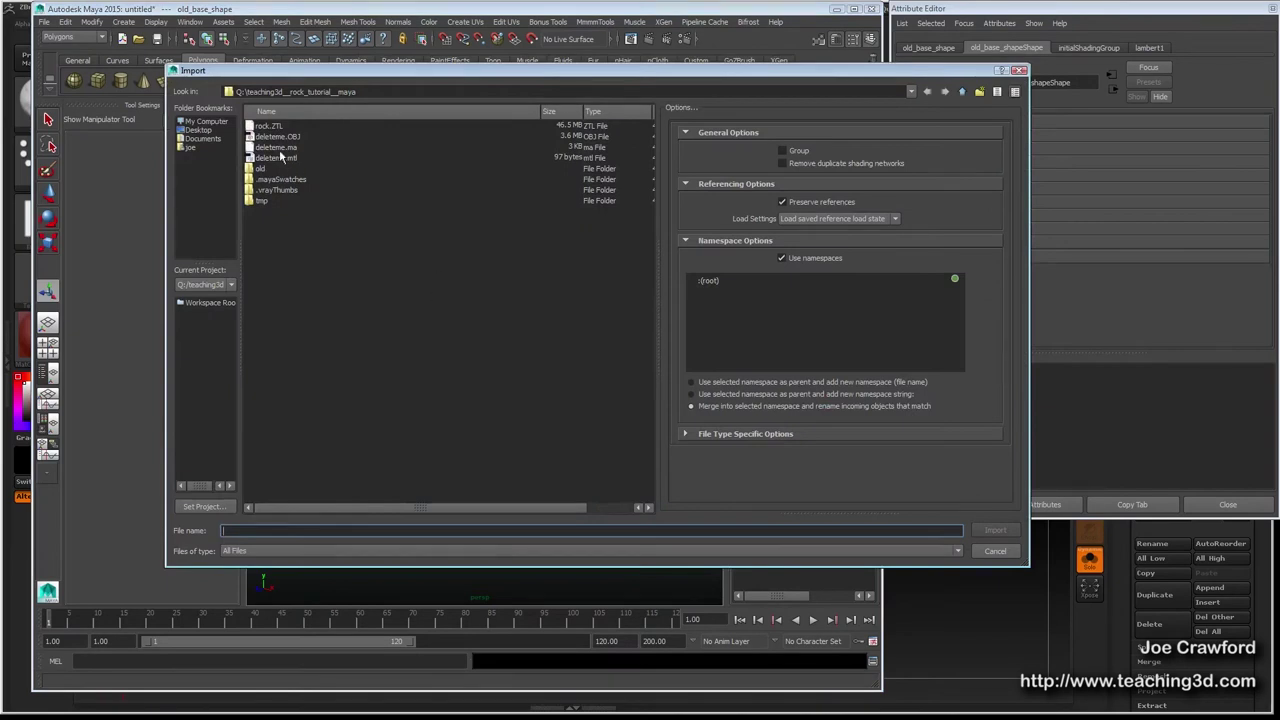
click(278, 137)
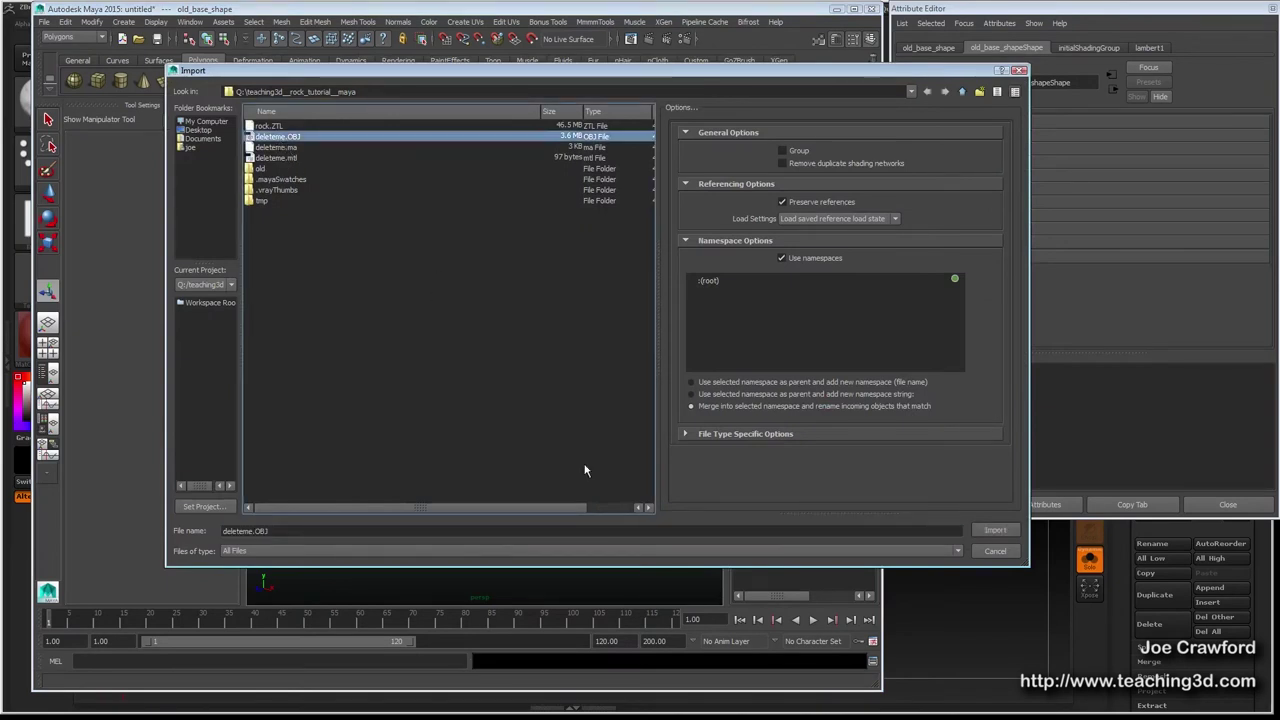
key(Return)
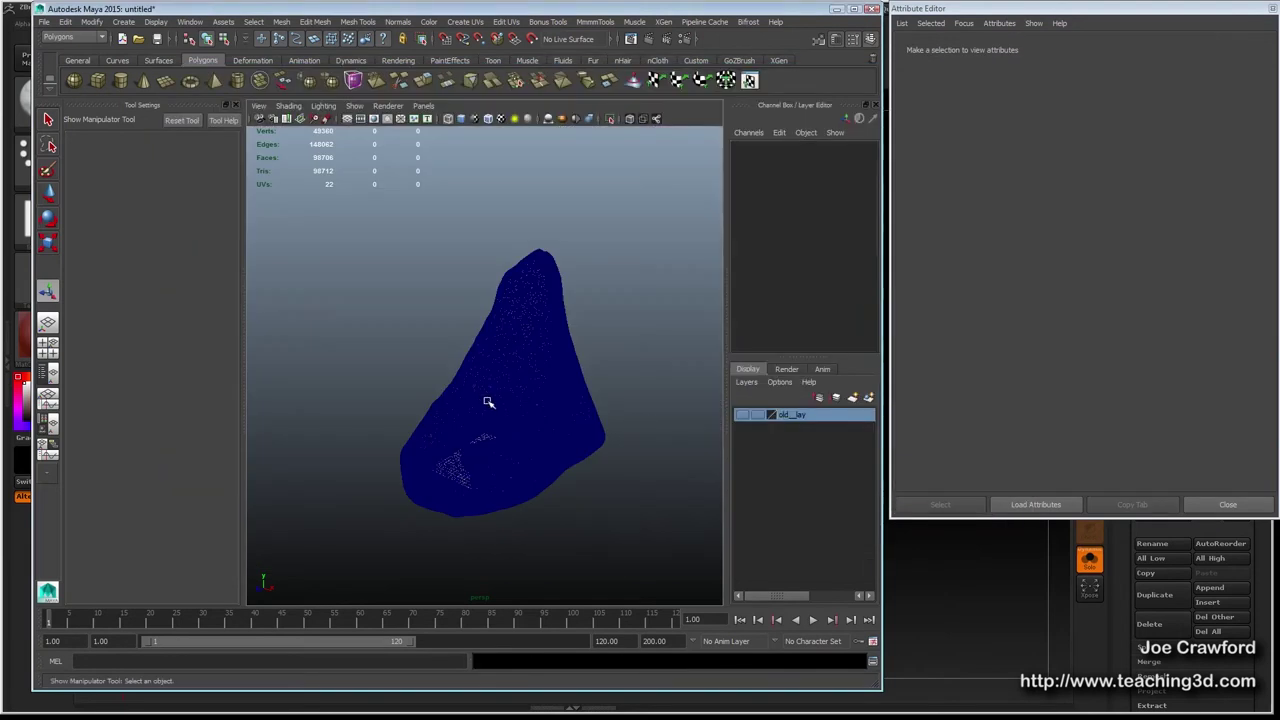
Display the imported rock with smooth shading and bring it closer from another side.
click(489, 403)
alt+drag(372, 436, 491, 437)
click(420, 377)
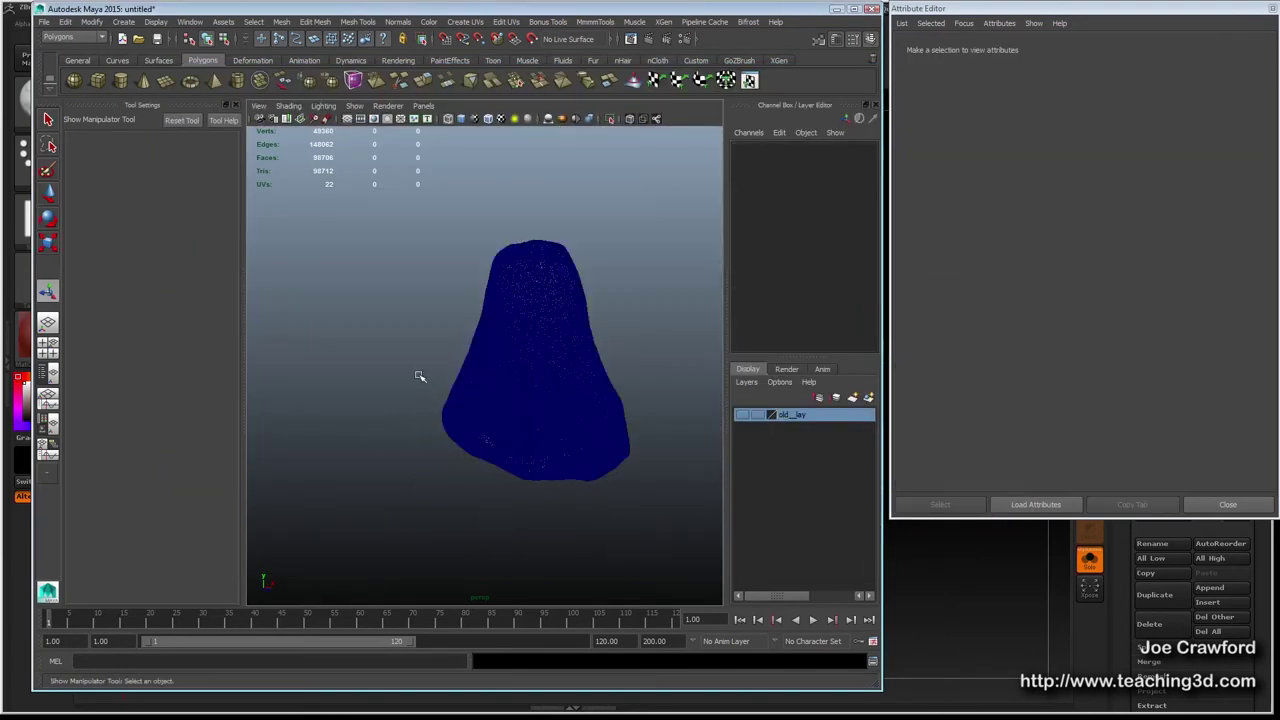
key(5)
mouse_move(420, 380)
alt+right_down()
mouse_move(594, 449)
mouse_move(395, 416)
mouse_move(391, 380)
alt+right_up()
mouse_move(391, 380)
alt+mouse_down()
mouse_move(506, 289)
mouse_move(503, 362)
mouse_move(457, 377)
mouse_move(449, 351)
mouse_move(349, 353)
mouse_move(400, 380)
alt+mouse_up()
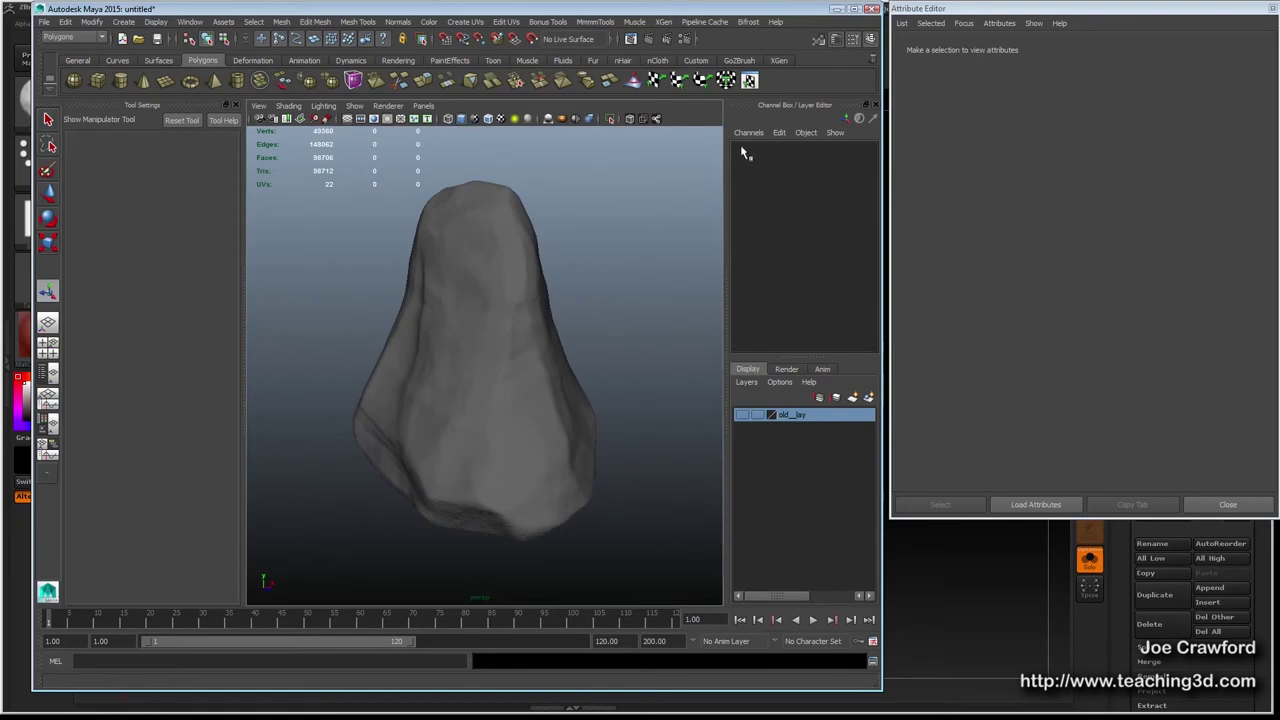
Select the imported rock mesh and rename it ref__geo.
click(514, 263)
double_click(766, 148)
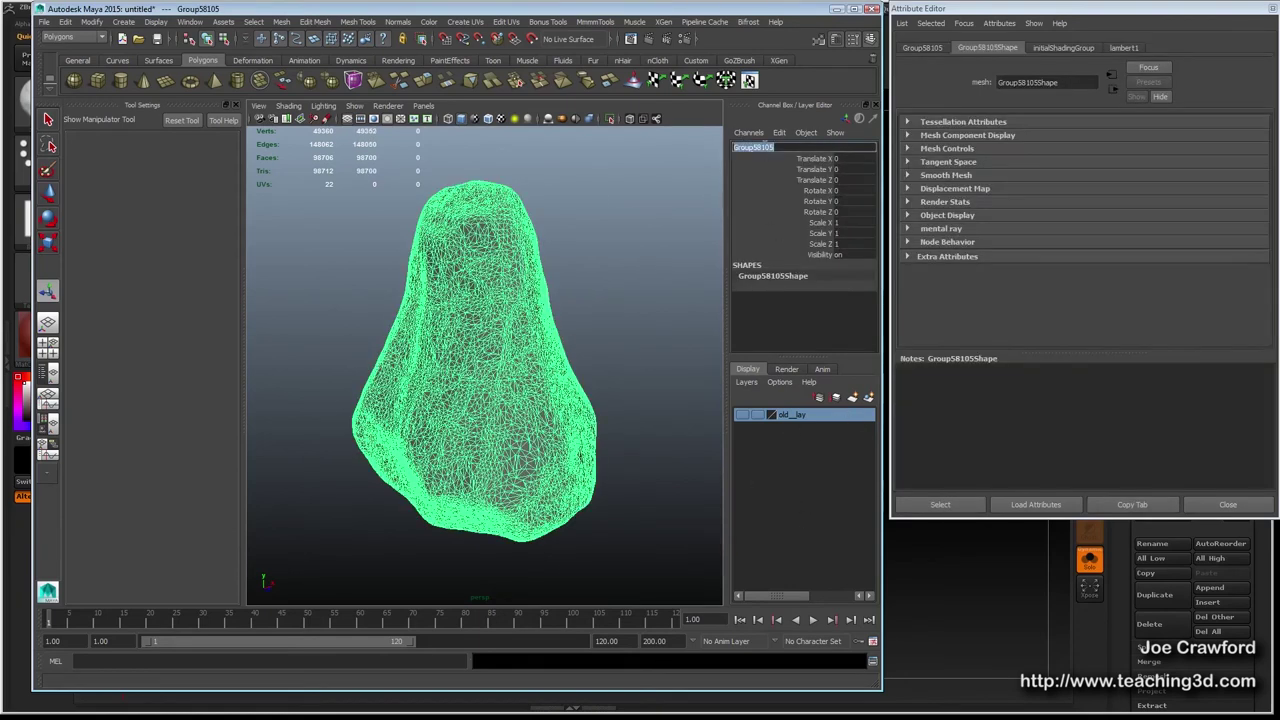
text(ref_geo)
key(Return)
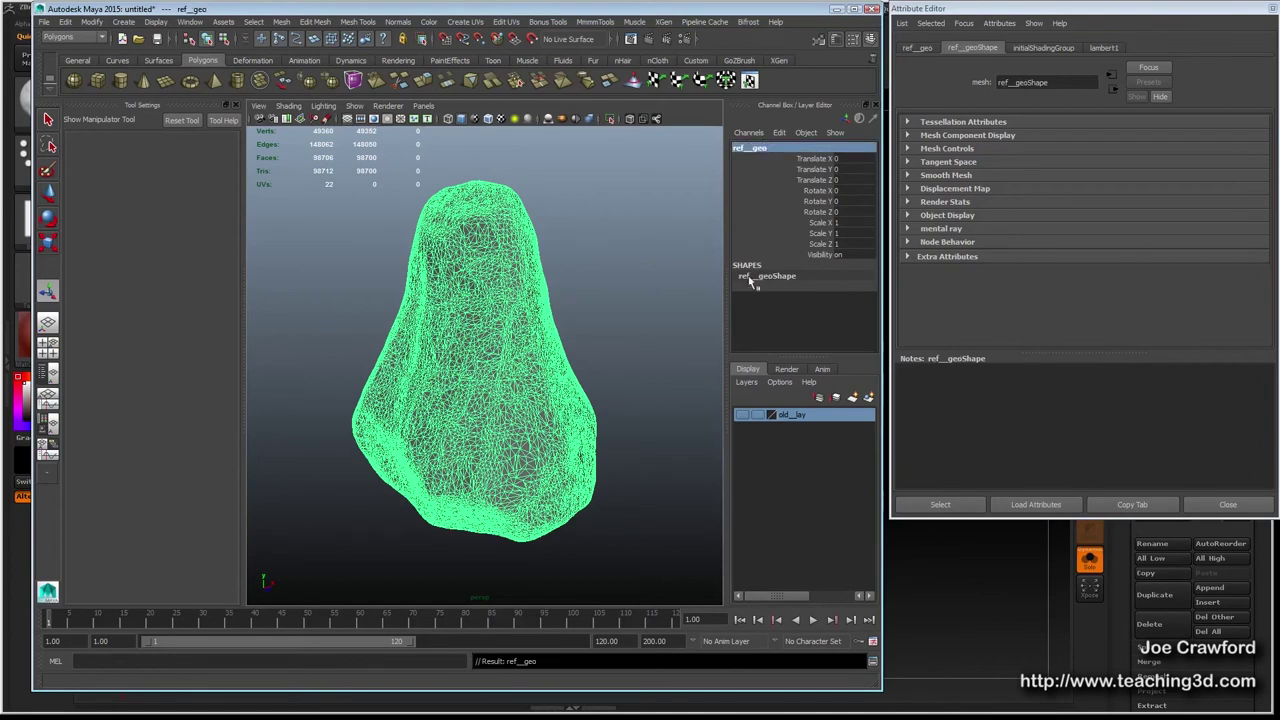
Put ref__geo in a new display layer named ref__lay.
click(869, 398)
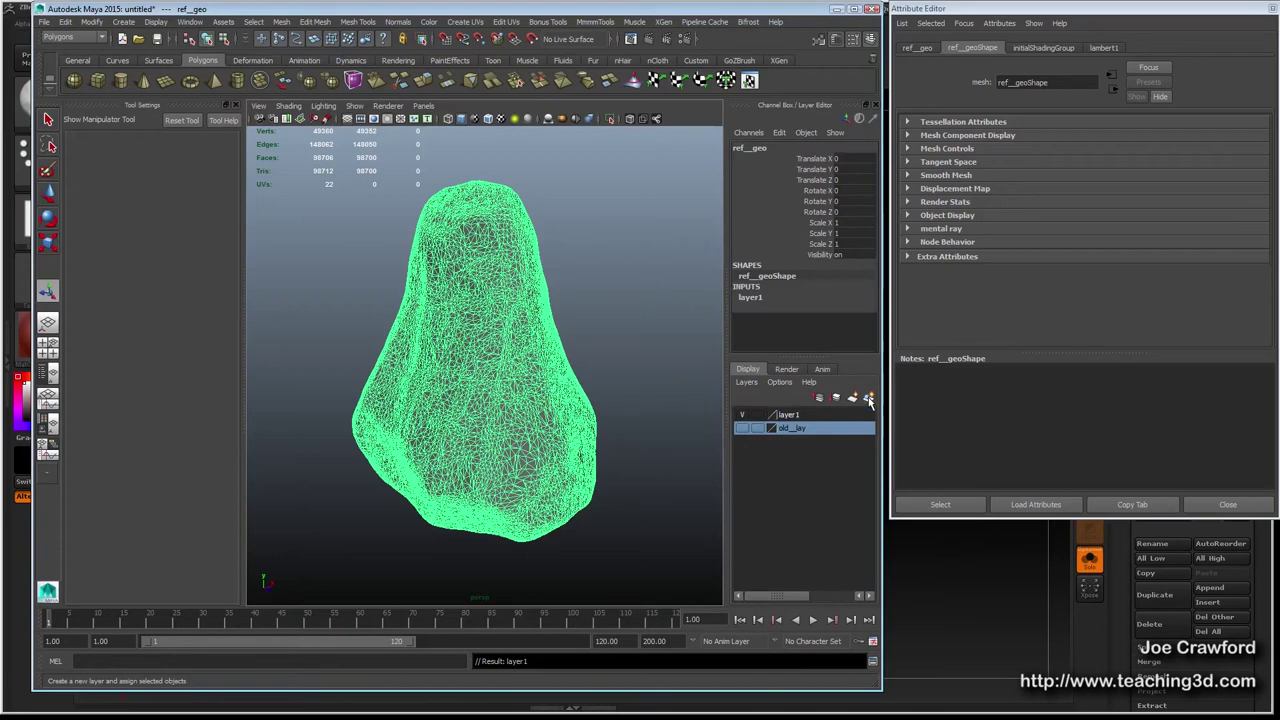
double_click(790, 416)
double_click(482, 270)
text(ref_lay)
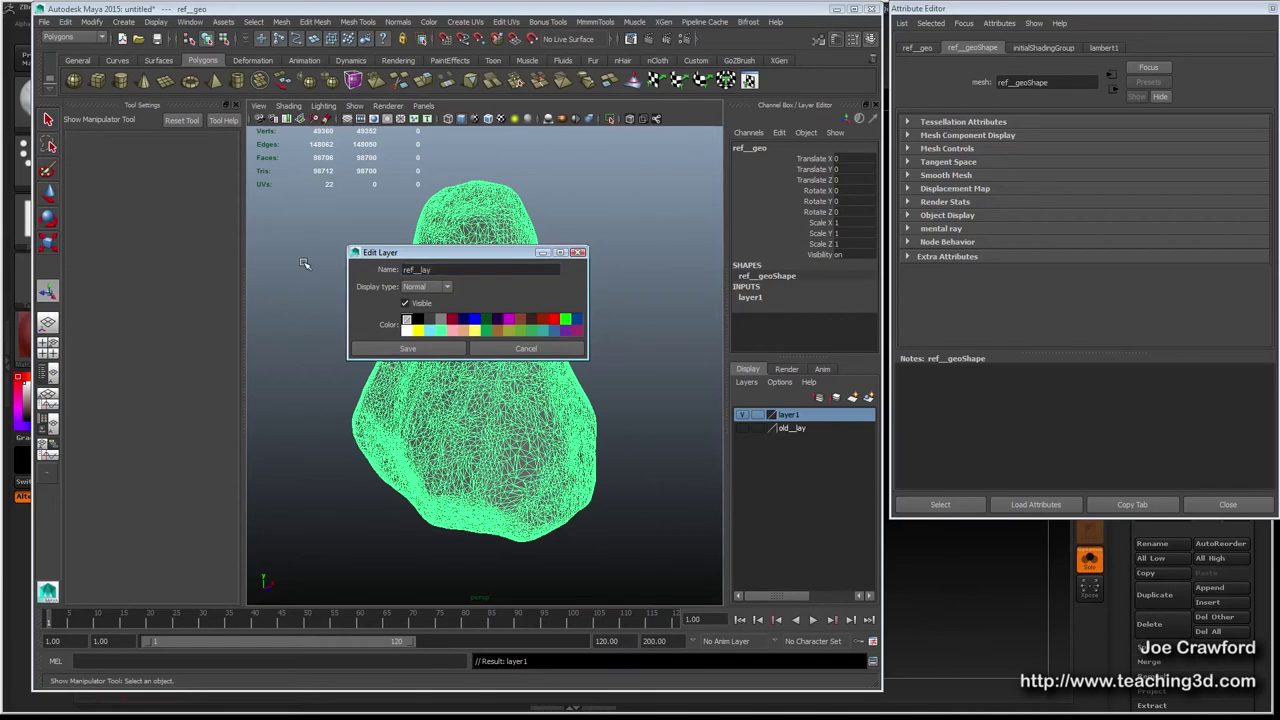
click(390, 350)
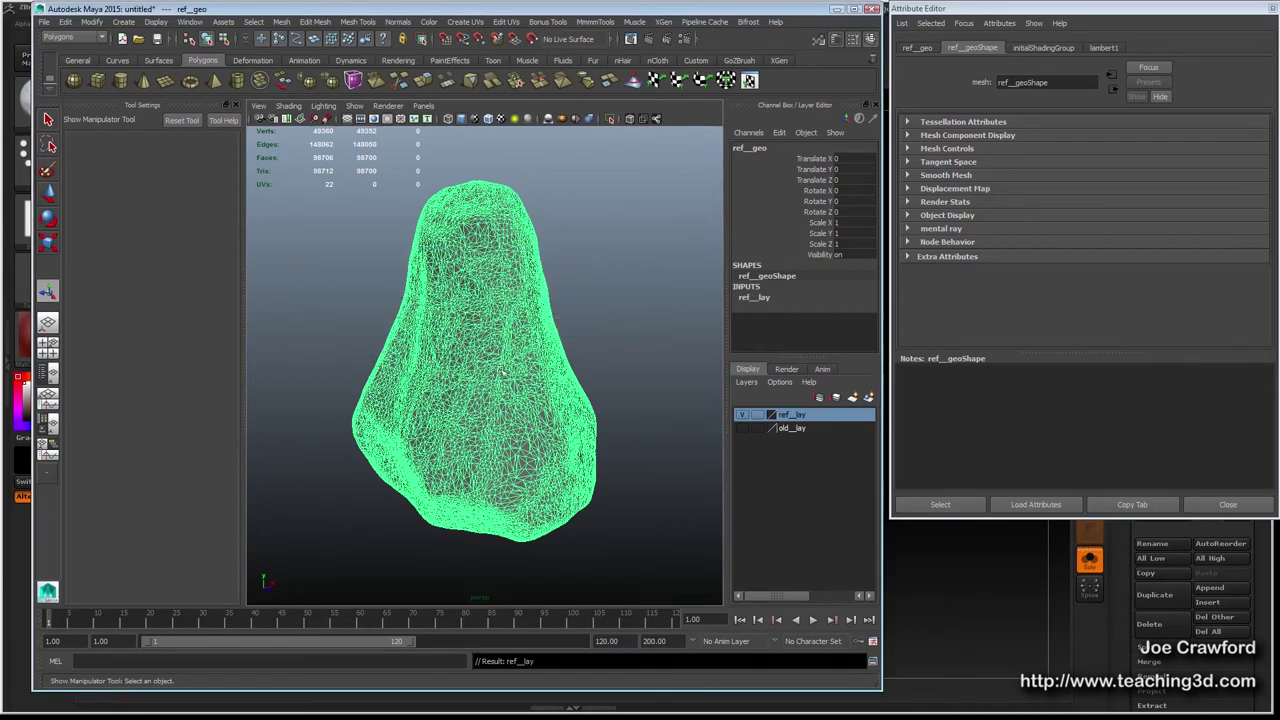
Toggle the ref__lay layer's visibility and cycle its display type through template, reference and normal.
click(743, 418)
click(743, 418)
click(743, 418)
click(743, 418)
click(757, 416)
click(757, 416)
click(757, 418)
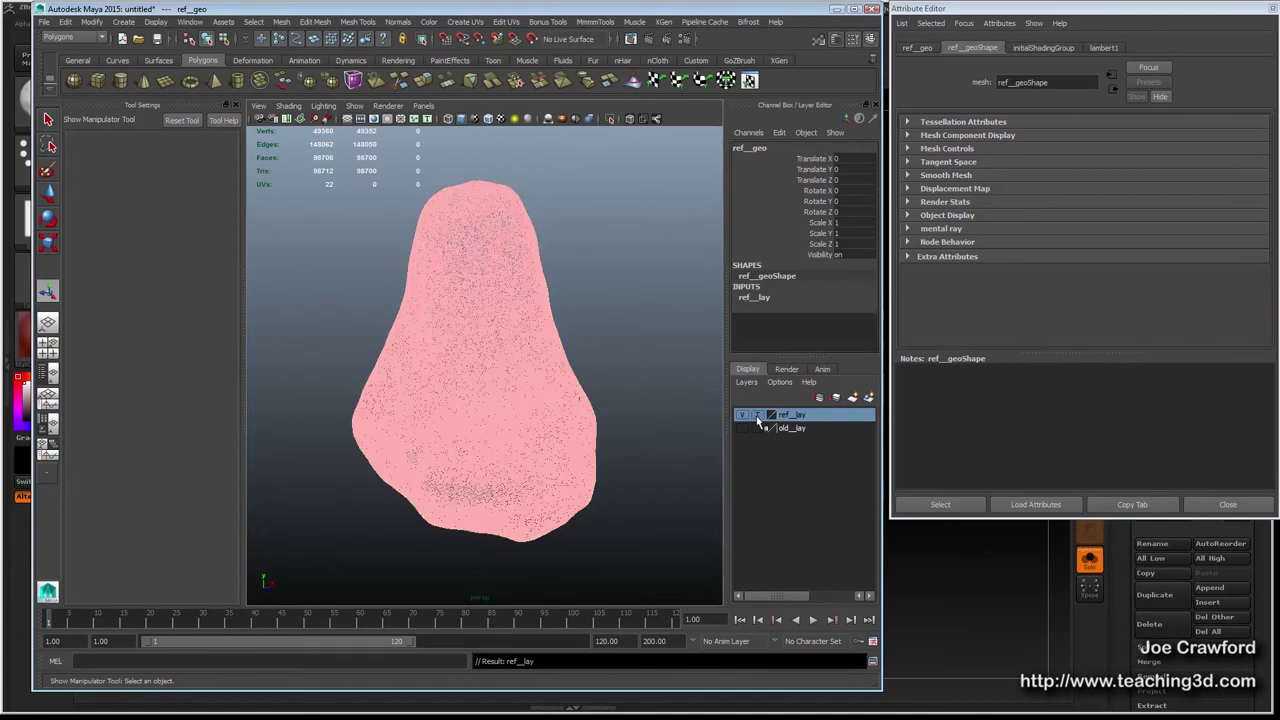
click(757, 417)
click(757, 418)
click(757, 418)
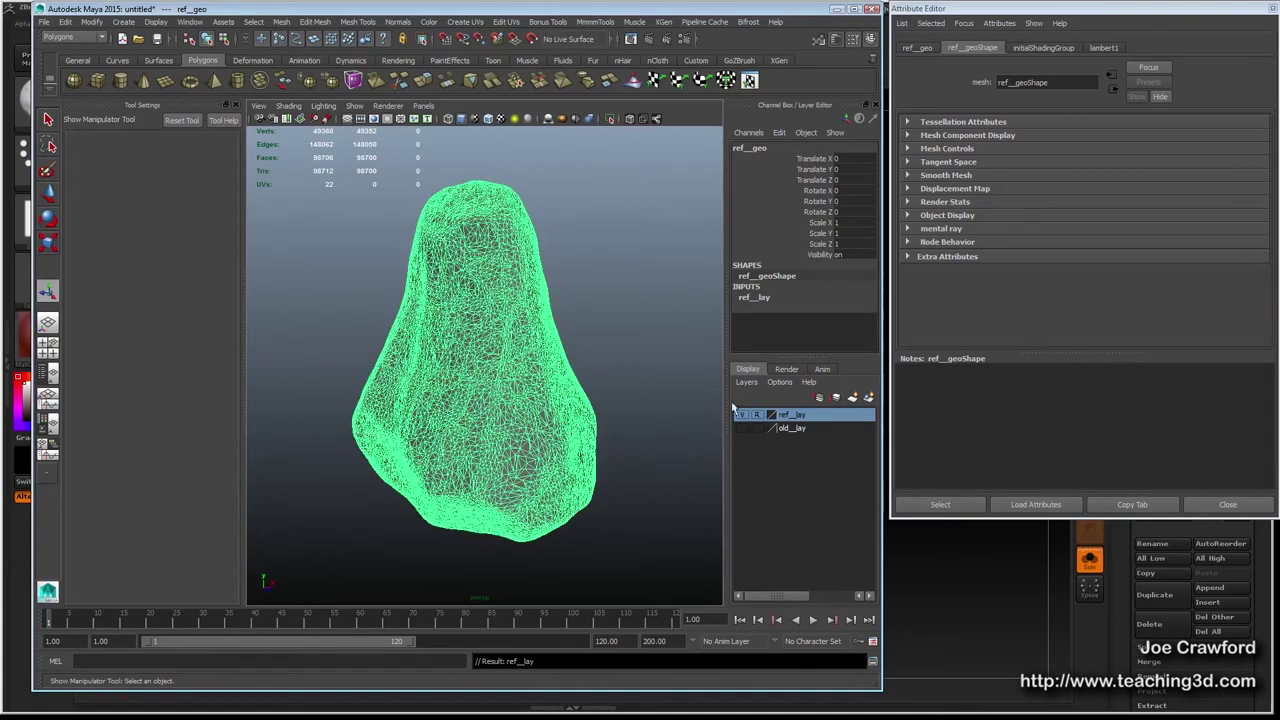
click(634, 343)
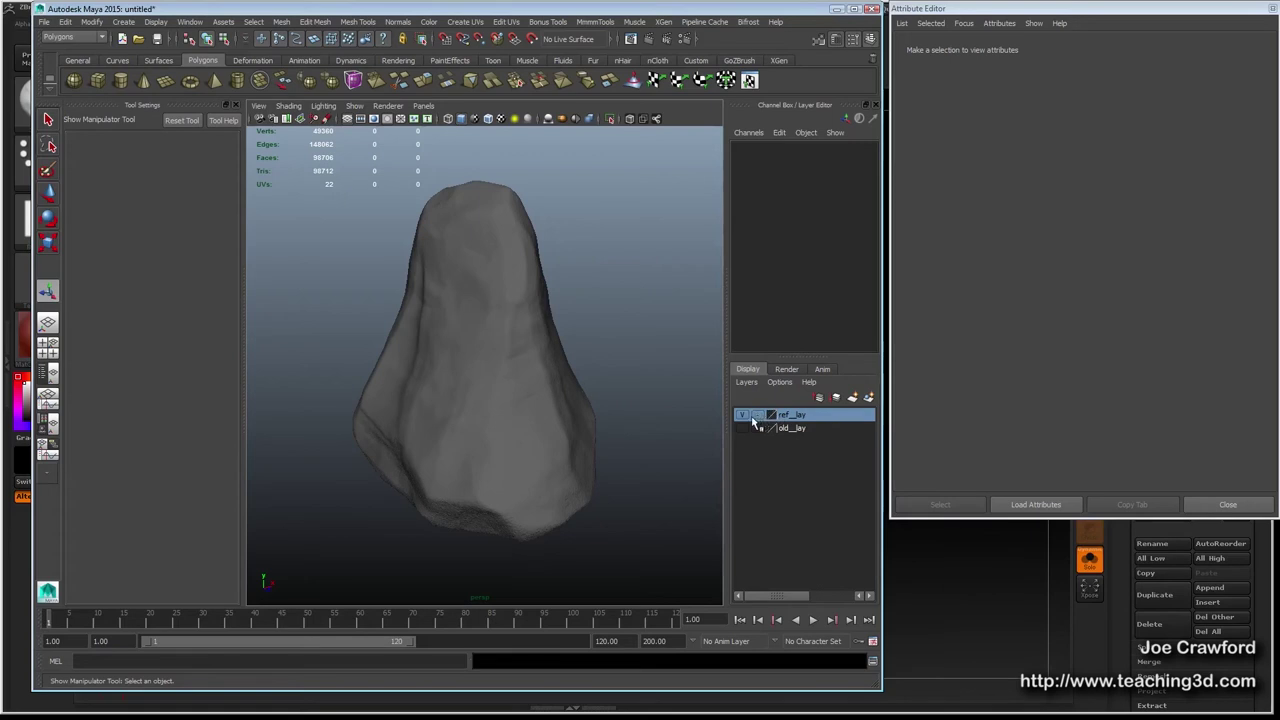
Assign a new Lambert material to ref__geo and name it ref__mat.
click(447, 313)
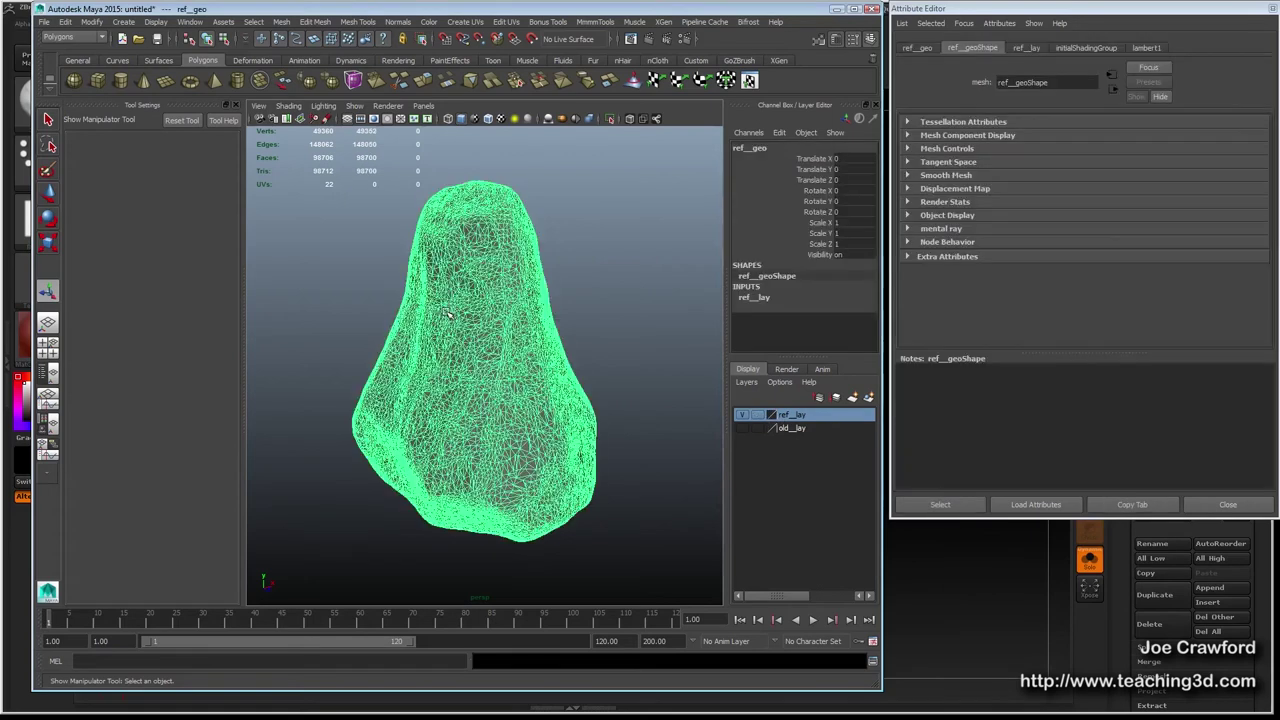
right_click(428, 376)
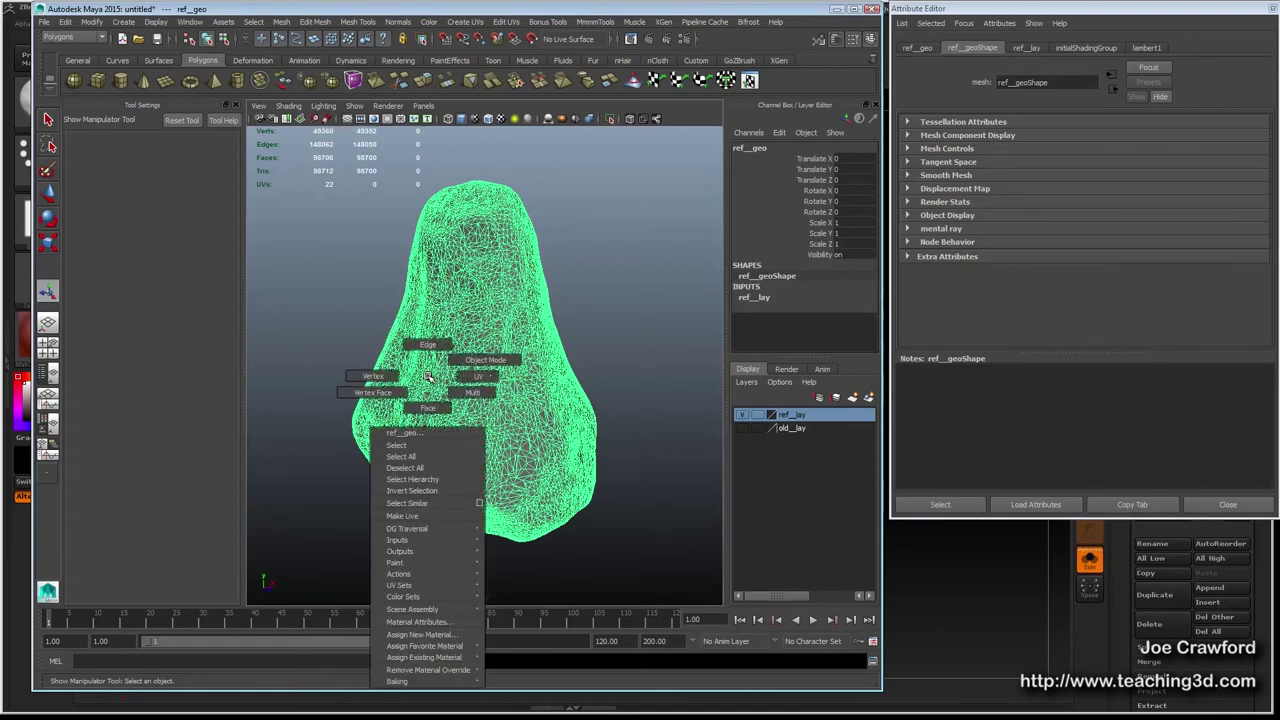
right_drag(428, 376, 429, 617)
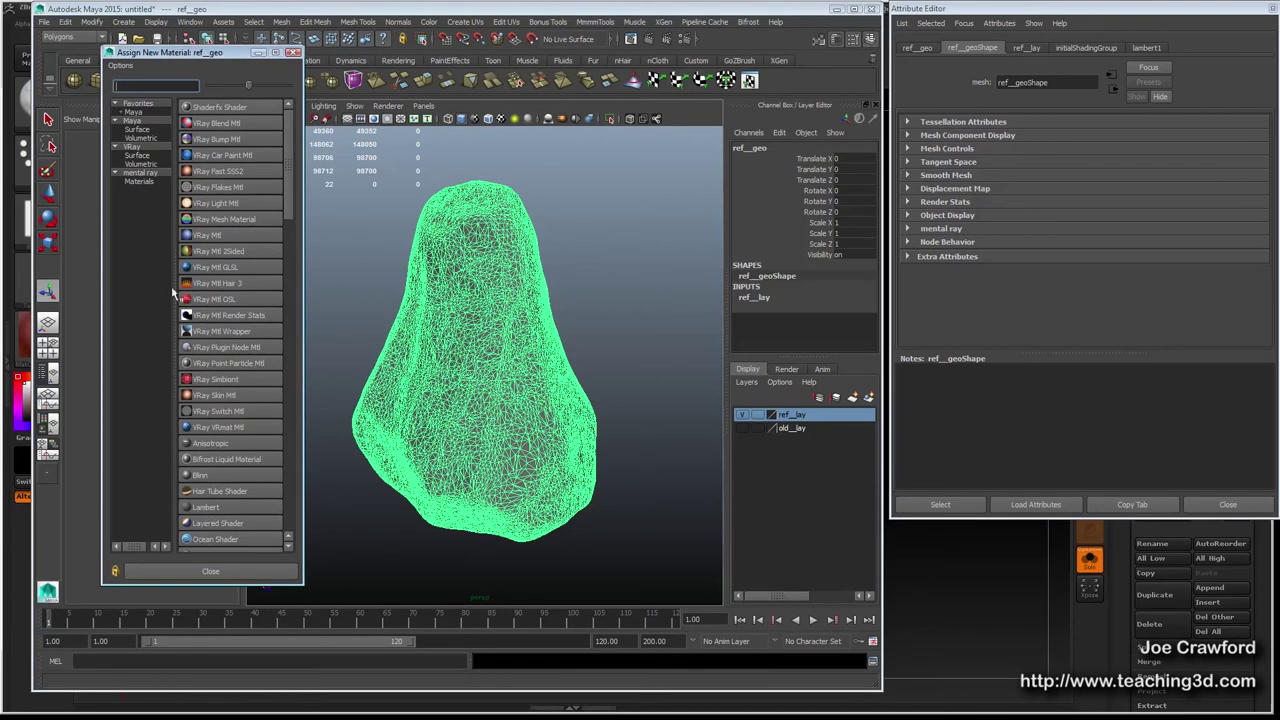
click(207, 507)
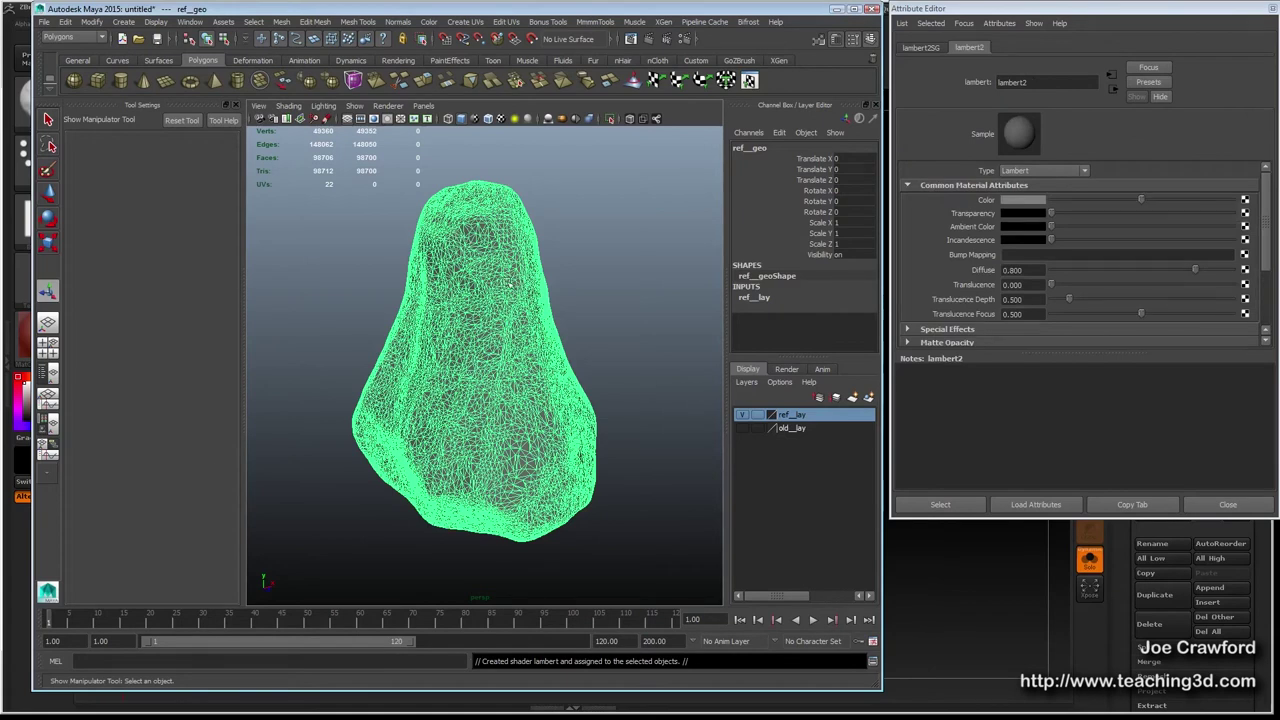
click(936, 88)
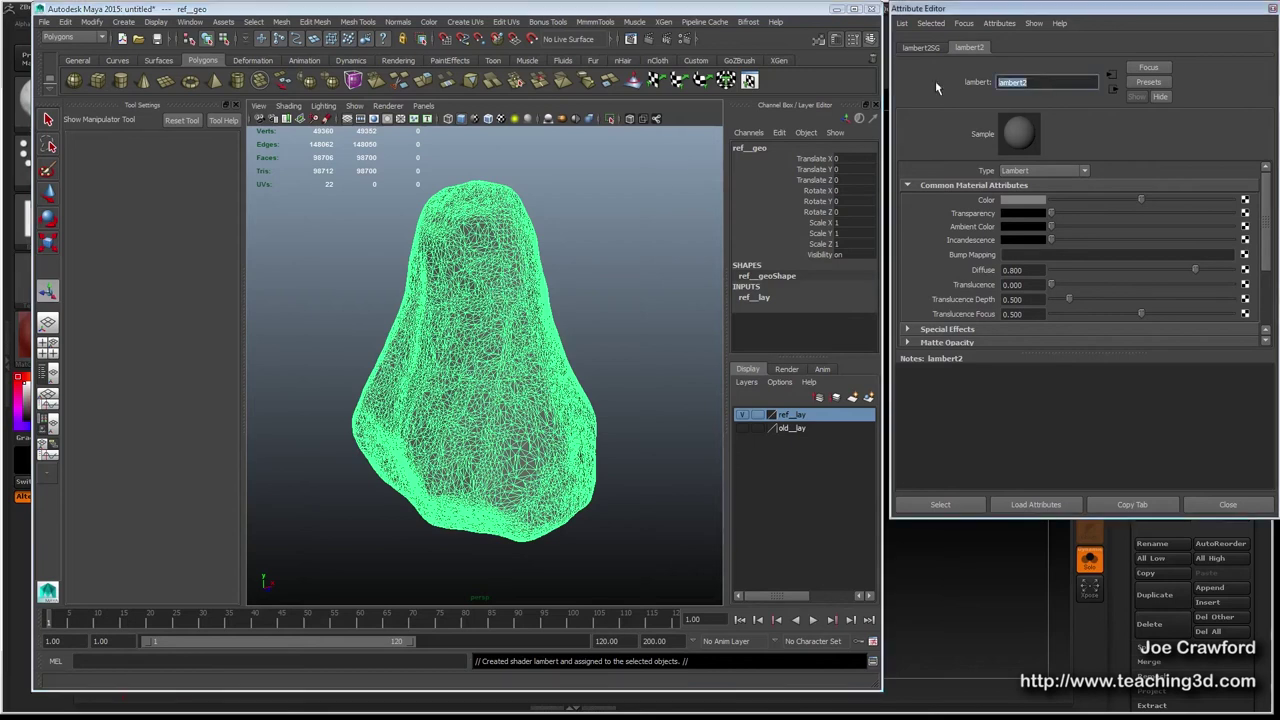
text(ref__mat)
key(Return)
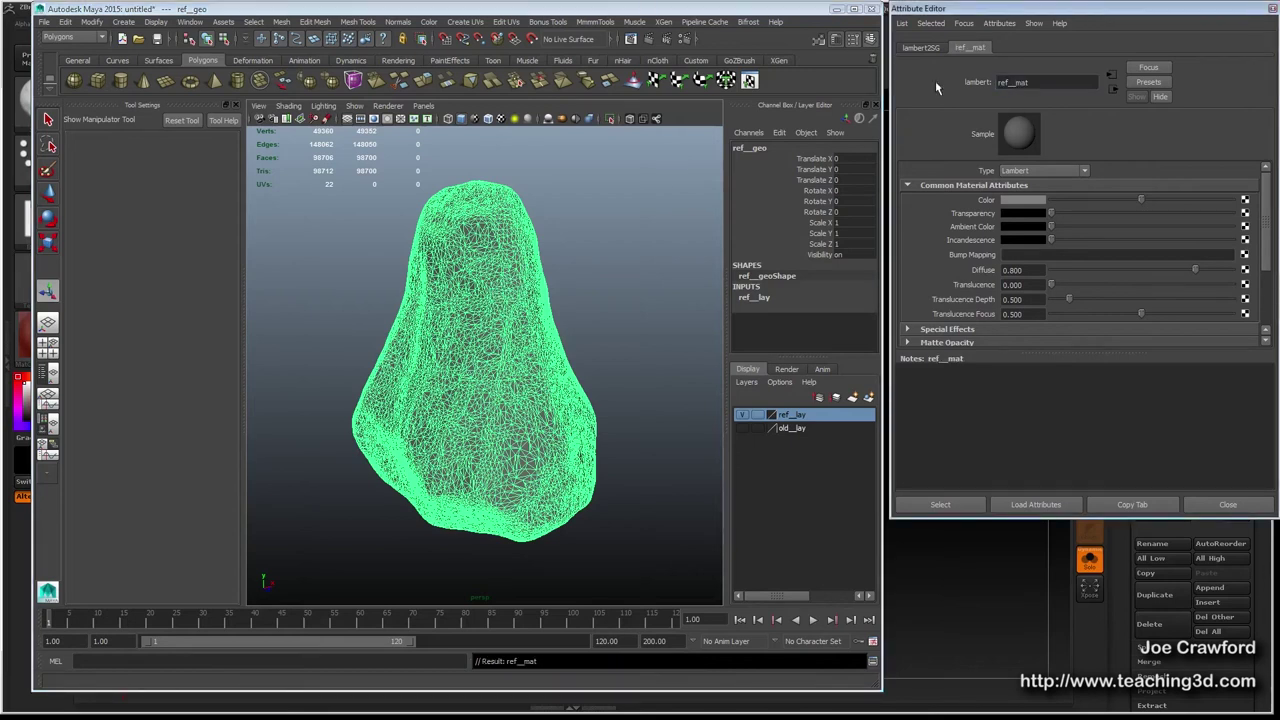
Key the ref__mat transparency as black at frame 1 and fully white at frame 120.
right_click(968, 218)
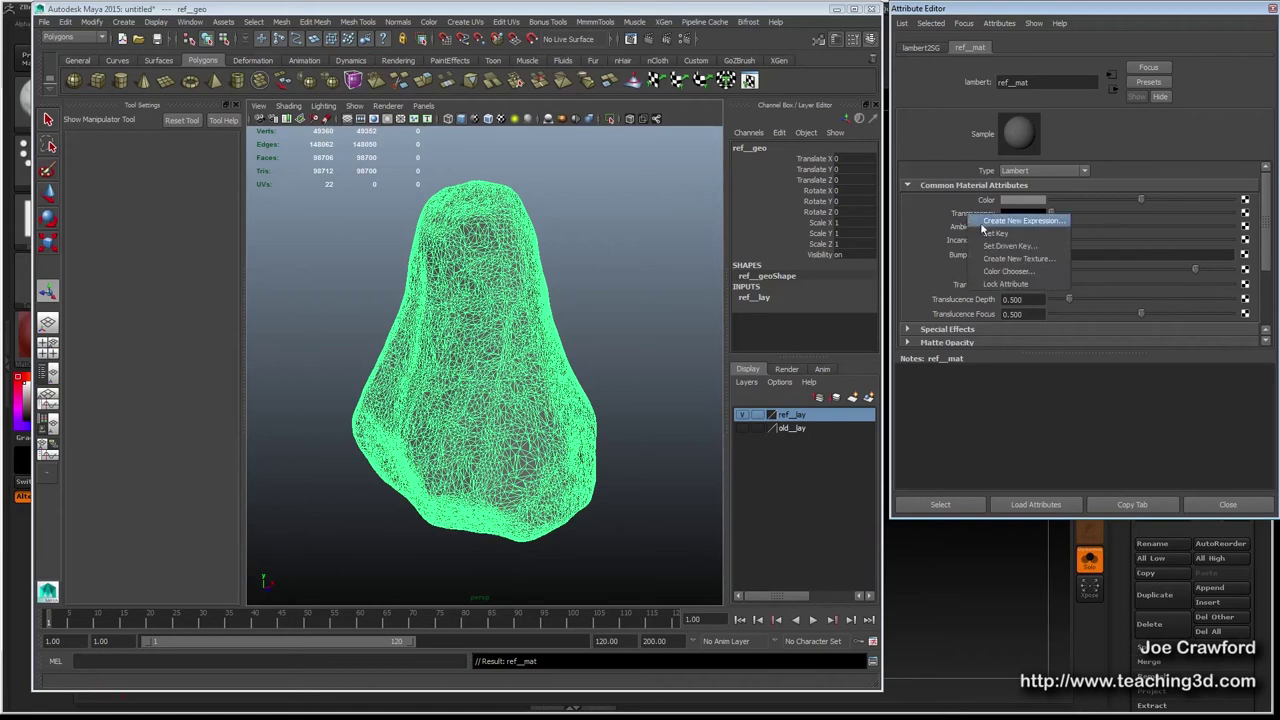
click(992, 234)
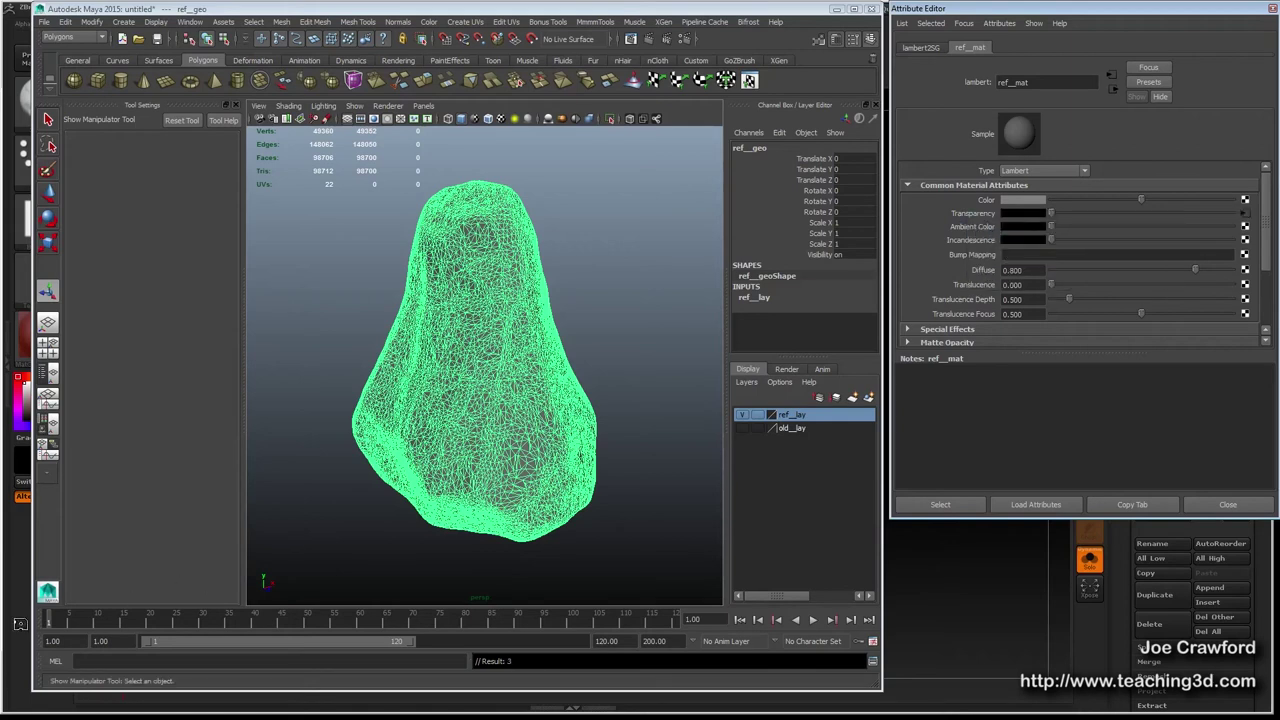
drag(52, 622, 675, 618)
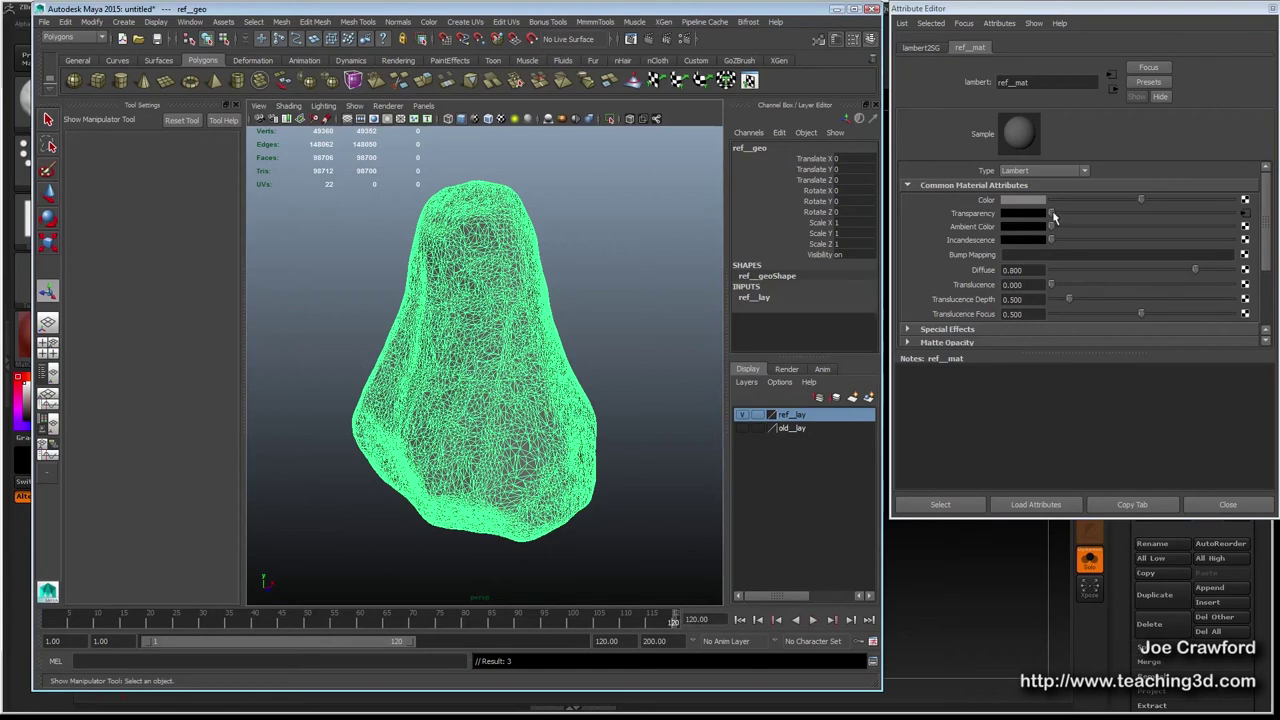
drag(1052, 214, 1243, 220)
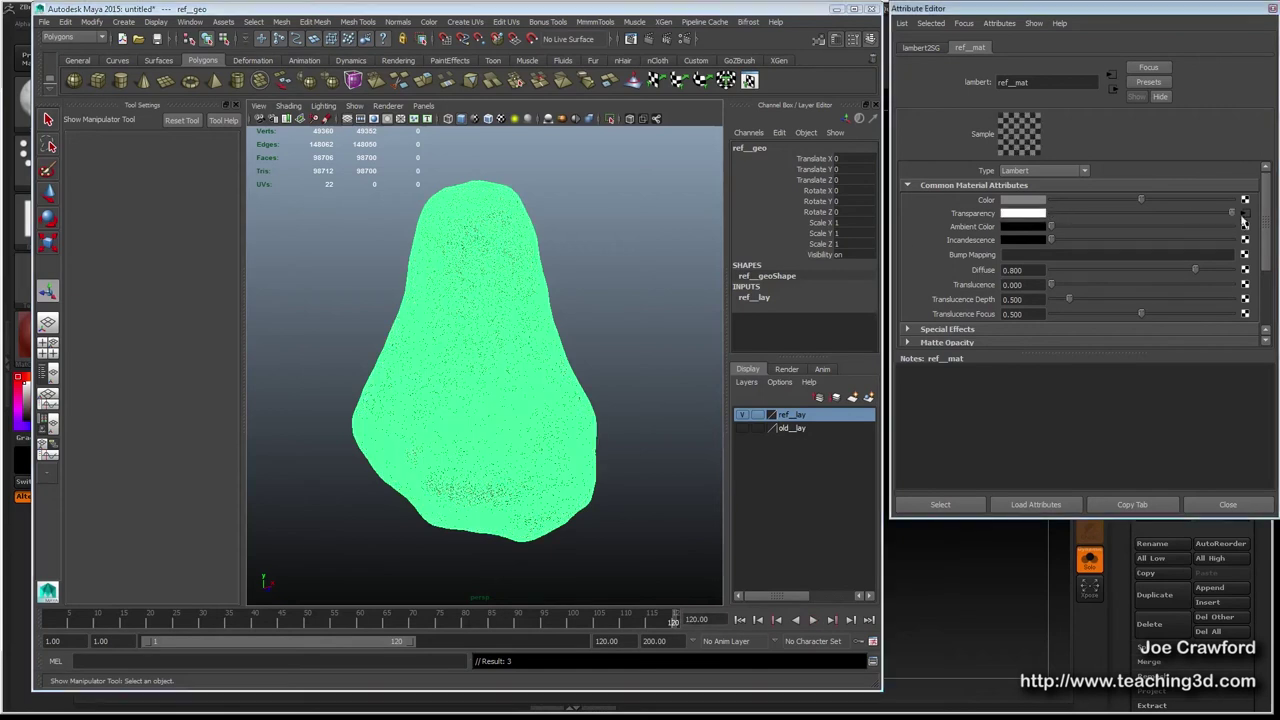
right_click(980, 219)
click(990, 230)
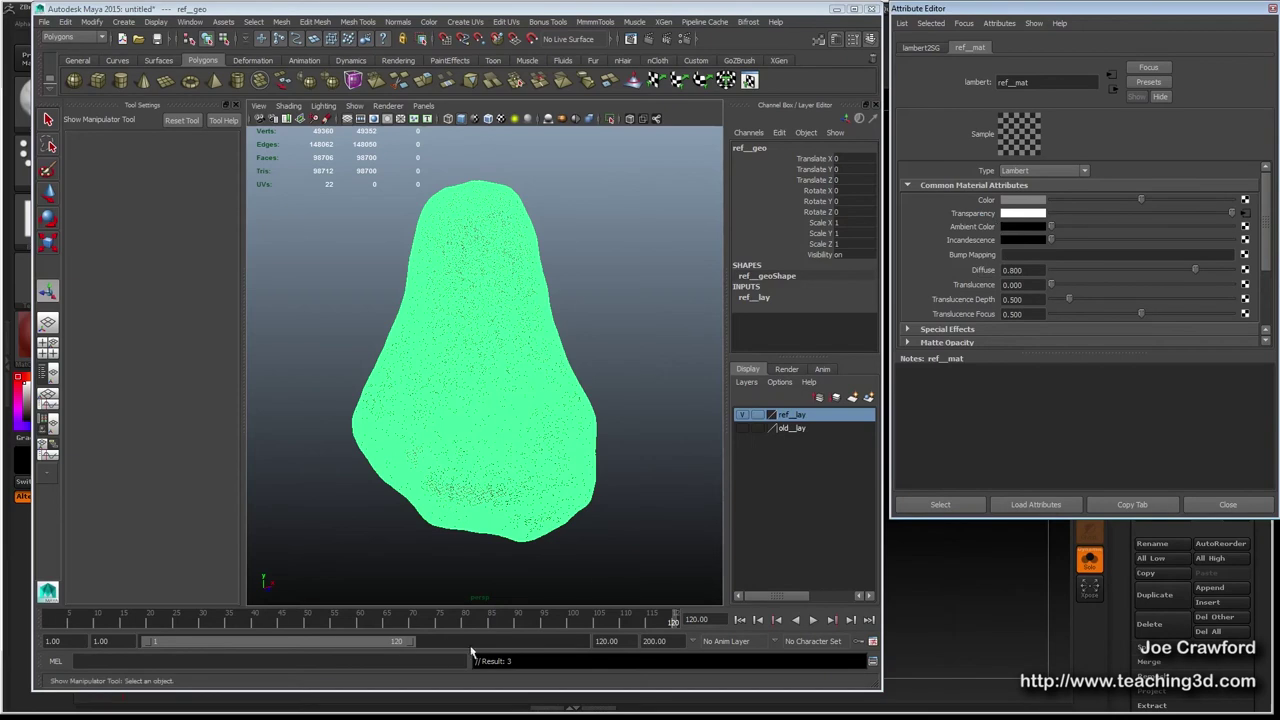
click(655, 545)
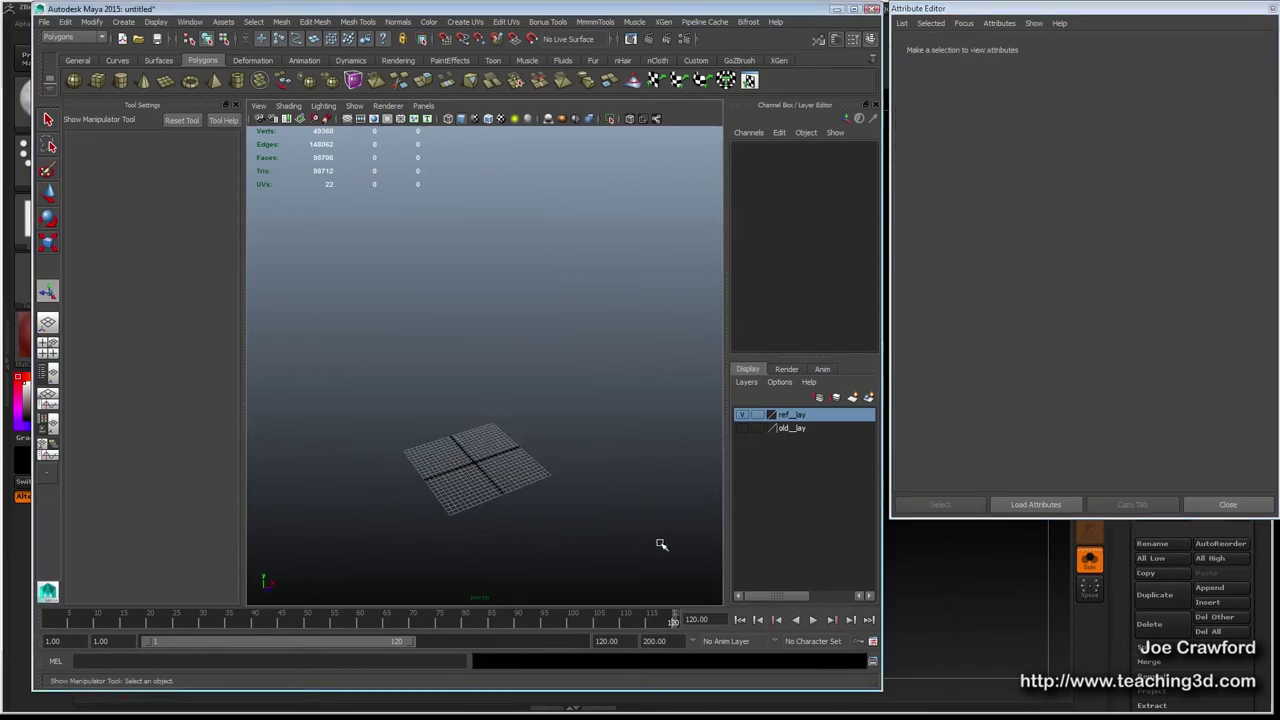
Scrub and play the timeline to check the rock's transparency fade, return to frame 1, and toggle the ref__lay layer's visibility.
key(5)
mouse_move(673, 620)
mouse_down()
mouse_move(310, 621)
mouse_move(4, 602)
mouse_up()
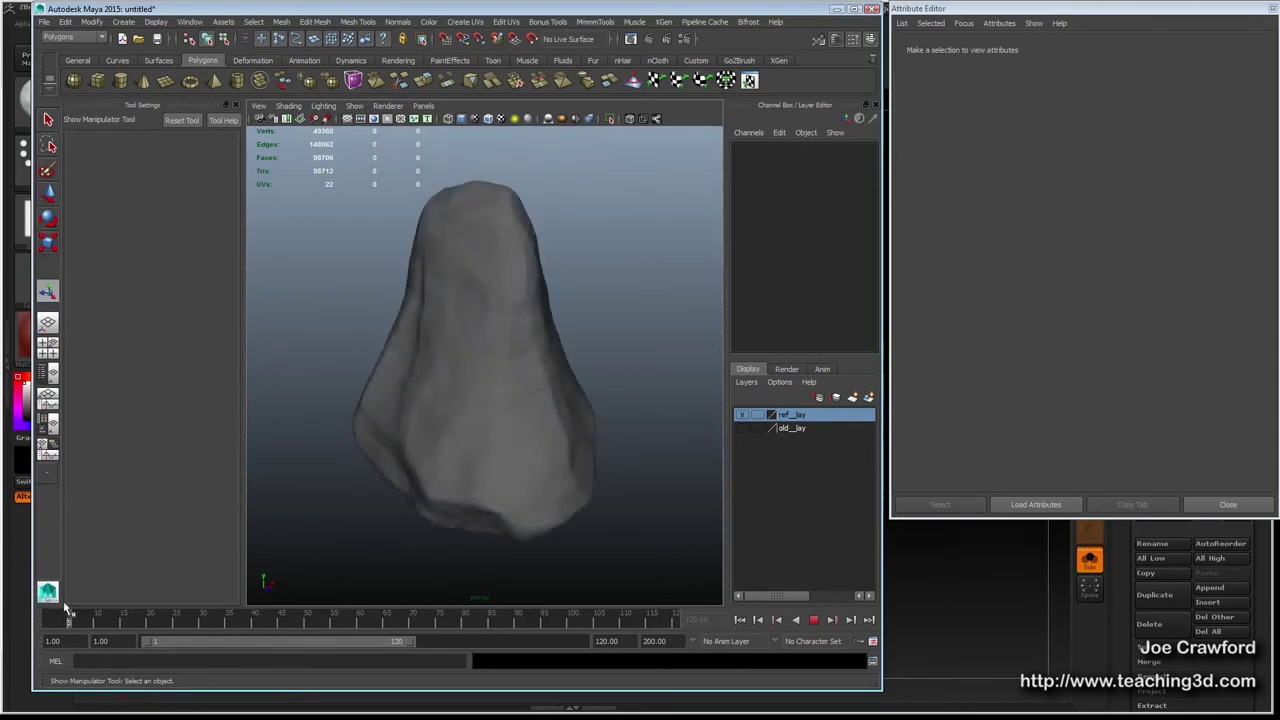
click(284, 622)
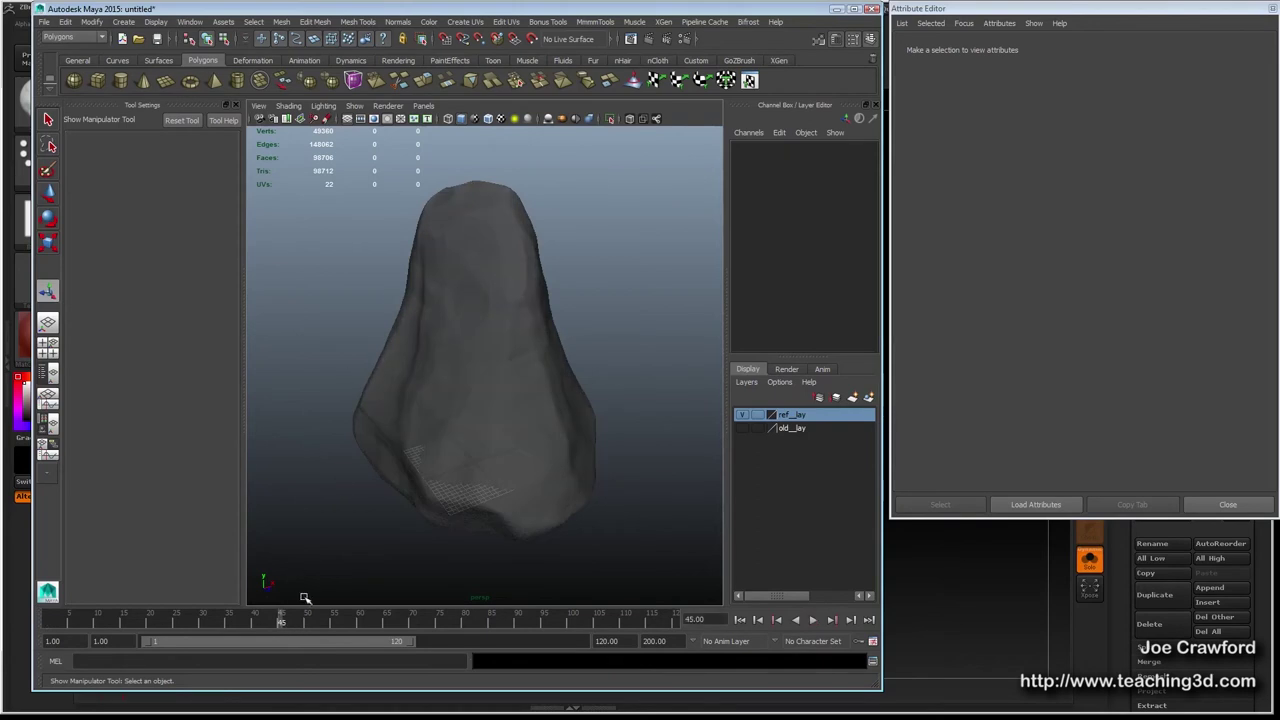
key(alt+v)
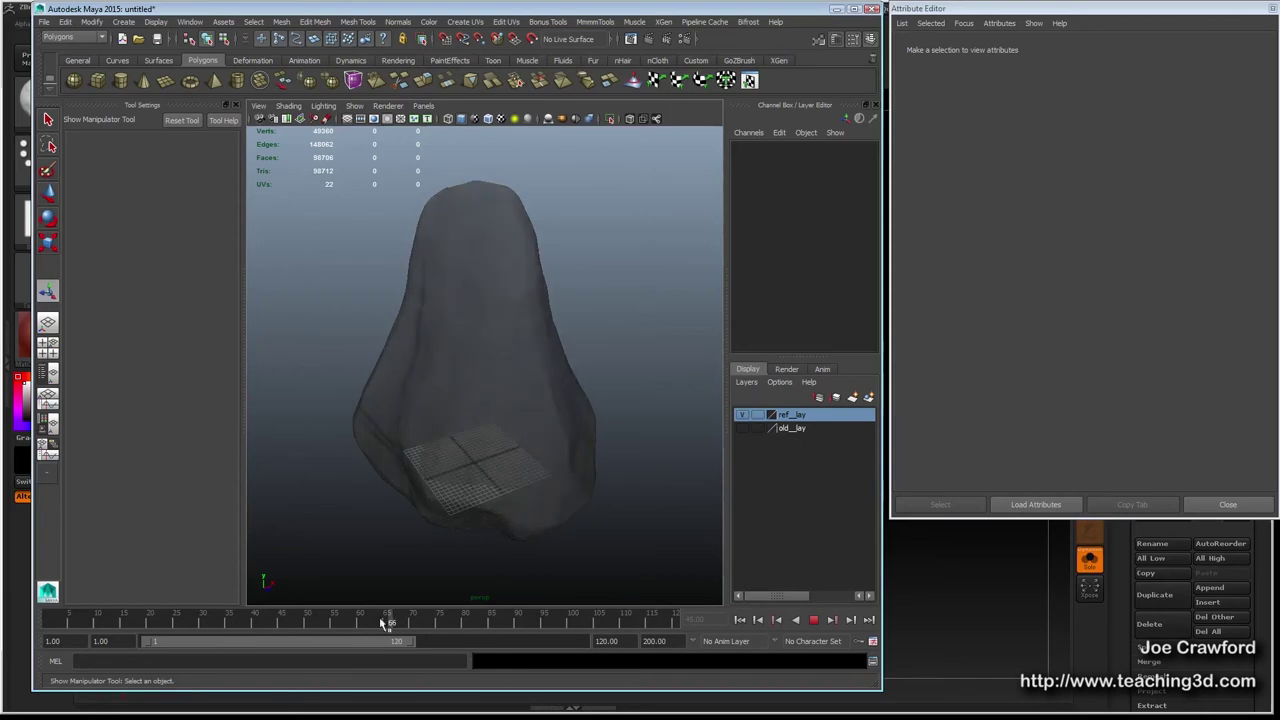
key(alt+v)
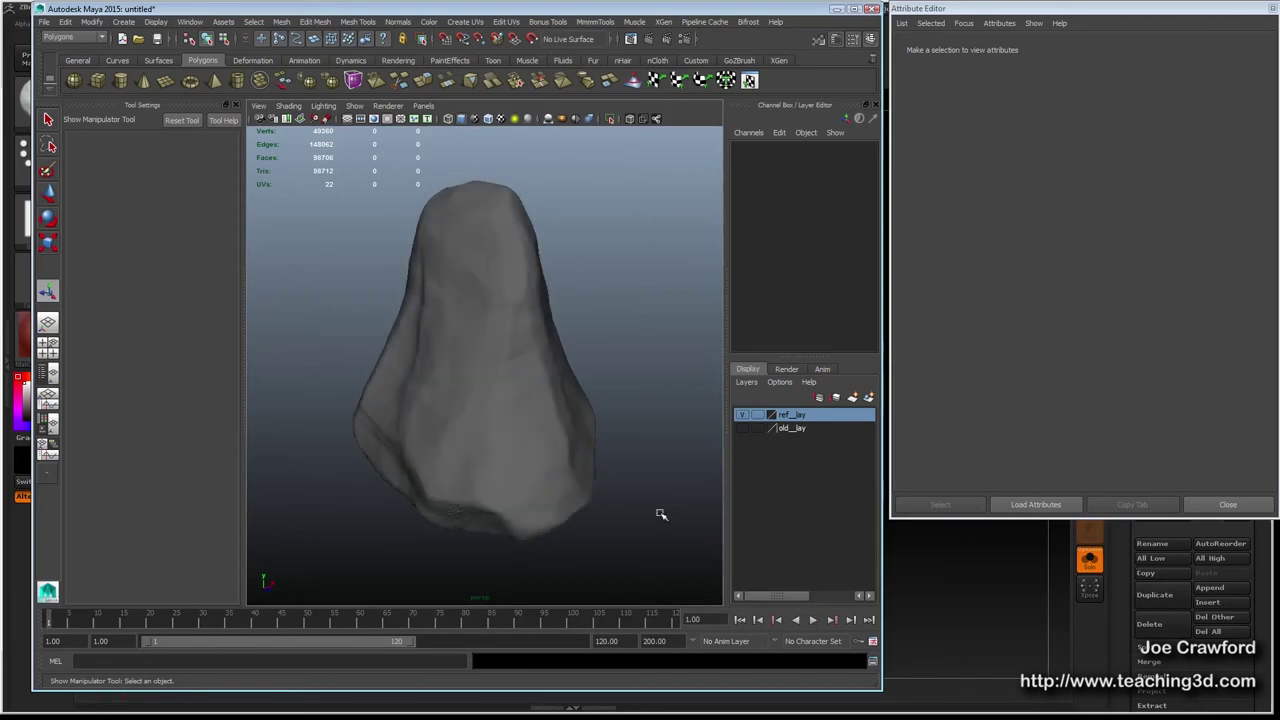
click(742, 414)
click(742, 414)
Select the ref__geo rock and make it a live surface.
click(463, 374)
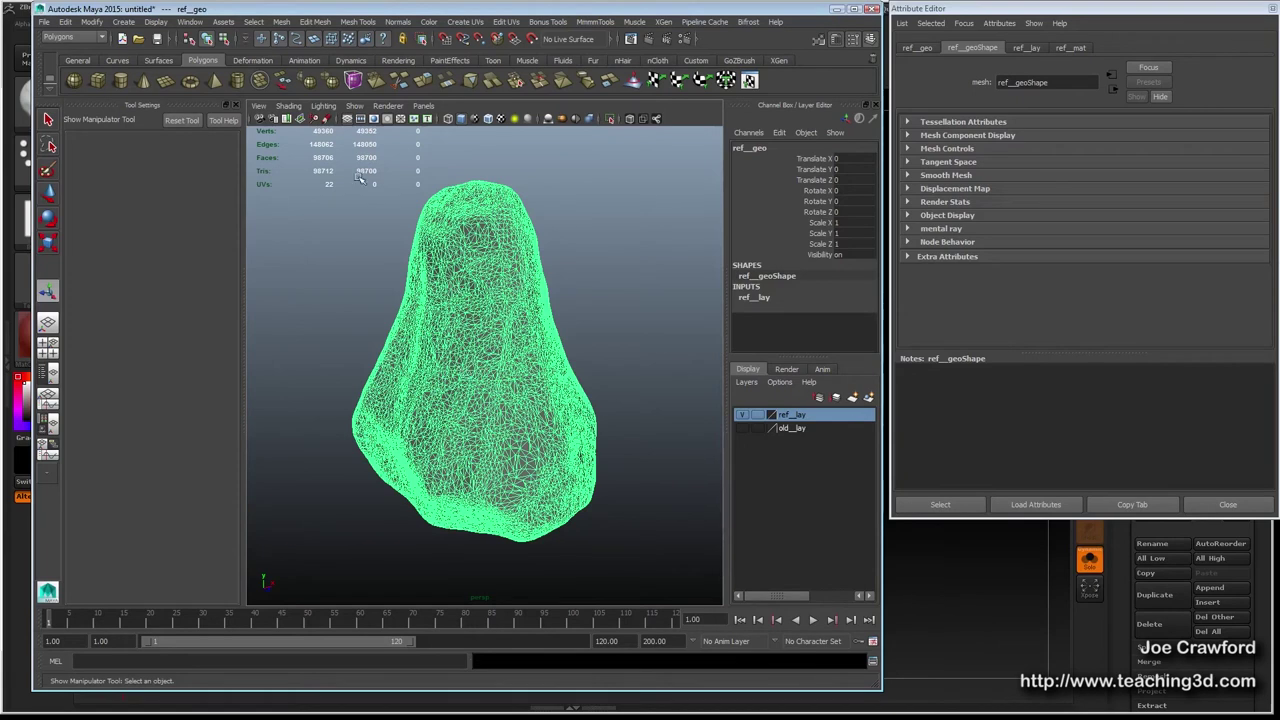
click(92, 24)
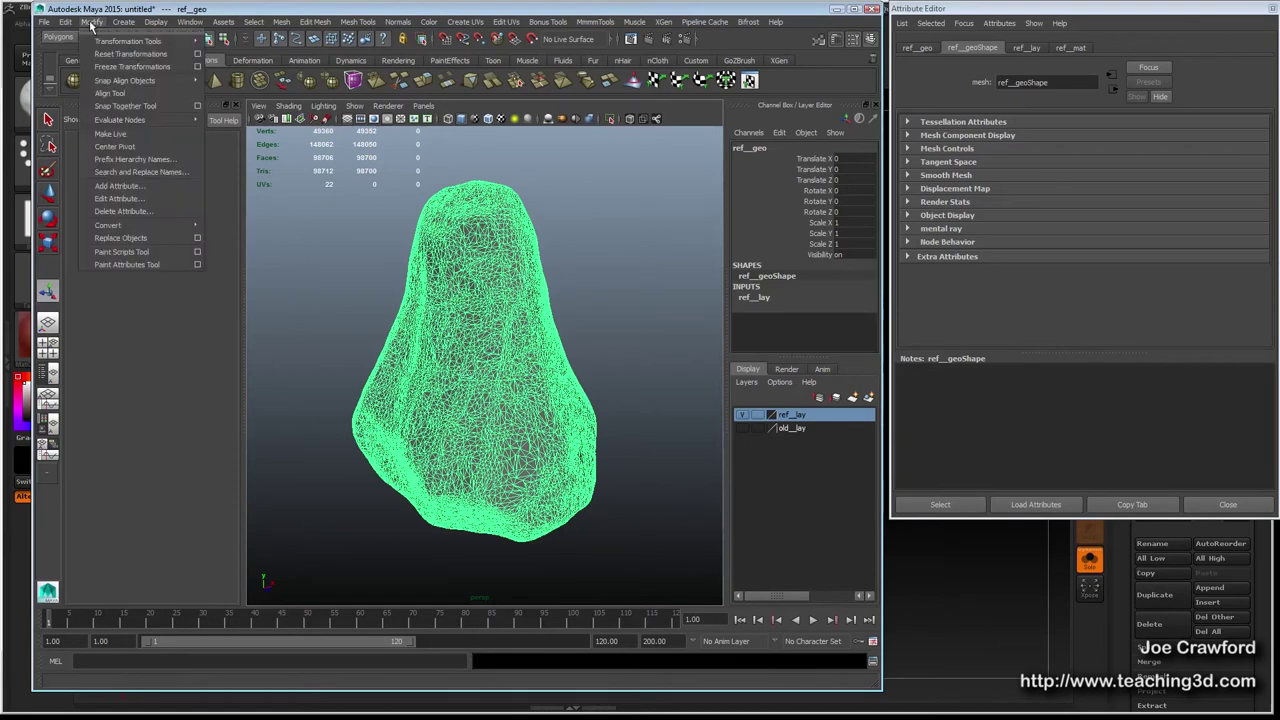
click(109, 135)
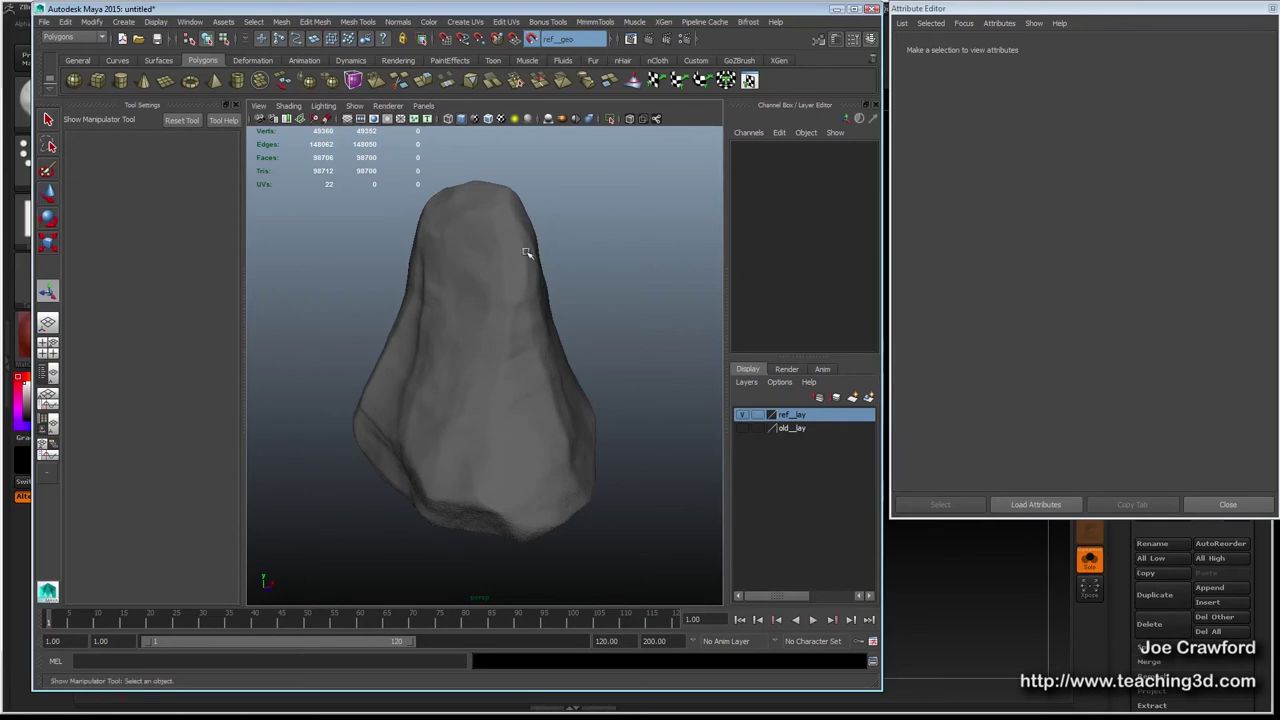
Create a polygon cube and rename it retopo.
click(101, 86)
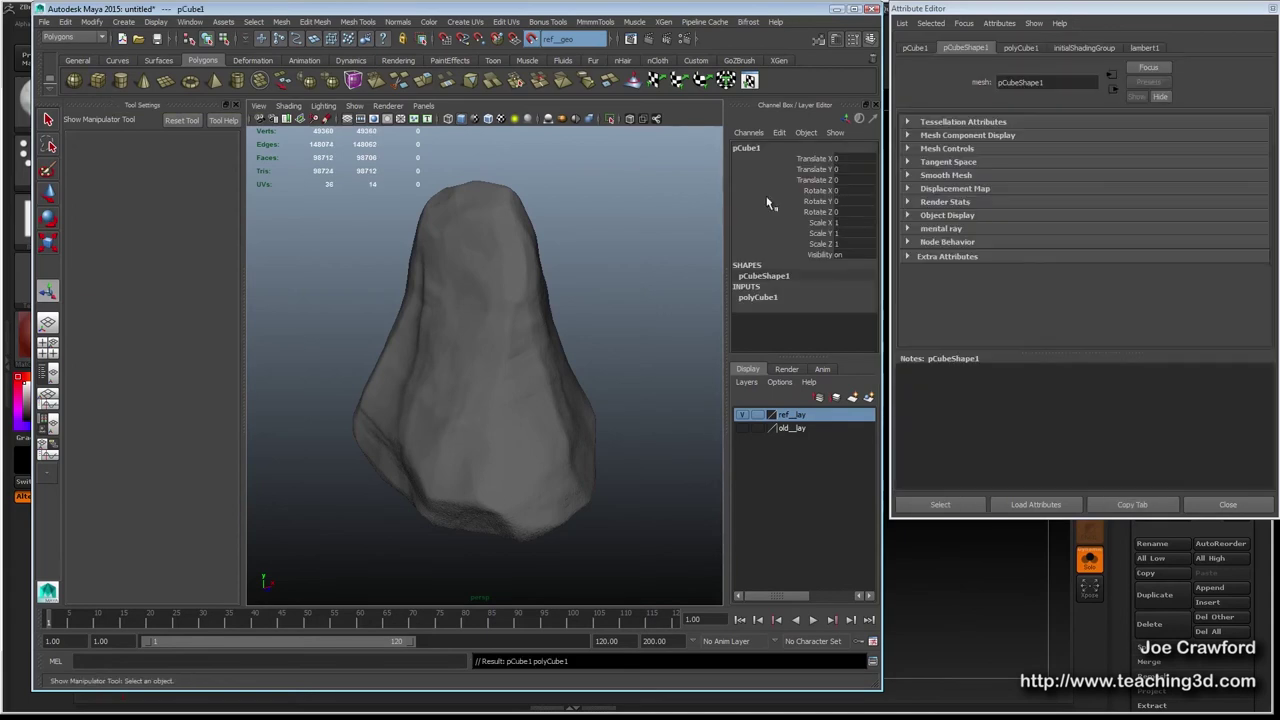
double_click(755, 149)
text(retopo)
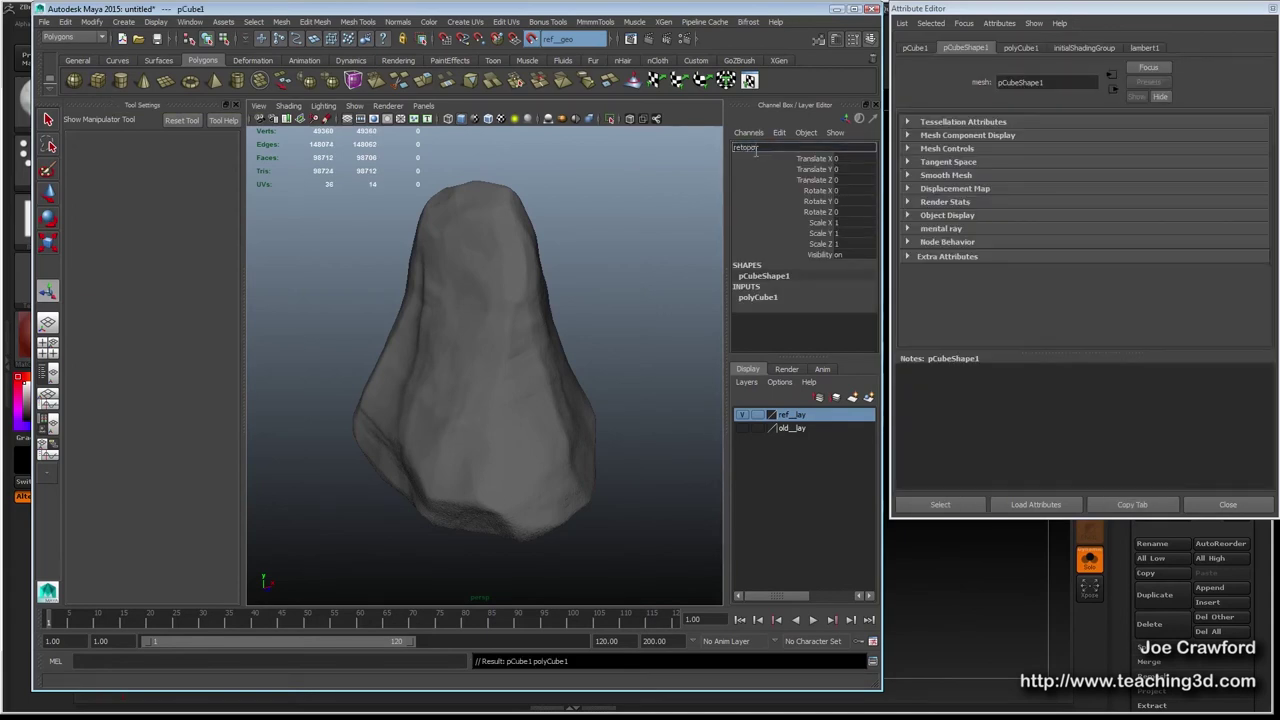
key(Return)
Stretch the retopo cube's polyCube1 width to 76.1 so that it extends beyond the rock.
click(758, 298)
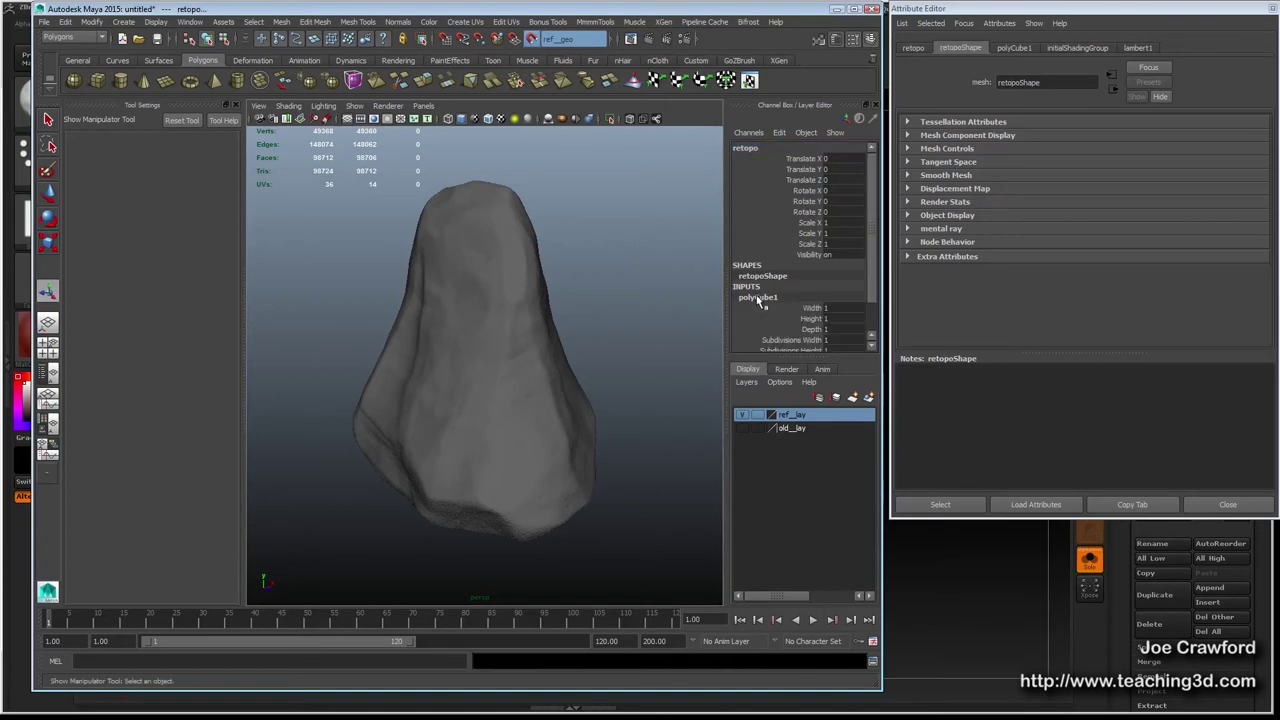
scroll(838, 318, down, 2)
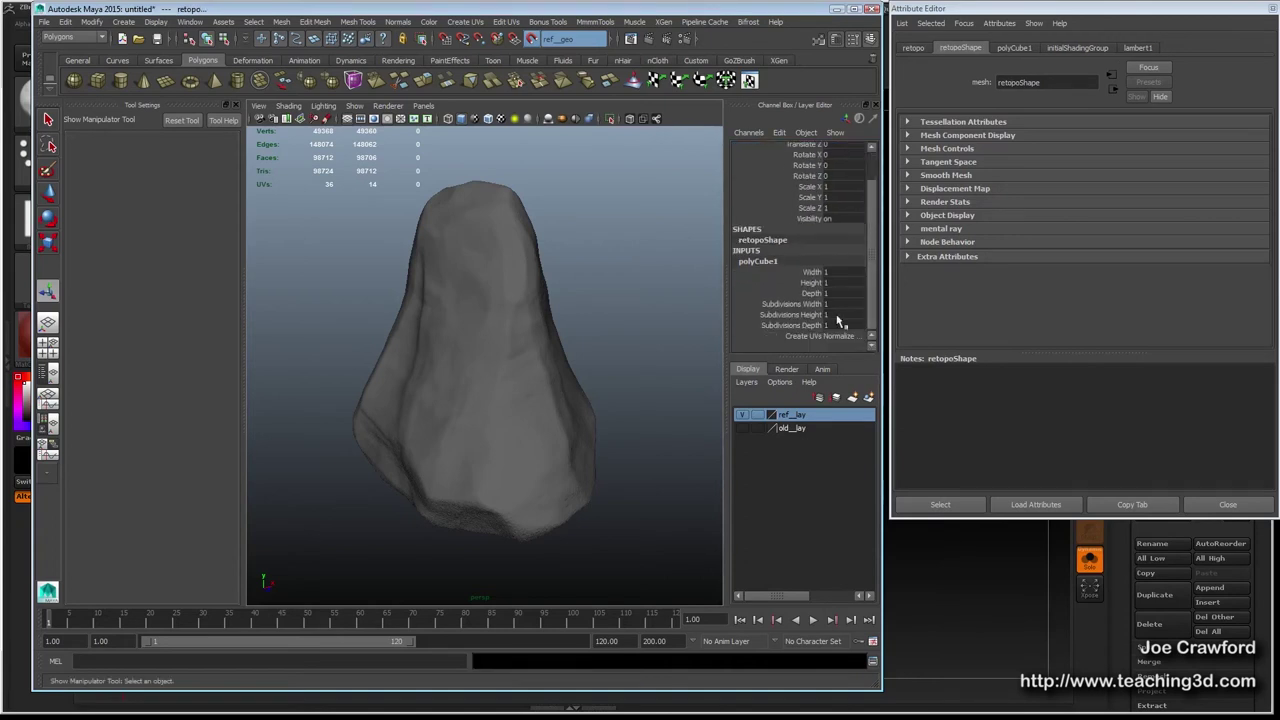
click(812, 272)
middle_drag(421, 345, 457, 475)
middle_drag(303, 530, 331, 527)
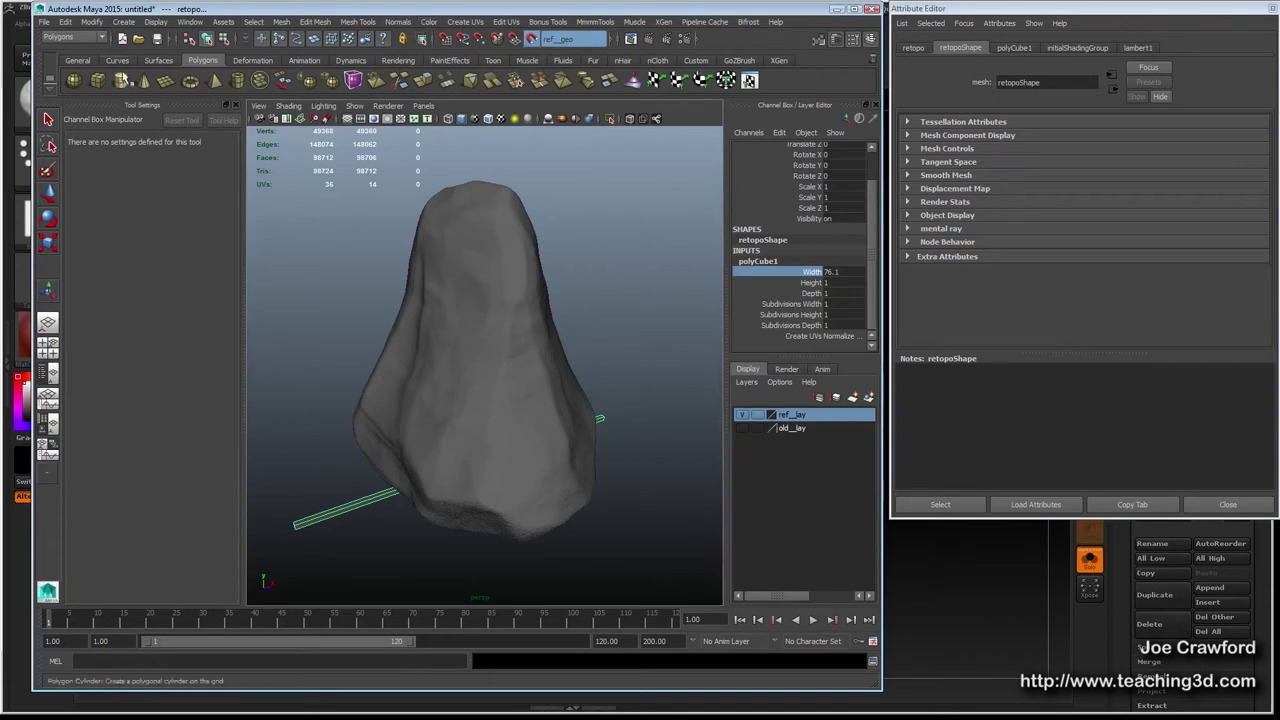
Activate the Quad Draw Tool on retopo and draw a first quad on the rock's surface near its base.
click(47, 119)
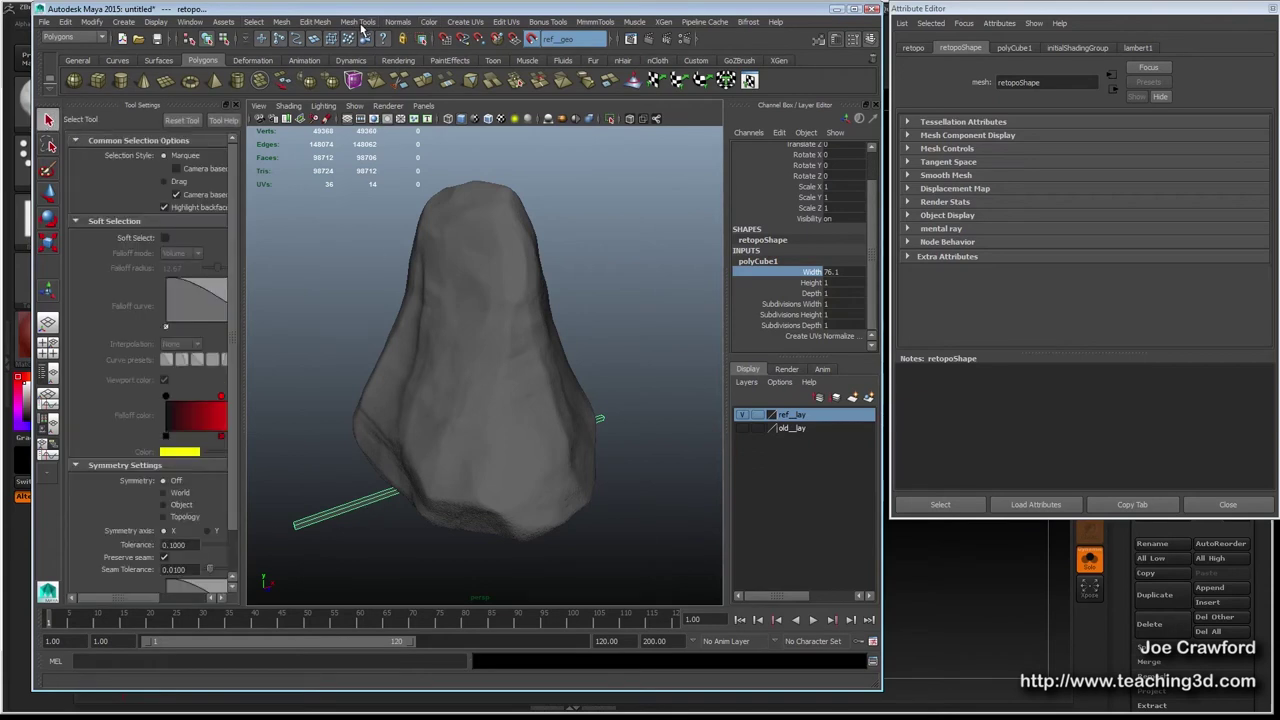
click(356, 22)
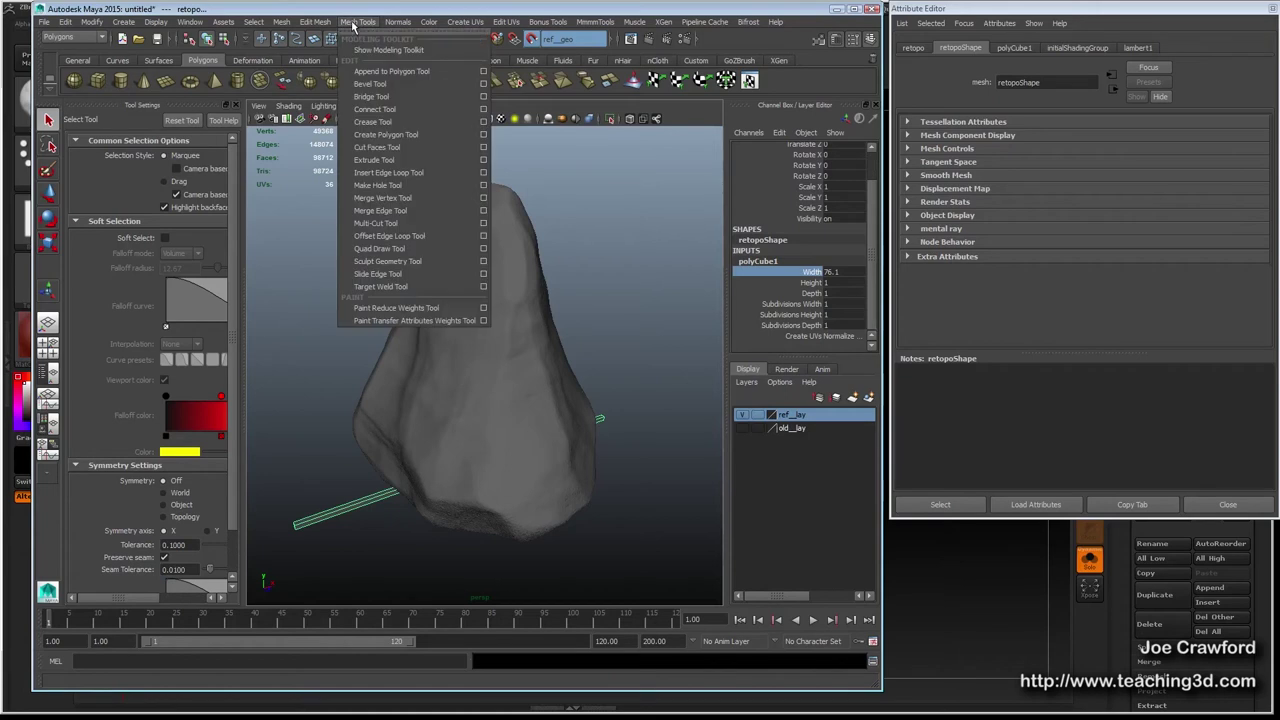
click(416, 255)
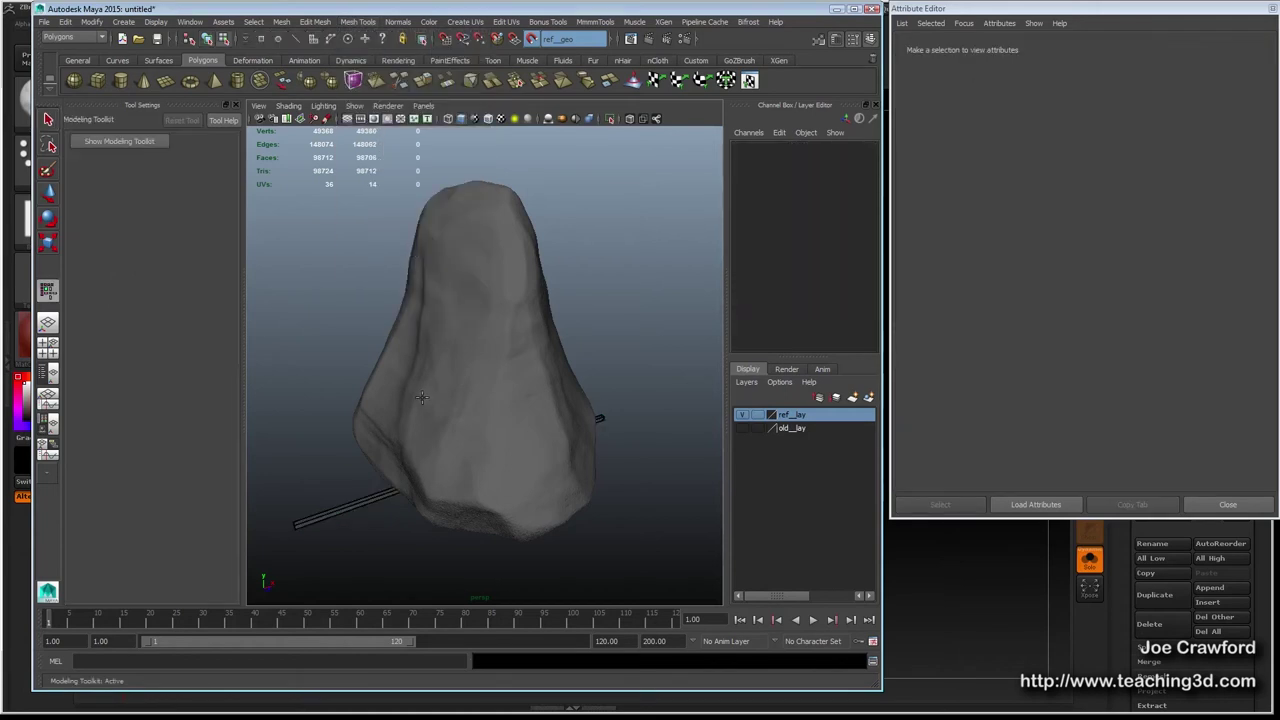
alt+drag(425, 412, 259, 407)
alt+drag(458, 436, 569, 457)
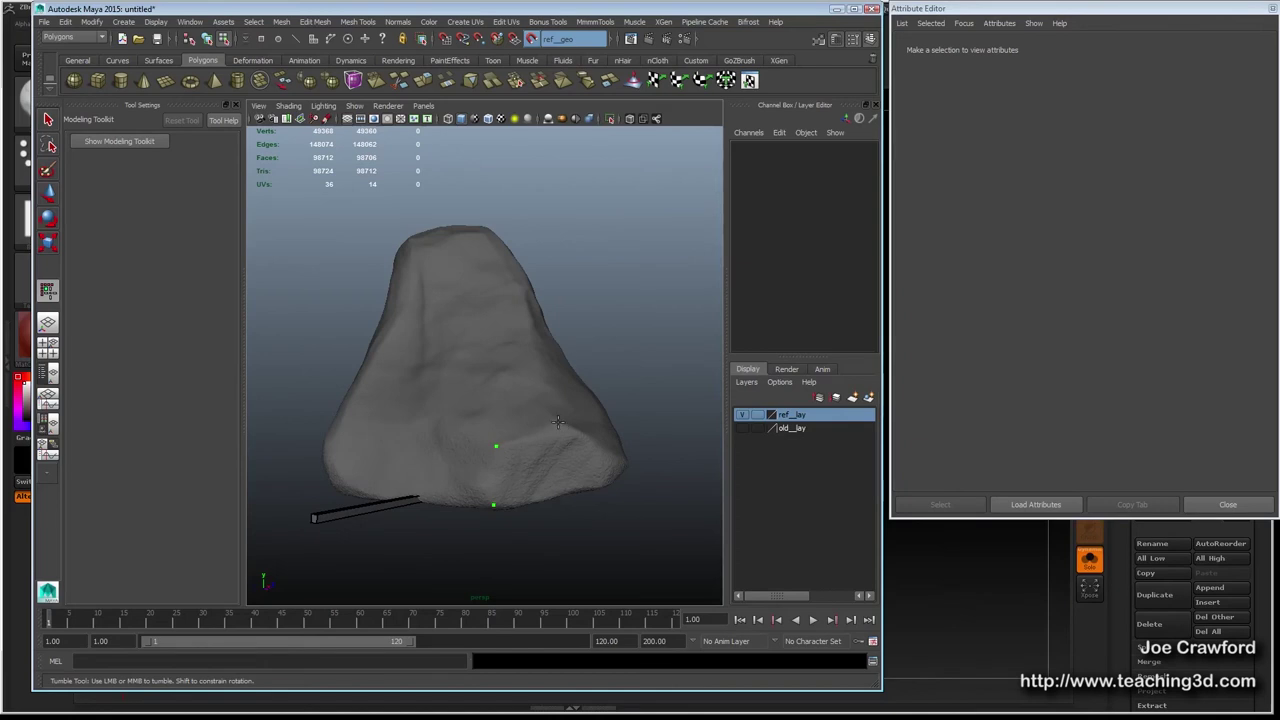
mouse_move(560, 487)
alt+mouse_down()
mouse_move(470, 450)
mouse_move(466, 420)
alt+mouse_up()
shift+click(466, 420)
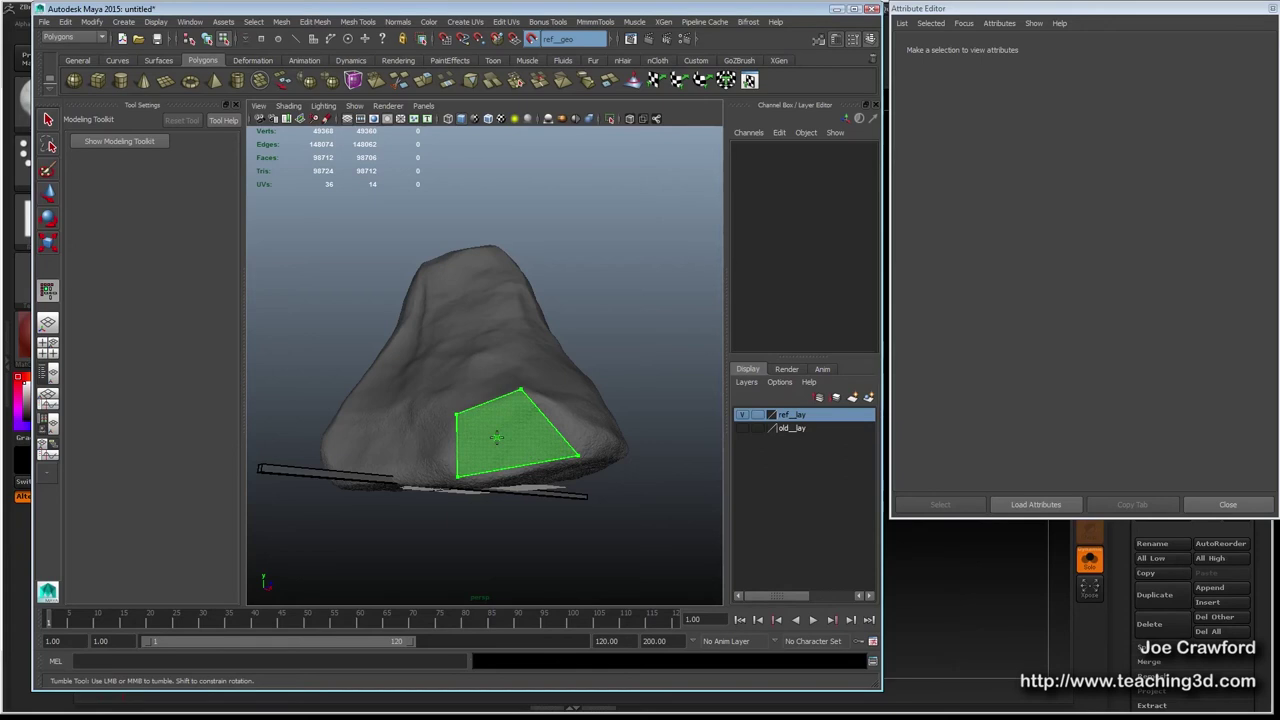
shift+click(496, 437)
Hide the ref__lay layer to inspect the drawn quad and the cube, and show the layer again.
alt+drag(432, 365, 422, 382)
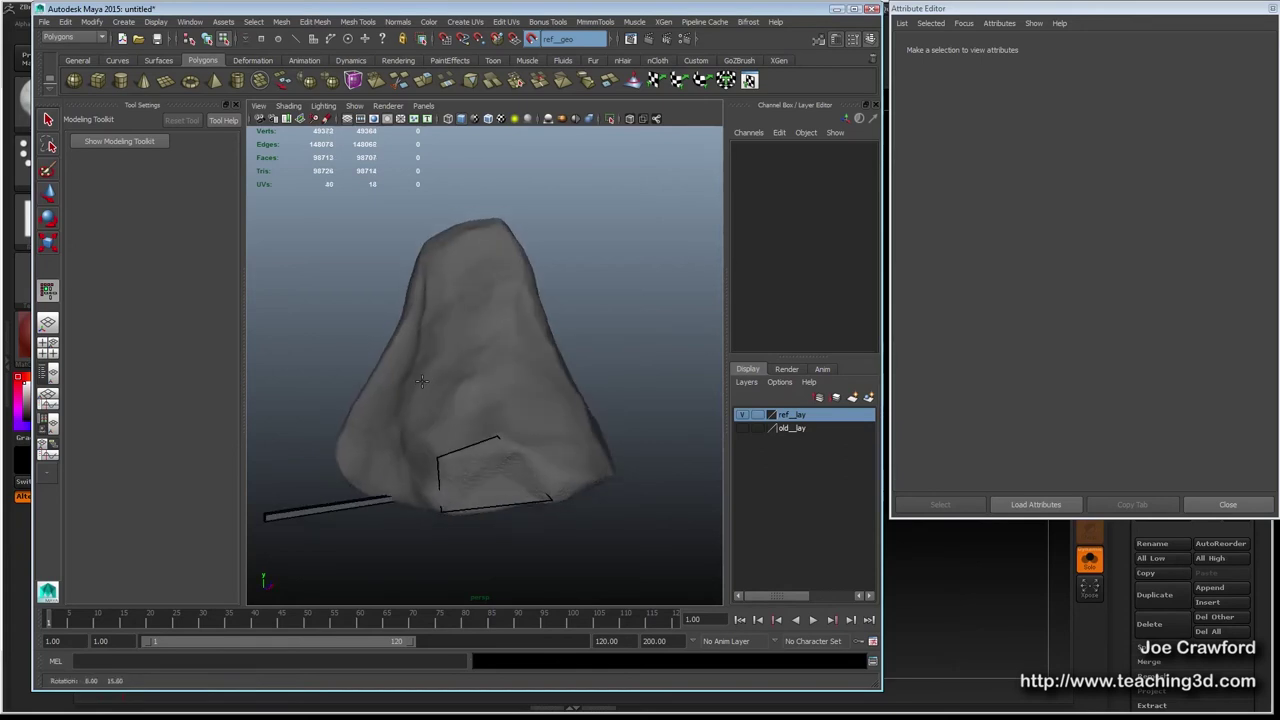
click(742, 415)
alt+drag(379, 393, 465, 480)
click(742, 415)
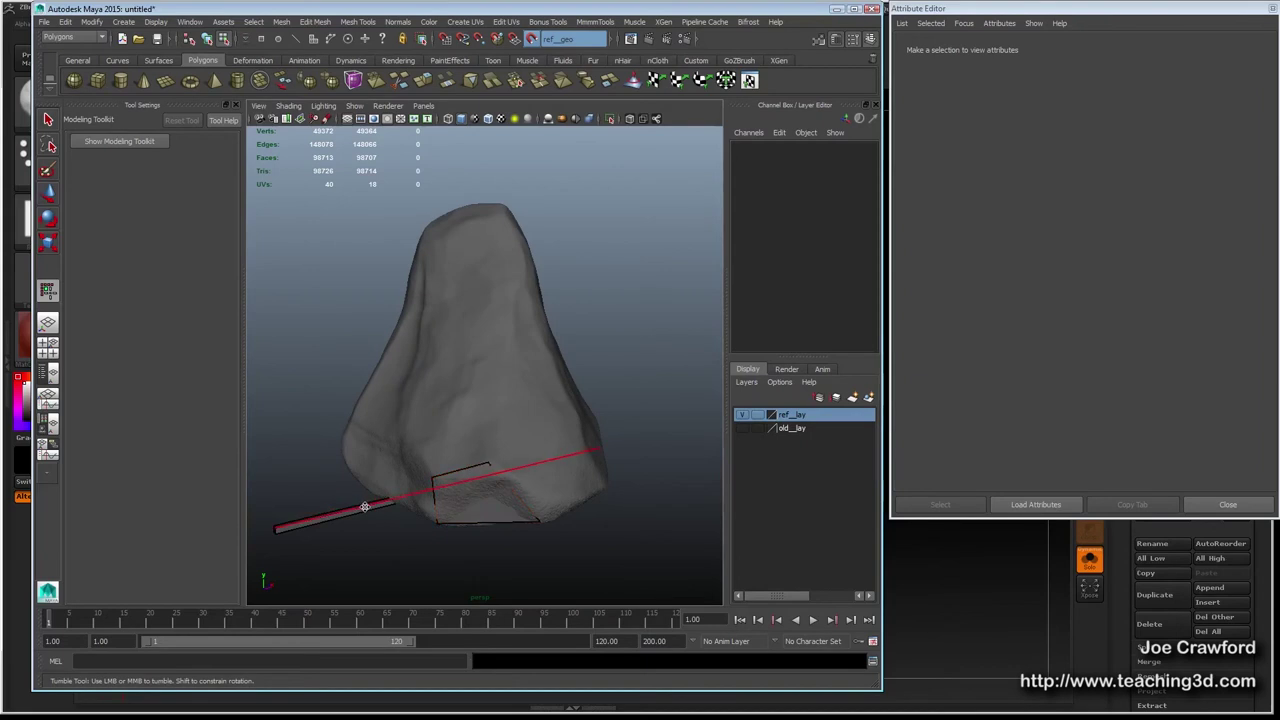
Select the six faces of the stretched cube in the retopo mesh and delete them, keeping only the drawn quad.
click(46, 119)
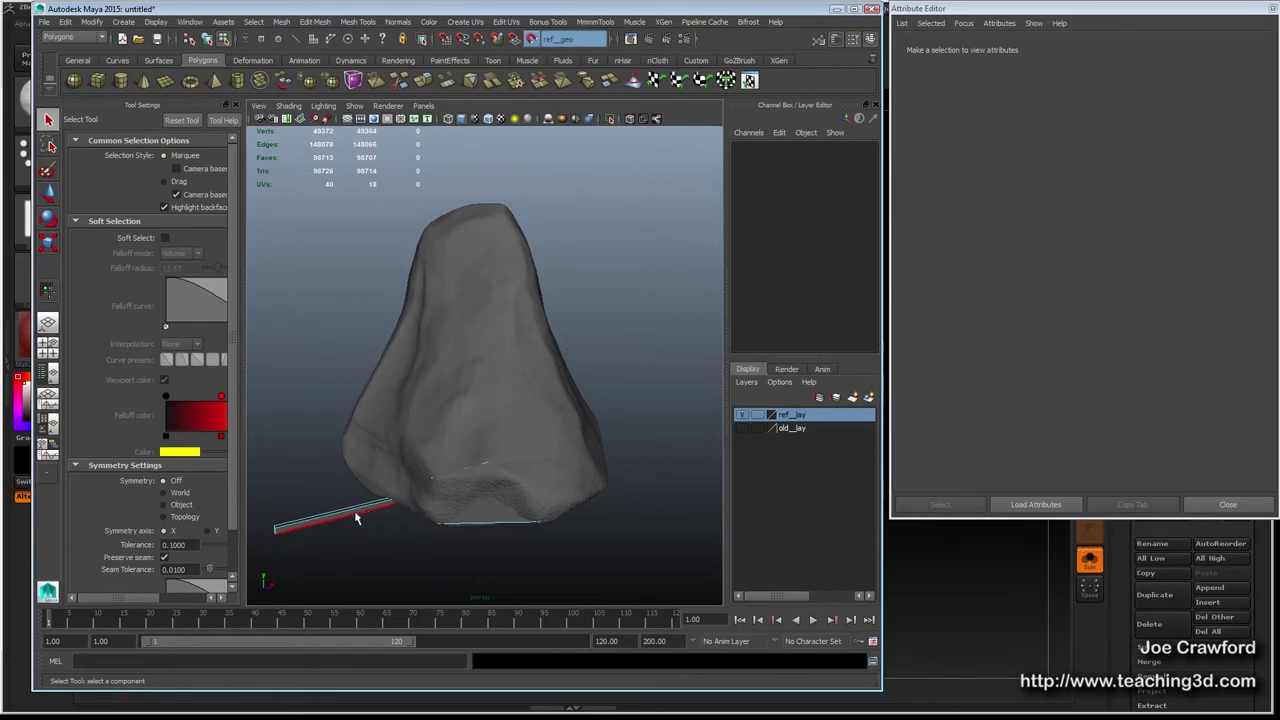
right_drag(323, 512, 319, 435)
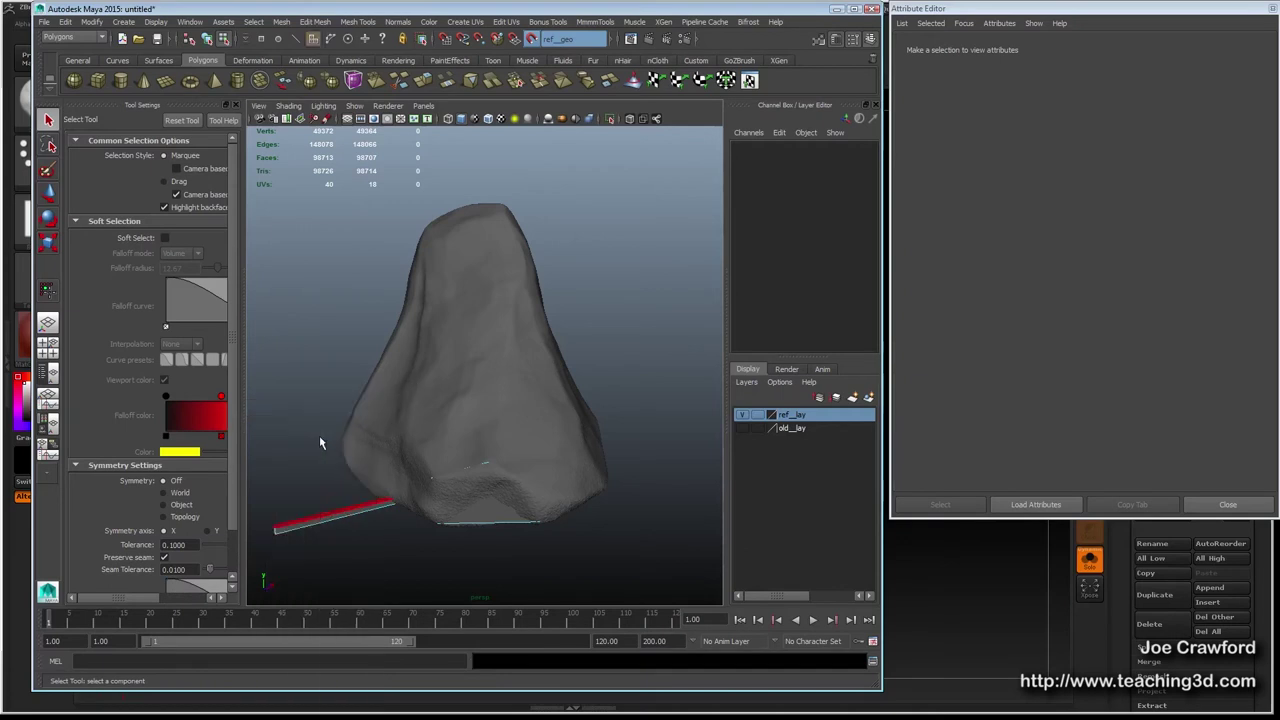
click(329, 523)
alt+right_drag(331, 527, 422, 540)
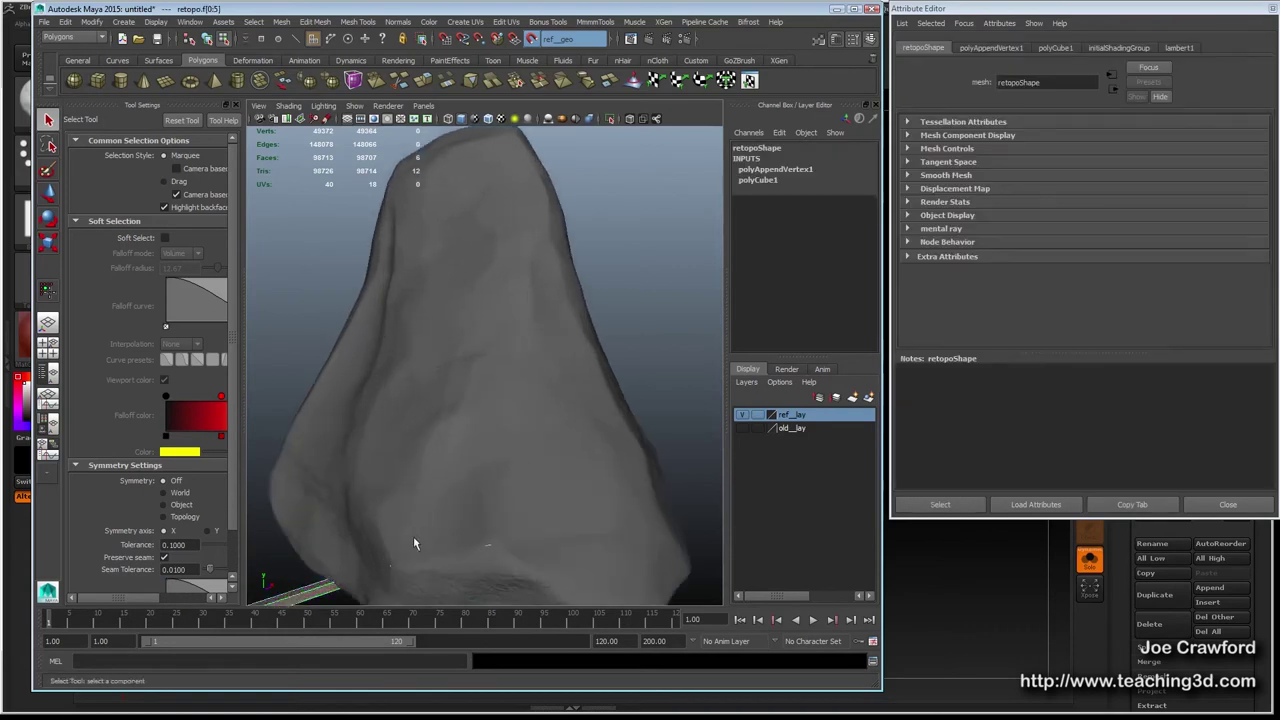
alt+middle_drag(422, 540, 589, 383)
alt+right_drag(335, 430, 380, 434)
alt+drag(380, 434, 505, 427)
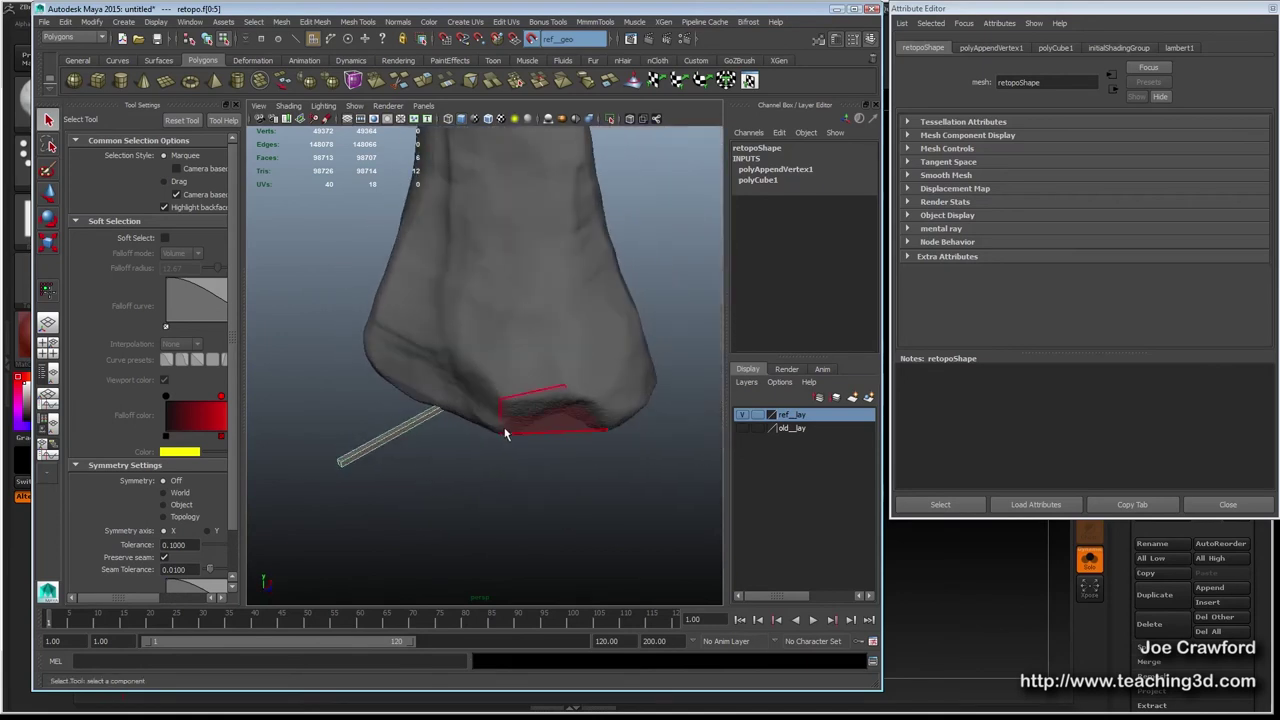
click(368, 458)
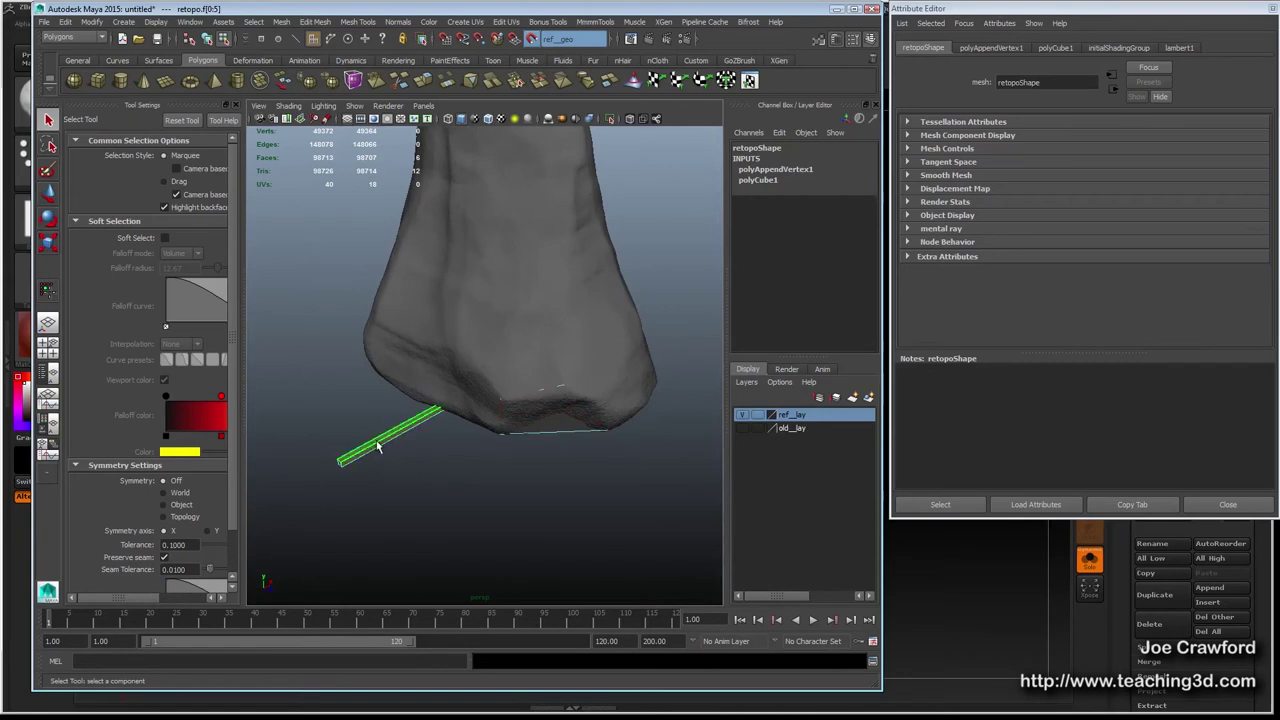
scroll(358, 455, up, 5)
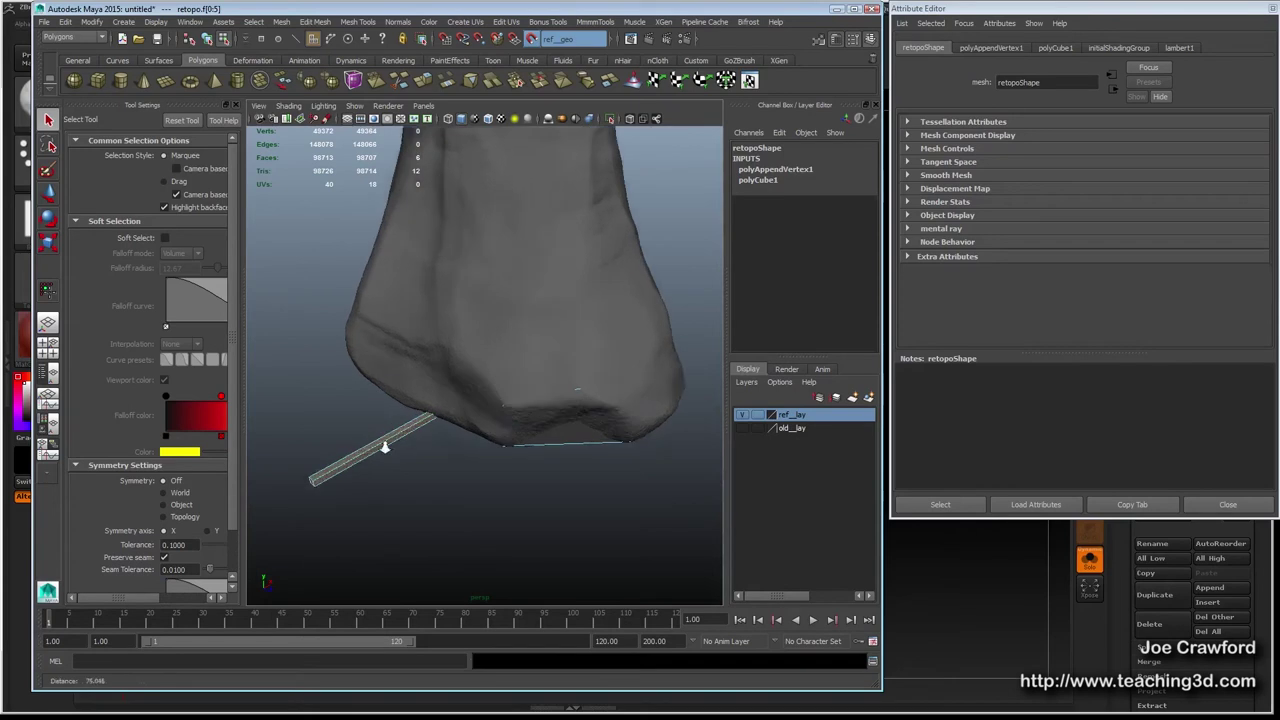
alt+middle_drag(359, 456, 474, 411)
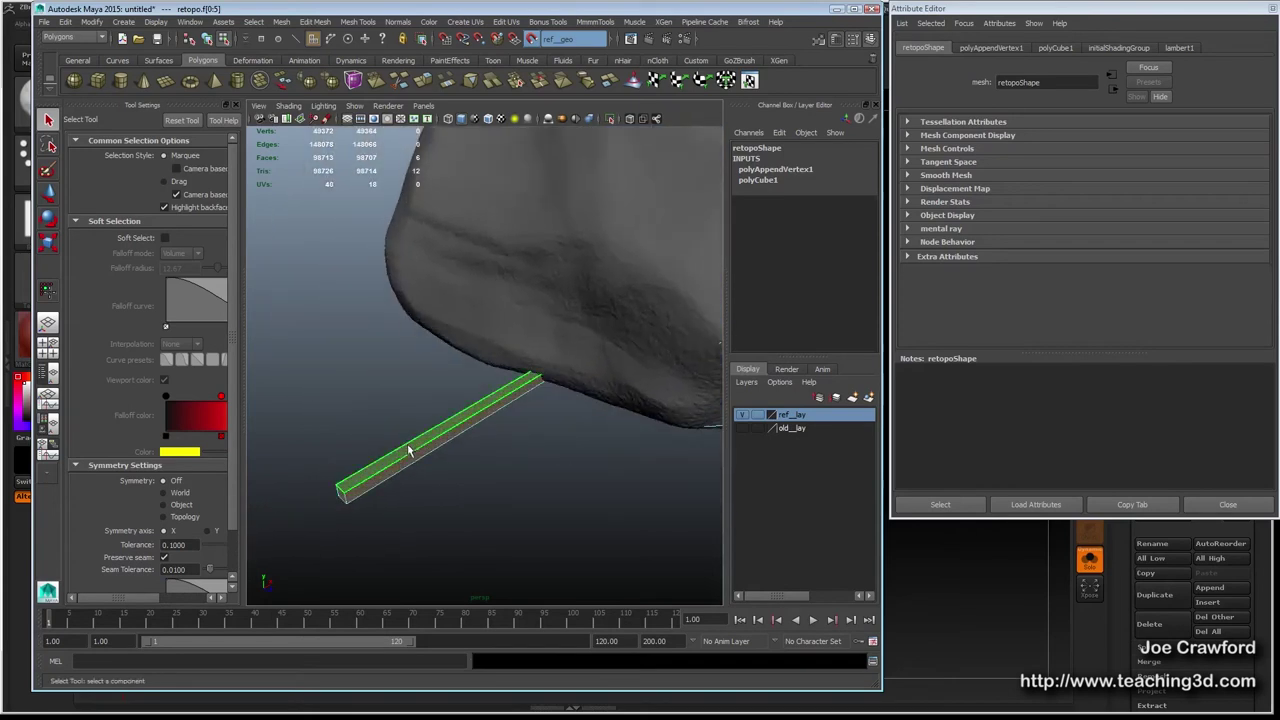
click(381, 486)
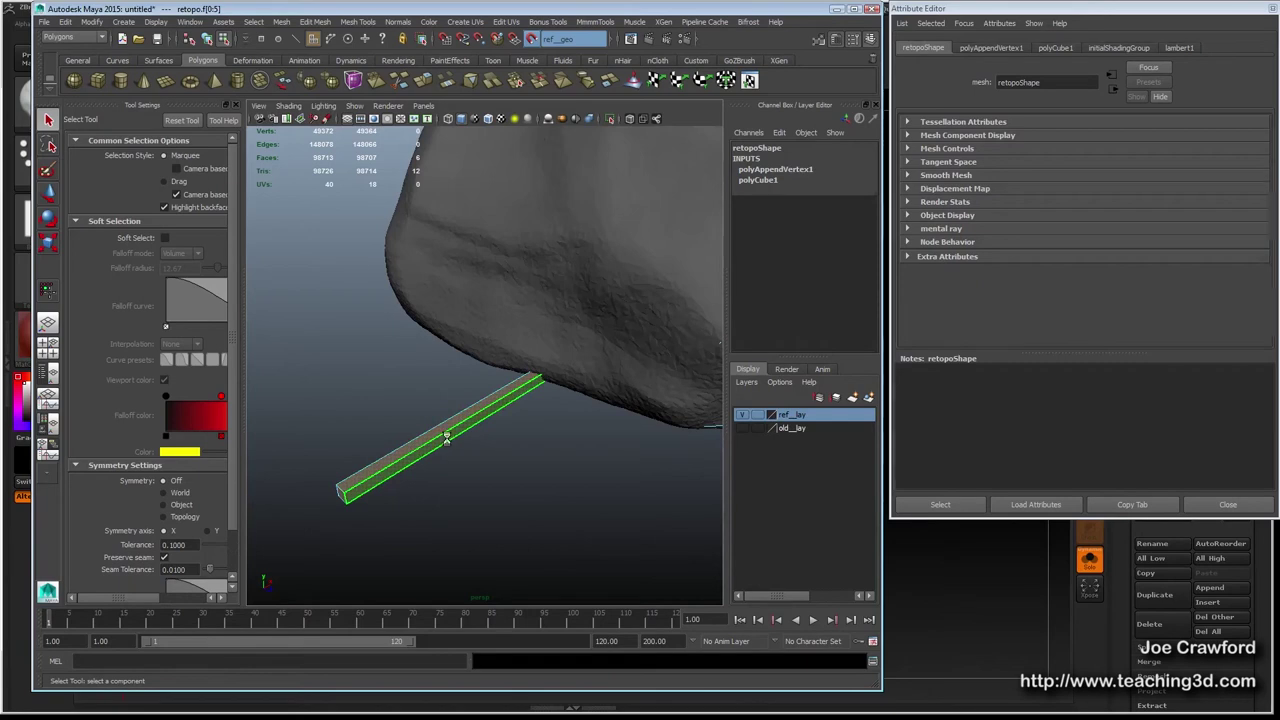
key(Delete)
Return retopo to object selection, reactivate the Quad Draw Tool, and scrub to frame 68 to make the rock semi-transparent.
mouse_move(492, 442)
alt+mouse_down()
mouse_move(489, 409)
mouse_move(472, 428)
mouse_move(488, 432)
alt+mouse_up()
alt+right_drag(488, 432, 563, 411)
alt+middle_drag(563, 411, 492, 446)
mouse_move(492, 446)
alt+mouse_down()
mouse_move(516, 444)
mouse_move(506, 440)
alt+mouse_up()
key(F8)
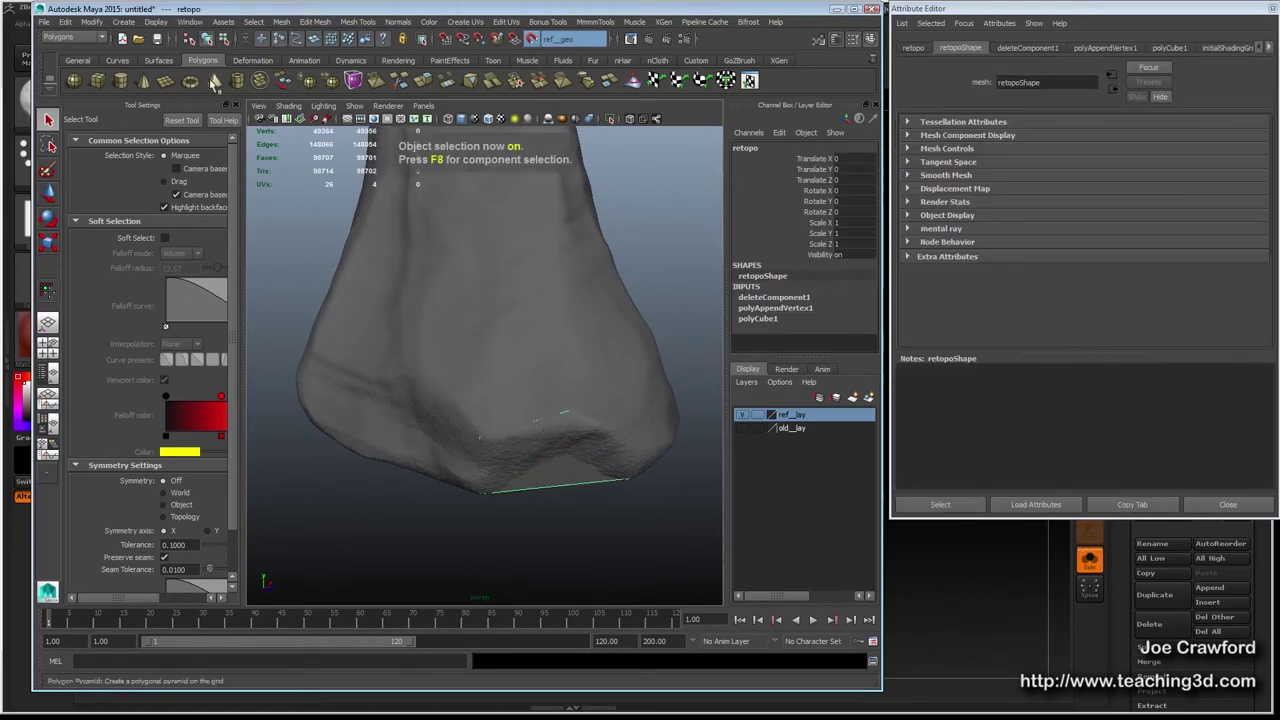
click(357, 21)
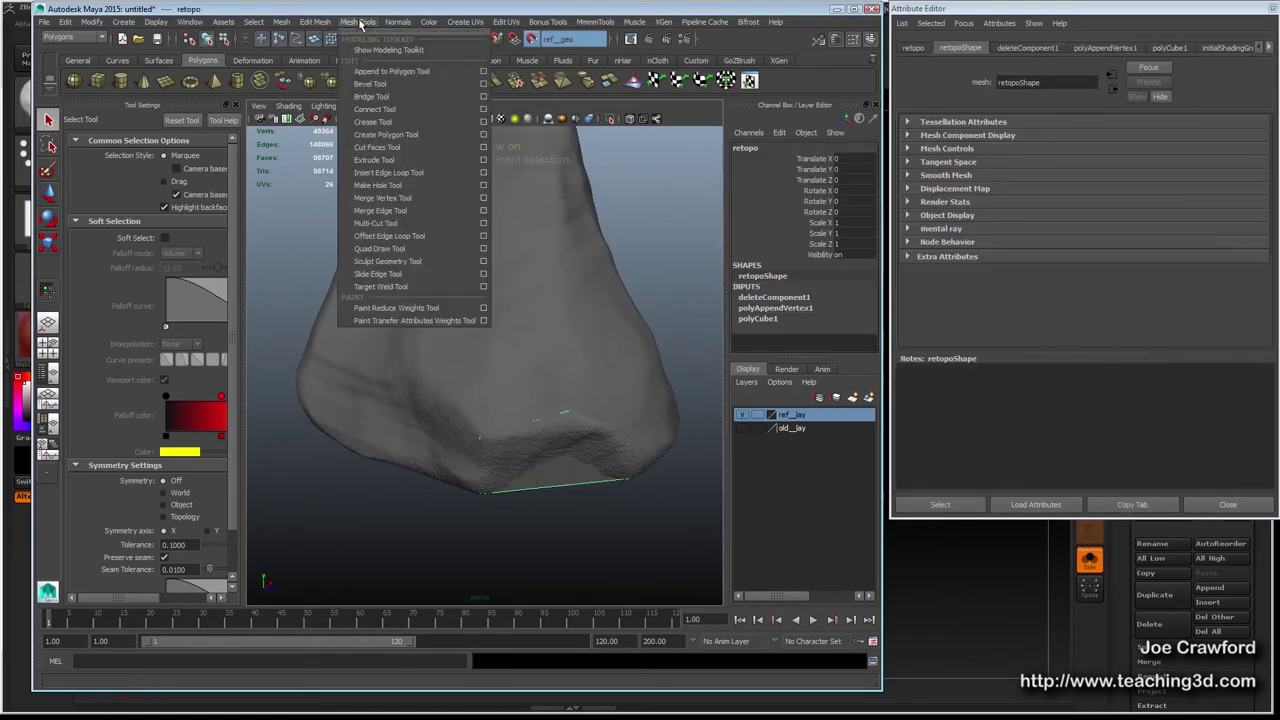
click(380, 248)
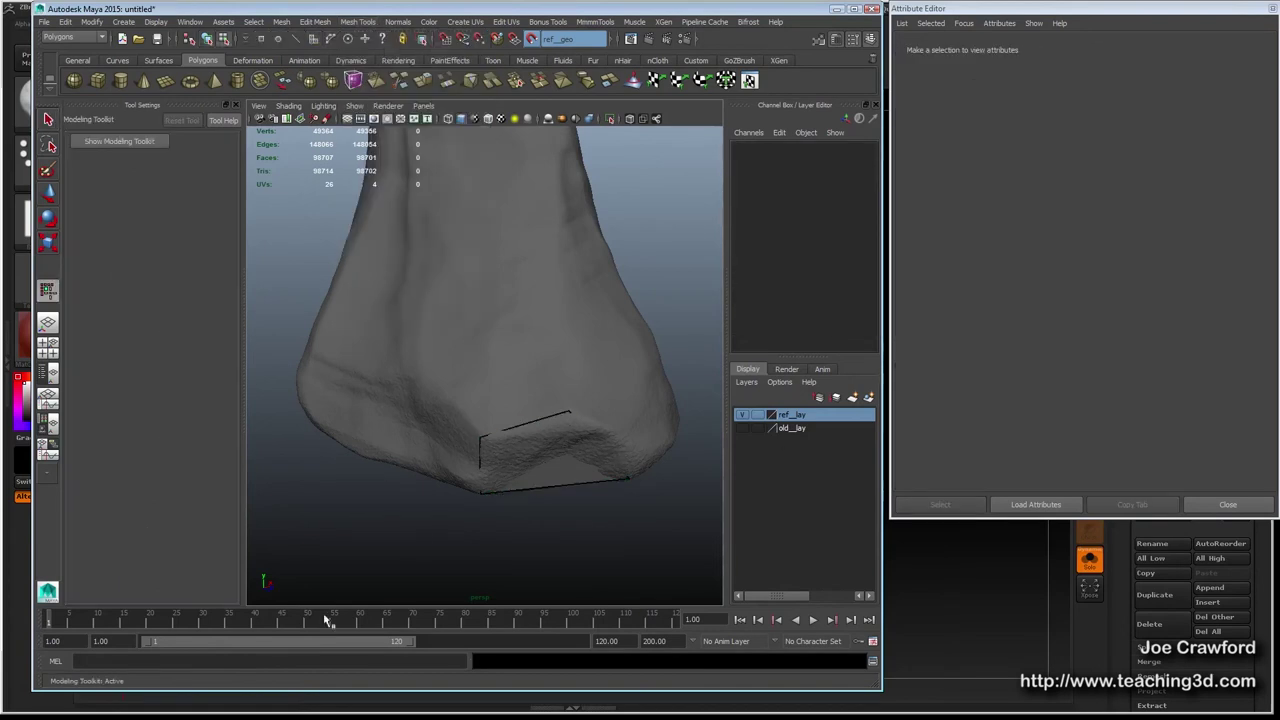
drag(110, 620, 402, 621)
Place Quad Draw points along the rock's base and fill a quad adjoining the first one.
alt+drag(394, 494, 497, 446)
alt+right_drag(497, 446, 451, 436)
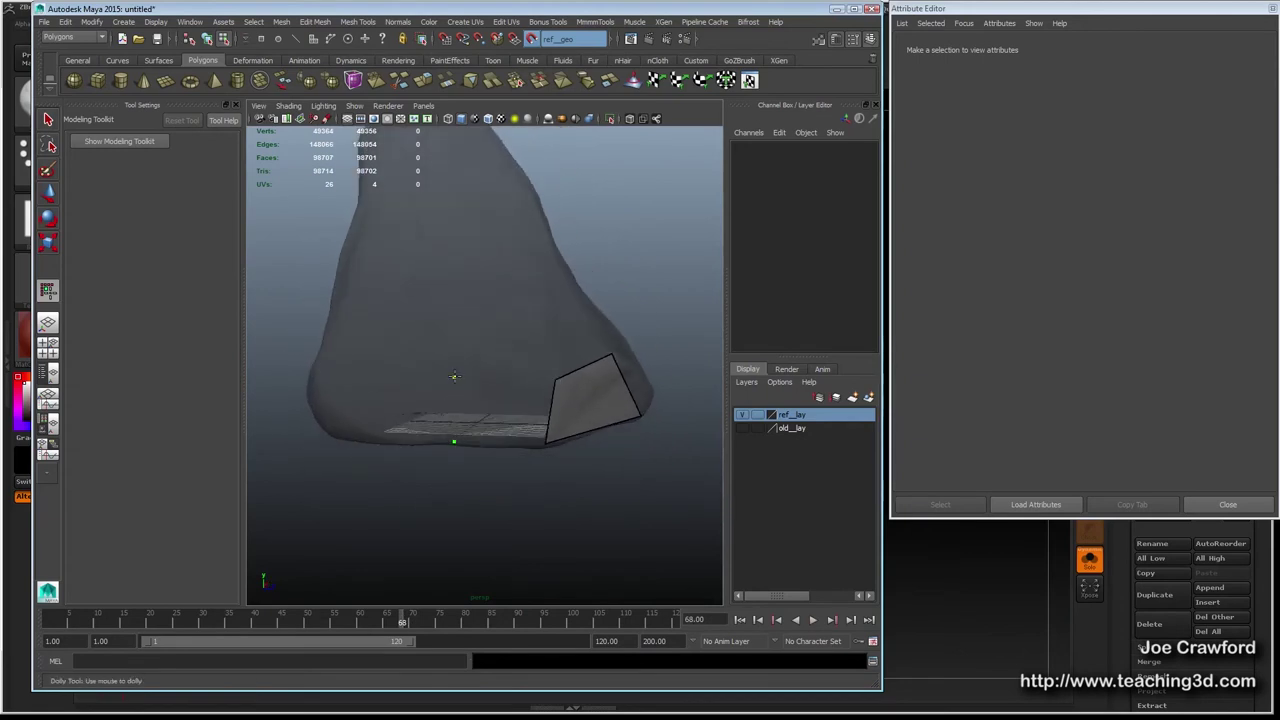
alt+drag(441, 470, 481, 362)
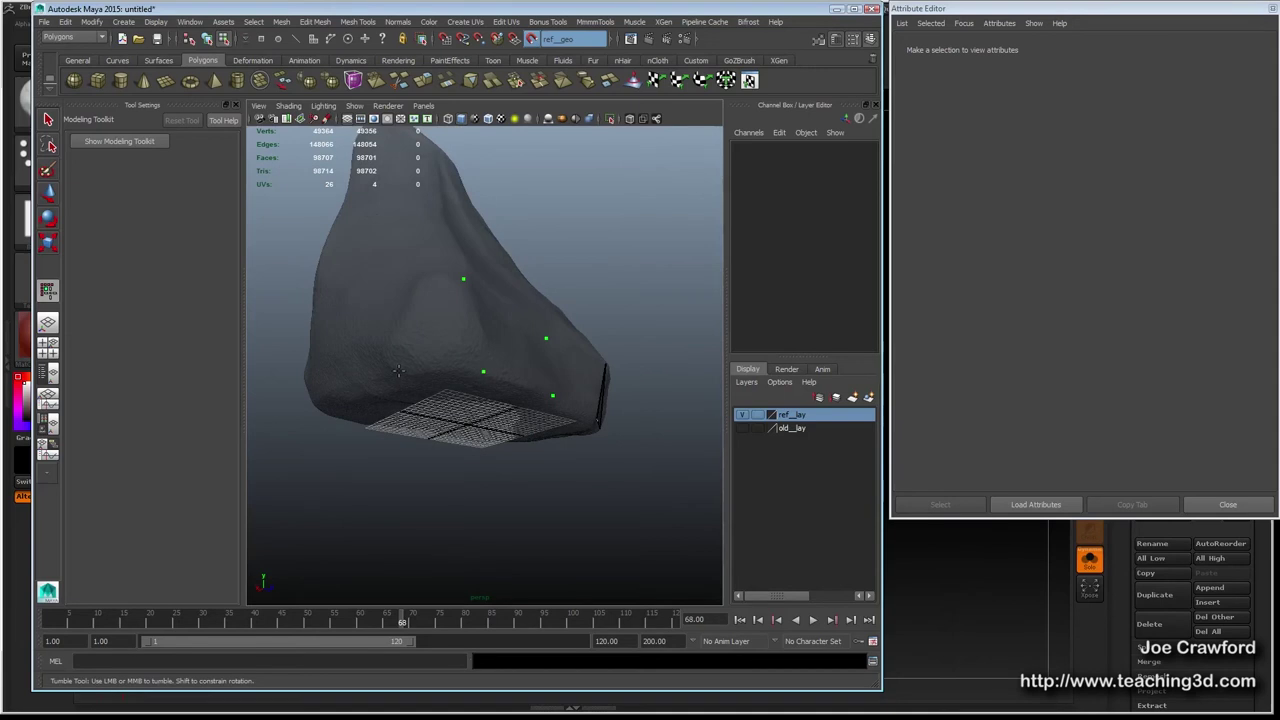
alt+drag(415, 289, 453, 370)
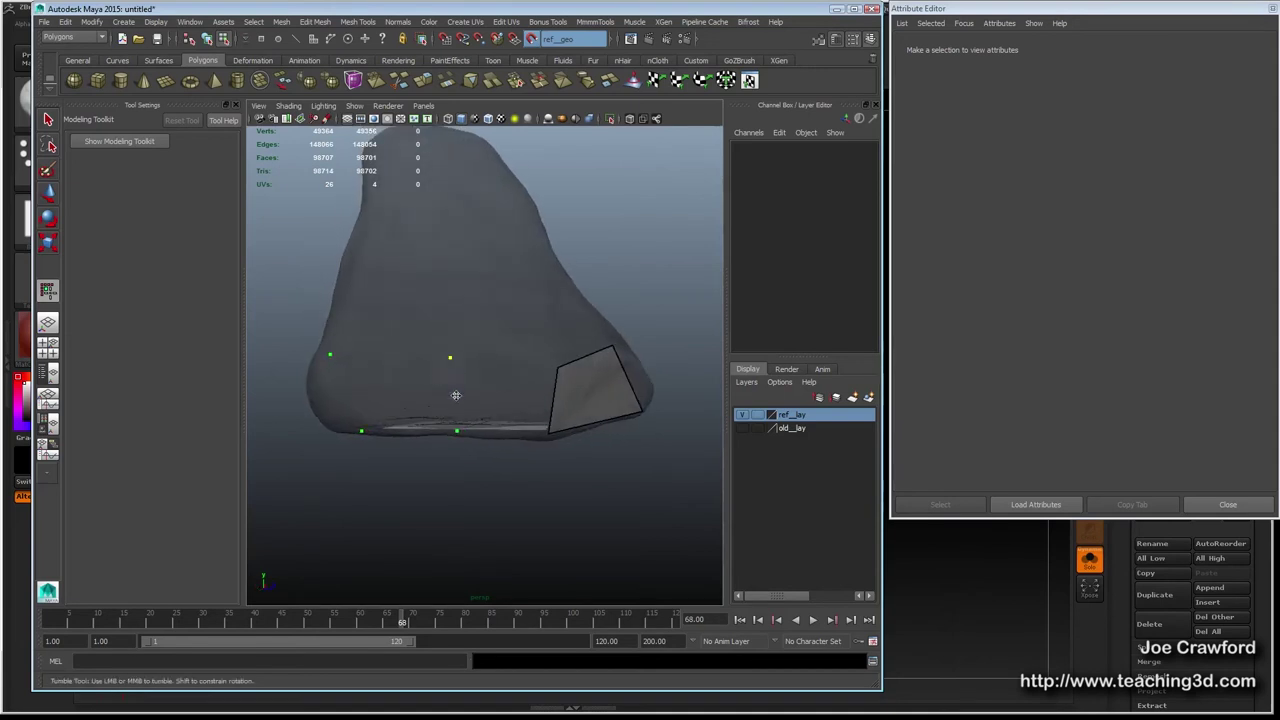
alt+drag(454, 429, 461, 380)
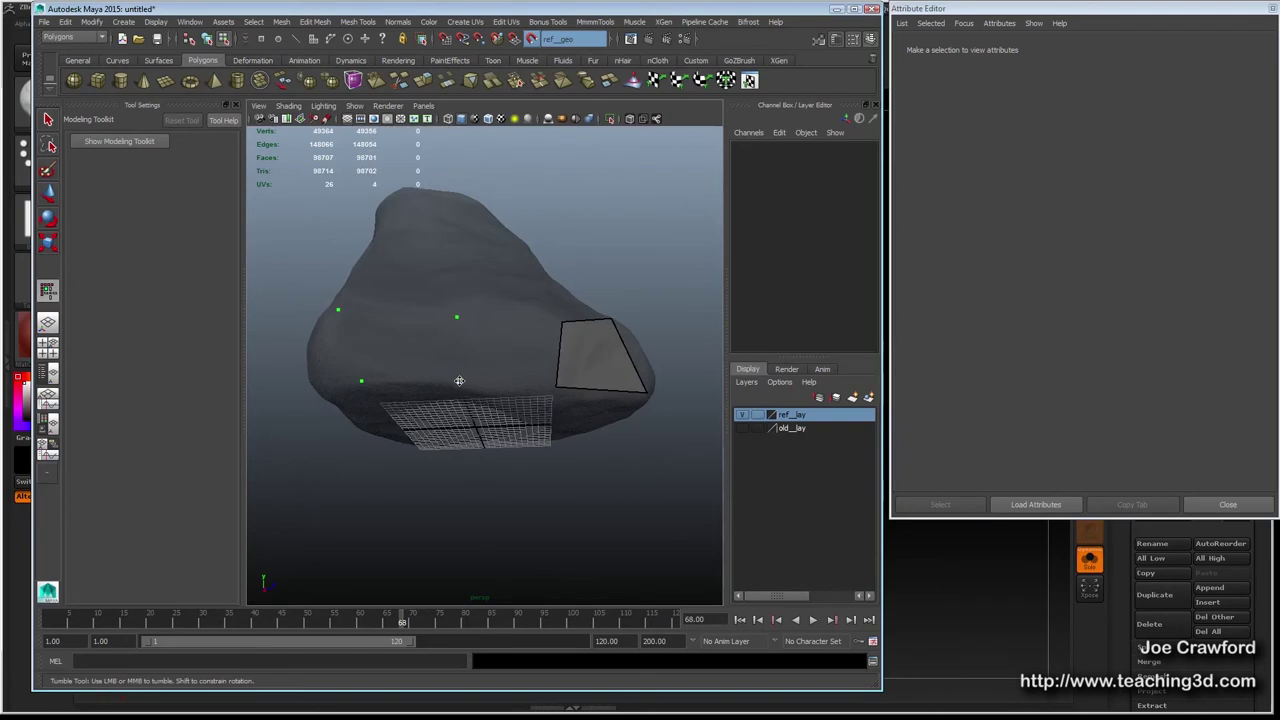
shift+click(500, 348)
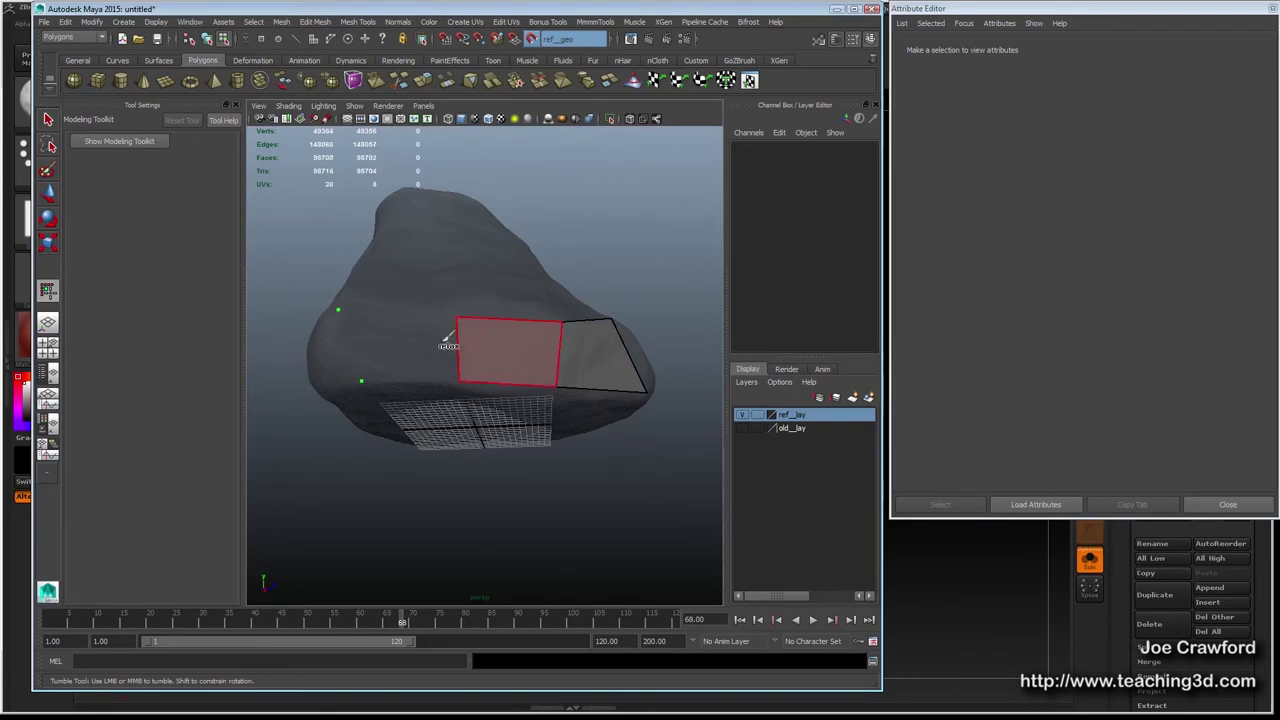
Fill two more quads between the placed points to continue the strip around the rock's base.
shift+click(405, 345)
alt+drag(389, 432, 460, 455)
shift+click(467, 348)
mouse_move(387, 386)
alt+mouse_down()
mouse_move(332, 402)
mouse_move(609, 406)
mouse_move(437, 377)
alt+mouse_up()
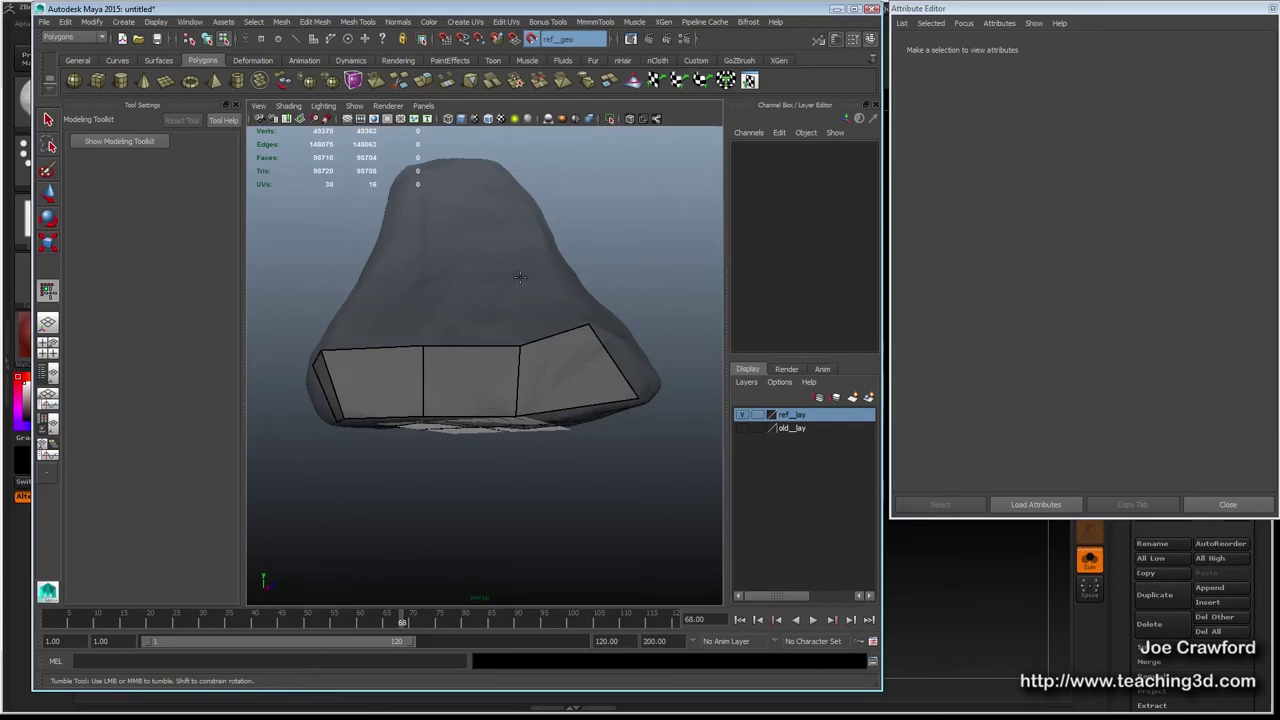
mouse_move(503, 238)
alt+mouse_down()
mouse_move(510, 300)
mouse_move(540, 330)
mouse_move(480, 398)
alt+mouse_up()
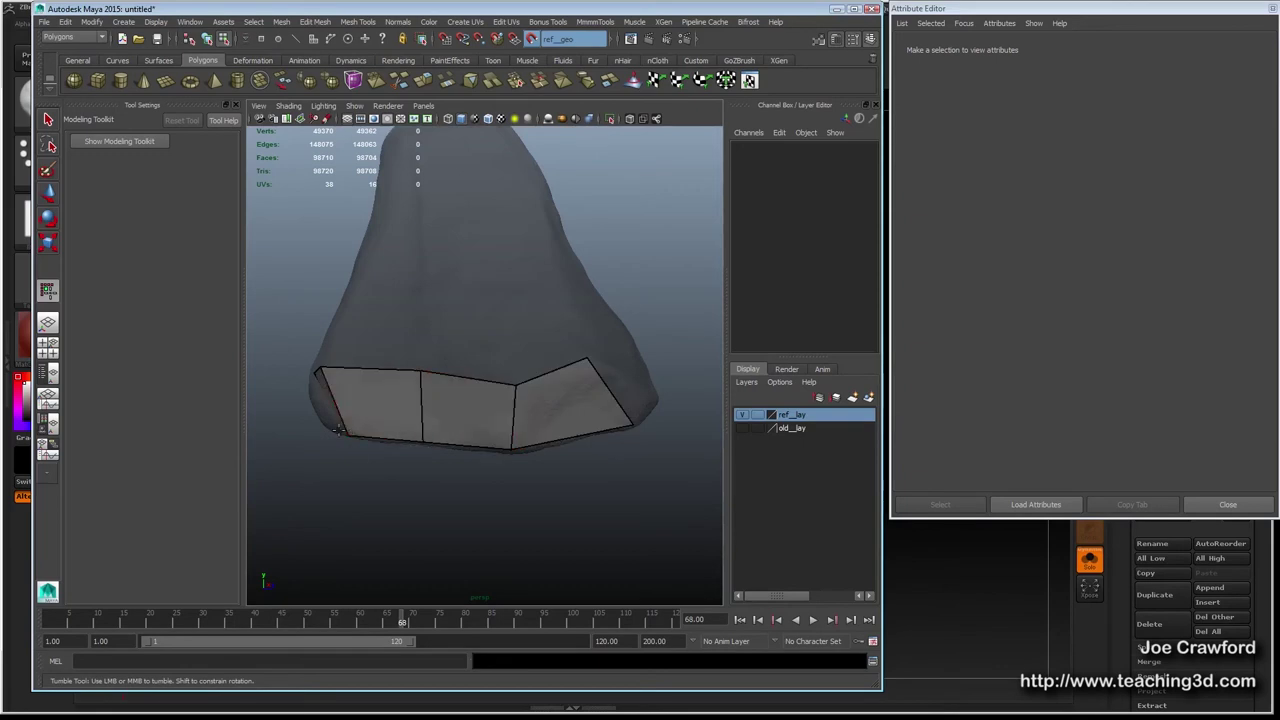
alt+drag(344, 394, 418, 296)
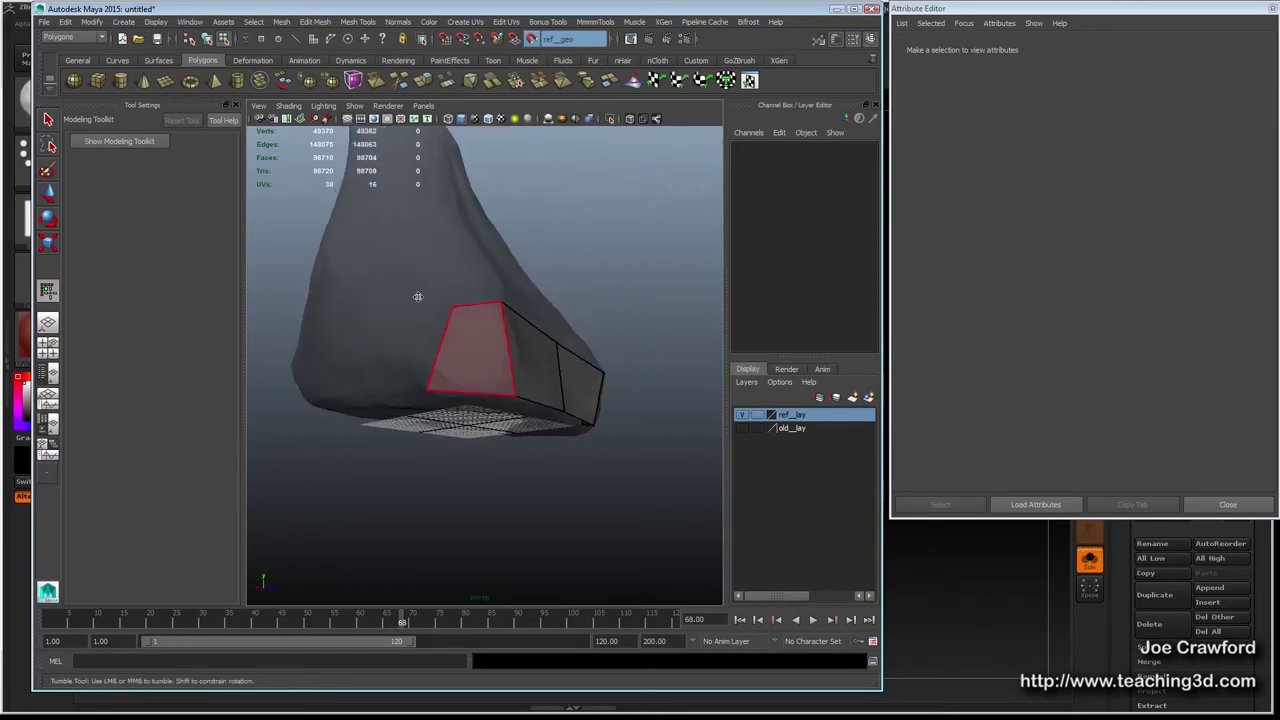
alt+drag(378, 228, 472, 394)
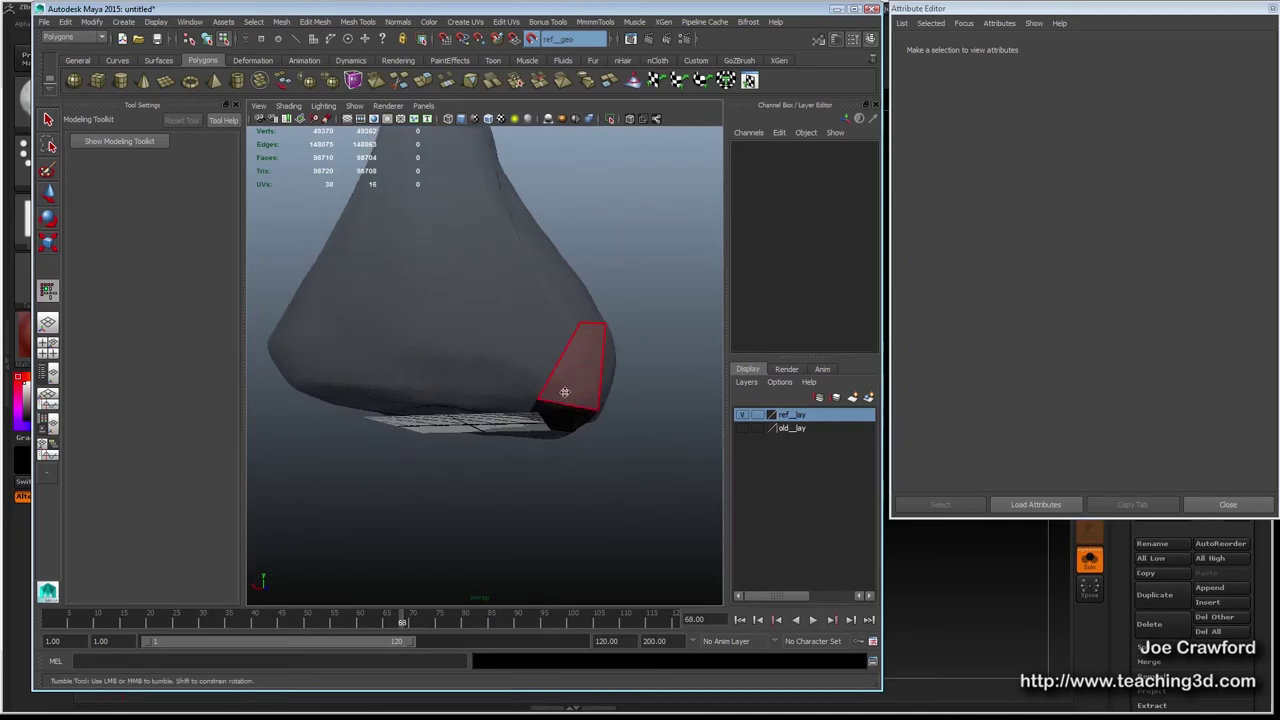
Fill another Quad Draw quad adjoining the end of the strip around the rock's base.
mouse_move(481, 357)
alt+mouse_down()
mouse_move(495, 345)
mouse_move(476, 357)
alt+mouse_up()
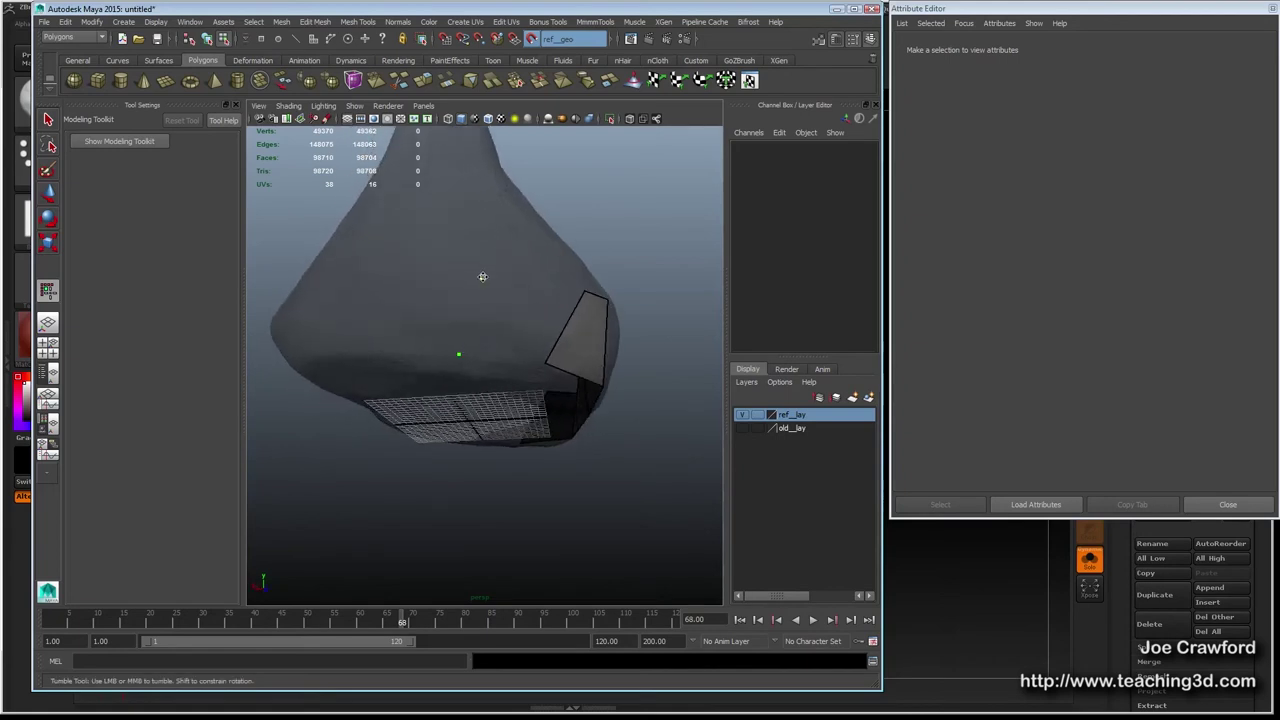
shift+click(535, 323)
alt+drag(556, 345, 637, 381)
alt+drag(565, 350, 660, 353)
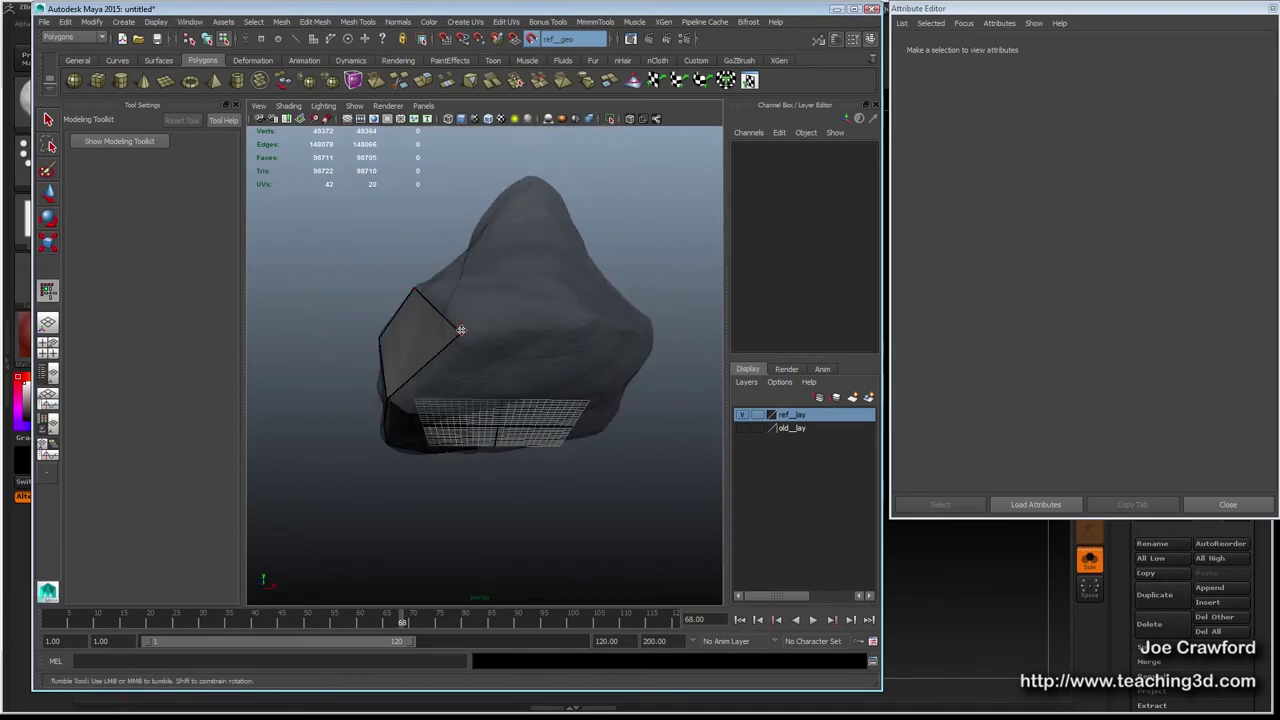
Place two rows of Quad Draw points around the uncovered remainder of the rock's base.
alt+drag(492, 350, 668, 338)
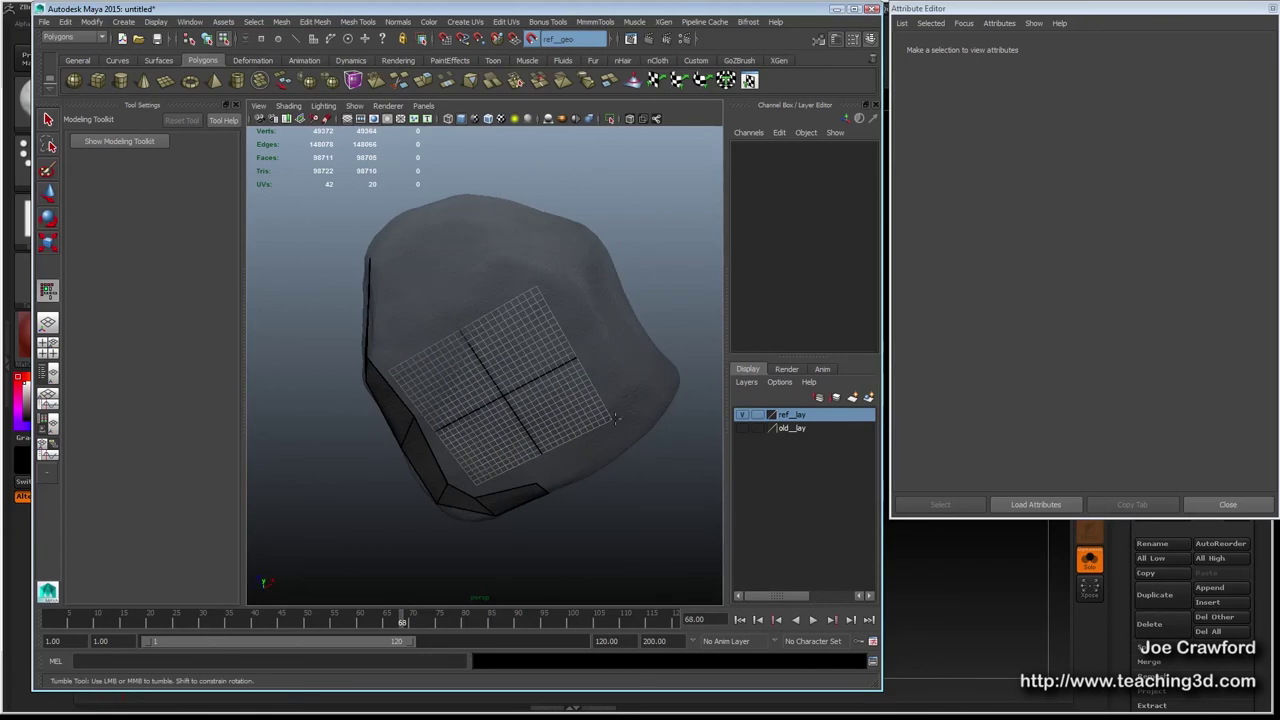
alt+drag(390, 304, 459, 404)
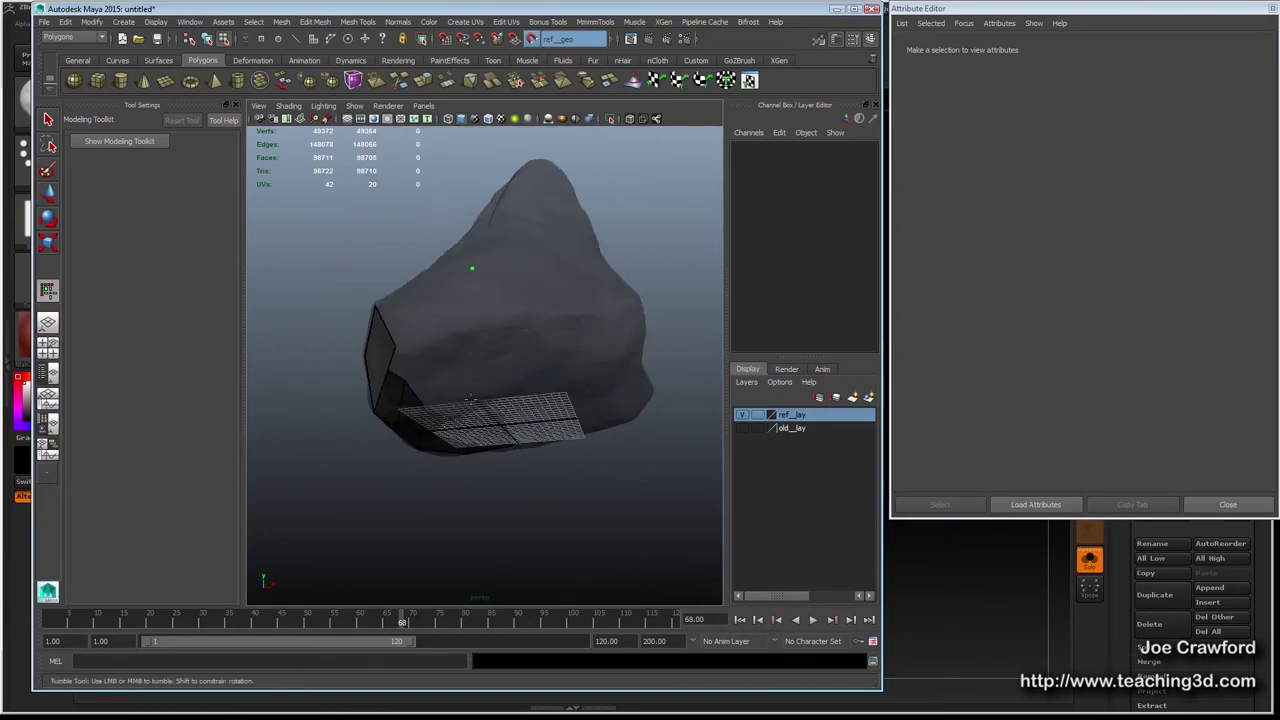
alt+drag(484, 322, 502, 276)
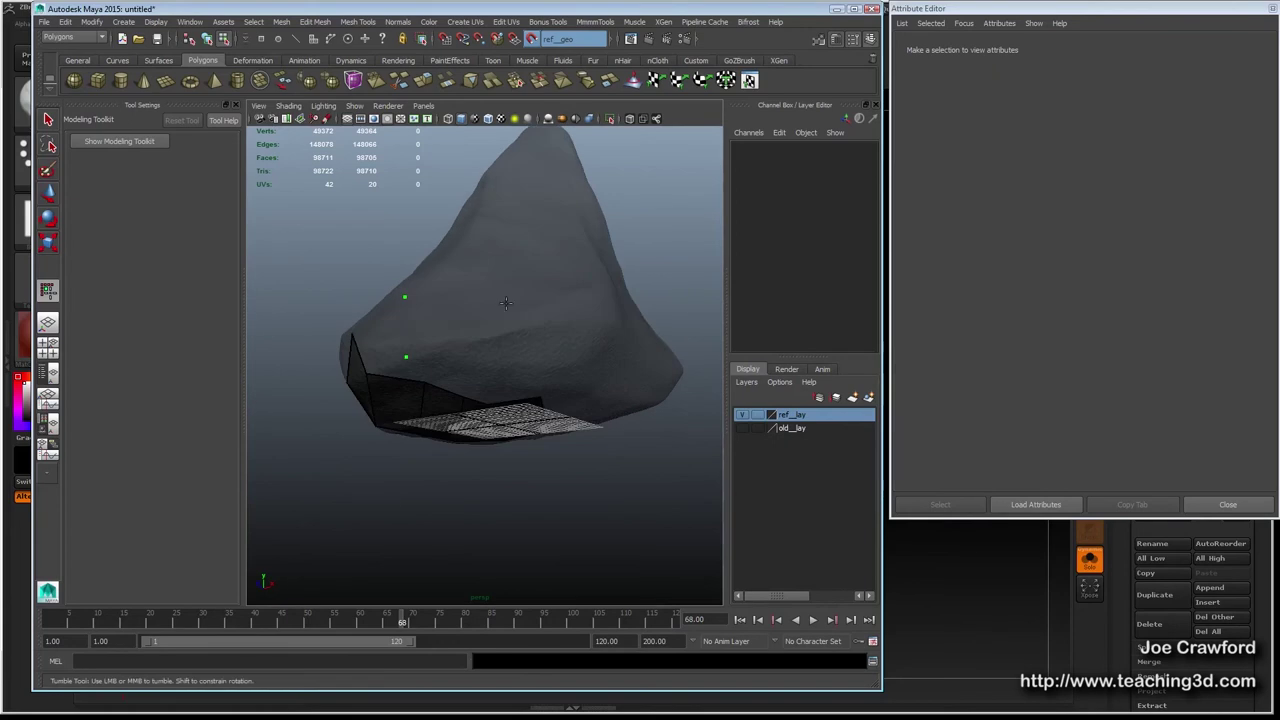
alt+drag(512, 331, 457, 346)
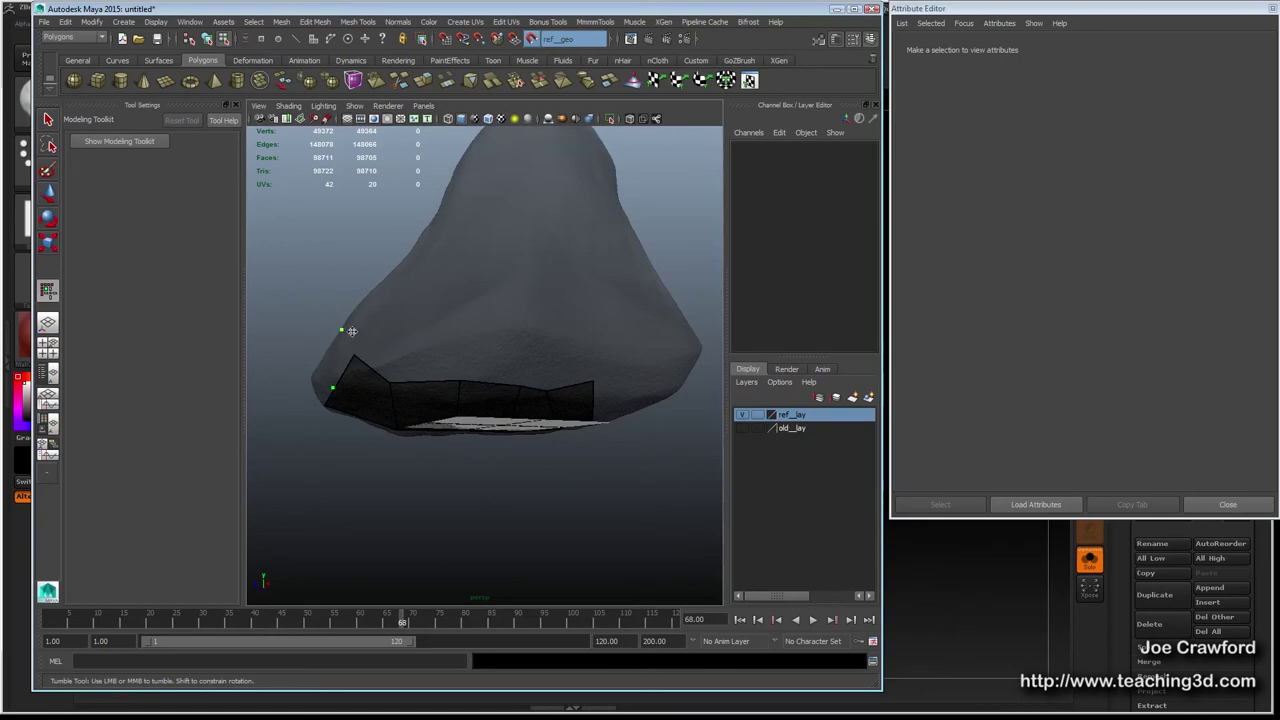
alt+drag(418, 351, 449, 345)
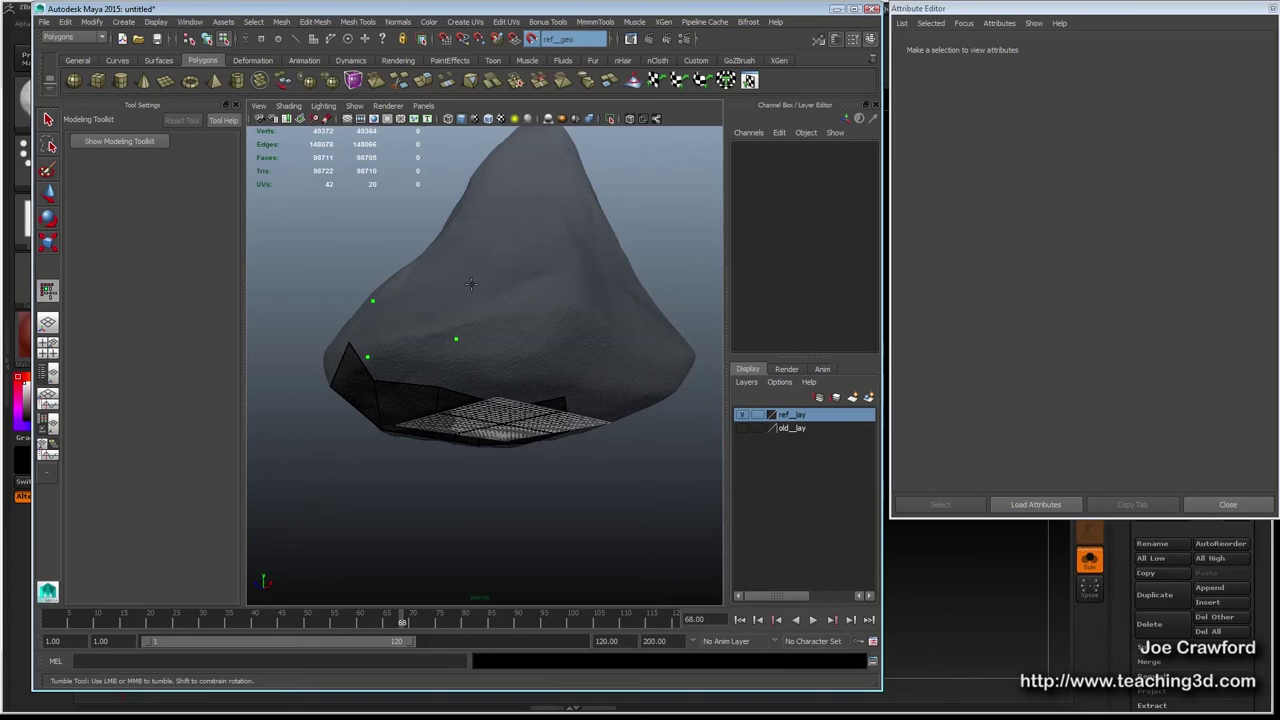
alt+drag(475, 281, 499, 356)
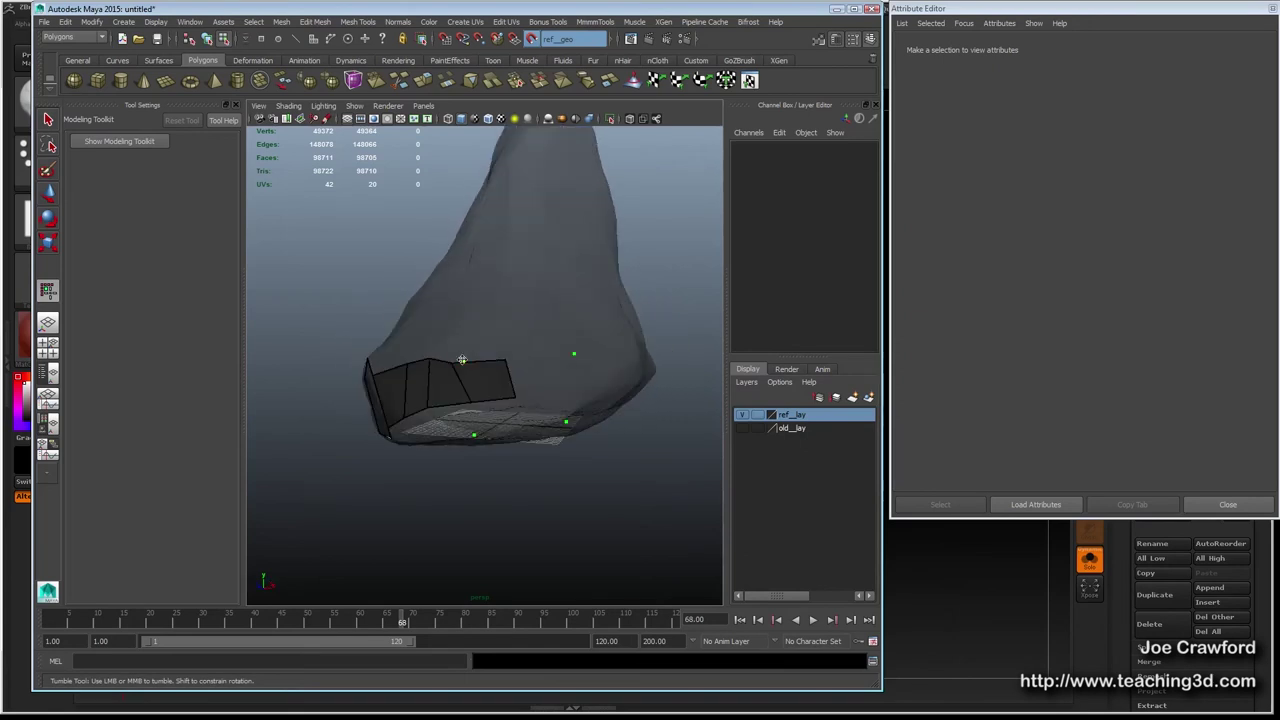
alt+drag(548, 370, 452, 334)
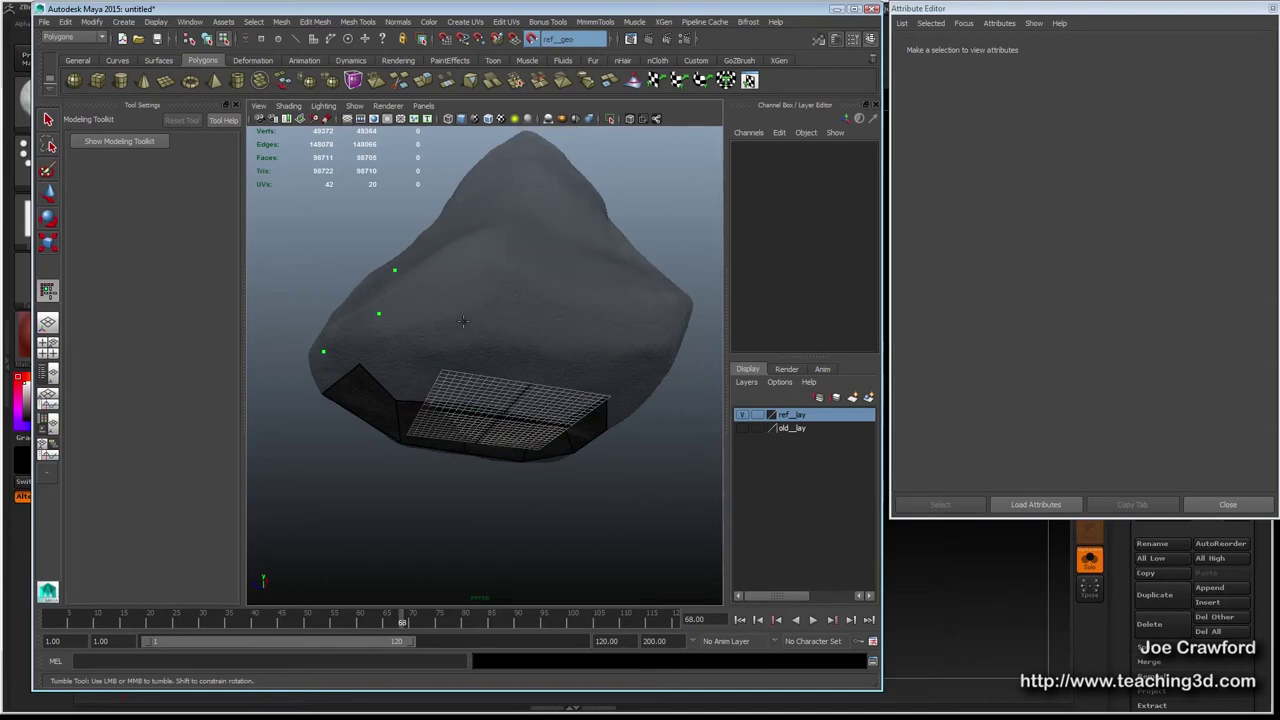
alt+drag(463, 333, 484, 338)
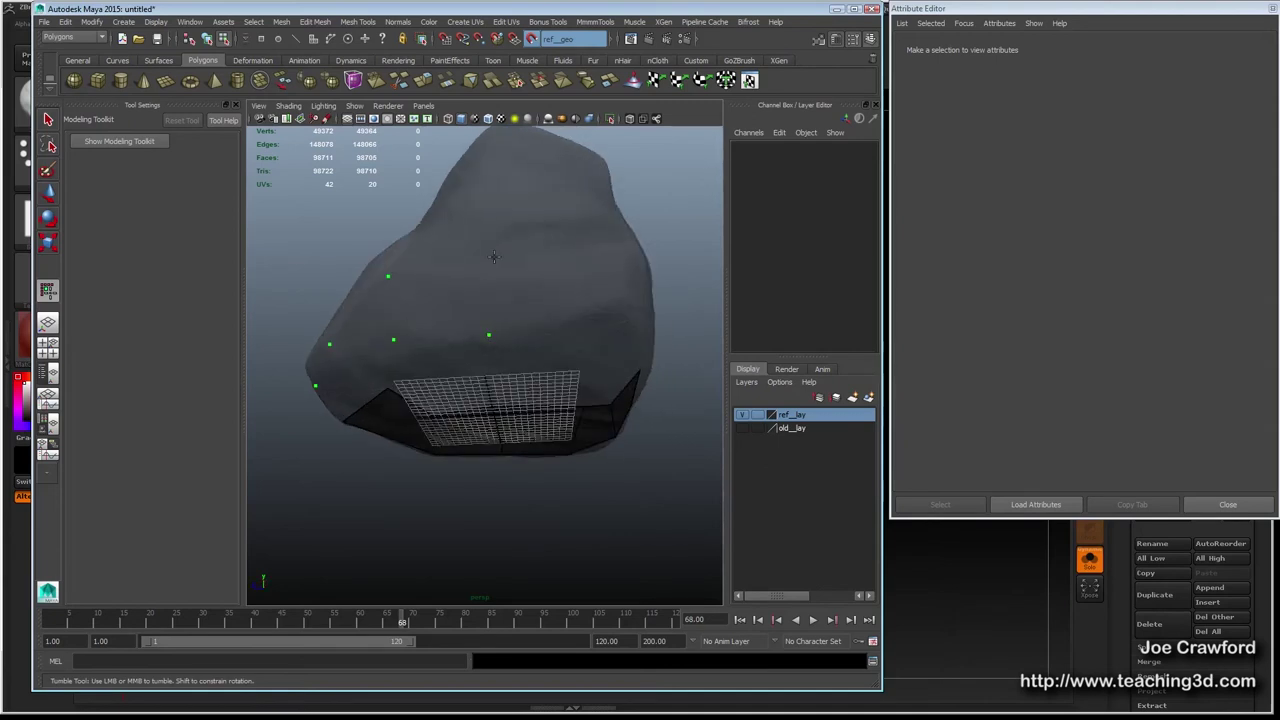
alt+drag(493, 264, 493, 316)
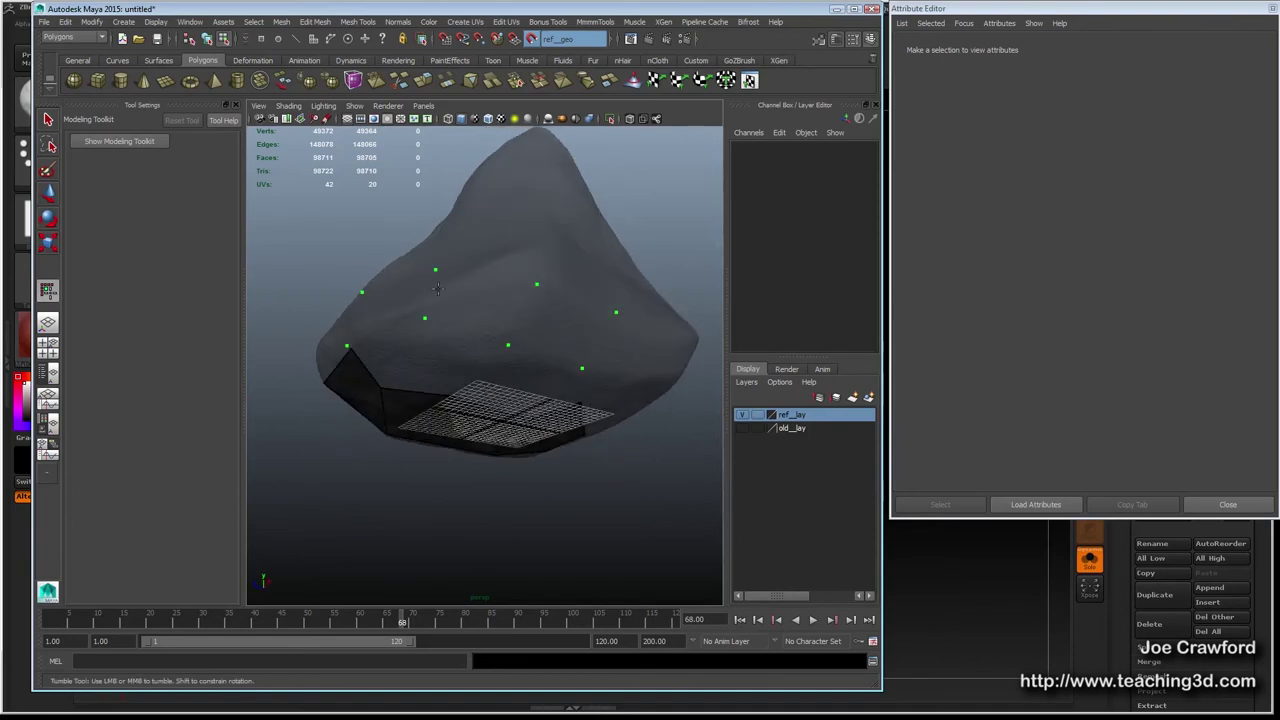
alt+drag(616, 317, 494, 292)
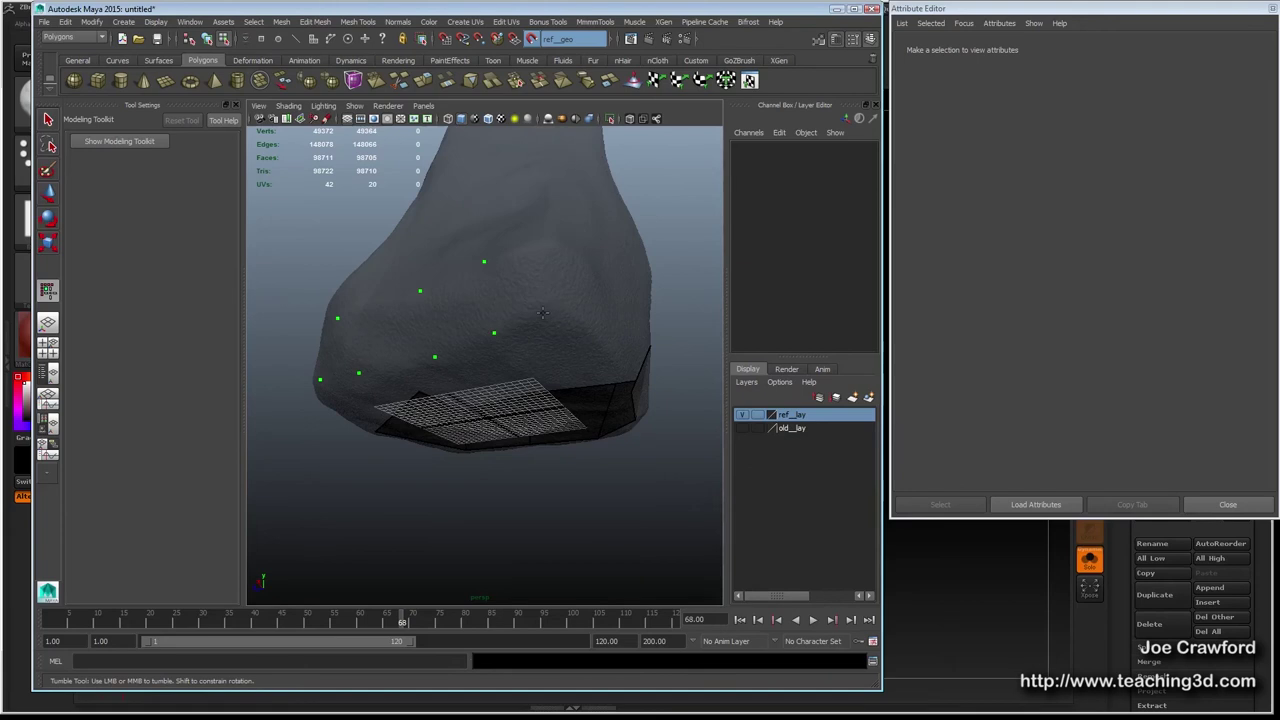
alt+drag(550, 257, 457, 267)
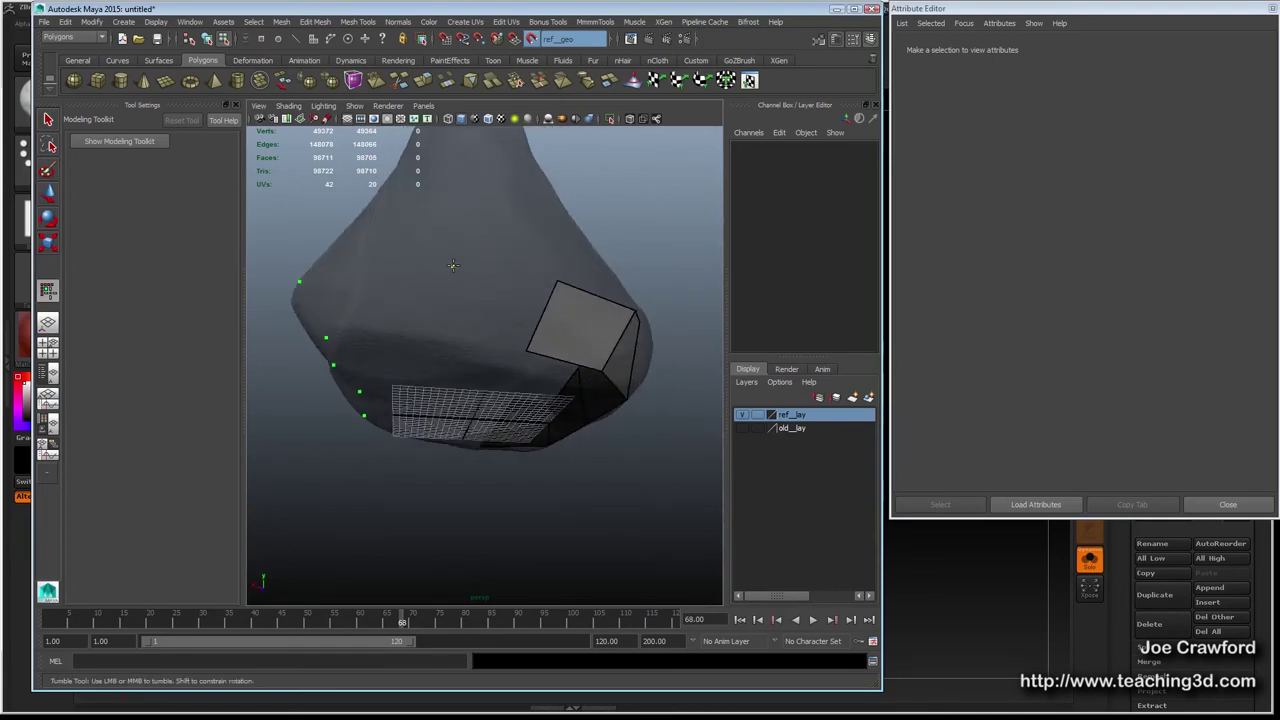
alt+drag(435, 338, 571, 312)
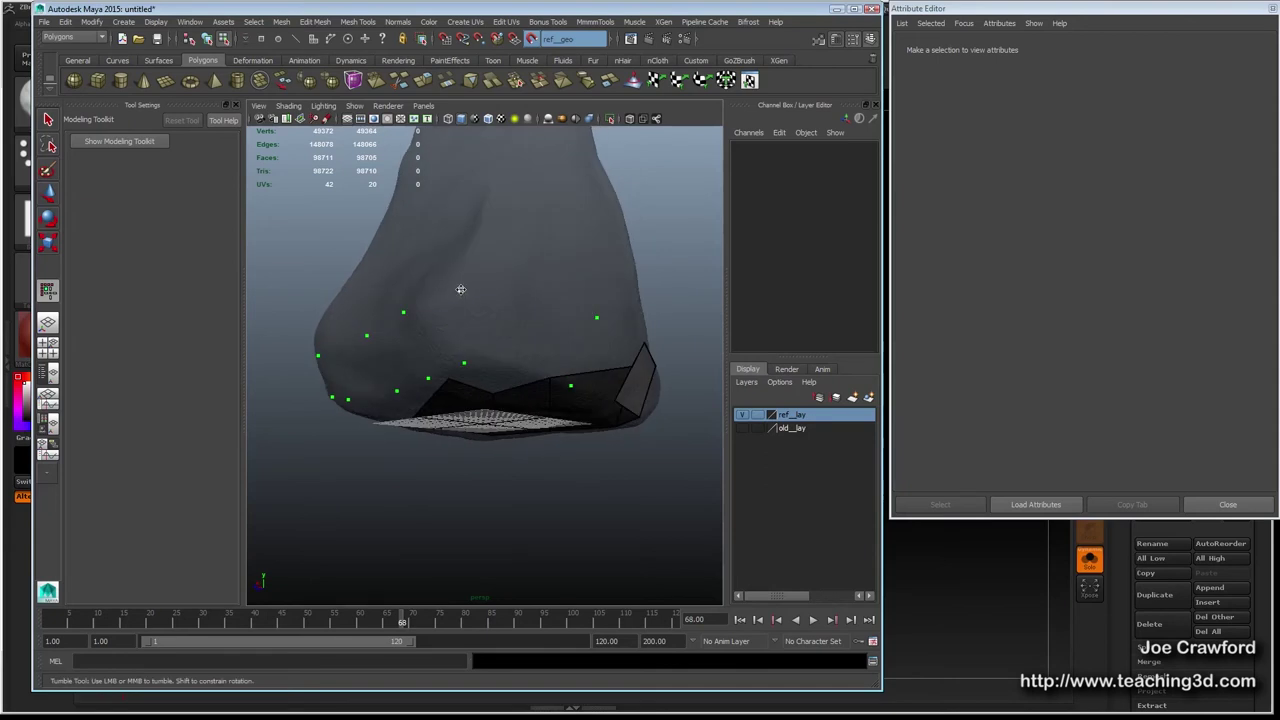
alt+drag(539, 315, 500, 336)
Fill five quads between the placed points to continue the strip around the rock's base.
click(497, 340)
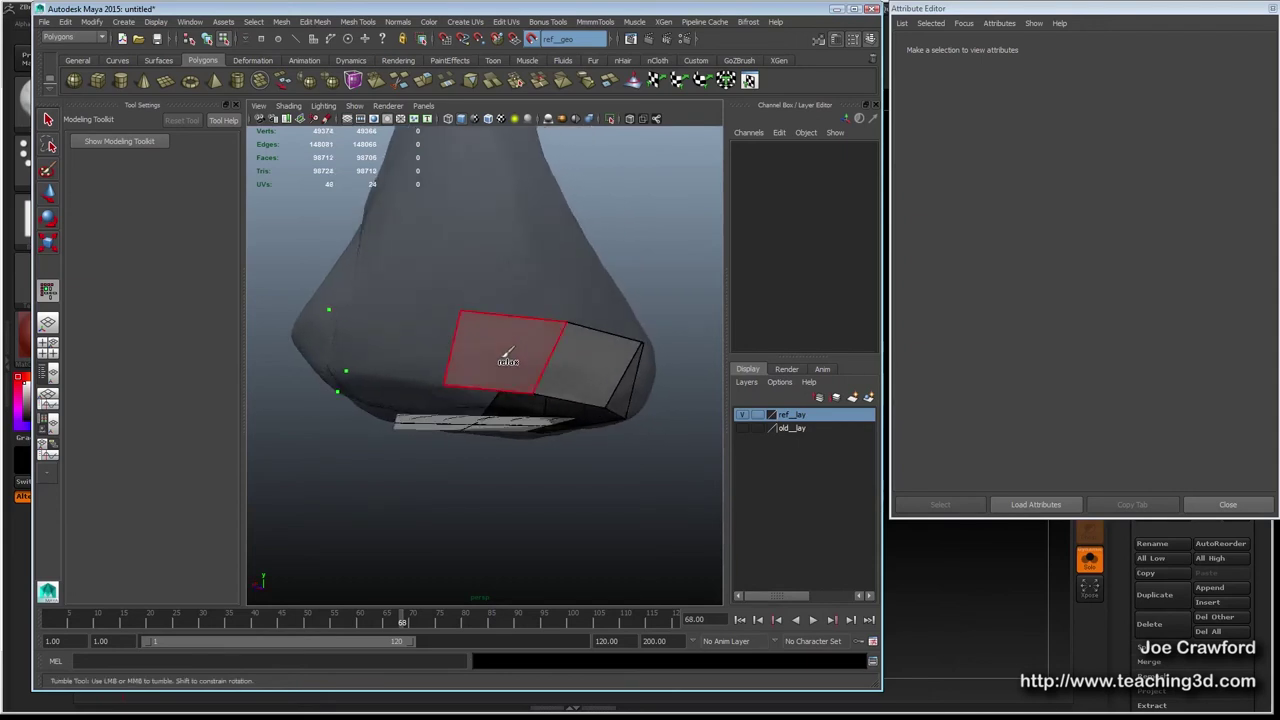
shift+click(397, 333)
mouse_move(398, 335)
alt+mouse_down()
mouse_move(478, 290)
mouse_move(429, 309)
mouse_move(442, 301)
mouse_move(498, 334)
alt+mouse_up()
shift+click(506, 284)
shift+click(429, 309)
shift+click(528, 310)
shift+click(455, 308)
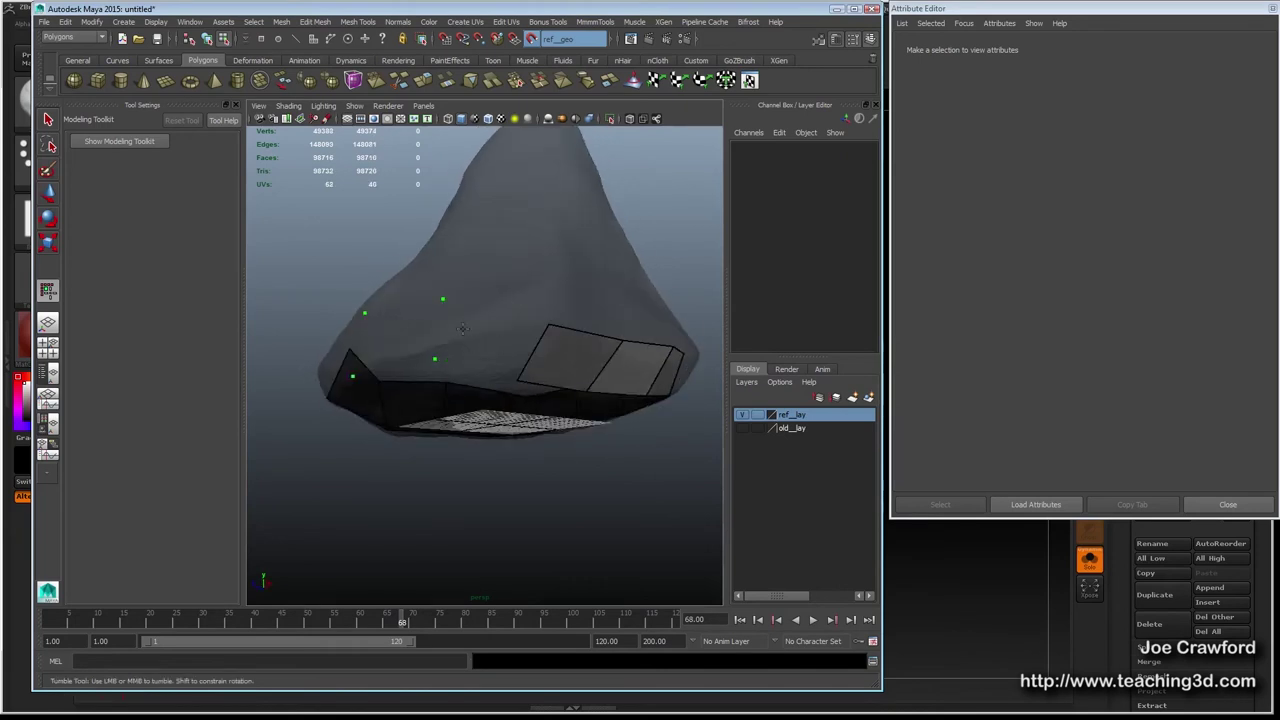
Fill the last three quads to close the base strip into a complete ring.
alt+drag(487, 322, 524, 342)
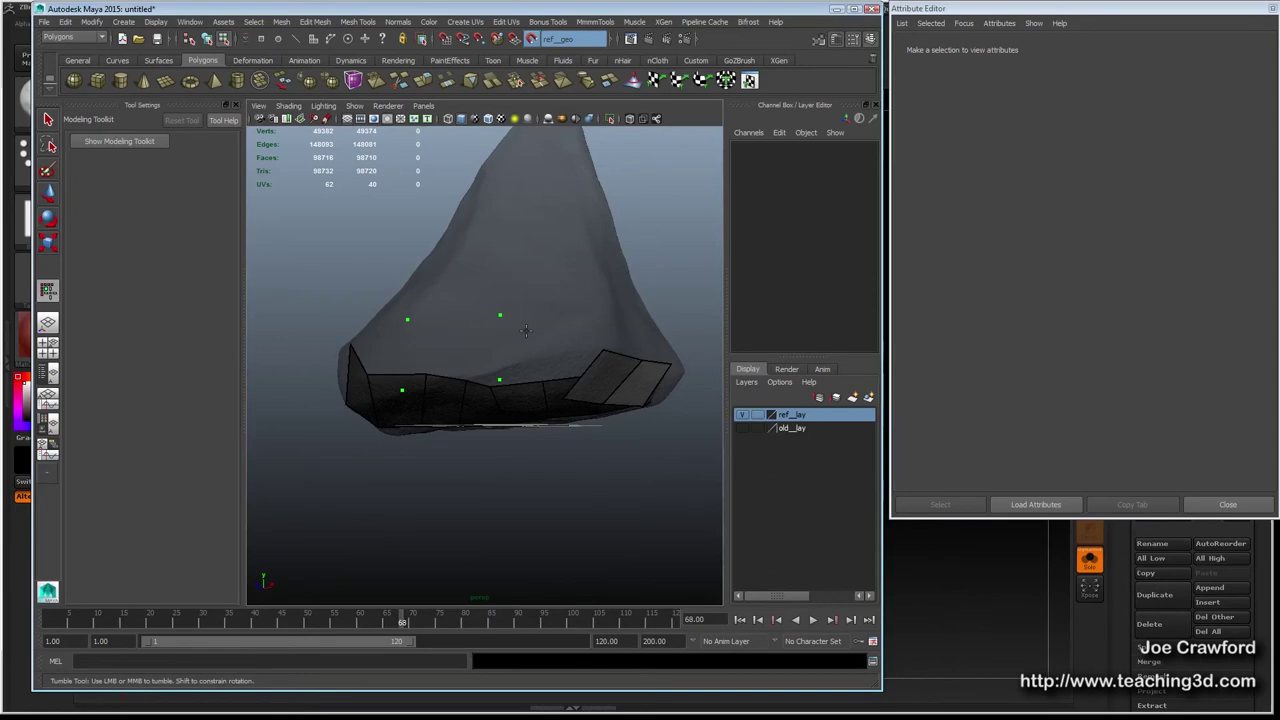
shift+click(535, 355)
mouse_move(487, 344)
alt+mouse_down()
mouse_move(536, 325)
mouse_move(490, 365)
mouse_move(497, 383)
mouse_move(469, 379)
mouse_move(443, 437)
mouse_move(414, 320)
alt+mouse_up()
alt+drag(473, 441, 369, 447)
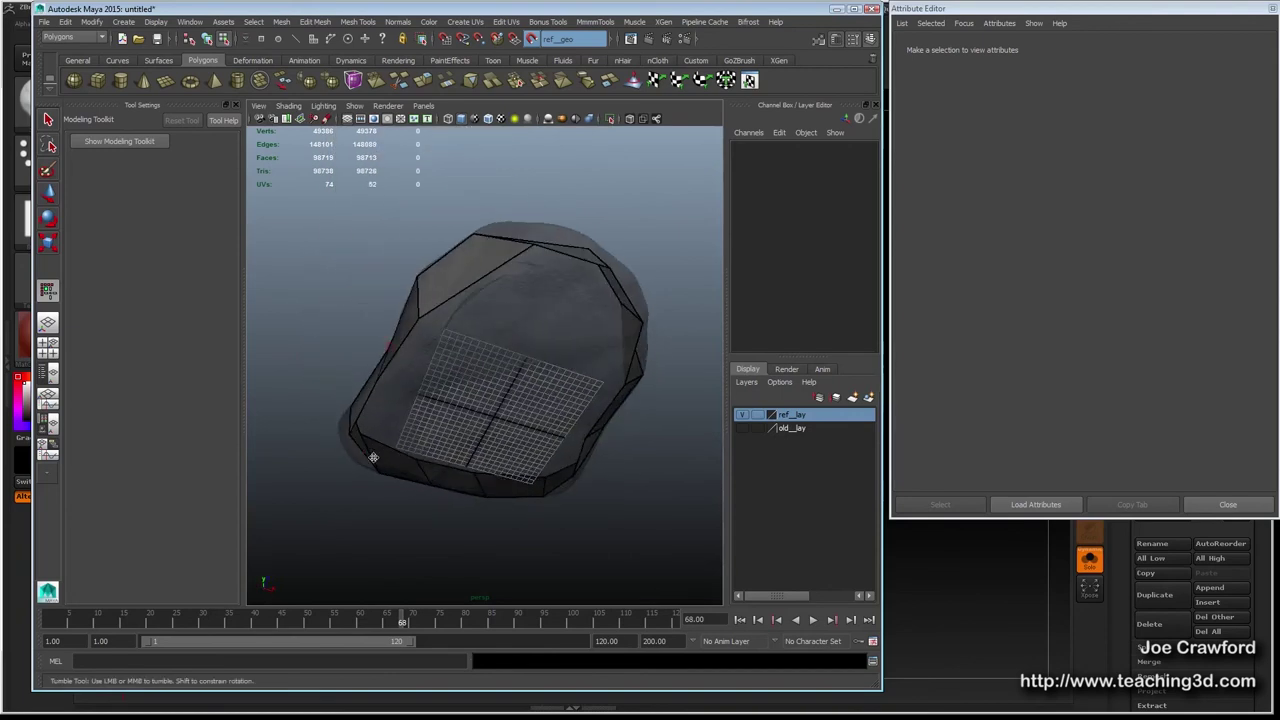
Place two Quad Draw points above the base ring and fill the first quad of a second row.
alt+drag(506, 245, 469, 356)
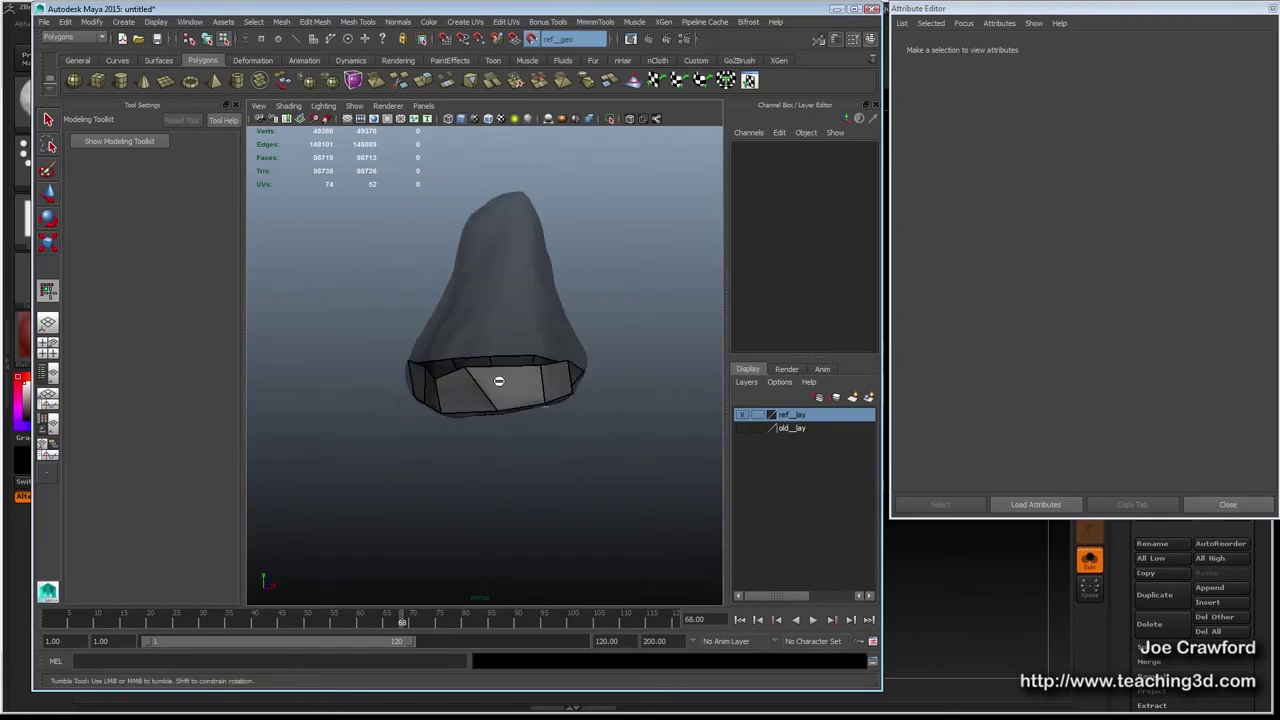
alt+right_drag(438, 376, 447, 407)
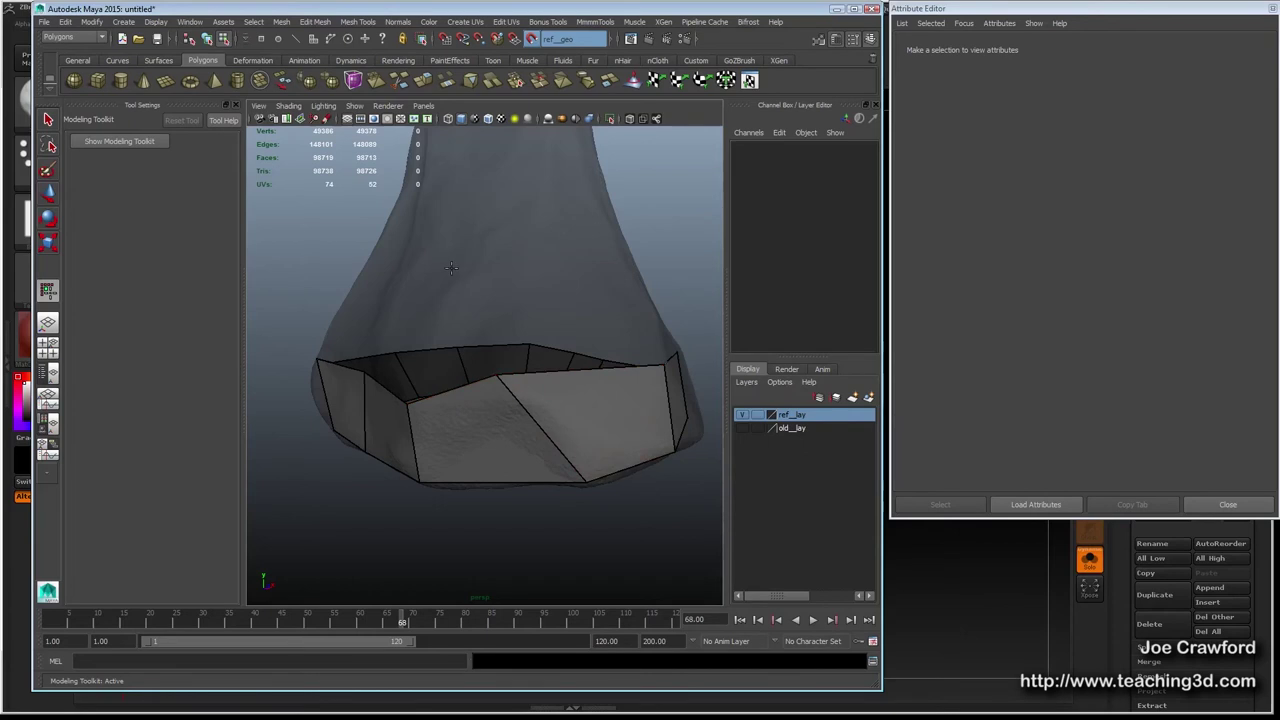
alt+drag(450, 268, 523, 271)
alt+right_drag(523, 271, 466, 258)
alt+drag(465, 257, 334, 304)
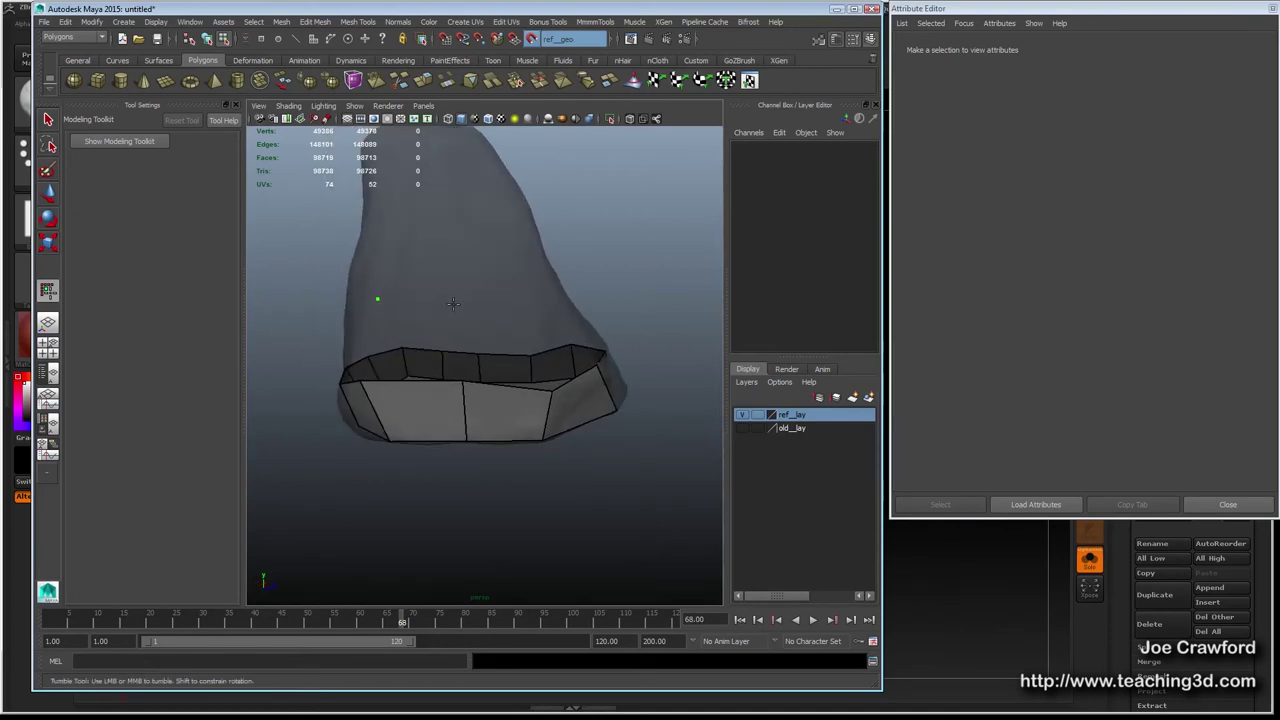
alt+drag(472, 332, 475, 306)
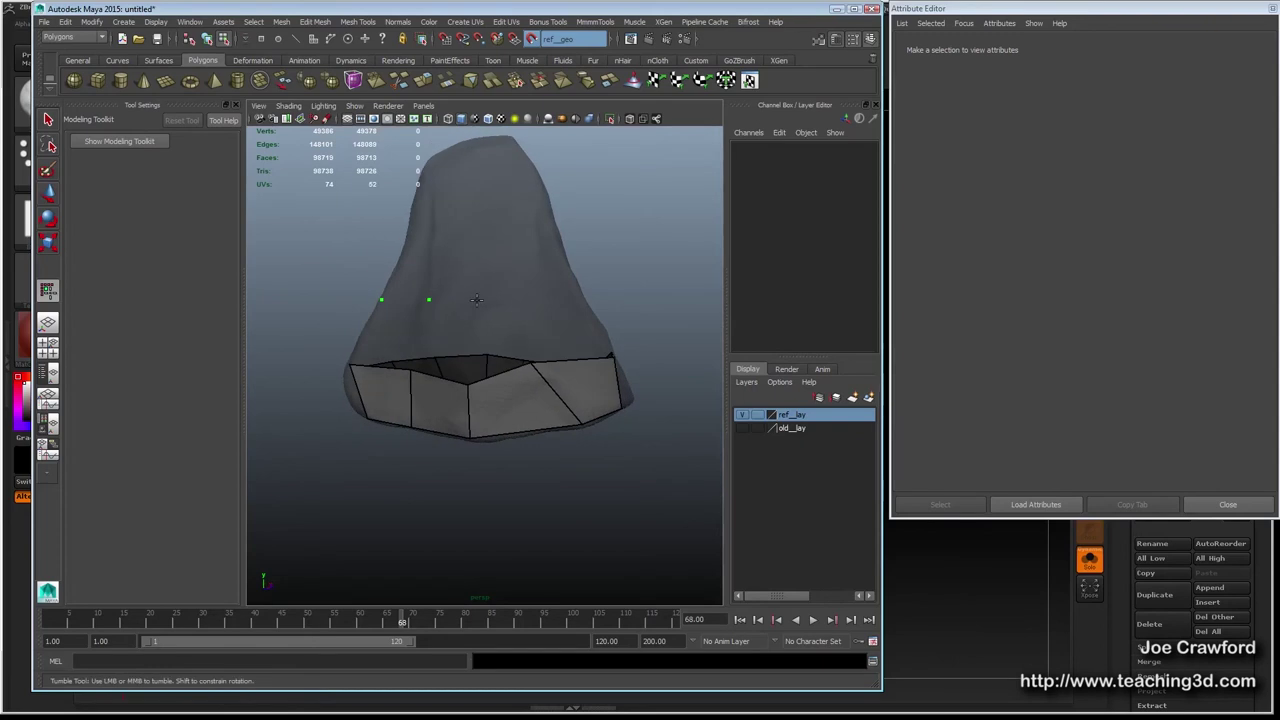
alt+drag(432, 356, 462, 298)
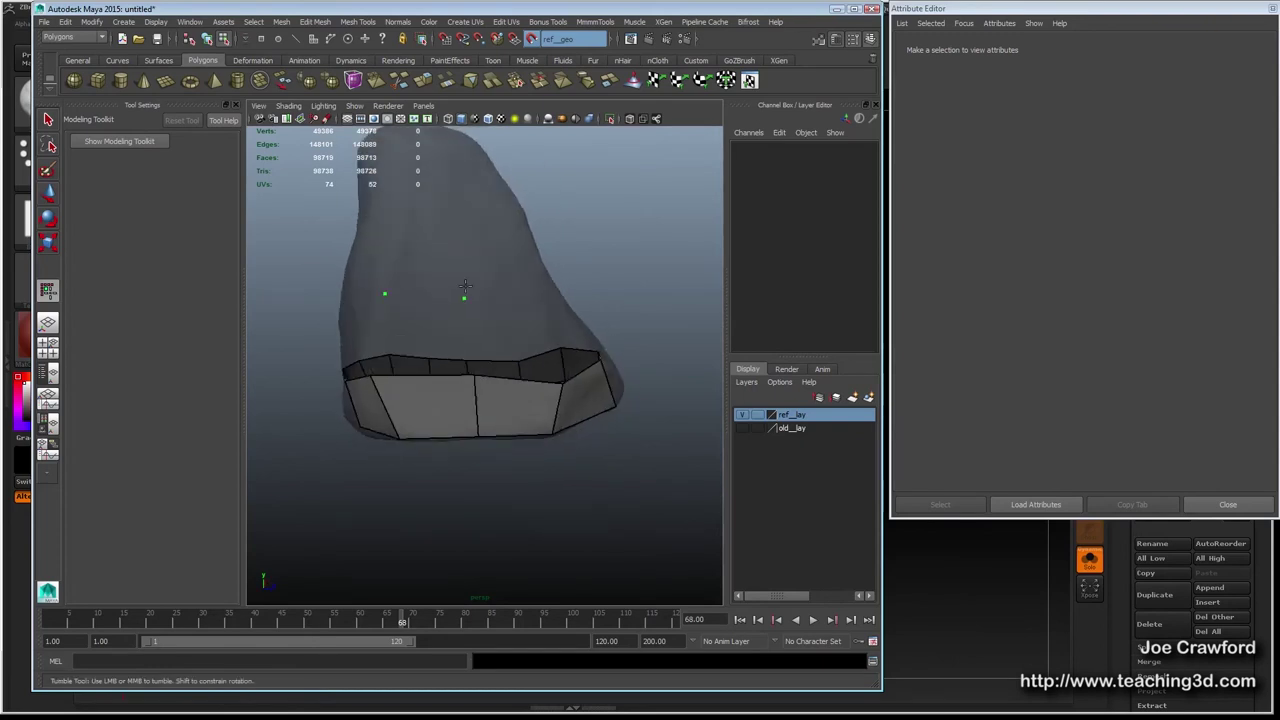
shift+click(440, 330)
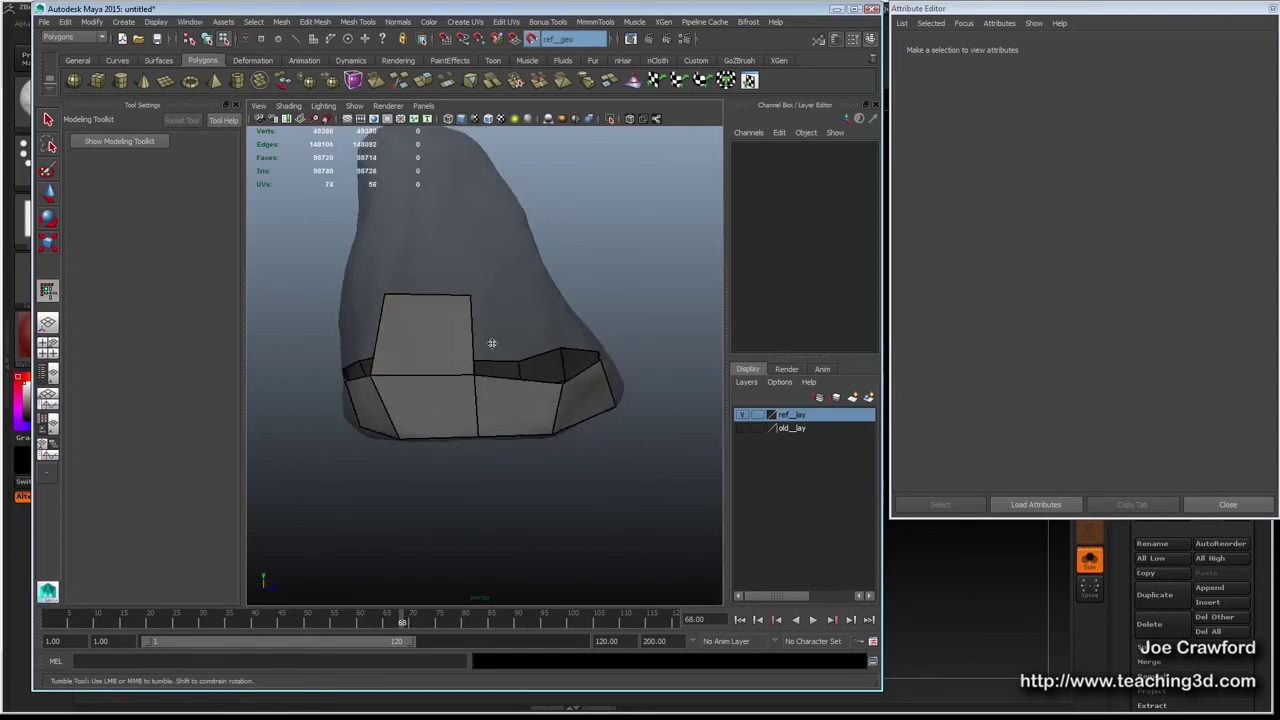
Place Quad Draw points around the rock's tip in two rows.
alt+drag(505, 318, 498, 332)
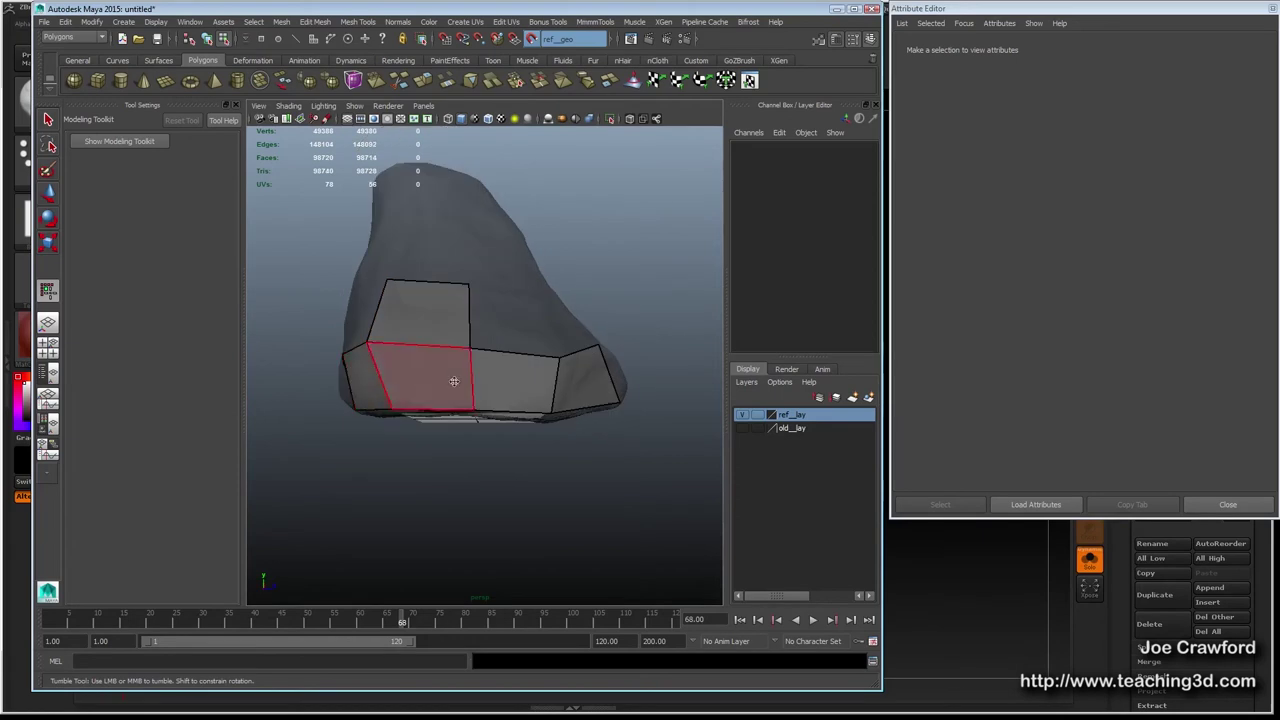
mouse_move(352, 378)
alt+mouse_down()
mouse_move(420, 330)
mouse_move(478, 318)
mouse_move(482, 291)
alt+mouse_up()
alt+middle_drag(482, 291, 494, 295)
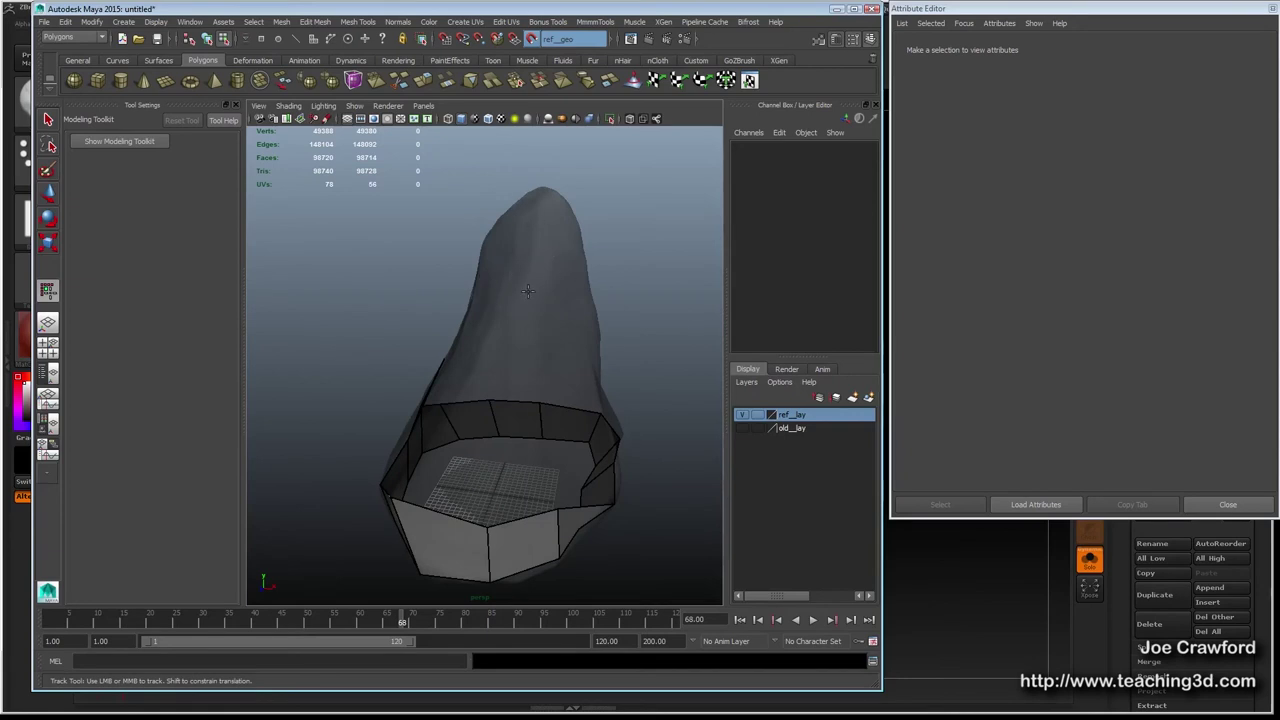
alt+drag(501, 305, 519, 292)
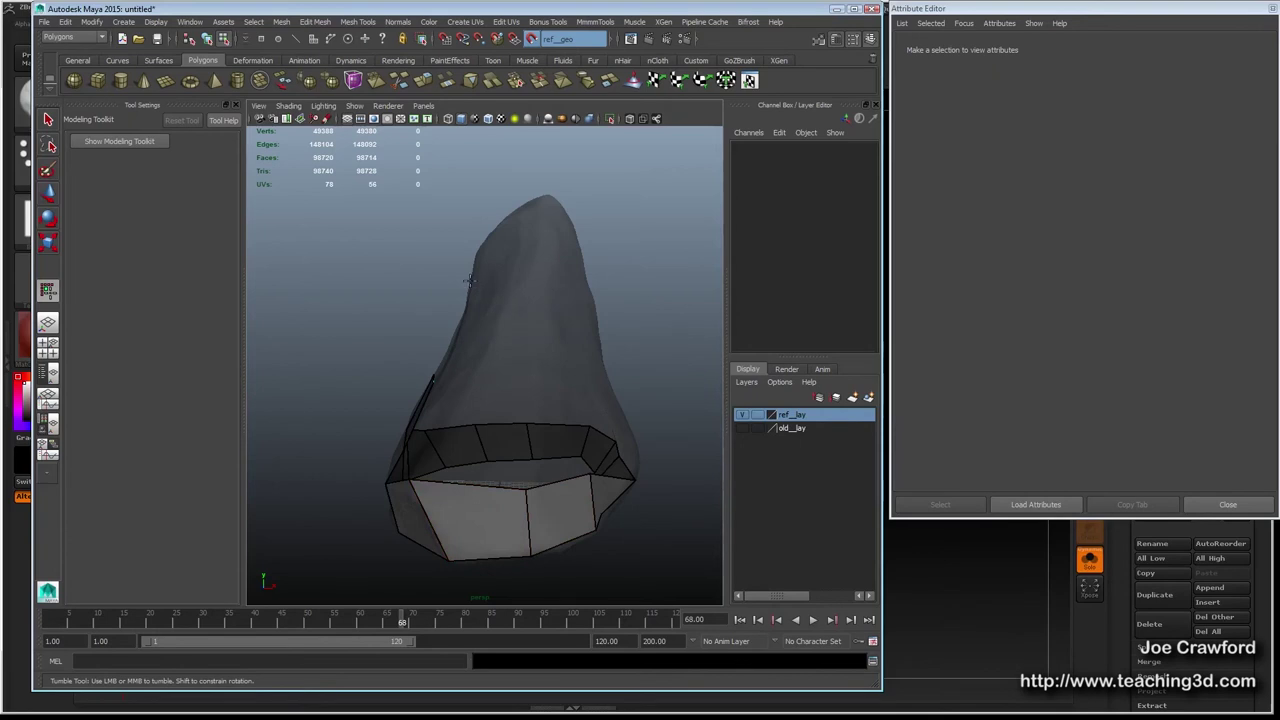
alt+drag(436, 303, 481, 370)
alt+middle_drag(481, 264, 517, 324)
alt+drag(516, 324, 643, 298)
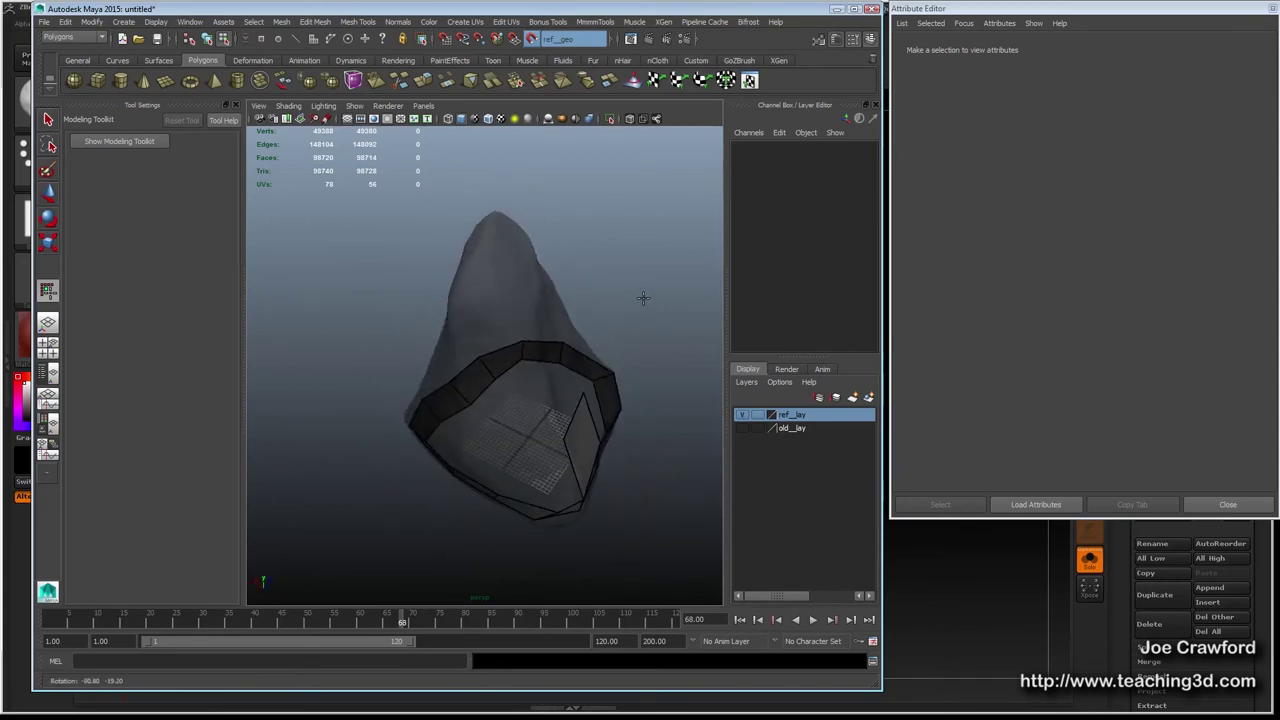
click(457, 288)
alt+drag(427, 280, 276, 269)
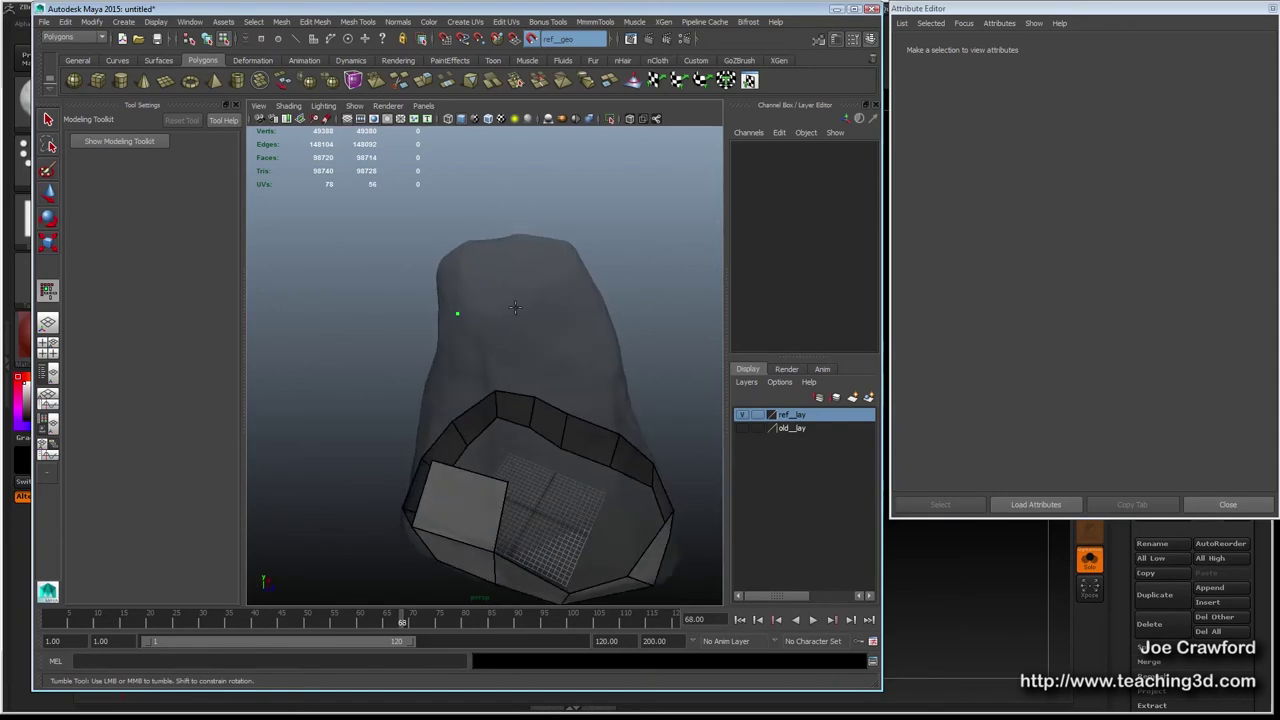
drag(481, 230, 552, 320)
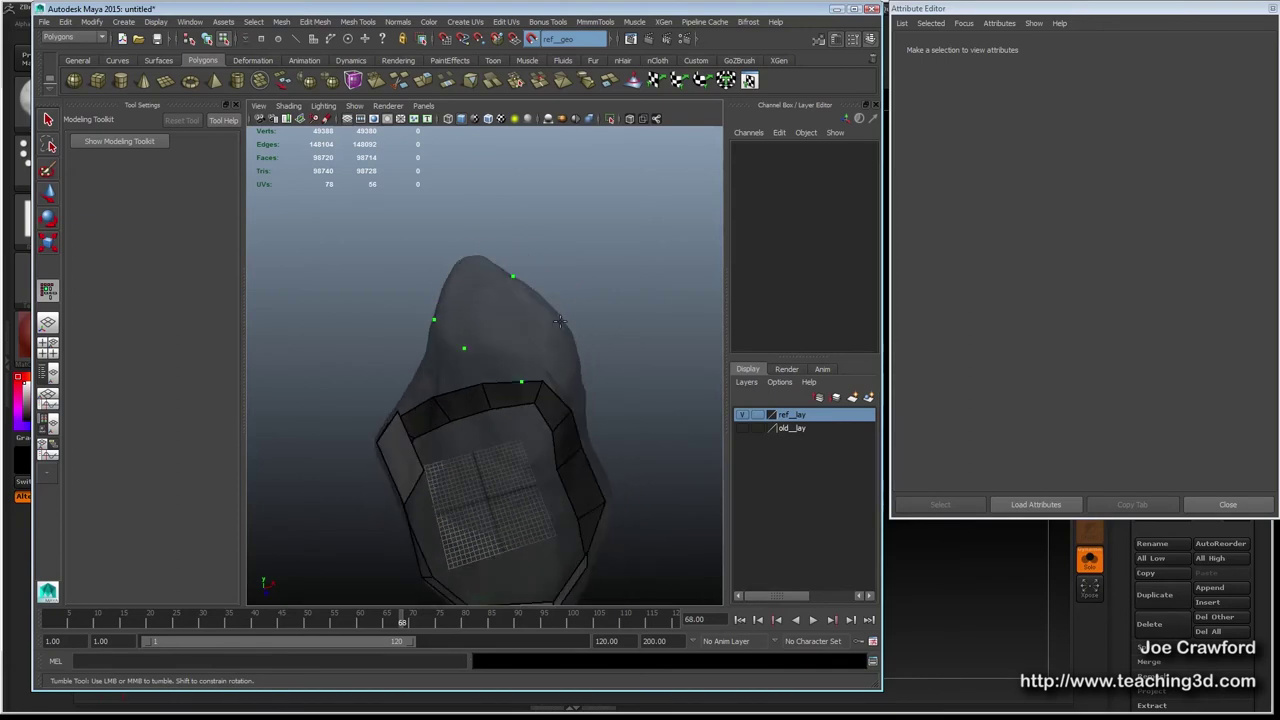
Fill two adjoining quads between the points at the rock's tip.
shift+click(505, 326)
alt+drag(366, 306, 478, 313)
shift+click(479, 320)
Place Quad Draw points below the two tip quads and fill the first quad beneath them.
mouse_move(418, 376)
alt+mouse_down()
mouse_move(515, 300)
mouse_move(426, 317)
mouse_move(488, 278)
alt+mouse_up()
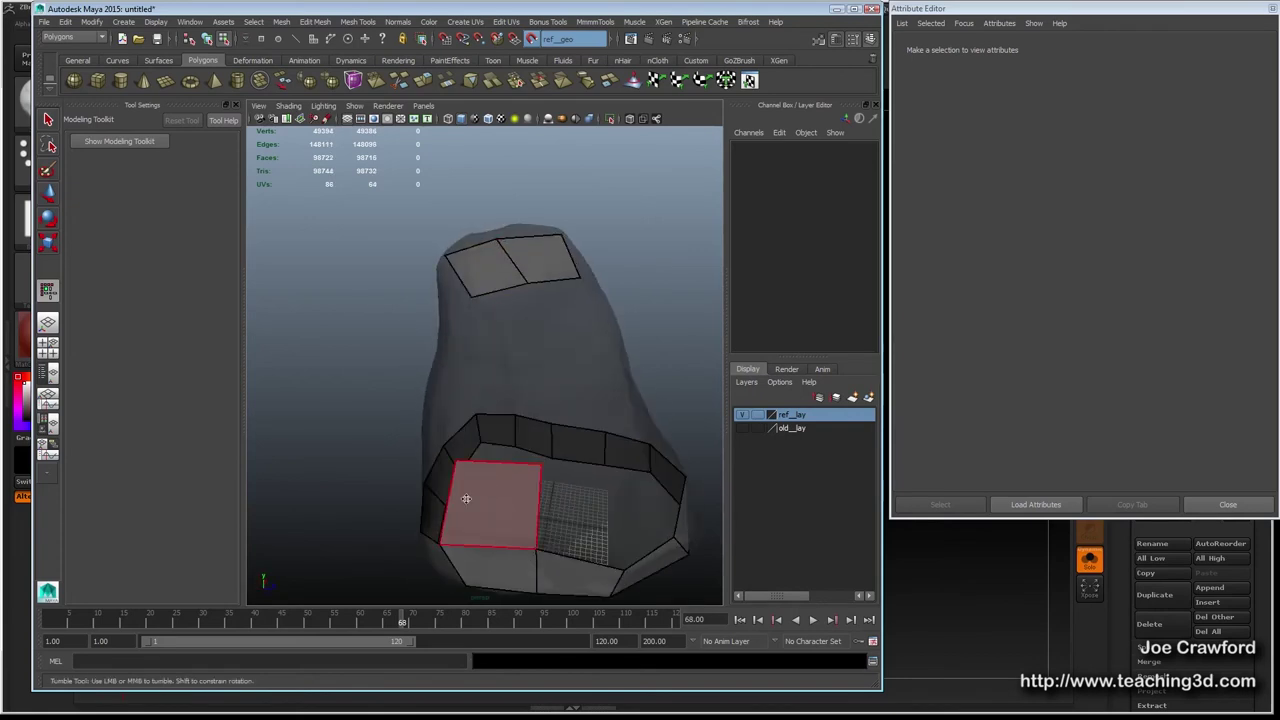
mouse_move(515, 460)
alt+mouse_down()
mouse_move(586, 277)
mouse_move(586, 357)
mouse_move(597, 323)
alt+mouse_up()
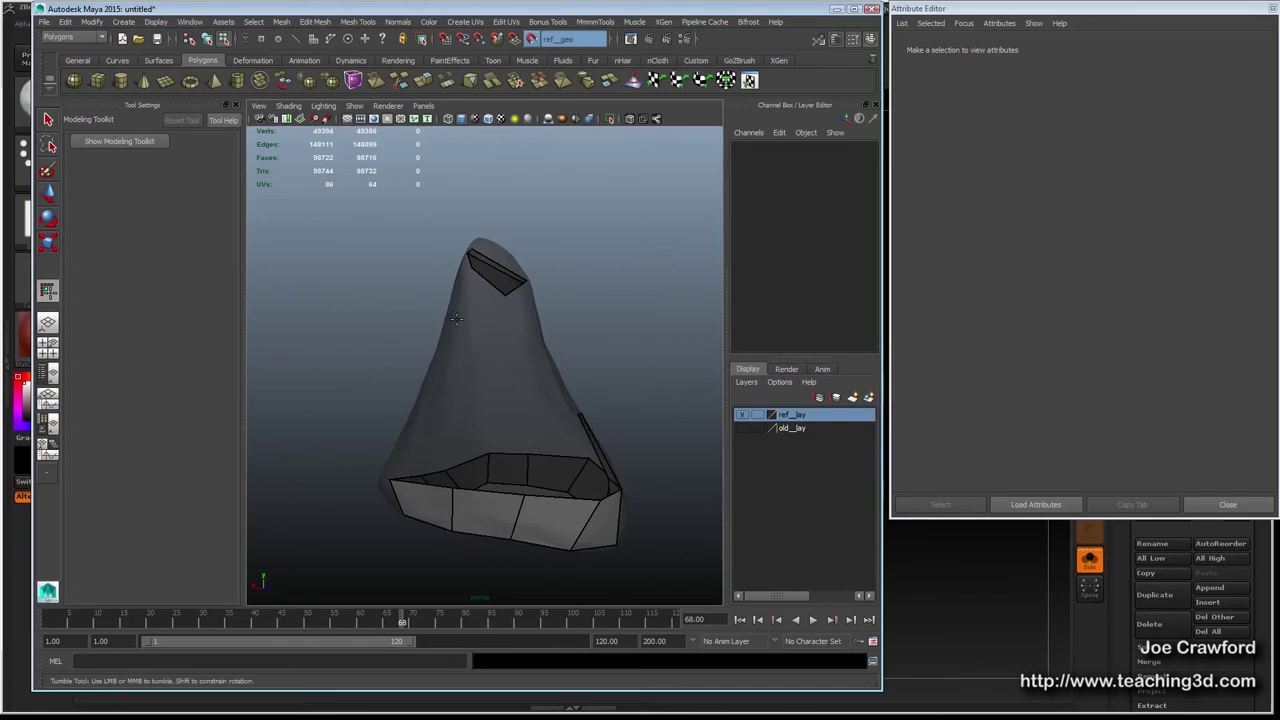
alt+drag(493, 347, 454, 302)
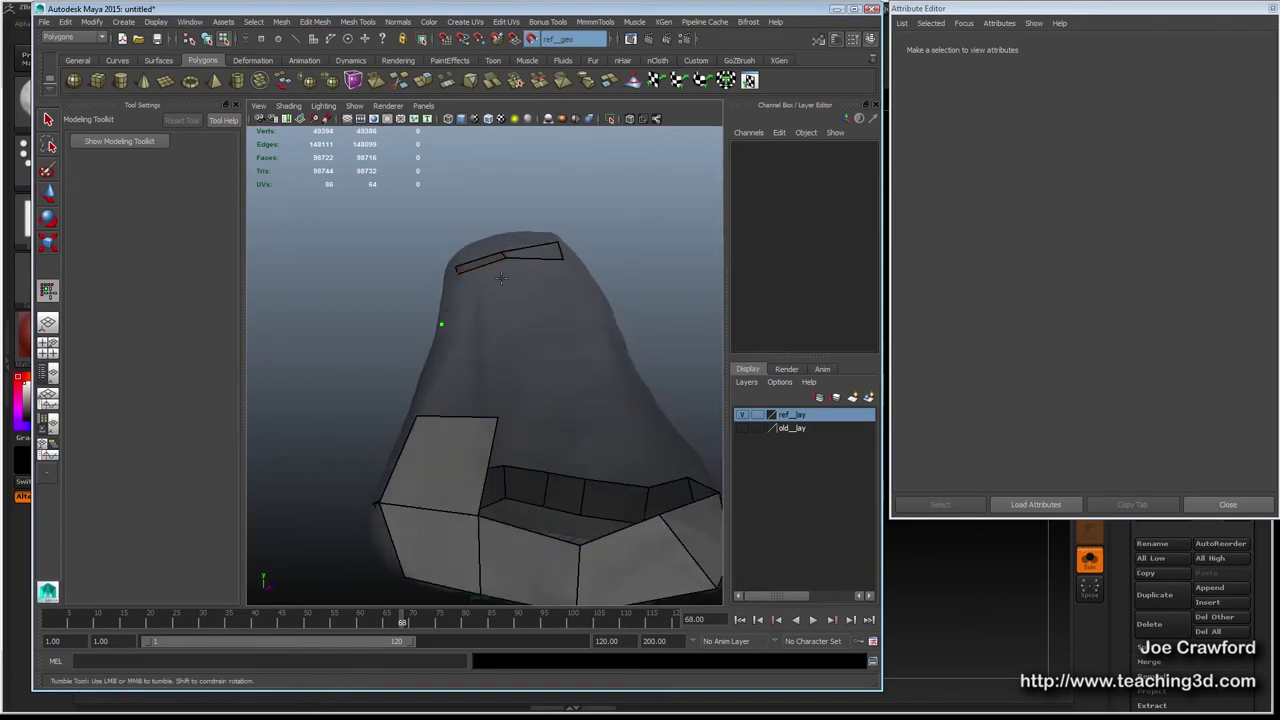
click(512, 319)
alt+drag(546, 294, 440, 337)
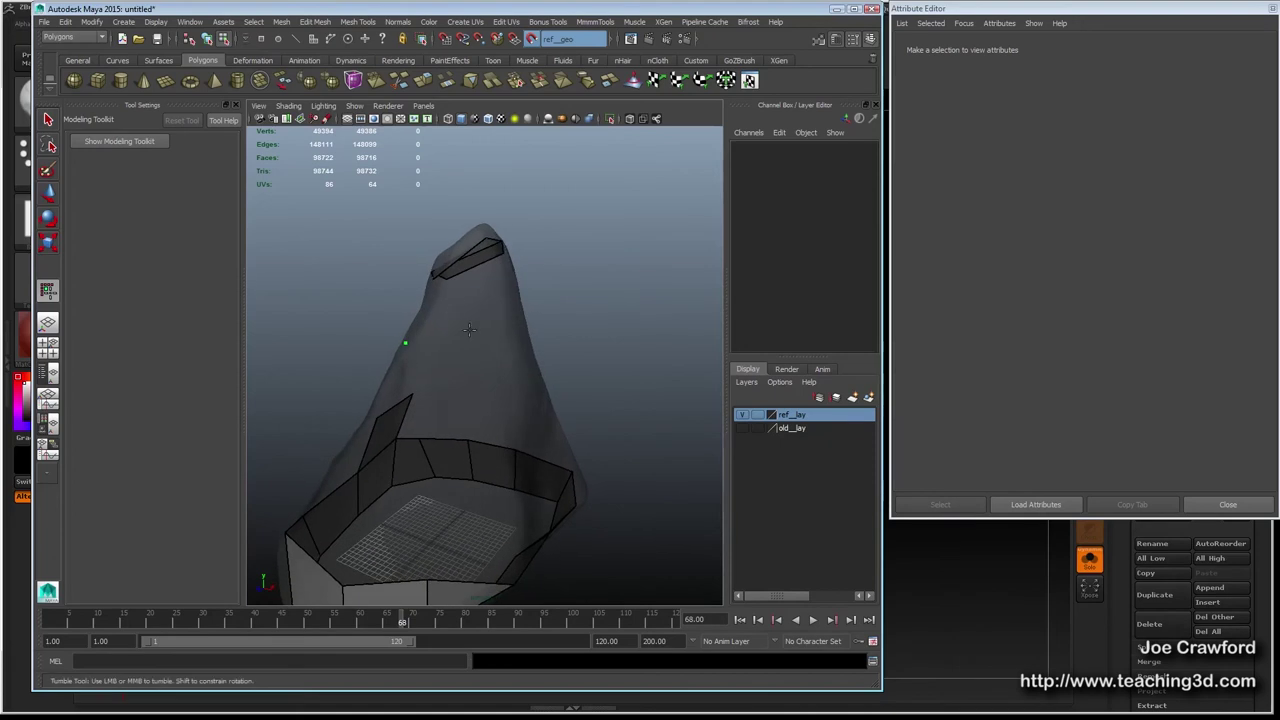
shift+click(500, 324)
Add another Quad Draw point and continue the row of quads around the rock's tip.
mouse_move(537, 320)
alt+mouse_down()
mouse_move(414, 328)
mouse_move(416, 284)
mouse_move(440, 330)
mouse_move(479, 321)
mouse_move(386, 296)
alt+mouse_up()
click(452, 327)
shift+click(447, 341)
shift+click(468, 321)
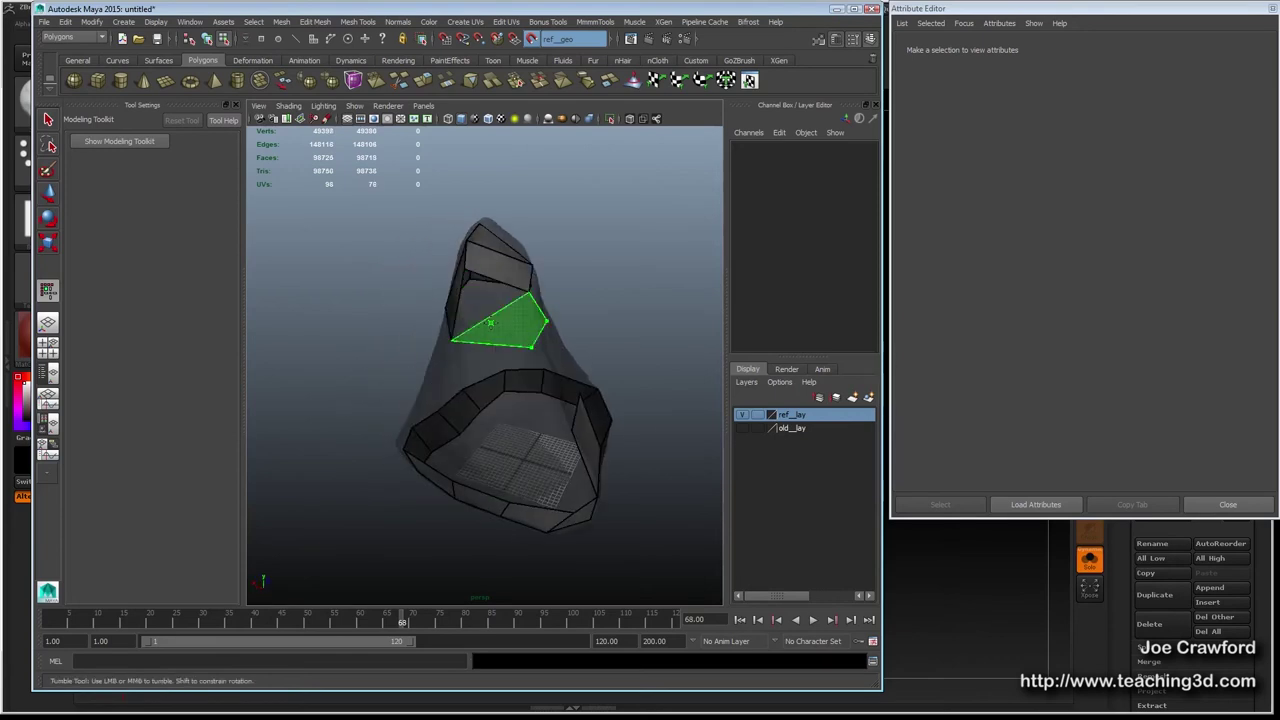
shift+click(490, 322)
Close the row below the tip and fill a column of quads linking it to the base ring.
alt+drag(490, 322, 386, 309)
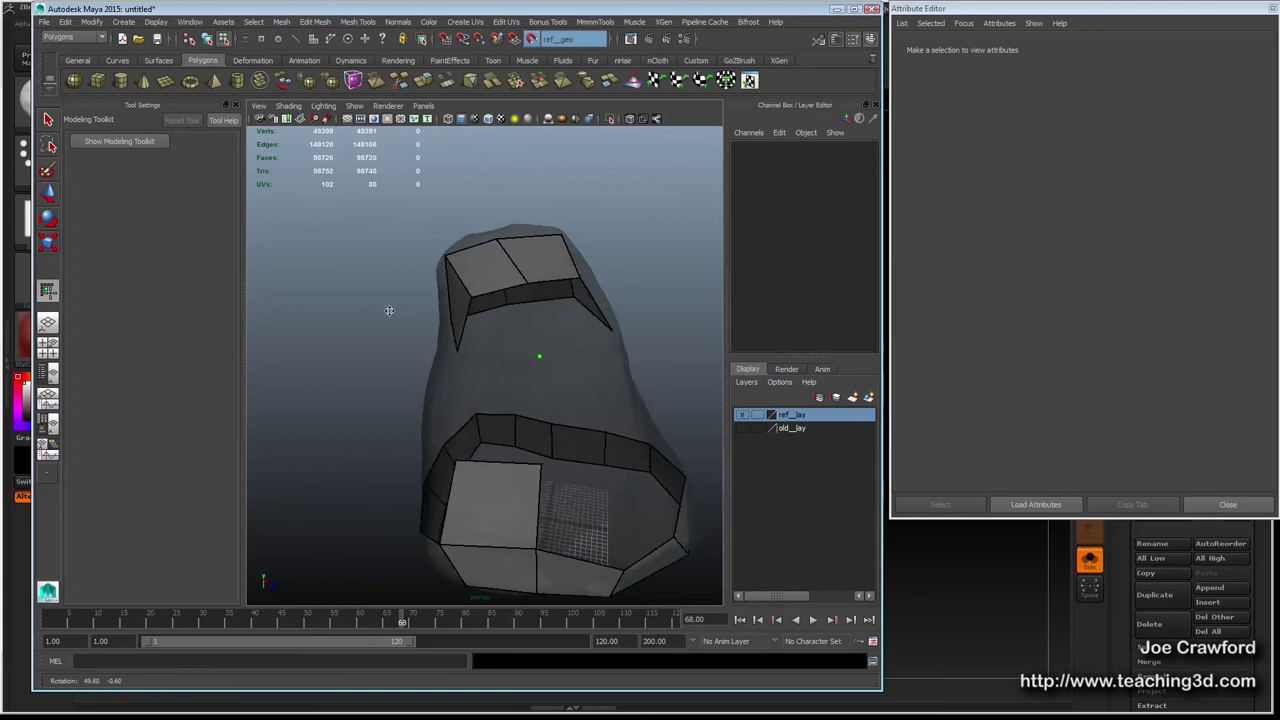
shift+click(504, 314)
alt+drag(570, 316, 524, 352)
shift+click(541, 290)
mouse_move(444, 402)
alt+mouse_down()
mouse_move(537, 386)
mouse_move(540, 460)
alt+mouse_up()
shift+click(493, 377)
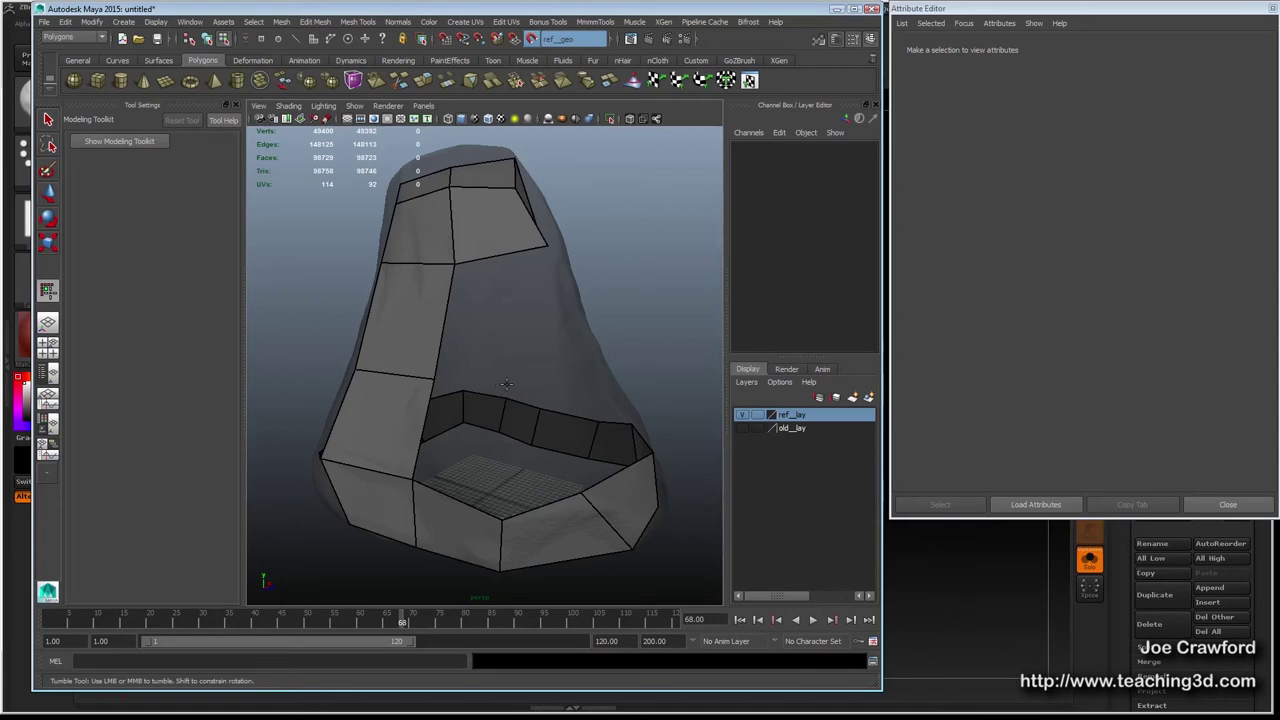
Adjust a vertex on the base ring's upper edge and place two Quad Draw points above it beside the finished column.
alt+drag(504, 383, 545, 350)
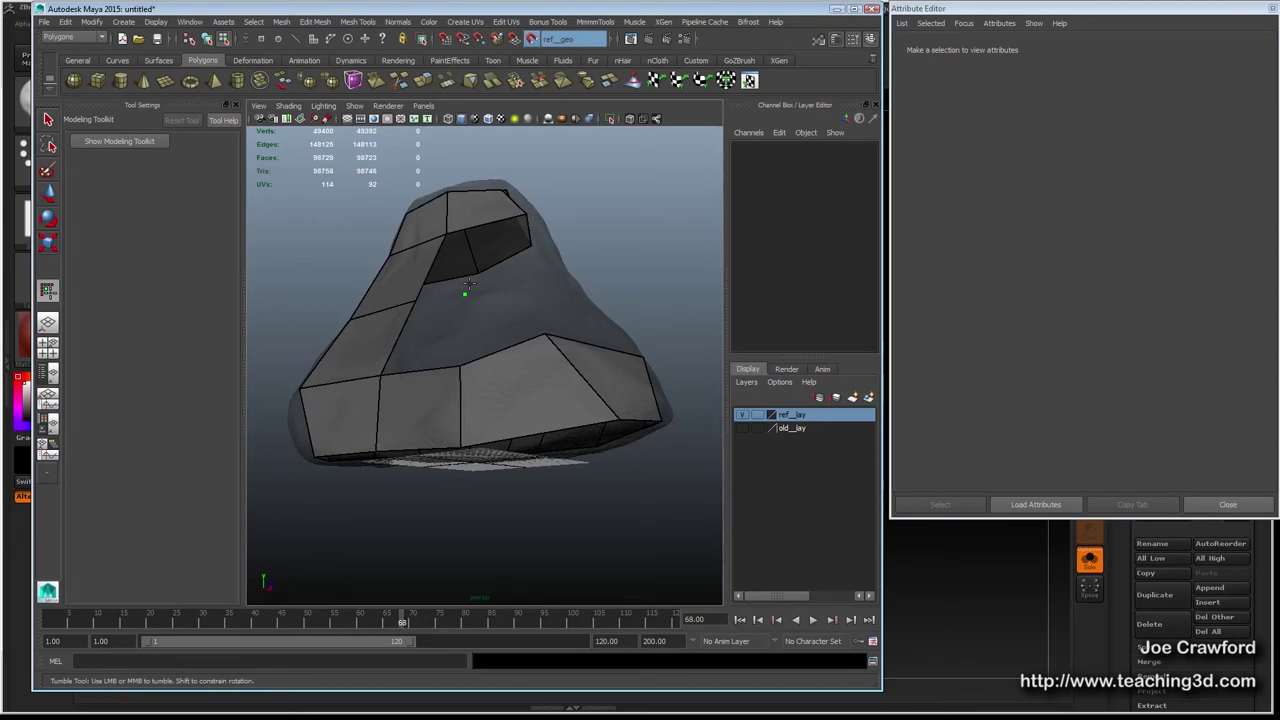
alt+drag(488, 291, 458, 326)
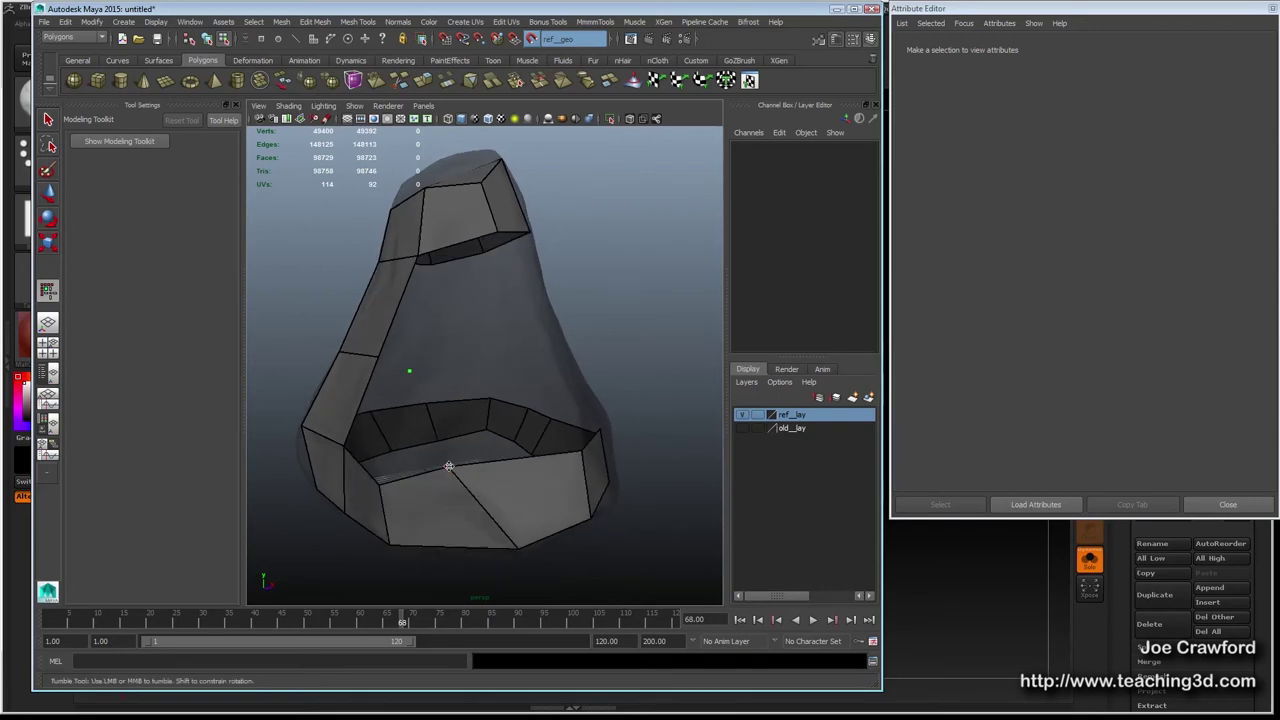
drag(449, 468, 472, 468)
click(481, 369)
alt+drag(481, 370, 523, 408)
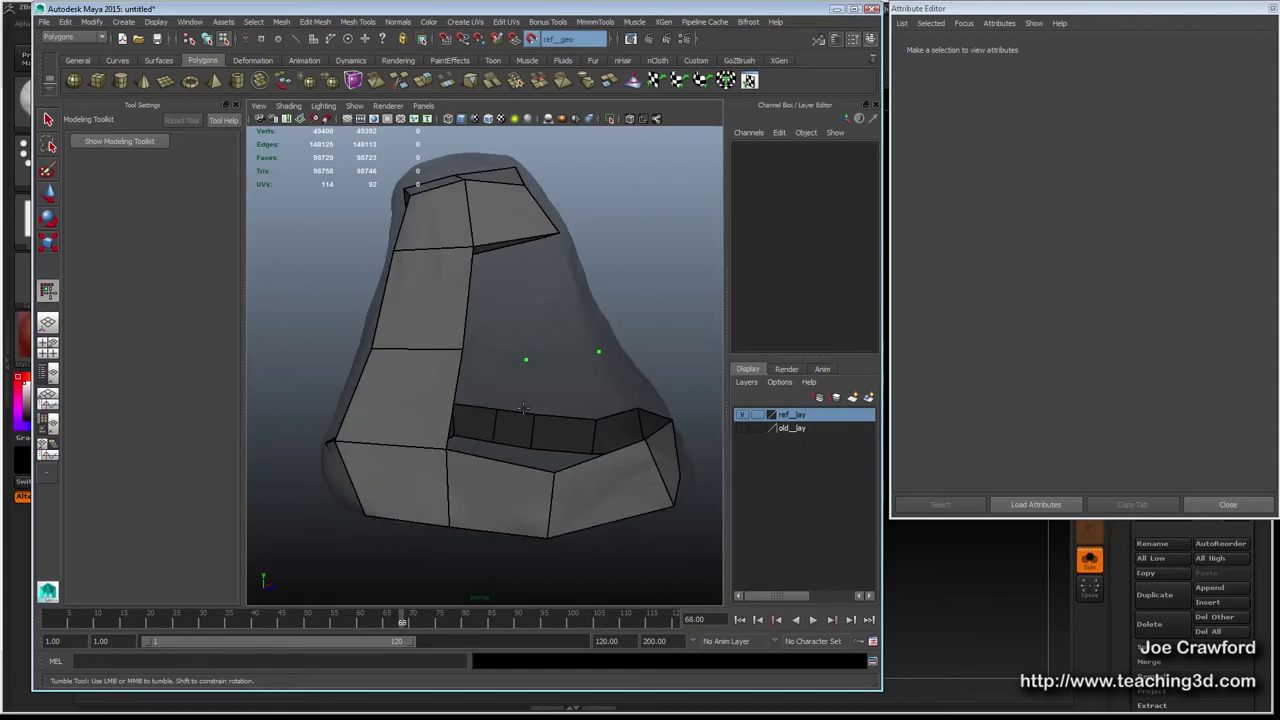
Fill two quads above the base ring, plus a quad and a triangle joining them to the tip row.
shift+click(570, 381)
shift+click(490, 398)
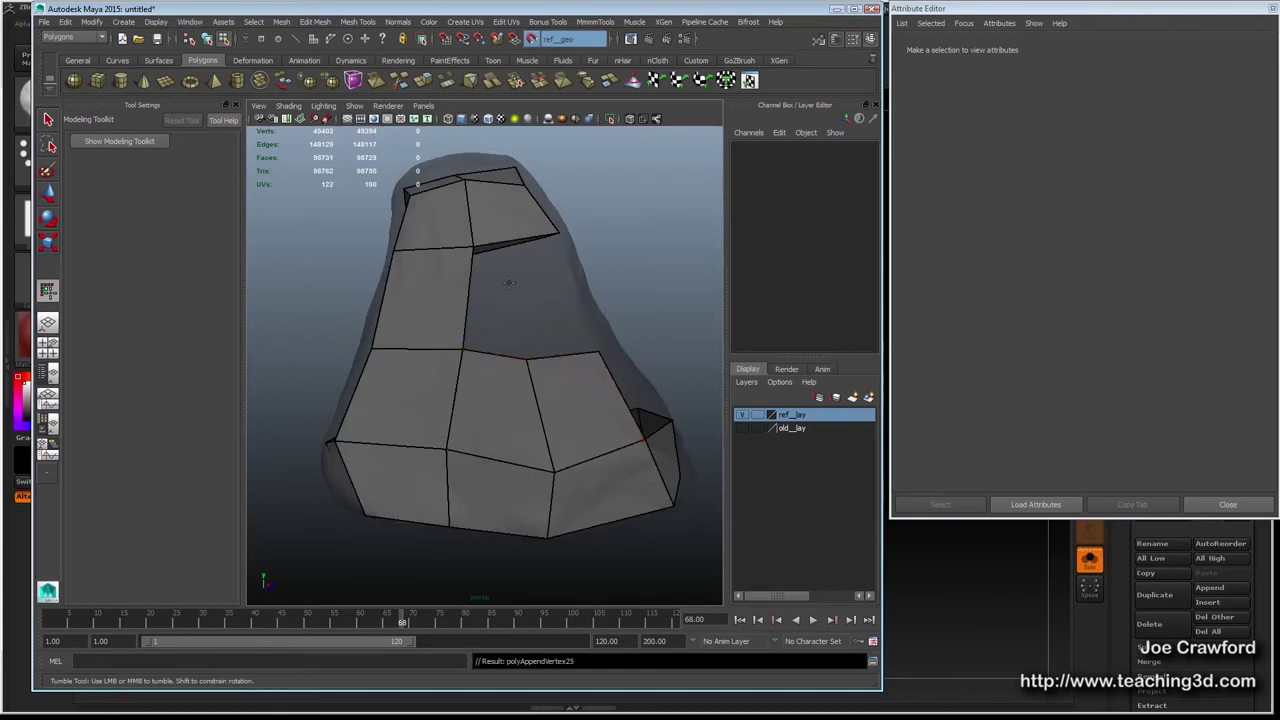
shift+click(541, 292)
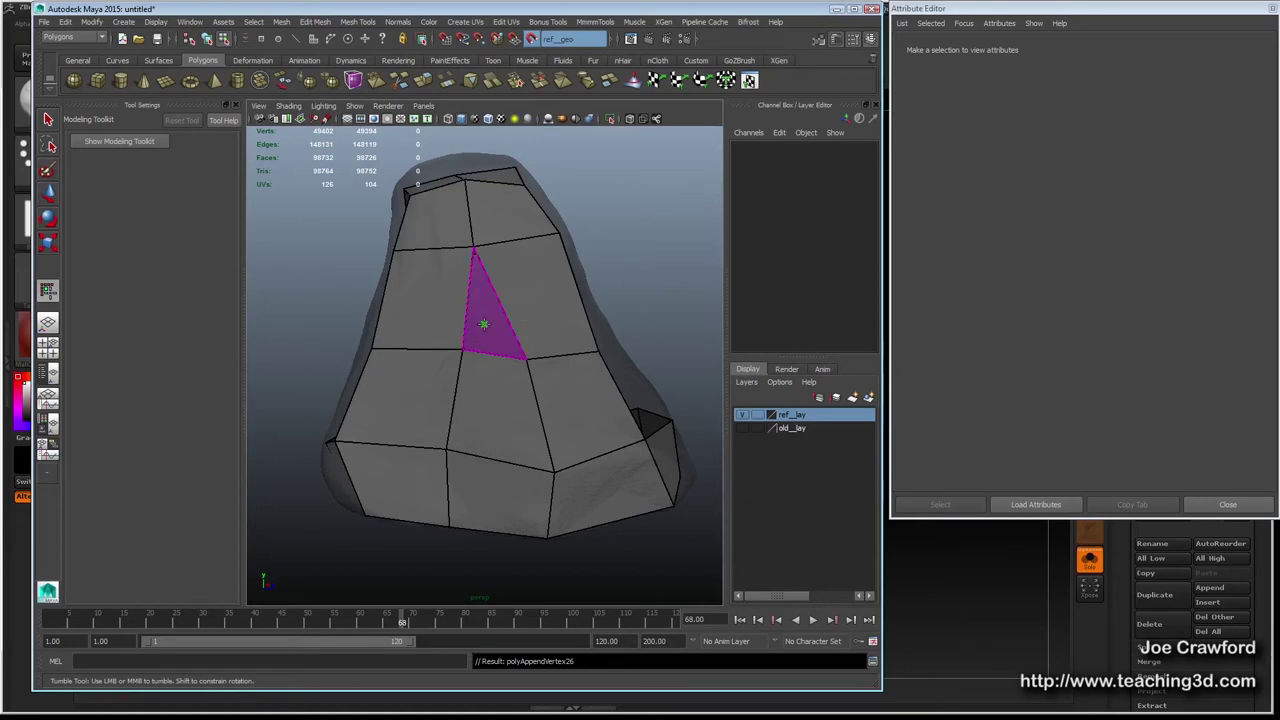
shift+click(487, 317)
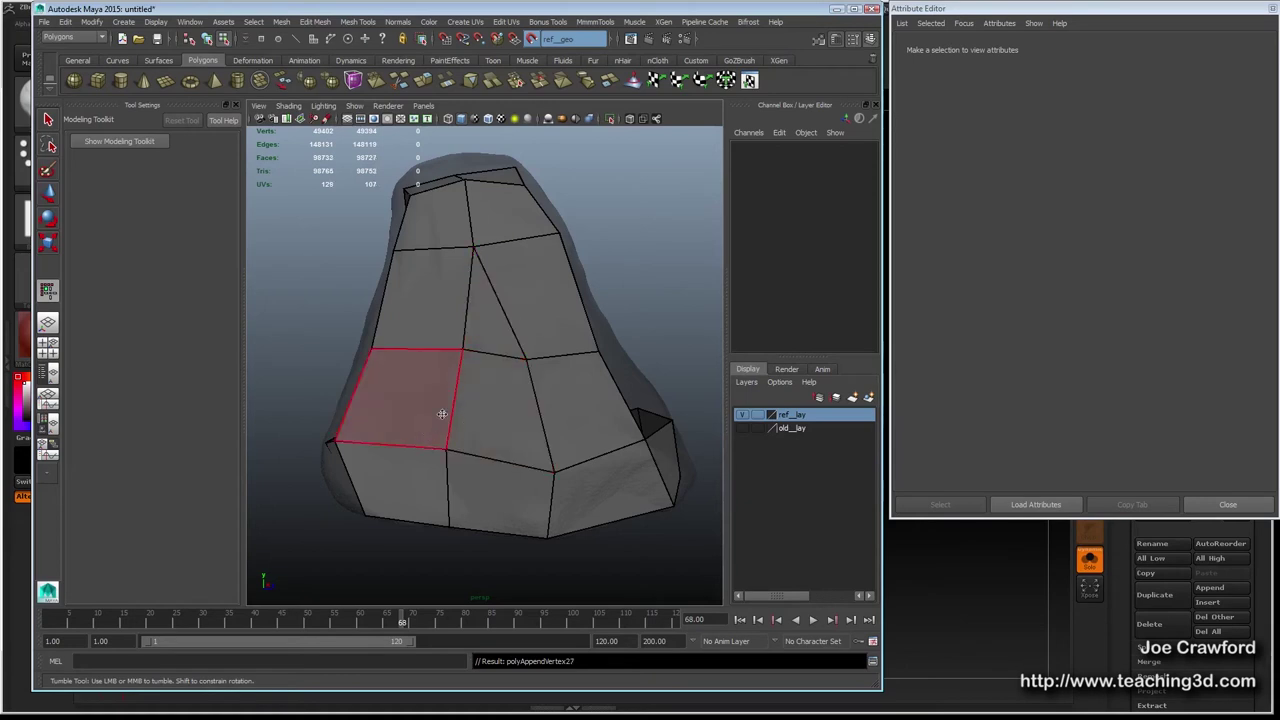
Place Quad Draw points on the rock's open side and fill a quad extending down from the tip rows.
alt+drag(500, 364, 401, 388)
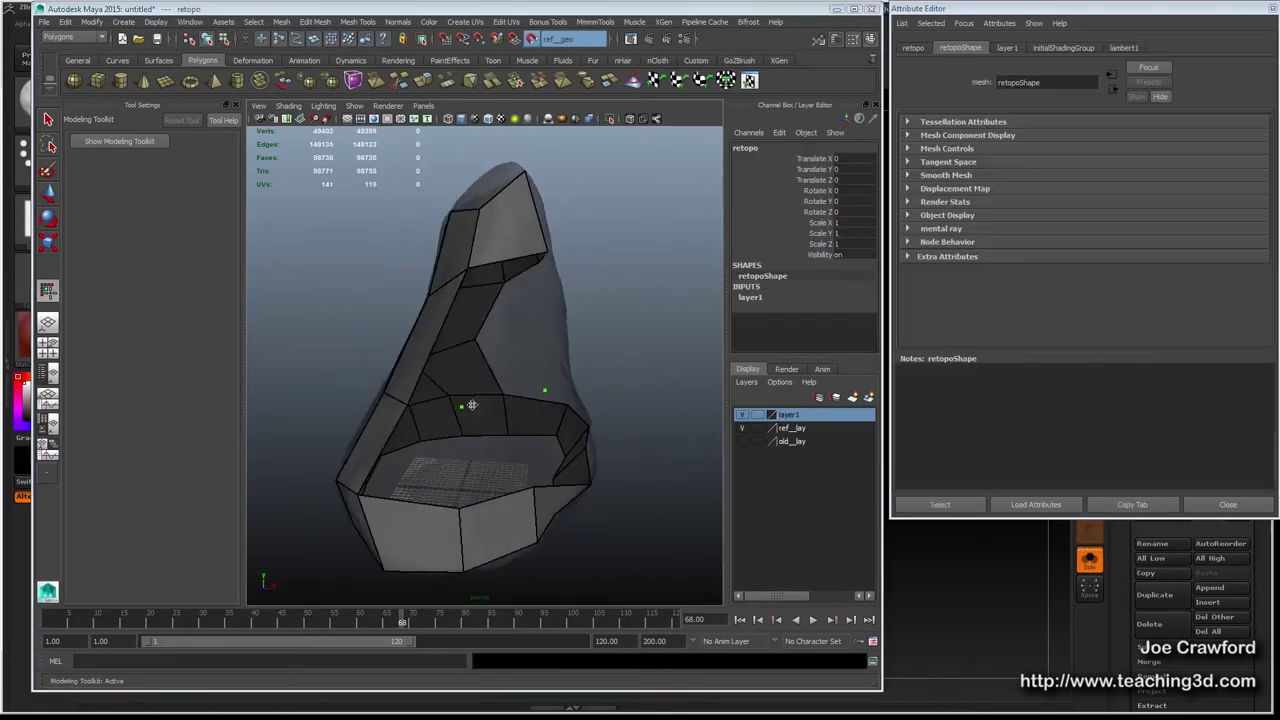
mouse_move(466, 406)
alt+mouse_down()
mouse_move(450, 400)
mouse_move(470, 395)
mouse_move(459, 410)
alt+mouse_up()
alt+drag(449, 426, 738, 414)
alt+drag(577, 400, 371, 352)
key(Return)
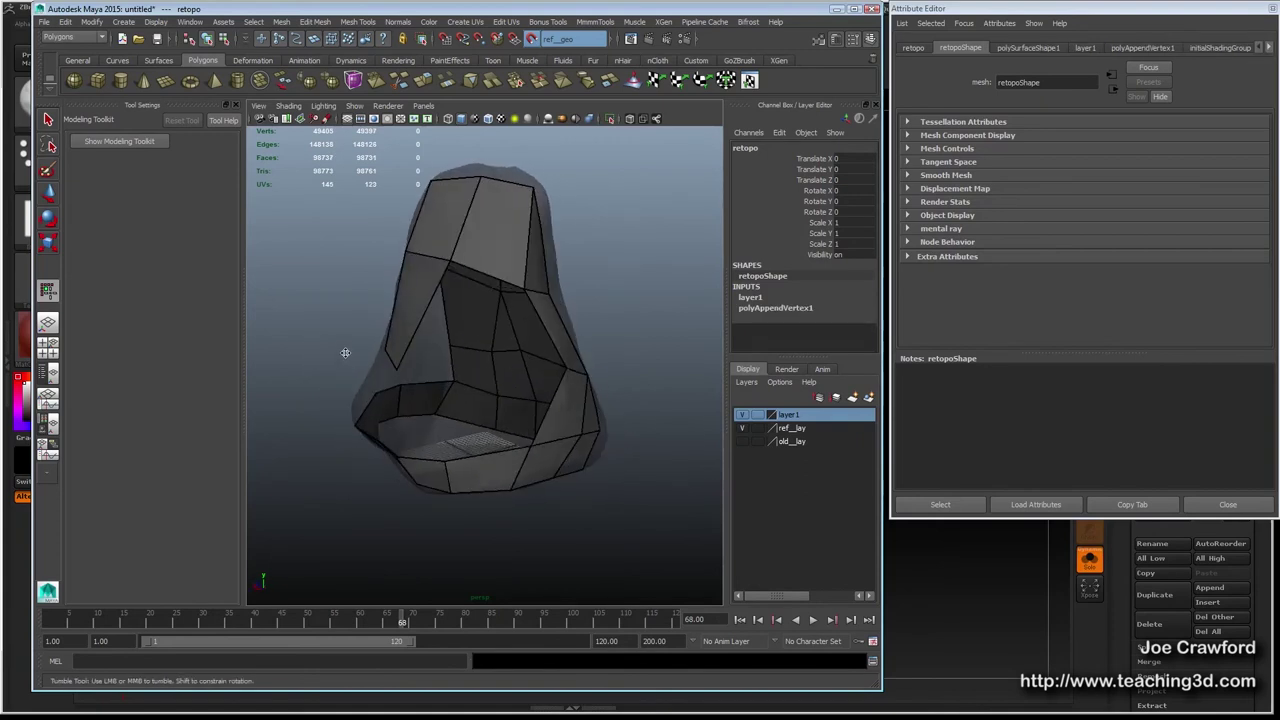
Place another point and fill quads connecting the extended tip quad to the base ring on the open side.
alt+drag(476, 362, 458, 396)
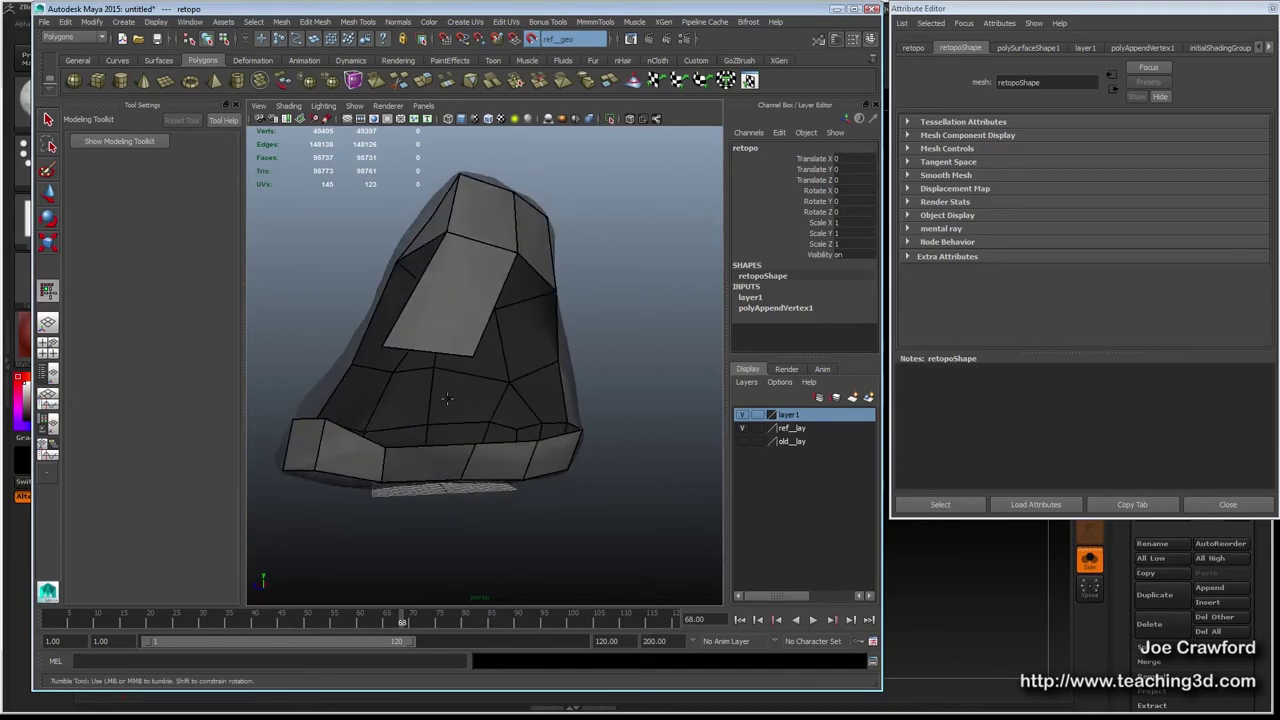
shift+click(420, 394)
alt+drag(300, 403, 504, 391)
click(510, 389)
key(Return)
alt+drag(460, 428, 465, 397)
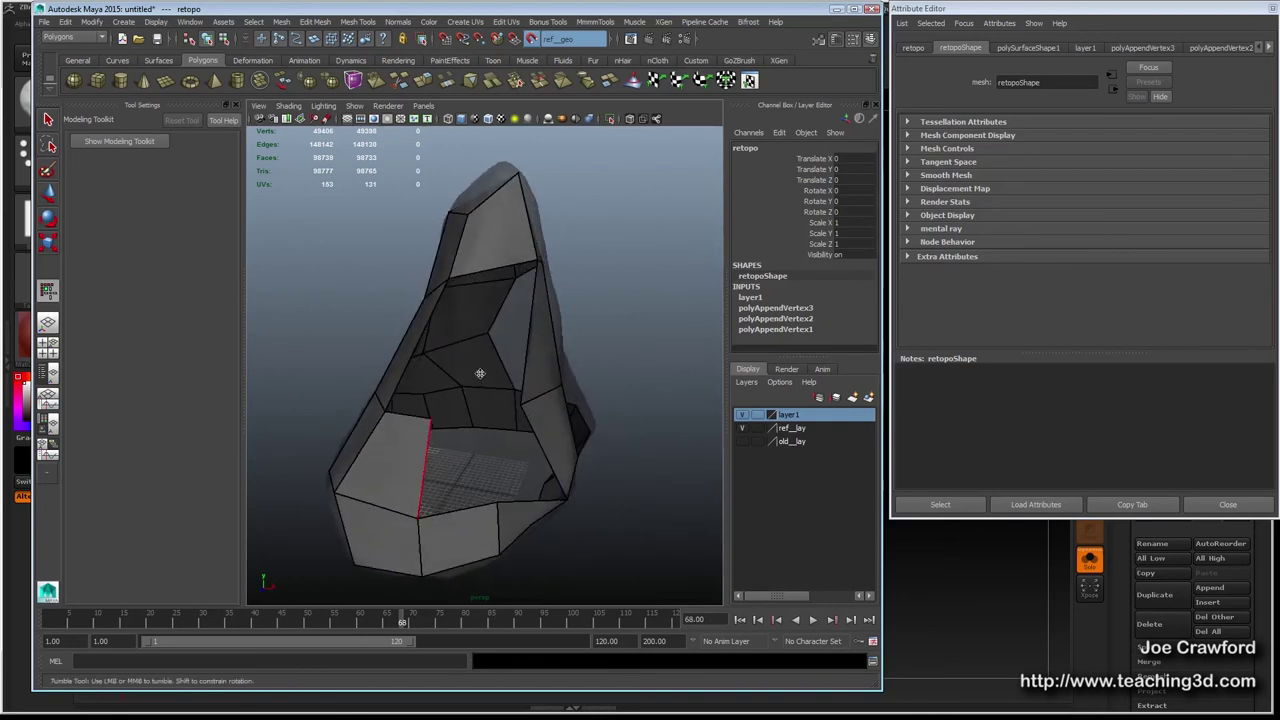
key(Return)
alt+drag(462, 453, 341, 372)
shift+click(387, 386)
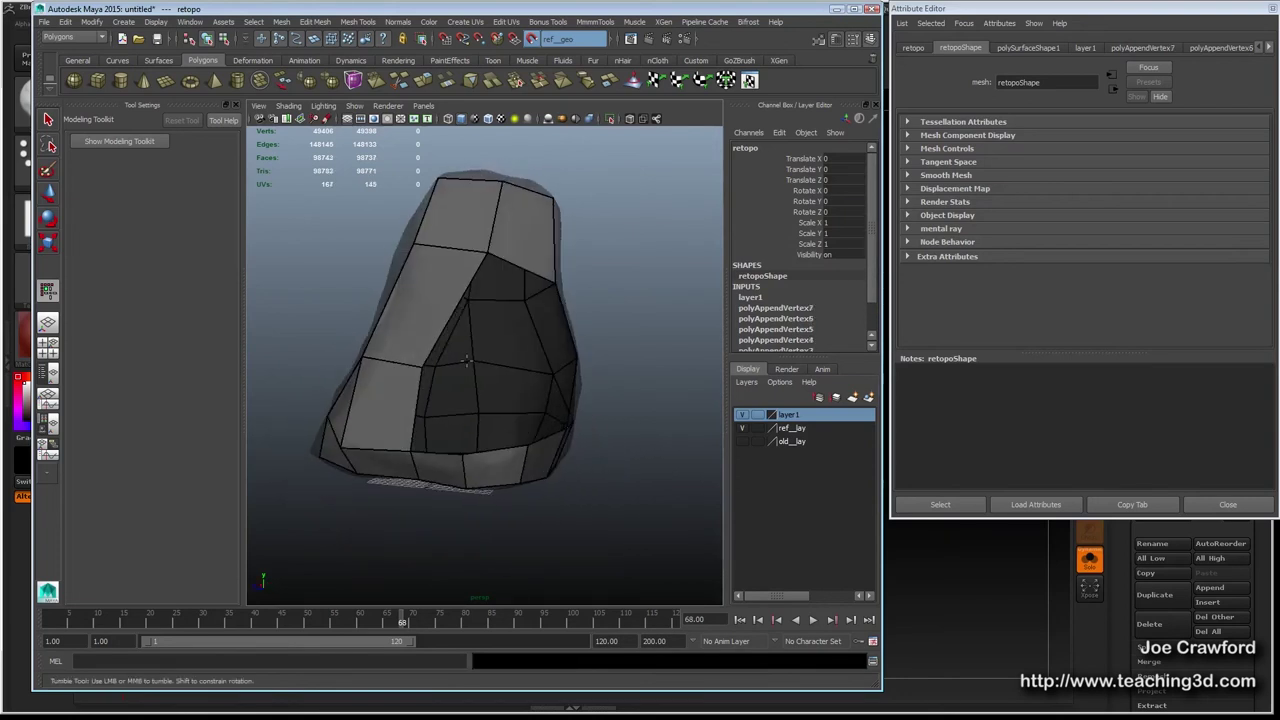
Complete the row of quads above the base ring and fill the side between it and the tip row.
alt+drag(496, 413, 478, 368)
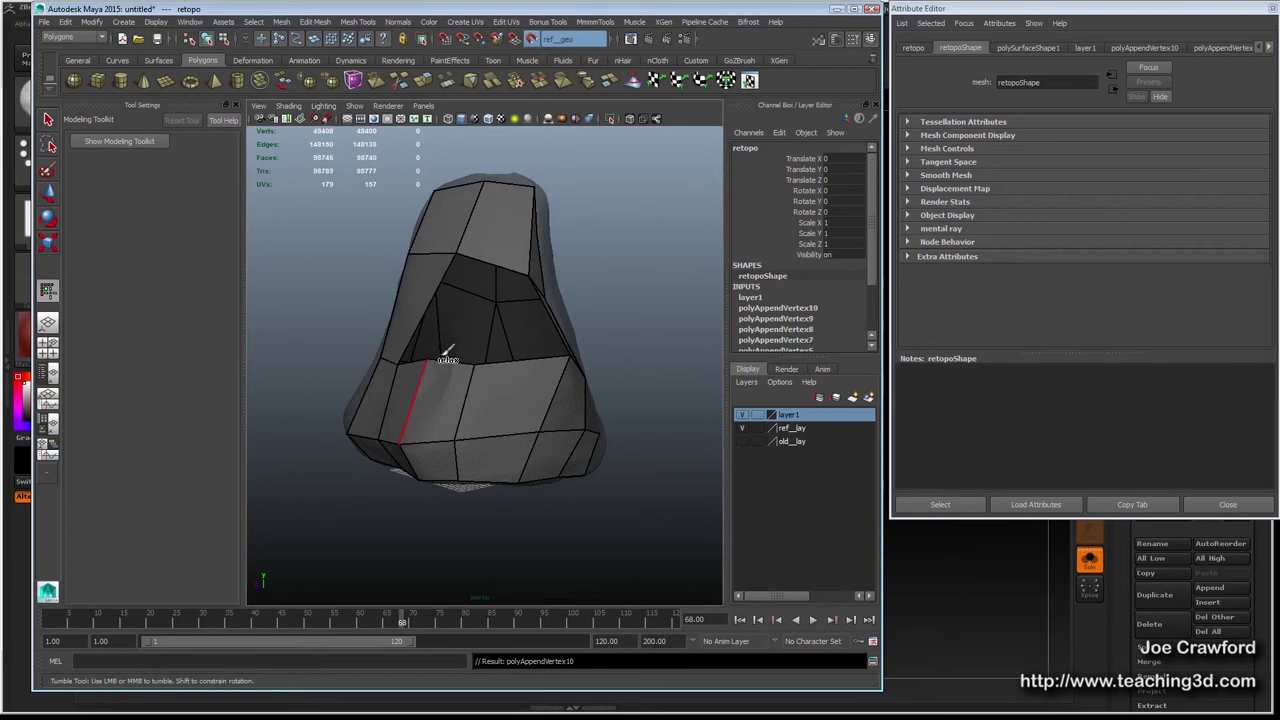
shift+click(446, 311)
shift+click(481, 303)
mouse_move(481, 303)
alt+mouse_down()
mouse_move(441, 345)
mouse_move(453, 341)
alt+mouse_up()
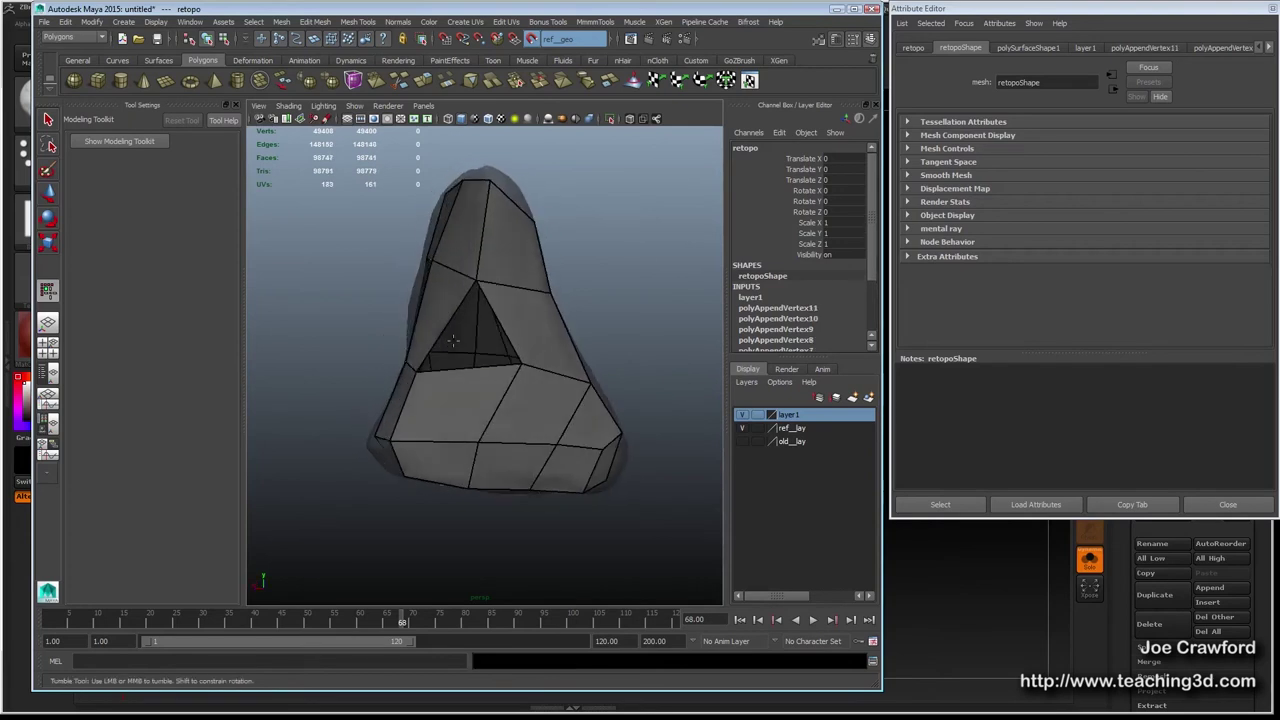
Reposition a vertex beside the triangular hole and delete the three uneven quads between the tip row and base ring.
mouse_move(521, 365)
mouse_down()
mouse_move(484, 368)
mouse_move(520, 386)
mouse_move(477, 396)
mouse_up()
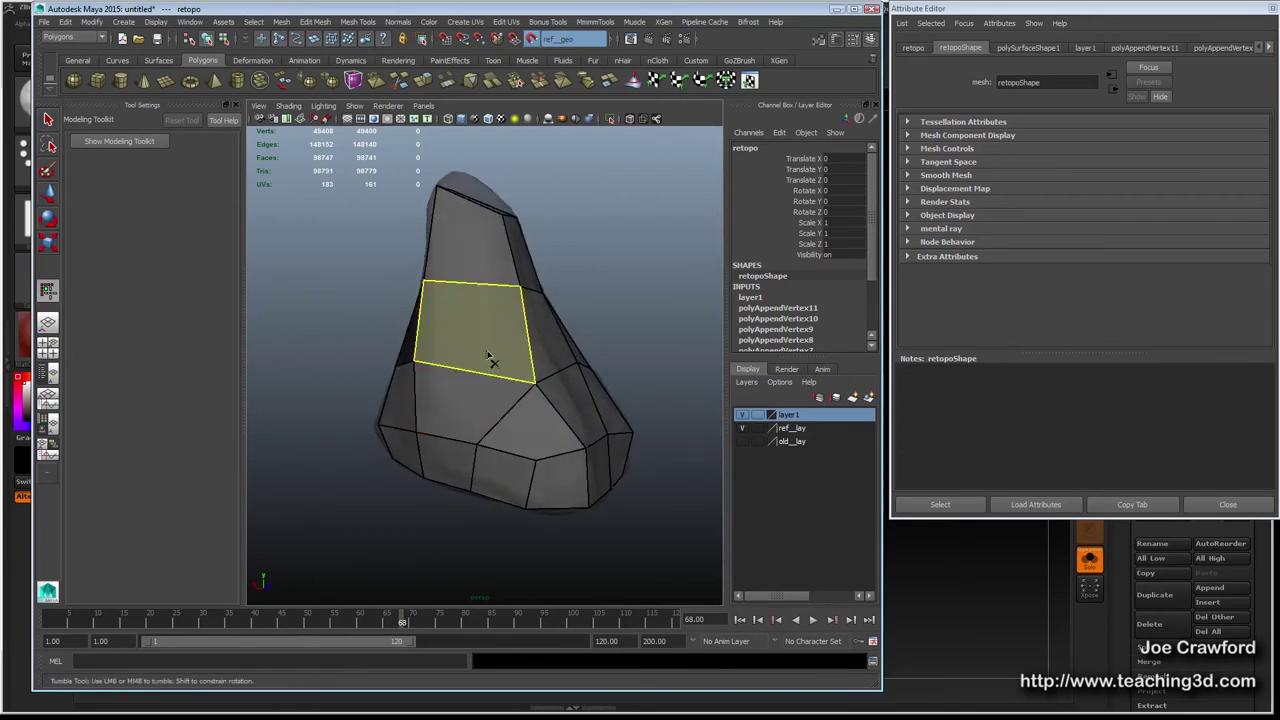
alt+middle_drag(466, 360, 484, 339)
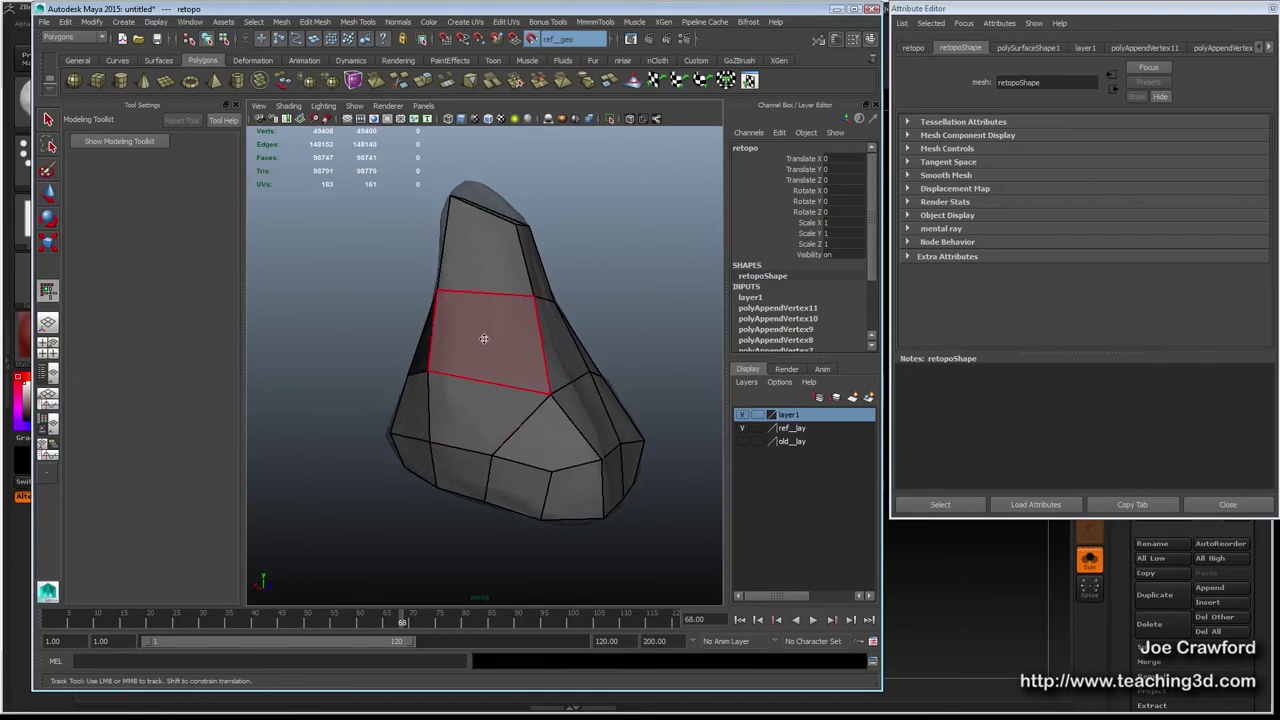
click(488, 345)
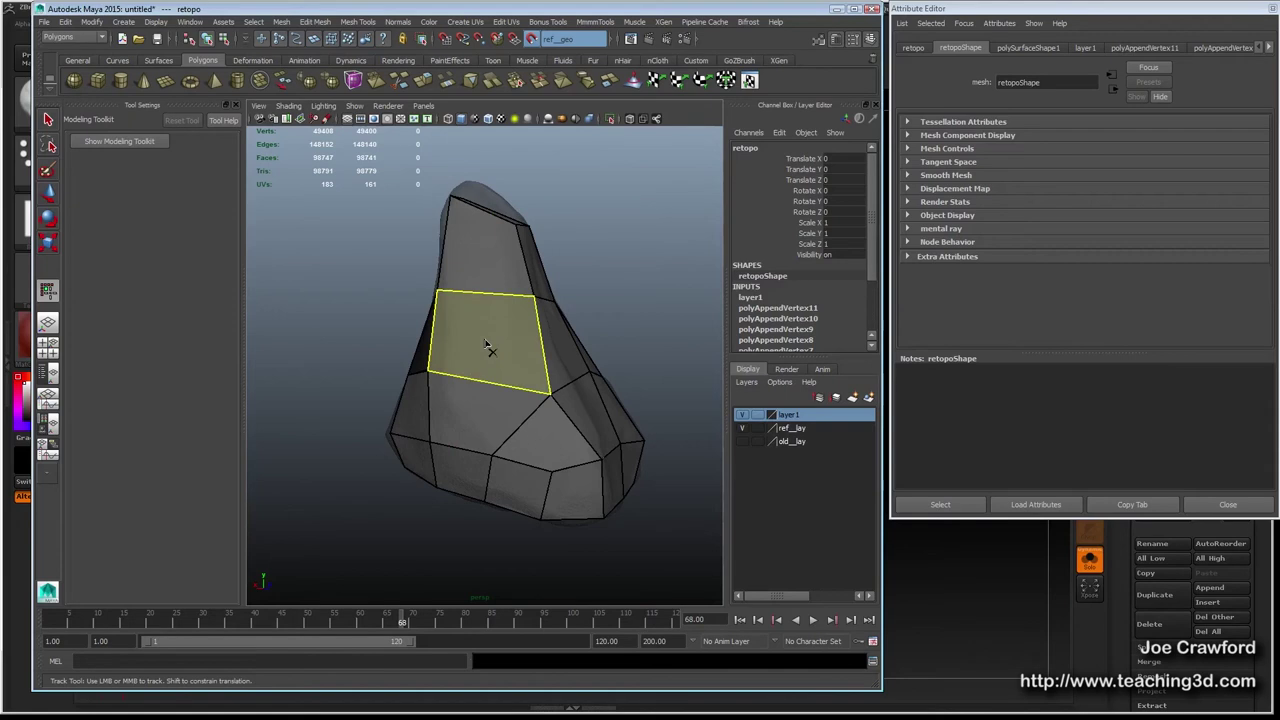
ctrl+shift+click(488, 346)
ctrl+shift+click(489, 404)
ctrl+shift+click(545, 442)
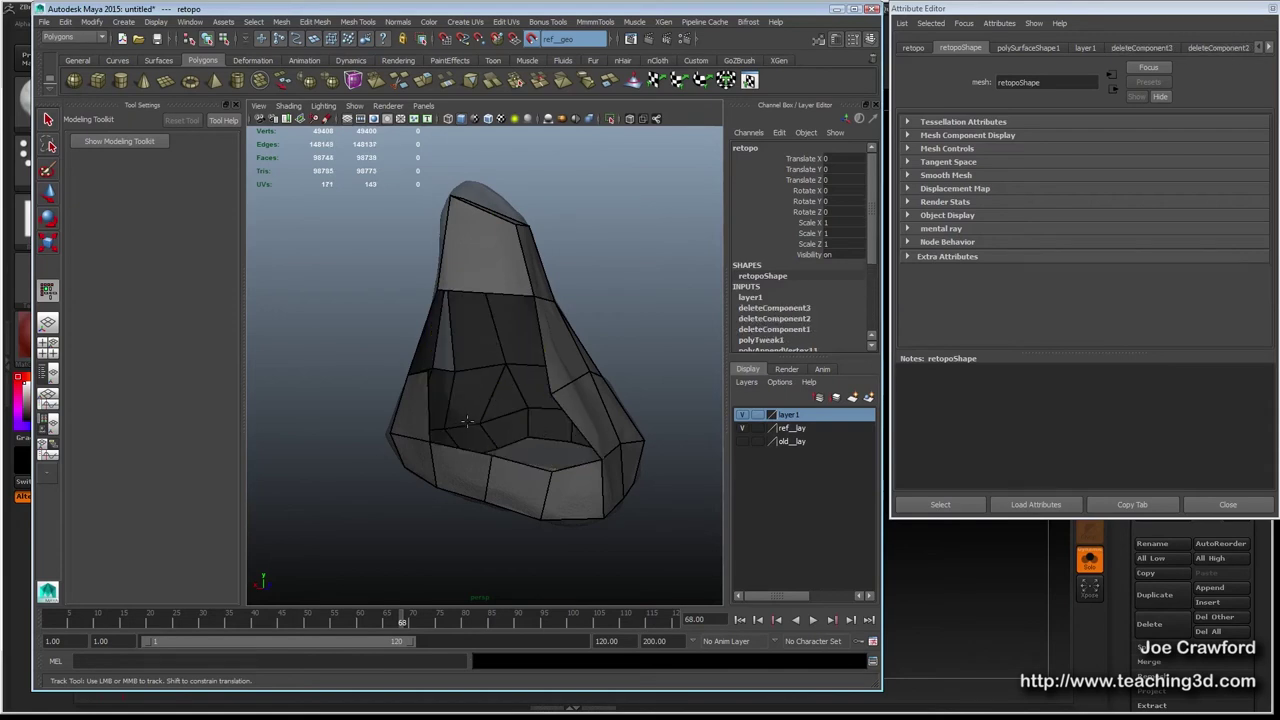
Place a new point in the deleted area and rebuild three quads between the tip row and base ring.
alt+drag(464, 422, 489, 418)
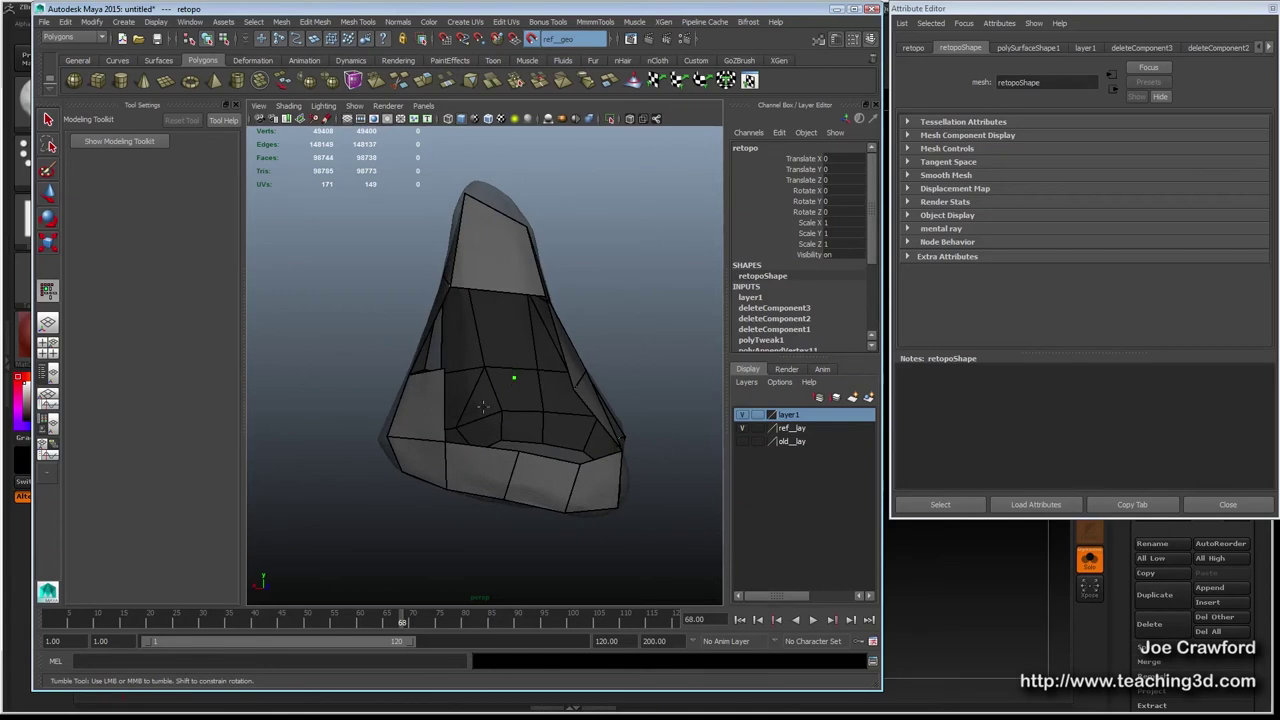
shift+click(484, 412)
shift+click(492, 332)
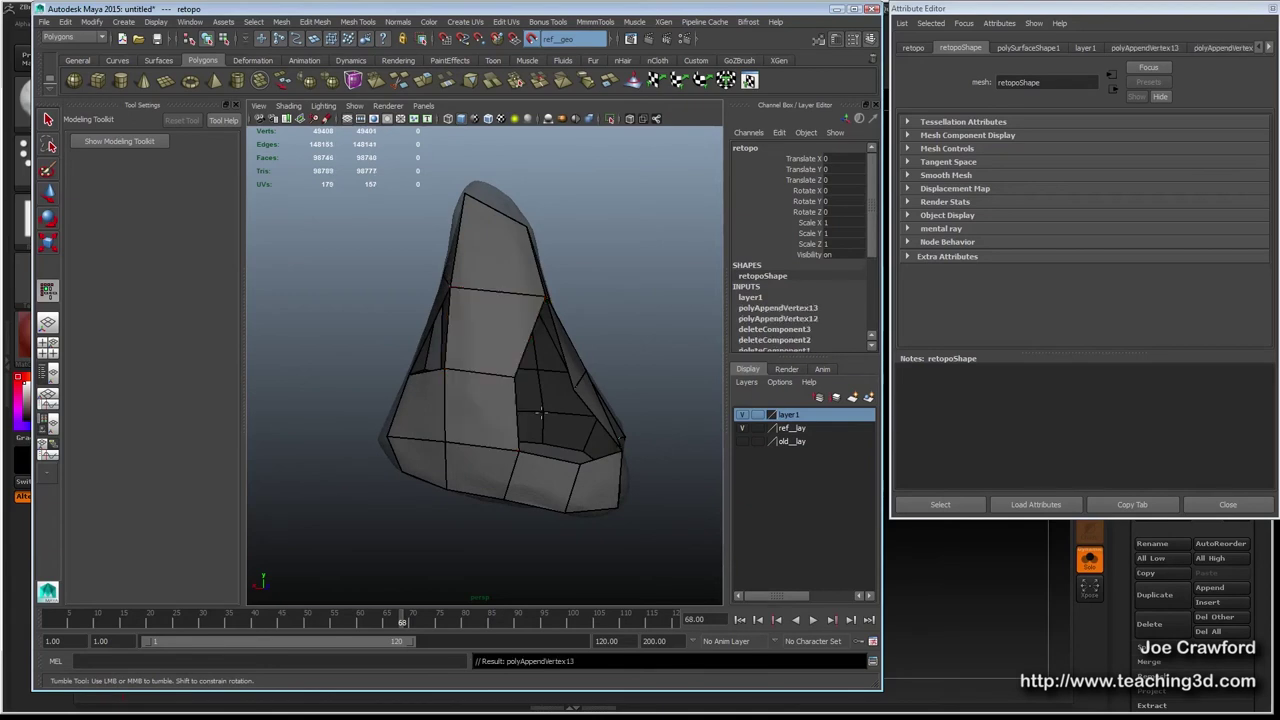
shift+click(545, 420)
Fill the remaining triangular gaps around the rock's middle row to close its sides.
mouse_move(545, 420)
alt+mouse_down()
mouse_move(308, 424)
mouse_move(506, 406)
mouse_move(531, 434)
alt+mouse_up()
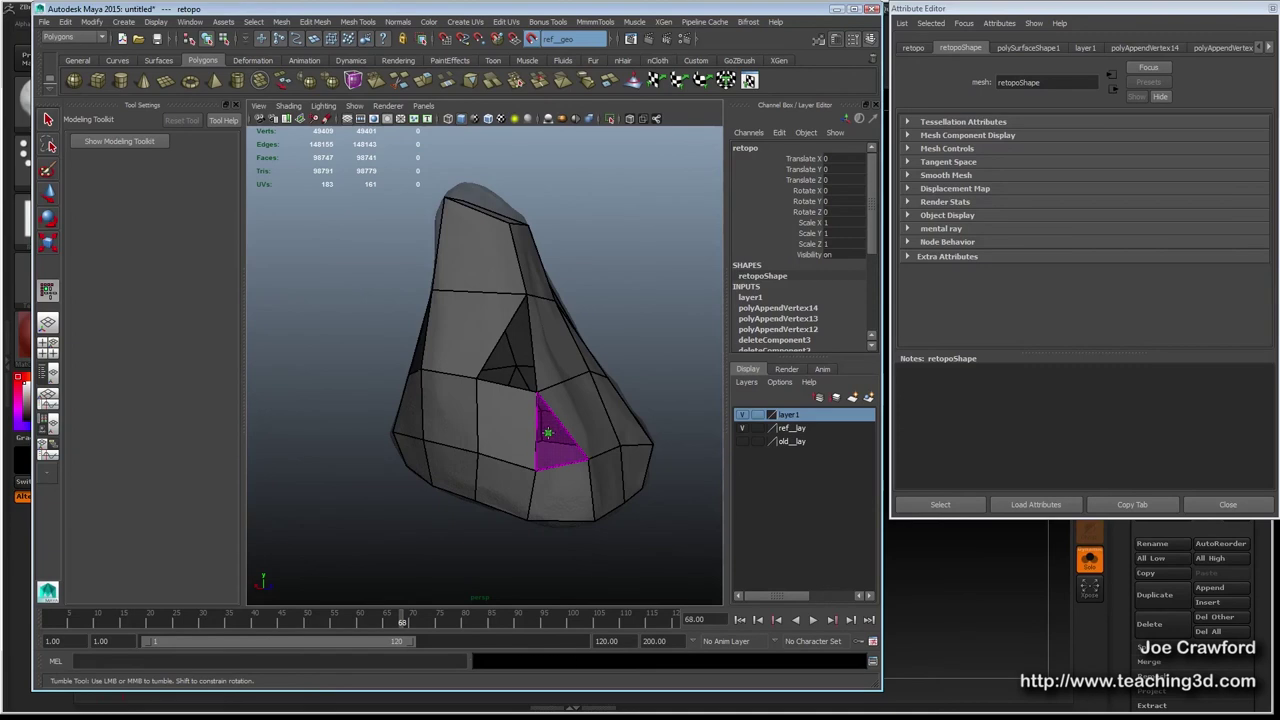
shift+click(548, 432)
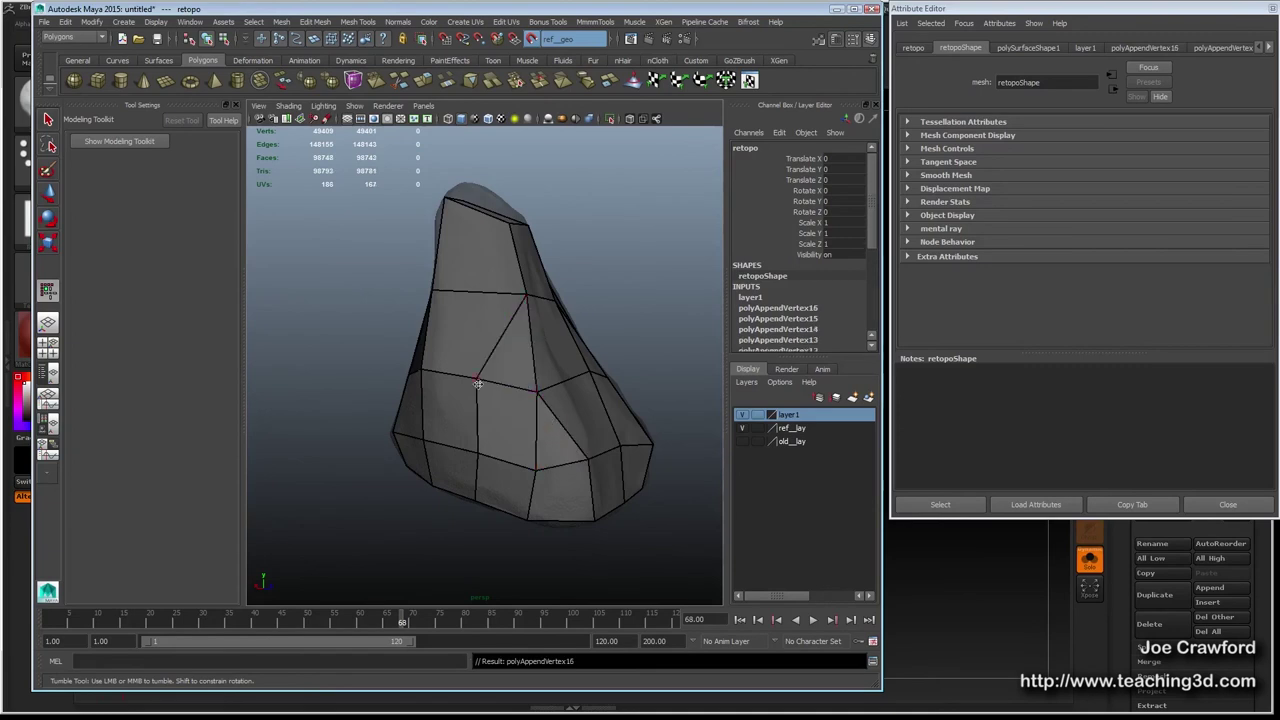
alt+drag(499, 411, 513, 366)
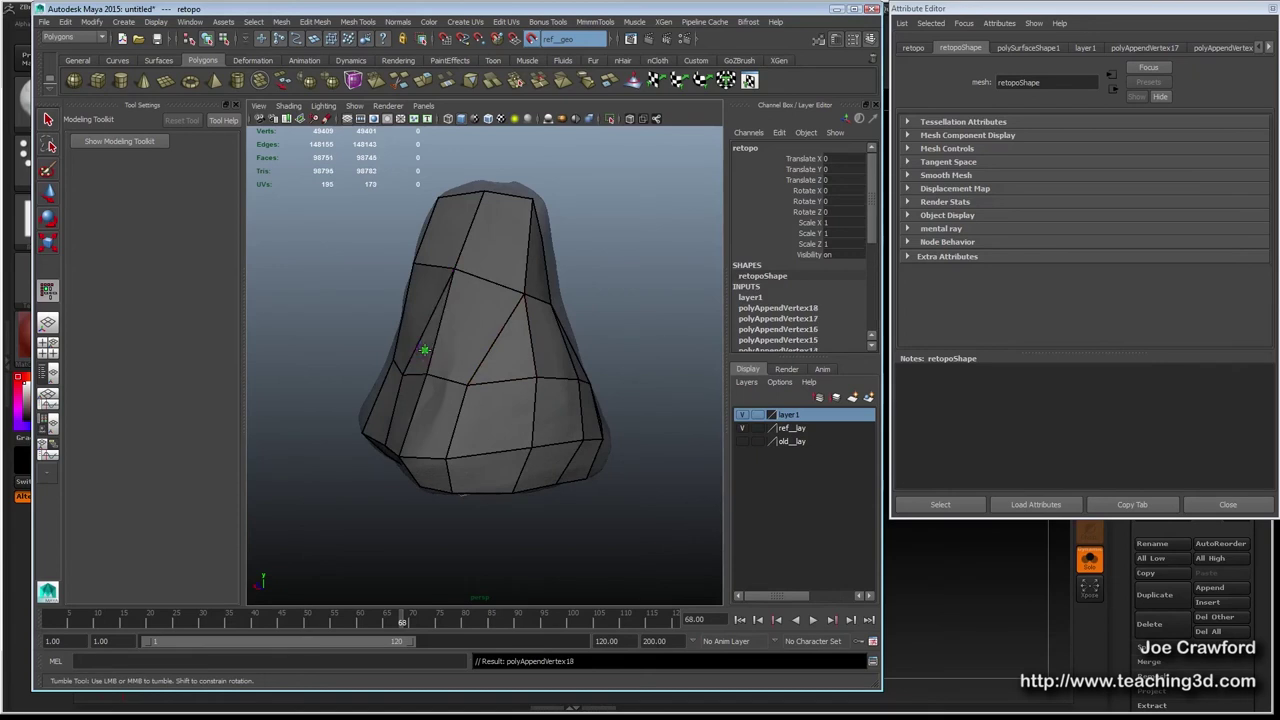
Hide the viewport grid covering the rock's open underside.
alt+drag(361, 338, 478, 244)
alt+middle_drag(478, 245, 472, 353)
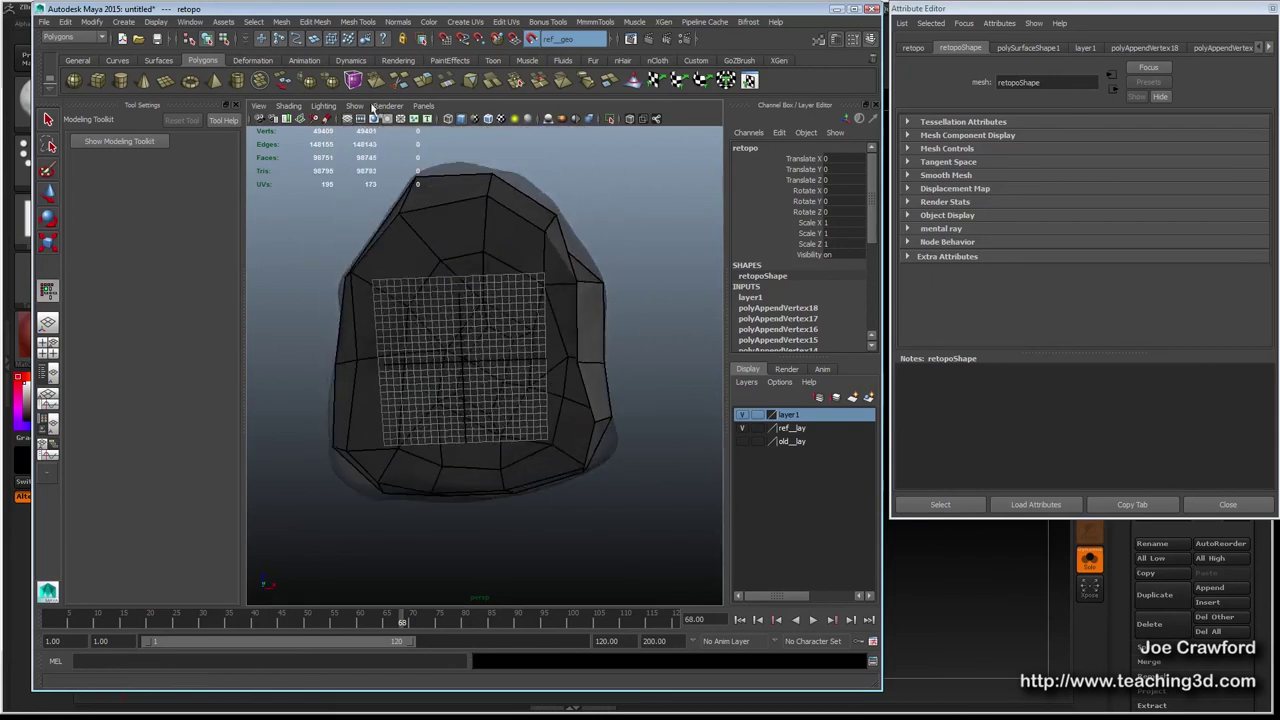
click(347, 118)
Place Quad Draw points across the rock's open underside and fill two adjoining quads along its edge.
alt+drag(400, 430, 566, 359)
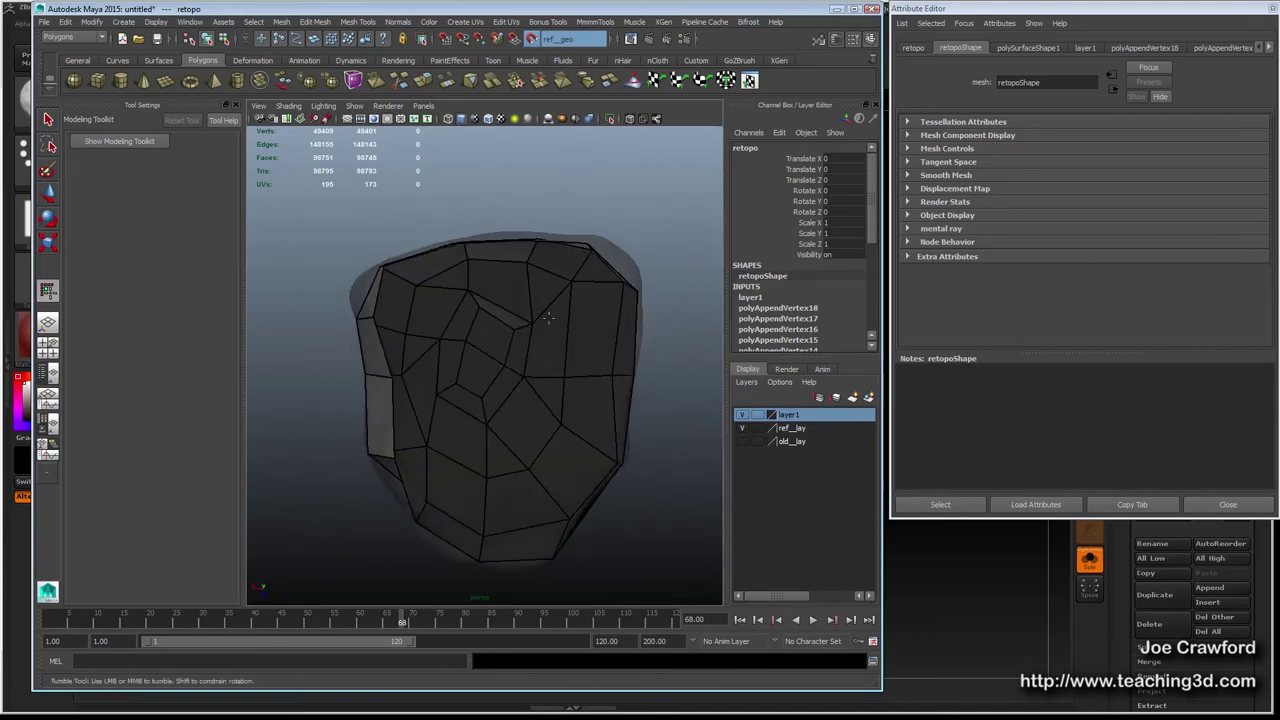
alt+drag(512, 286, 534, 357)
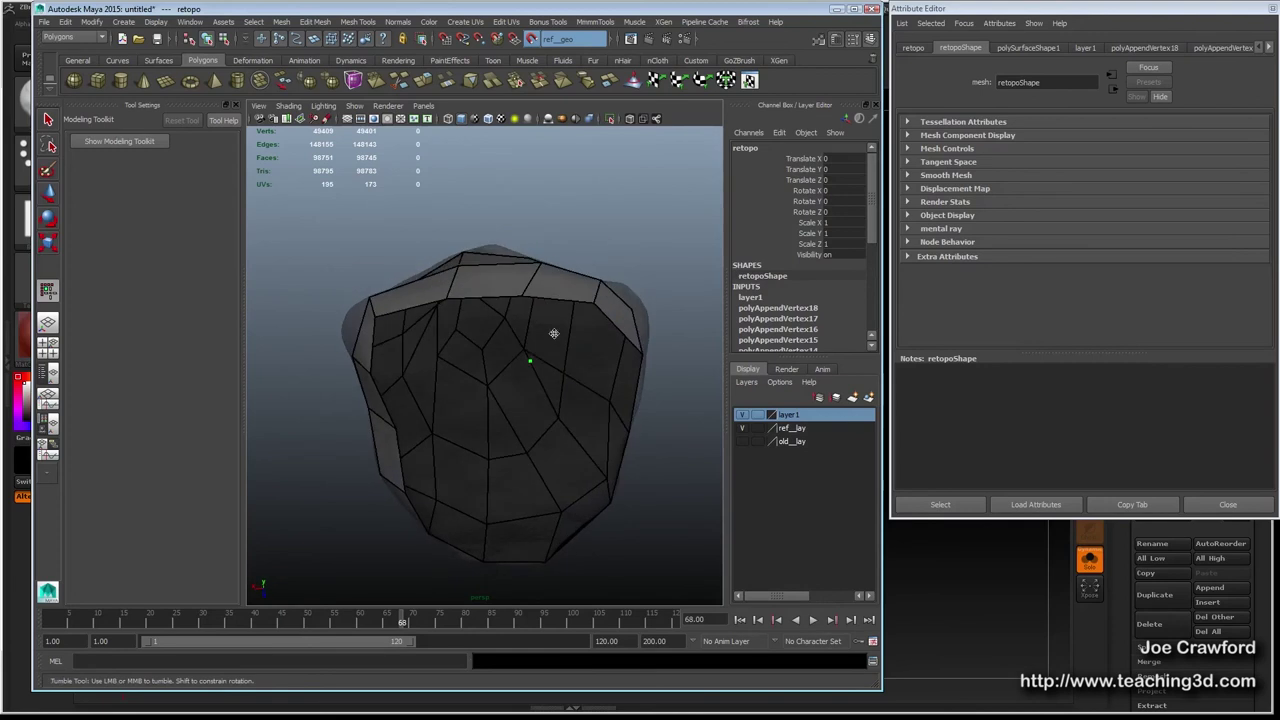
click(569, 333)
shift+click(569, 333)
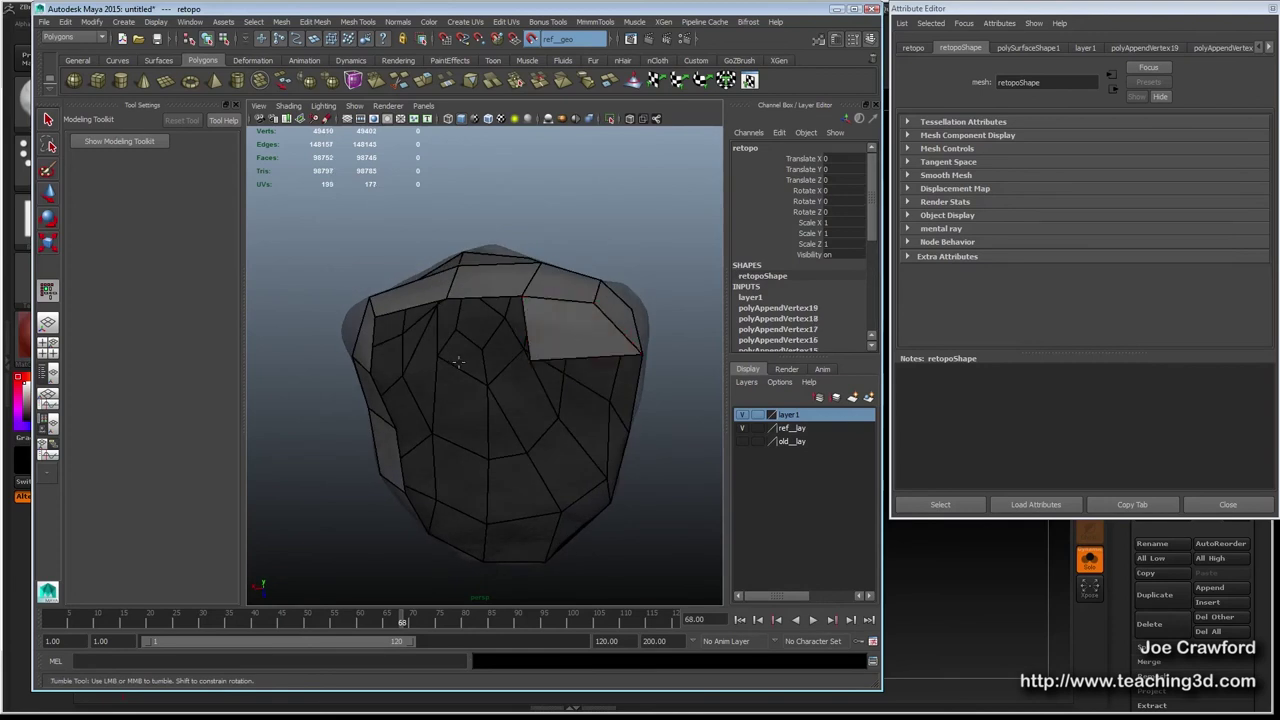
shift+click(490, 325)
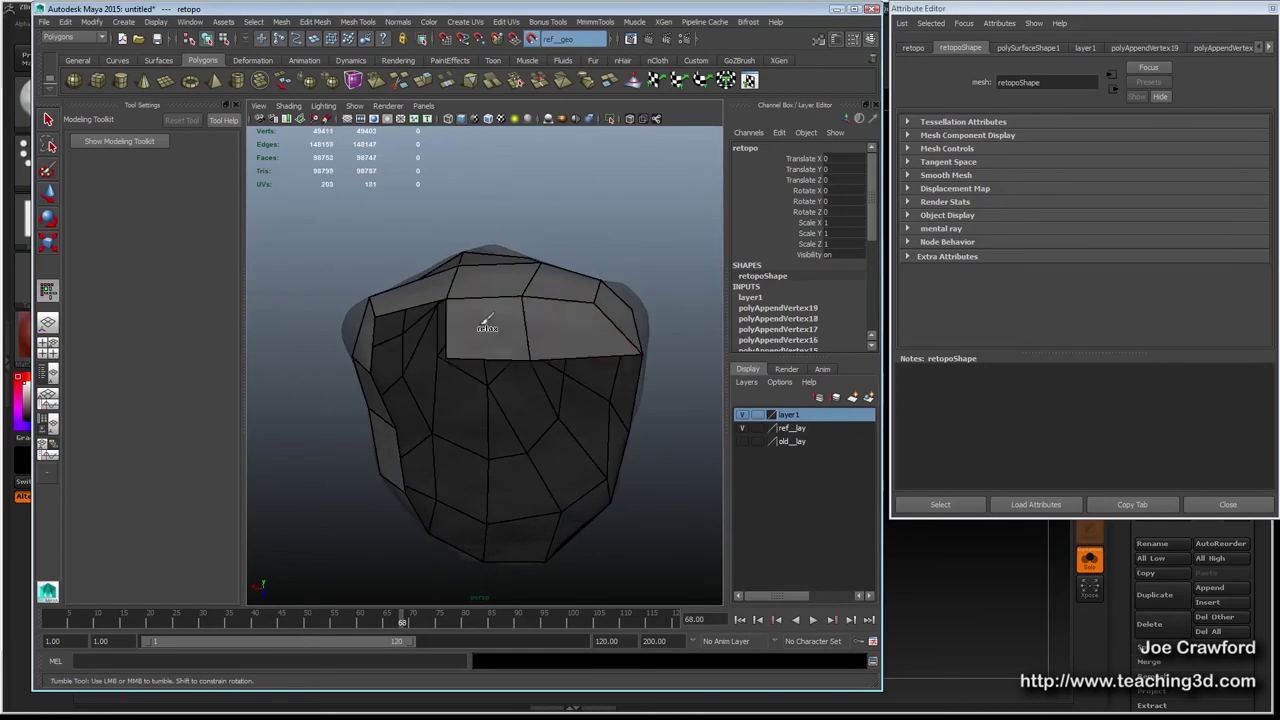
Extend the underside patch from the first two quads, filling the edge corner and the following row.
shift+click(414, 337)
alt+drag(390, 428, 394, 389)
shift+click(423, 314)
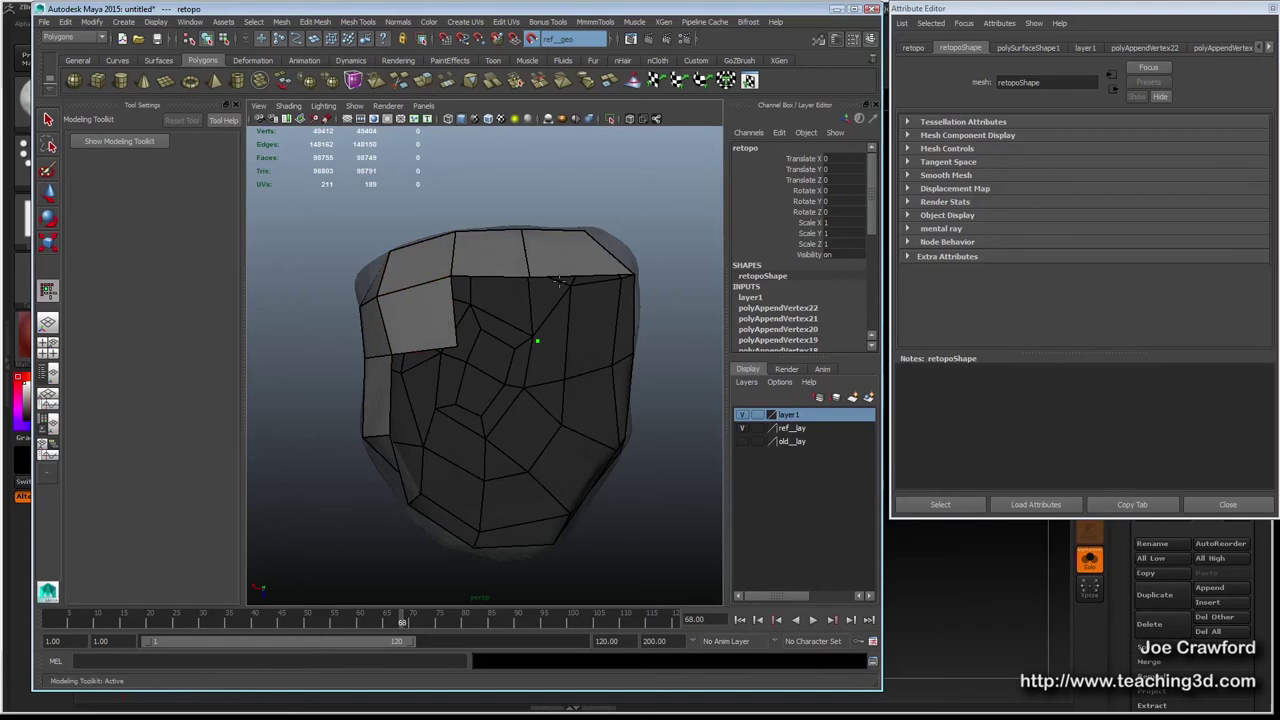
shift+click(490, 343)
alt+drag(490, 345, 437, 423)
shift+click(461, 356)
Place more points on the underside and fill further quads across it, leaving one gap at the edge.
alt+drag(437, 509, 586, 371)
alt+drag(506, 450, 447, 422)
click(443, 452)
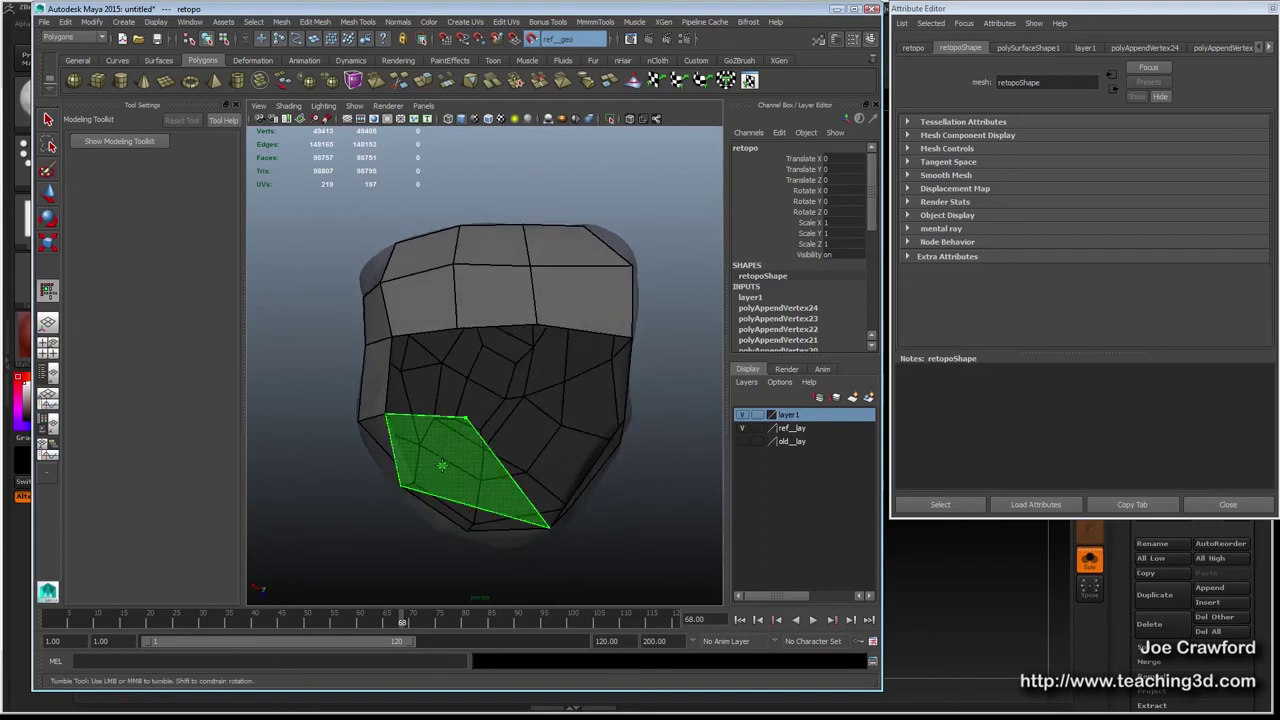
alt+drag(429, 467, 533, 350)
shift+click(472, 316)
shift+click(583, 320)
shift+click(498, 312)
Delete the underside quad next to the remaining gap.
alt+drag(519, 368, 434, 471)
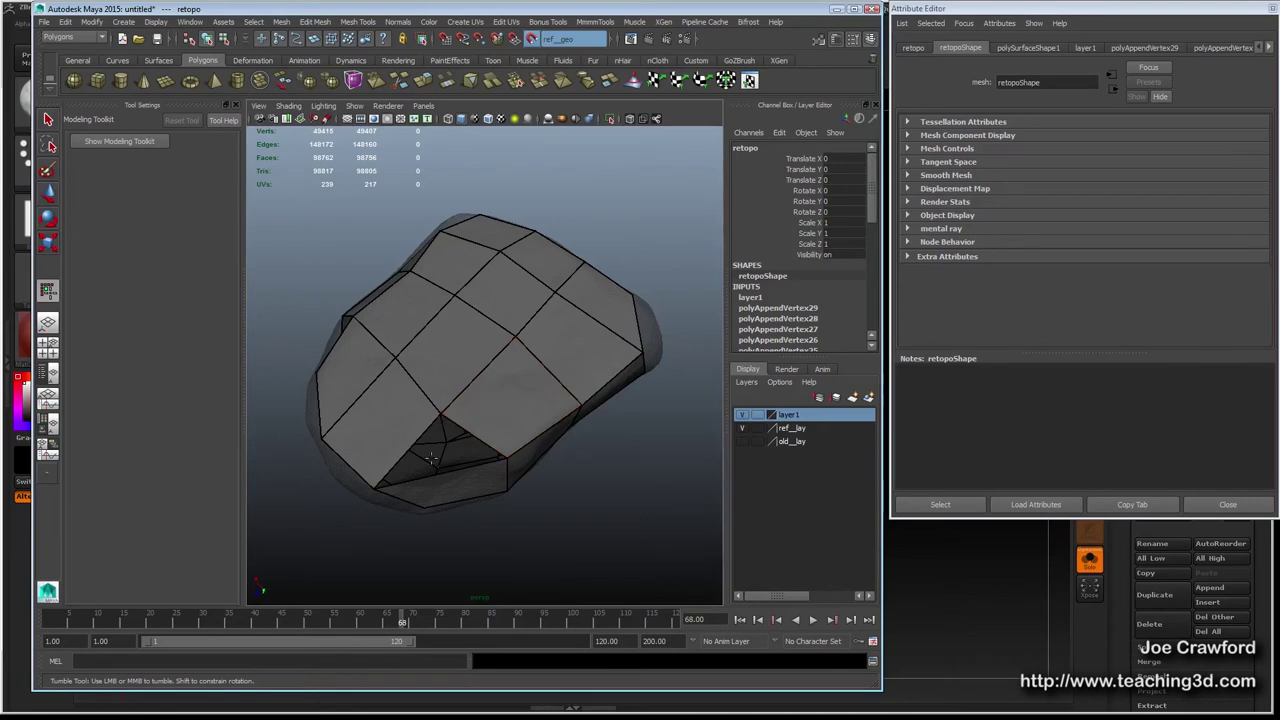
alt+drag(445, 398, 483, 385)
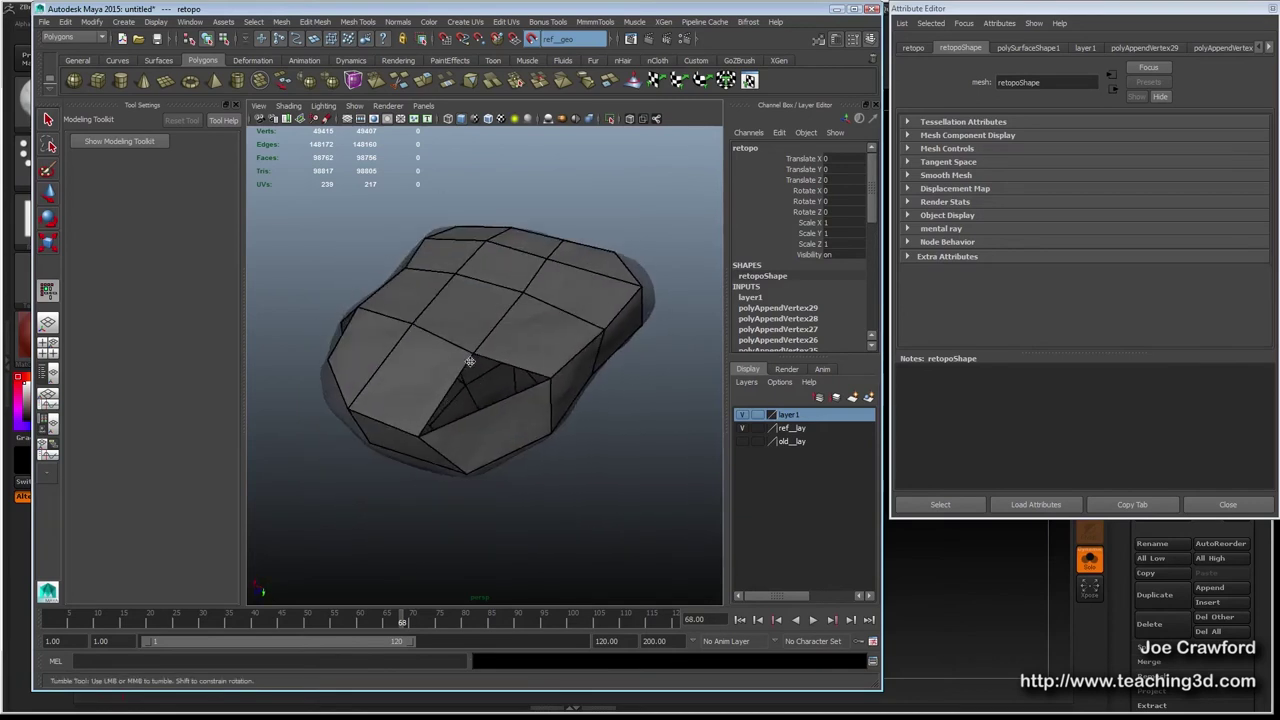
ctrl+shift+click(422, 368)
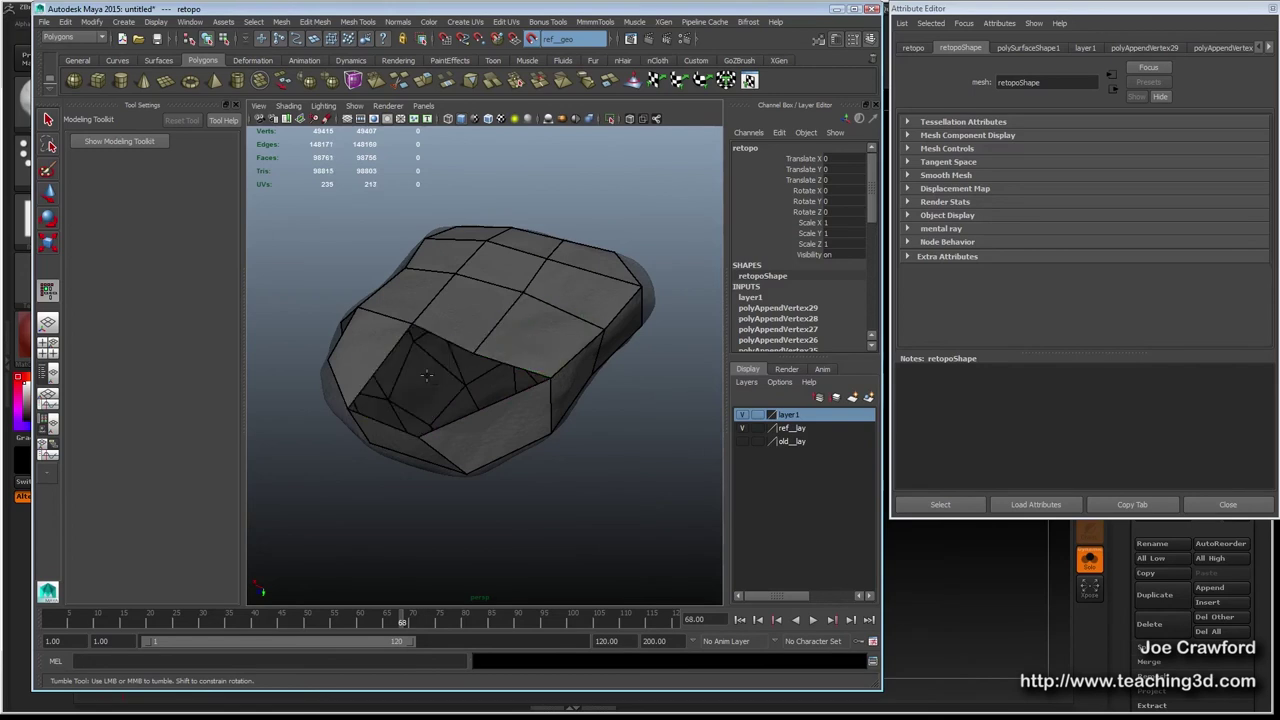
Delete the faces beside the hole in the rock's base, place a new point and fill the opening with quads.
ctrl+shift+click(488, 342)
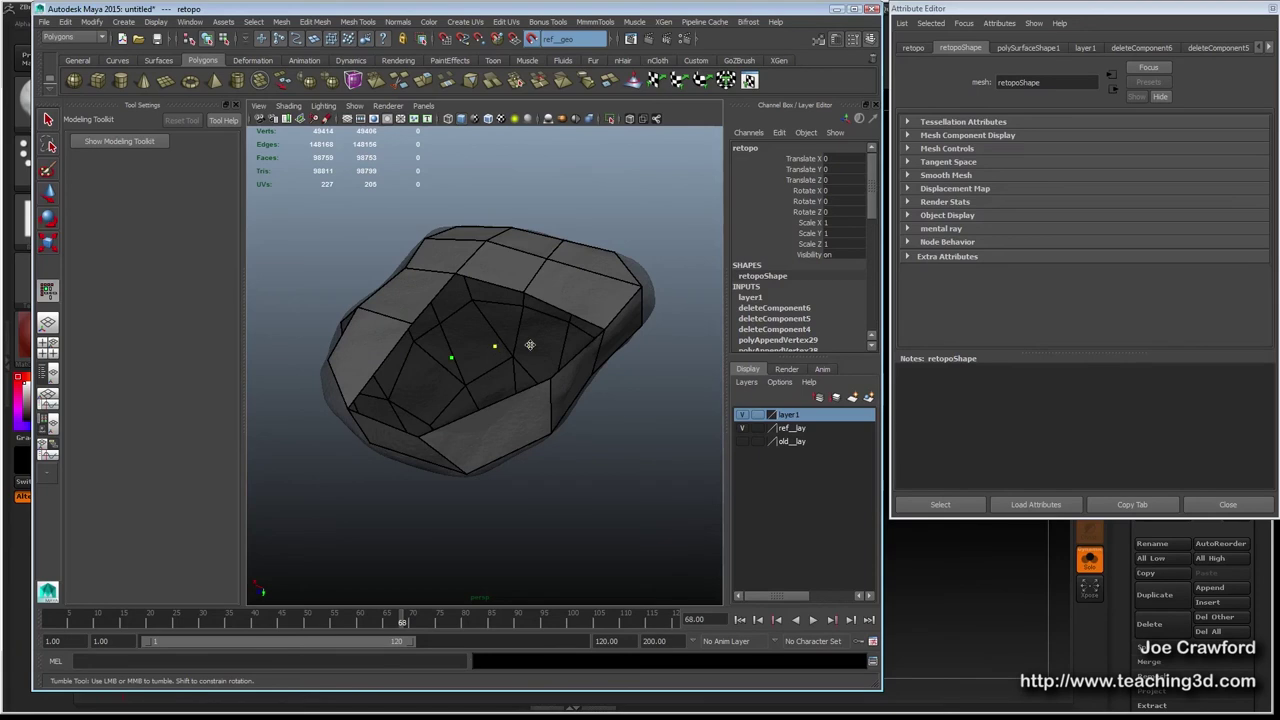
shift+click(548, 335)
shift+click(398, 383)
shift+click(482, 374)
alt+drag(414, 352, 412, 428)
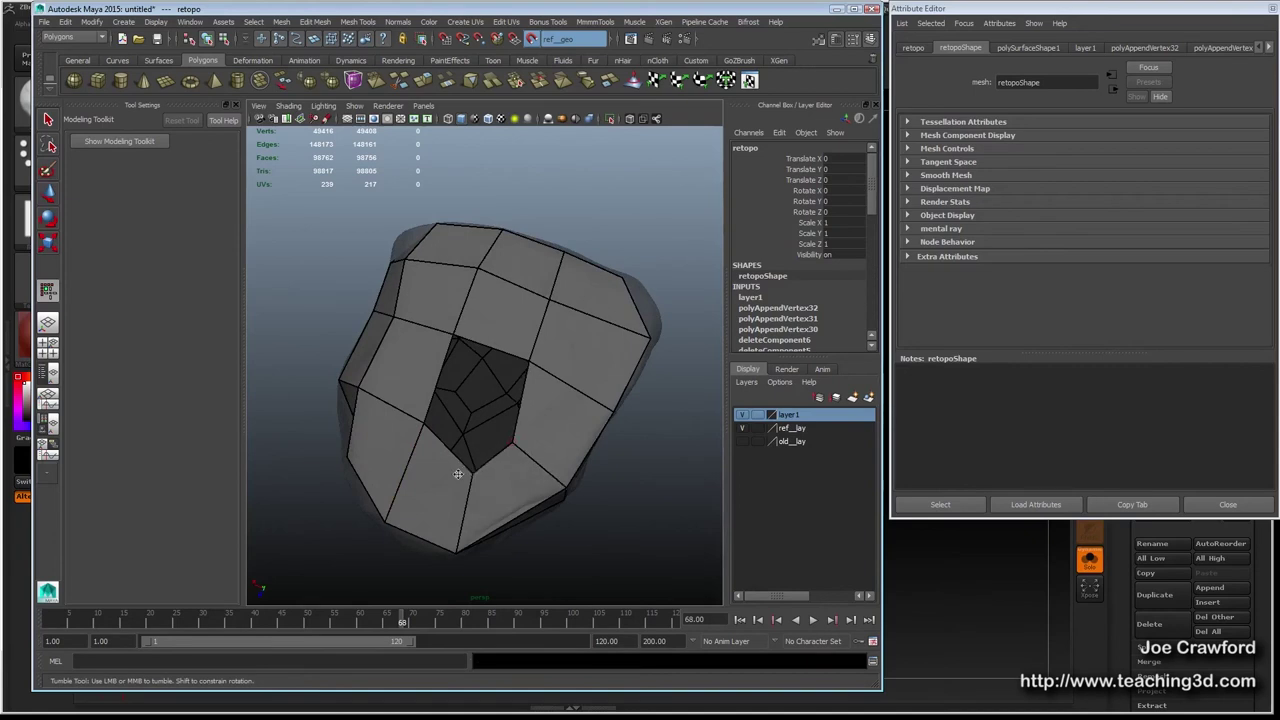
shift+click(469, 395)
shift+click(464, 442)
Insert a horizontal edge loop around the upper part of the rock mesh.
alt+drag(416, 371, 452, 454)
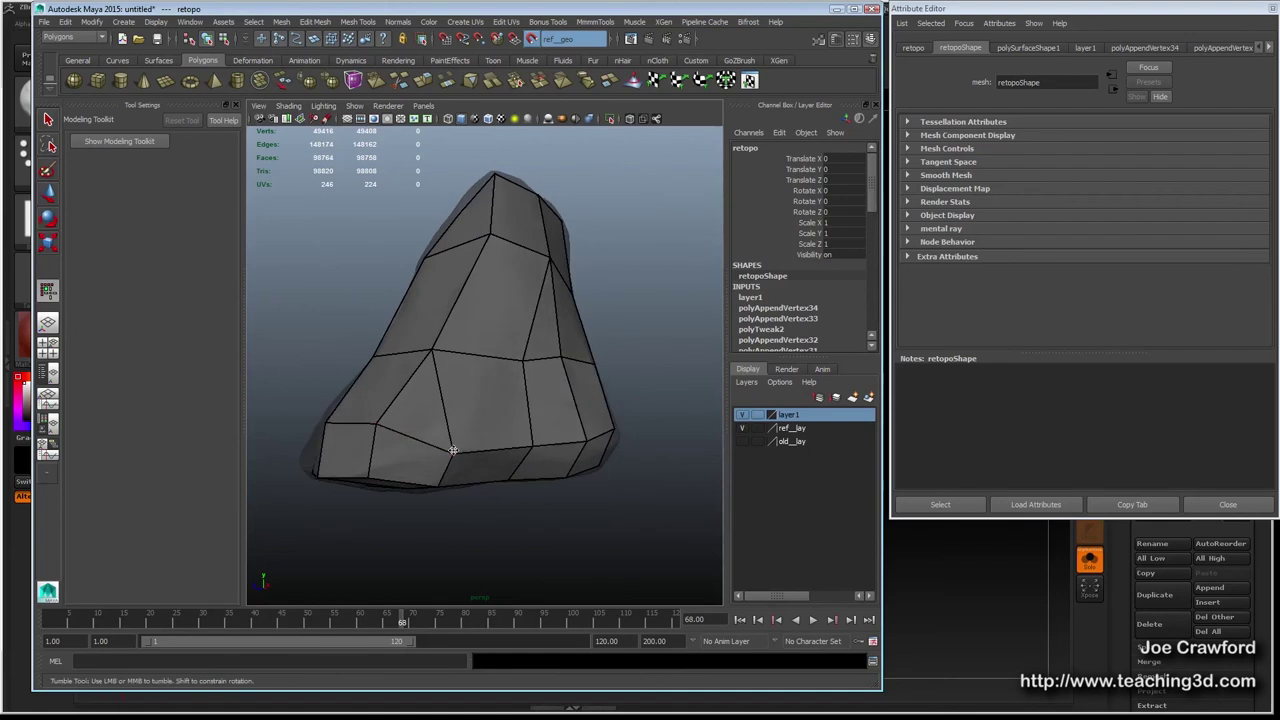
alt+drag(441, 278, 527, 321)
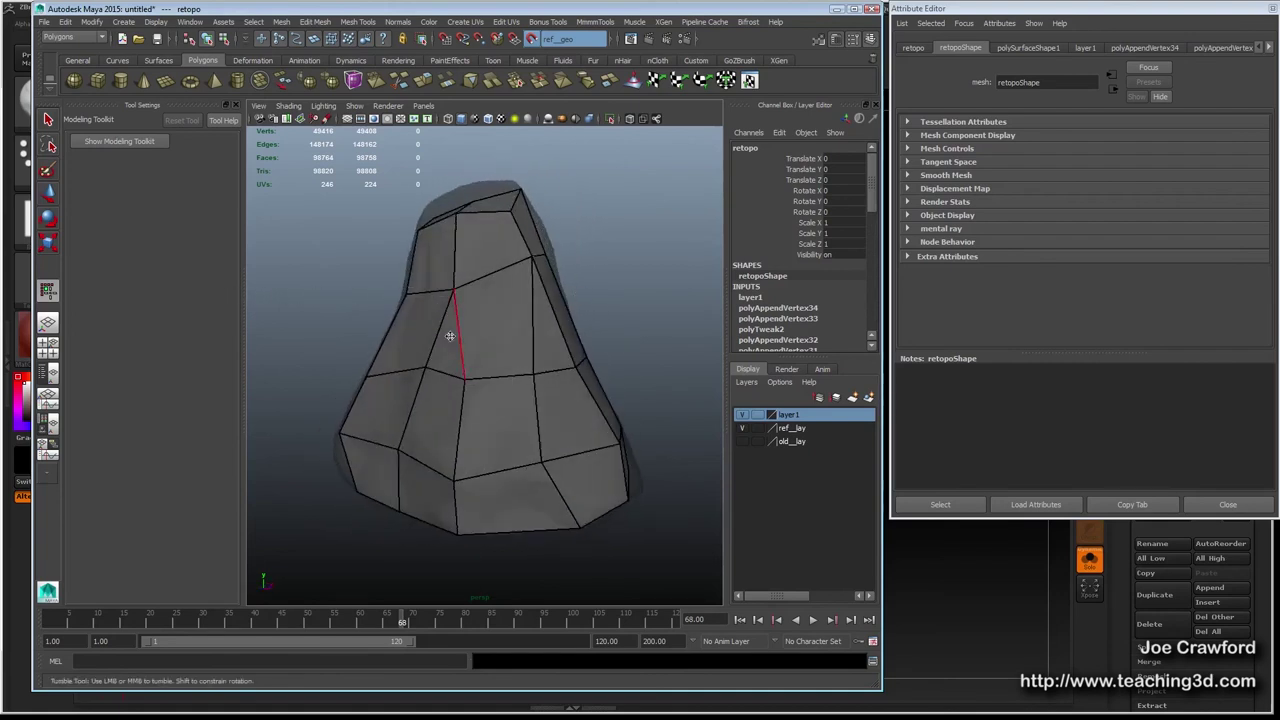
alt+drag(412, 343, 297, 367)
alt+drag(443, 380, 360, 277)
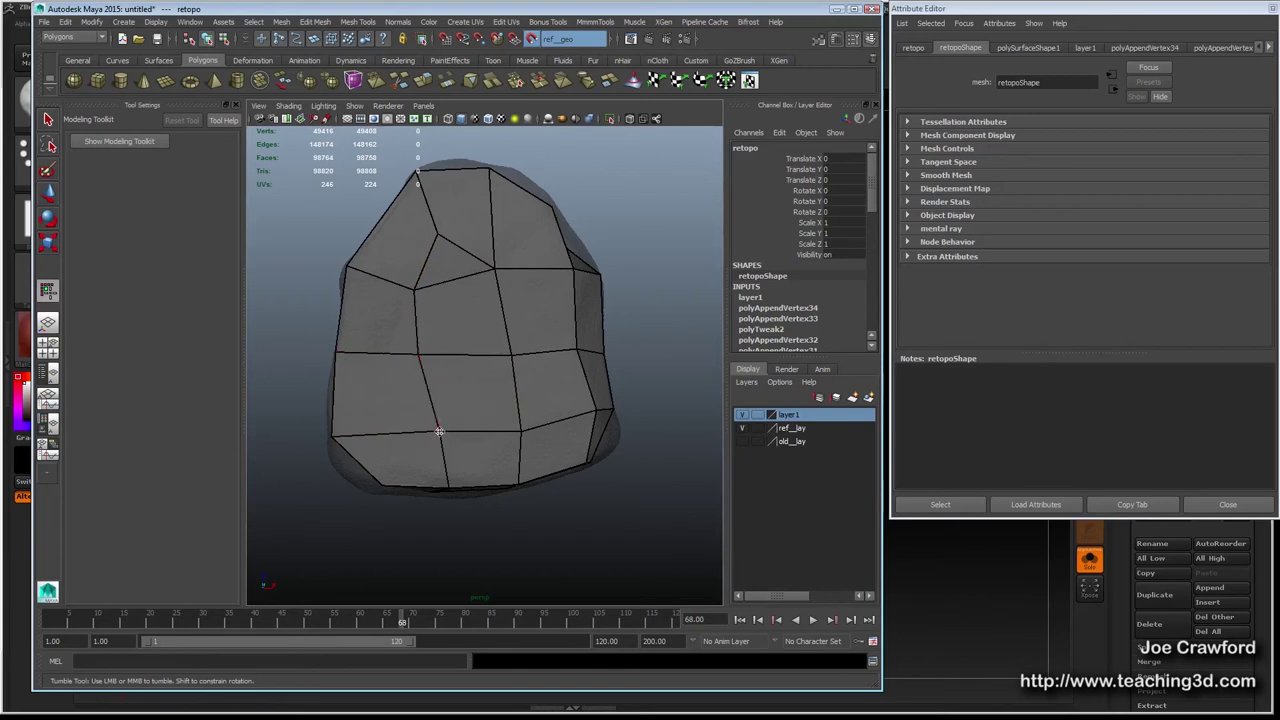
alt+drag(514, 423, 400, 285)
alt+drag(451, 347, 511, 337)
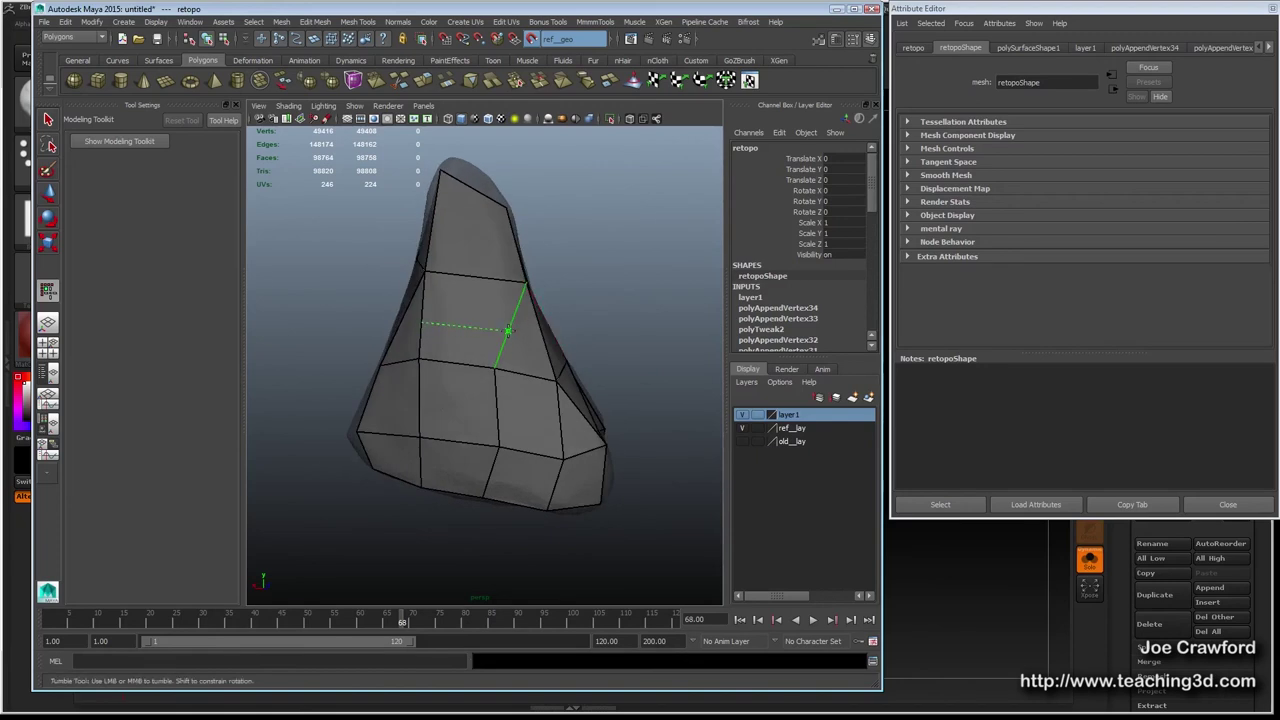
alt+drag(455, 267, 416, 269)
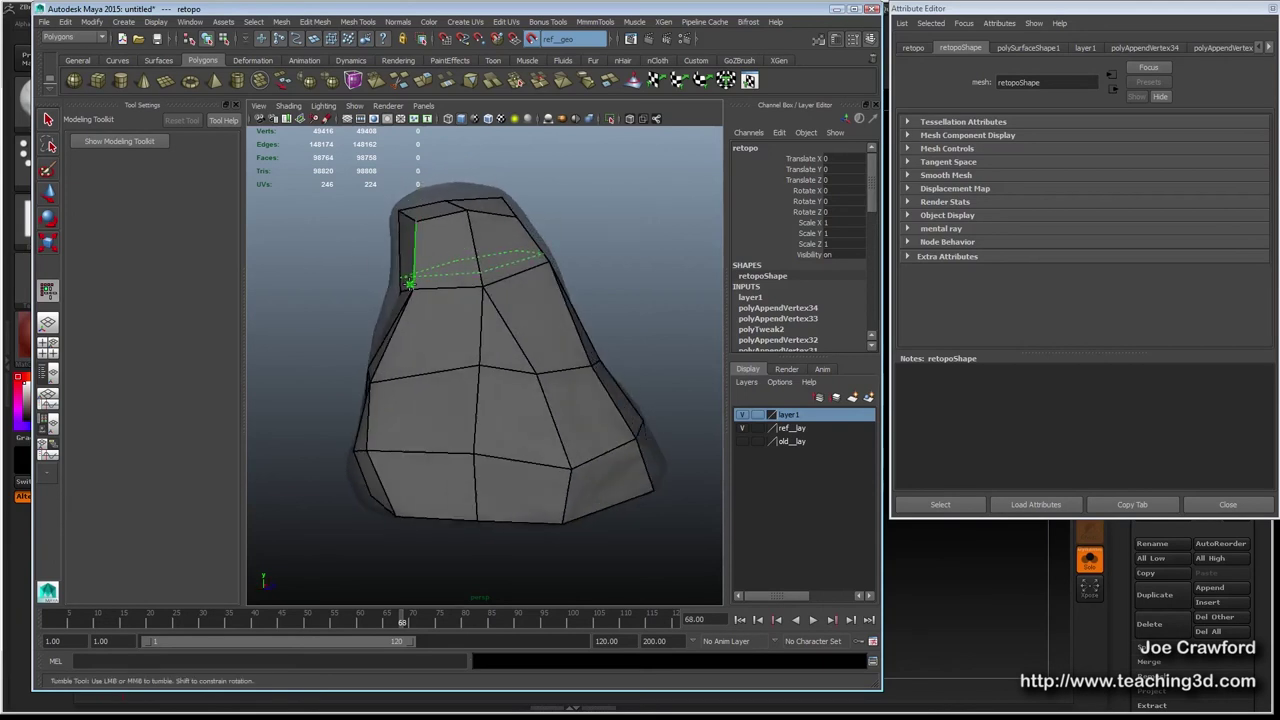
ctrl+click(410, 283)
Reposition the vertices around the new edge loop to even out the spacing of the surrounding faces.
alt+drag(371, 314, 520, 301)
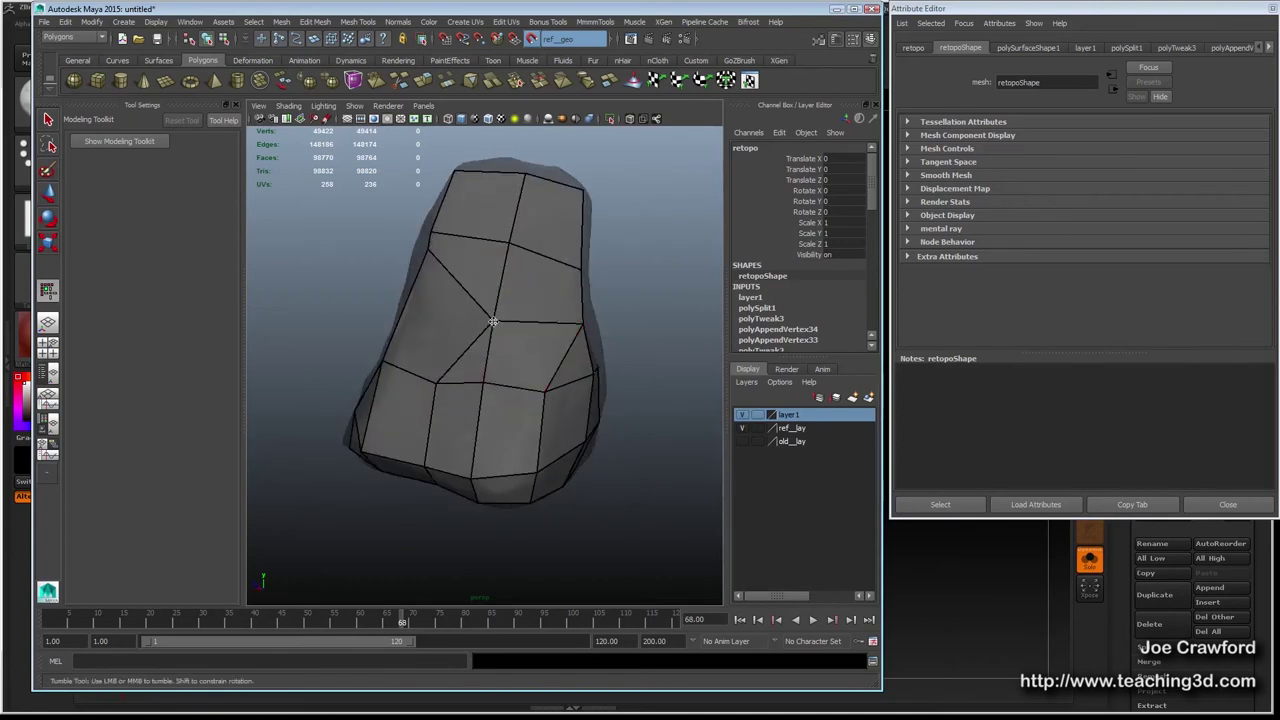
alt+drag(420, 325, 501, 252)
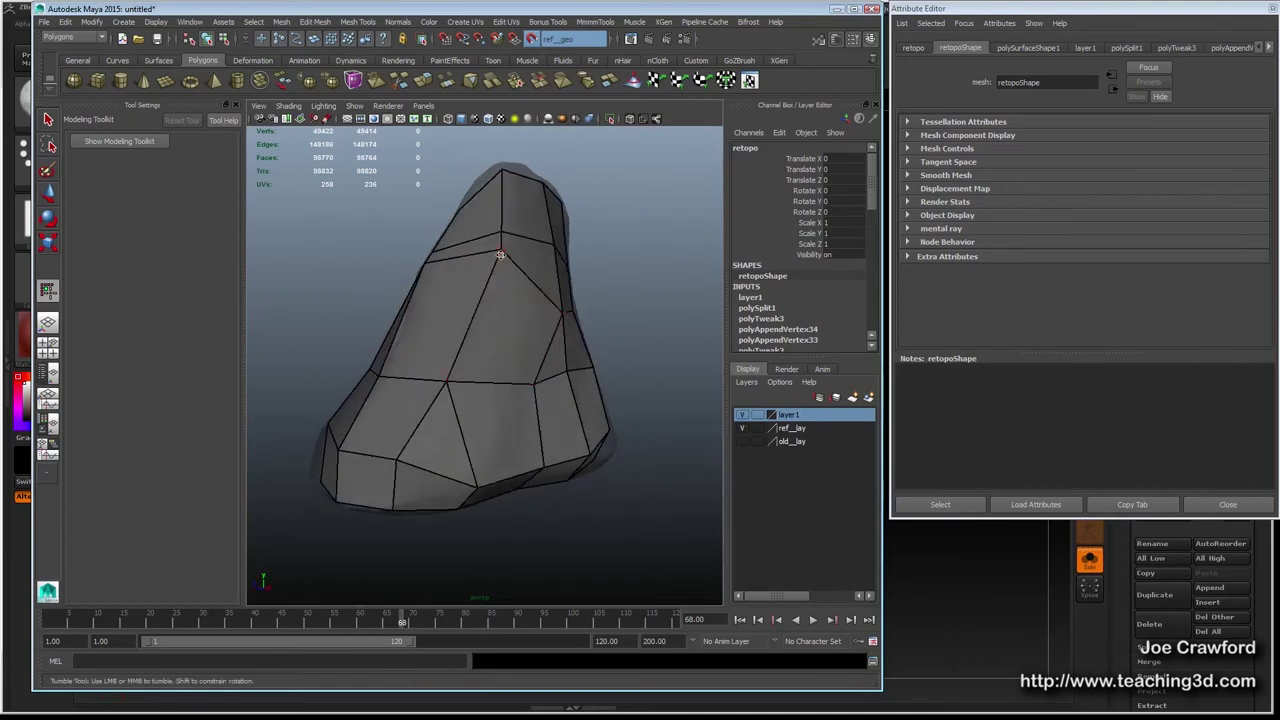
alt+drag(480, 306, 526, 325)
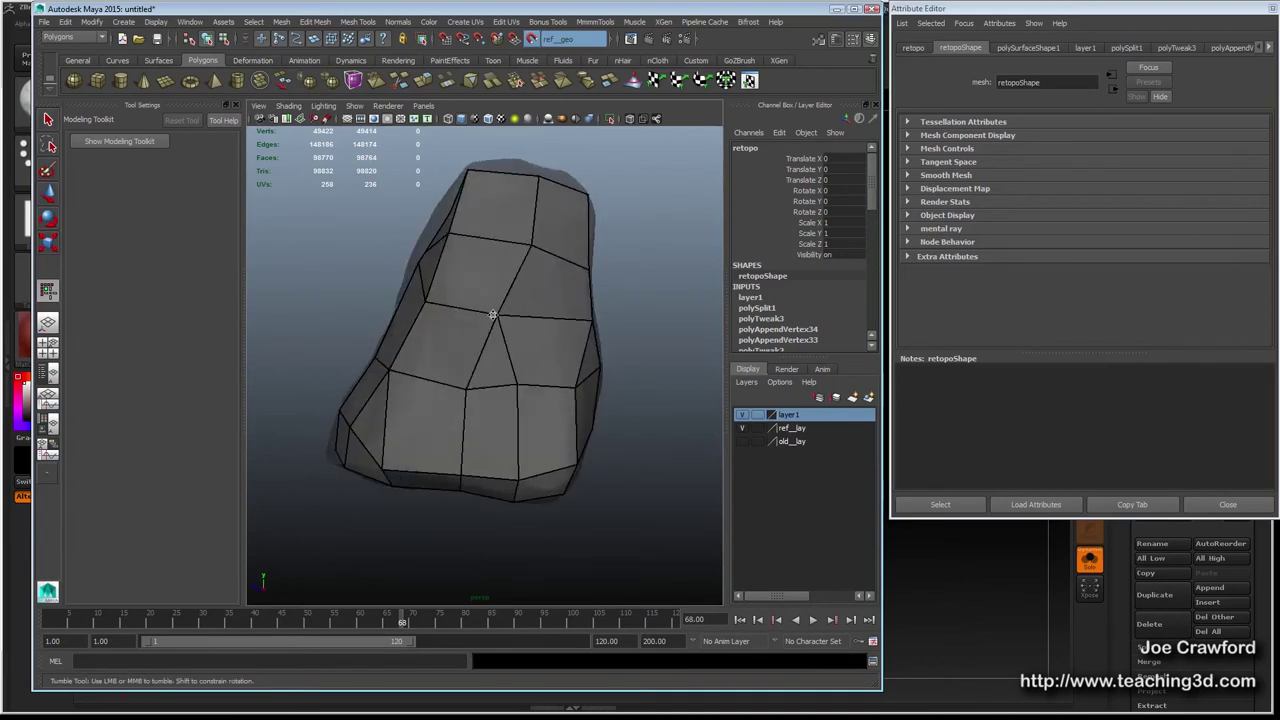
alt+drag(404, 323, 469, 253)
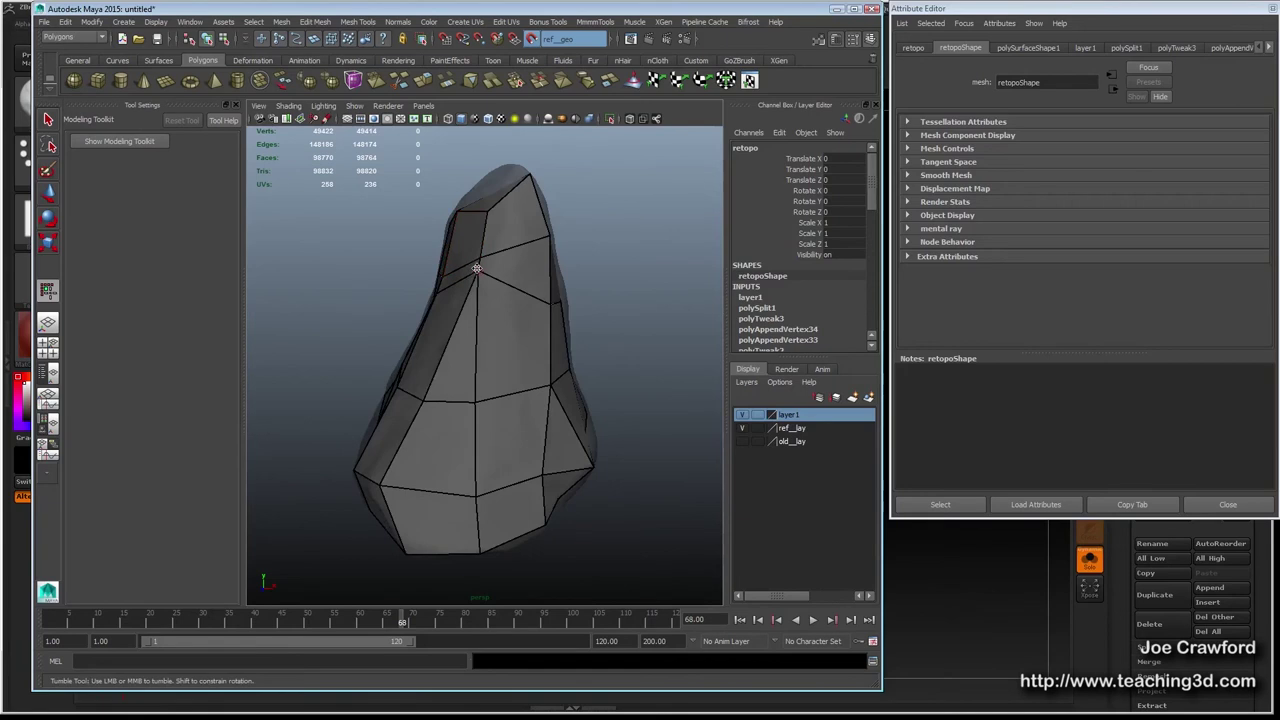
mouse_move(452, 325)
alt+mouse_down()
mouse_move(466, 320)
mouse_move(455, 312)
mouse_move(497, 306)
mouse_move(462, 337)
alt+mouse_up()
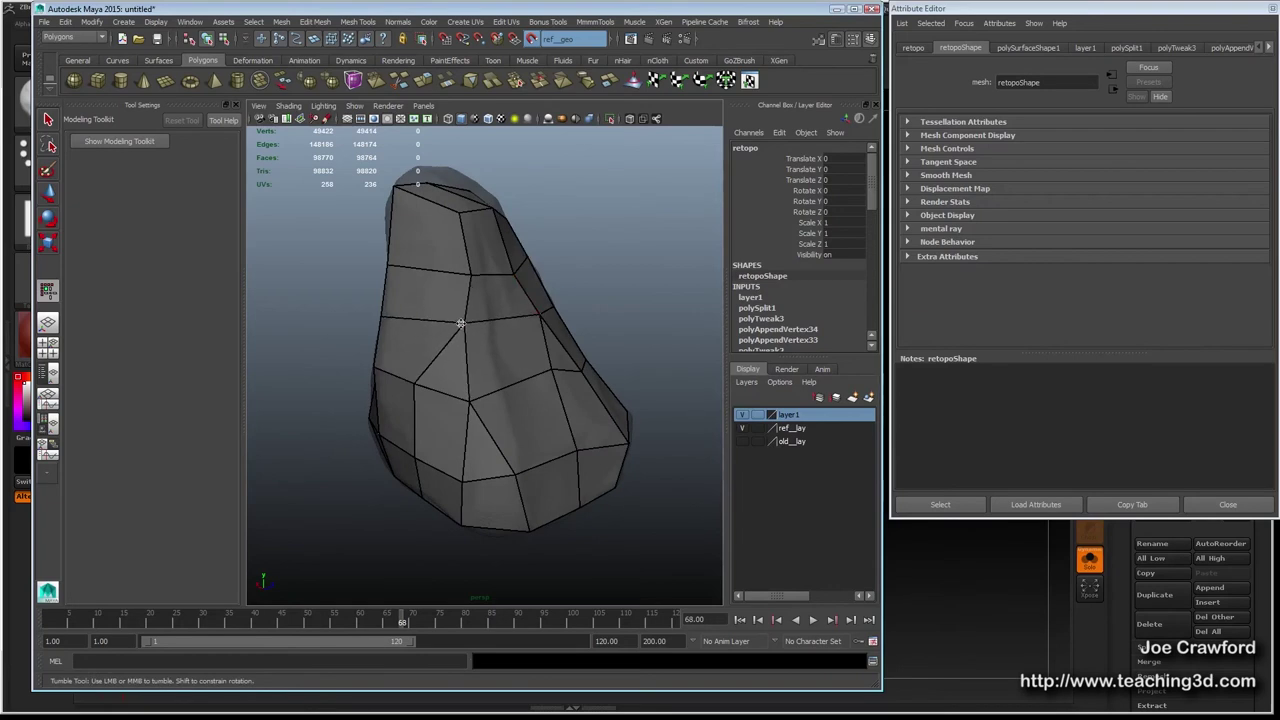
Move the vertices on the rock's top cap and upper sides to square up the quads there.
drag(469, 279, 439, 336)
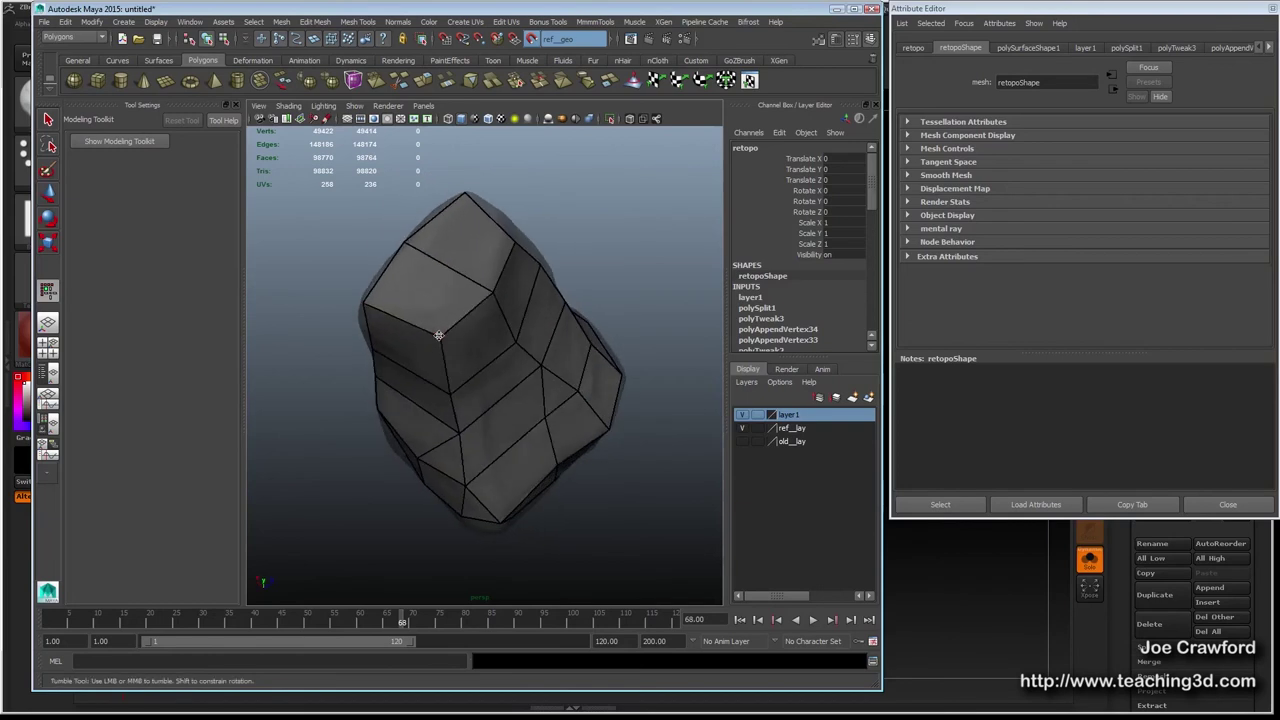
drag(492, 294, 478, 287)
alt+drag(524, 325, 350, 316)
drag(498, 267, 417, 279)
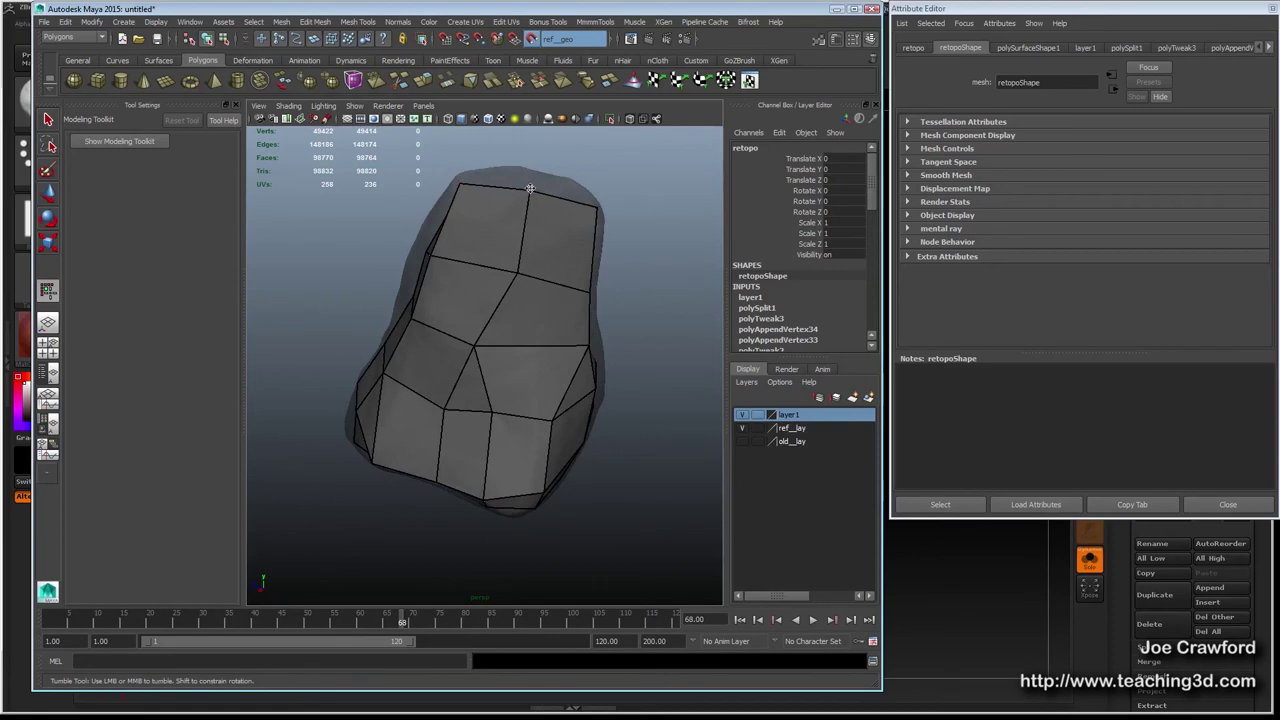
drag(518, 276, 521, 267)
drag(472, 345, 490, 340)
Nudge the vertices across the middle of the rock's sides to straighten the edge flow.
alt+drag(385, 385, 515, 368)
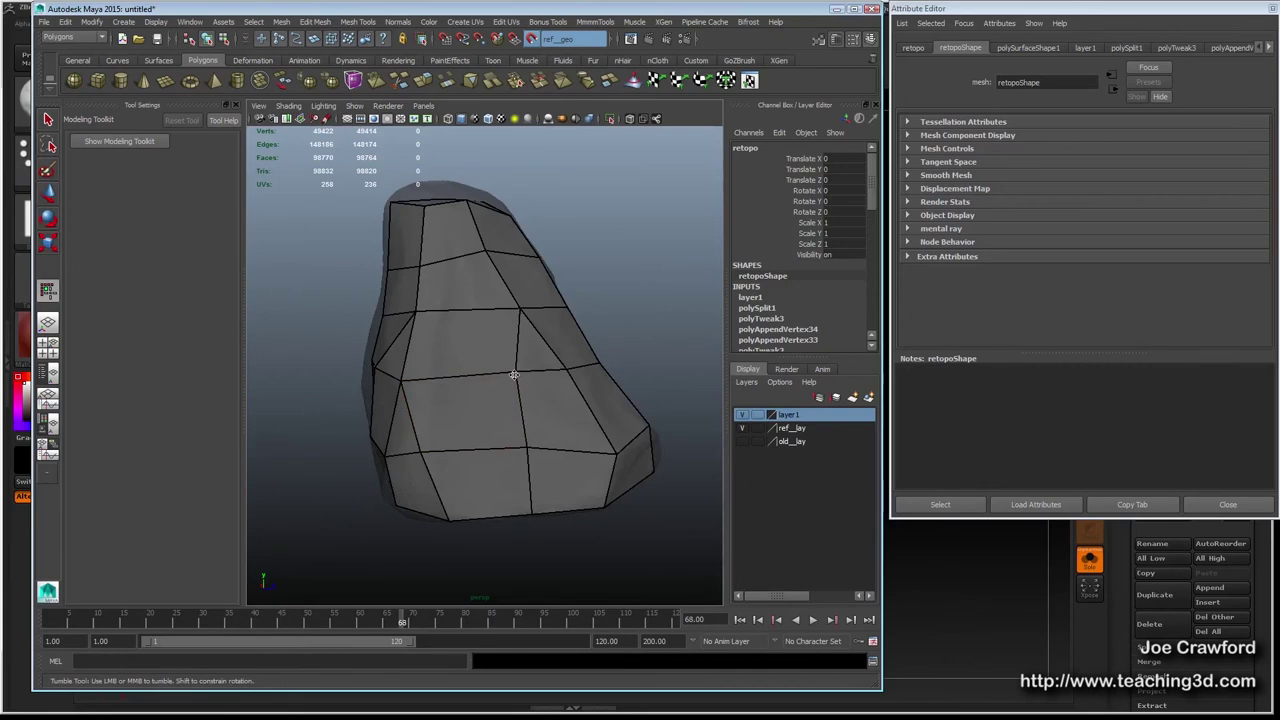
drag(412, 311, 418, 318)
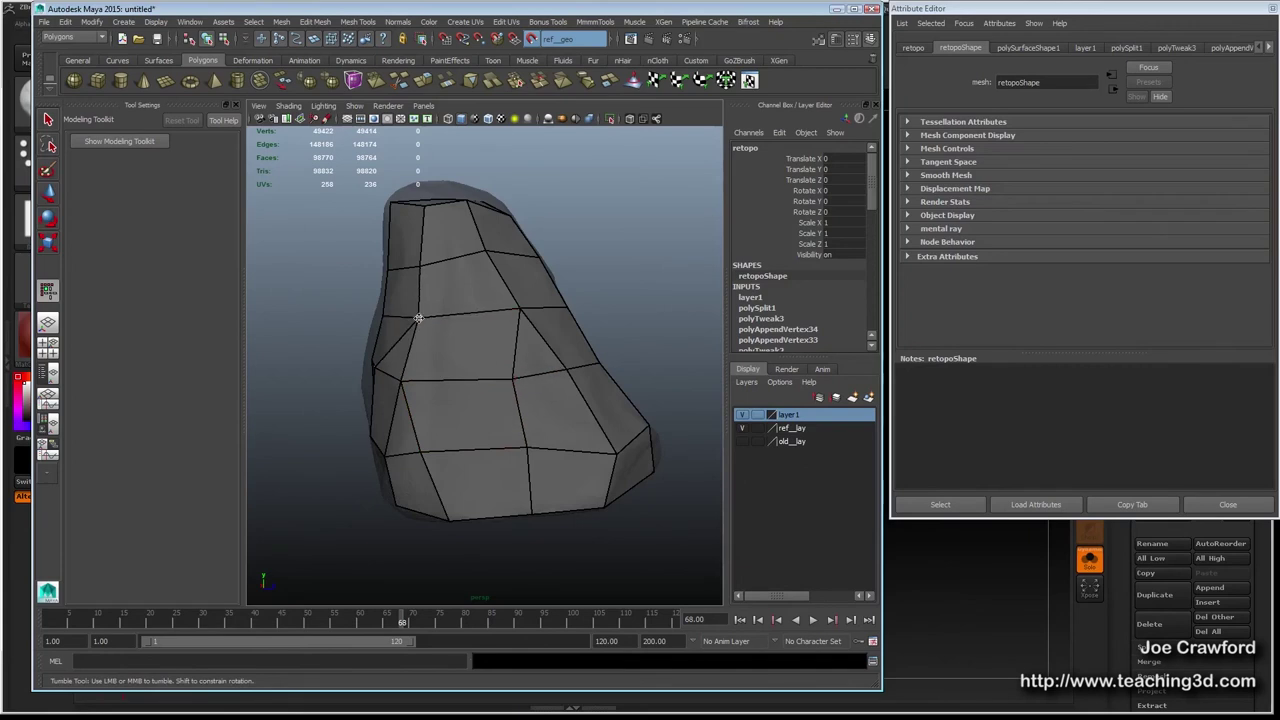
drag(519, 311, 512, 310)
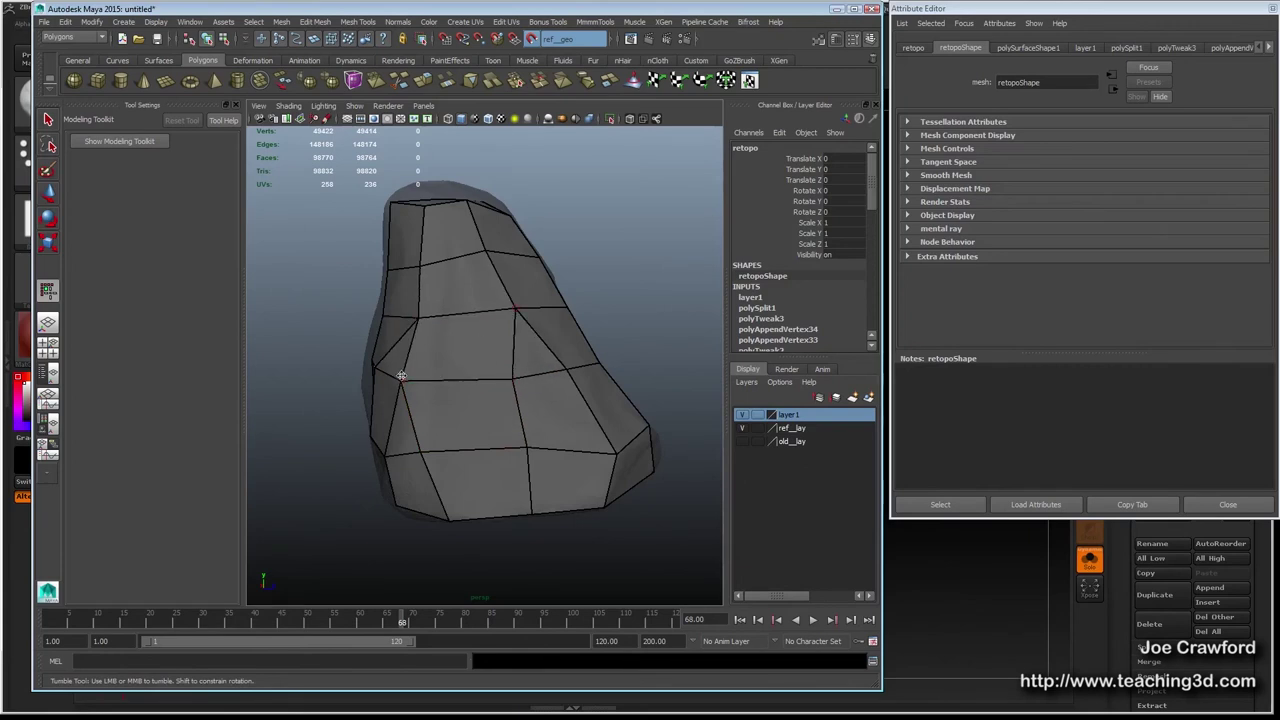
alt+drag(408, 380, 267, 385)
alt+drag(452, 392, 471, 386)
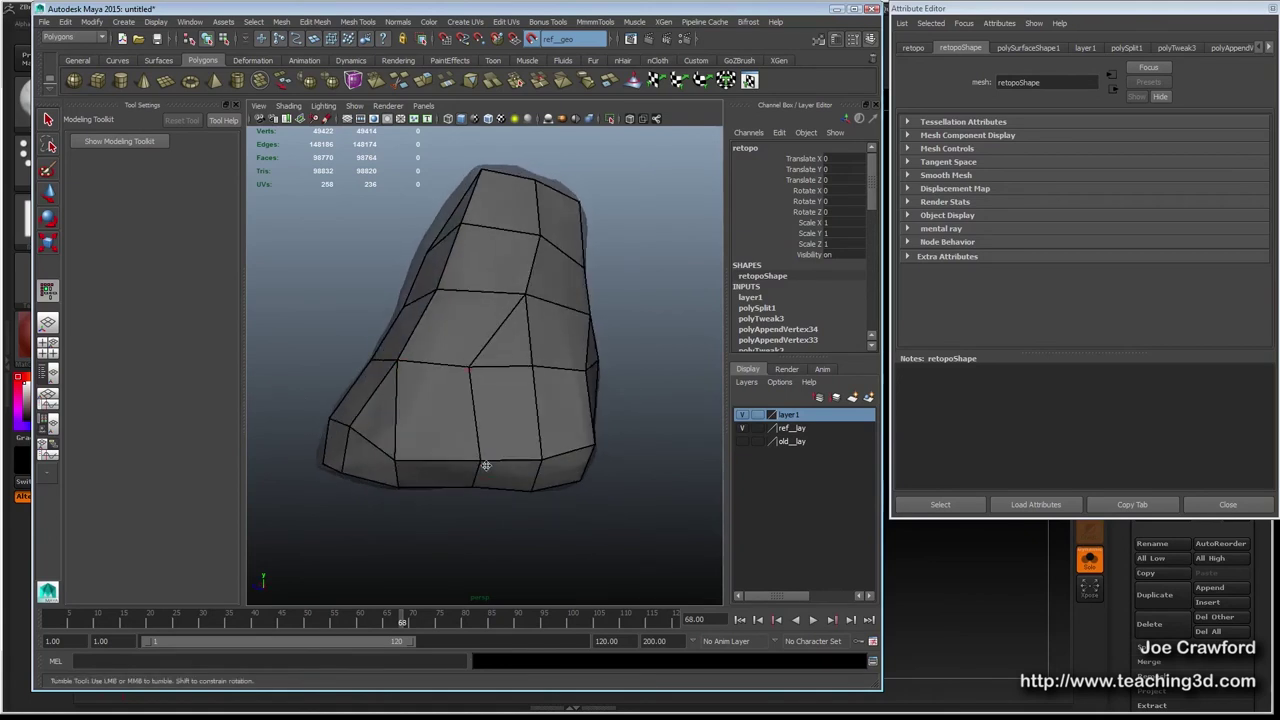
alt+drag(466, 460, 443, 434)
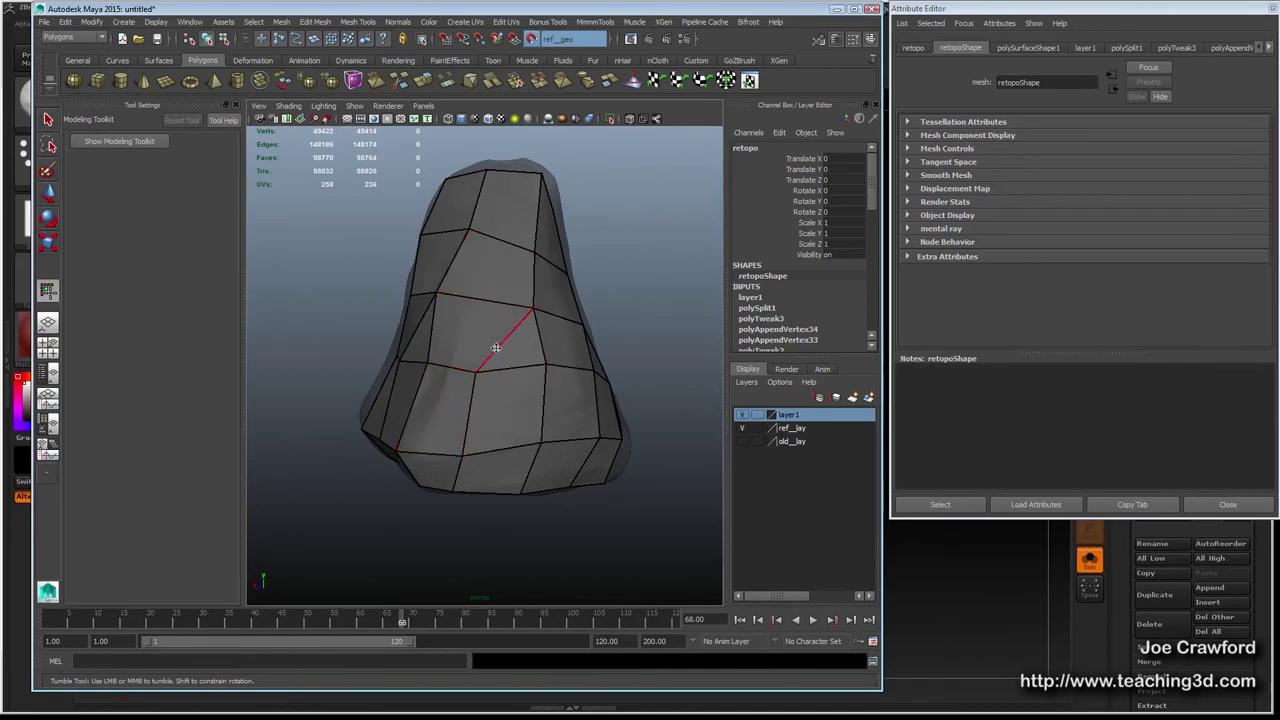
Delete the narrow side's middle faces, including the triangle, and rebuild the lower row as two quads.
alt+drag(555, 297, 516, 344)
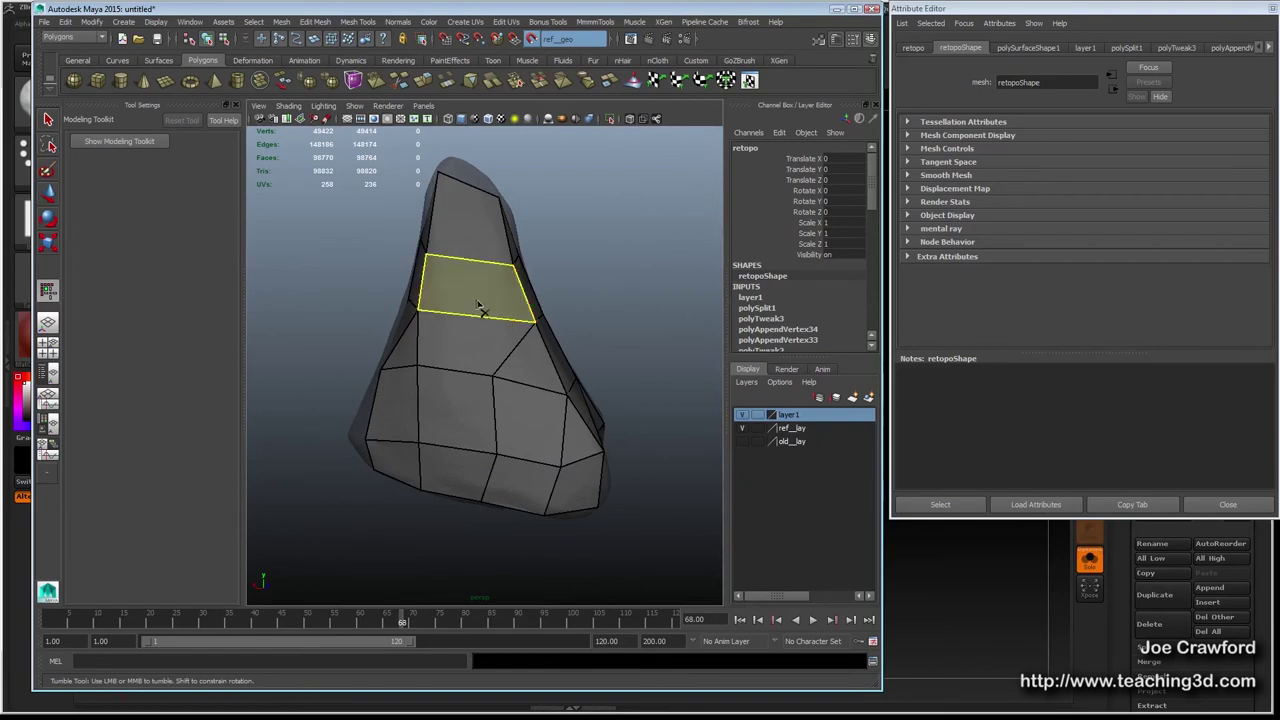
ctrl+shift+click(487, 318)
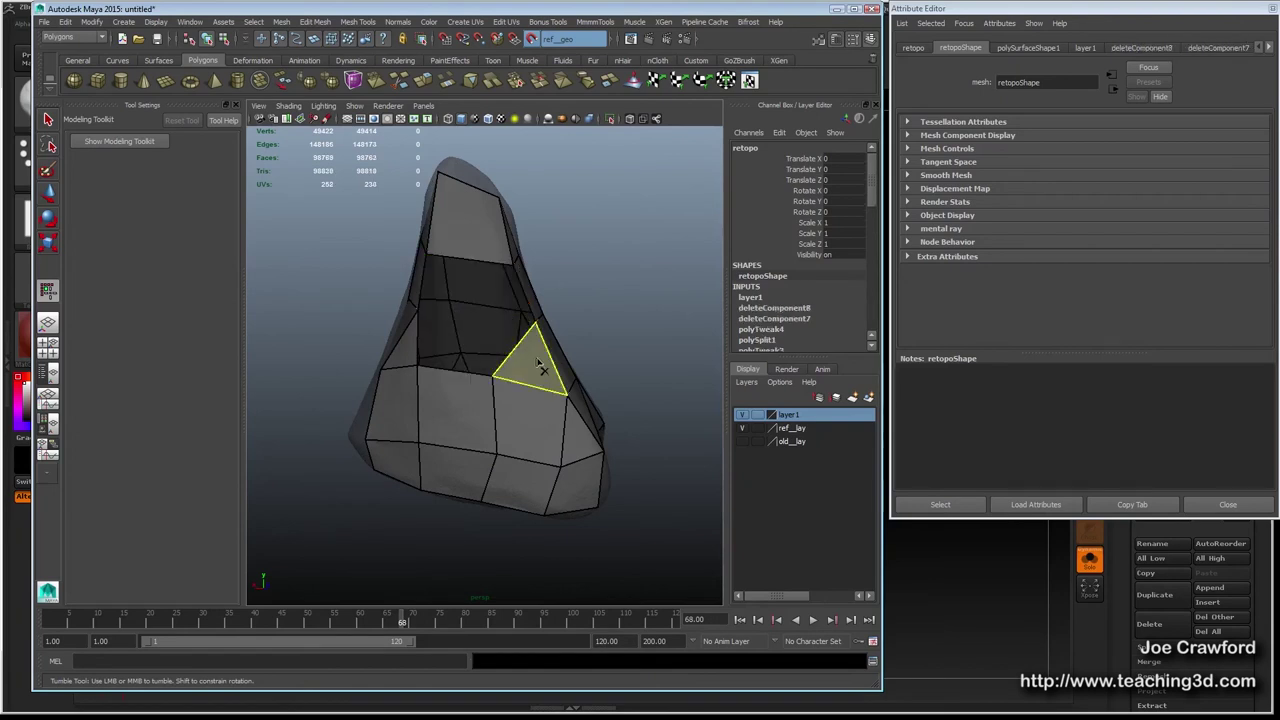
shift+click(518, 340)
shift+click(457, 337)
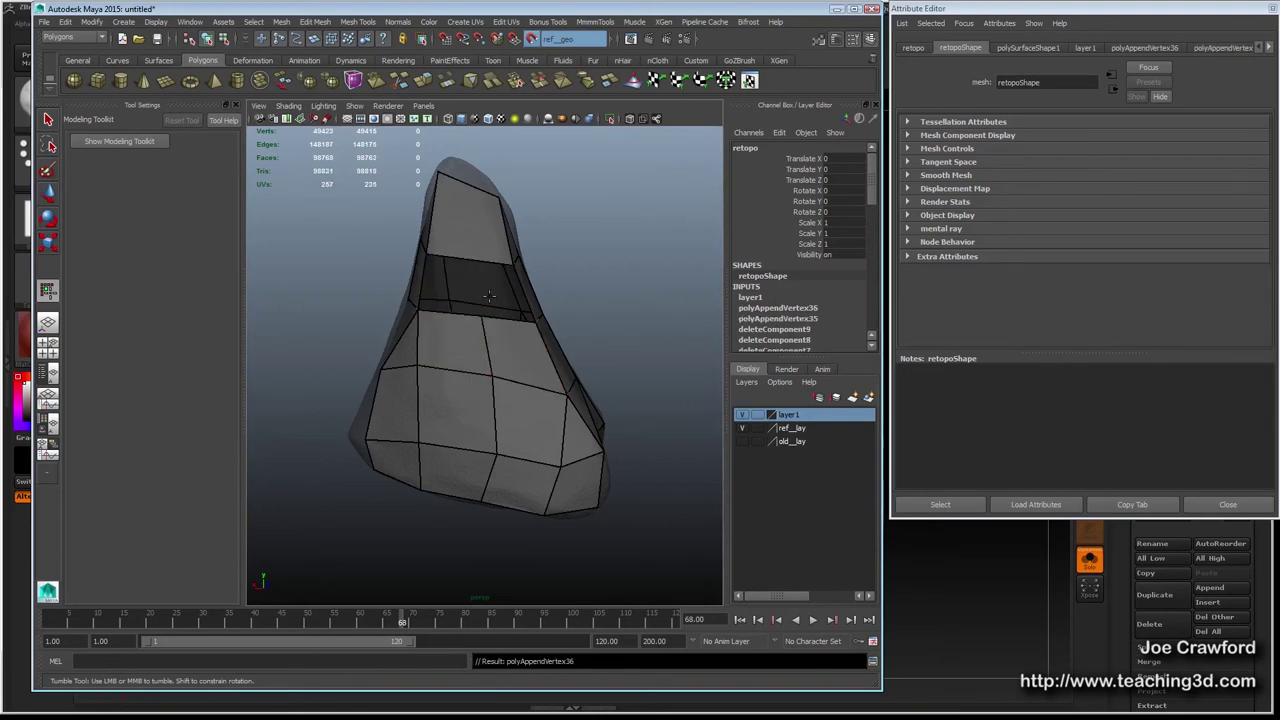
Delete the faces above the rebuilt row, place a centre point and fill the gap up to the tip with four faces.
alt+drag(472, 288, 443, 304)
ctrl+shift+click(450, 275)
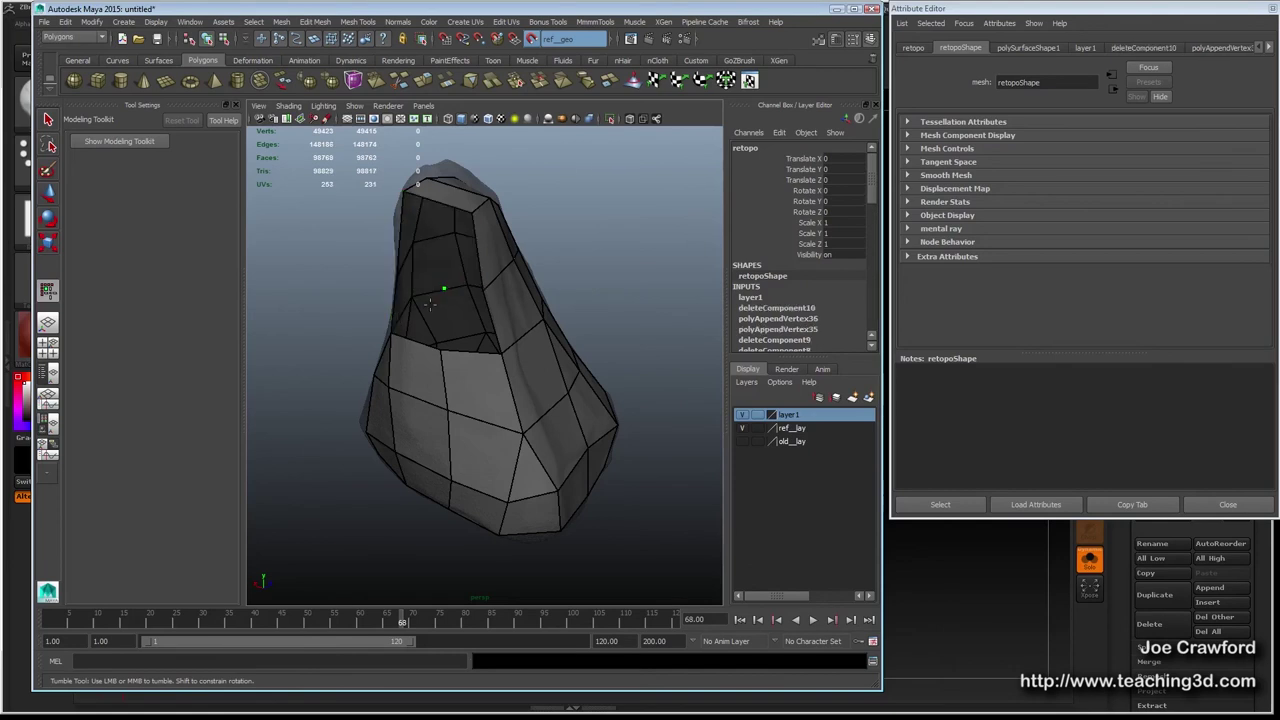
alt+drag(448, 282, 464, 291)
shift+click(461, 222)
shift+click(461, 222)
alt+drag(461, 222, 423, 317)
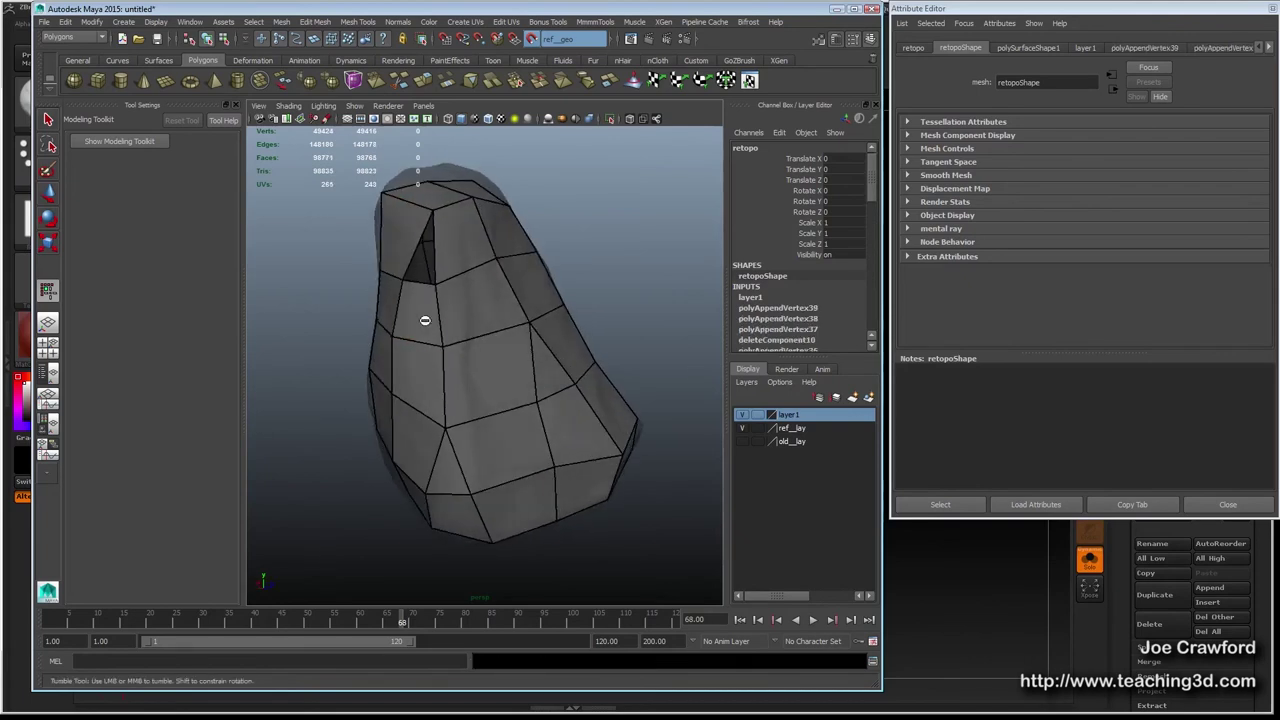
shift+click(427, 248)
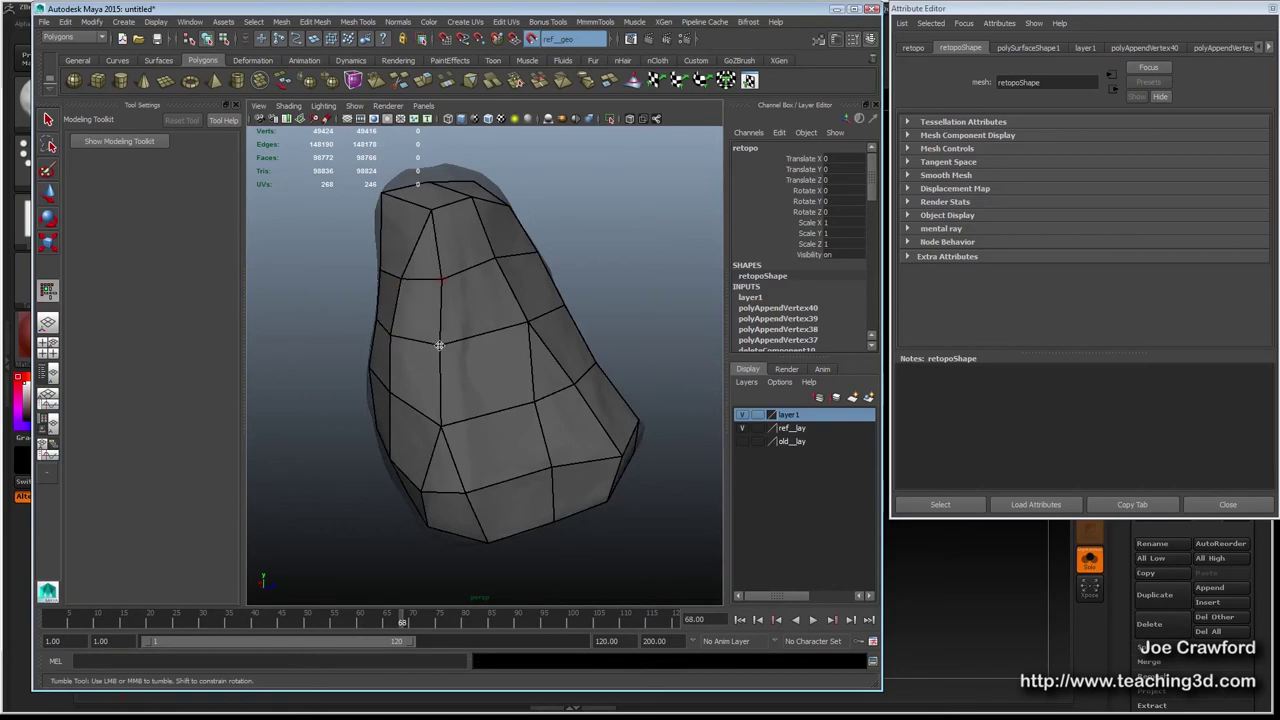
Examine the retopologized mesh from its sides, tip and base for uneven topology.
mouse_move(380, 359)
alt+mouse_down()
mouse_move(471, 280)
mouse_move(503, 354)
mouse_move(578, 350)
mouse_move(555, 313)
mouse_move(440, 289)
mouse_move(421, 343)
mouse_move(440, 422)
mouse_move(443, 371)
mouse_move(466, 337)
mouse_move(476, 375)
mouse_move(464, 361)
alt+mouse_up()
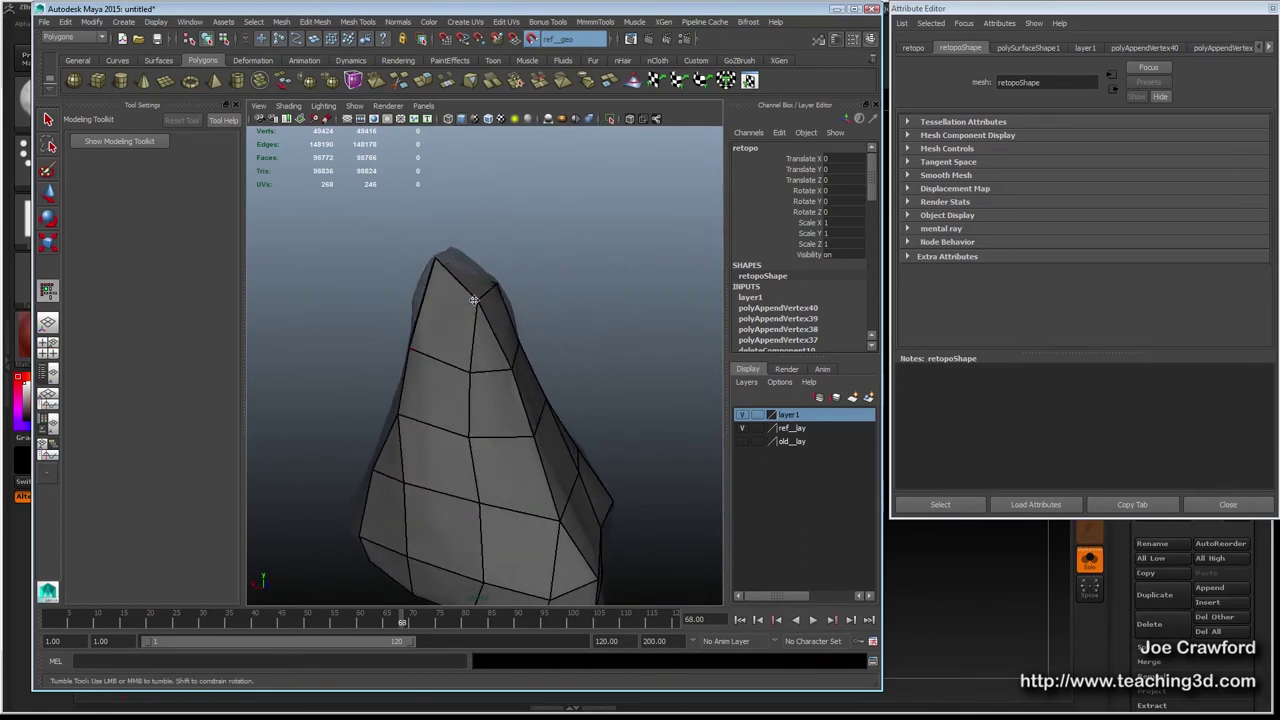
mouse_move(430, 331)
alt+mouse_down()
mouse_move(388, 391)
mouse_move(409, 363)
mouse_move(486, 340)
mouse_move(482, 325)
mouse_move(457, 354)
alt+mouse_up()
alt+drag(536, 423, 497, 337)
alt+middle_drag(503, 331, 500, 289)
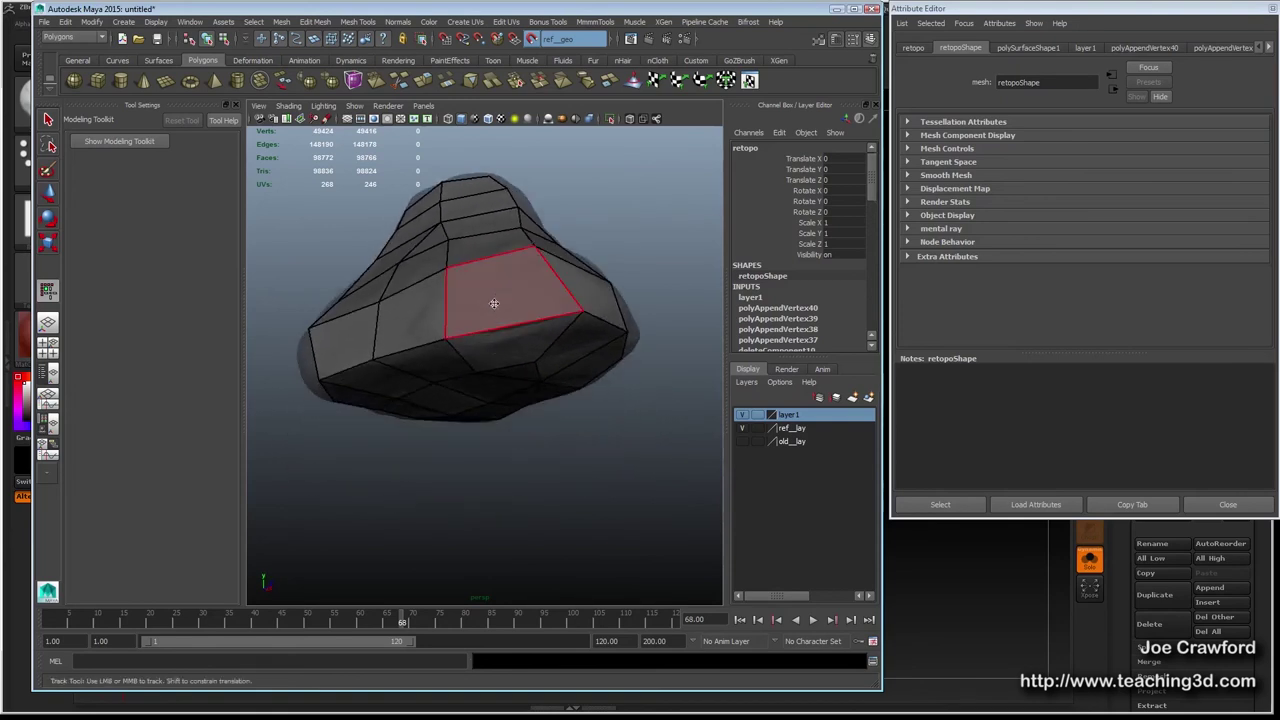
alt+drag(491, 281, 597, 332)
alt+middle_drag(520, 169, 463, 273)
alt+drag(462, 273, 423, 346)
alt+middle_drag(560, 452, 556, 329)
alt+drag(556, 329, 528, 344)
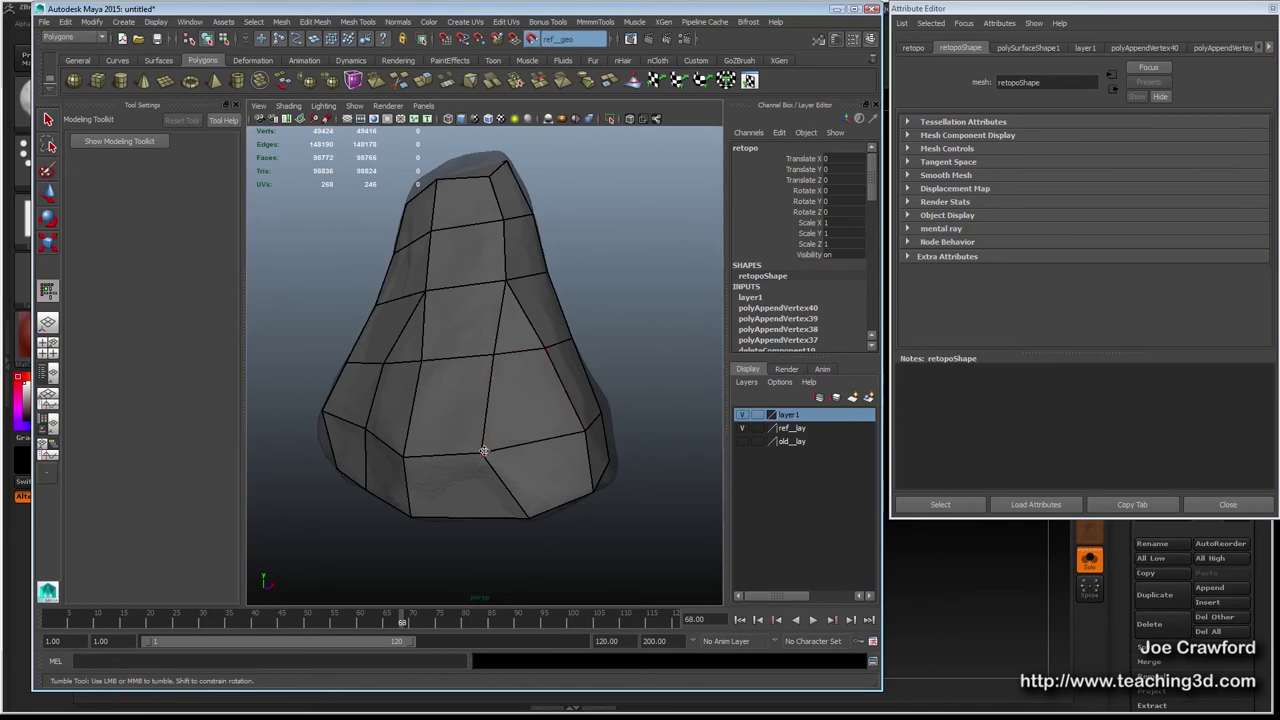
alt+drag(499, 446, 540, 392)
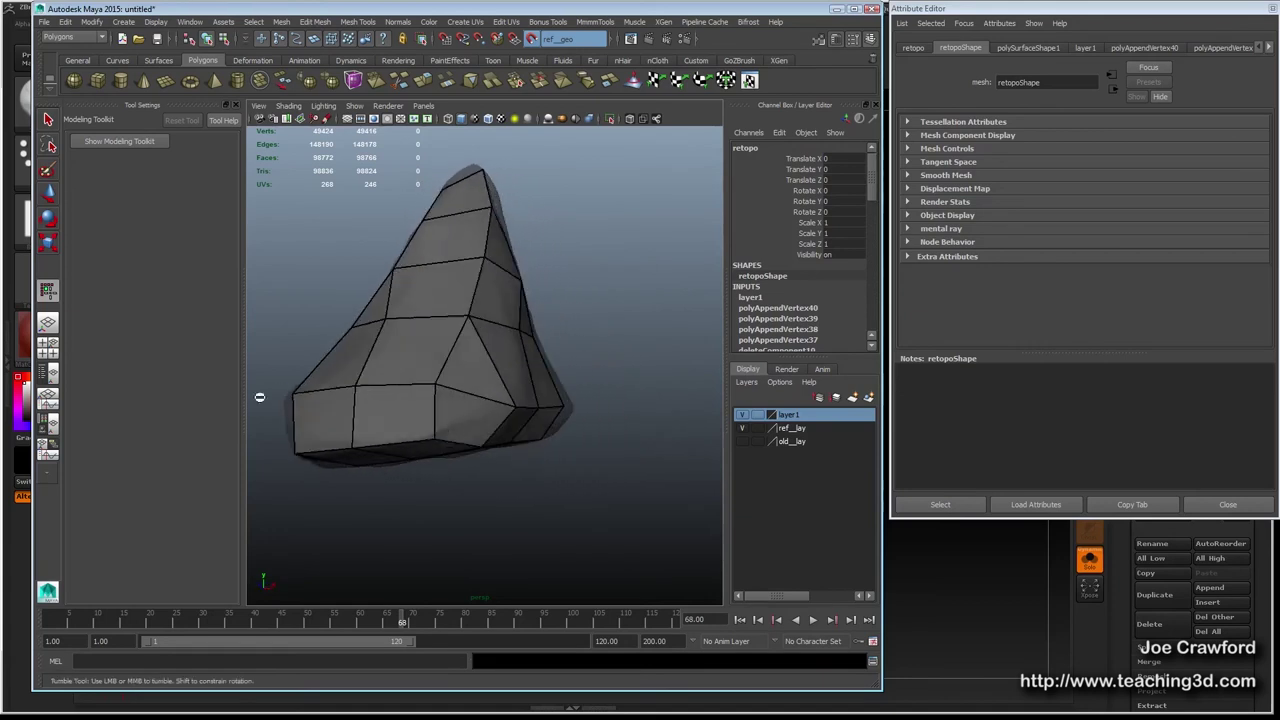
Toggle layer1's visibility to check the retopo mesh against the reference, and switch from Quad Draw to the Select Tool.
click(741, 416)
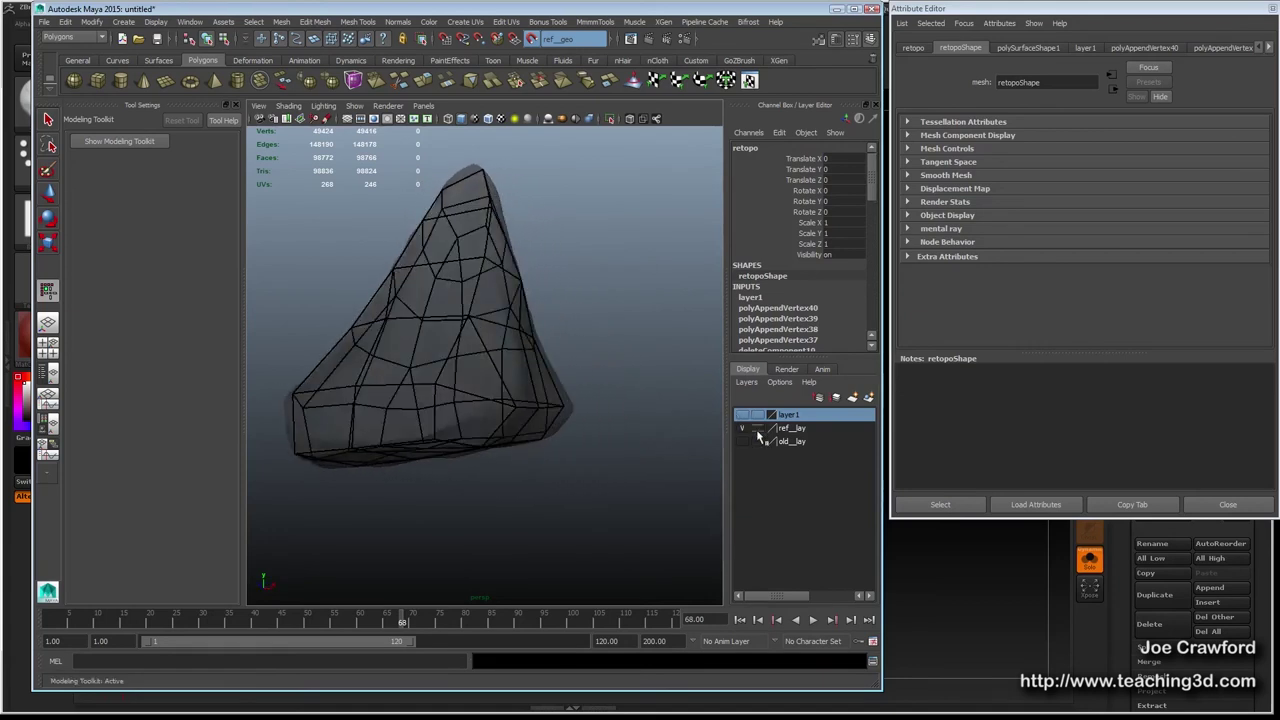
click(741, 416)
click(741, 416)
click(741, 416)
click(48, 120)
Compare the retopo mesh's silhouette with the reference from several angles by hiding and showing layer1.
alt+drag(380, 400, 679, 394)
click(741, 416)
alt+drag(470, 400, 720, 430)
click(741, 416)
click(741, 416)
click(741, 416)
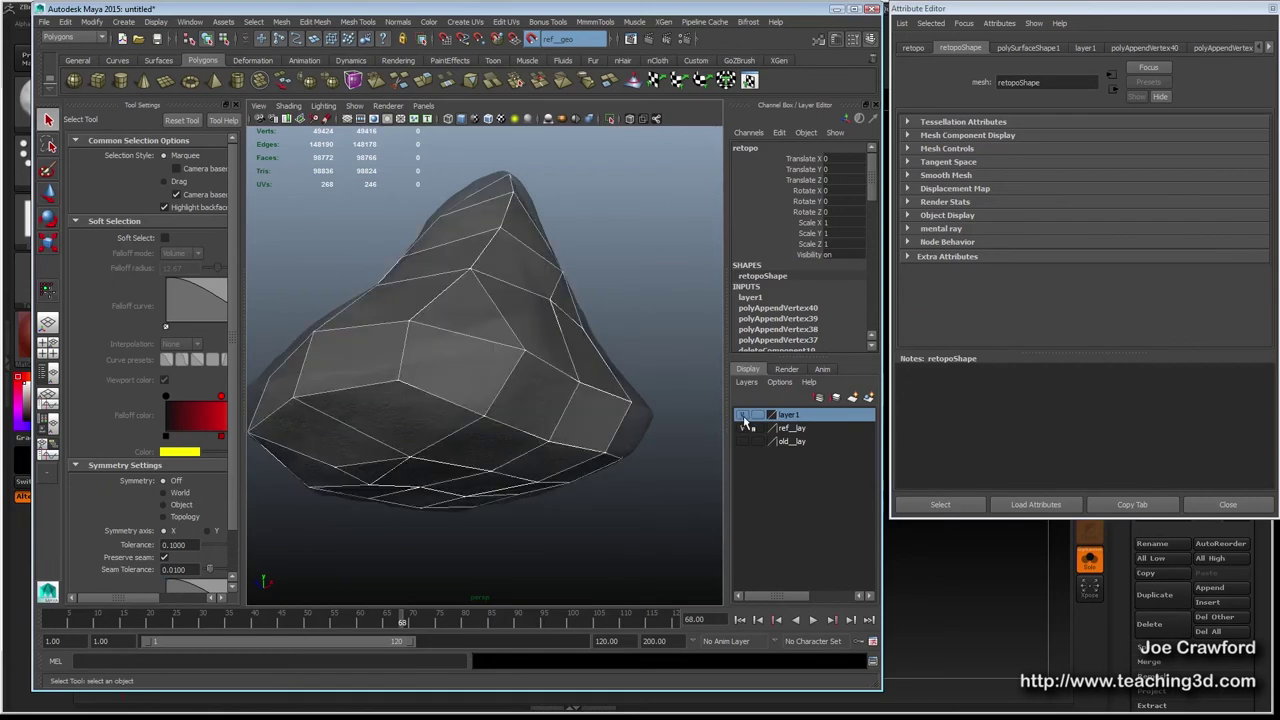
mouse_move(390, 395)
alt+mouse_down()
mouse_move(474, 391)
mouse_move(446, 403)
mouse_move(510, 406)
mouse_move(437, 449)
mouse_move(423, 363)
mouse_move(403, 375)
mouse_move(407, 388)
alt+mouse_up()
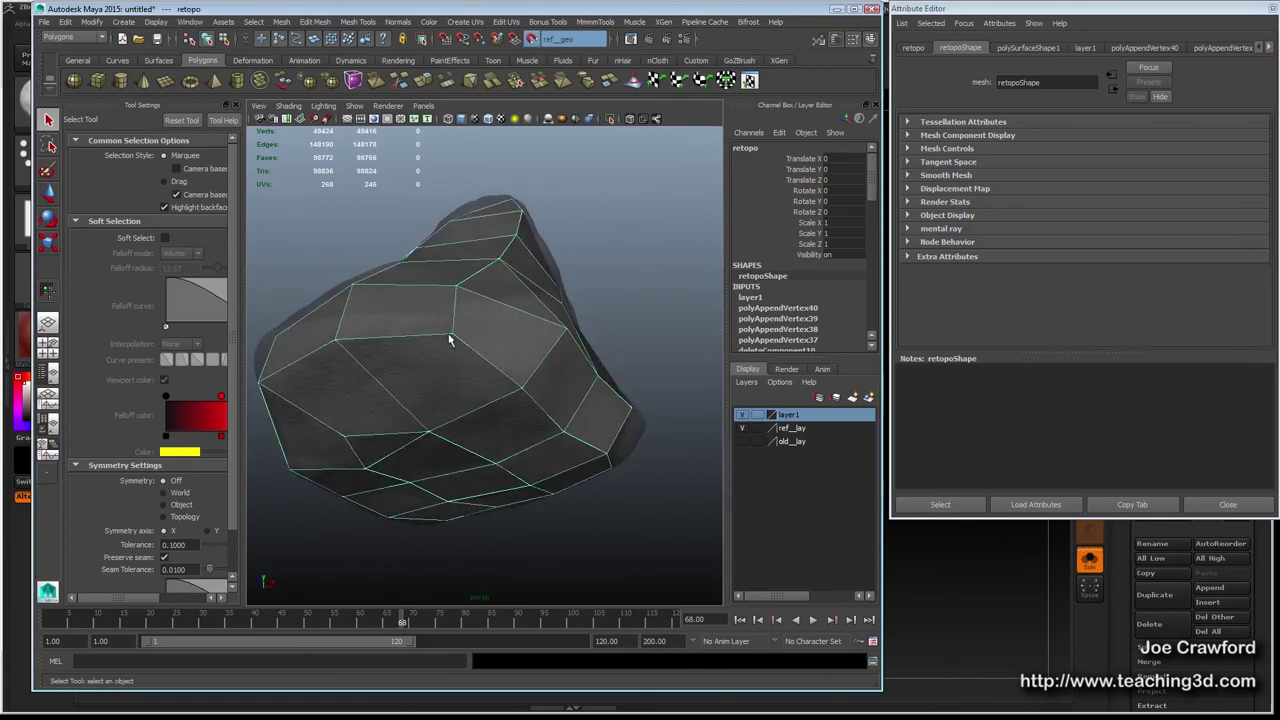
alt+drag(445, 352, 700, 405)
click(742, 415)
click(742, 415)
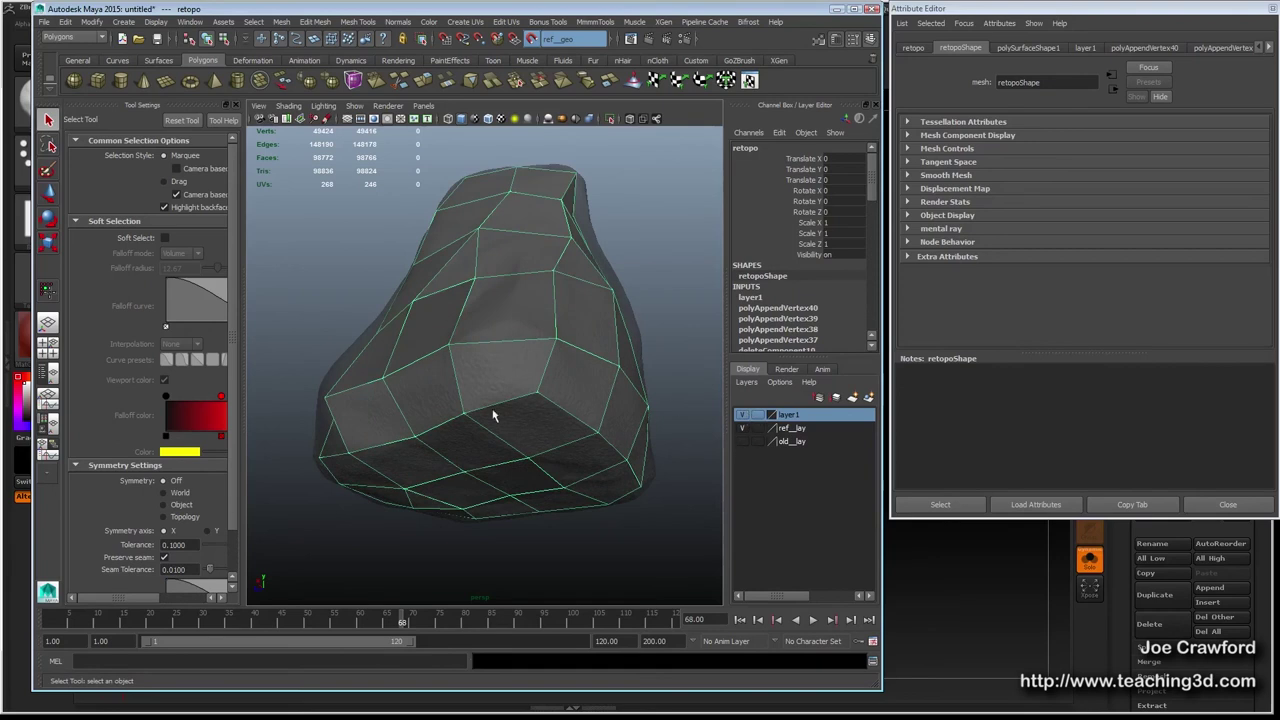
Reactivate the Quad Draw Tool to continue editing the retopo mesh.
click(360, 21)
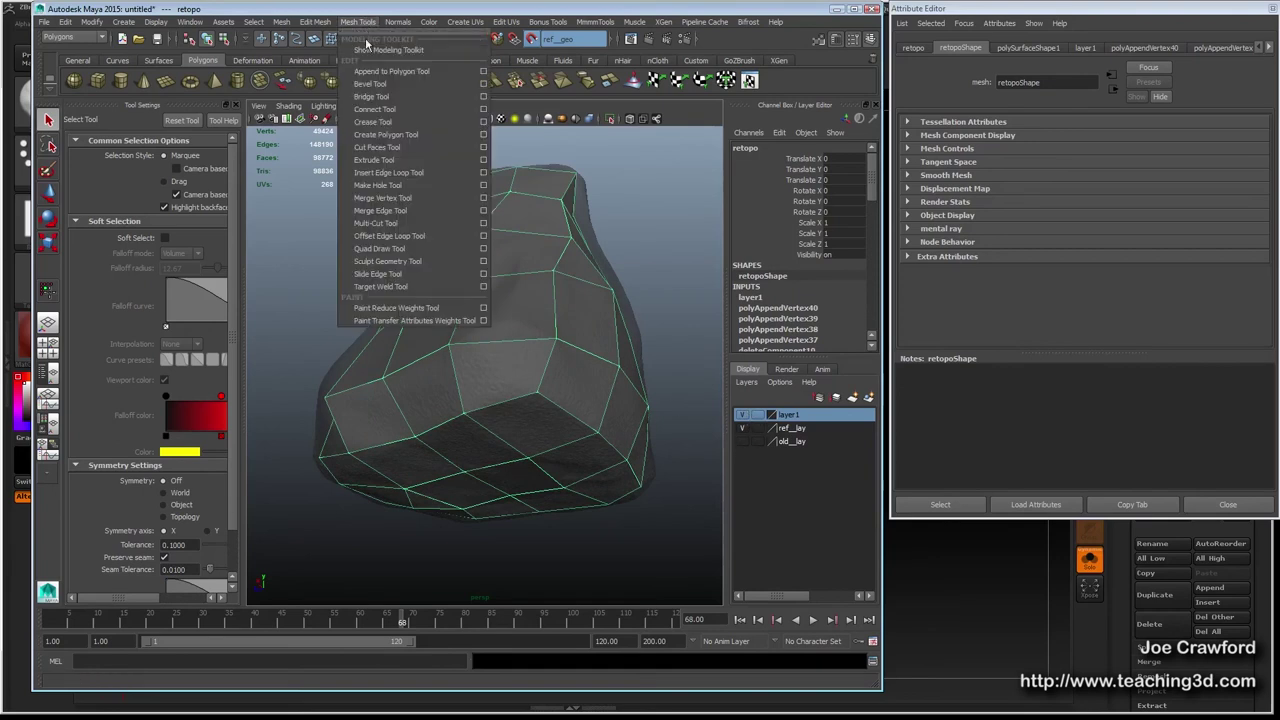
click(370, 248)
alt+drag(415, 425, 560, 449)
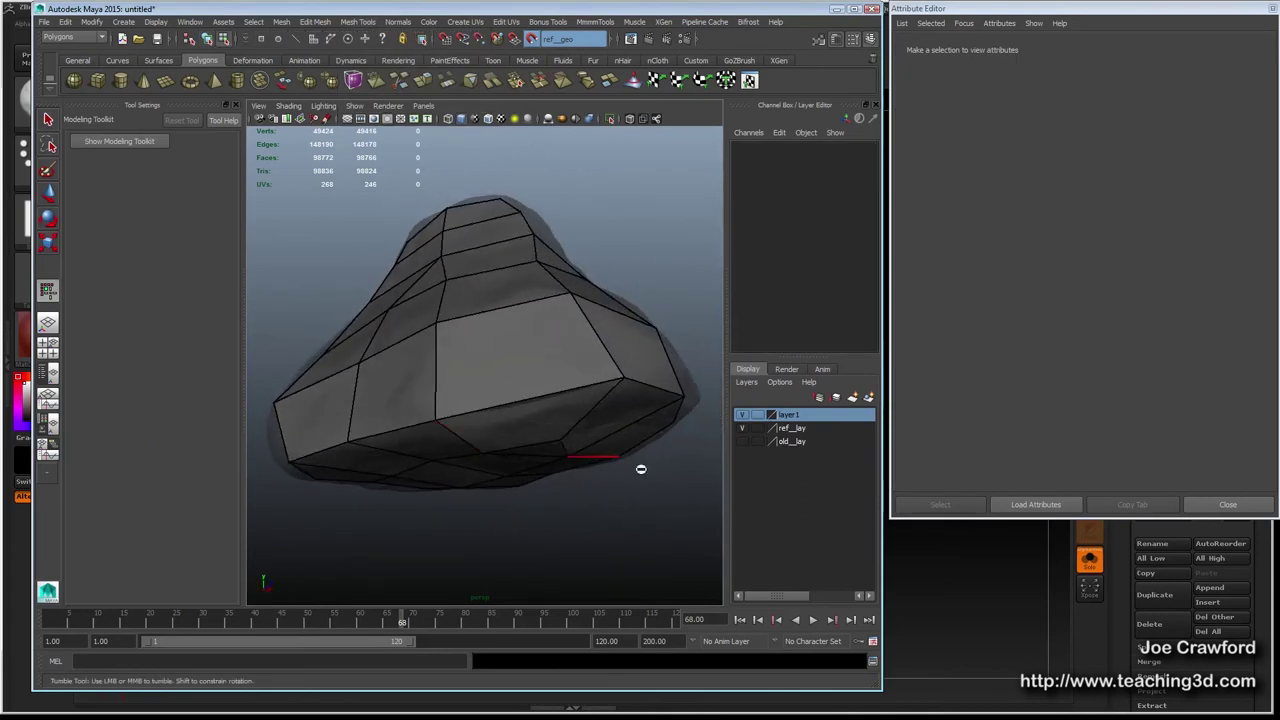
Examine the retopo mesh's base, sides and tip for triangles and uneven quads against the reference rock.
key(alt+v)
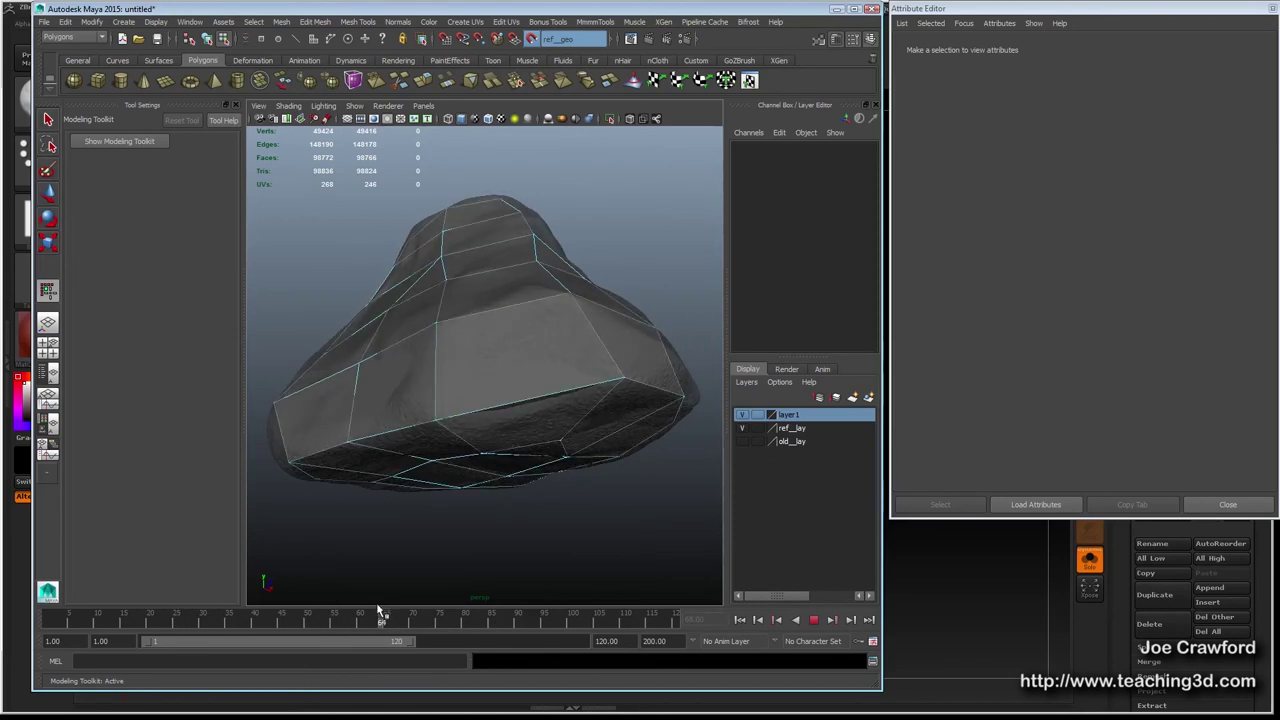
key(alt+v)
alt+drag(378, 421, 403, 485)
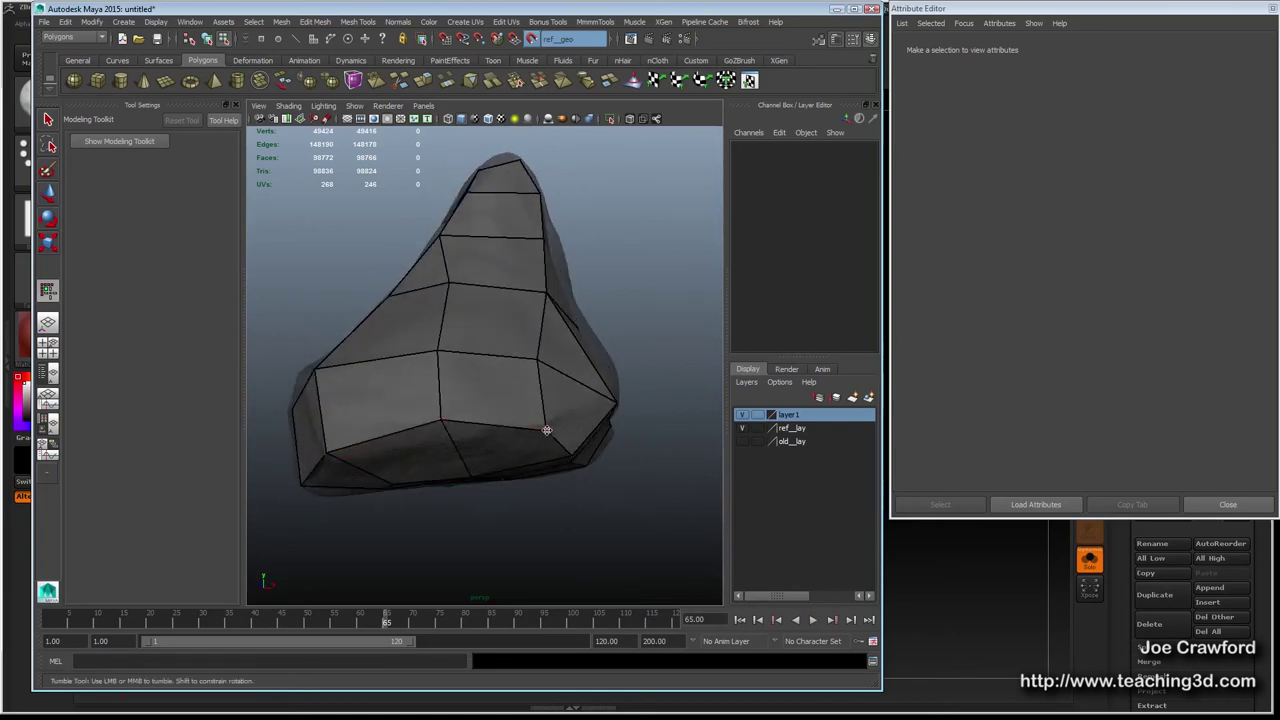
alt+drag(468, 460, 609, 433)
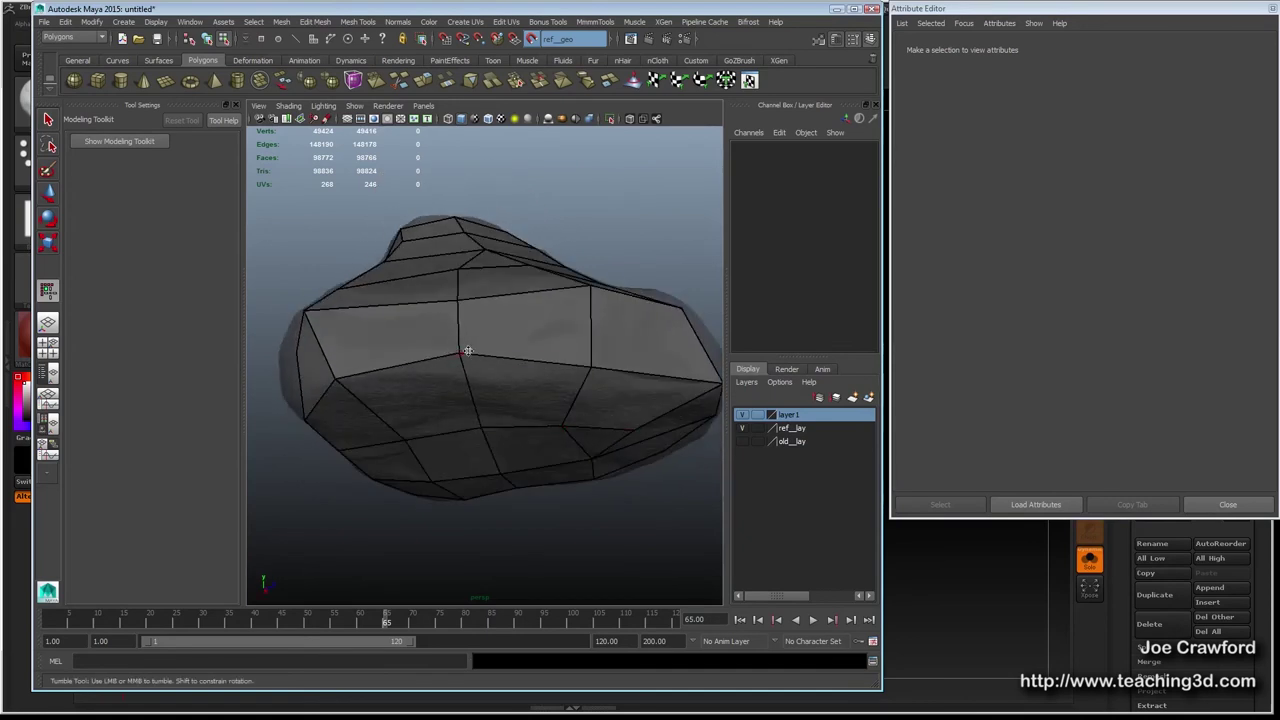
alt+drag(560, 363, 485, 398)
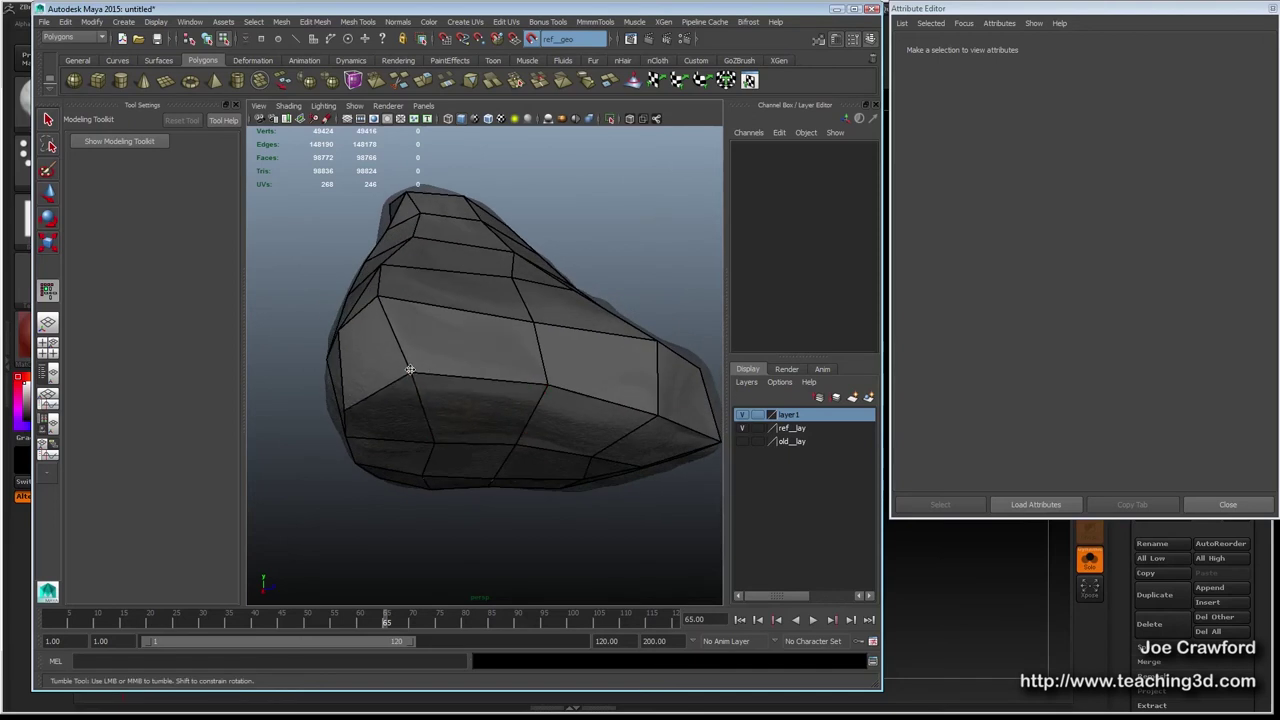
alt+drag(417, 432, 464, 372)
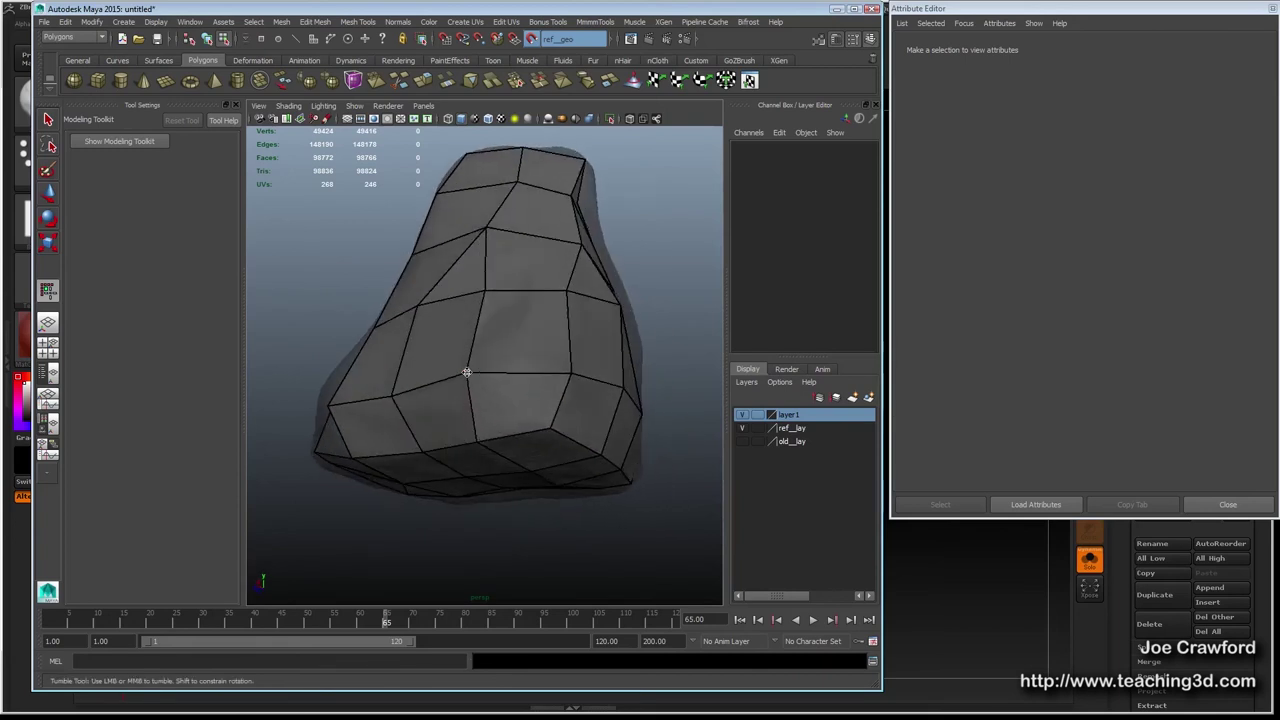
drag(570, 372, 473, 370)
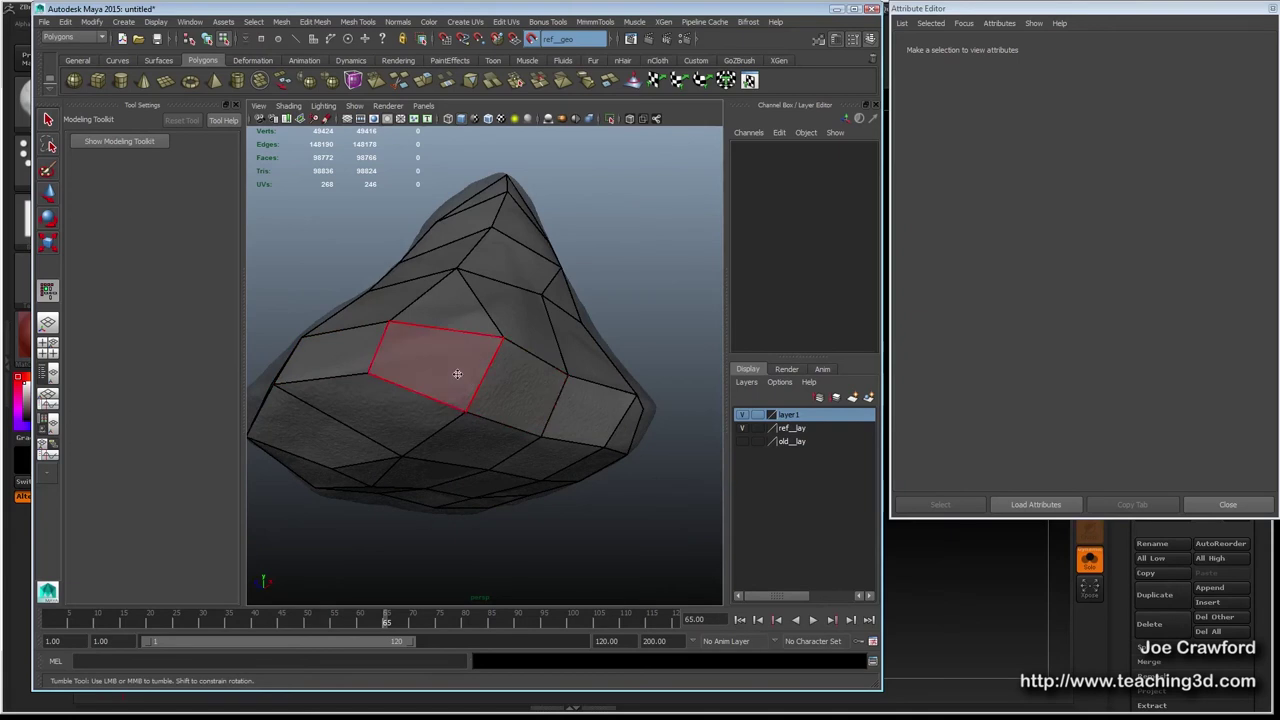
alt+drag(331, 423, 406, 369)
alt+drag(496, 268, 440, 278)
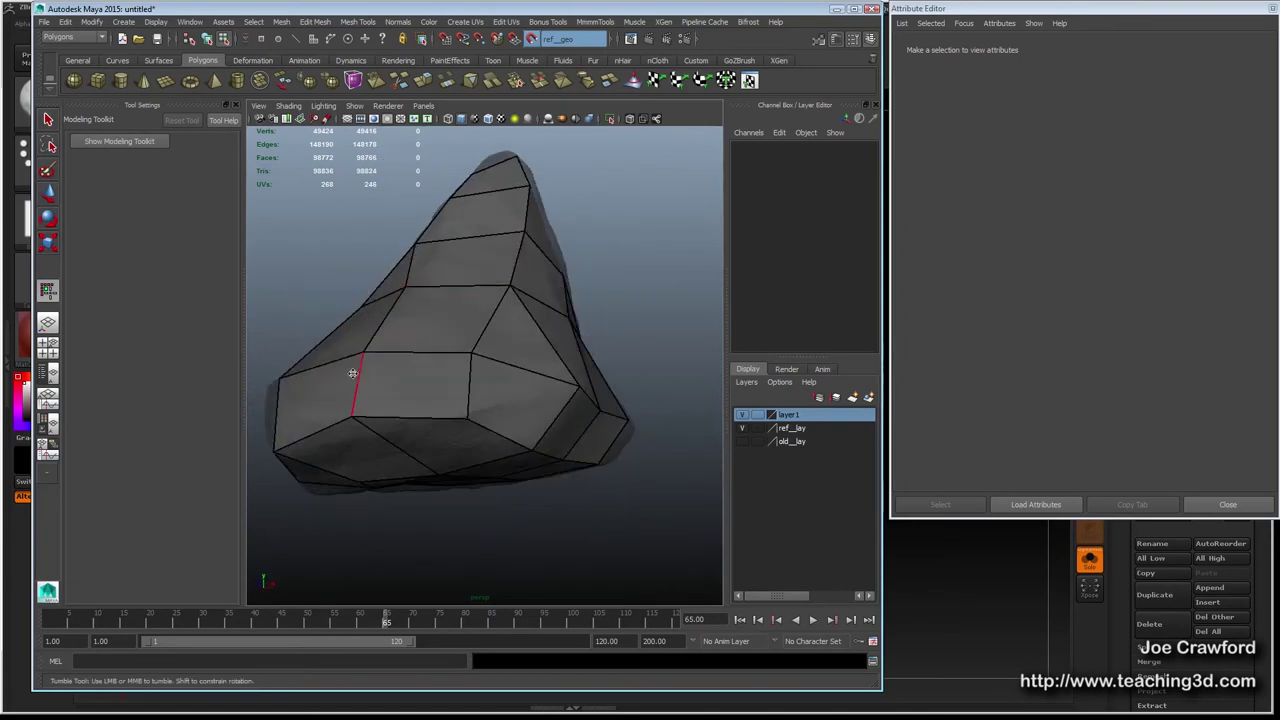
alt+drag(458, 367, 464, 286)
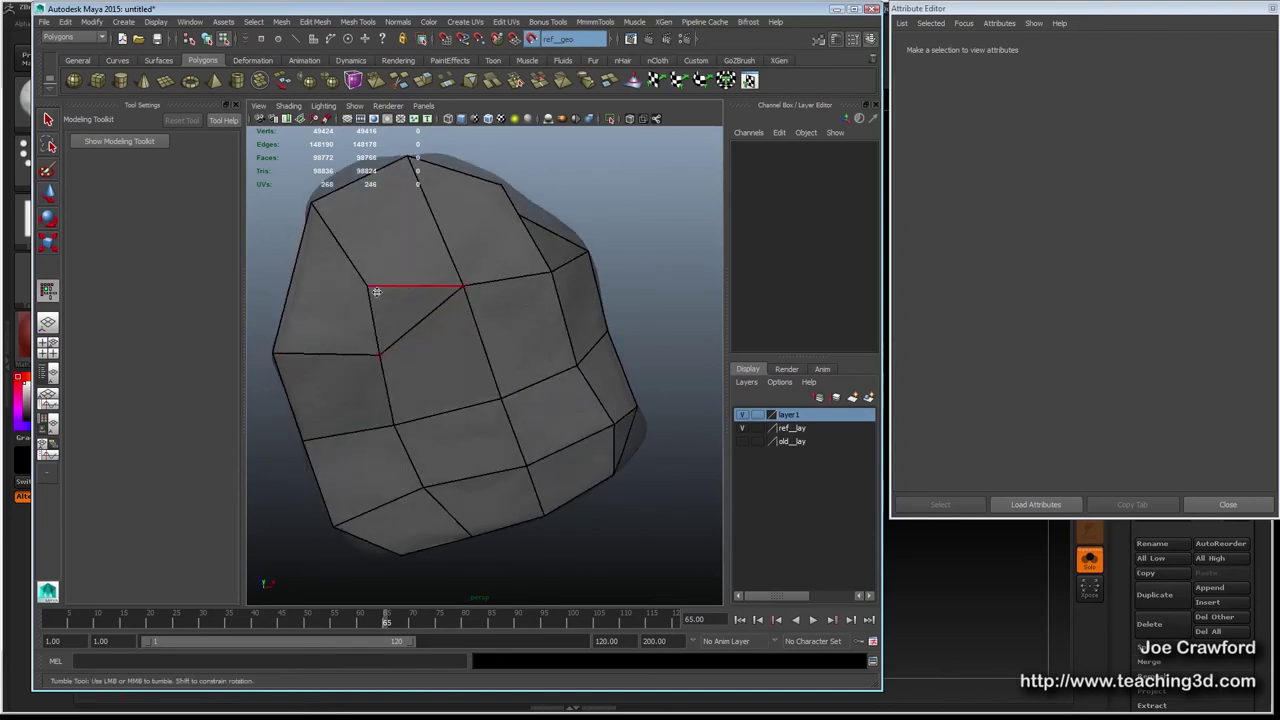
alt+drag(400, 286, 514, 343)
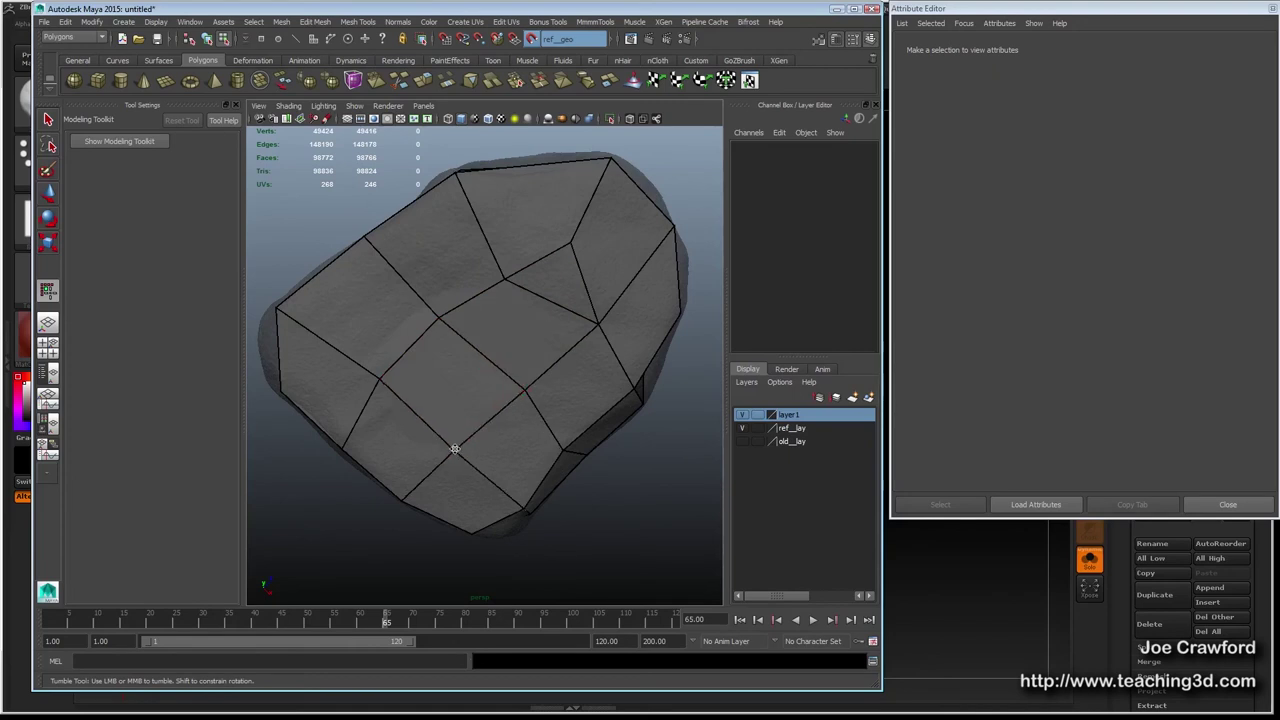
alt+drag(474, 257, 600, 377)
alt+right_drag(612, 378, 437, 355)
alt+drag(437, 355, 628, 339)
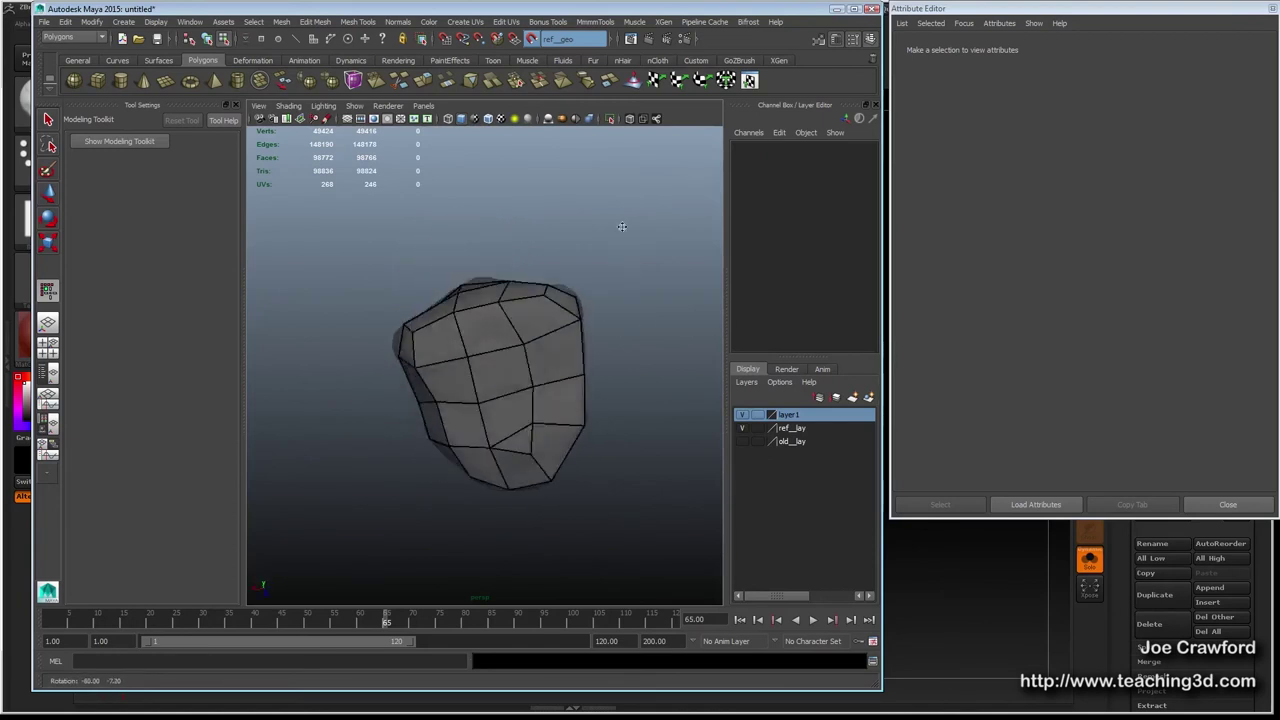
alt+drag(618, 330, 417, 366)
alt+drag(309, 344, 421, 260)
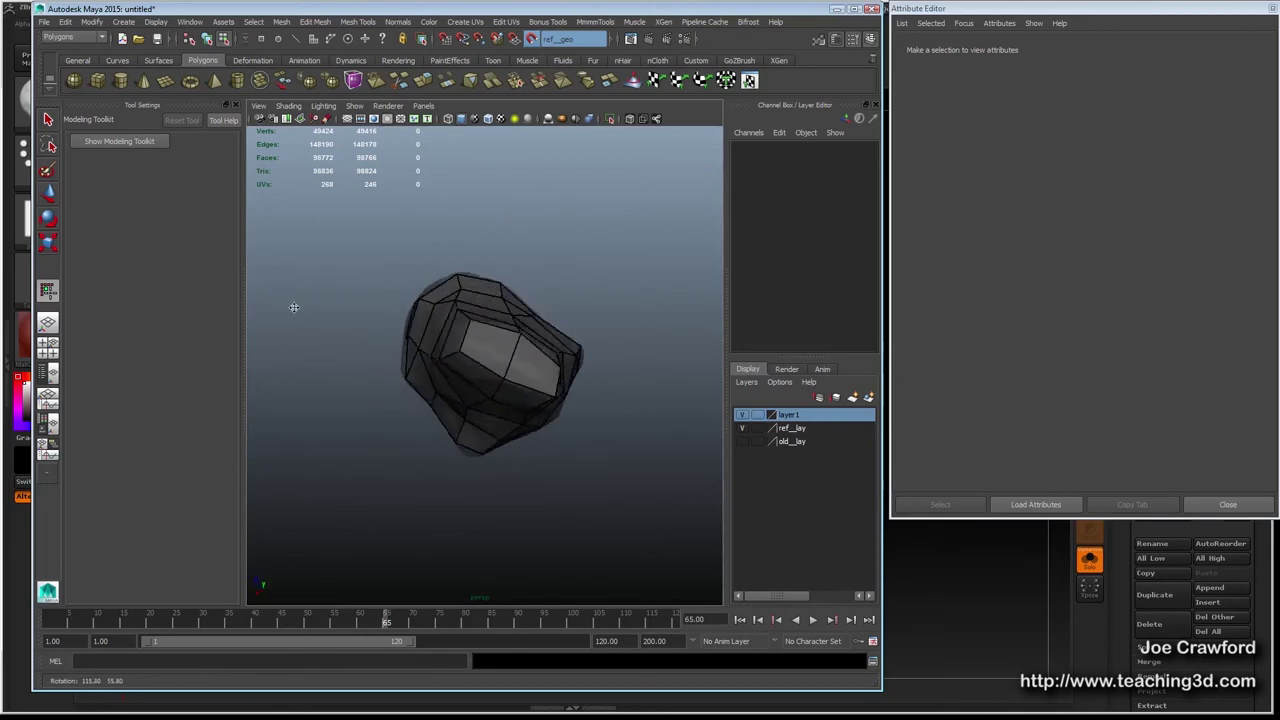
alt+drag(428, 340, 610, 346)
mouse_move(492, 285)
alt+mouse_down()
mouse_move(470, 290)
mouse_move(481, 278)
alt+mouse_up()
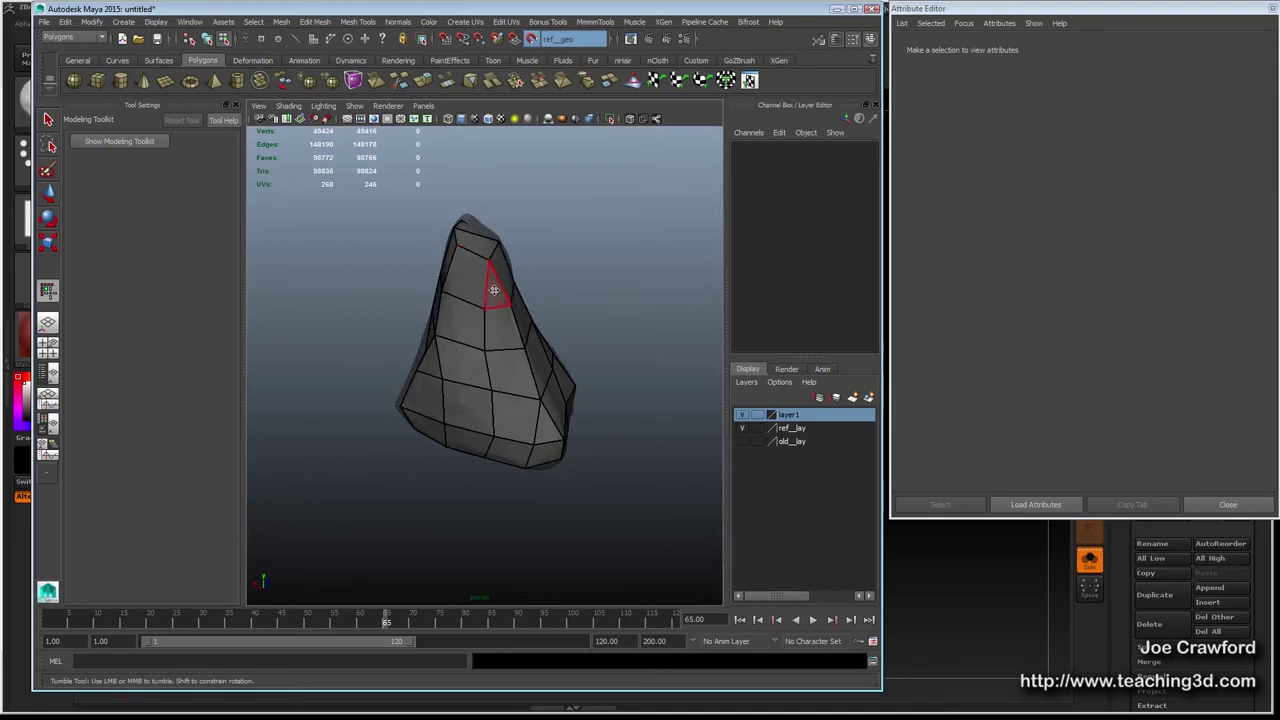
Delete the triangle below the tip and the uneven faces running down the rock's narrow side.
ctrl+shift+click(485, 287)
alt+drag(560, 301, 269, 289)
ctrl+shift+click(492, 263)
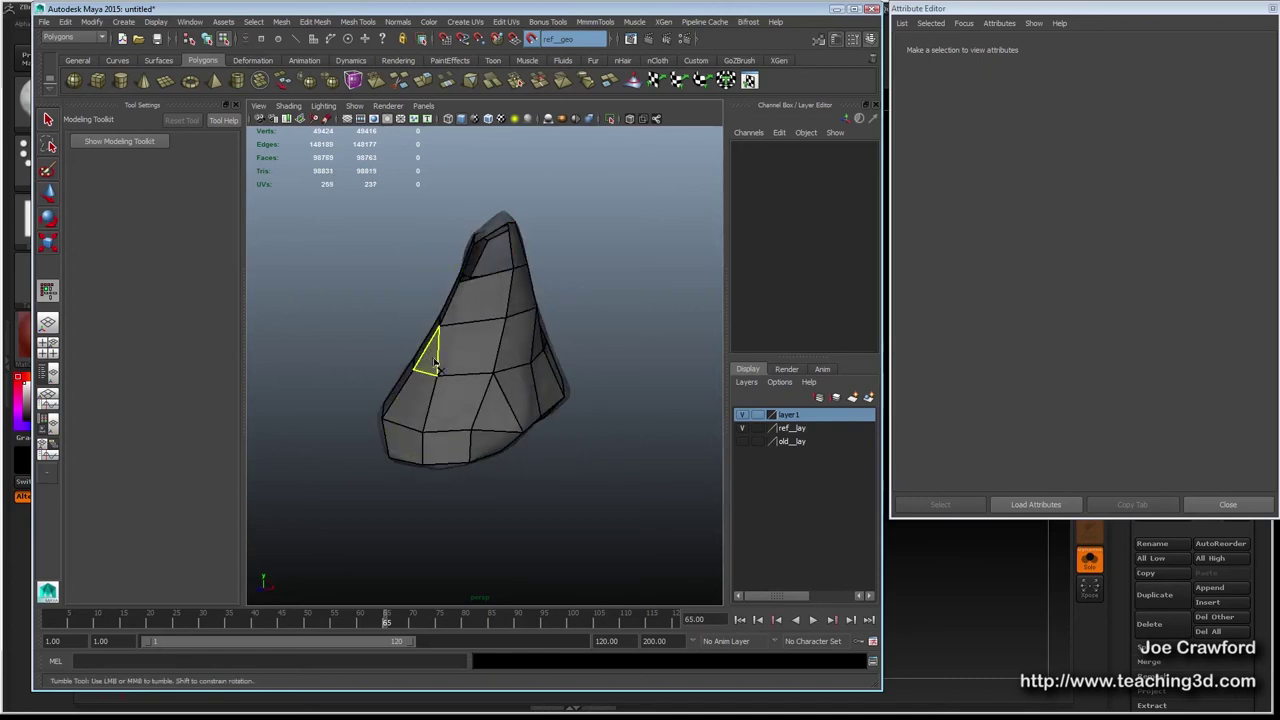
ctrl+shift+click(435, 365)
ctrl+shift+click(460, 354)
ctrl+shift+click(468, 297)
ctrl+shift+click(434, 385)
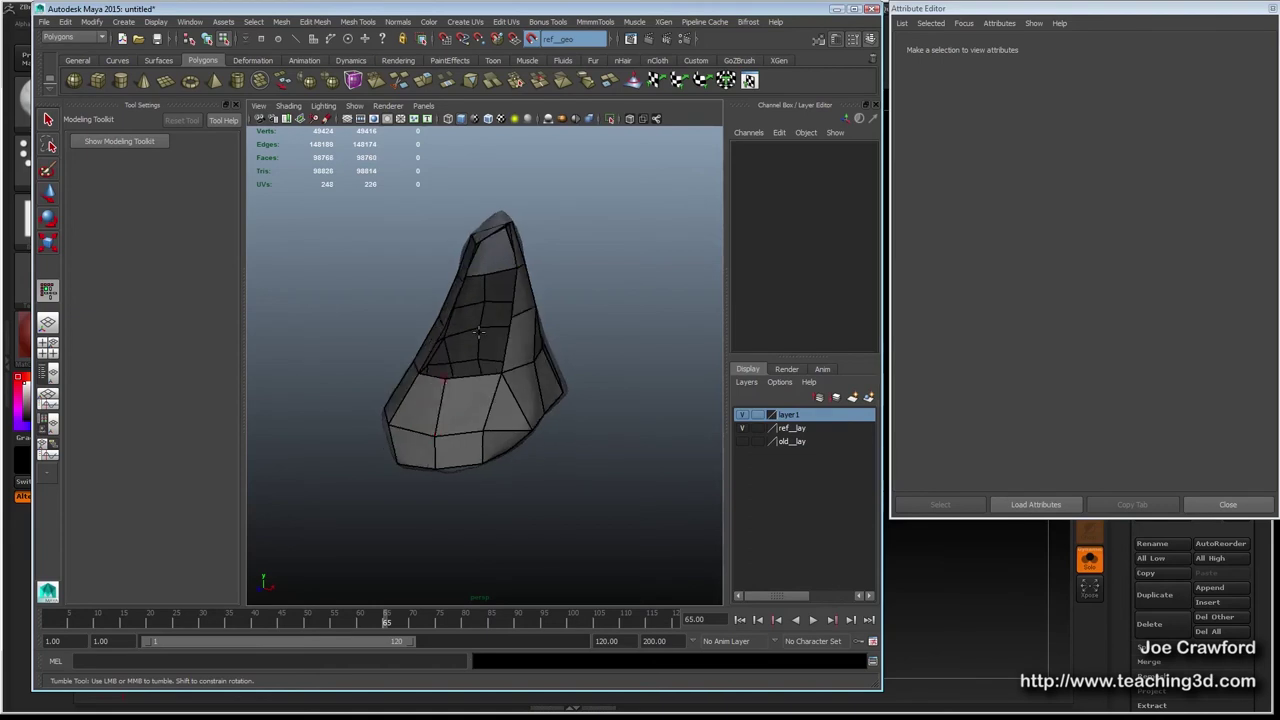
alt+drag(492, 278, 502, 400)
ctrl+shift+click(497, 305)
ctrl+shift+click(502, 268)
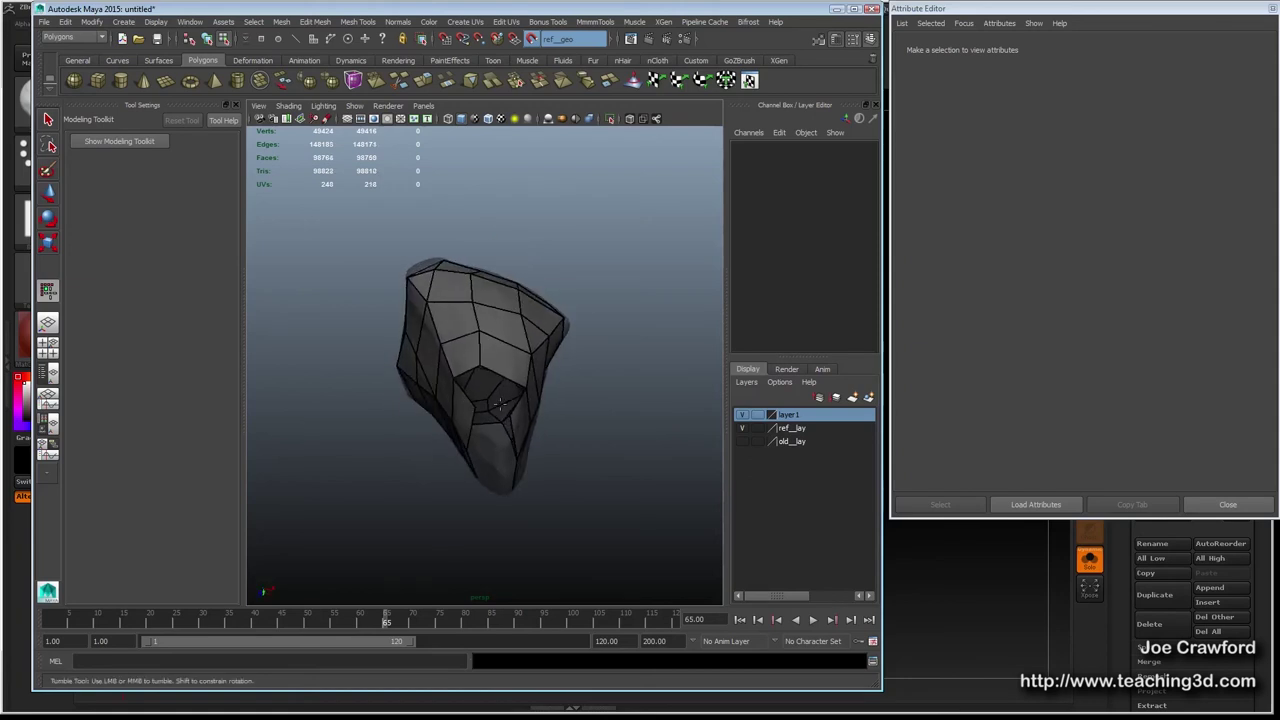
Place new points on the reference along the open narrow side and fill the gap with evenly sized quads.
alt+drag(484, 461, 497, 298)
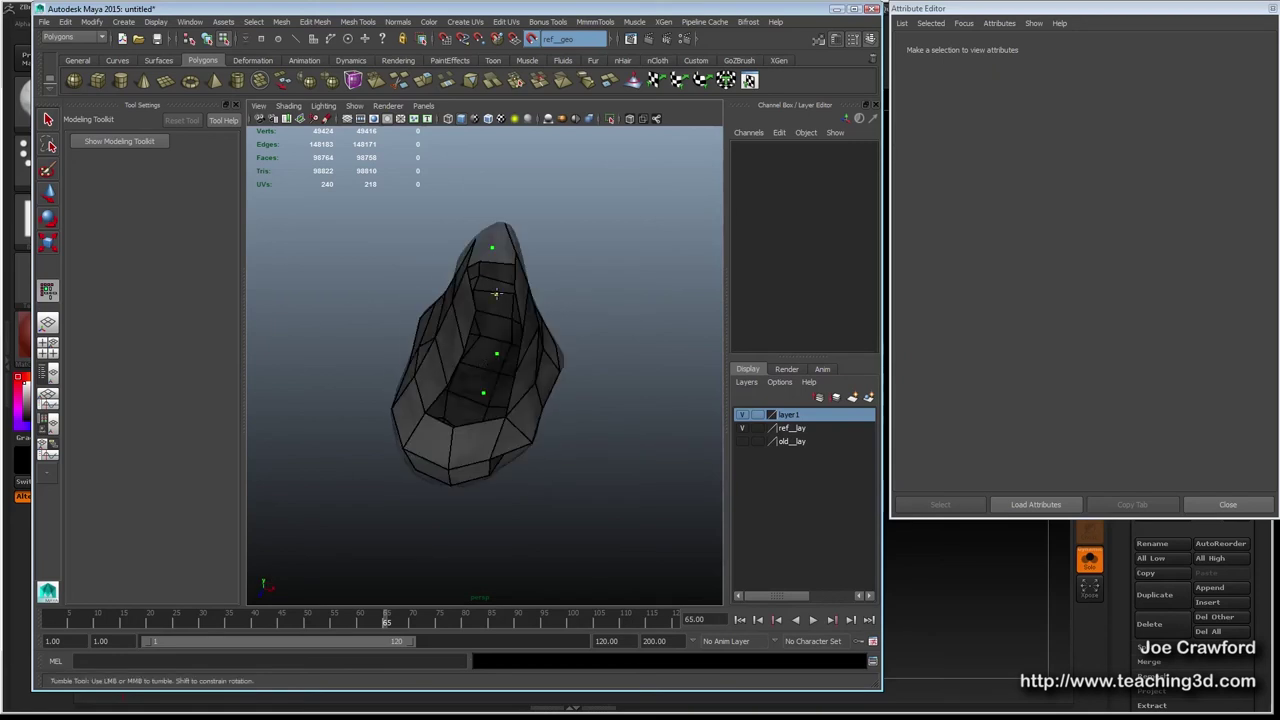
alt+drag(415, 340, 463, 300)
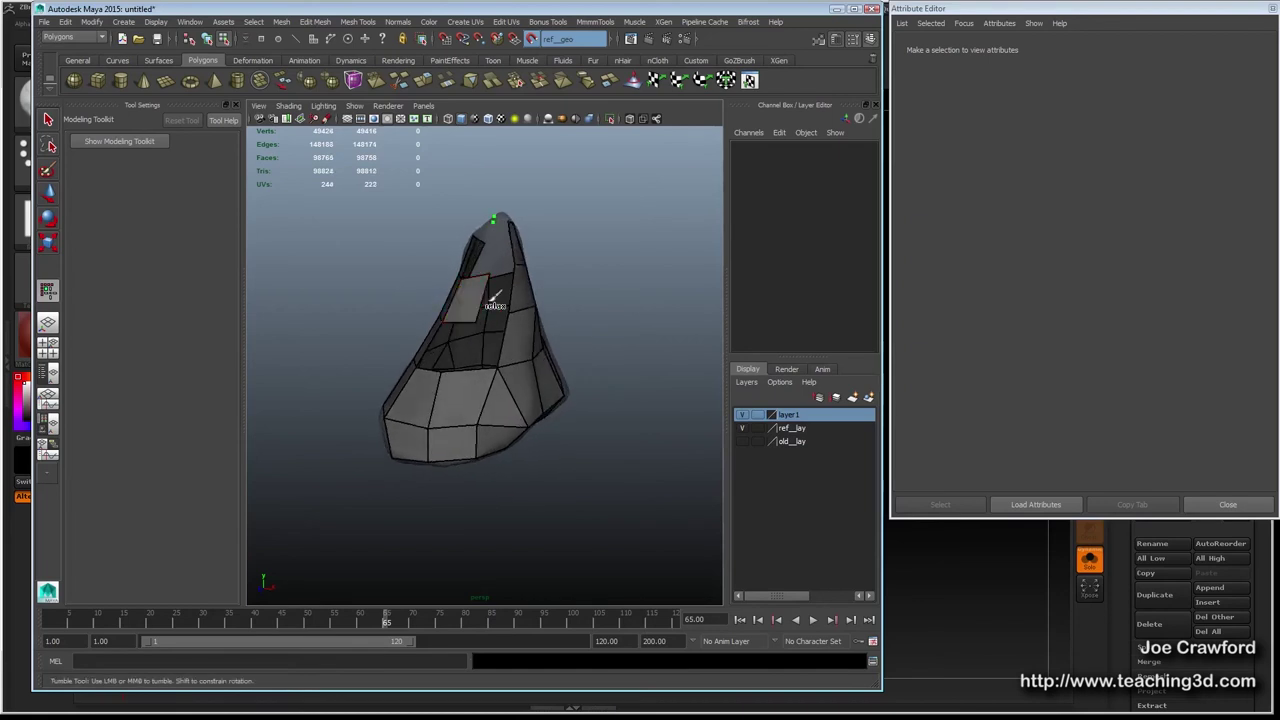
shift+click(493, 294)
alt+drag(445, 288, 470, 296)
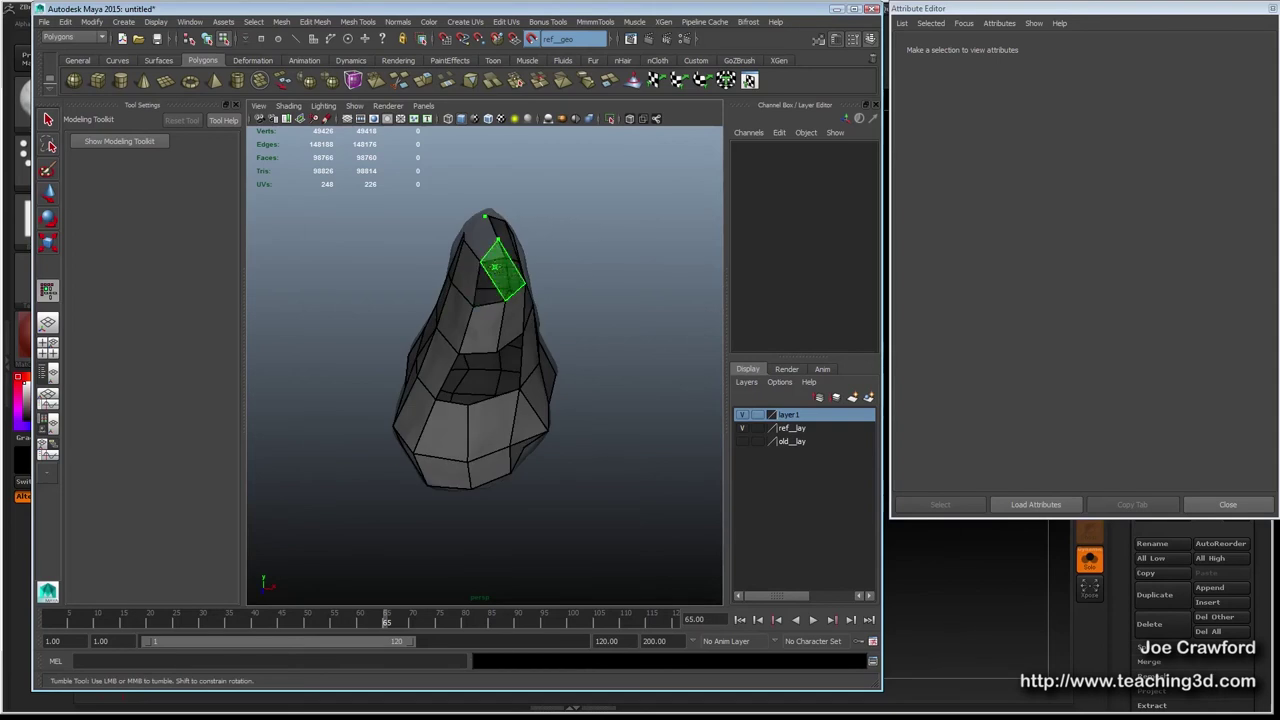
alt+drag(471, 286, 451, 337)
shift+click(483, 277)
click(487, 346)
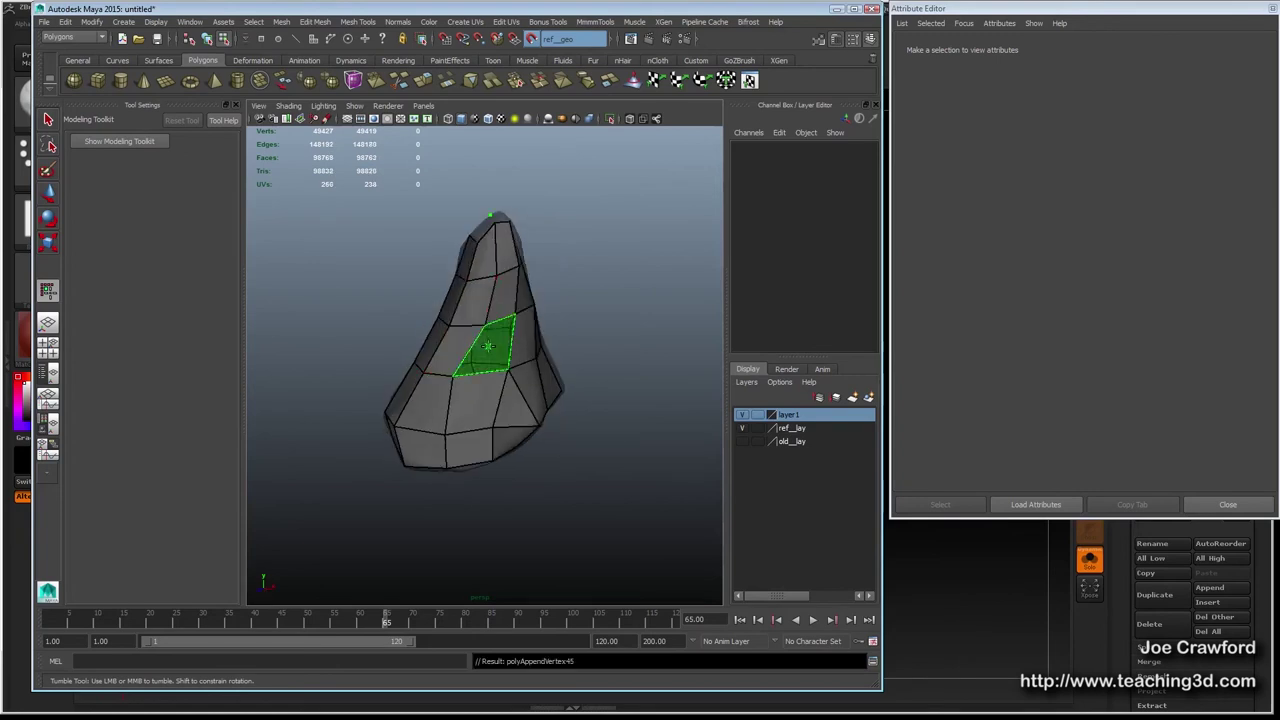
Complete the narrow side up to the tip and place points across the tip's opening to start capping it with quads.
alt+drag(515, 288, 470, 373)
mouse_move(472, 234)
alt+mouse_down()
mouse_move(585, 224)
mouse_move(600, 237)
mouse_move(467, 242)
alt+mouse_up()
alt+drag(390, 277, 575, 265)
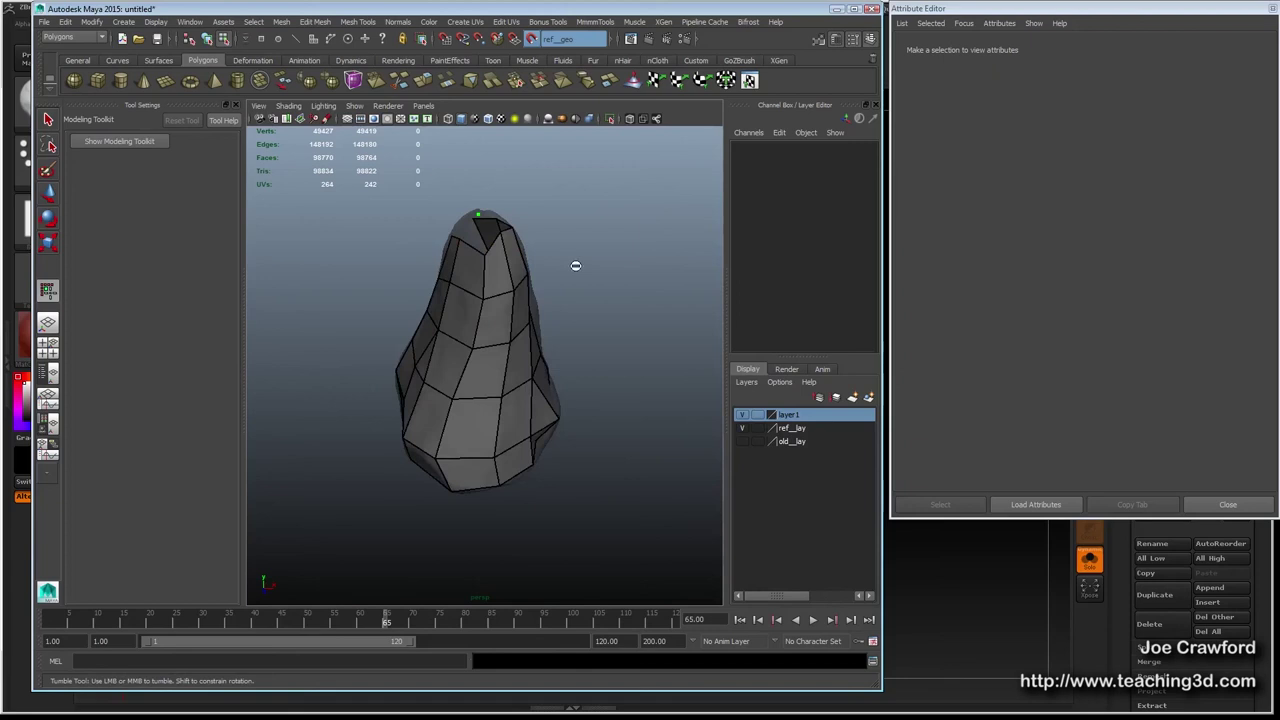
click(504, 281)
alt+drag(473, 254, 520, 302)
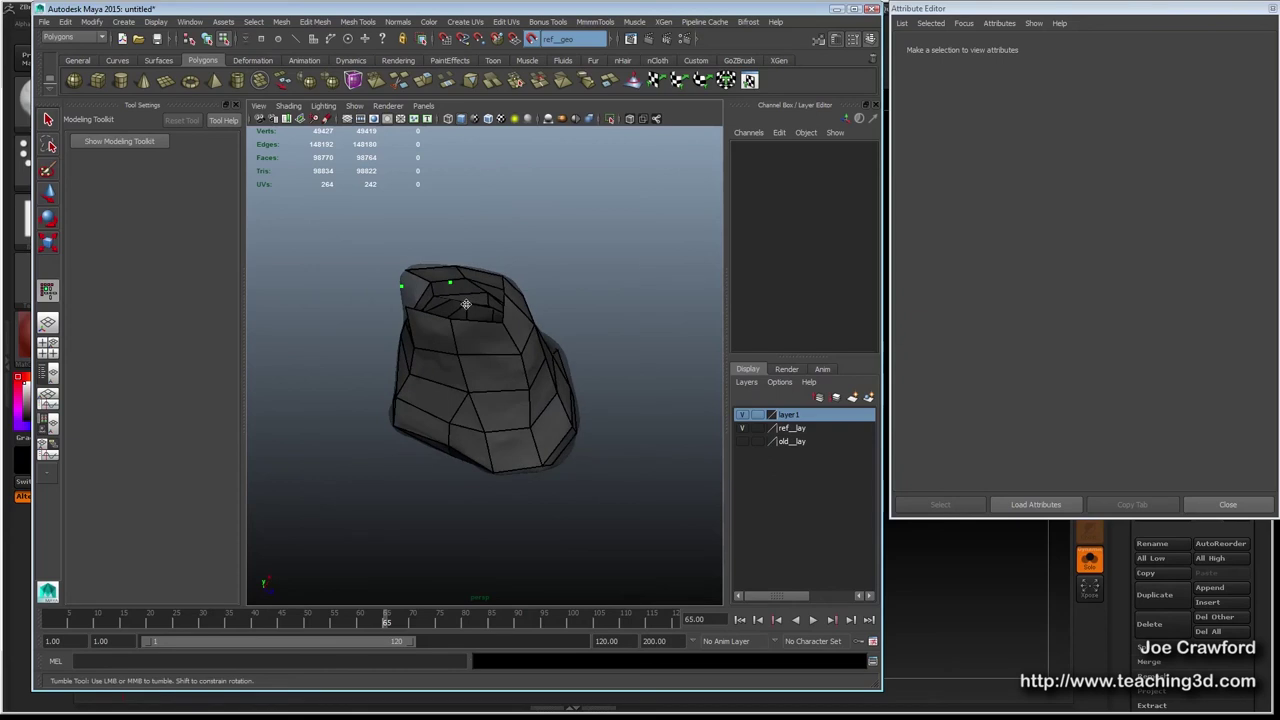
alt+drag(462, 299, 386, 276)
alt+drag(500, 271, 417, 339)
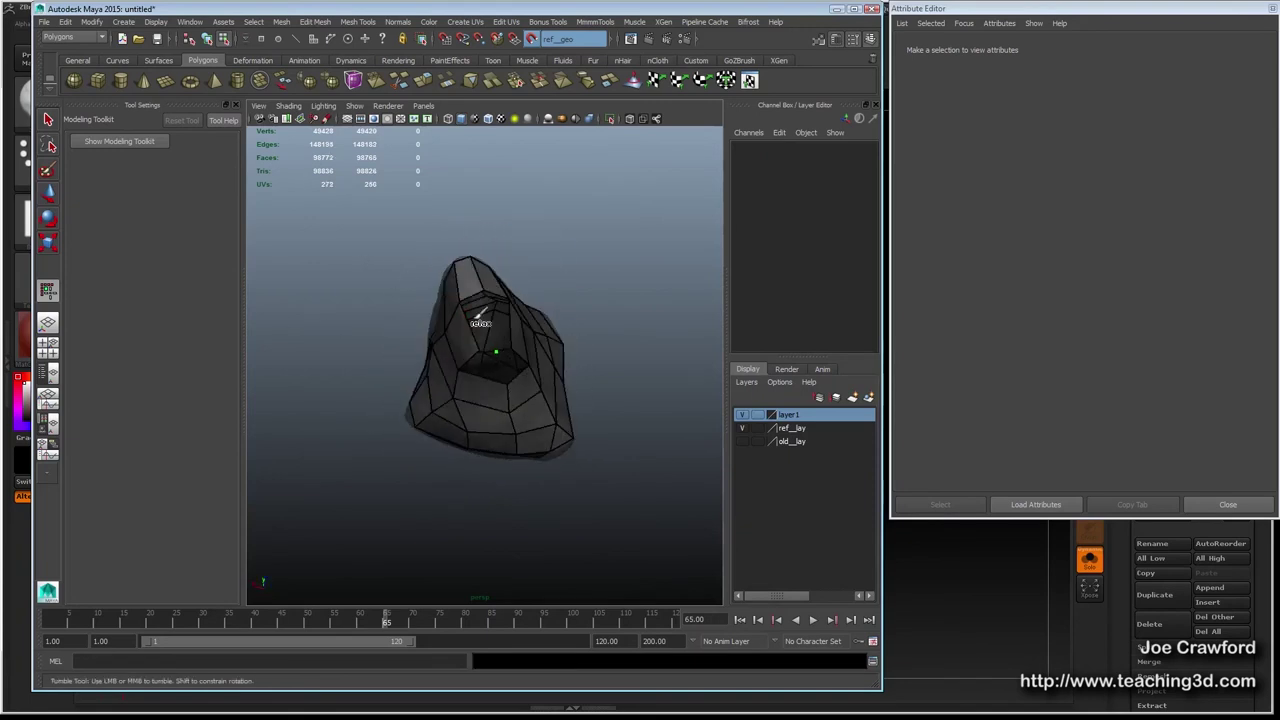
Fill the remaining holes just below the rock's tip with quads.
shift+click(478, 322)
shift+click(502, 323)
mouse_move(478, 384)
alt+mouse_down()
mouse_move(446, 378)
mouse_move(457, 328)
alt+mouse_up()
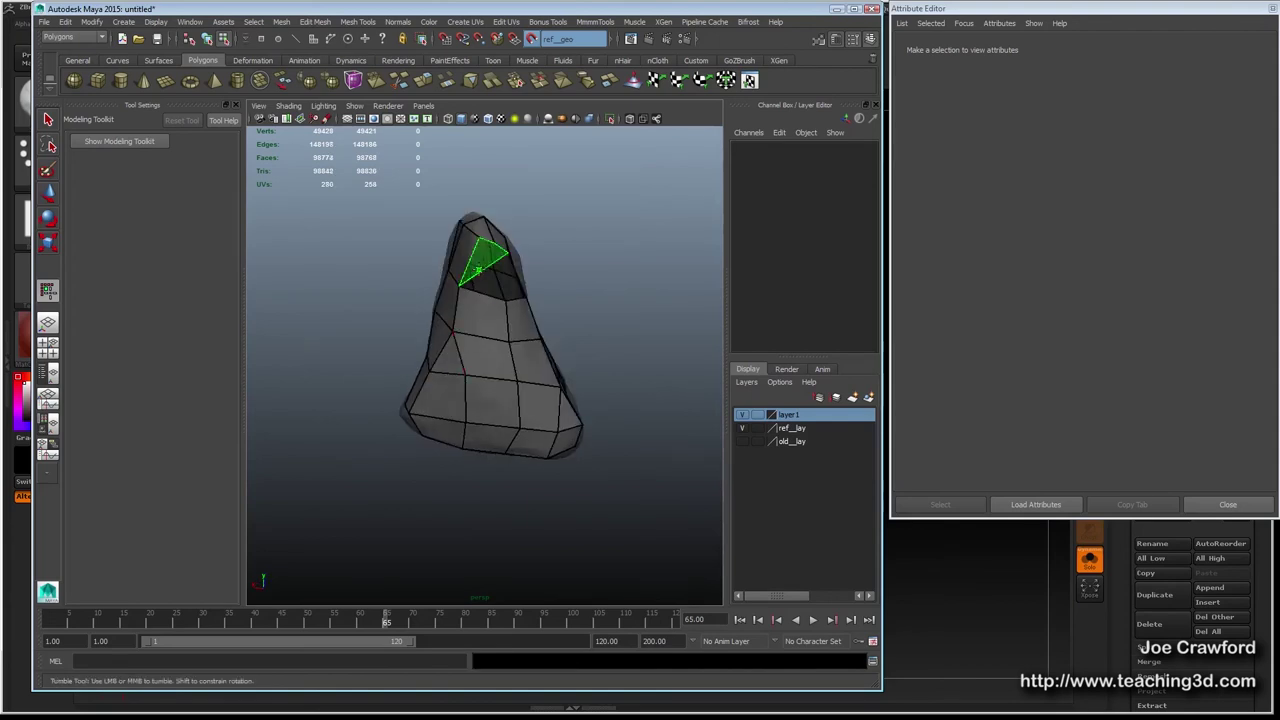
alt+drag(483, 268, 455, 283)
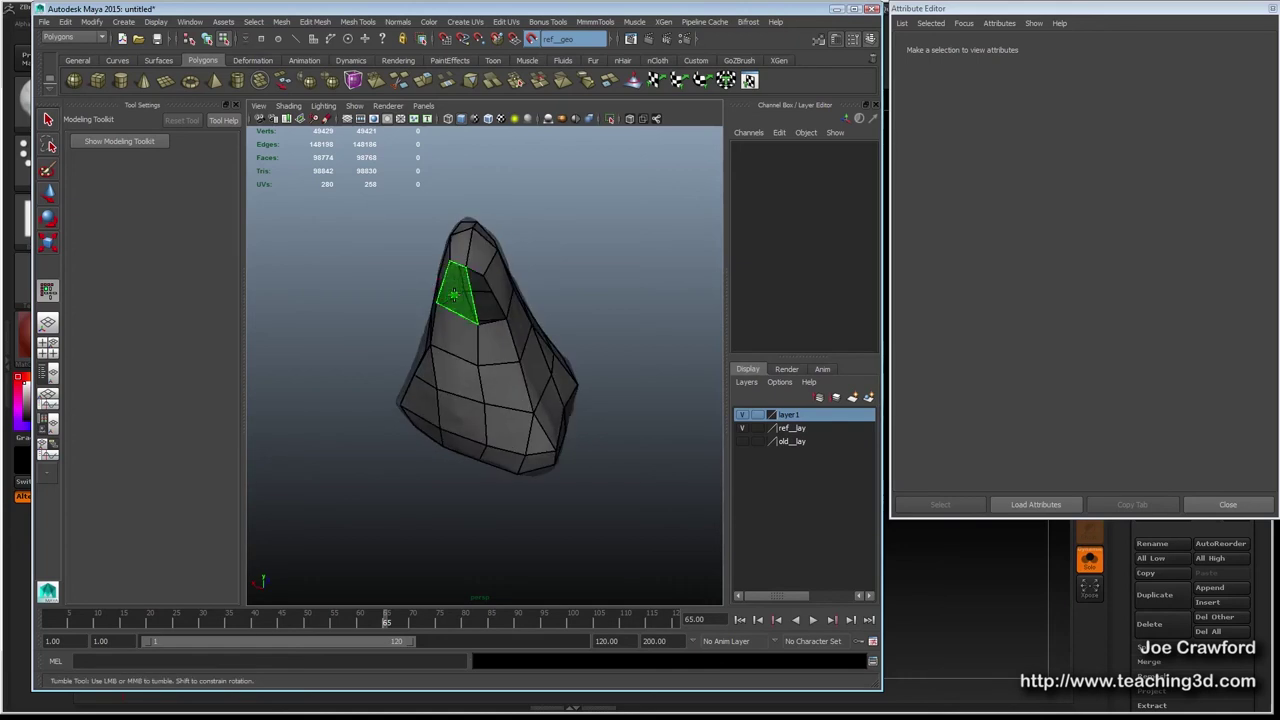
shift+click(453, 293)
alt+drag(491, 286, 508, 246)
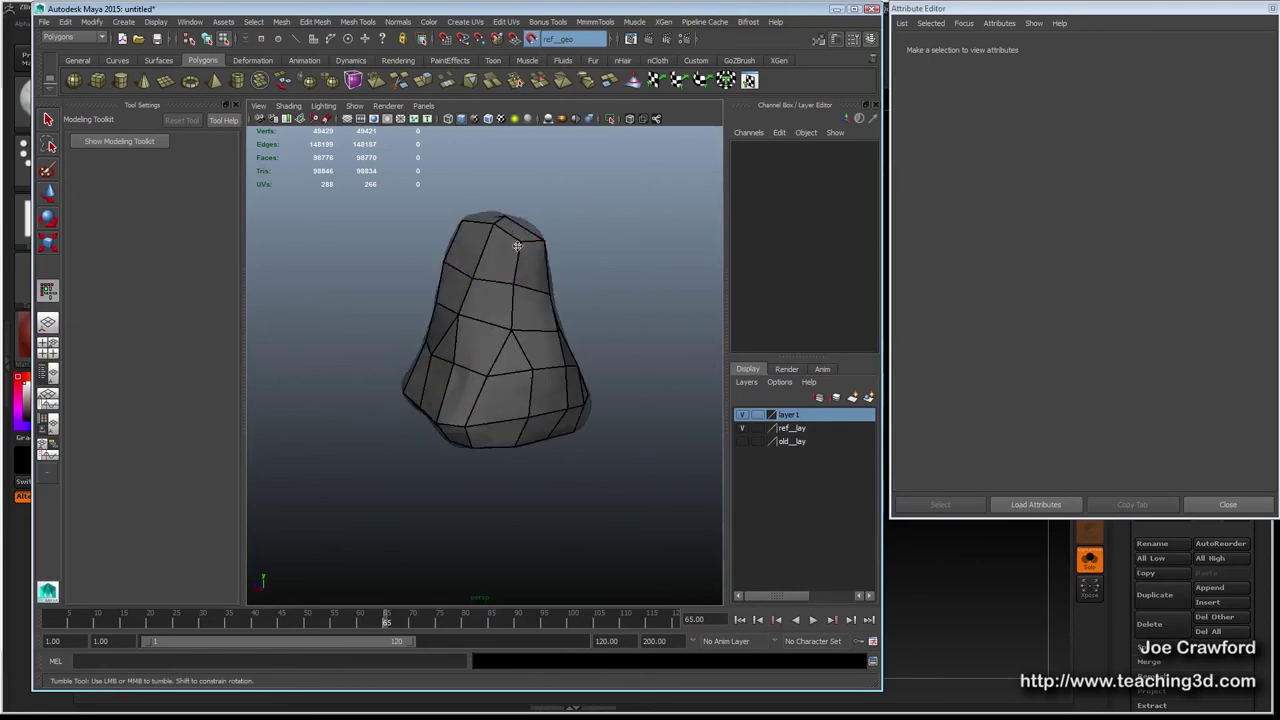
Delete one face on the side below the tip and place a new point on the reference near the tip's edge.
alt+drag(507, 328, 490, 300)
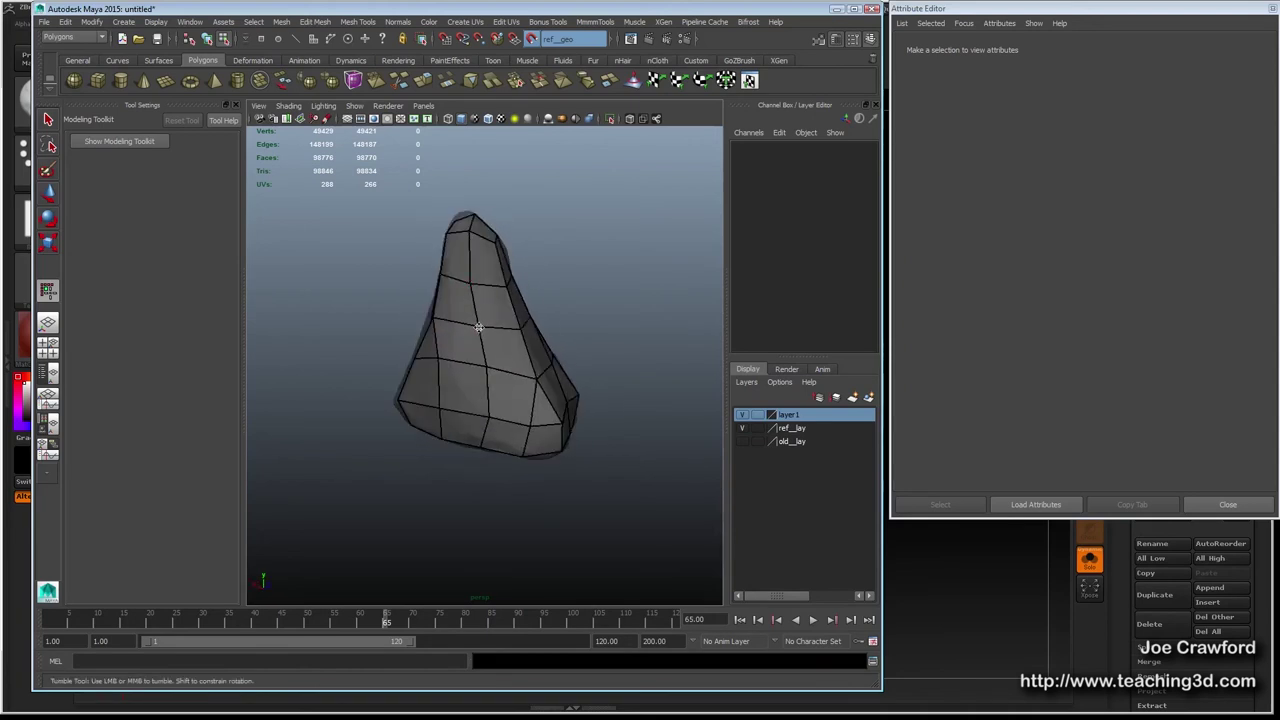
alt+drag(489, 418, 391, 371)
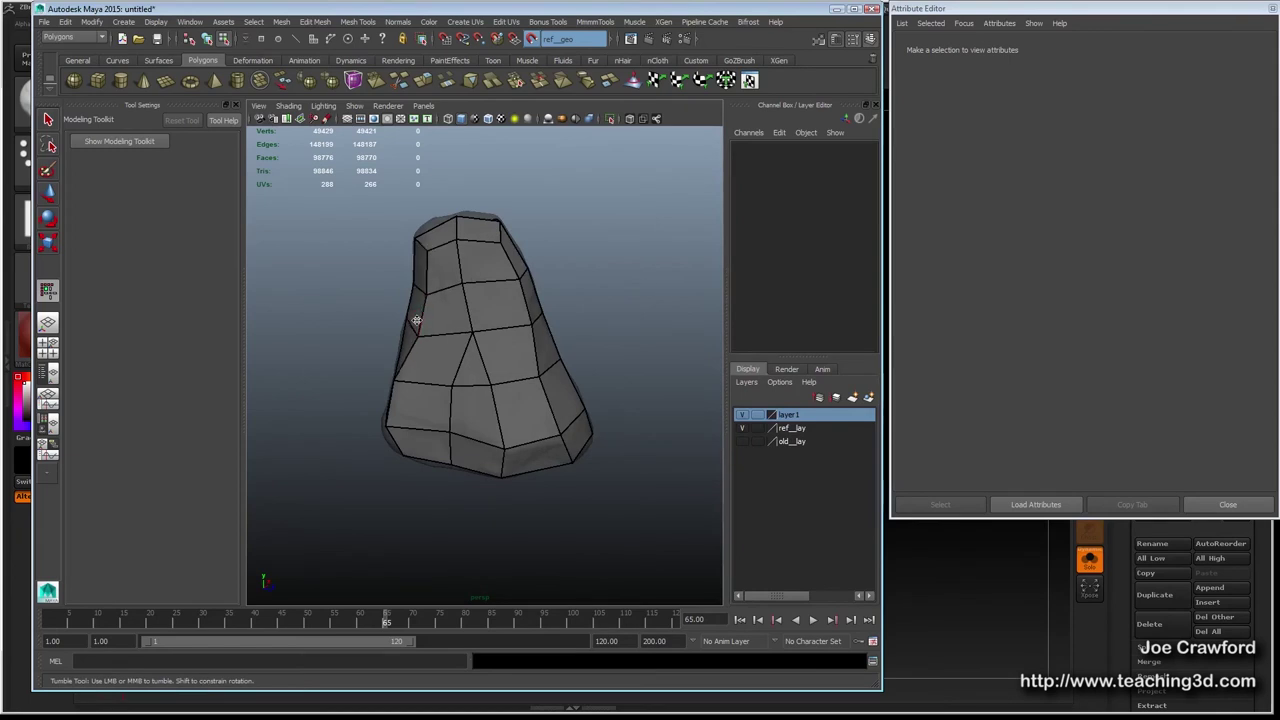
alt+drag(390, 361, 437, 406)
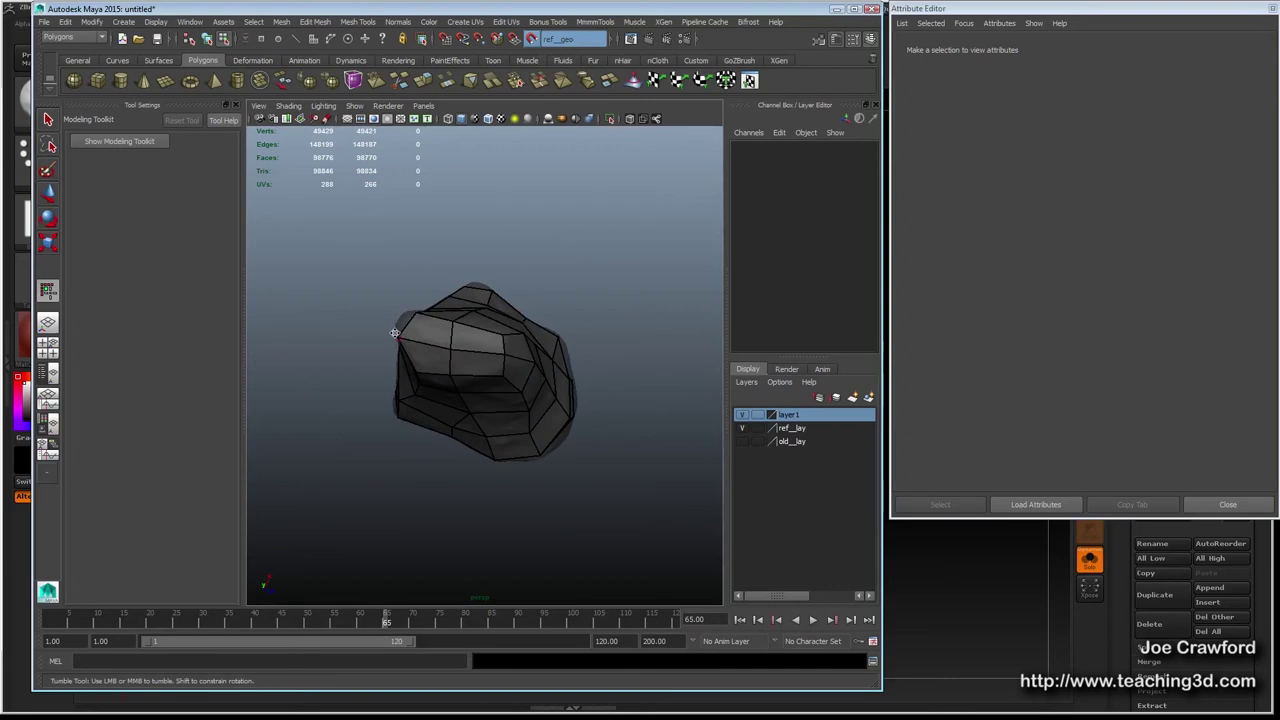
alt+drag(425, 412, 491, 425)
alt+drag(409, 437, 621, 351)
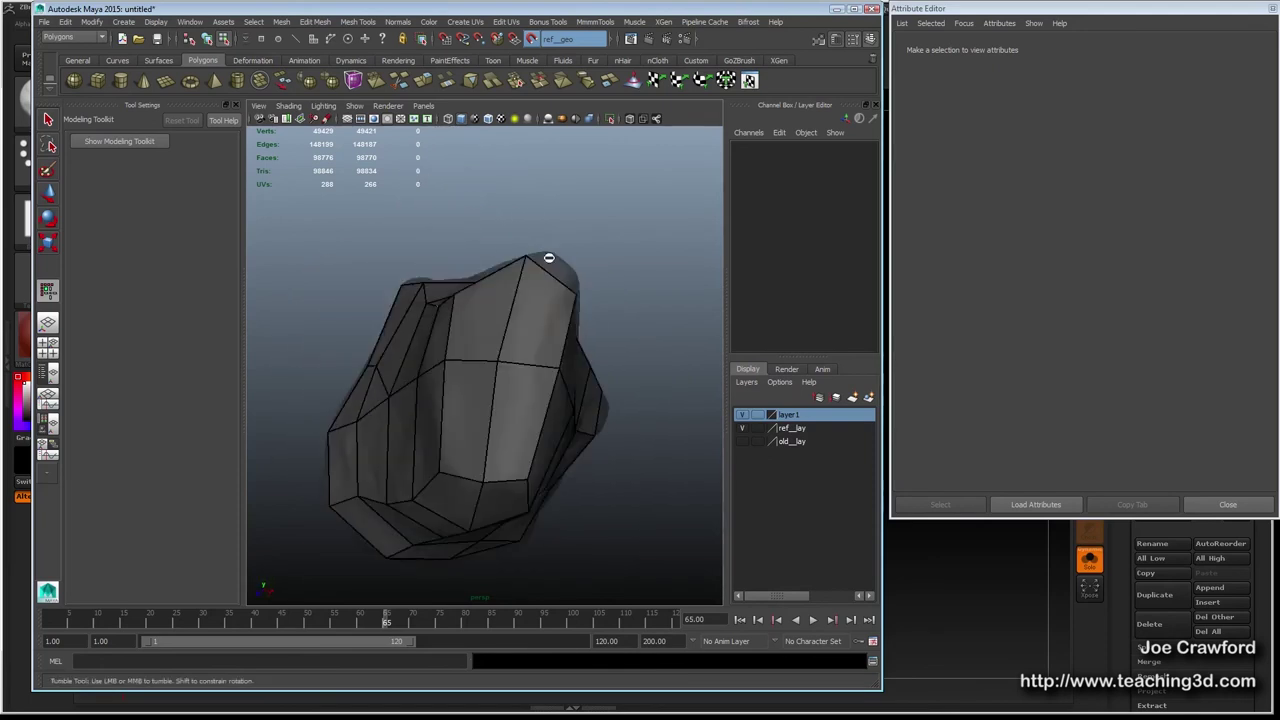
alt+drag(527, 341, 560, 314)
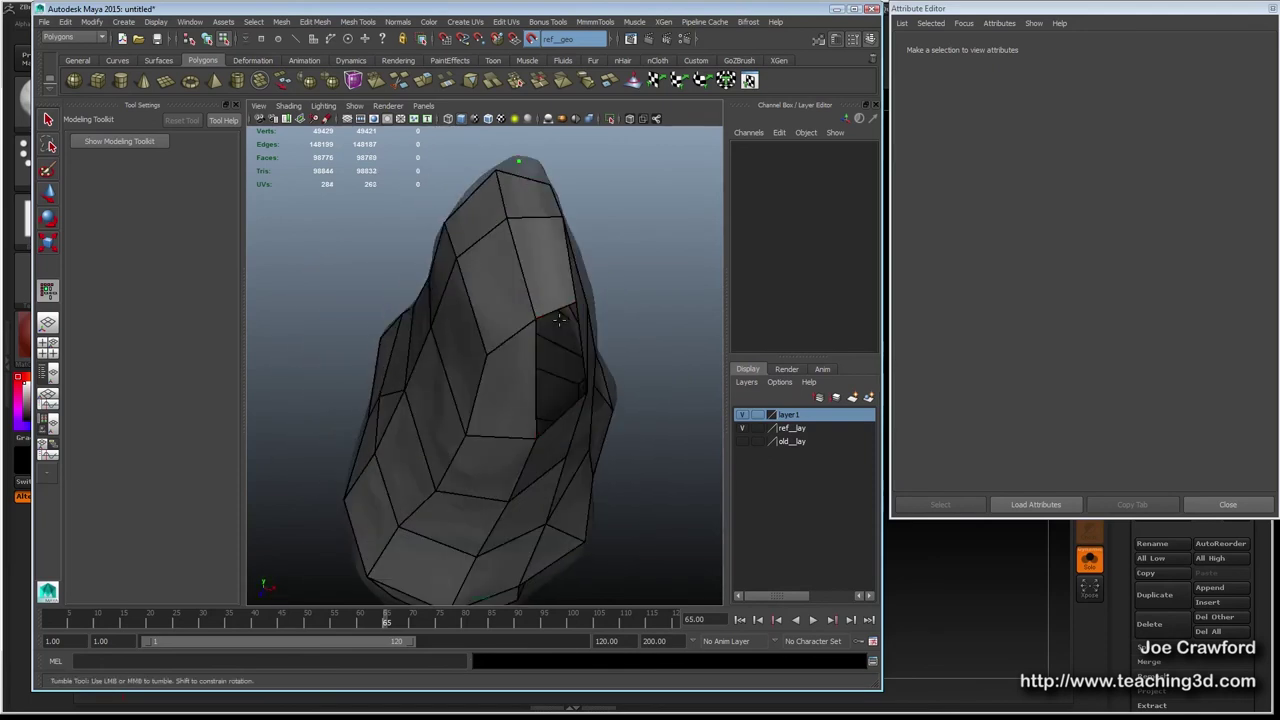
alt+middle_drag(389, 229, 360, 360)
alt+drag(360, 360, 560, 294)
alt+middle_drag(560, 294, 511, 412)
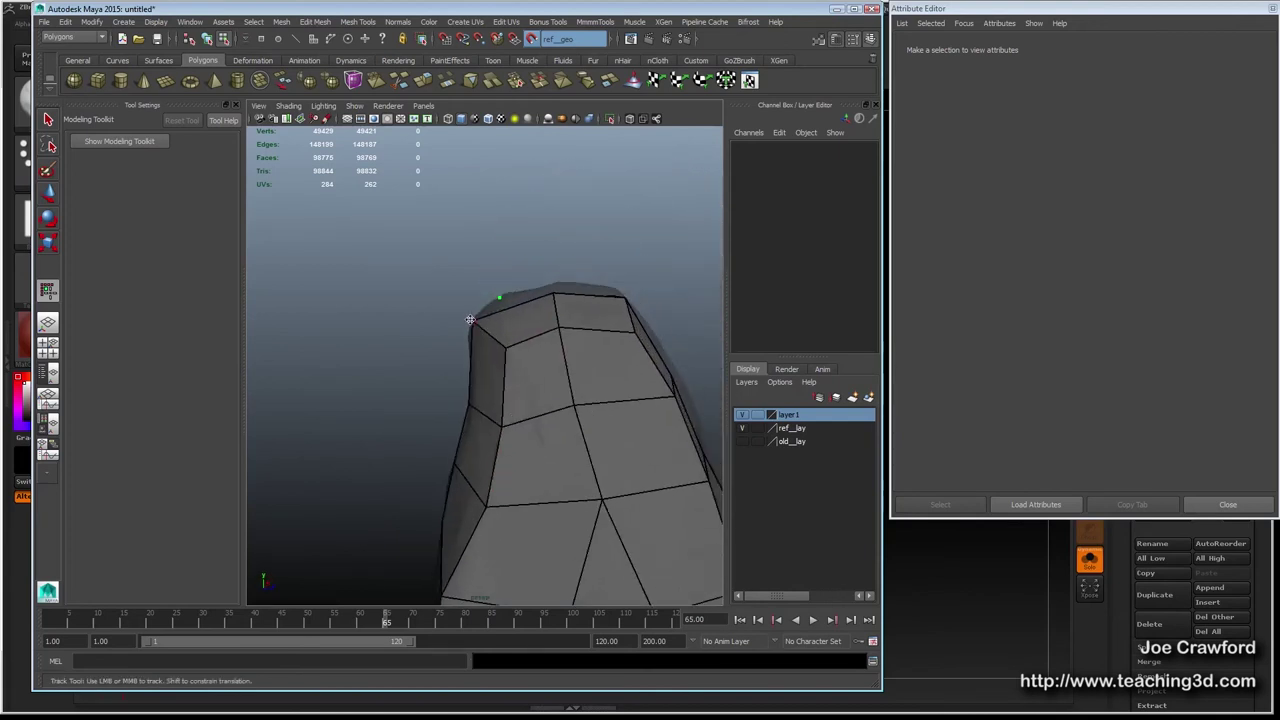
Examine the tip's outline against the reference surface from several close angles.
drag(554, 297, 640, 350)
alt+drag(419, 334, 431, 320)
alt+right_drag(400, 385, 449, 297)
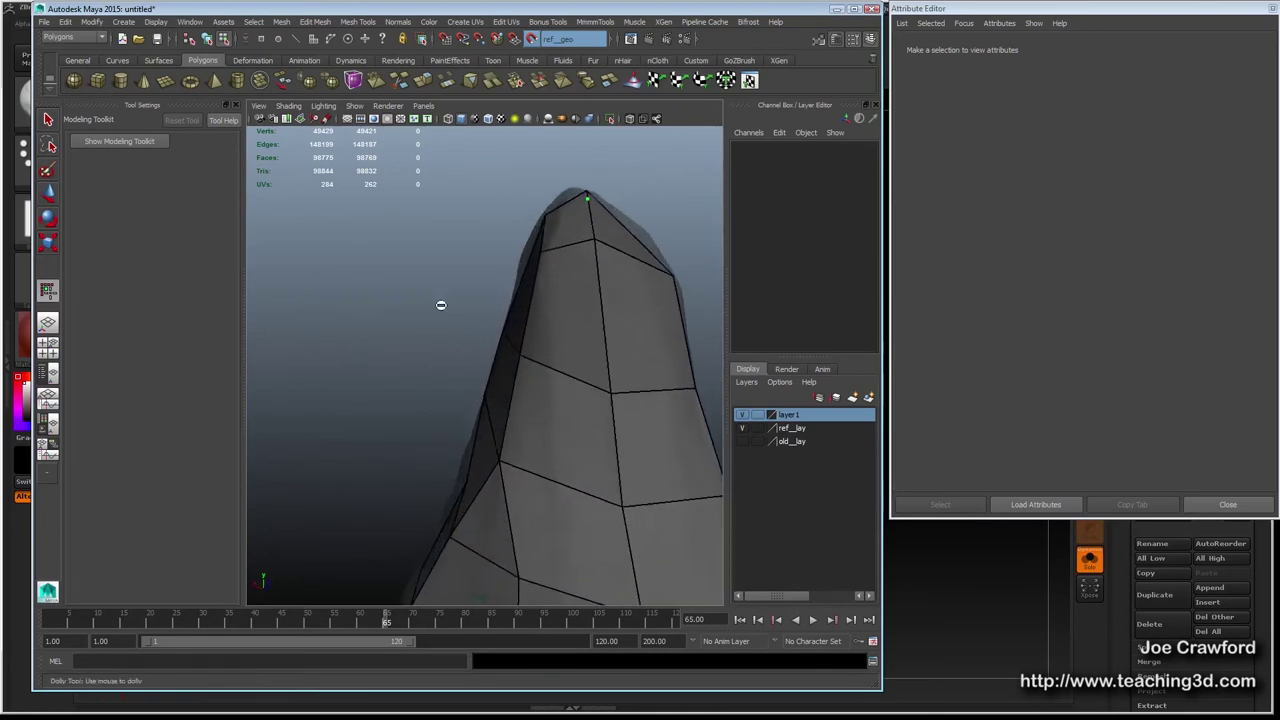
alt+middle_drag(445, 305, 363, 411)
alt+drag(363, 411, 370, 396)
alt+right_drag(369, 396, 401, 374)
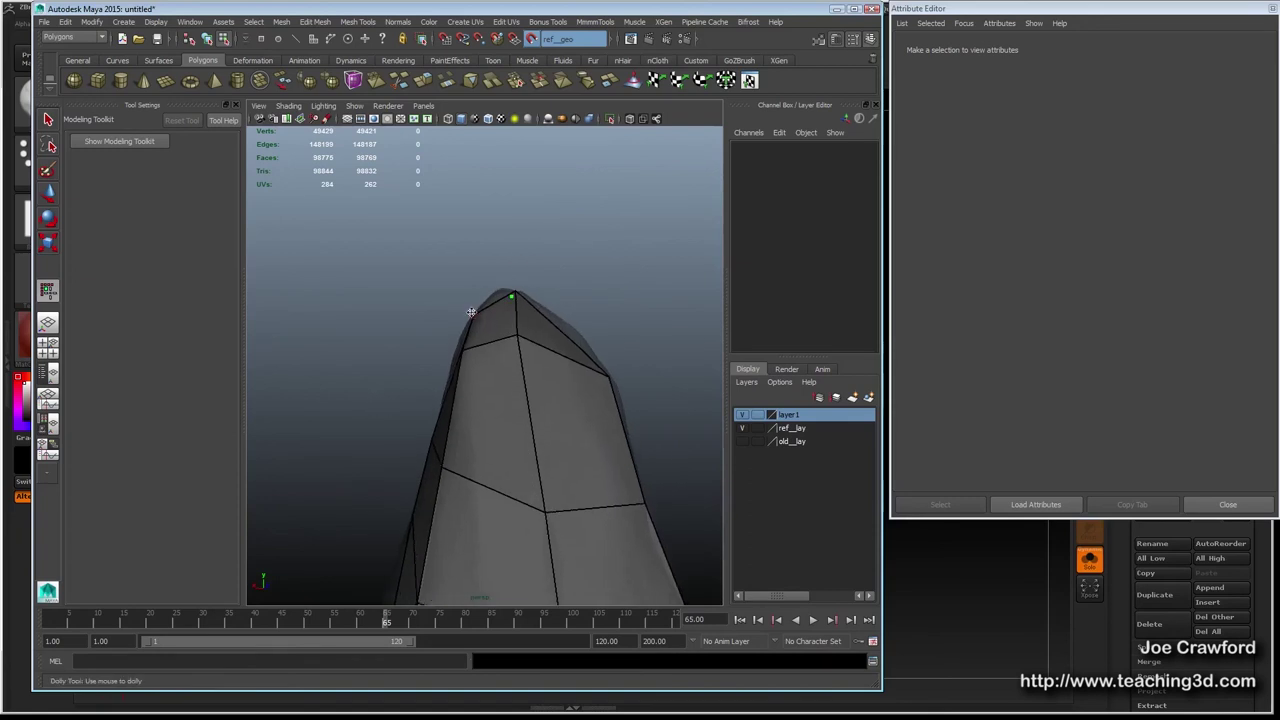
alt+drag(470, 312, 475, 346)
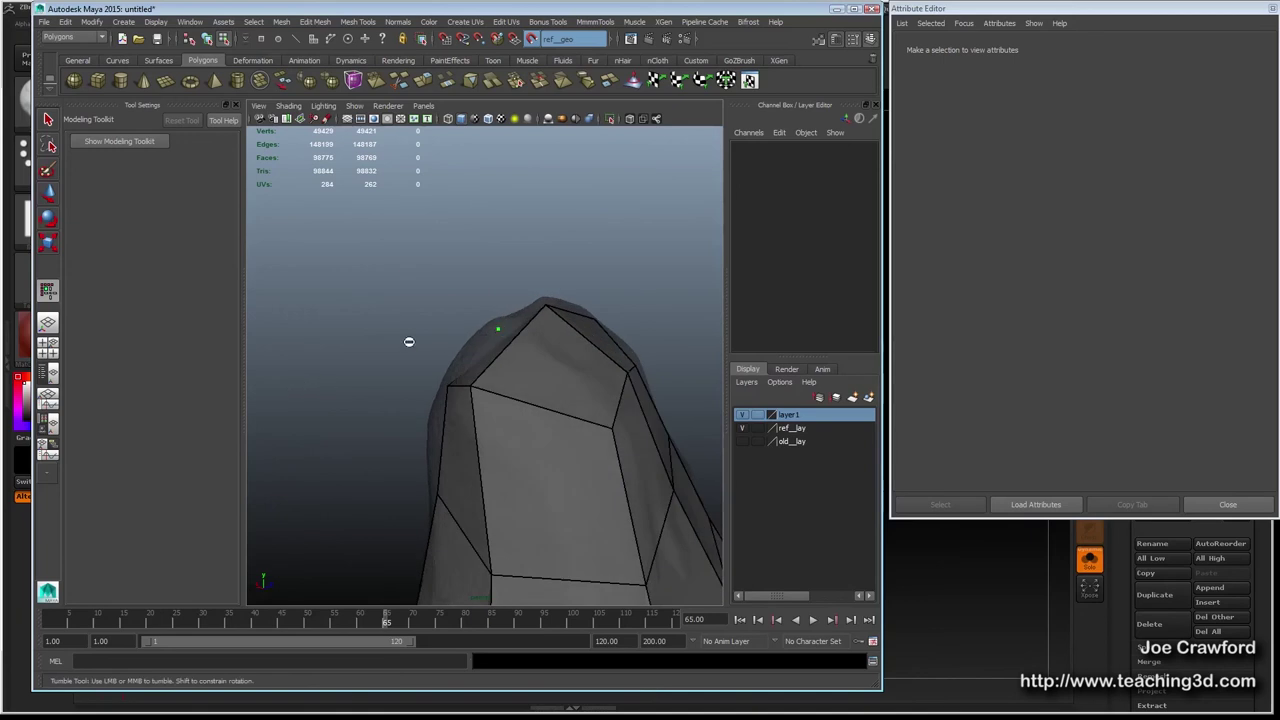
alt+right_drag(436, 361, 369, 356)
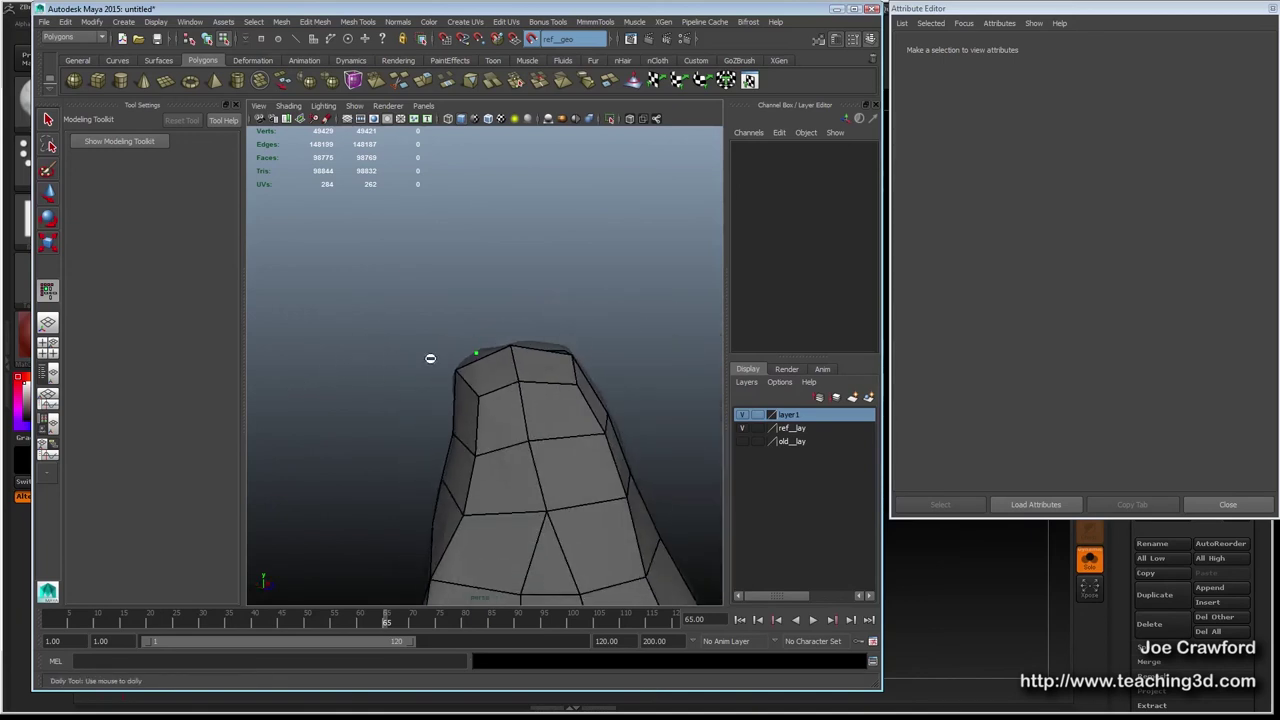
Fill the last openings at the rock's tip with quads to close the retopology mesh.
double_click(477, 357)
click(523, 400)
alt+drag(523, 400, 359, 428)
shift+click(433, 416)
alt+drag(552, 404, 420, 352)
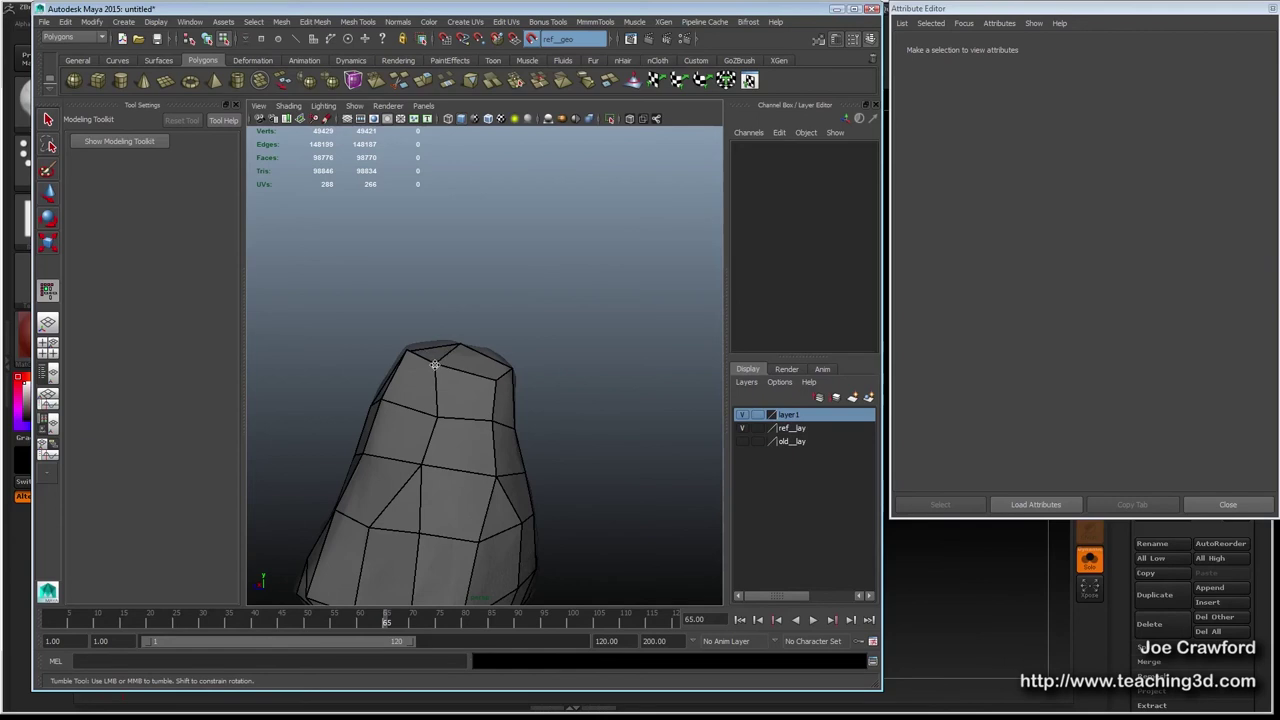
alt+drag(439, 357, 486, 429)
alt+right_drag(486, 429, 513, 447)
alt+drag(513, 447, 529, 438)
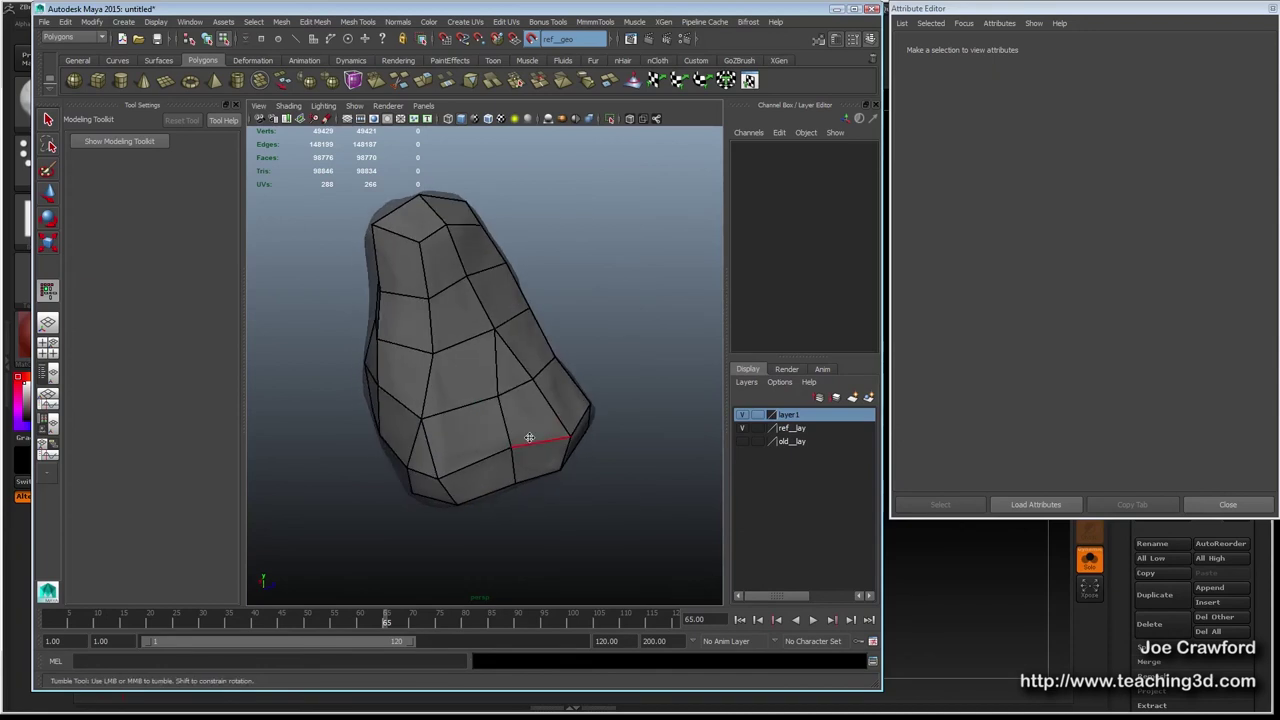
Leave Quad Draw for object selection with the retopo mesh selected, and hide the ref__lay layer.
key(F8)
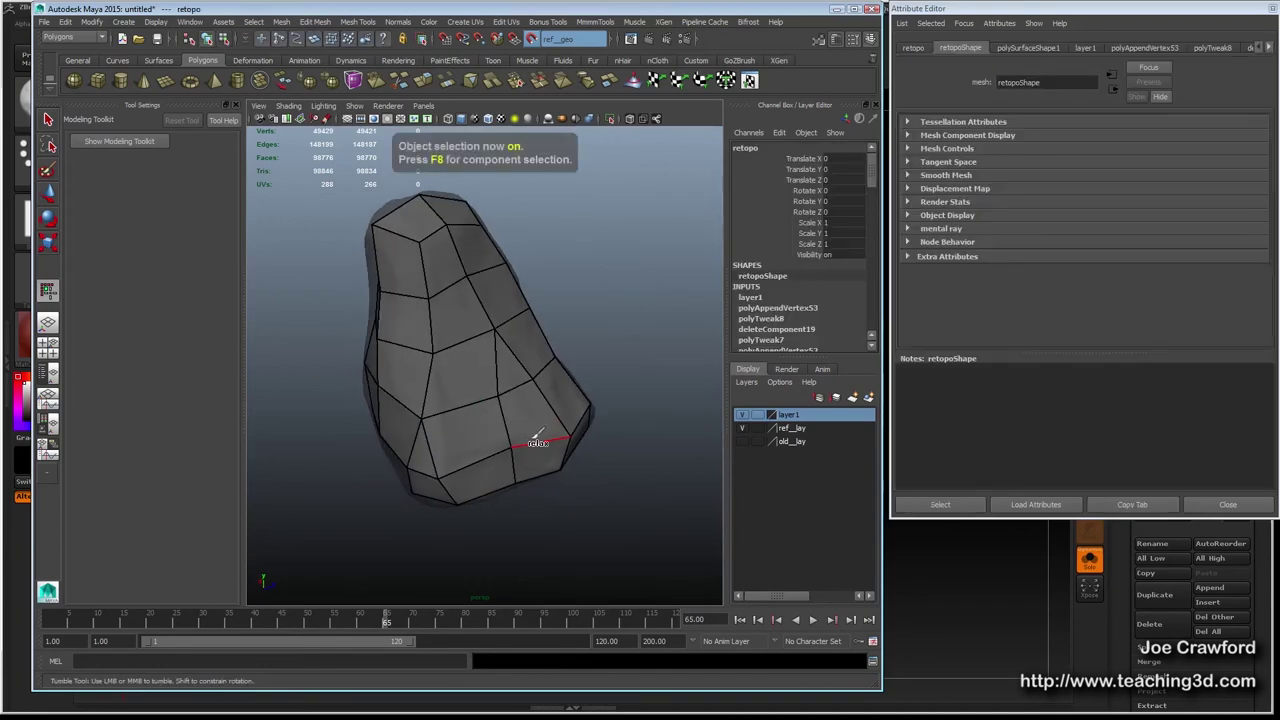
key(q)
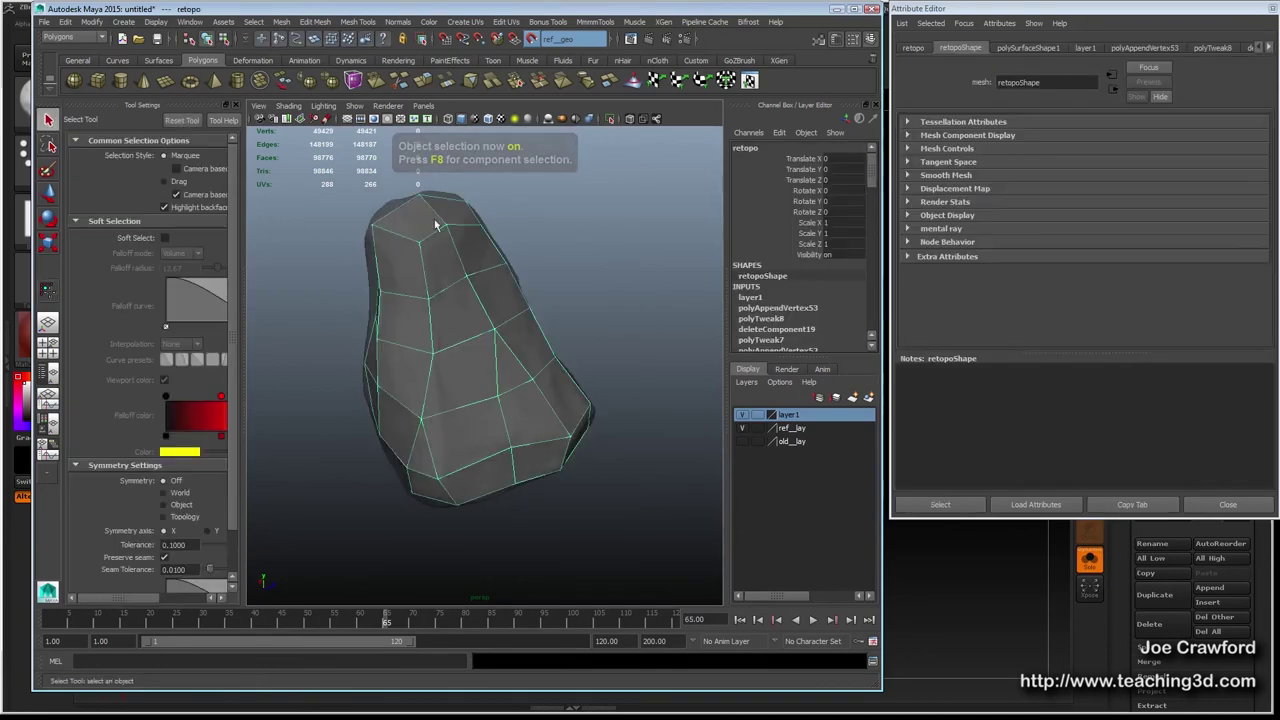
right_drag(443, 350, 447, 334)
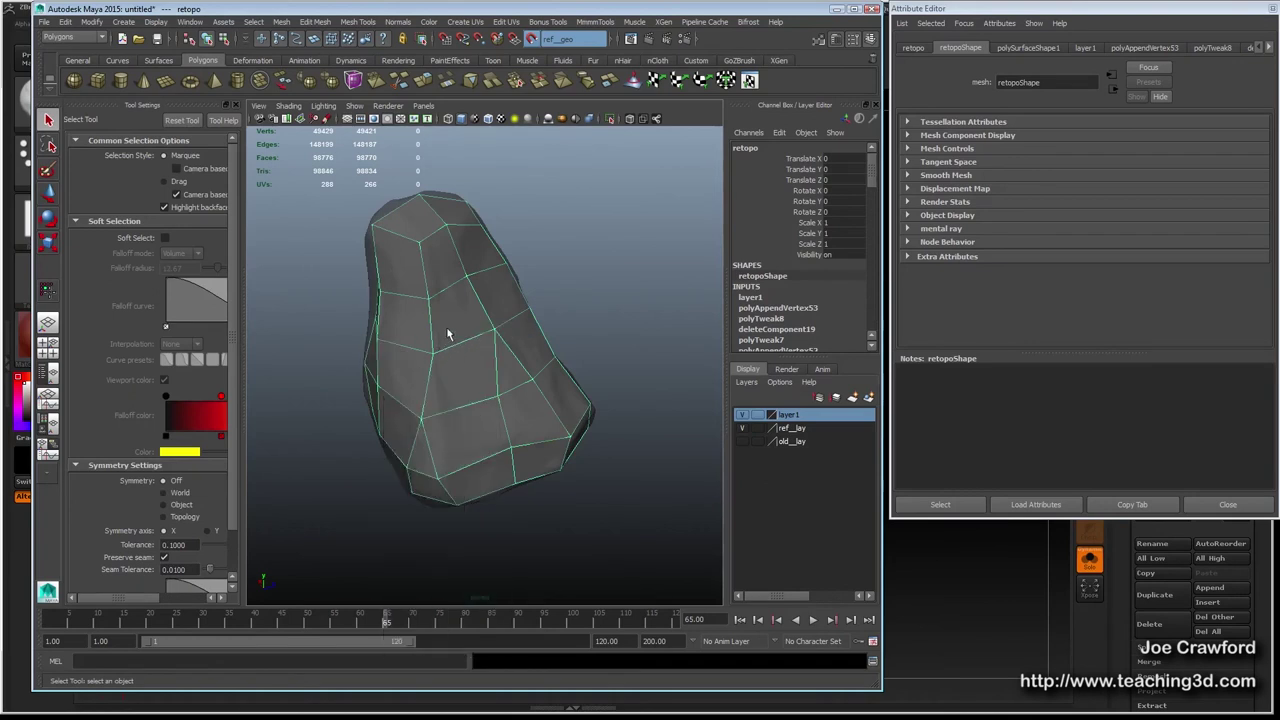
click(741, 428)
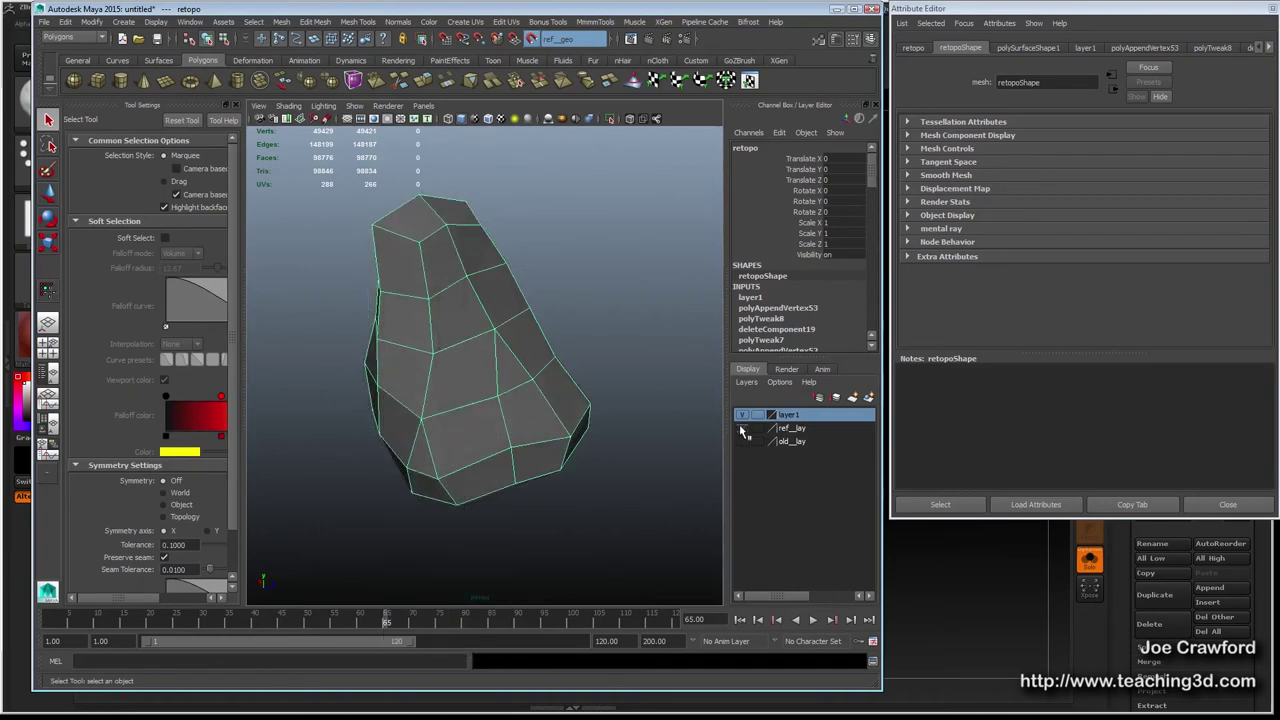
Rename the display layer layer1 as retopo__lay.
double_click(750, 415)
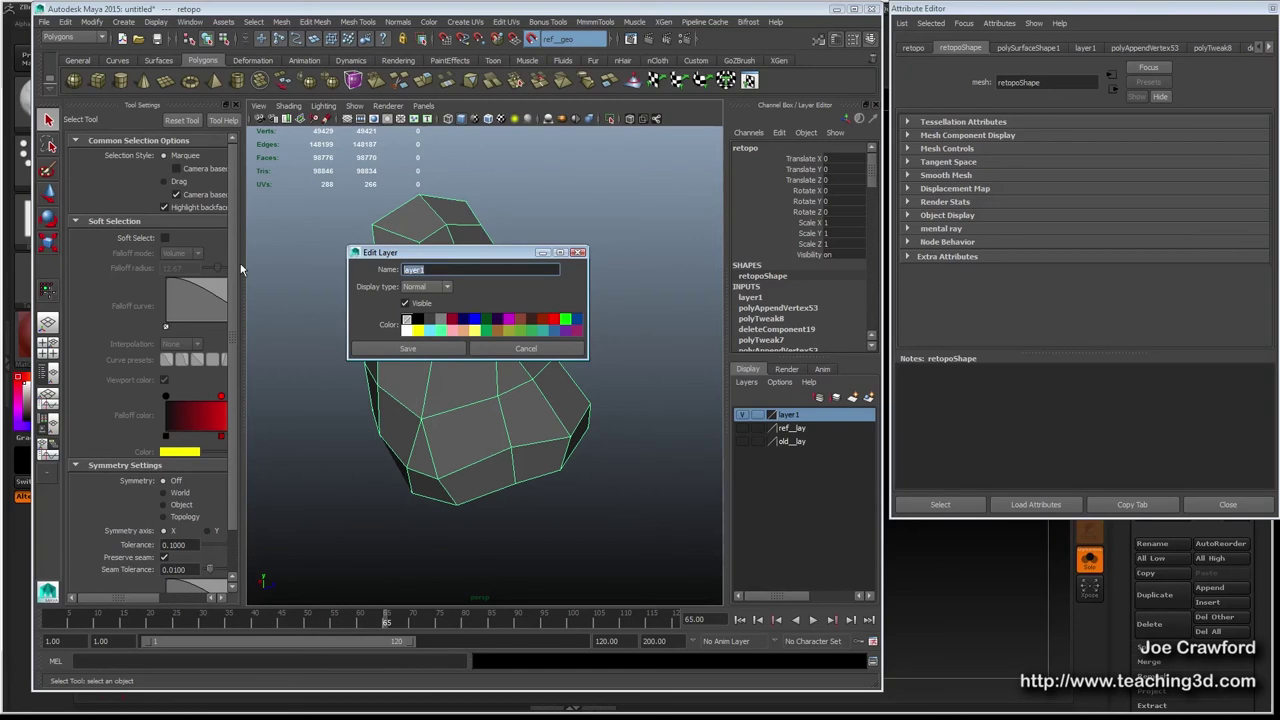
text(retop_lay)
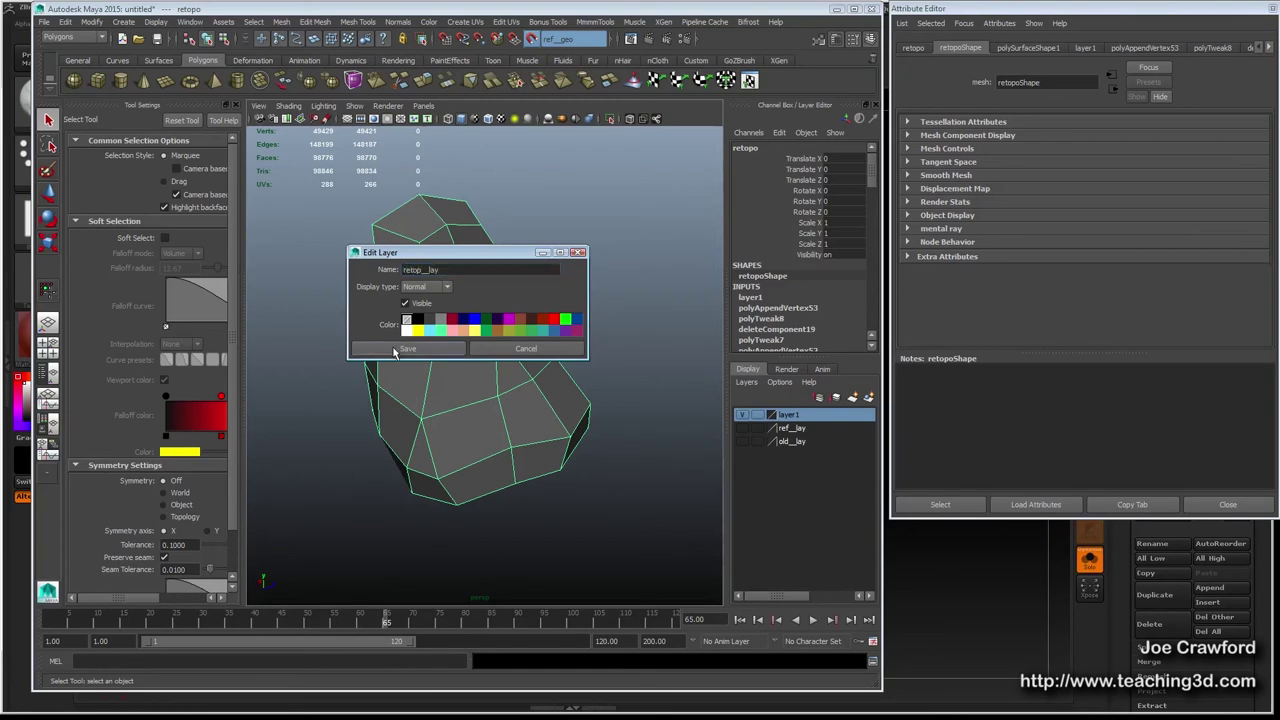
click(395, 350)
double_click(793, 415)
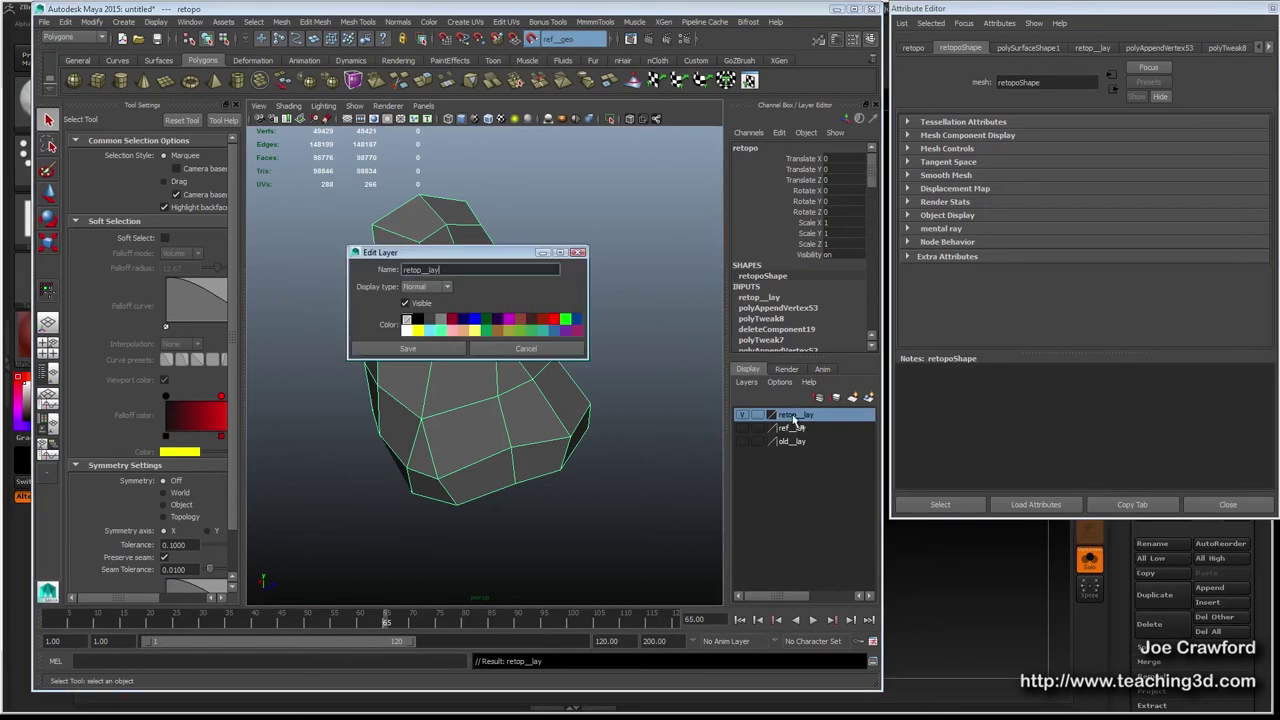
click(383, 350)
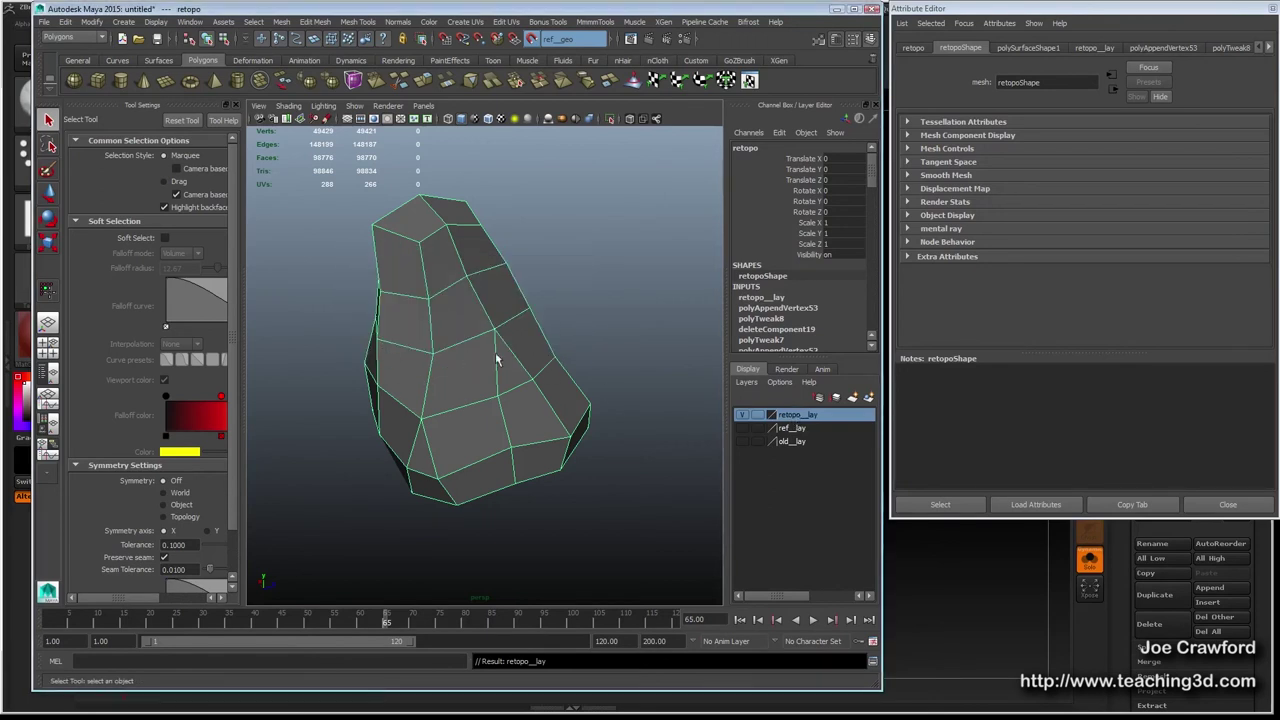
Export the selected retopo mesh as an OBJ, replacing the existing deleteme.OBJ in the tutorial's project folder.
alt+drag(485, 361, 491, 349)
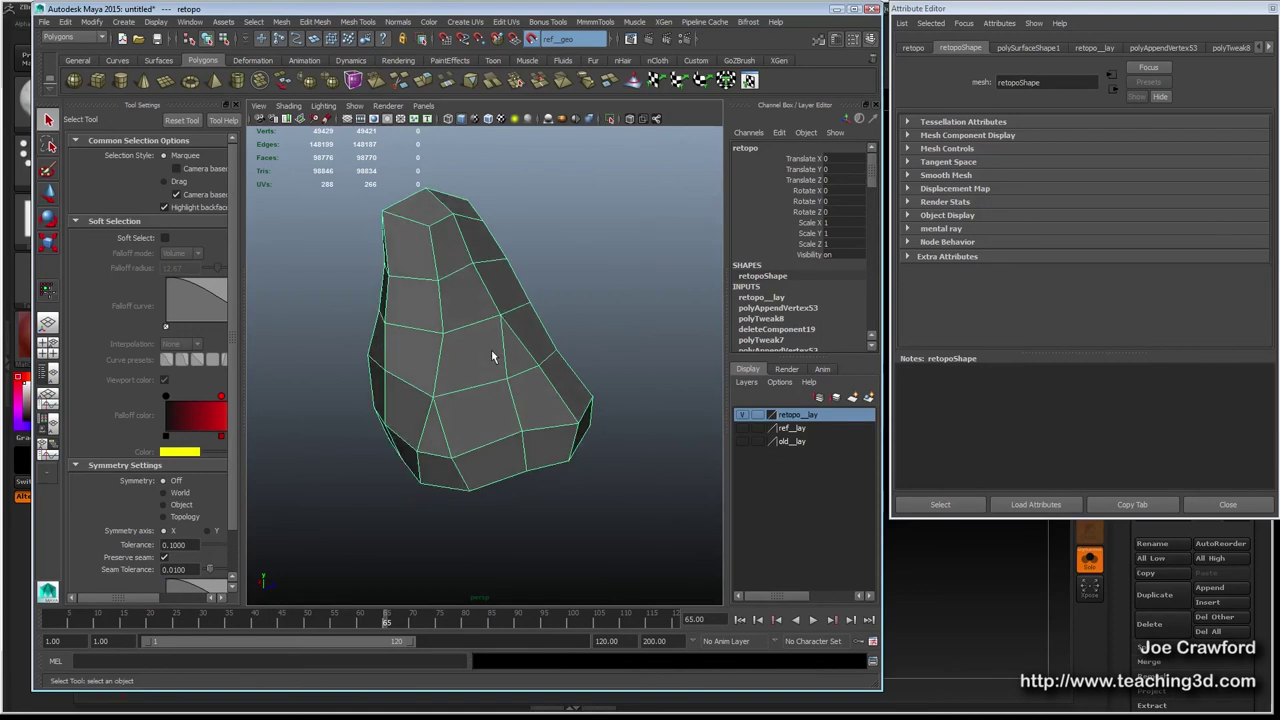
click(45, 22)
click(75, 222)
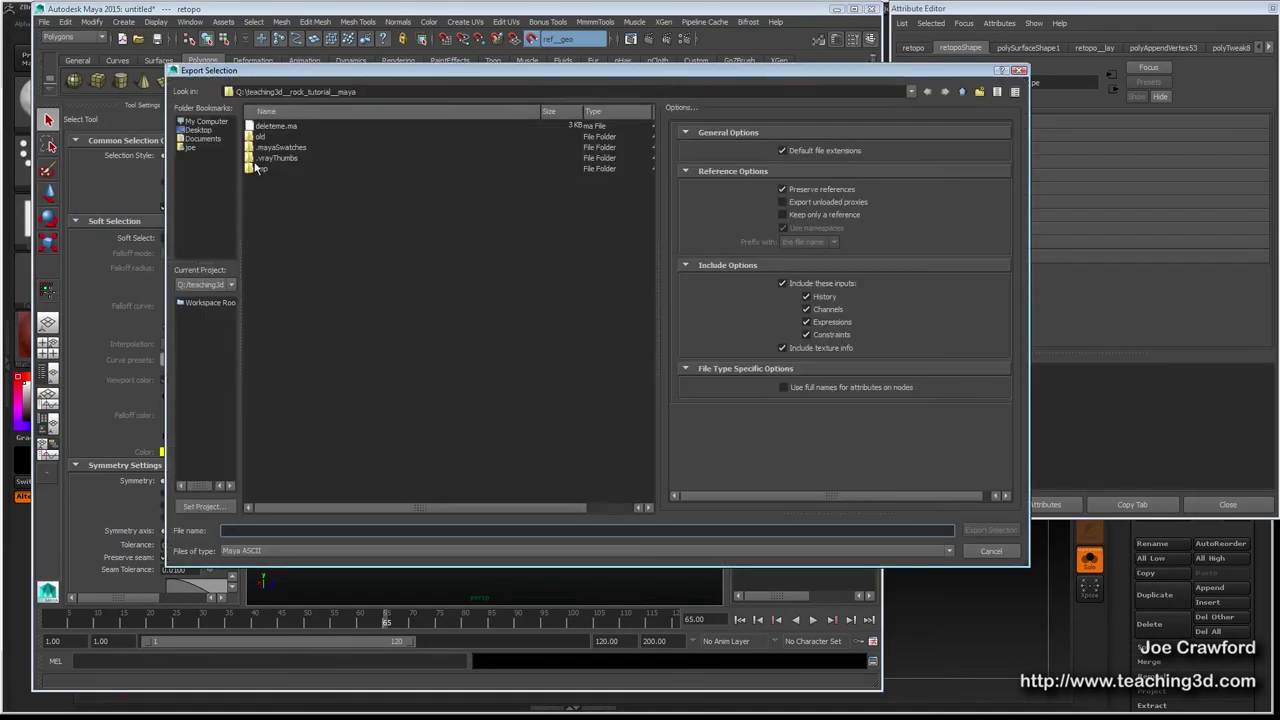
click(263, 549)
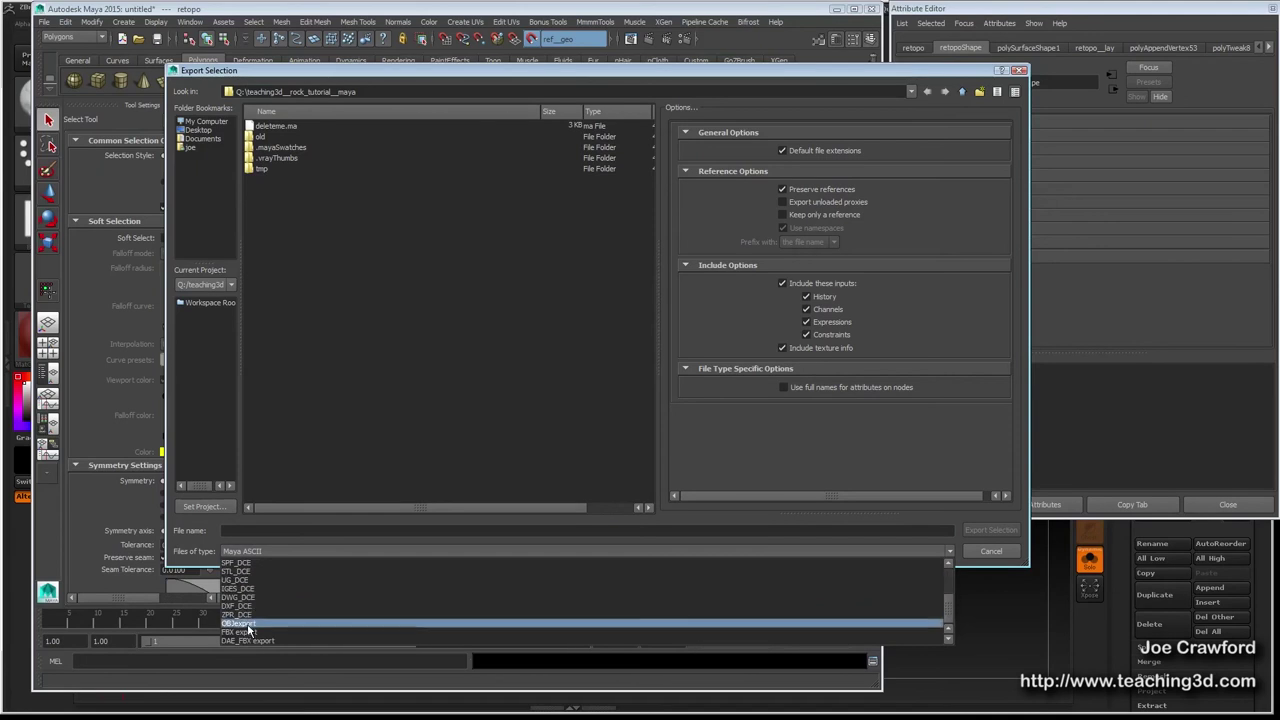
click(240, 626)
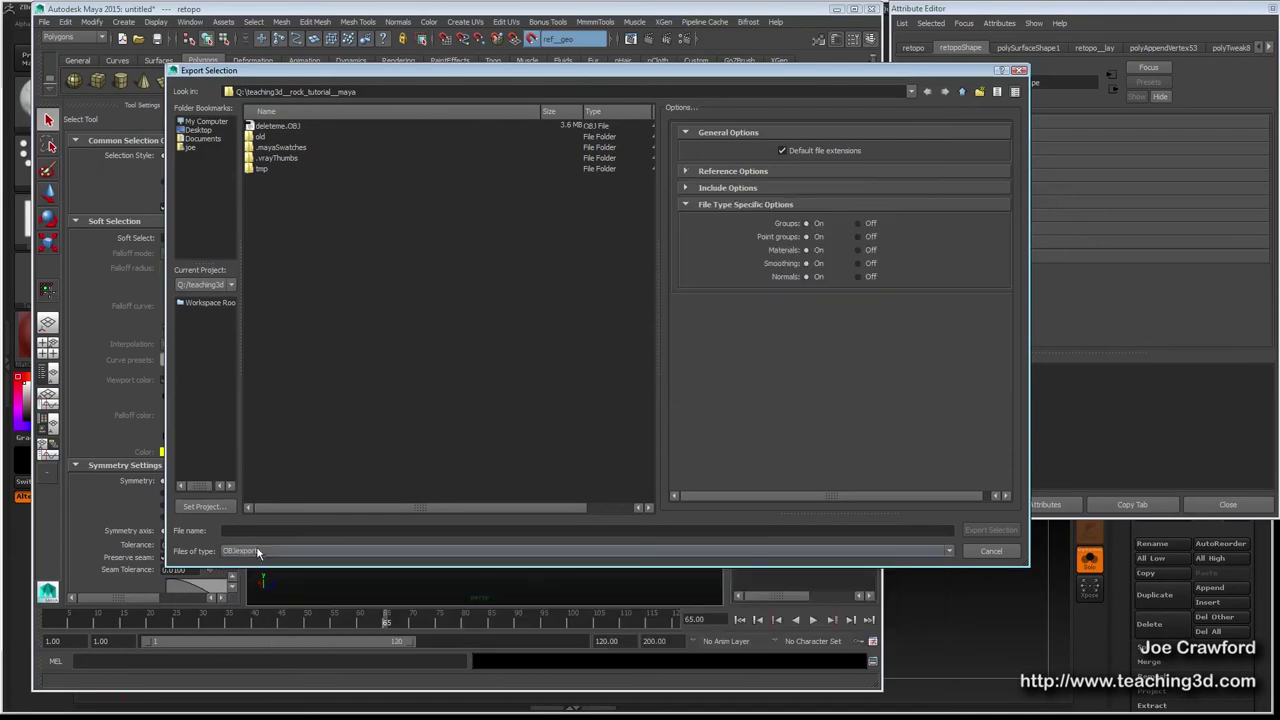
double_click(289, 131)
click(566, 336)
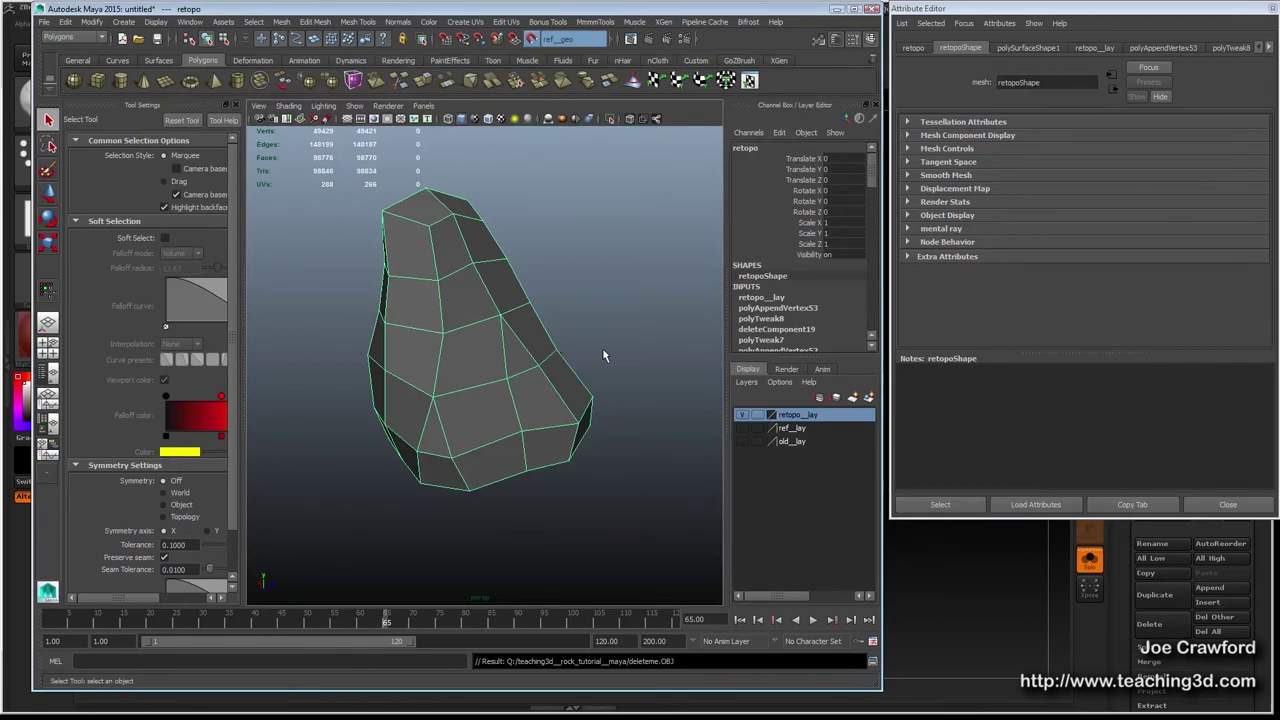
Delete the construction history of the retopo mesh.
key(alt+shift+d)
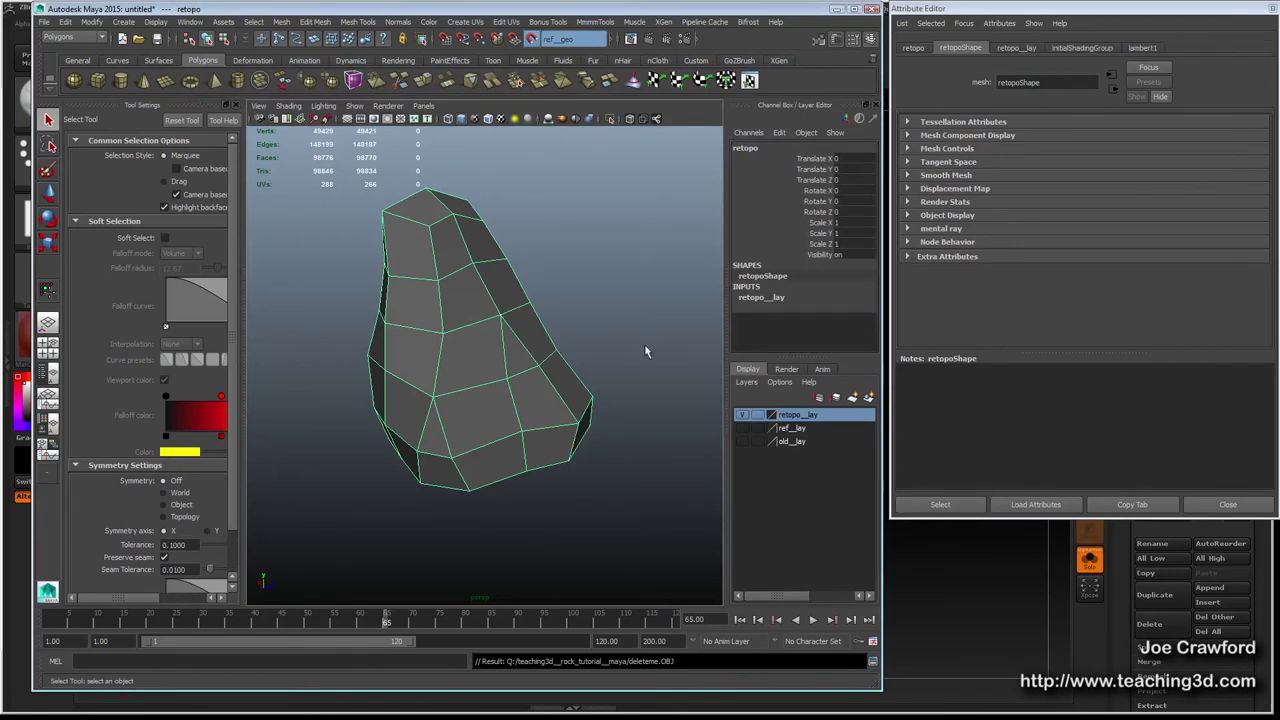
click(620, 306)
click(518, 308)
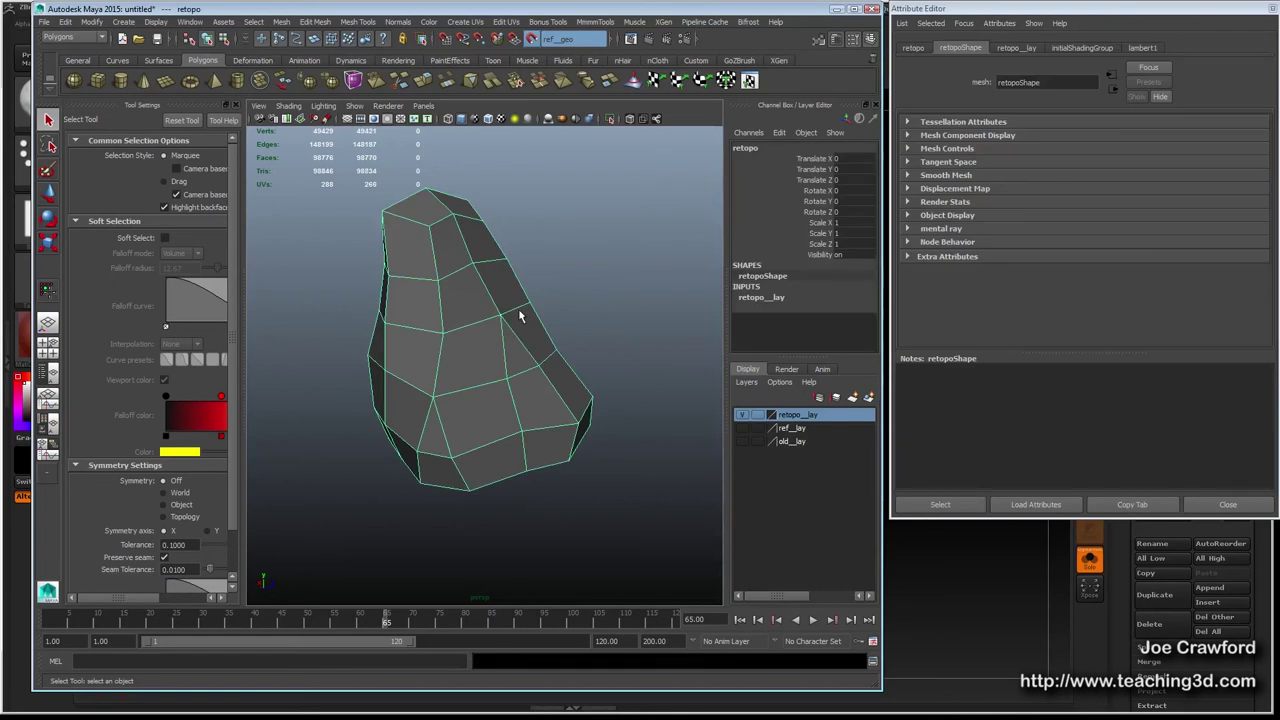
Export the history-free retopo mesh again, overwriting deleteme.OBJ.
click(45, 24)
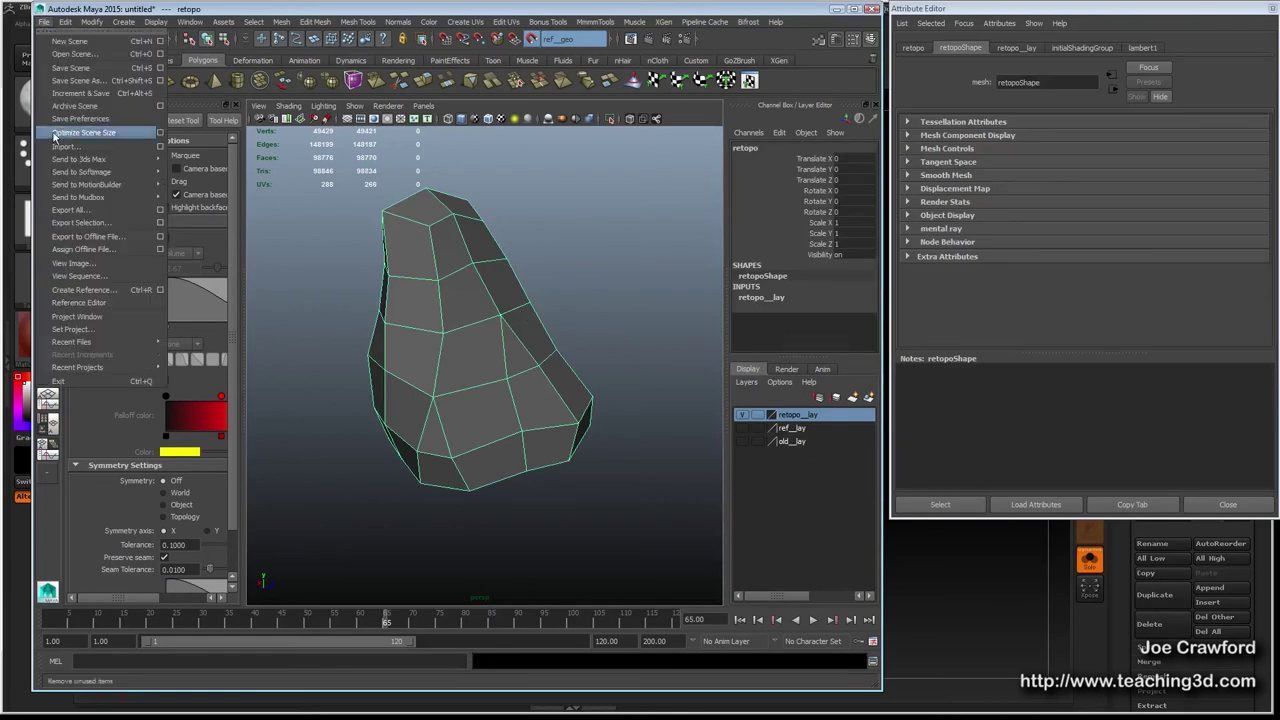
click(70, 225)
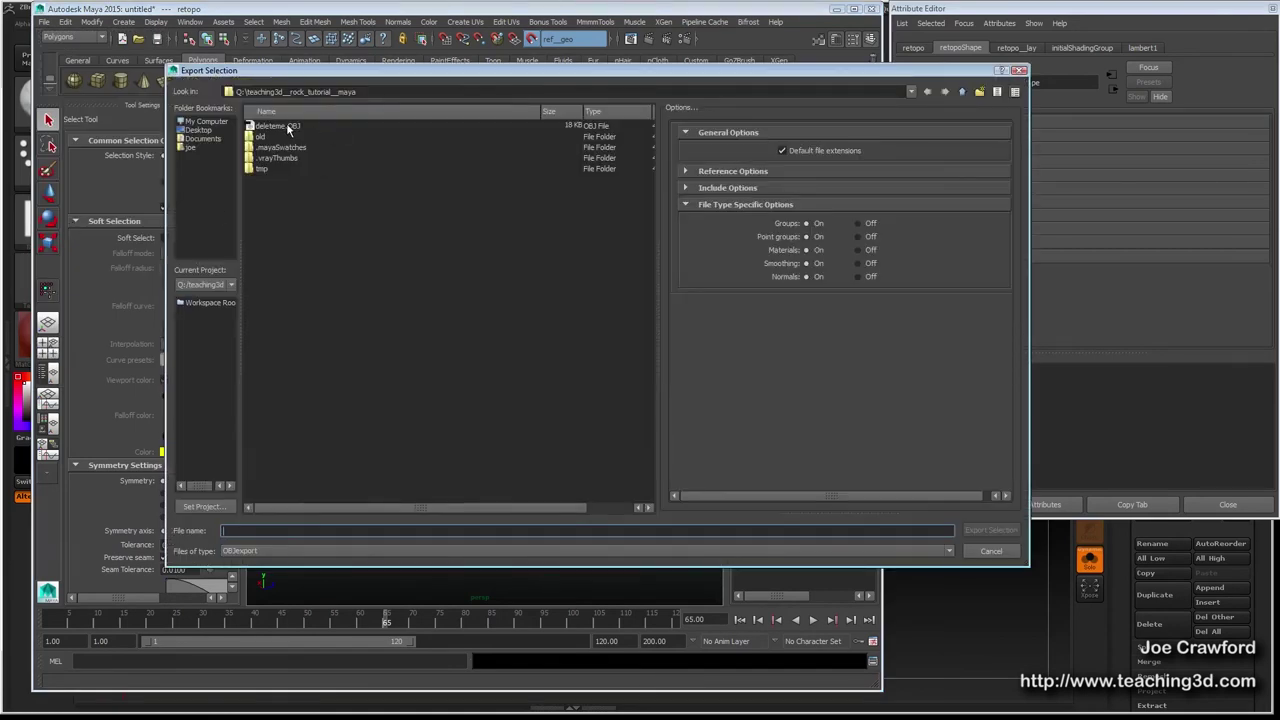
double_click(288, 128)
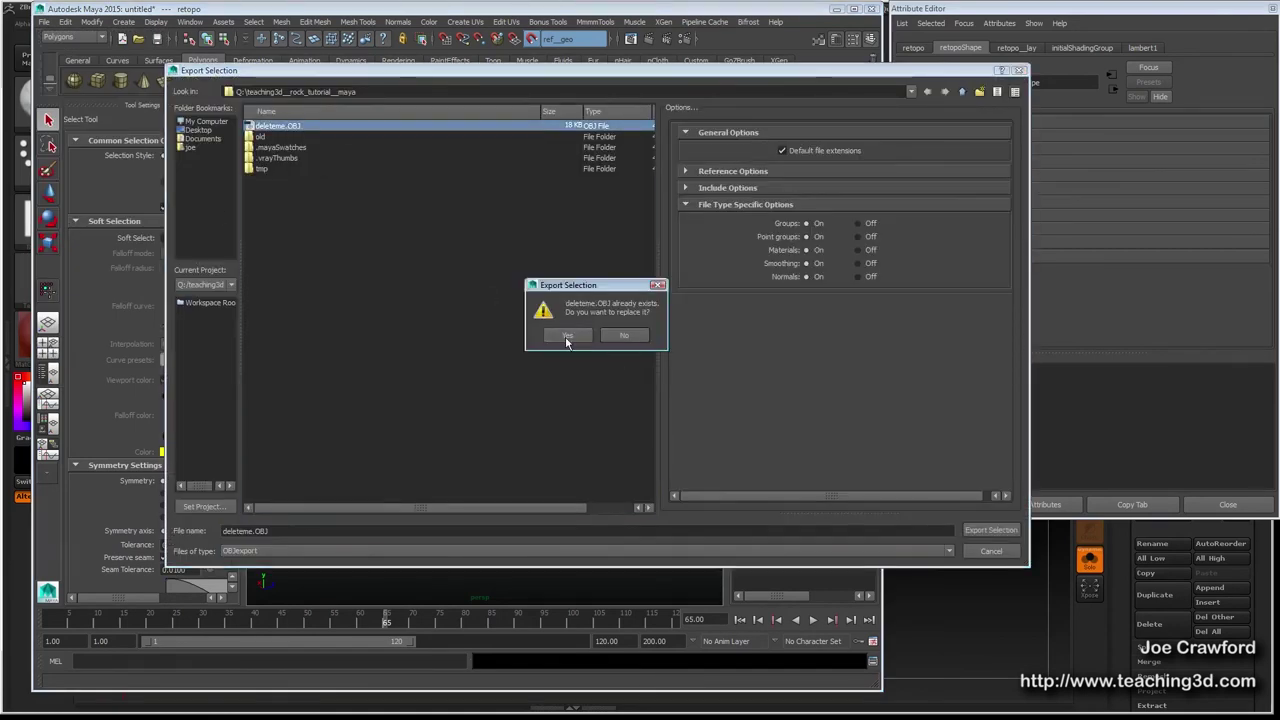
click(567, 337)
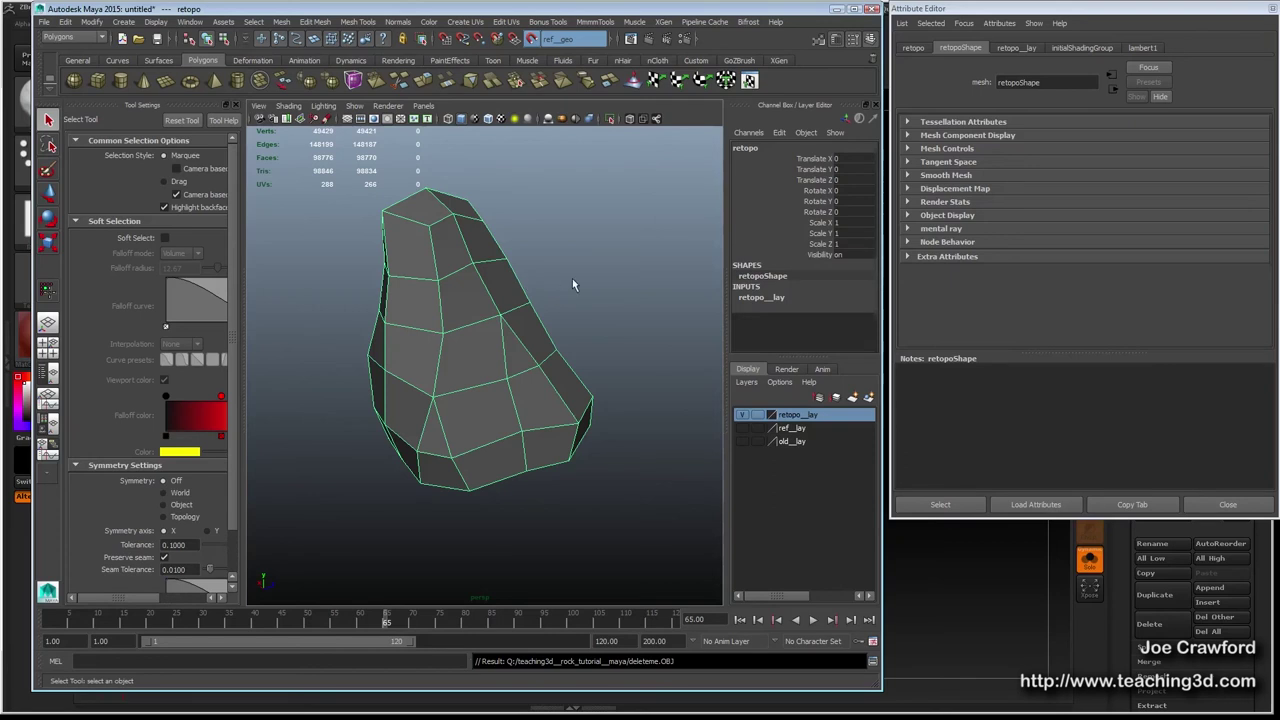
alt+drag(577, 277, 467, 340)
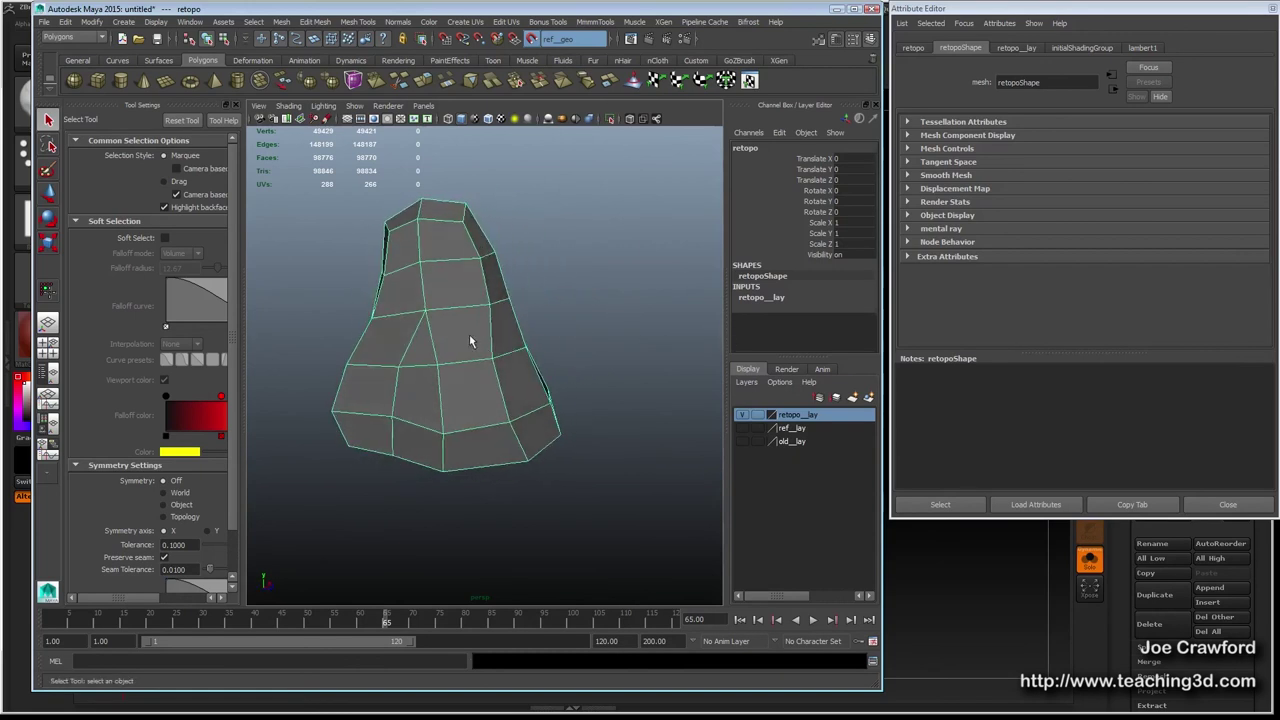
Switch to ZBrush, append a PolyMesh3D star as a new subtool of the rock, and select it.
click(20, 5)
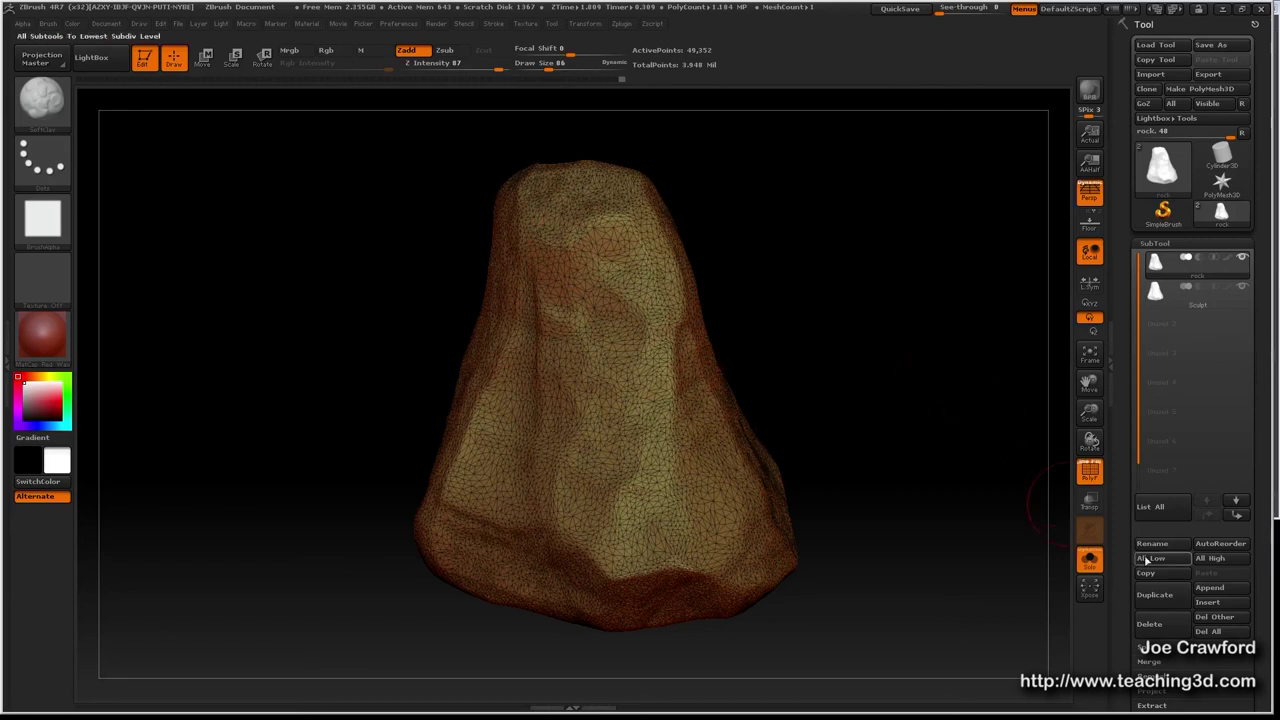
click(1210, 589)
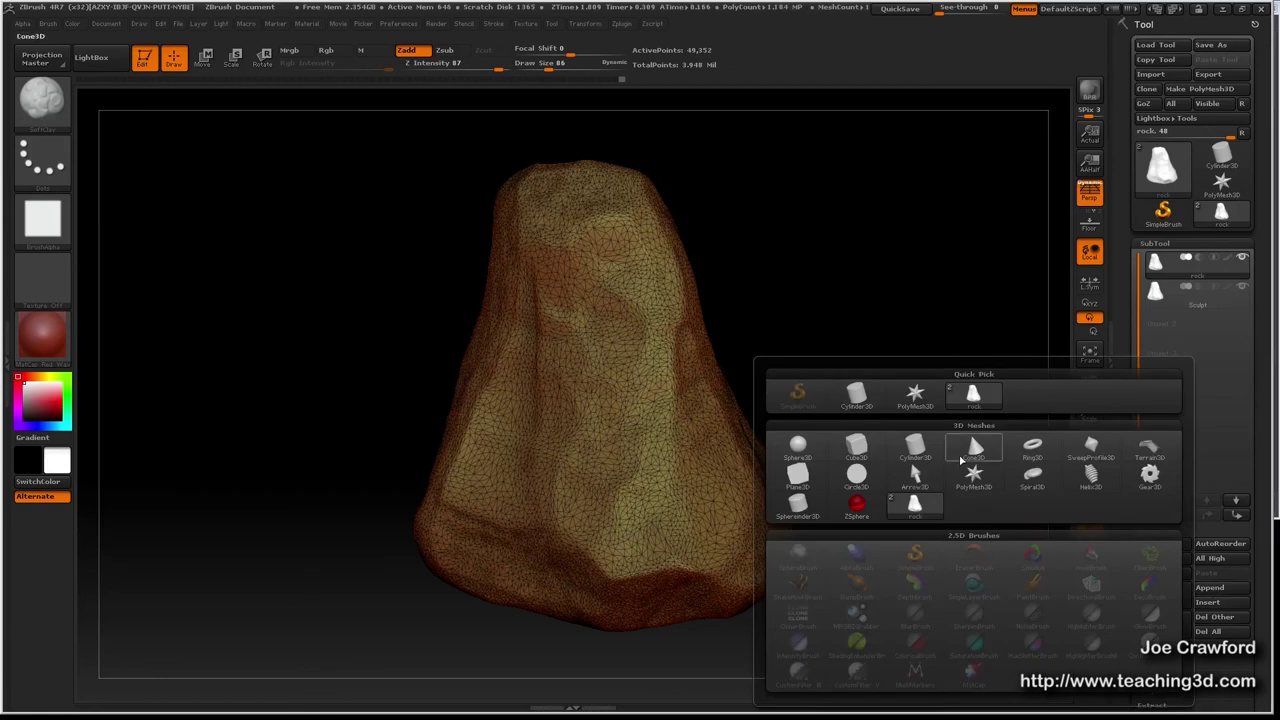
mouse_move(975, 476)
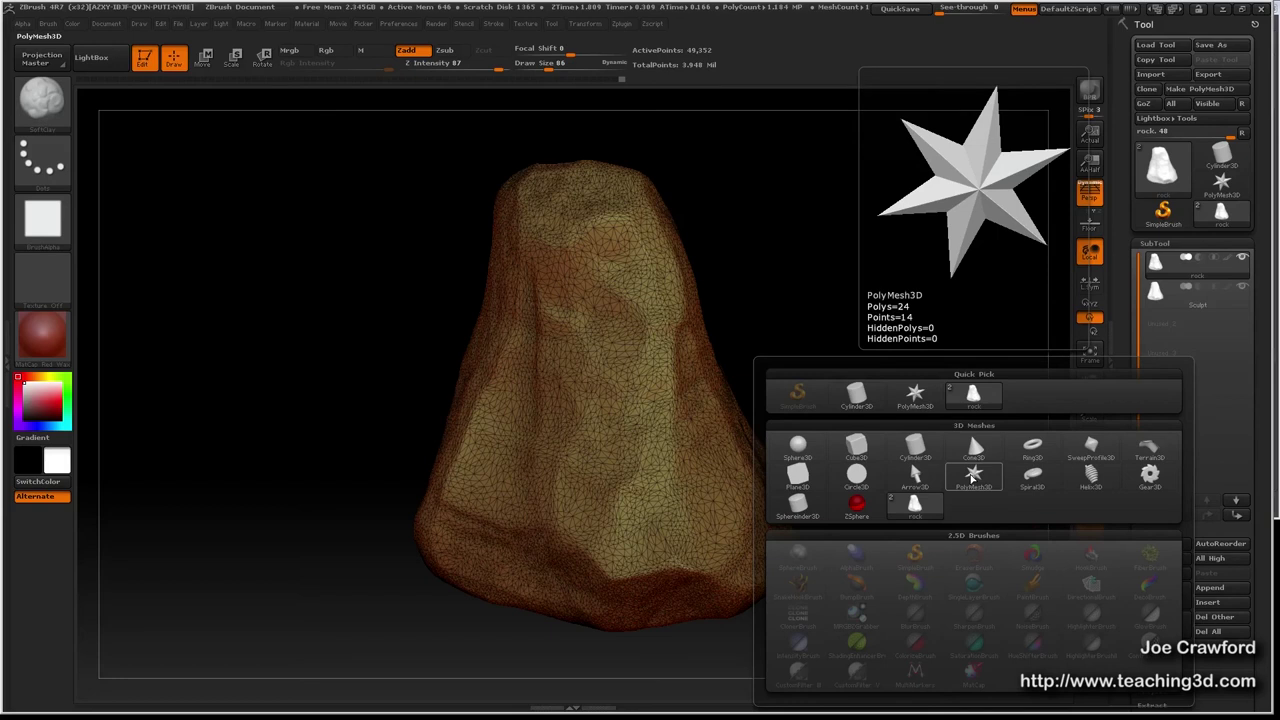
click(974, 476)
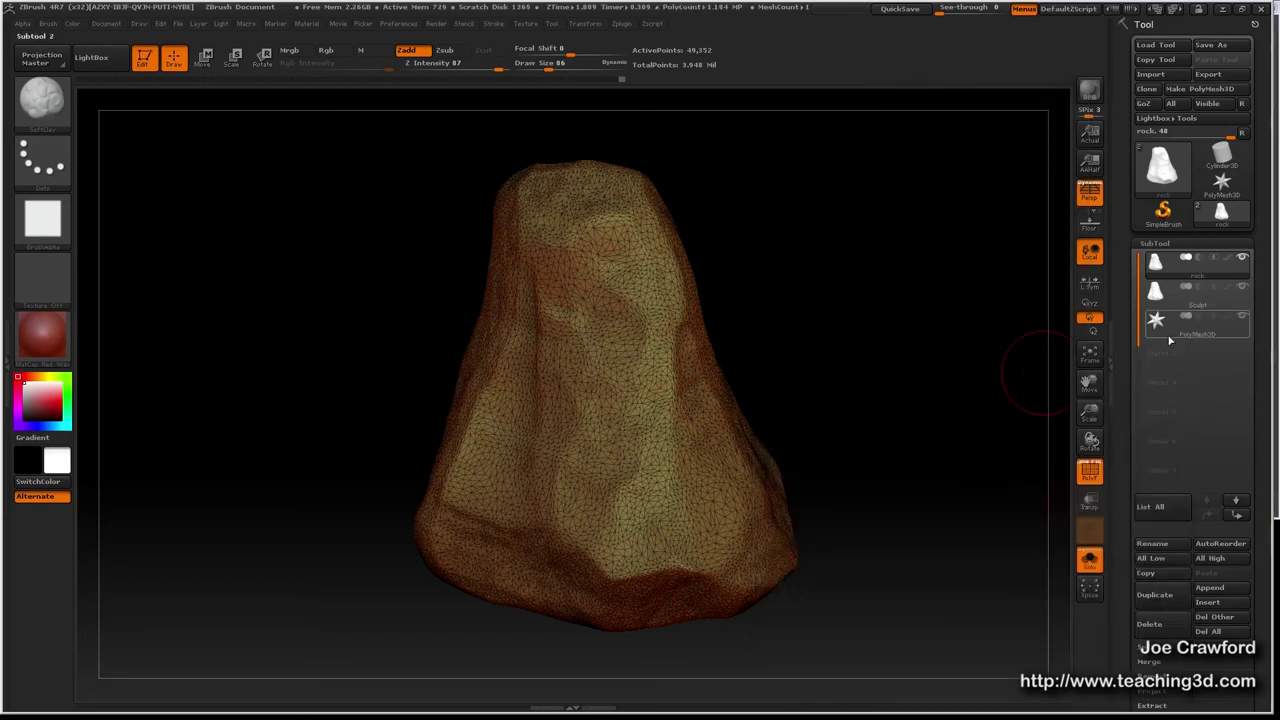
click(1172, 340)
Import deleteme.OBJ into the star subtool to replace it with the low-poly rock, and inspect the mesh from several angles.
mouse_move(591, 246)
right_down()
mouse_move(600, 366)
mouse_move(706, 354)
right_up()
drag(706, 352, 705, 354)
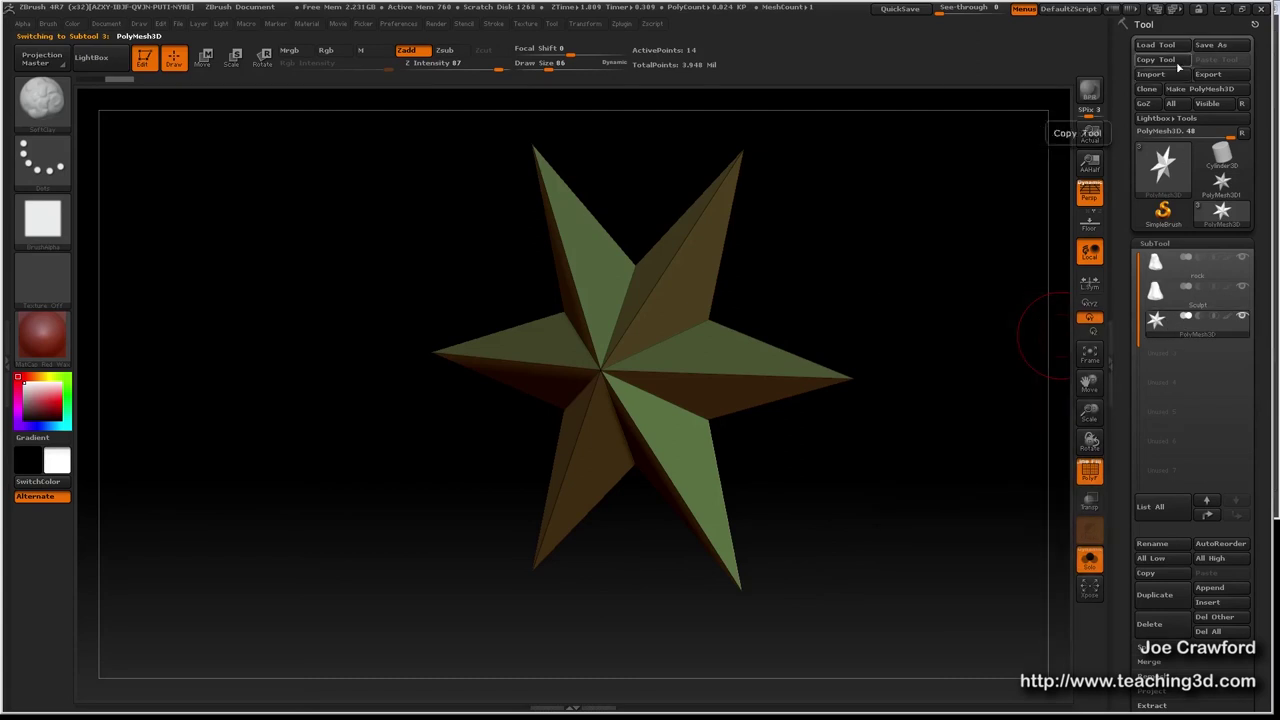
click(1152, 75)
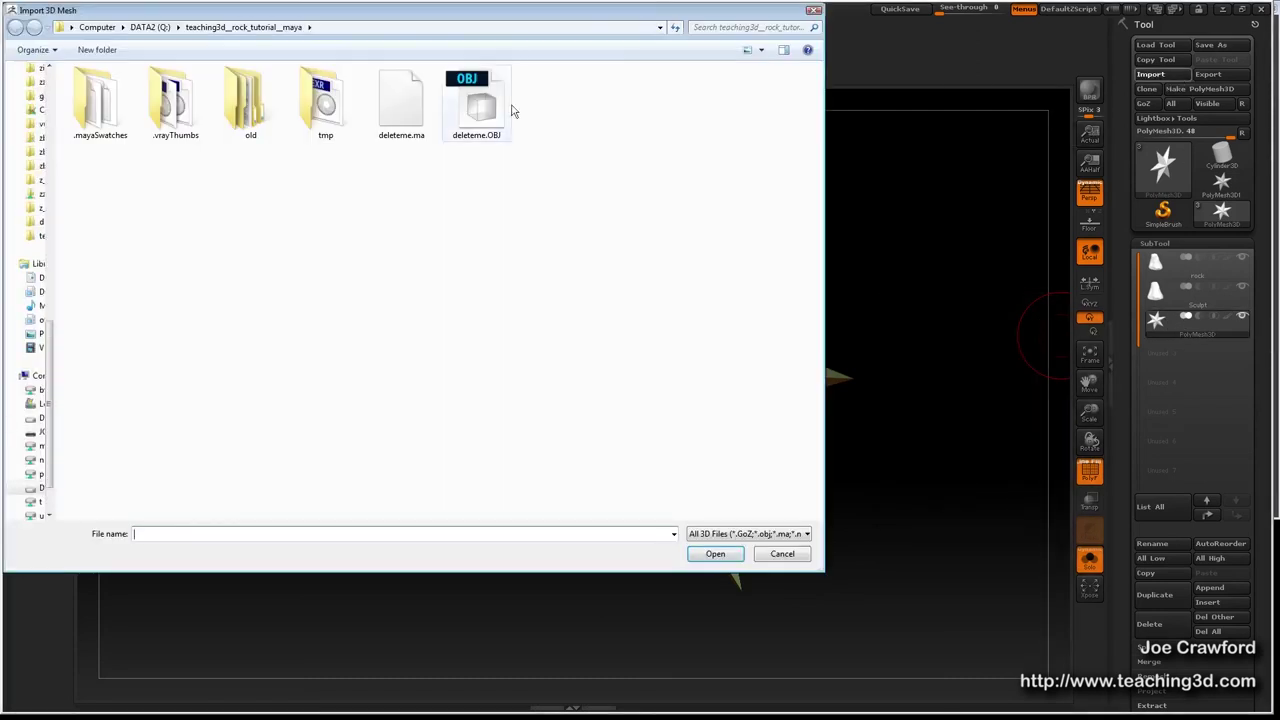
double_click(466, 112)
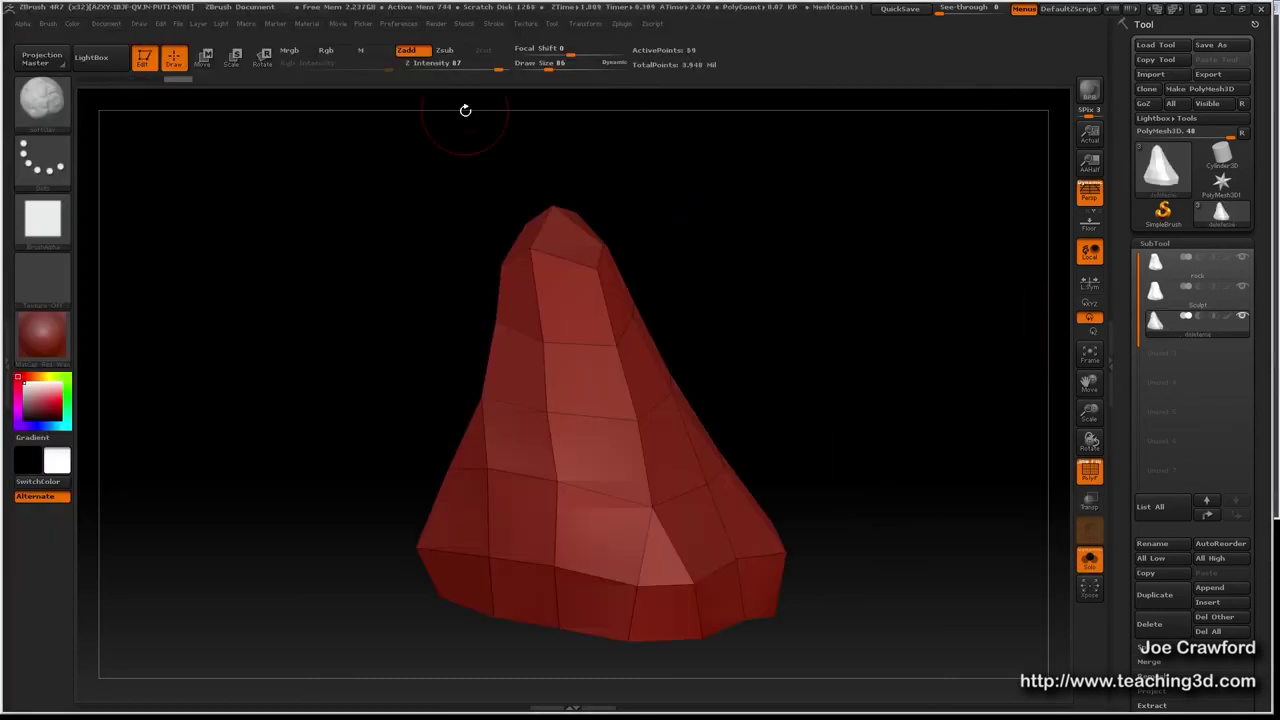
right_drag(501, 442, 580, 526)
mouse_move(492, 492)
mouse_down()
mouse_move(351, 400)
mouse_move(306, 391)
mouse_move(476, 447)
mouse_up()
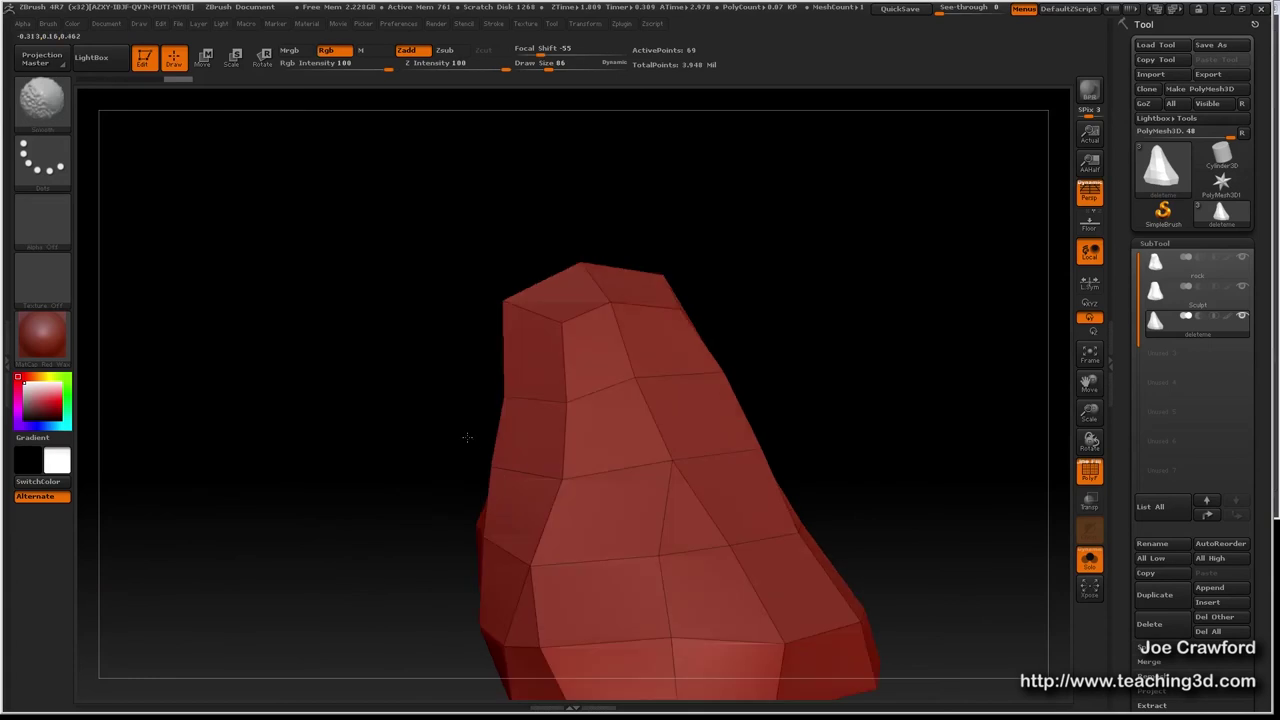
alt+right_drag(655, 463, 546, 358)
right_drag(567, 456, 530, 450)
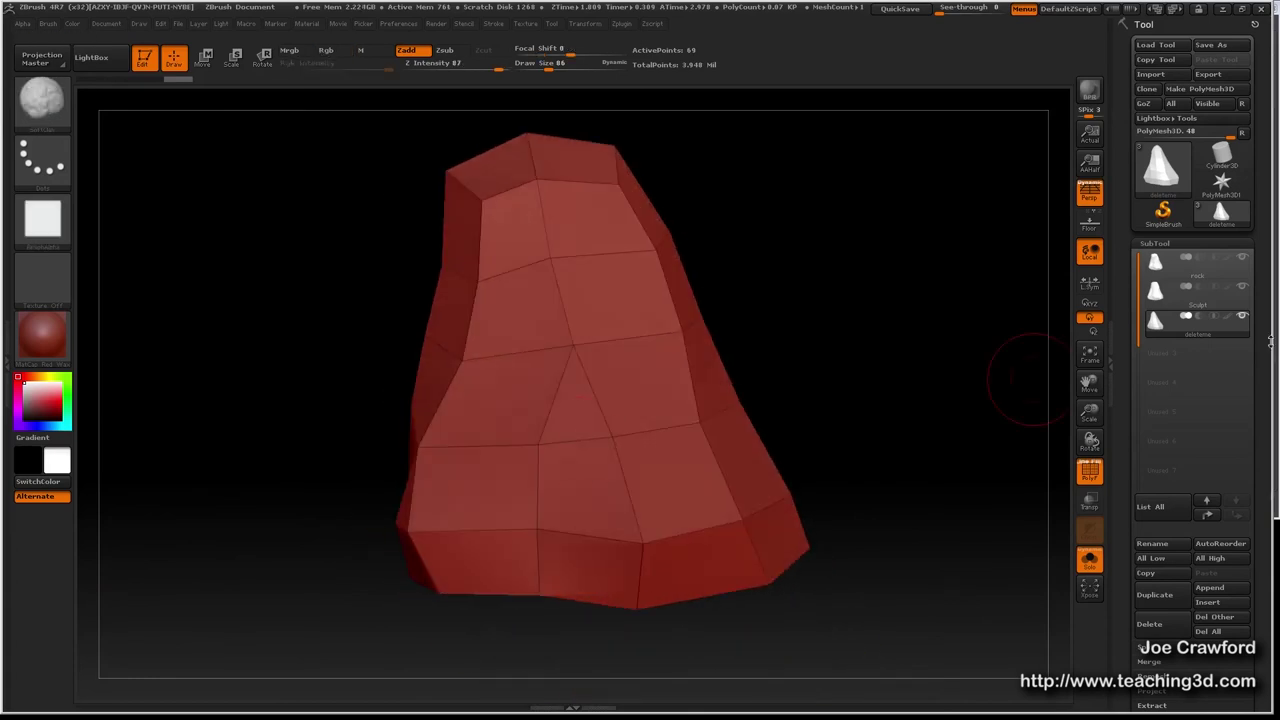
Check which subtool holds the dense triangulated mesh and rename that rock subtool as Decimated.
click(1206, 310)
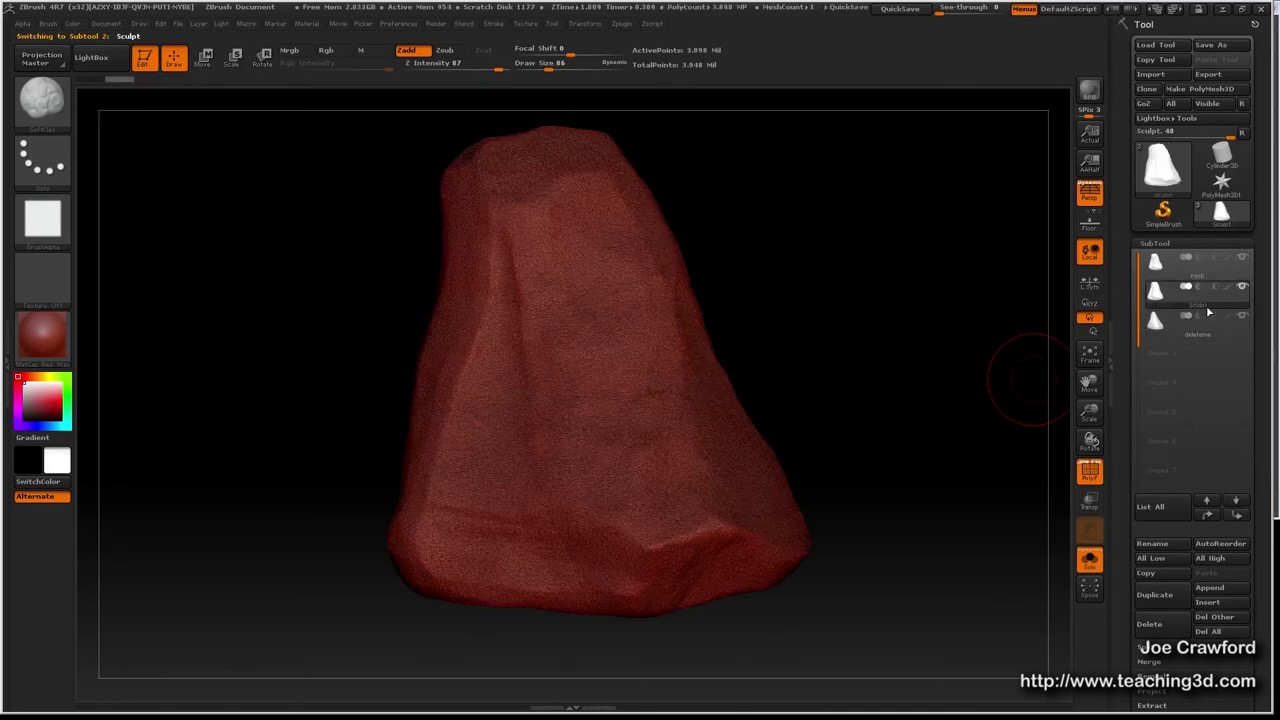
click(1203, 274)
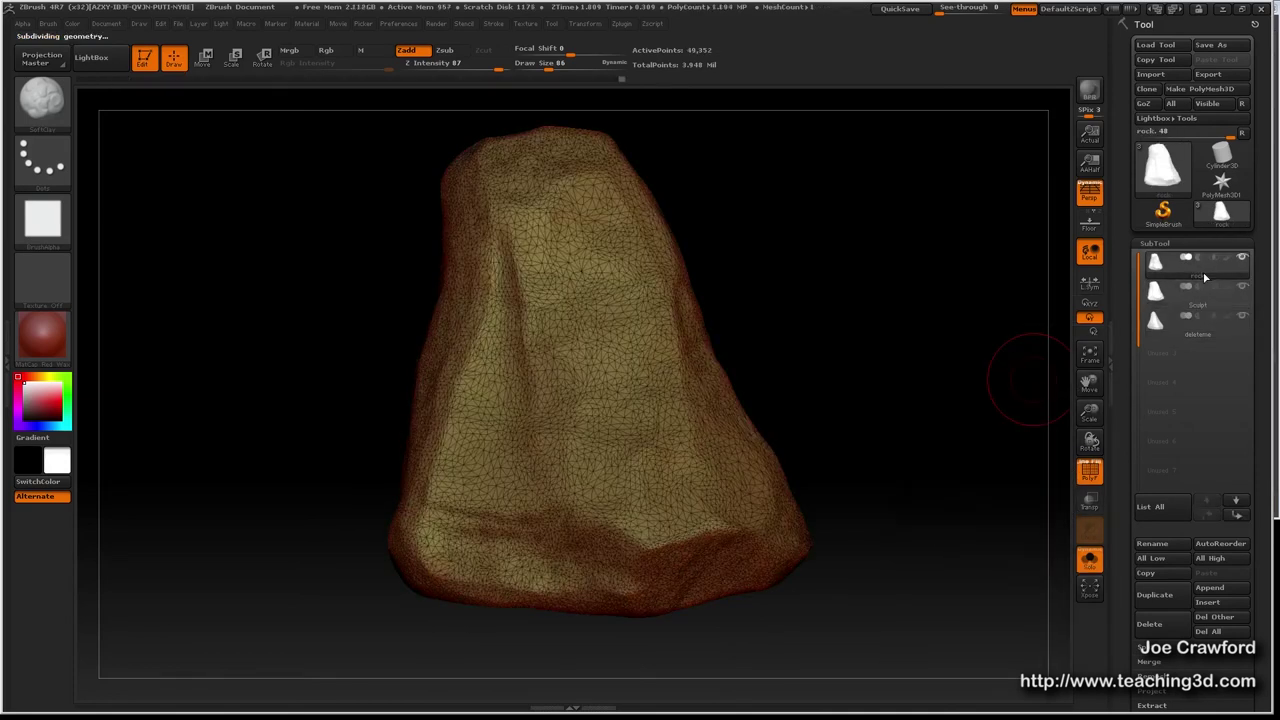
click(1201, 304)
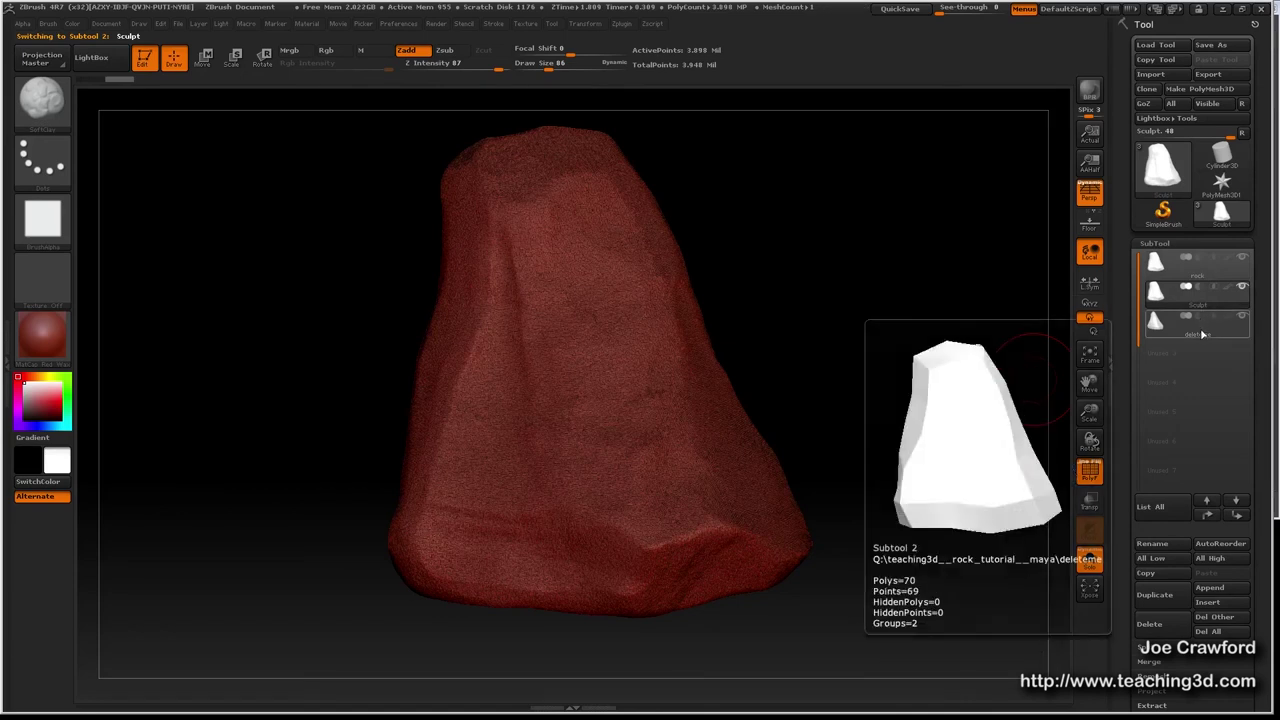
click(1203, 318)
click(1199, 279)
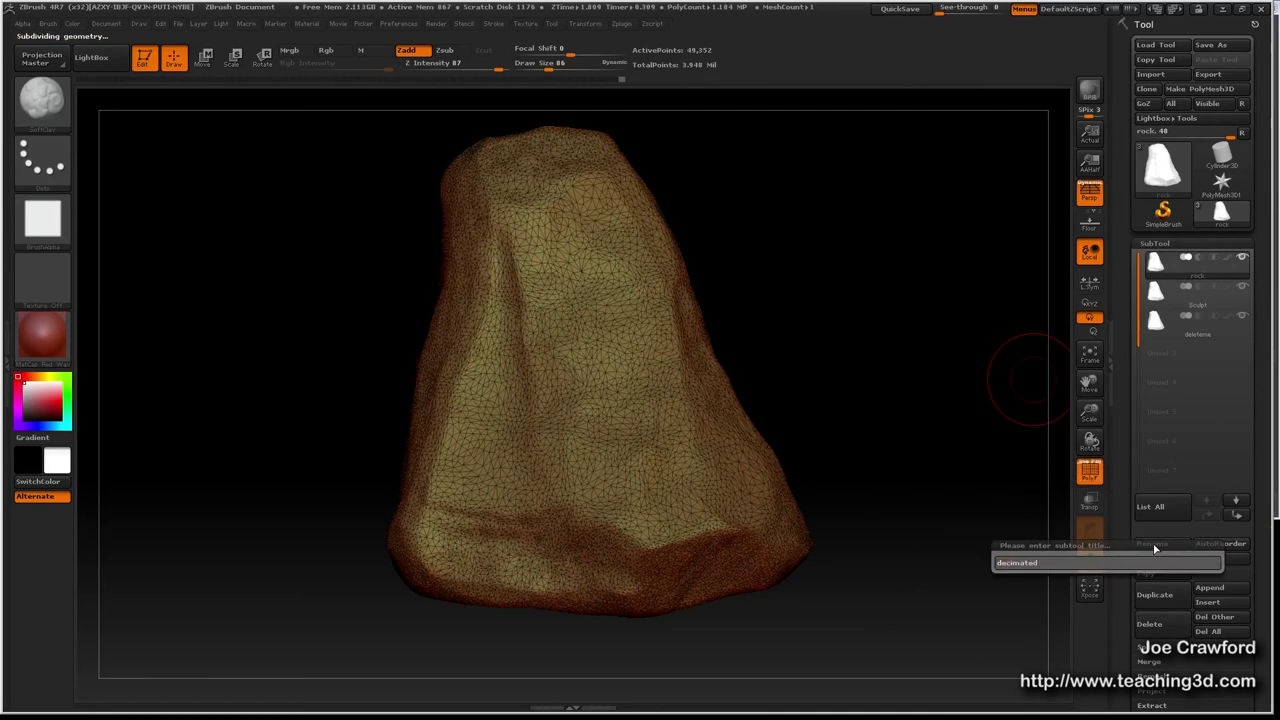
key(Return)
Rename the imported low-poly deleteme subtool as Retopo.
click(1195, 334)
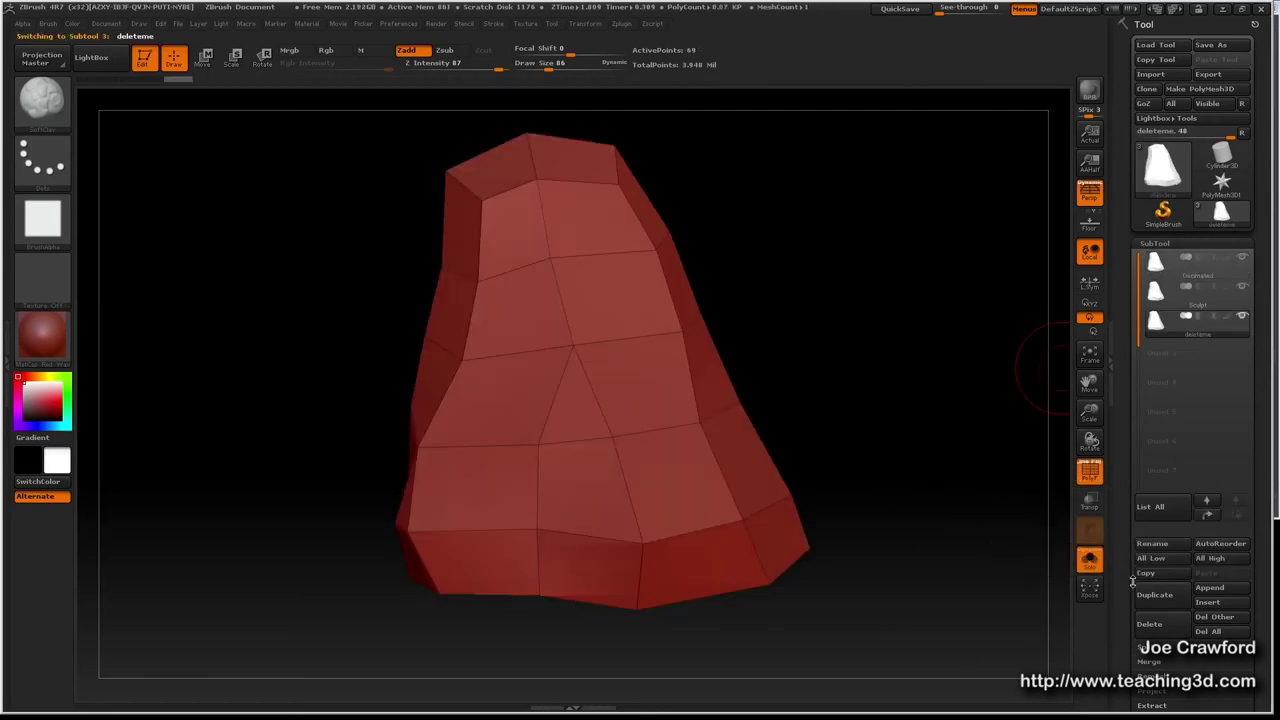
click(1152, 544)
text(retopo)
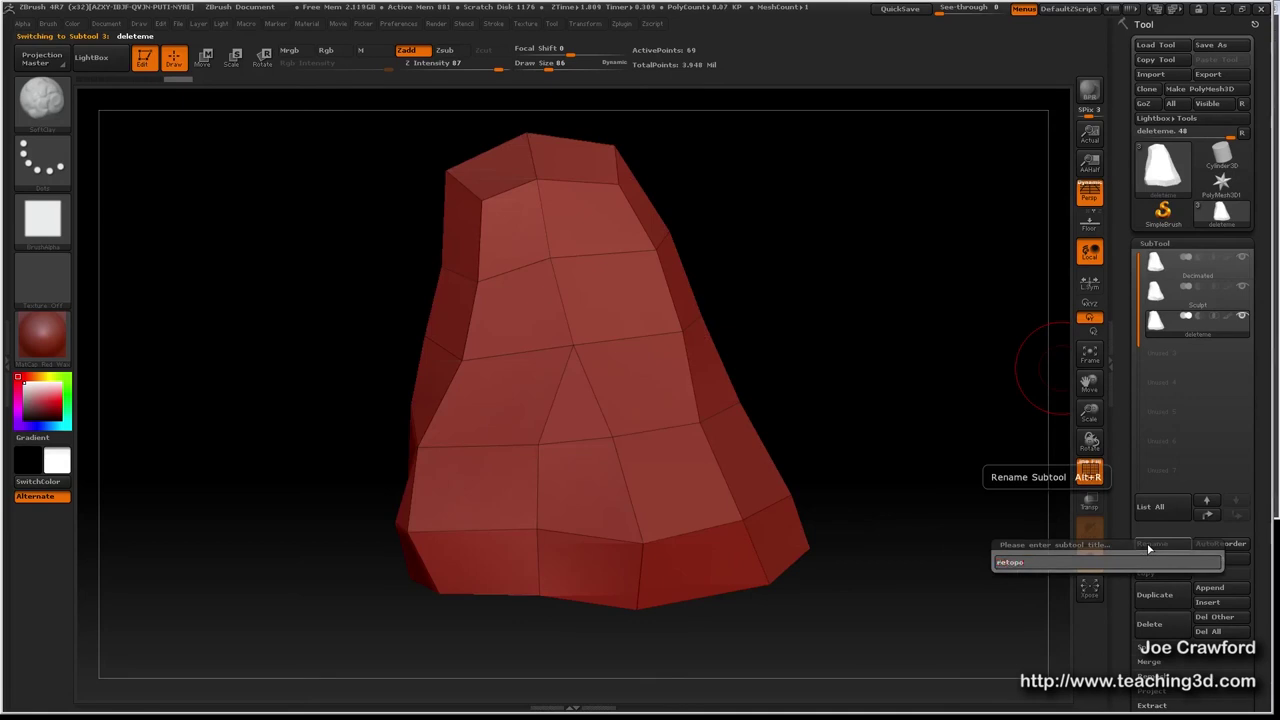
key(Return)
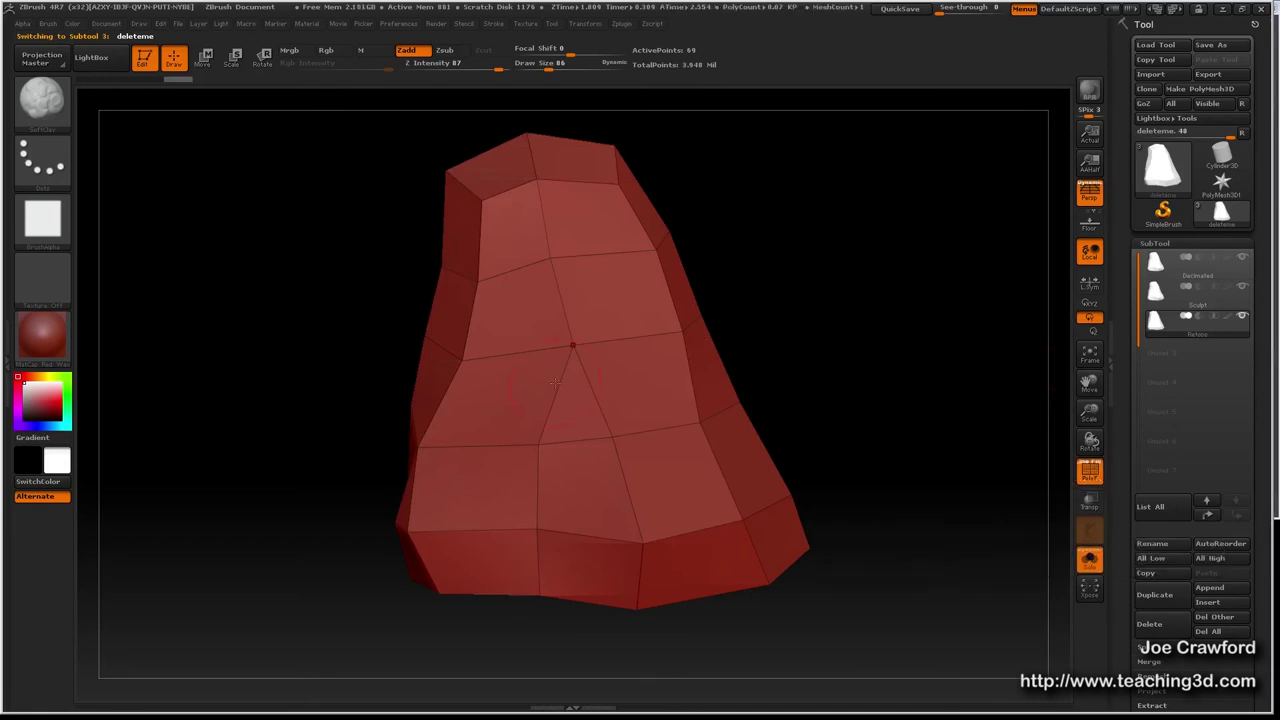
Enable Suv for the Retopo subtool, divide it twice, and return it to subdivision level 1.
mouse_move(613, 437)
ctrl+right_down()
mouse_move(612, 395)
mouse_move(570, 376)
ctrl+right_up()
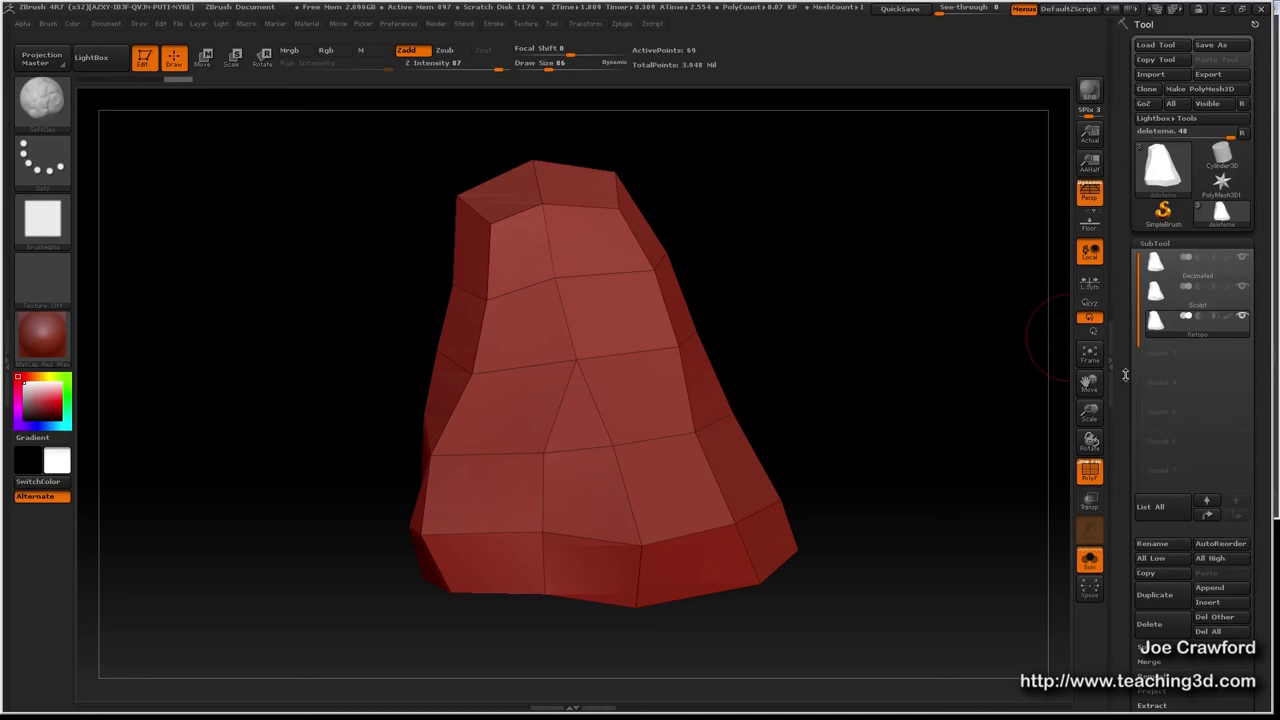
mouse_move(1190, 305)
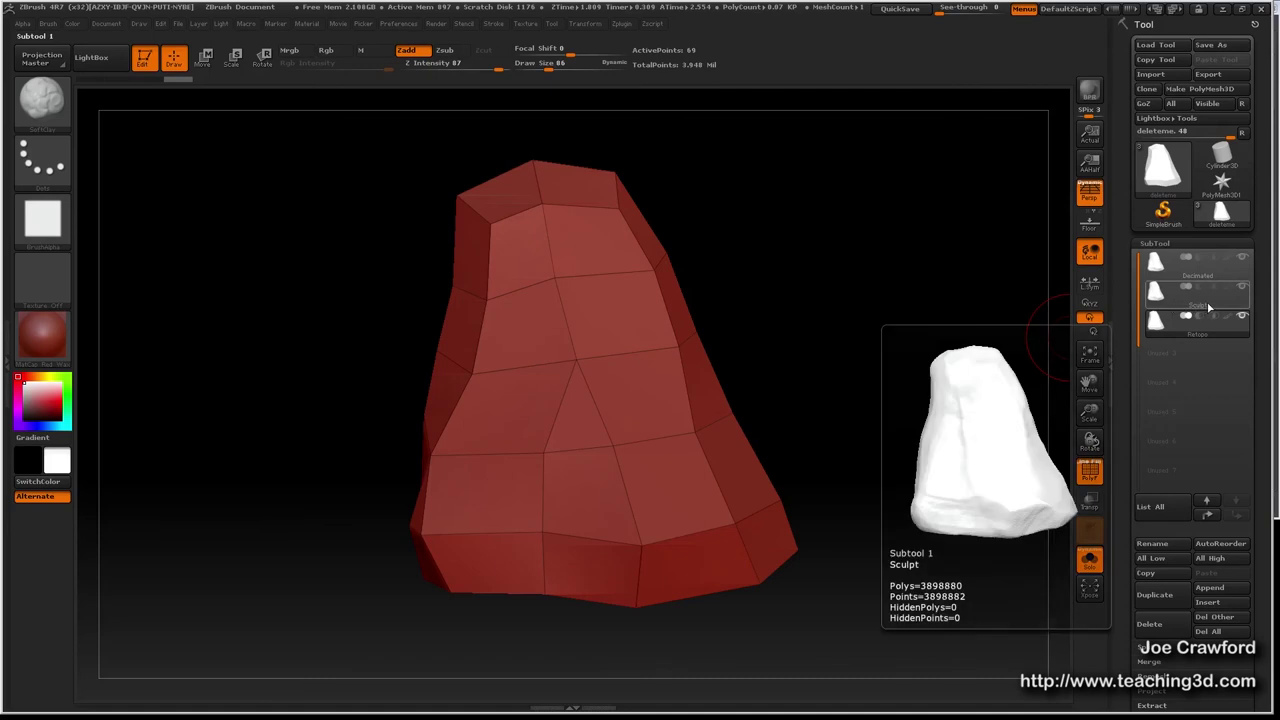
drag(1122, 598, 1122, 507)
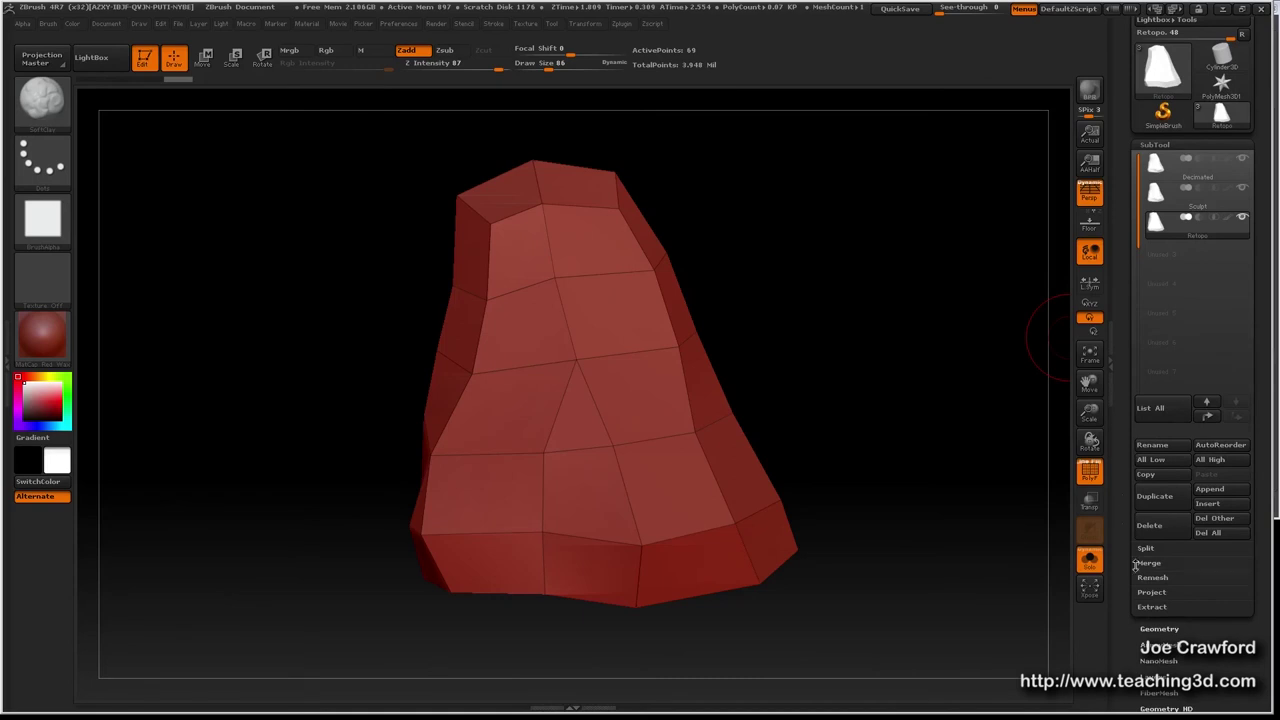
click(1155, 629)
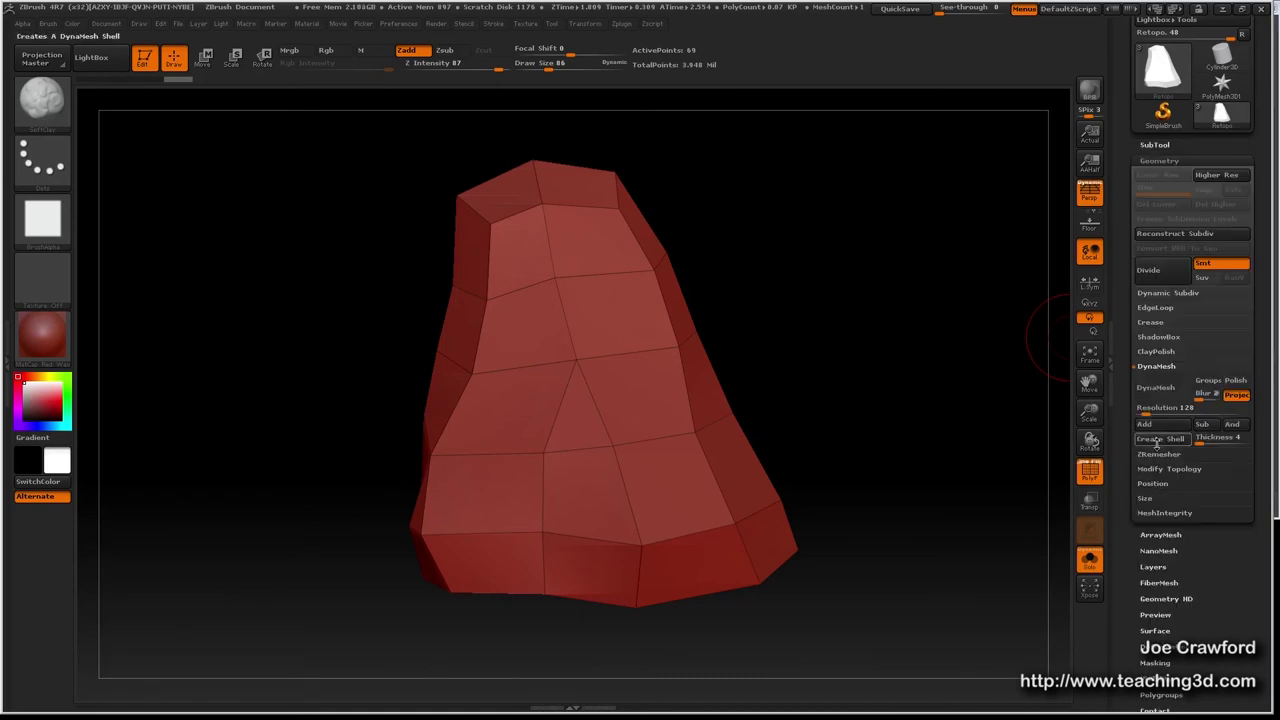
click(1201, 280)
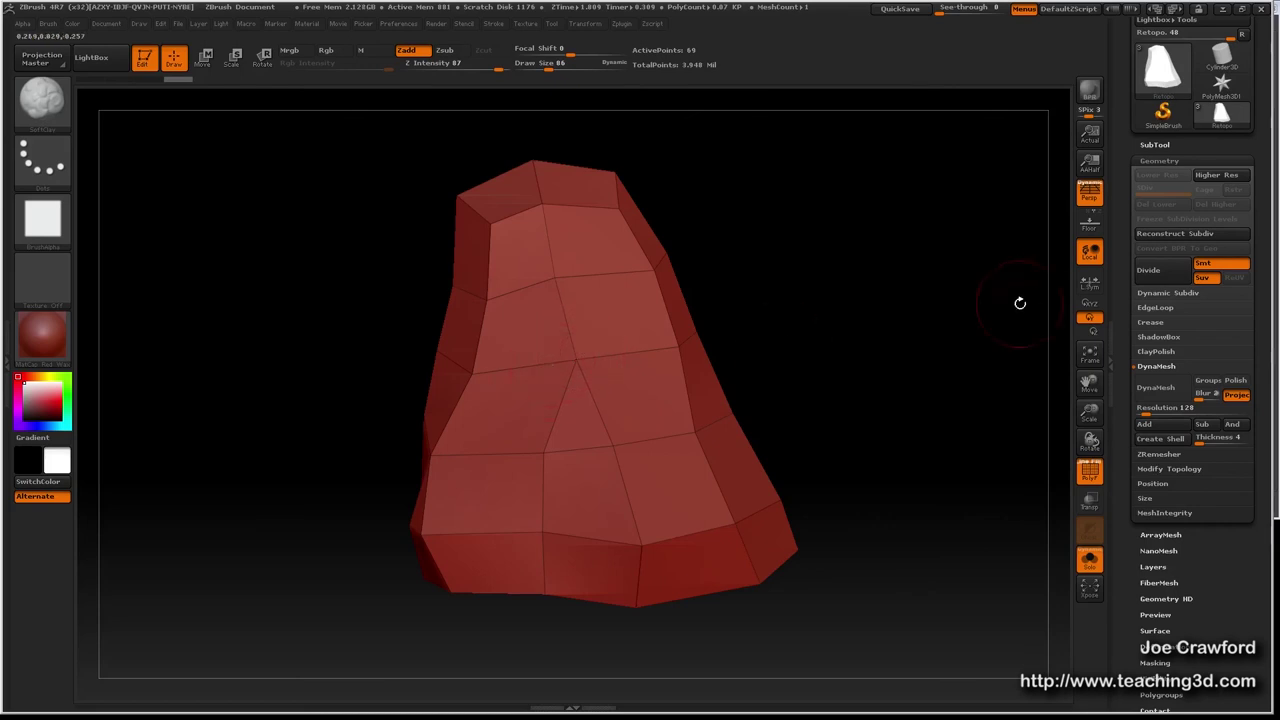
click(1150, 263)
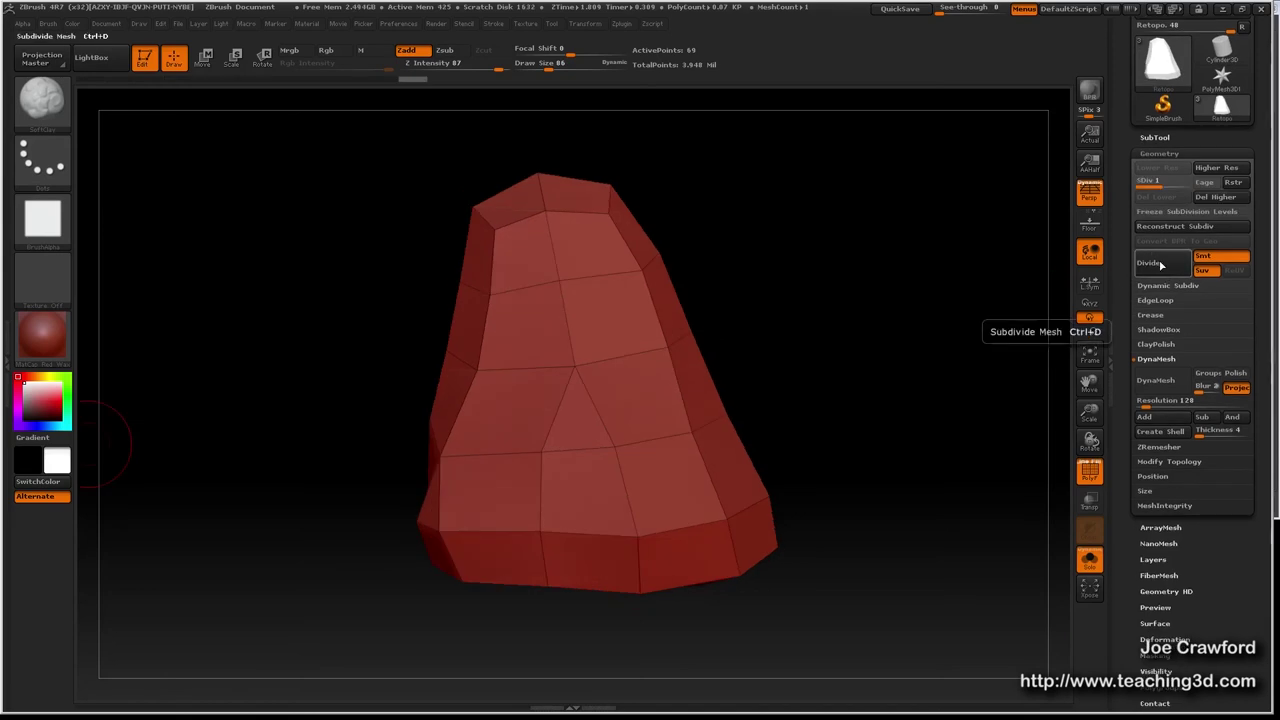
click(1184, 182)
click(1160, 265)
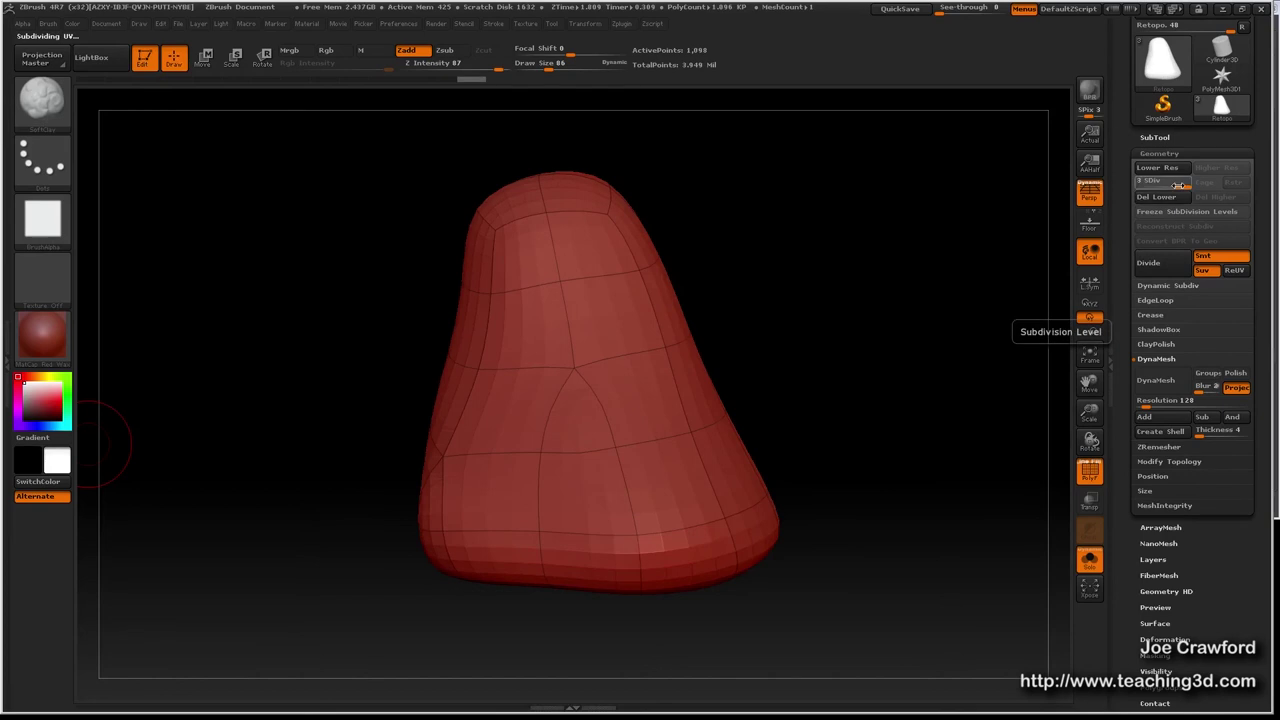
drag(1178, 186, 1138, 188)
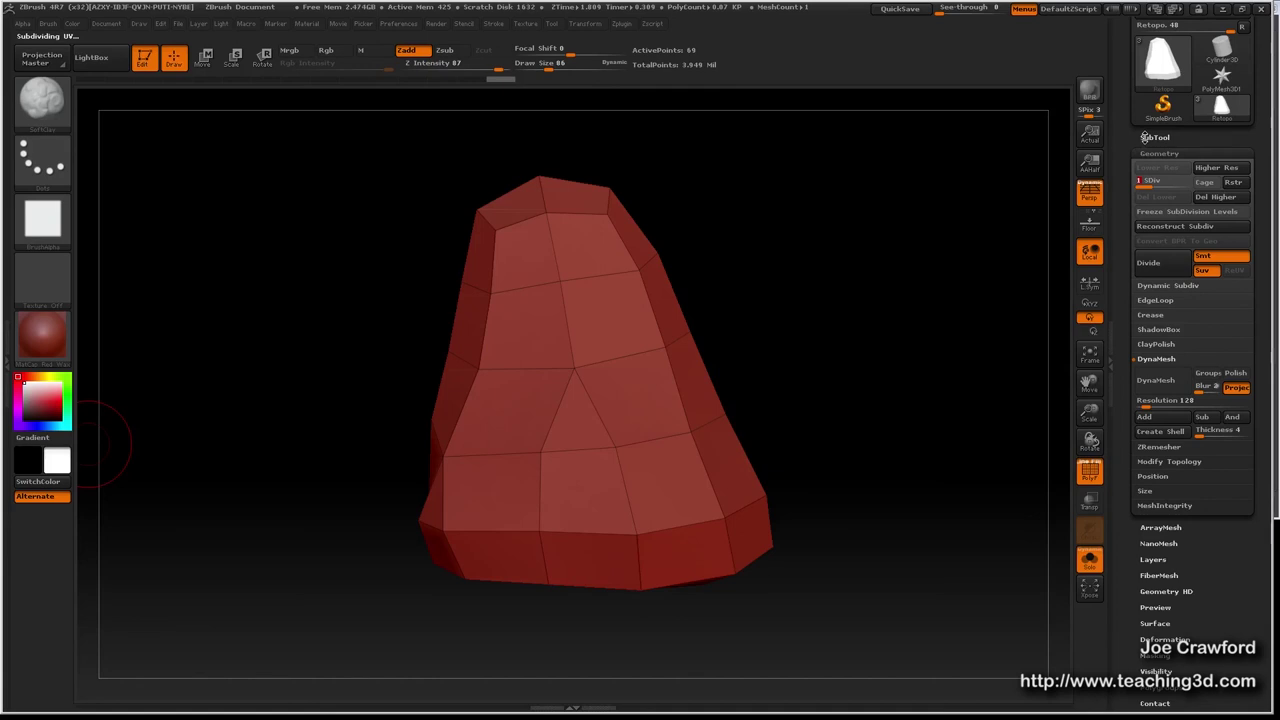
Compare the Sculpt and Retopo subtools, expand the Project settings, and leave Retopo selected.
click(1146, 137)
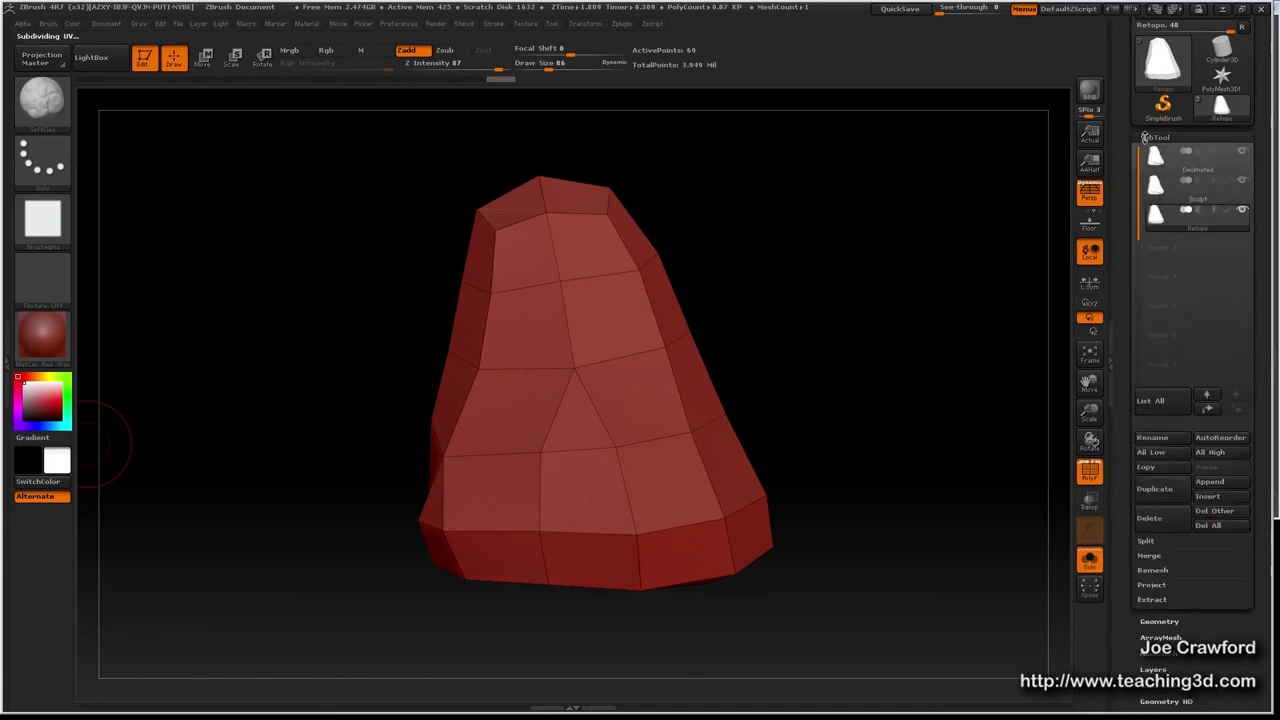
click(1188, 197)
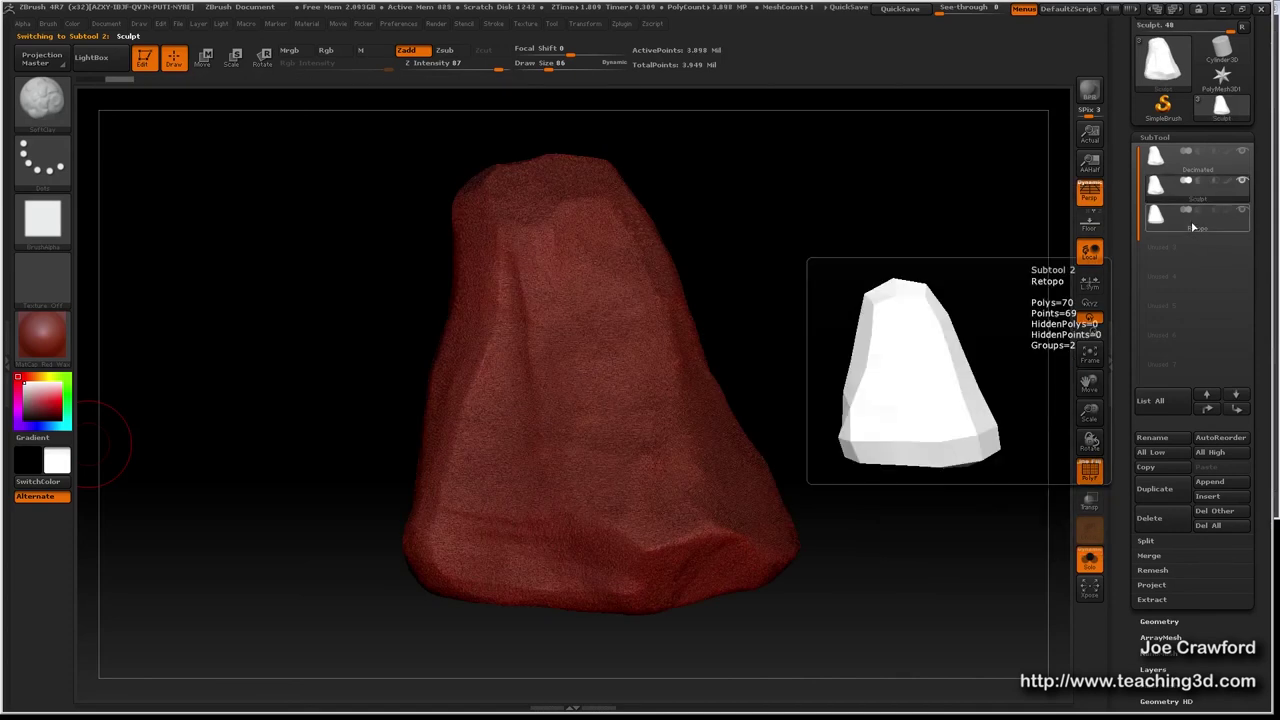
click(1192, 228)
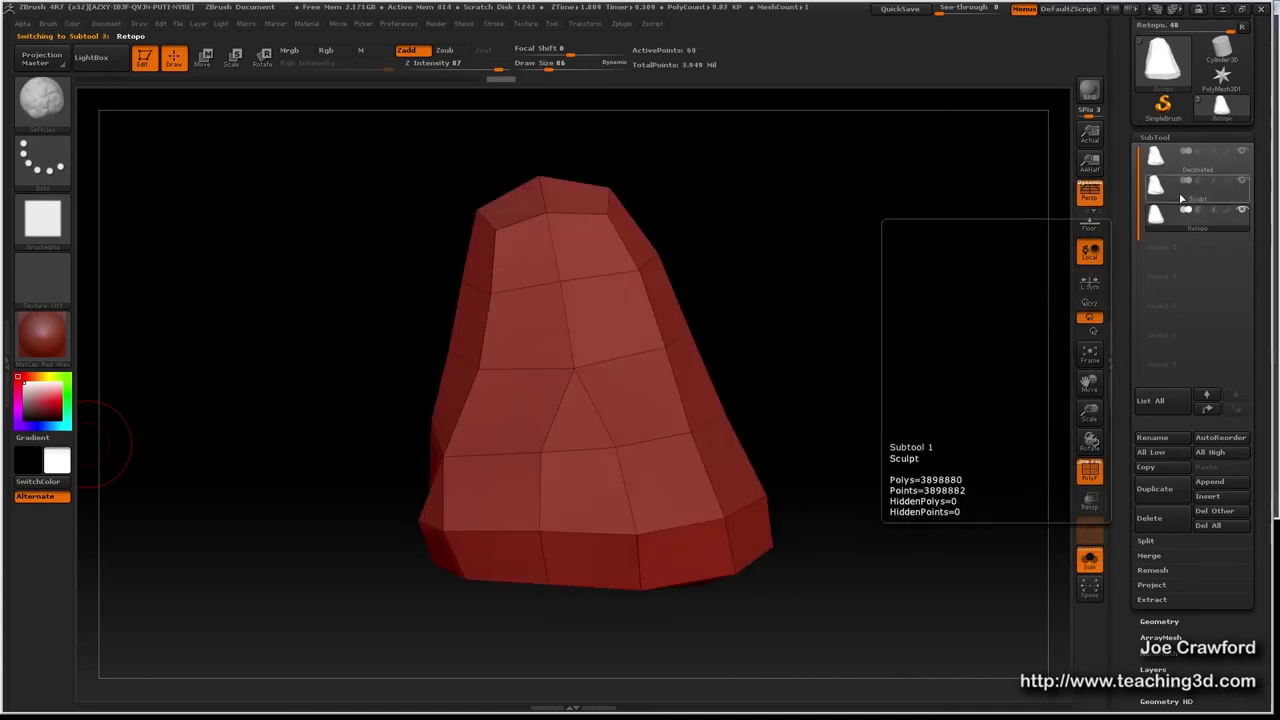
click(1183, 199)
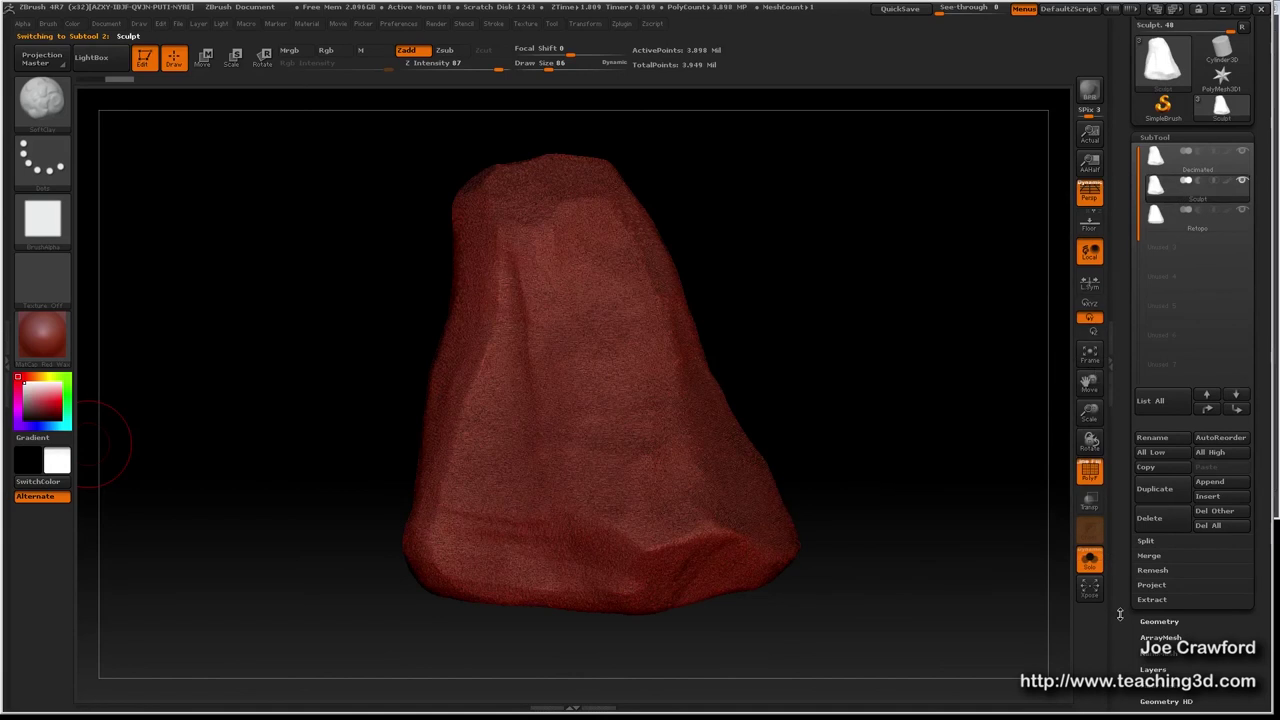
click(1142, 586)
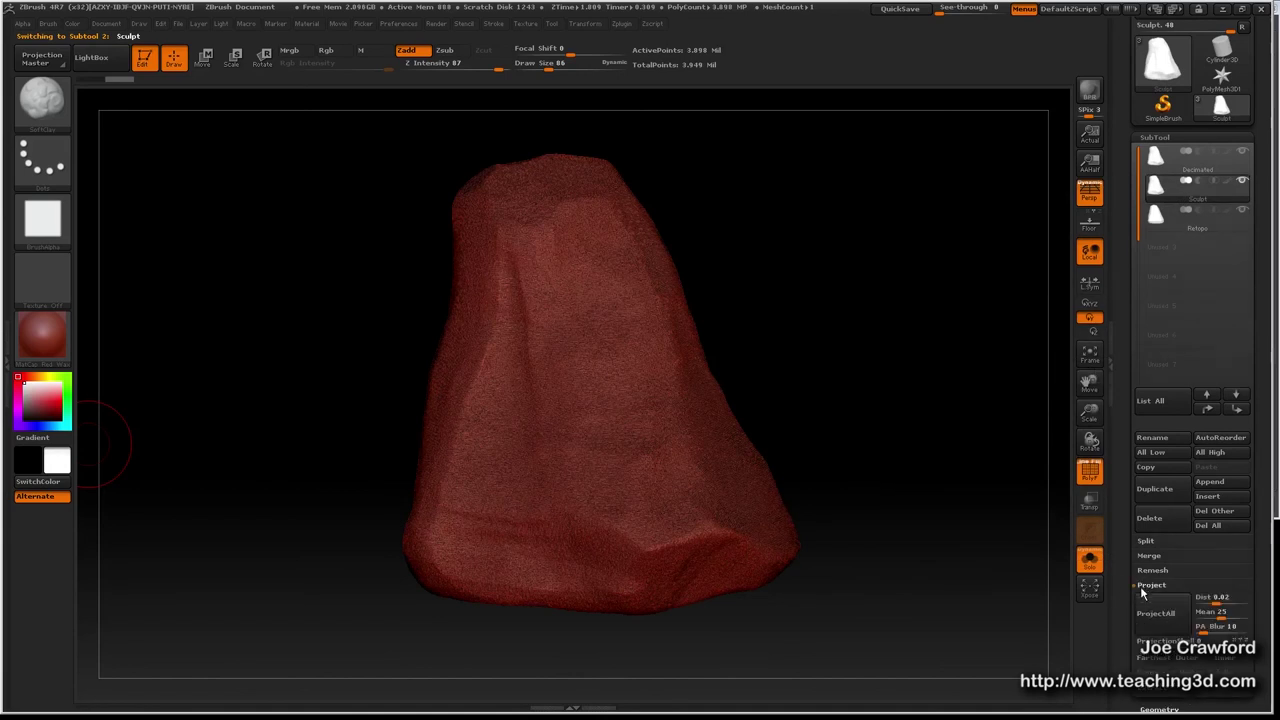
drag(1124, 614, 1122, 527)
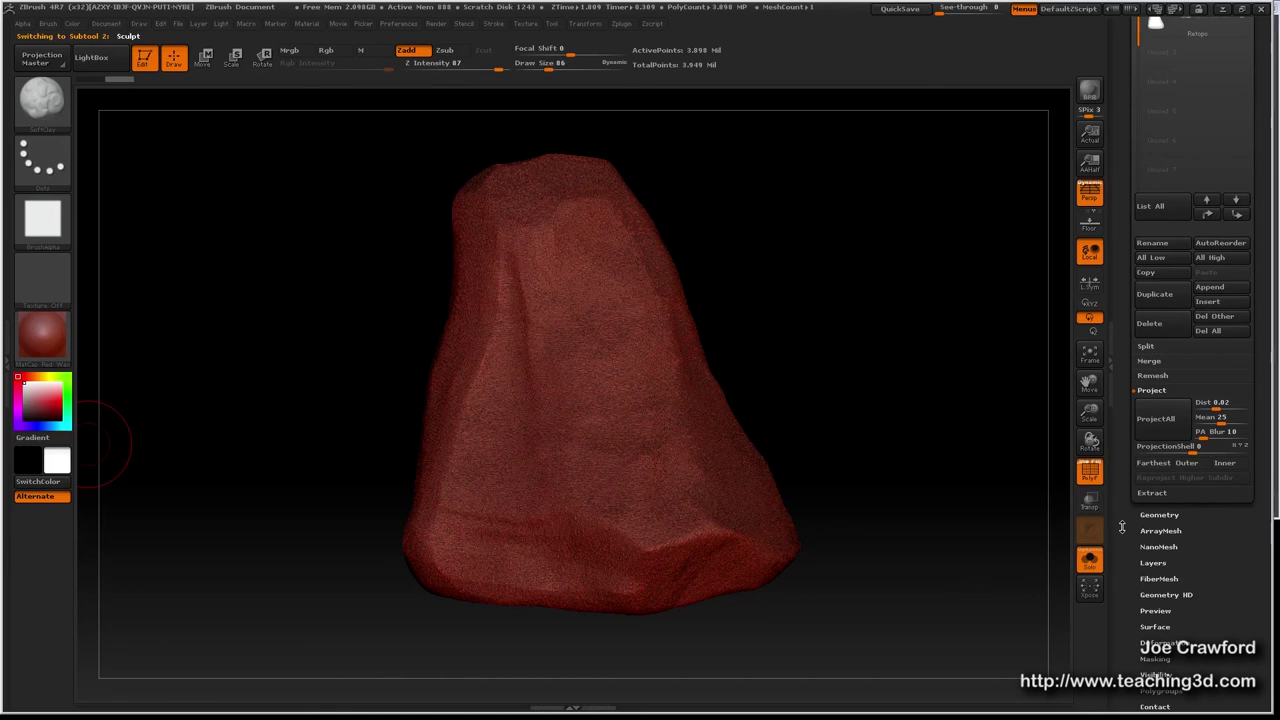
scroll(1122, 527, up, 5)
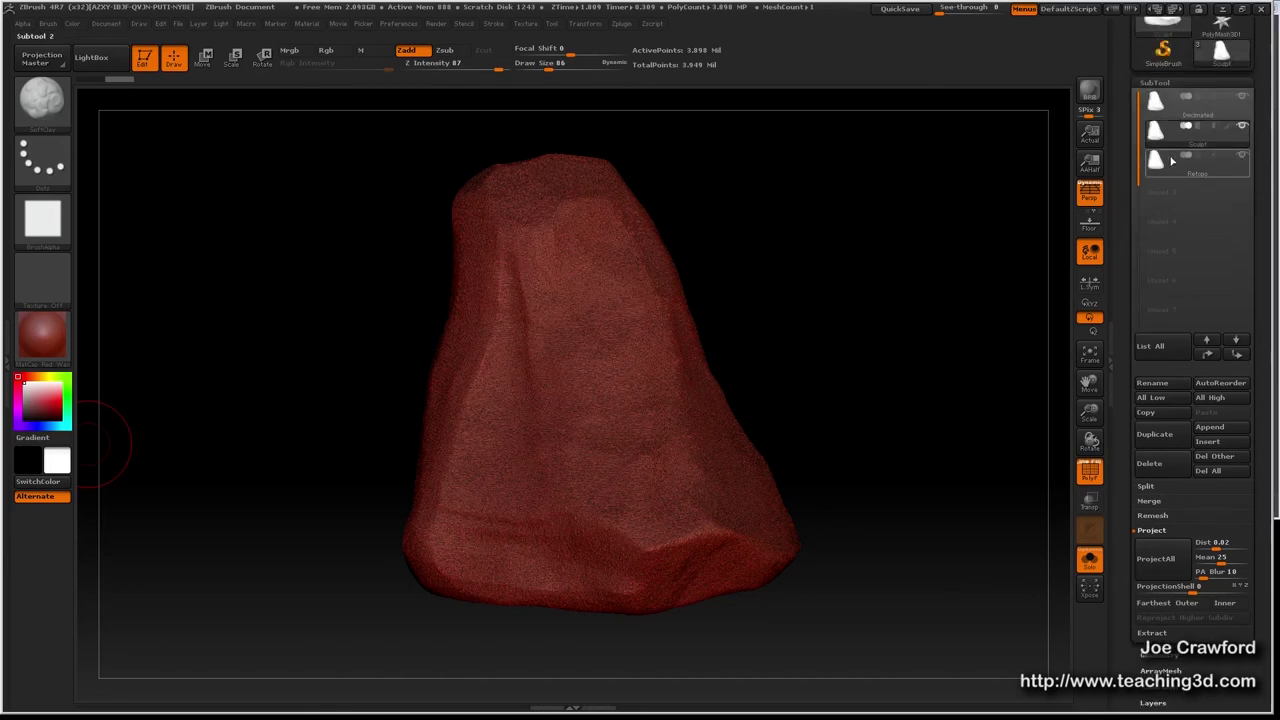
click(1209, 174)
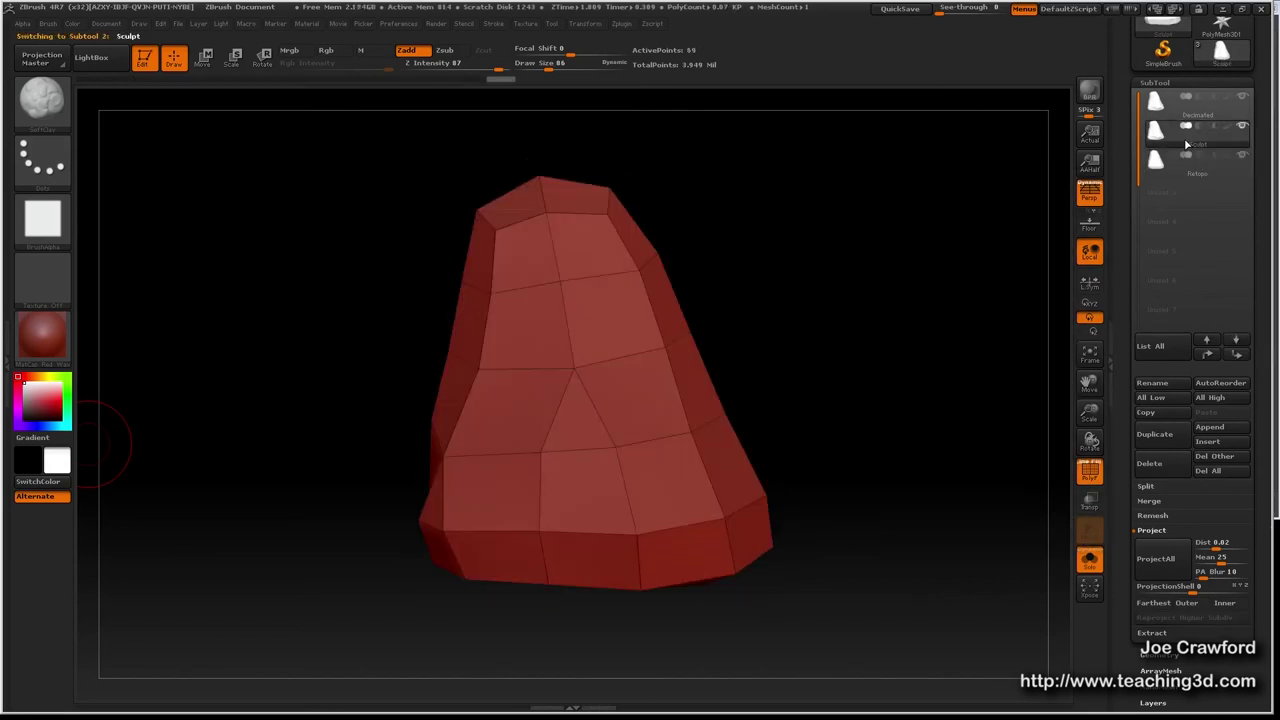
click(1187, 142)
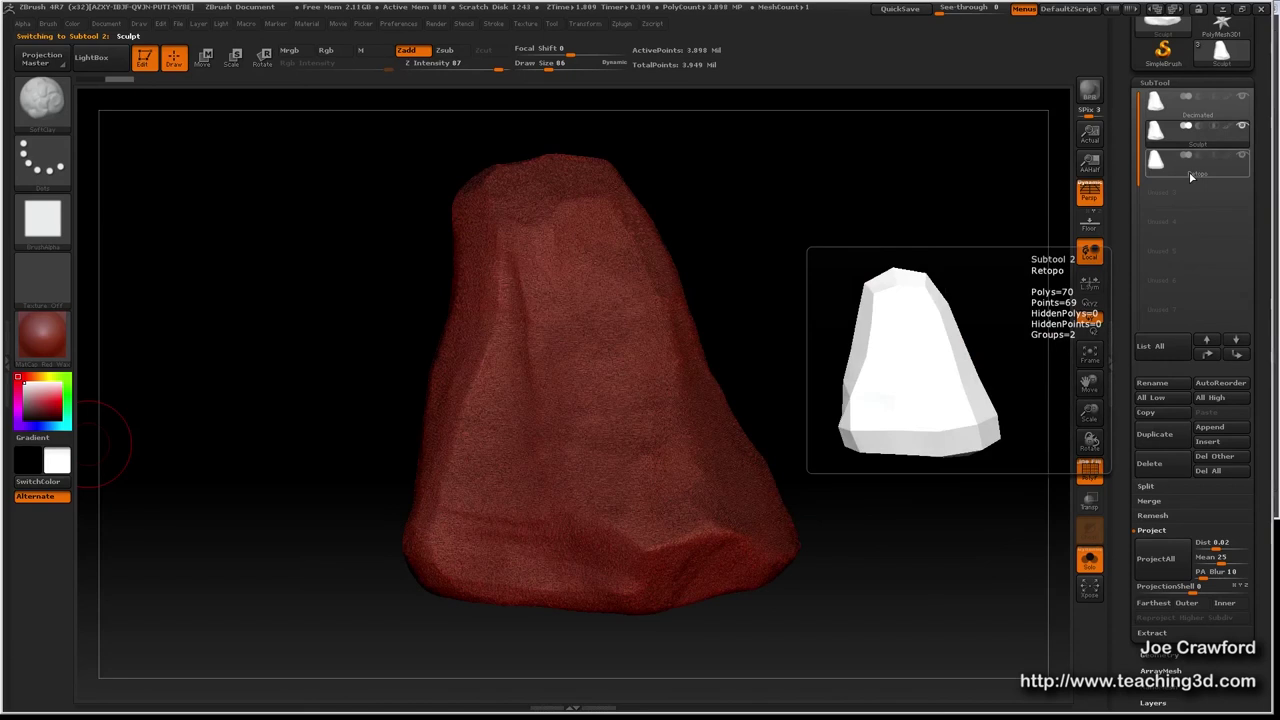
click(1190, 176)
Preview the higher subdivision levels of the Retopo subtool and return it to level 1.
scroll(1122, 568, down, 3)
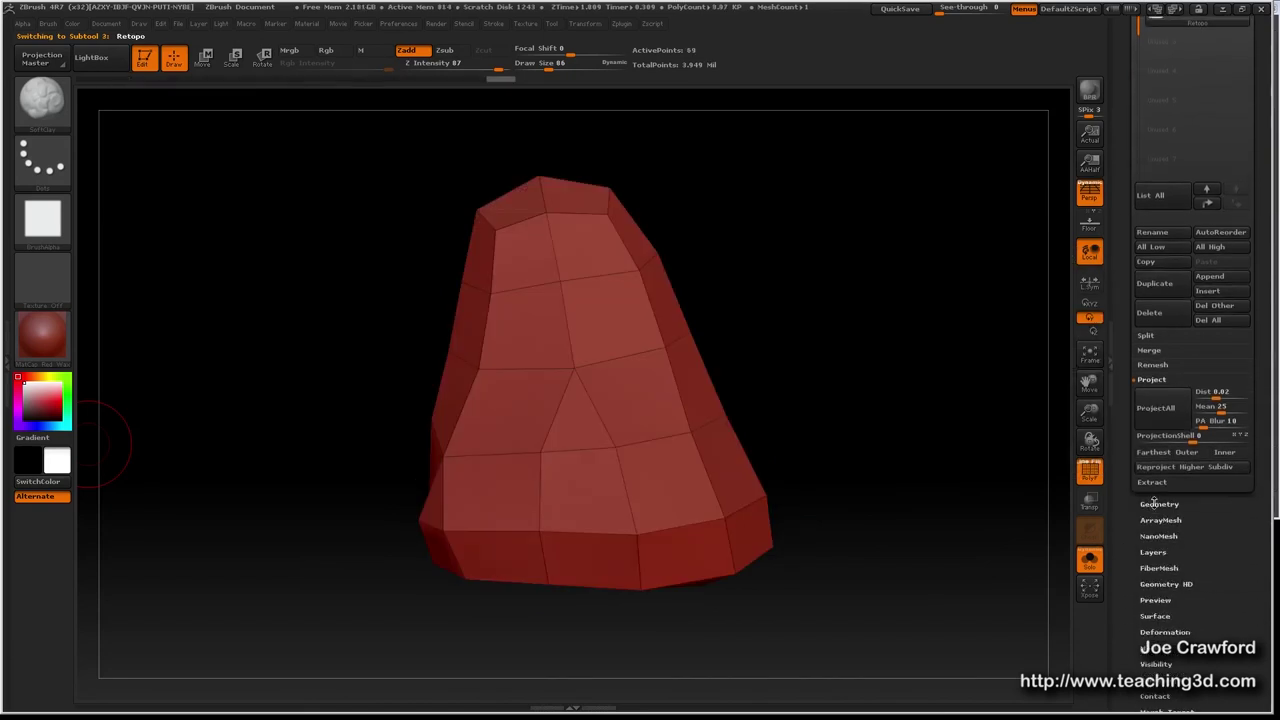
click(1157, 503)
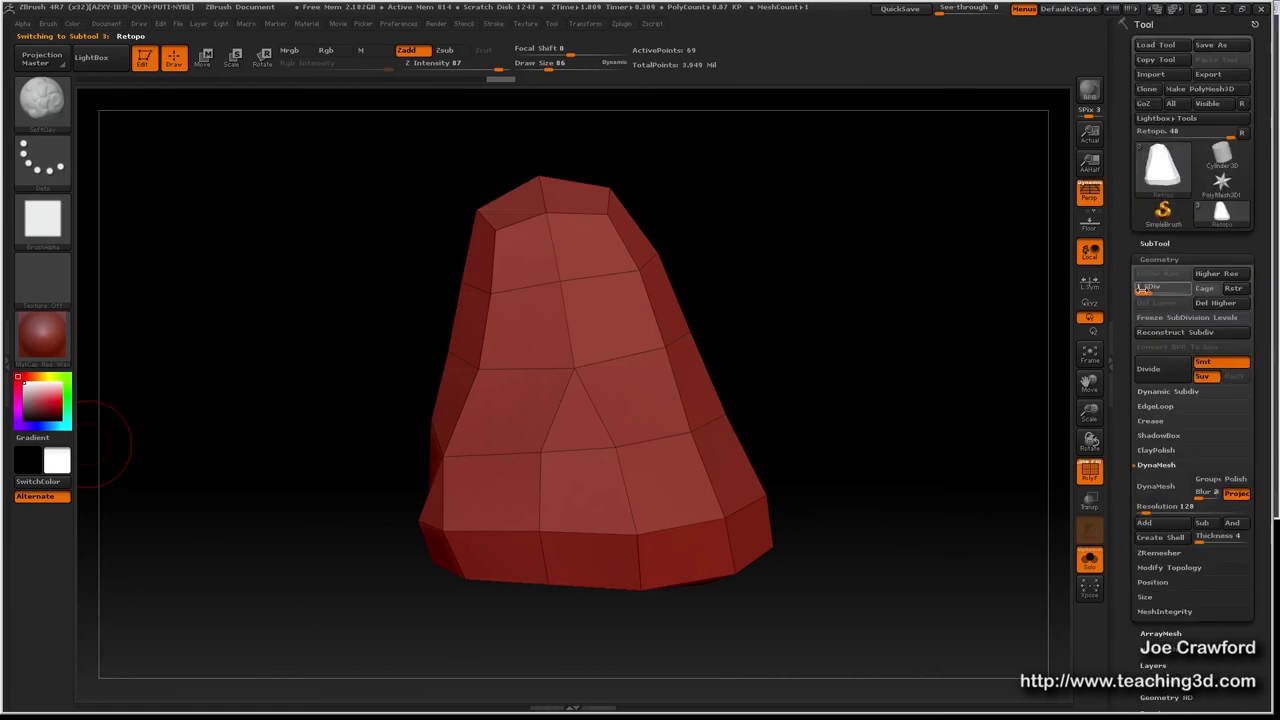
key(ctrl+d)
drag(1188, 293, 1140, 292)
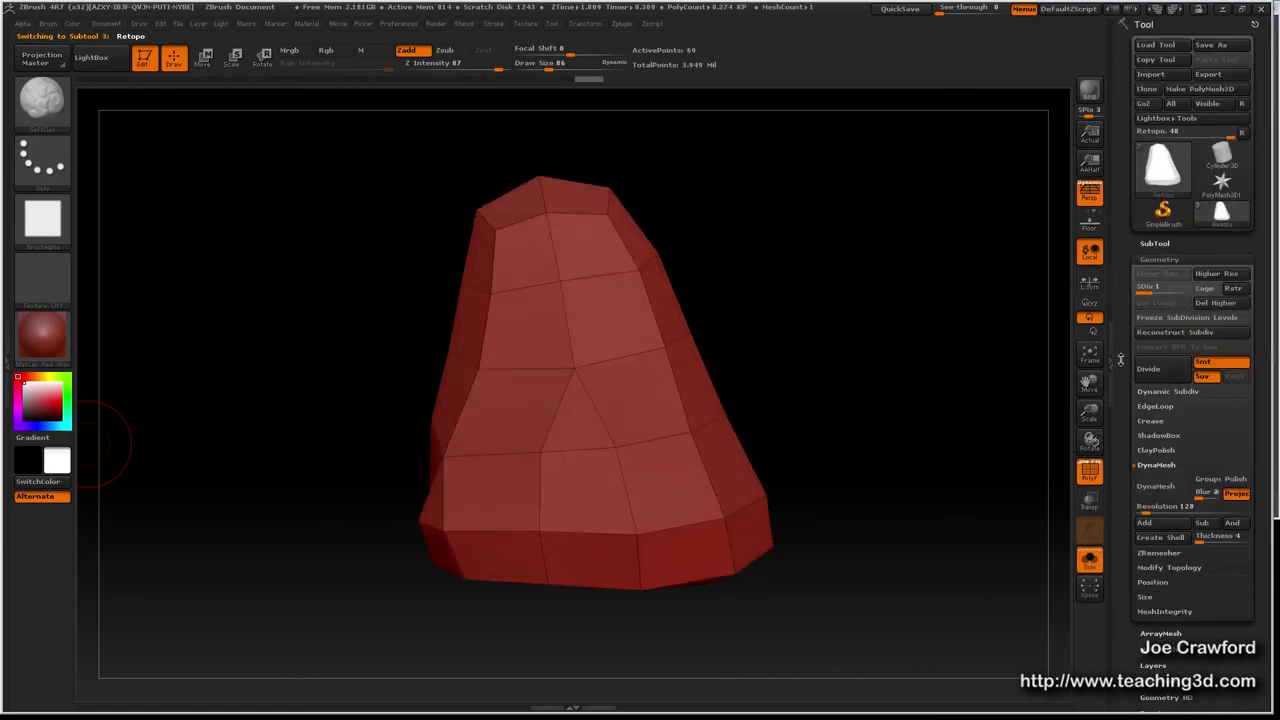
Hide the Decimated subtool, keep Sculpt and Retopo visible, and select Retopo as the projection target.
click(1154, 243)
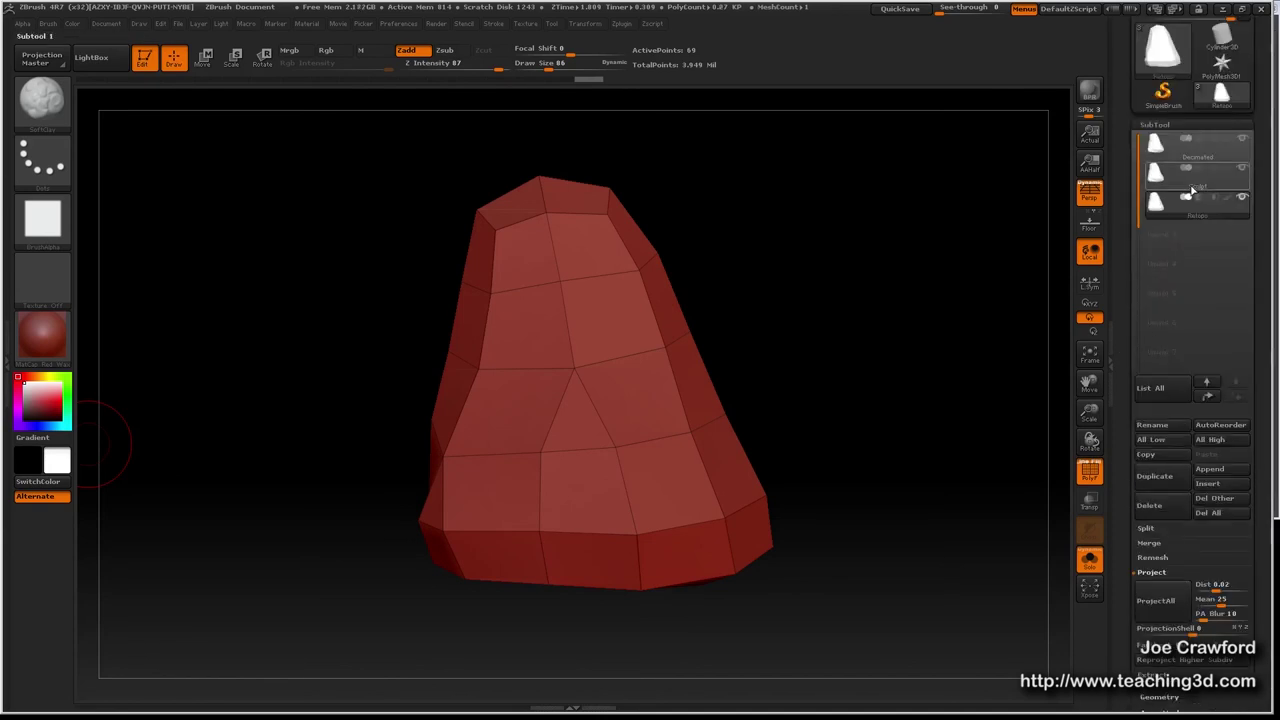
mouse_move(1245, 142)
click(1230, 176)
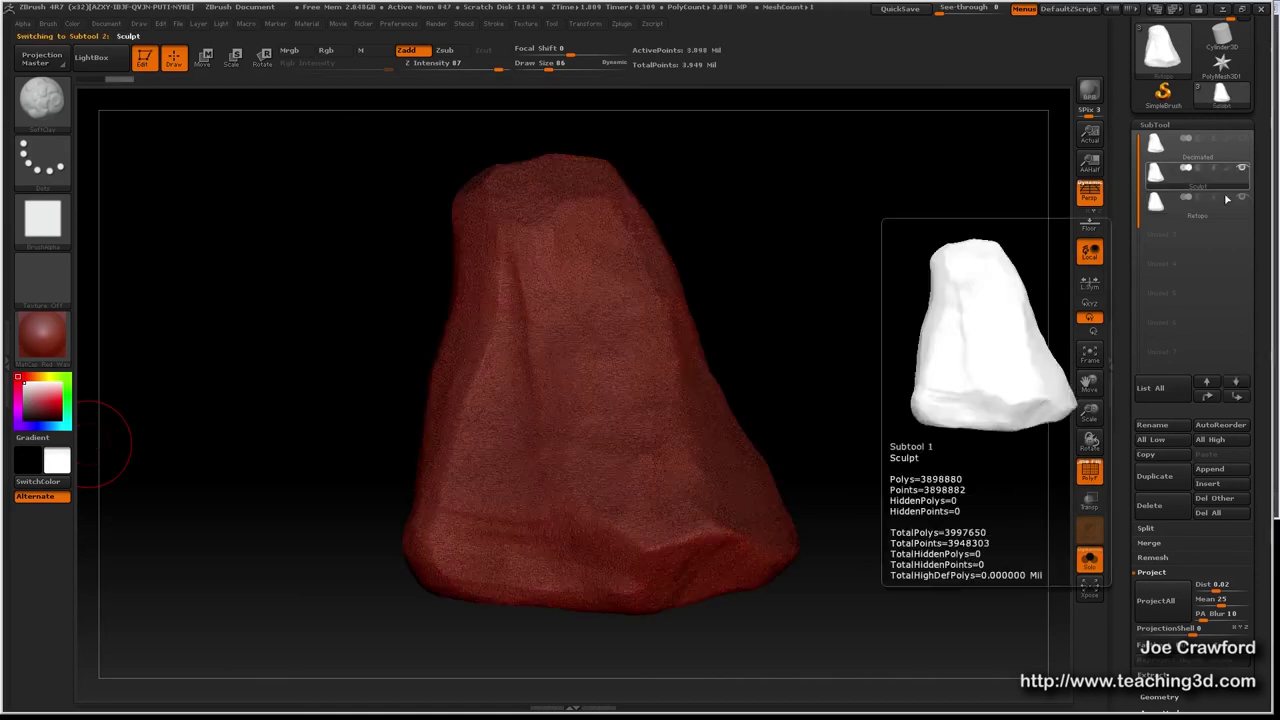
click(1200, 210)
mouse_move(1243, 201)
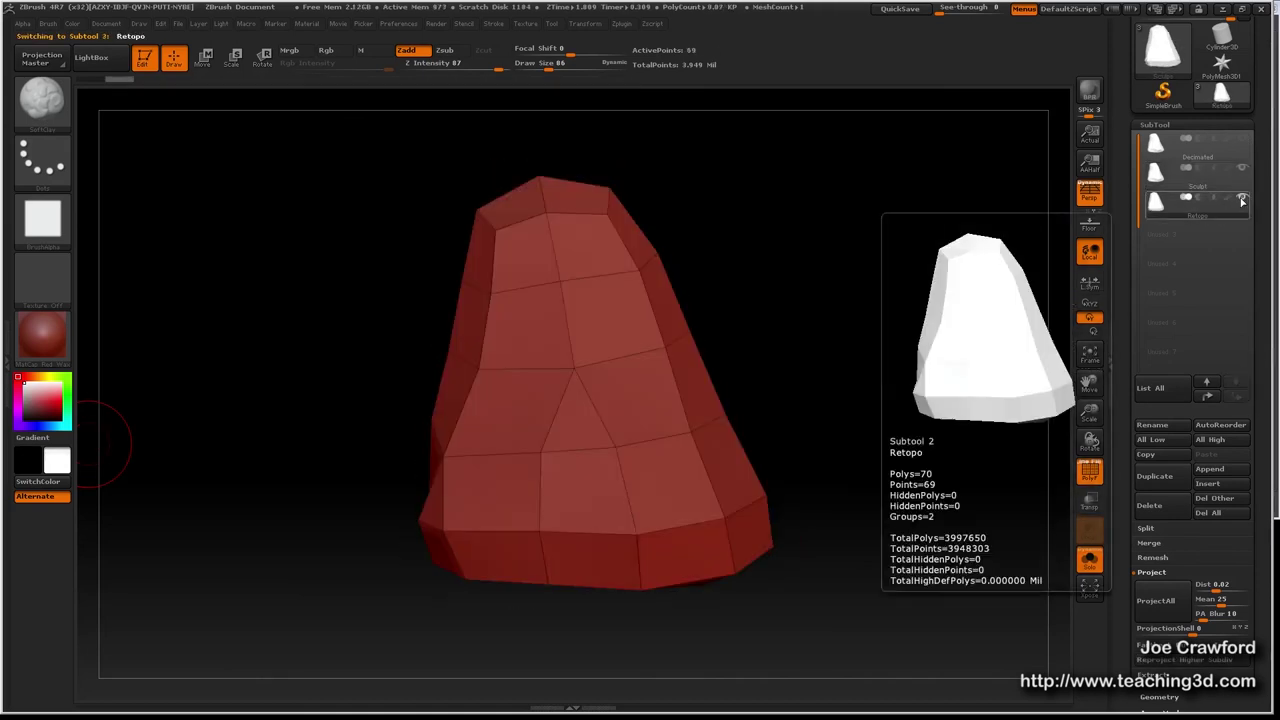
mouse_move(1244, 175)
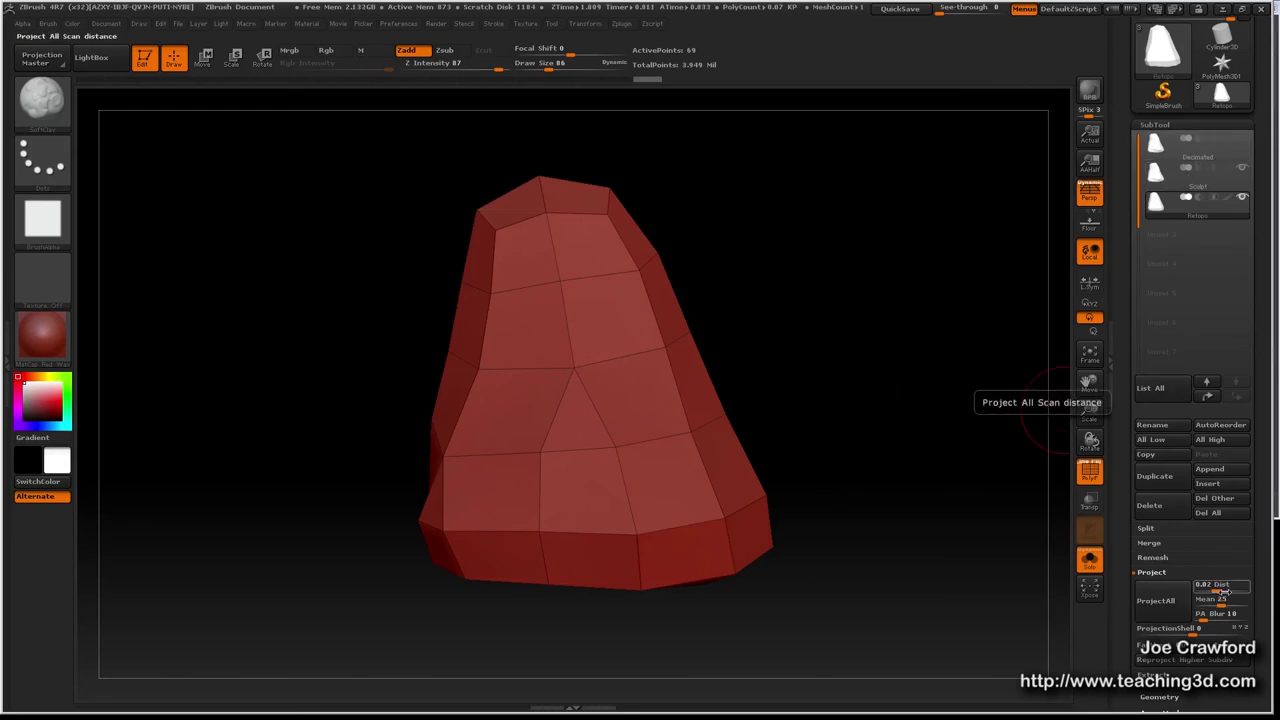
Set the projection distance to 0.20323 and run ProjectAll to fit the level 1 Retopo mesh to the Sculpt.
drag(1216, 590, 1224, 590)
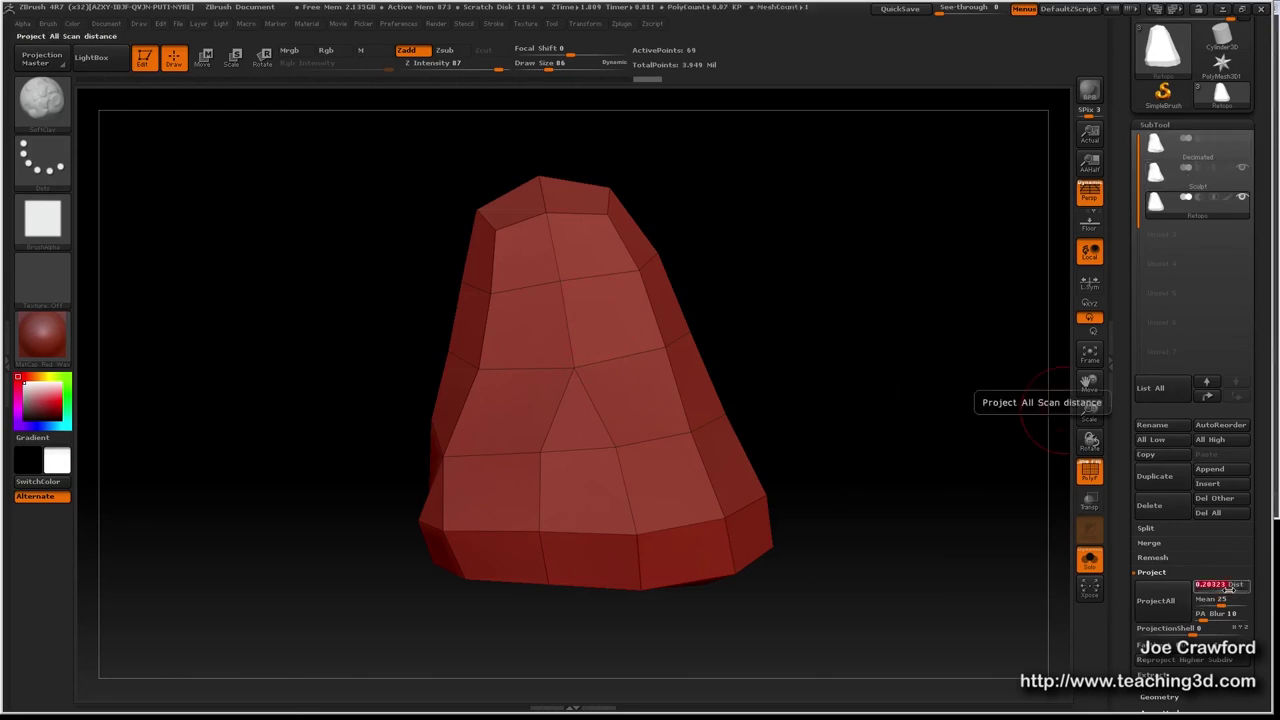
click(1156, 602)
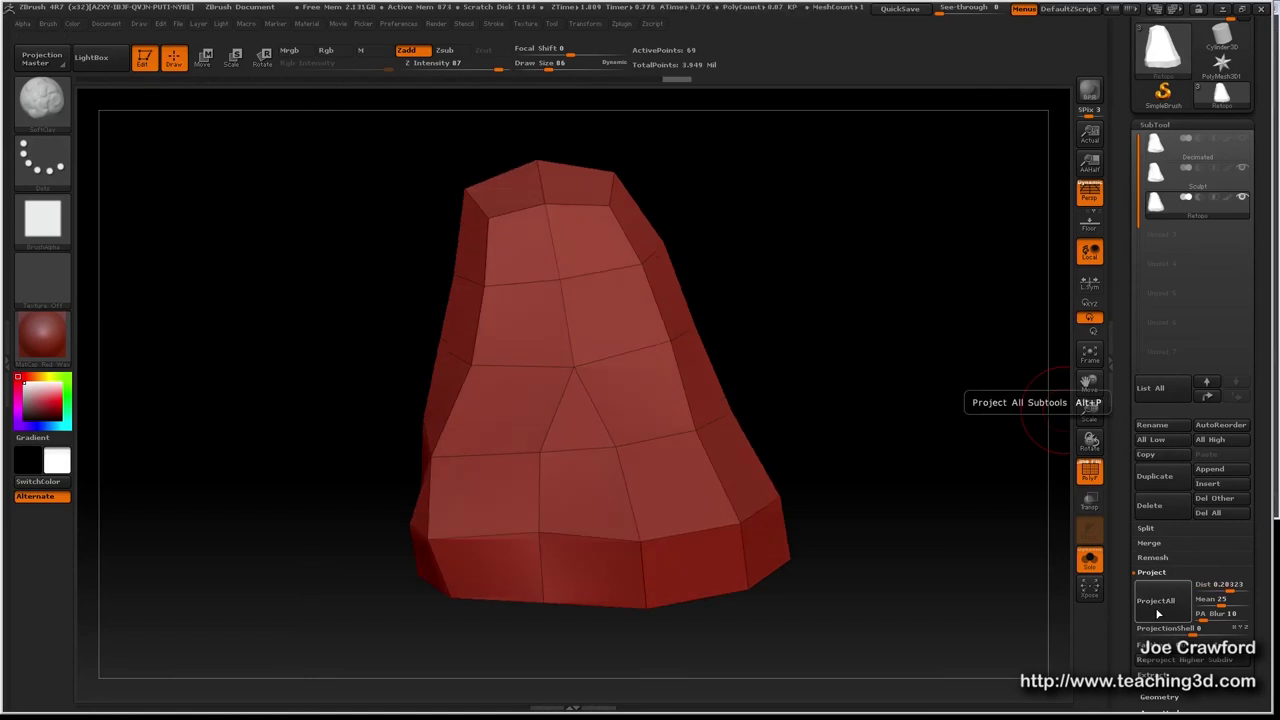
drag(656, 451, 600, 434)
click(1157, 603)
Raise the Retopo subtool to subdivision level 2 in its Geometry settings.
drag(1127, 591, 1128, 497)
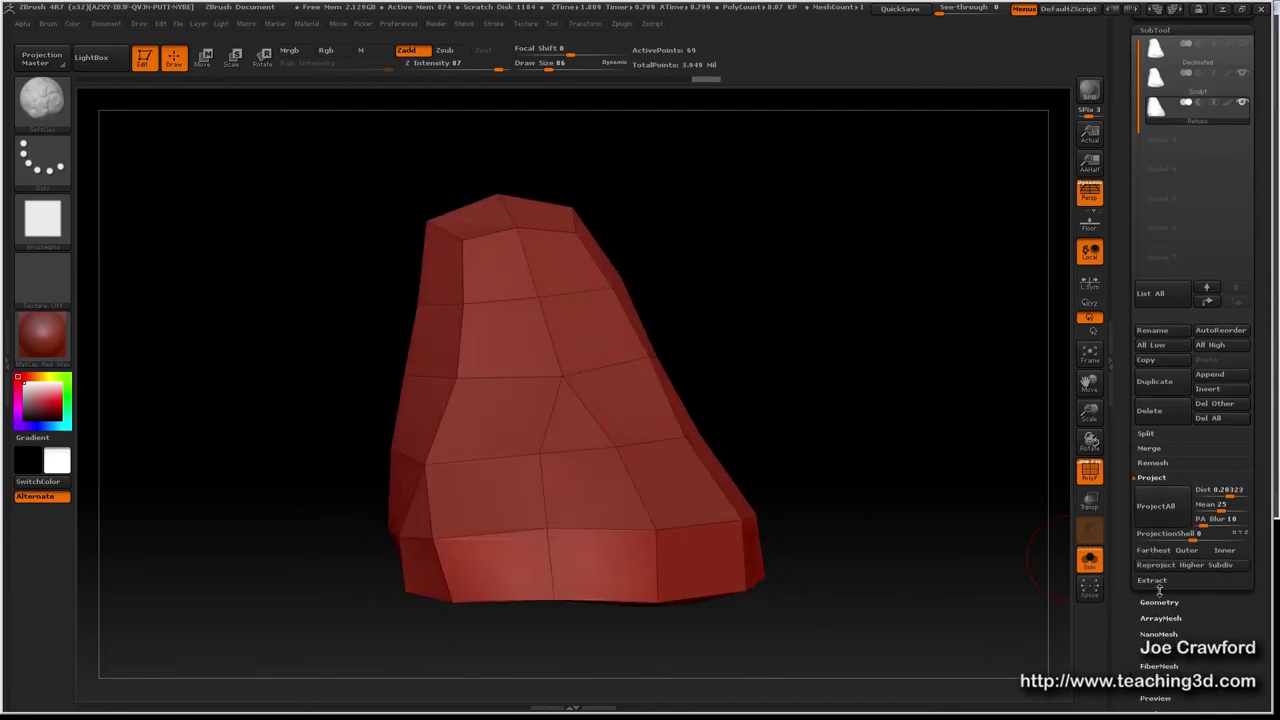
click(1159, 601)
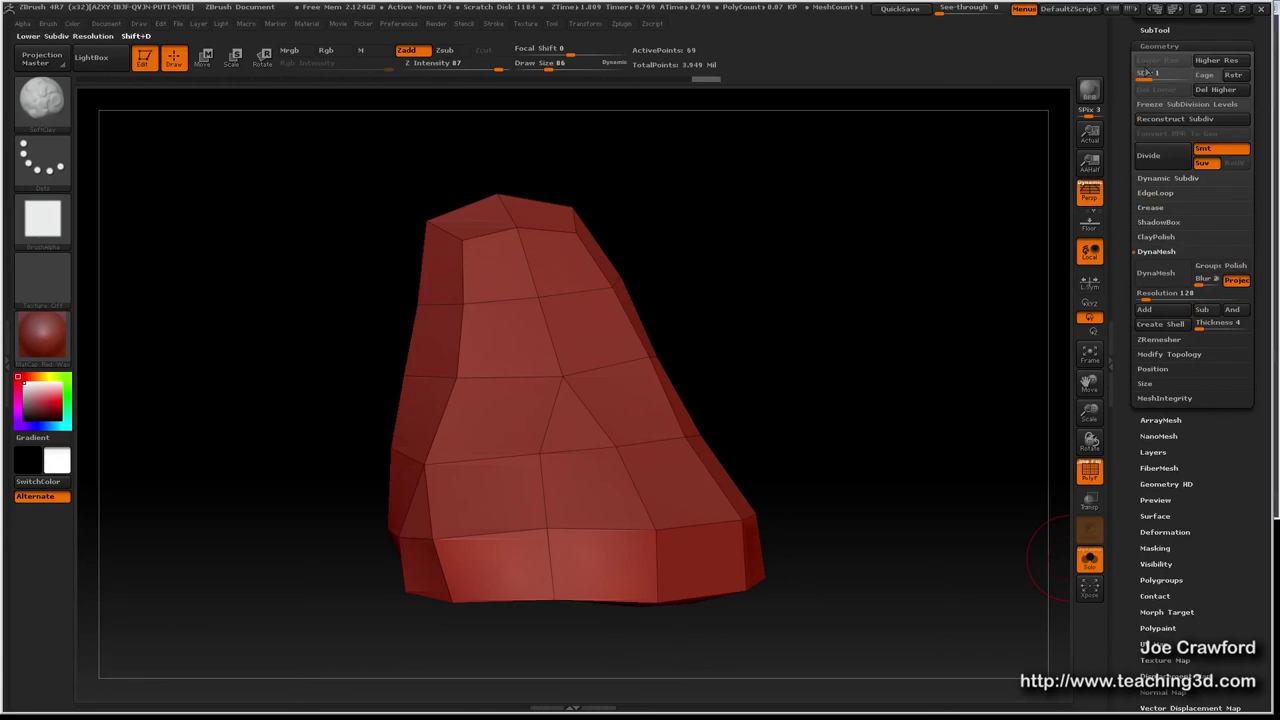
key(ctrl+d)
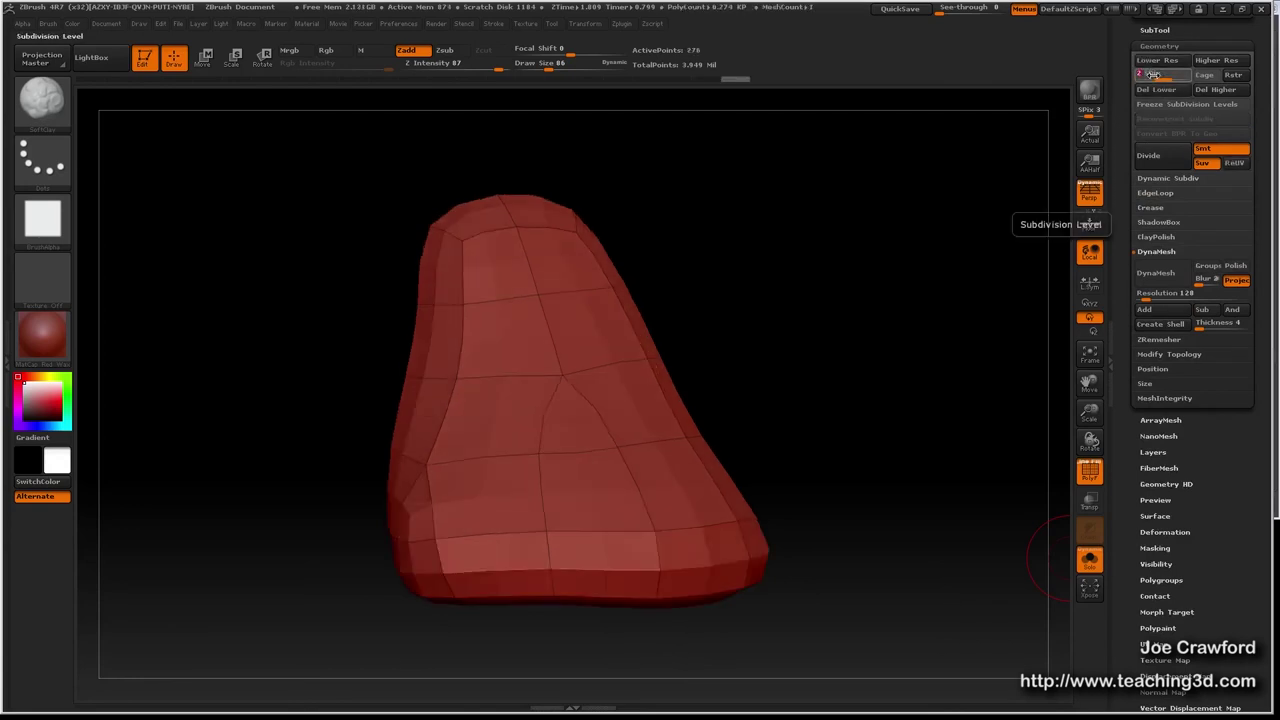
Set the projection distance to 0.28176 and run ProjectAll to fit the level 2 Retopo mesh to the Sculpt.
scroll(1140, 250, up, 6)
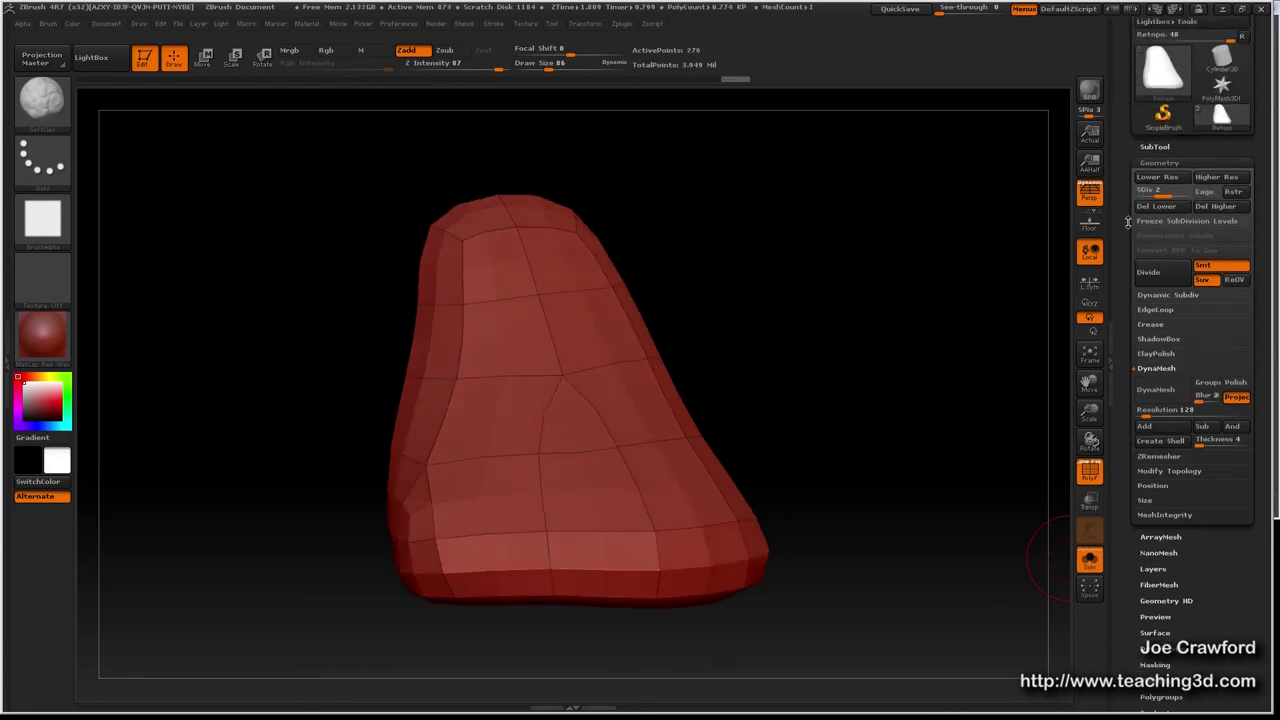
click(1152, 244)
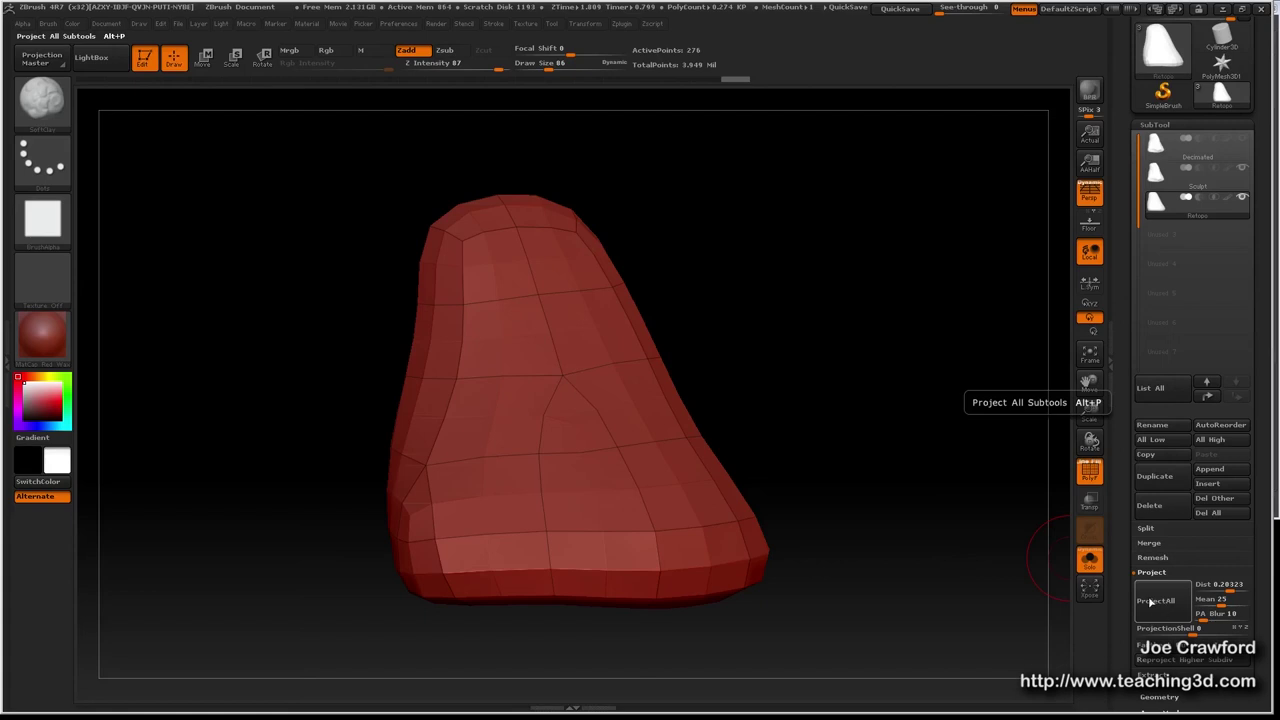
click(1161, 600)
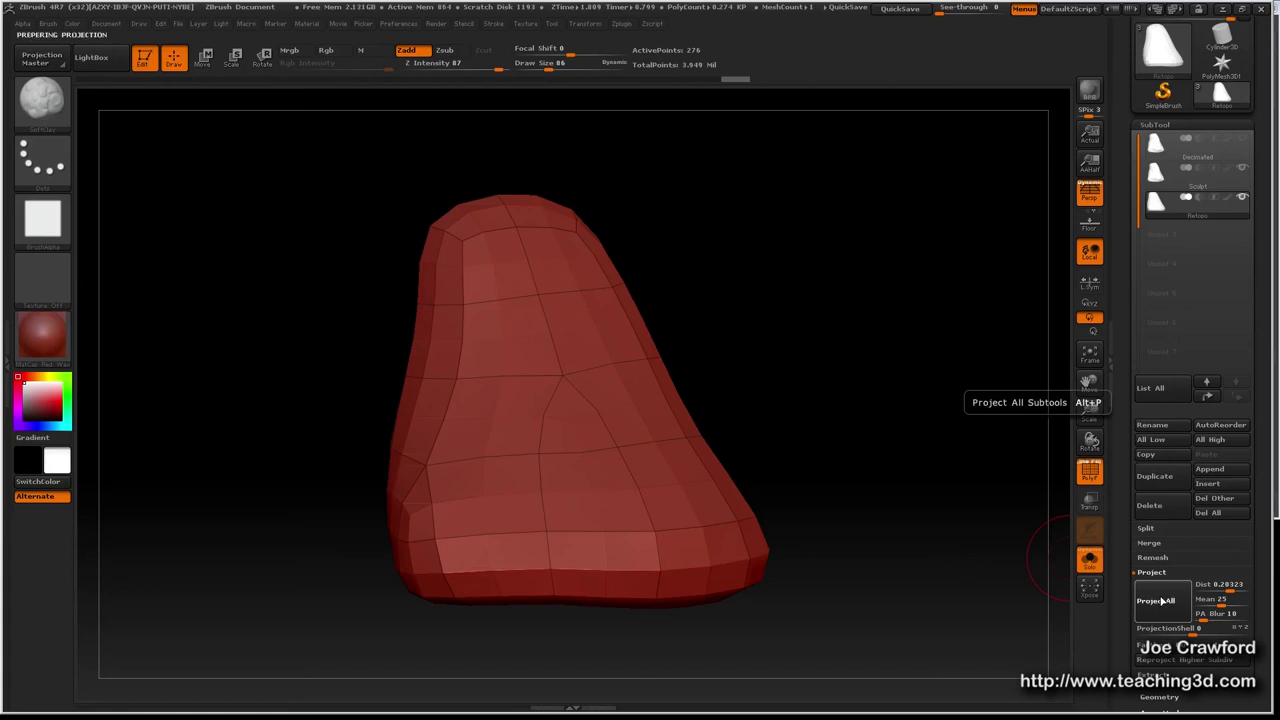
drag(820, 590, 925, 590)
drag(1230, 589, 1233, 590)
click(1160, 600)
click(1157, 600)
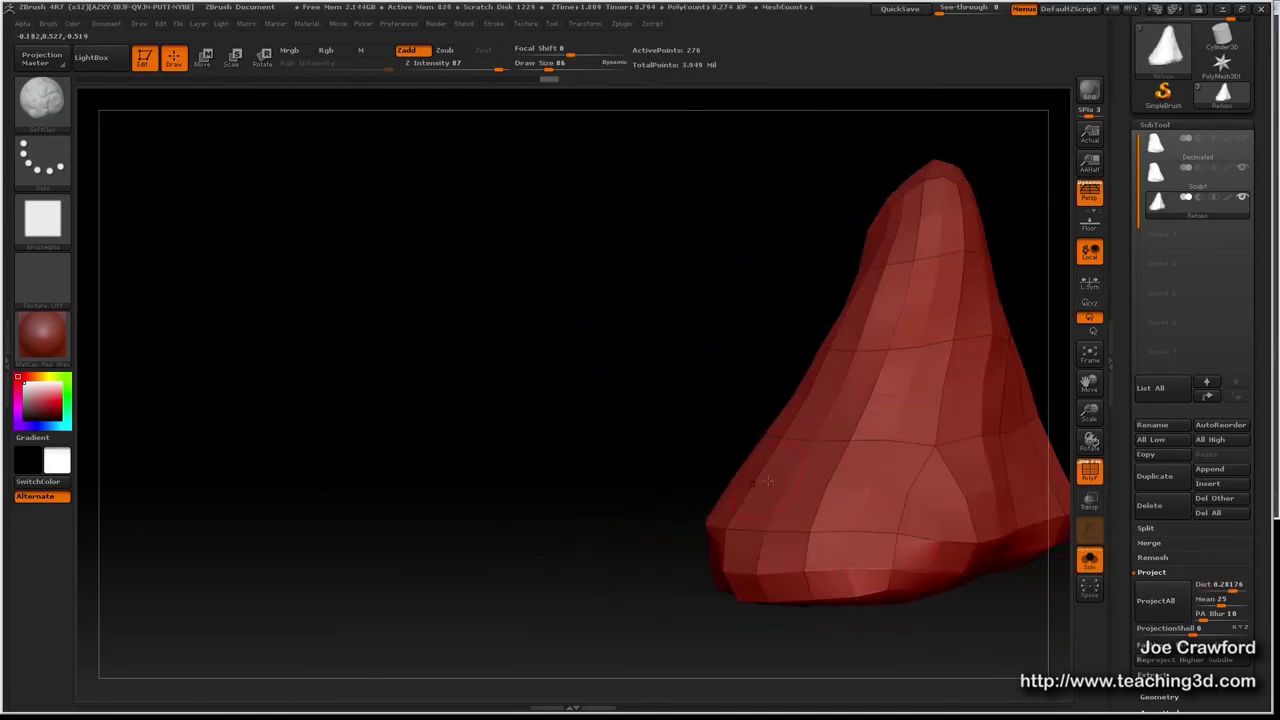
Raise the Retopo mesh to subdivision level 3 and project the Sculpt's detail onto it with ProjectAll.
mouse_move(743, 482)
mouse_down()
mouse_move(672, 397)
mouse_move(646, 432)
mouse_up()
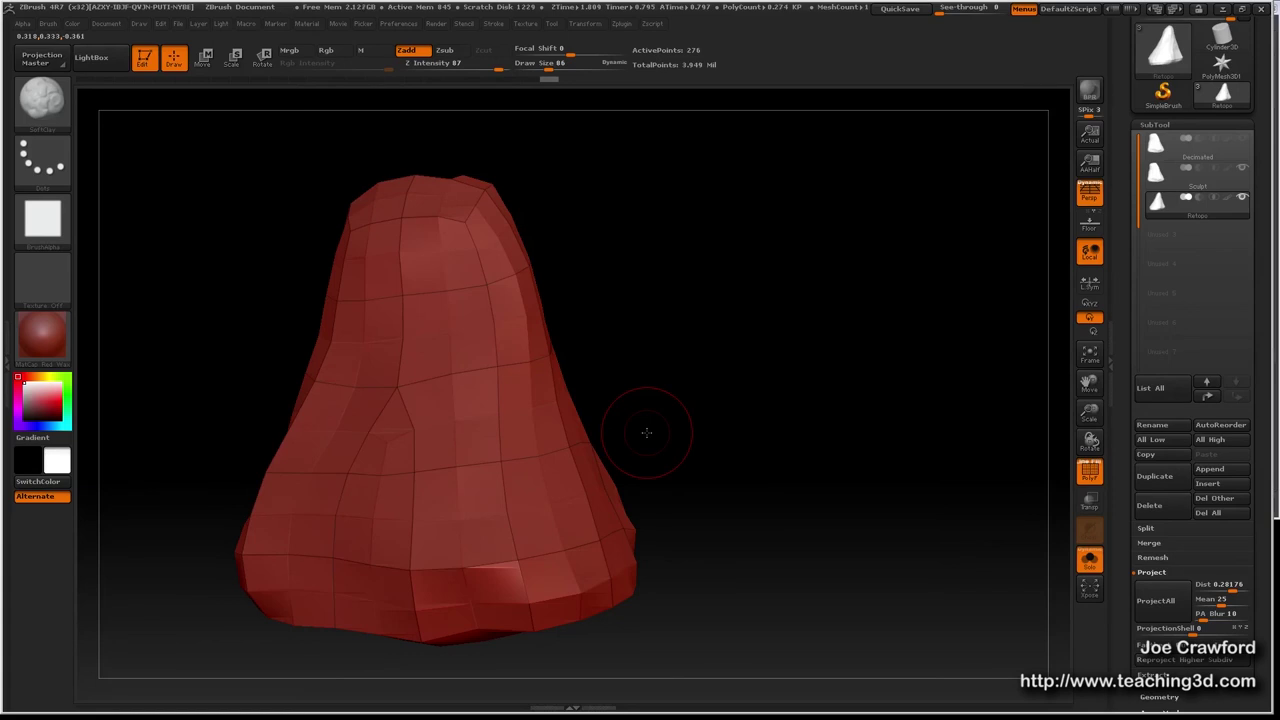
key(ctrl+d)
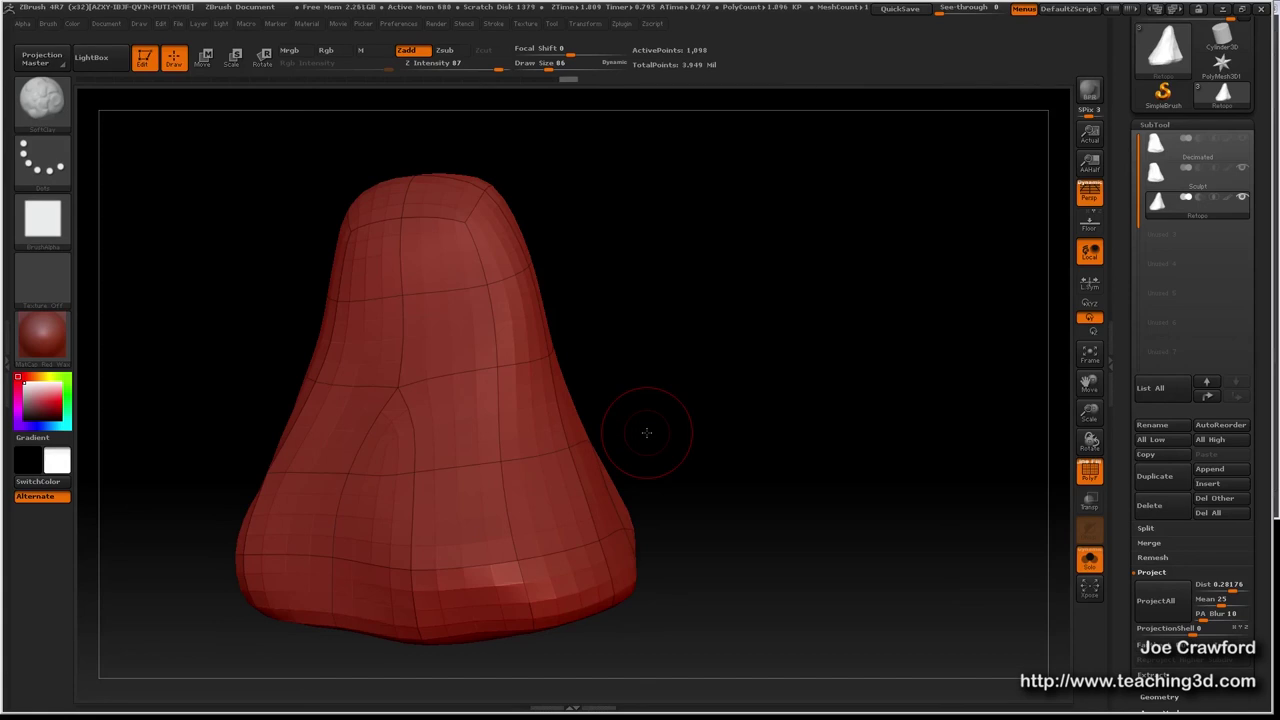
click(1157, 601)
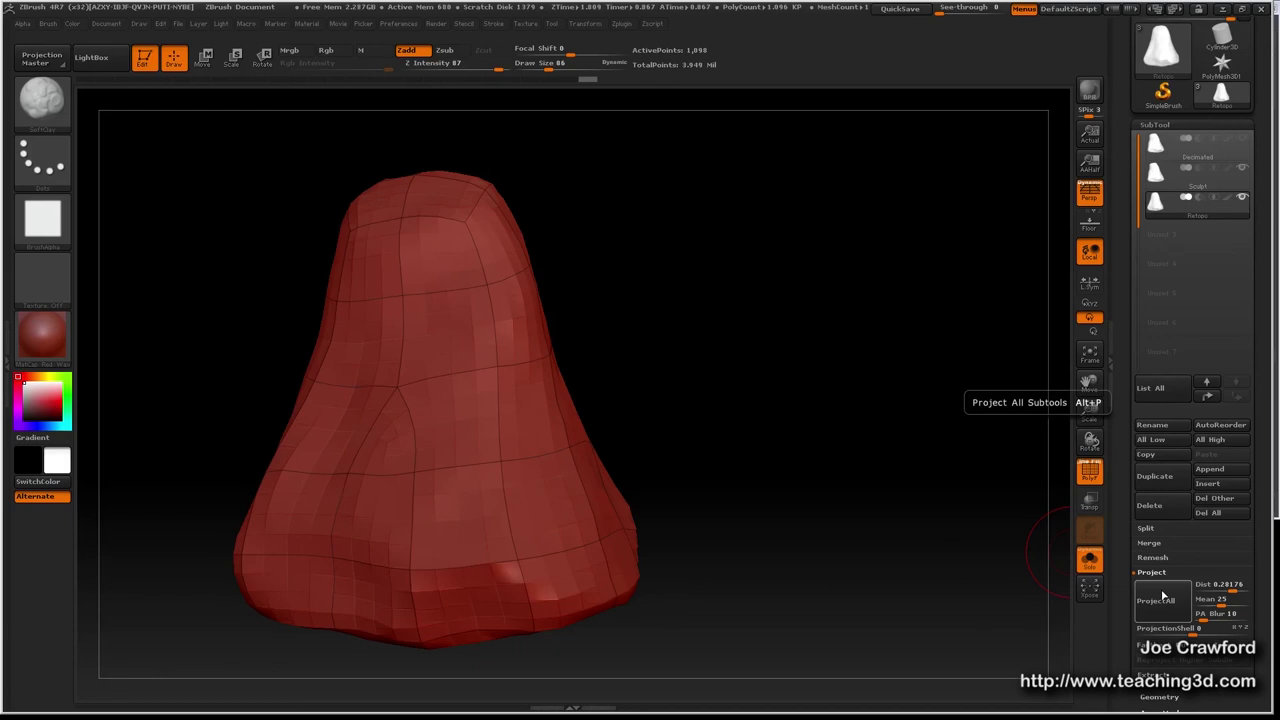
Raise the Retopo mesh to subdivision levels 4 and 5, running ProjectAll from the Sculpt at each level.
key(ctrl)
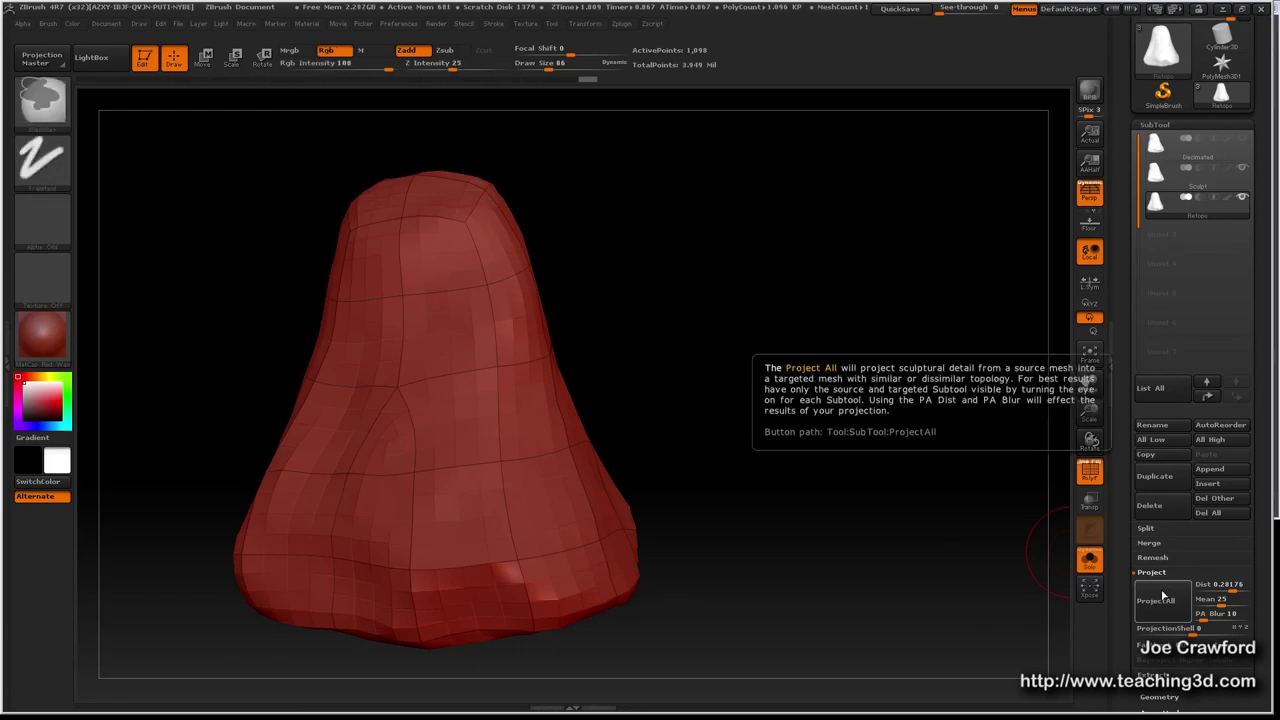
key(ctrl+d)
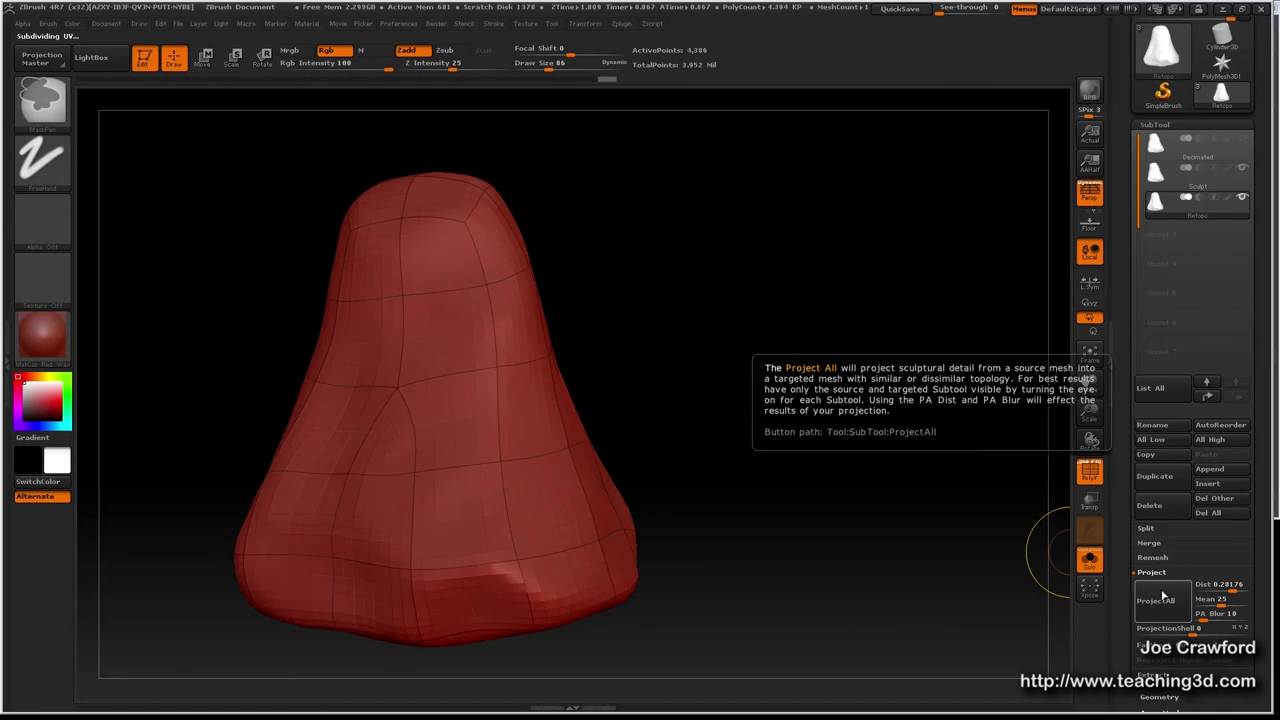
click(1164, 606)
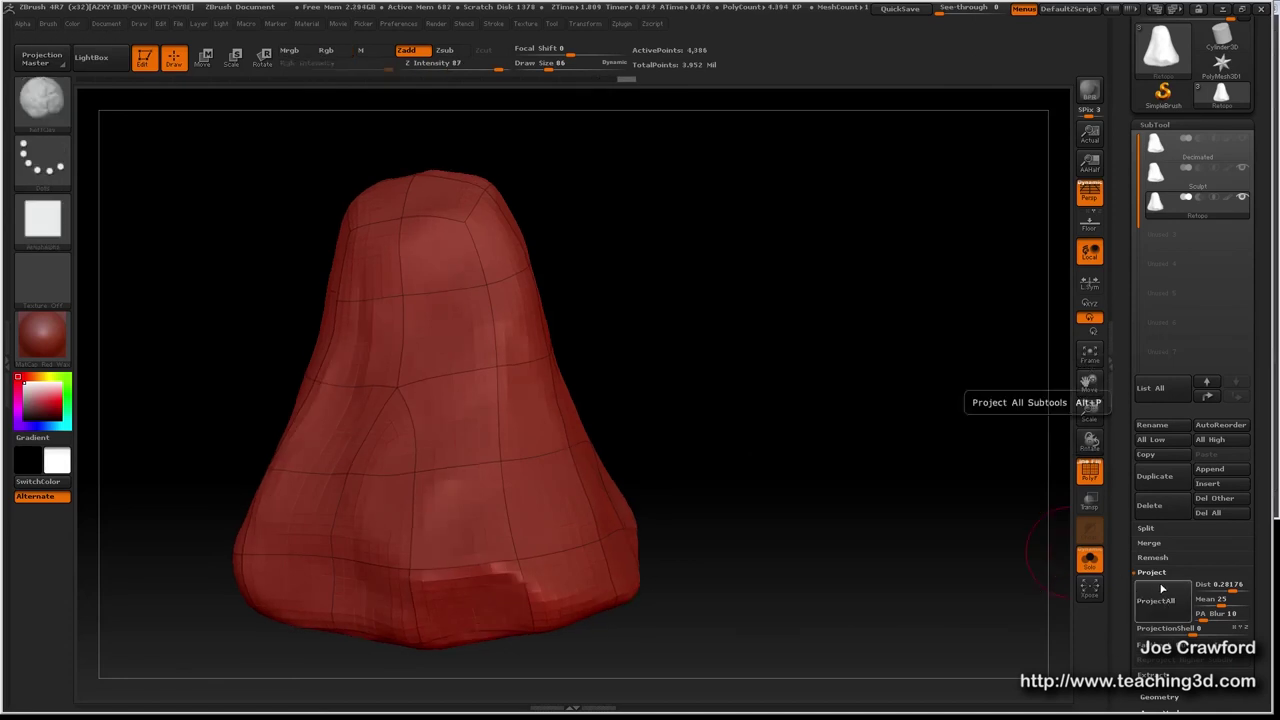
key(ctrl+d)
click(1163, 598)
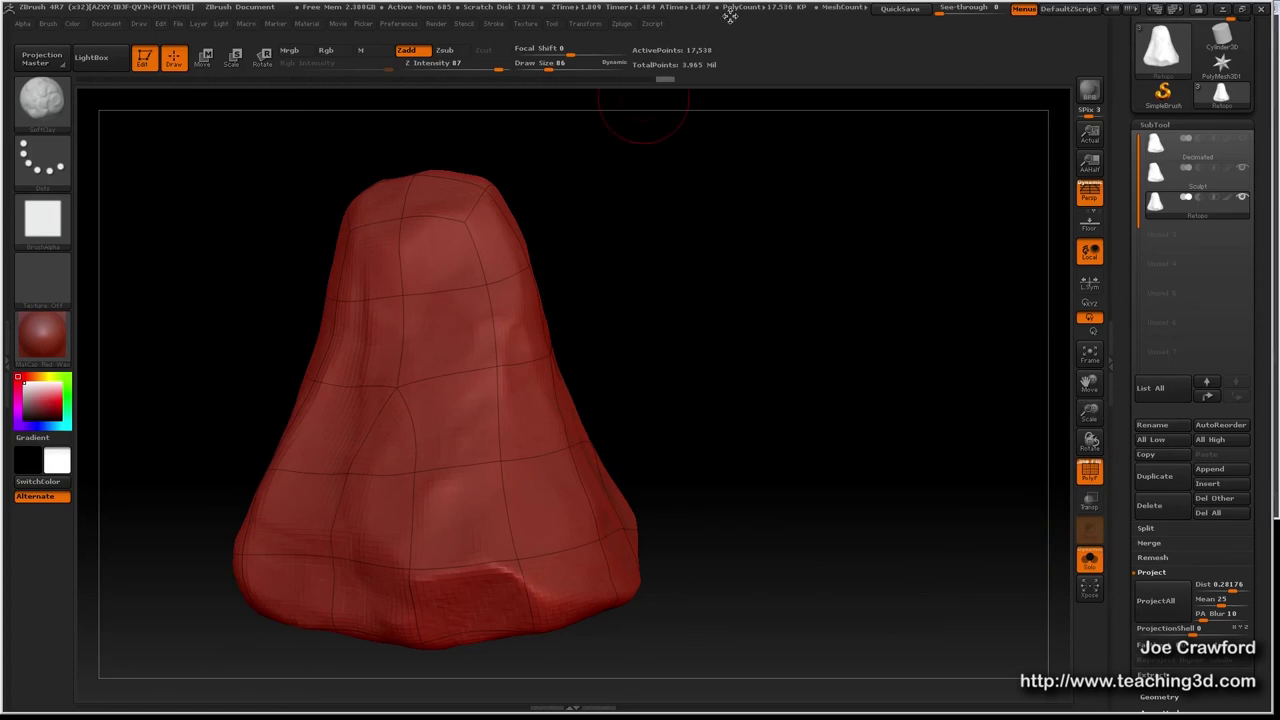
Examine the projected level 5 Retopo mesh from several sides and close up.
drag(623, 528, 676, 522)
key(shift+f)
key(shift+f)
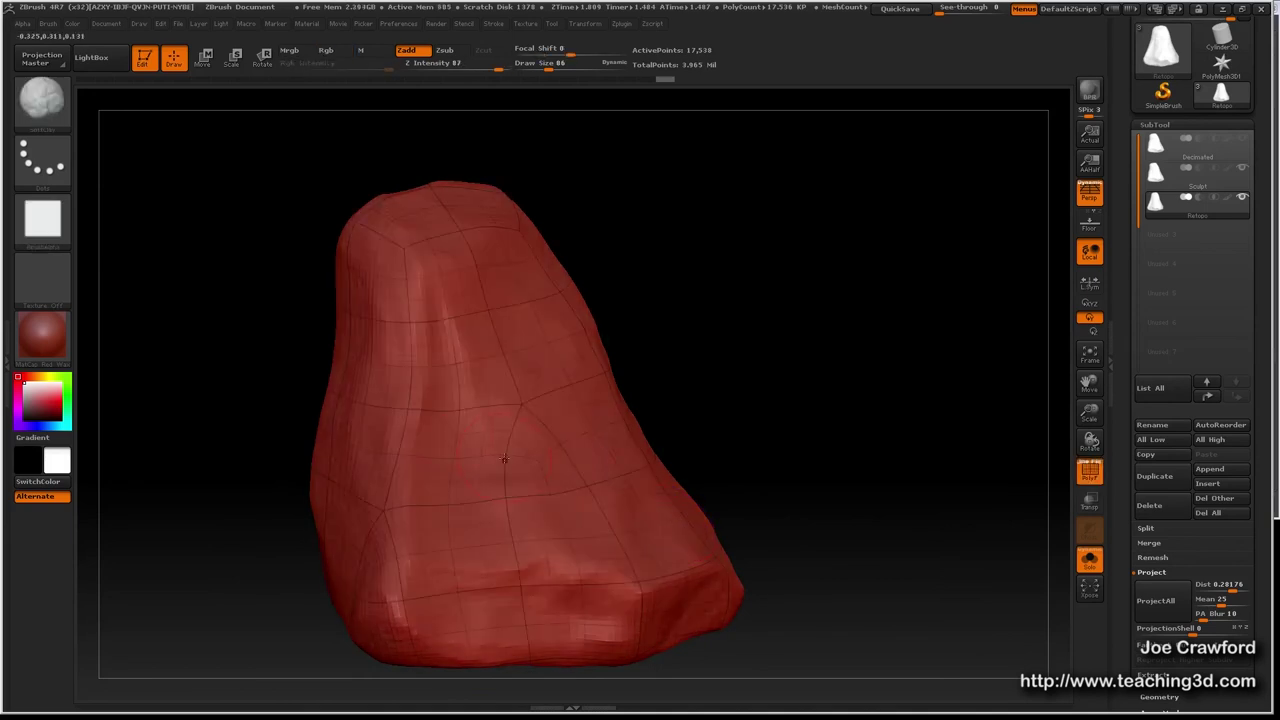
ctrl+right_drag(423, 402, 405, 425)
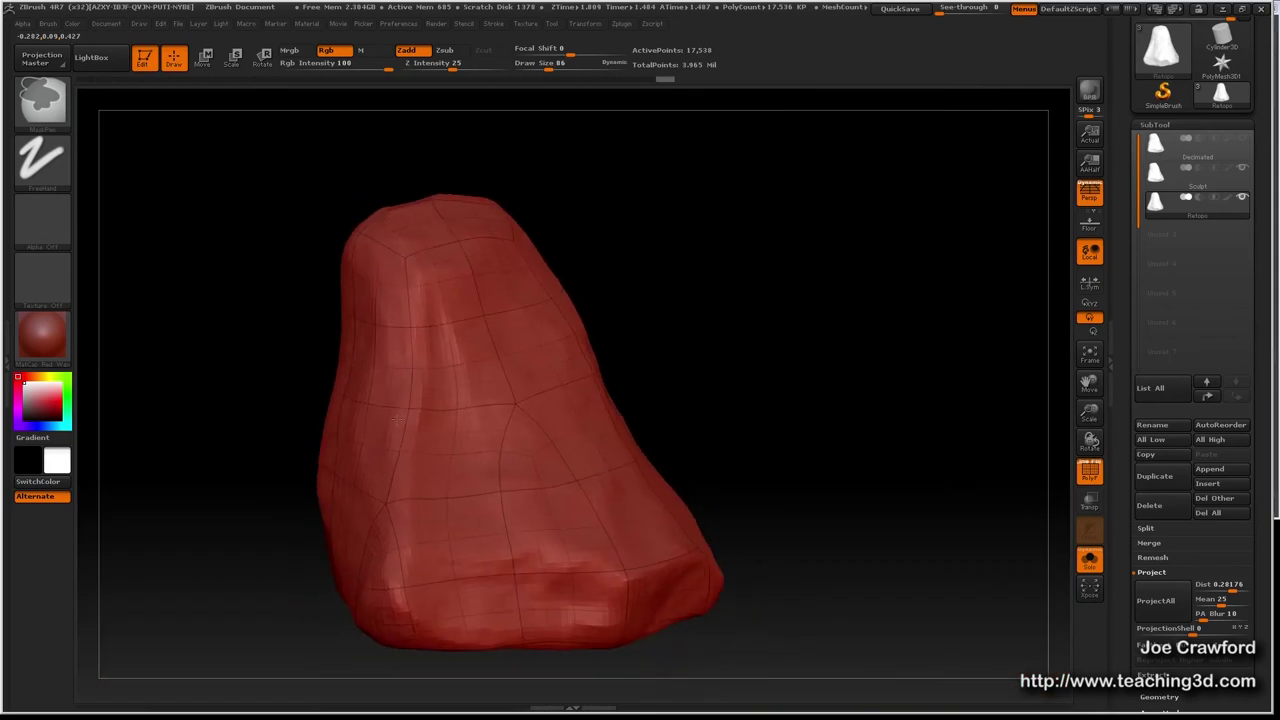
key(b)
key(c)
key(b)
mouse_move(620, 440)
mouse_down()
mouse_move(466, 434)
mouse_move(448, 483)
mouse_up()
alt+right_drag(445, 466, 478, 422)
ctrl+right_drag(400, 477, 521, 341)
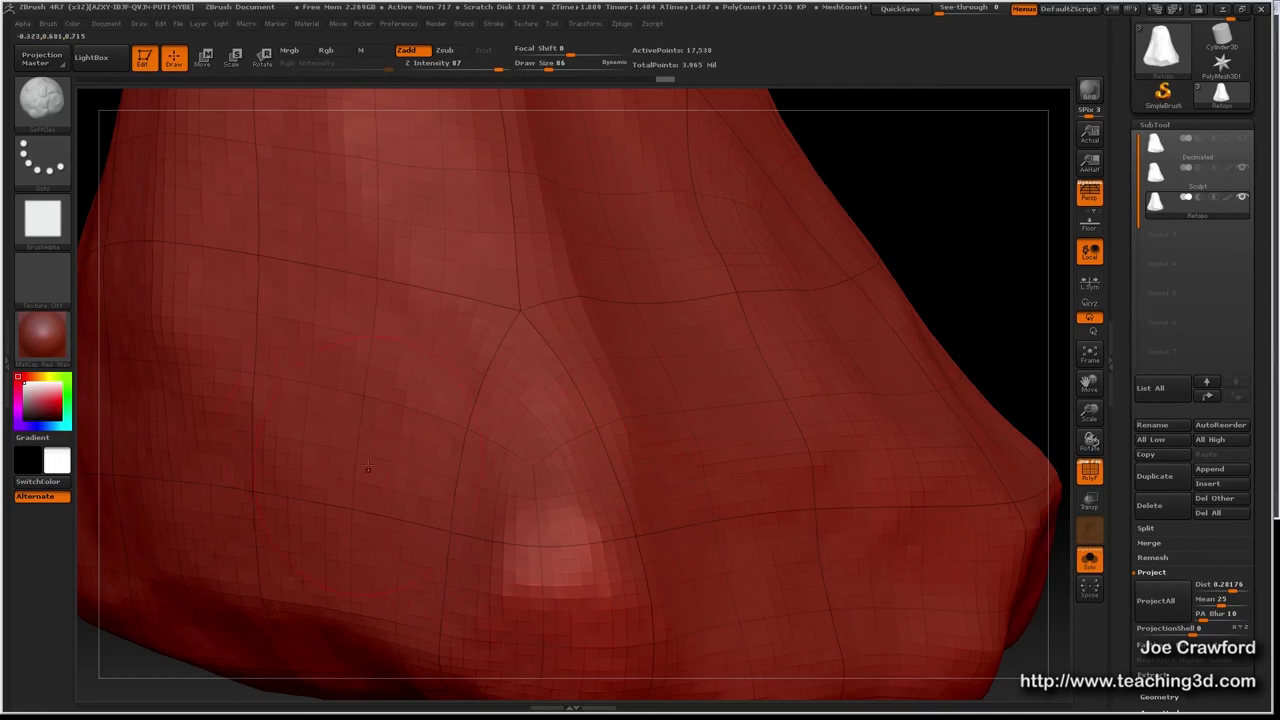
right_drag(846, 390, 643, 593)
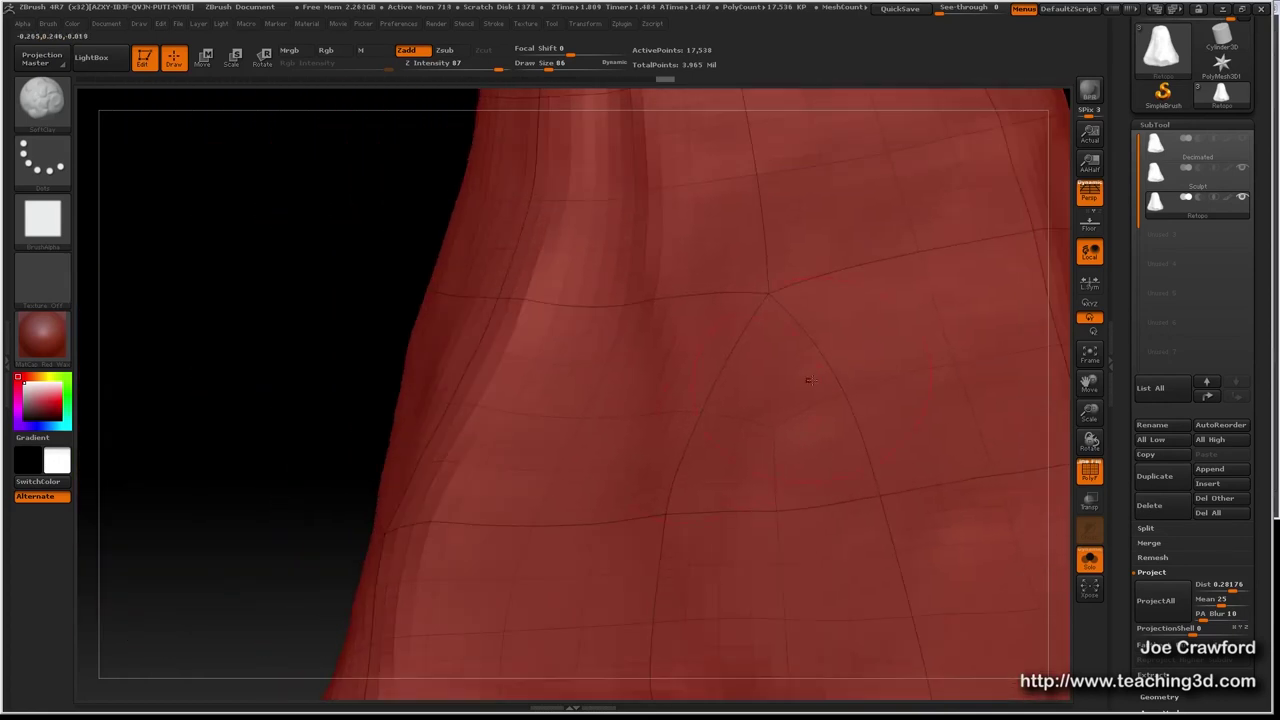
mouse_move(399, 345)
right_down()
mouse_move(420, 323)
mouse_move(377, 314)
mouse_move(603, 391)
mouse_move(536, 345)
right_up()
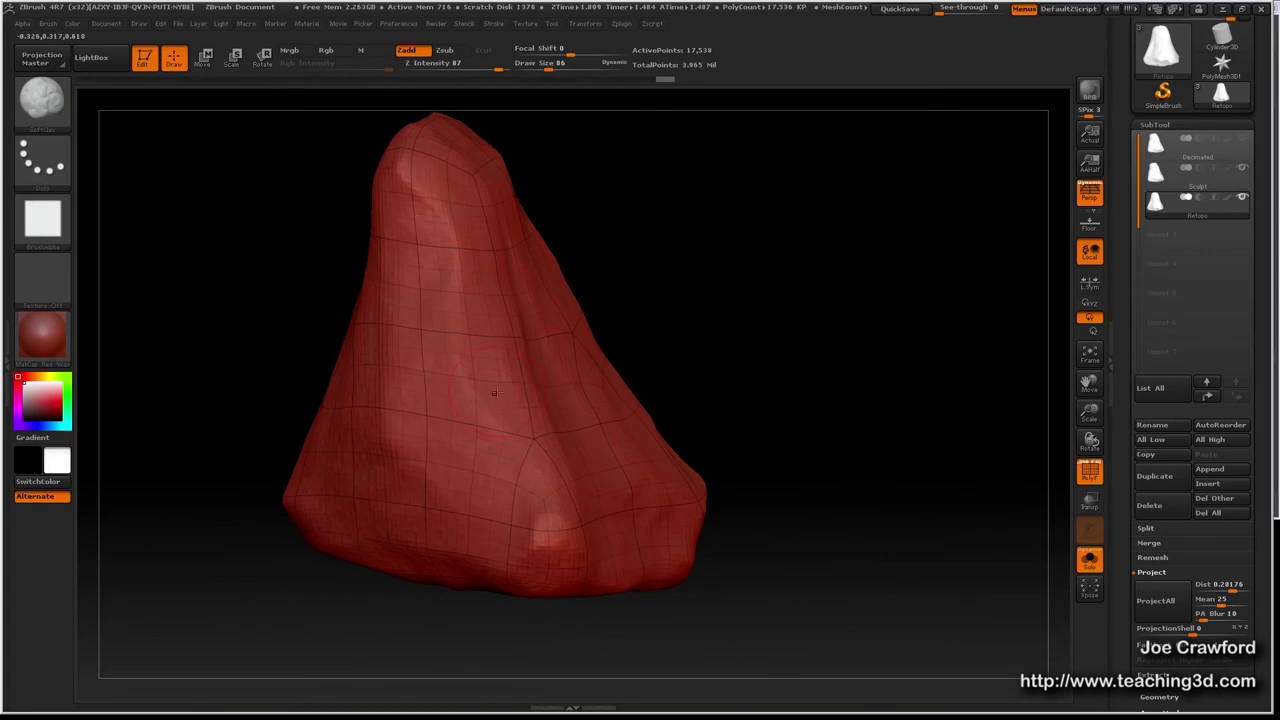
alt+right_drag(493, 392, 489, 406)
Step the Retopo subtool down to level 1, compare it with levels 2 and 3, and finish on level 2.
key(shift+d)
key(shift+d)
key(shift+d)
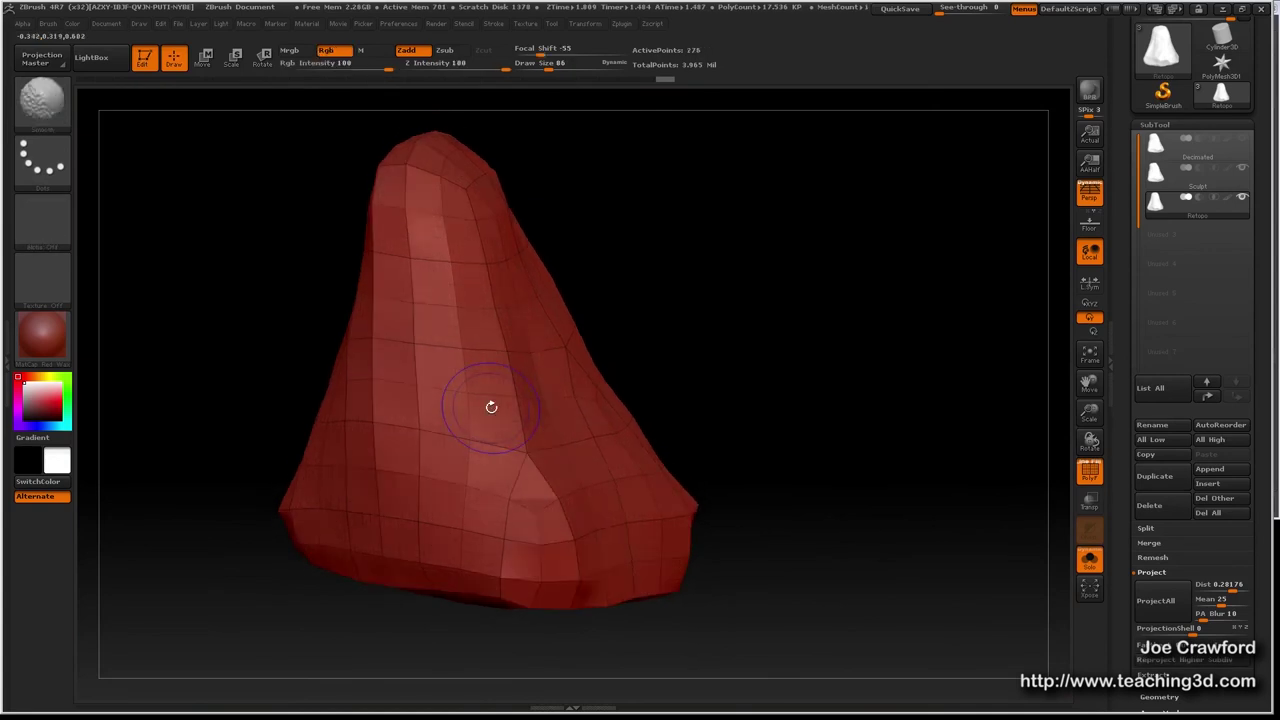
key(shift+d)
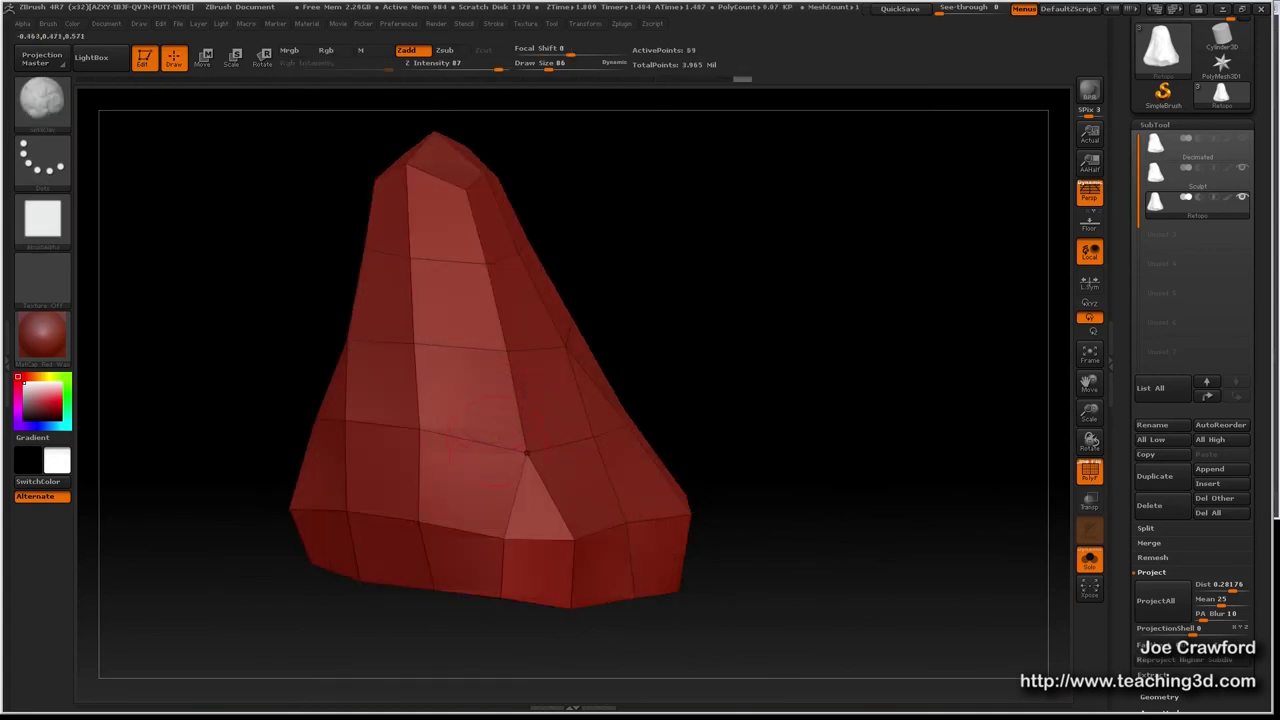
key(d)
right_drag(567, 357, 548, 378)
drag(548, 377, 762, 373)
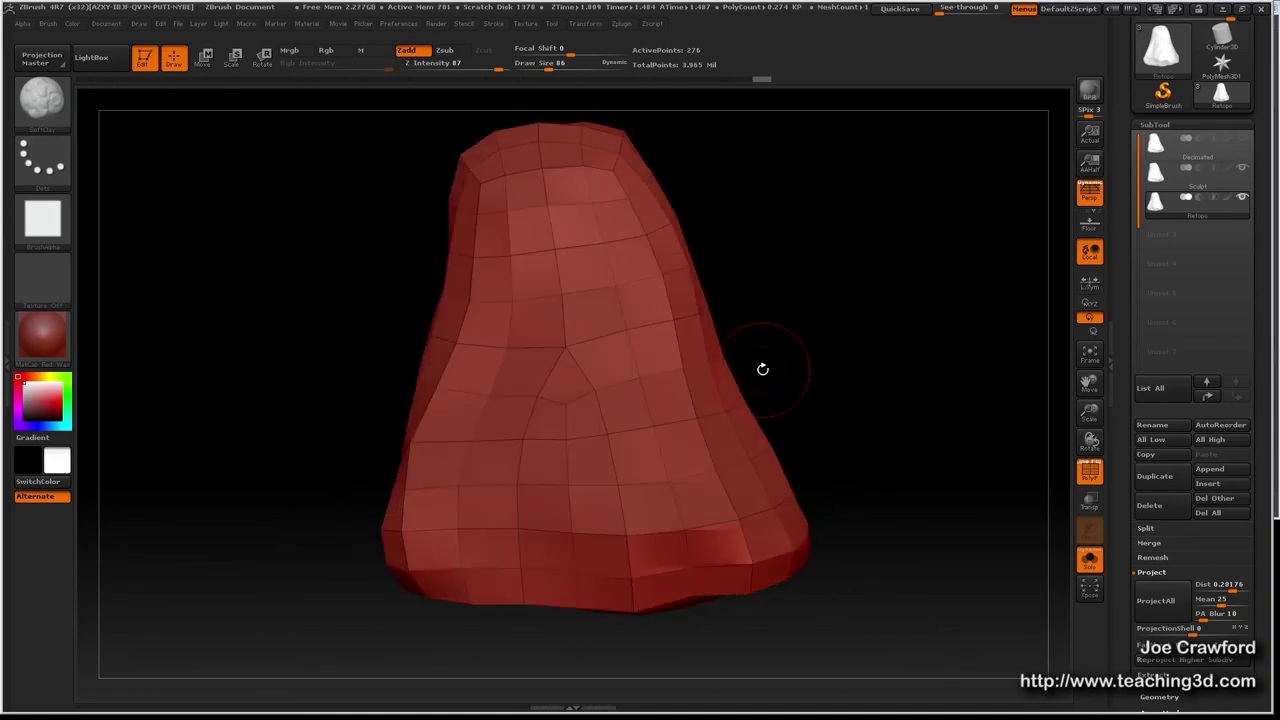
key(ctrl+d)
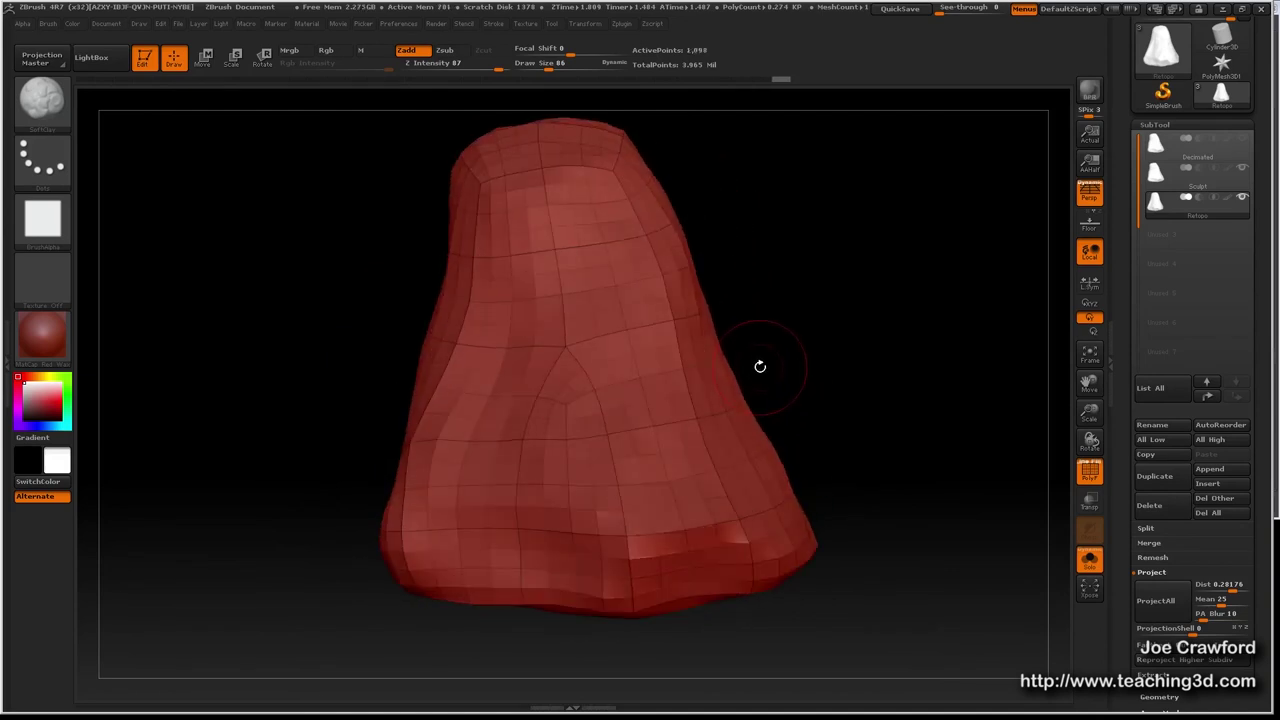
key(shift+d)
key(shift+d)
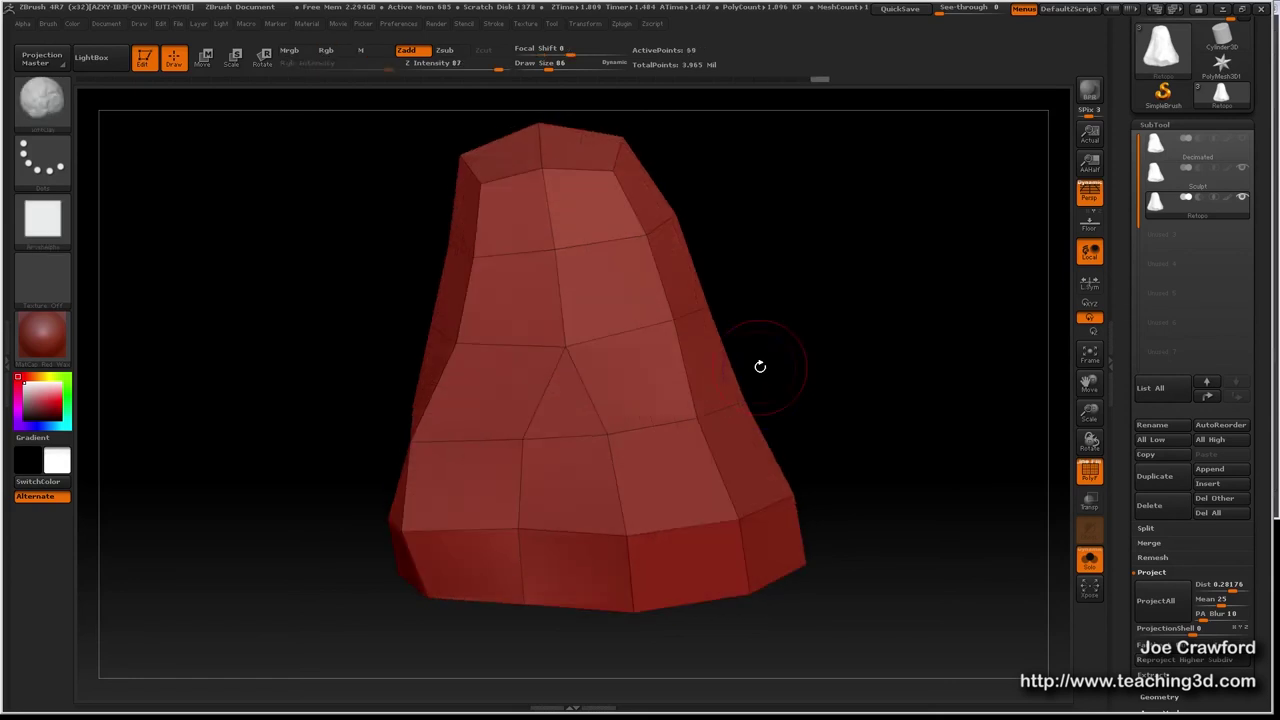
key(d)
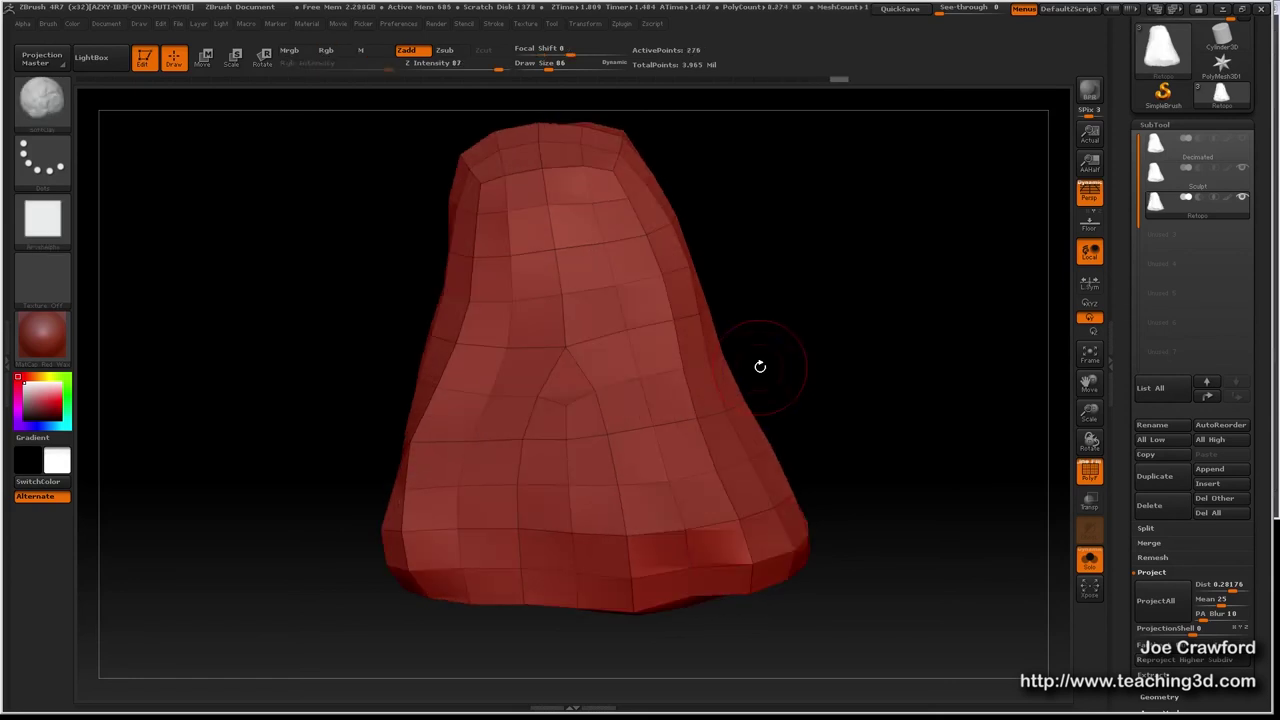
Compare Retopo's levels 1 to 3 on its narrower side, leave level 3 active, and inspect that mesh from other angles.
drag(590, 386, 626, 343)
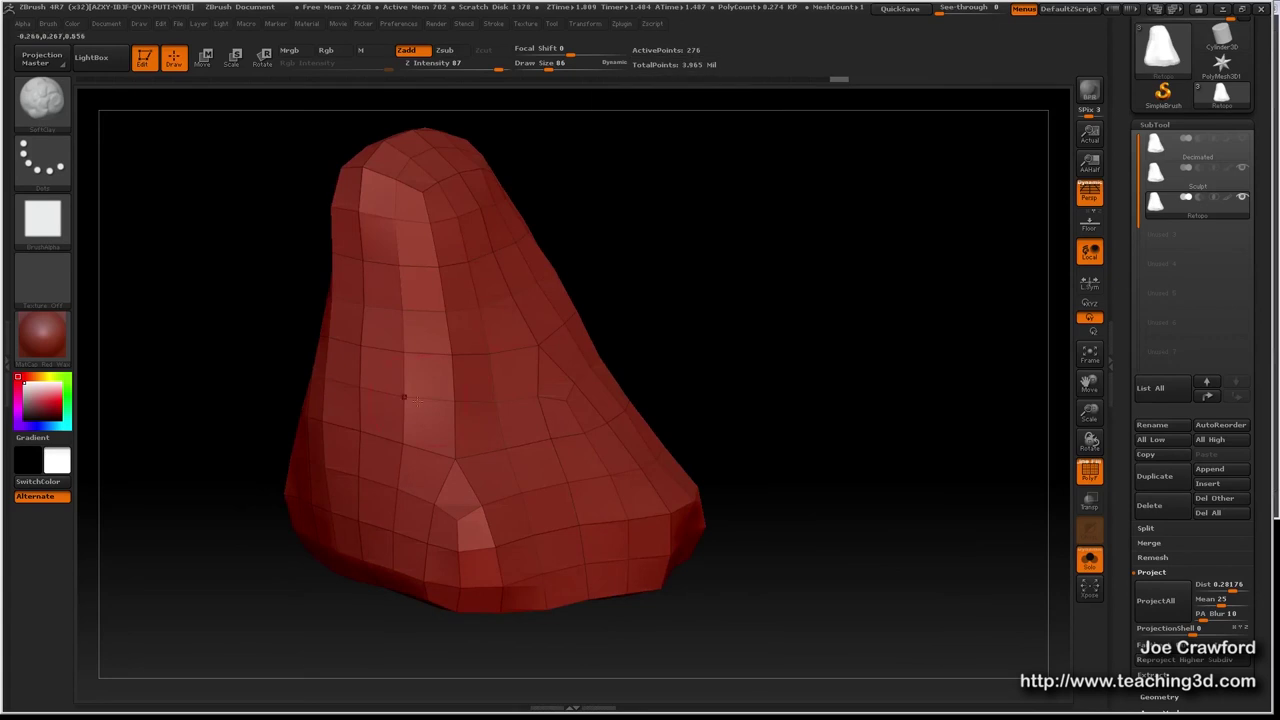
alt+right_drag(465, 378, 504, 398)
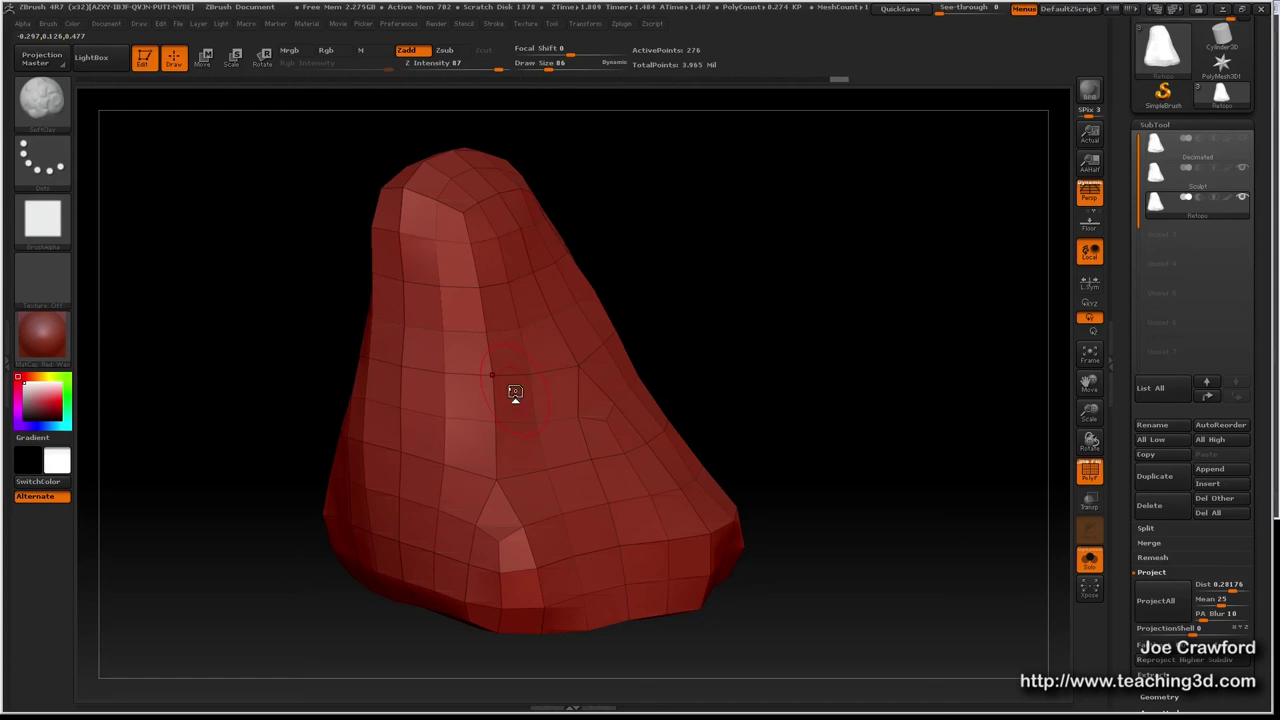
mouse_move(566, 434)
ctrl+right_down()
mouse_move(555, 347)
mouse_move(543, 469)
mouse_move(529, 449)
mouse_move(612, 462)
ctrl+right_up()
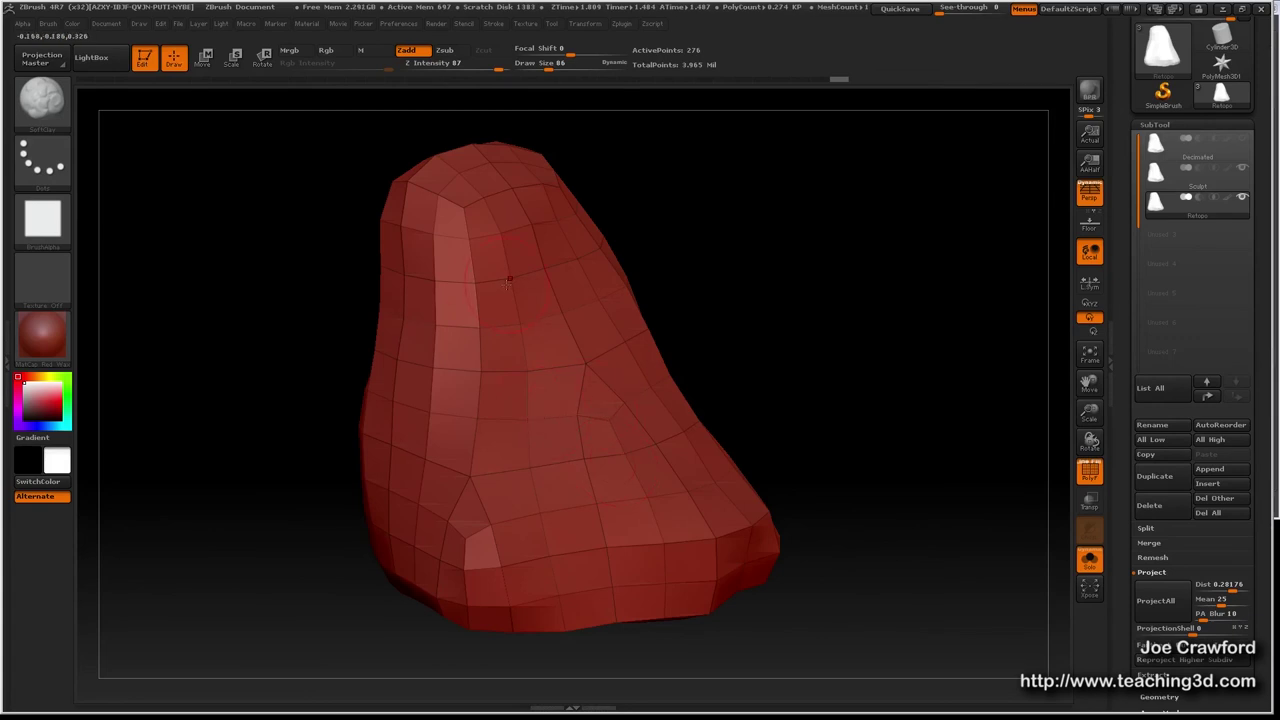
key(shift+d)
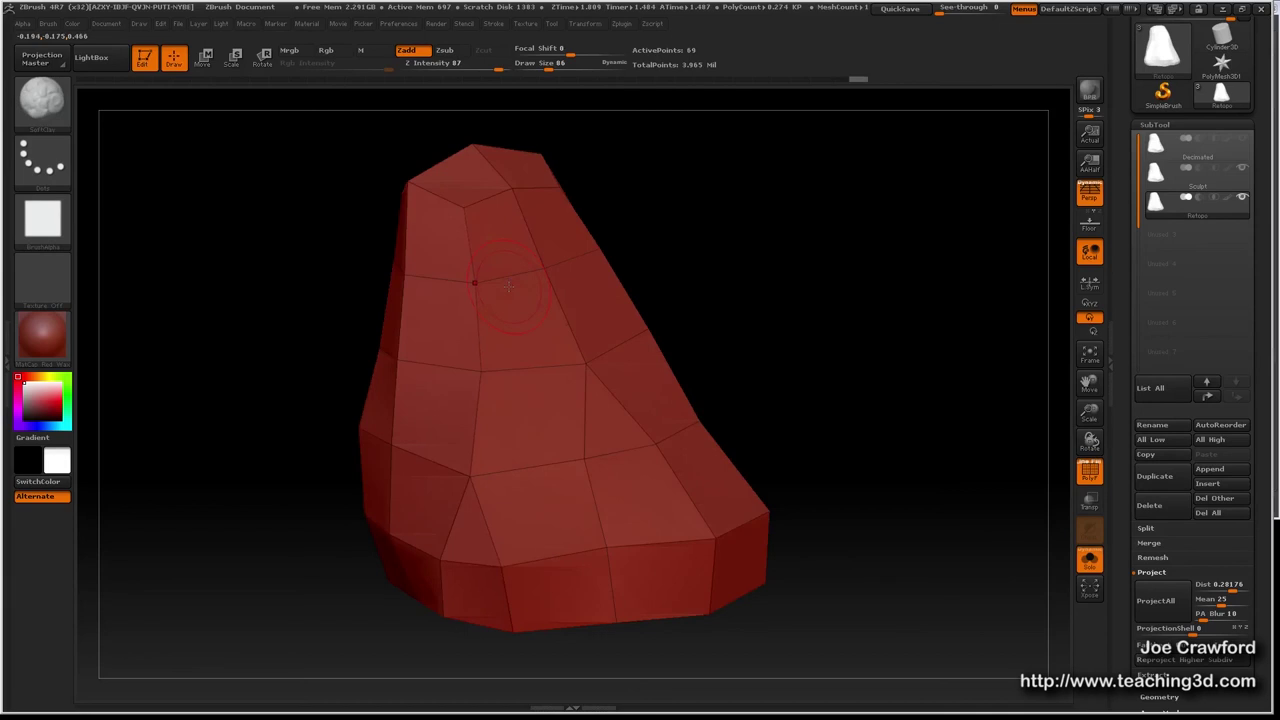
key(d)
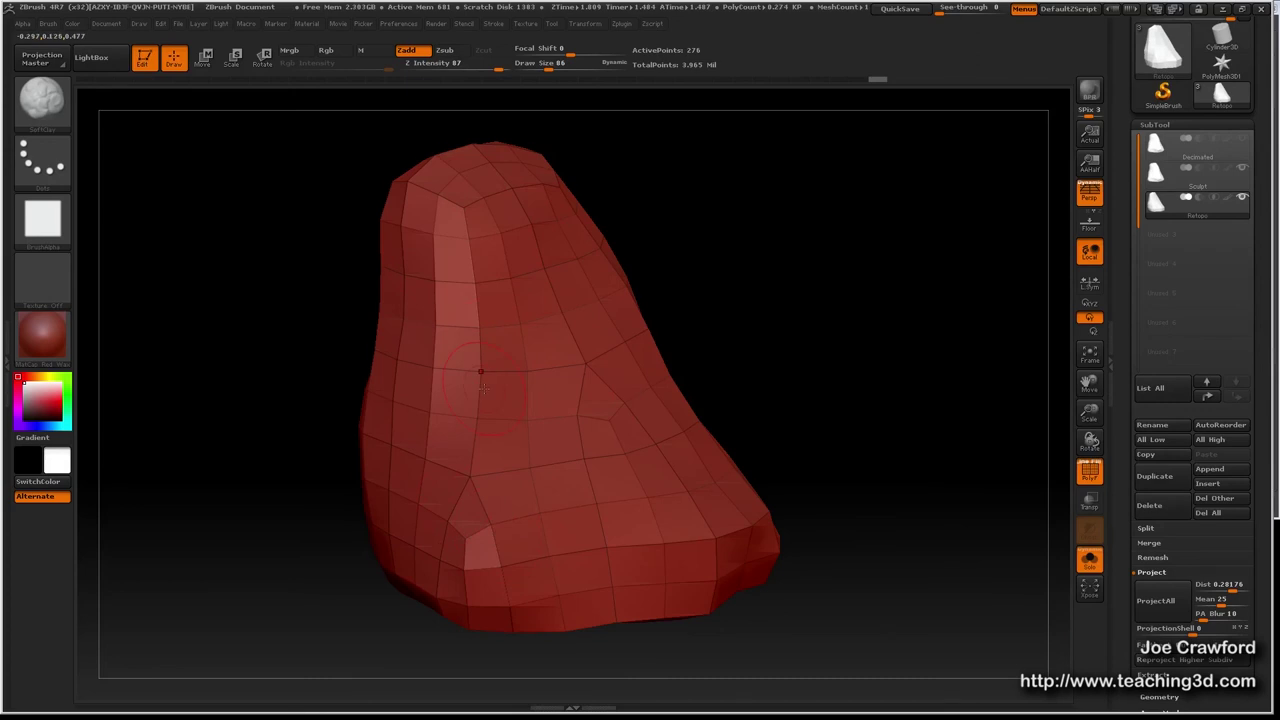
key(d)
key(shift+d)
key(shift+d)
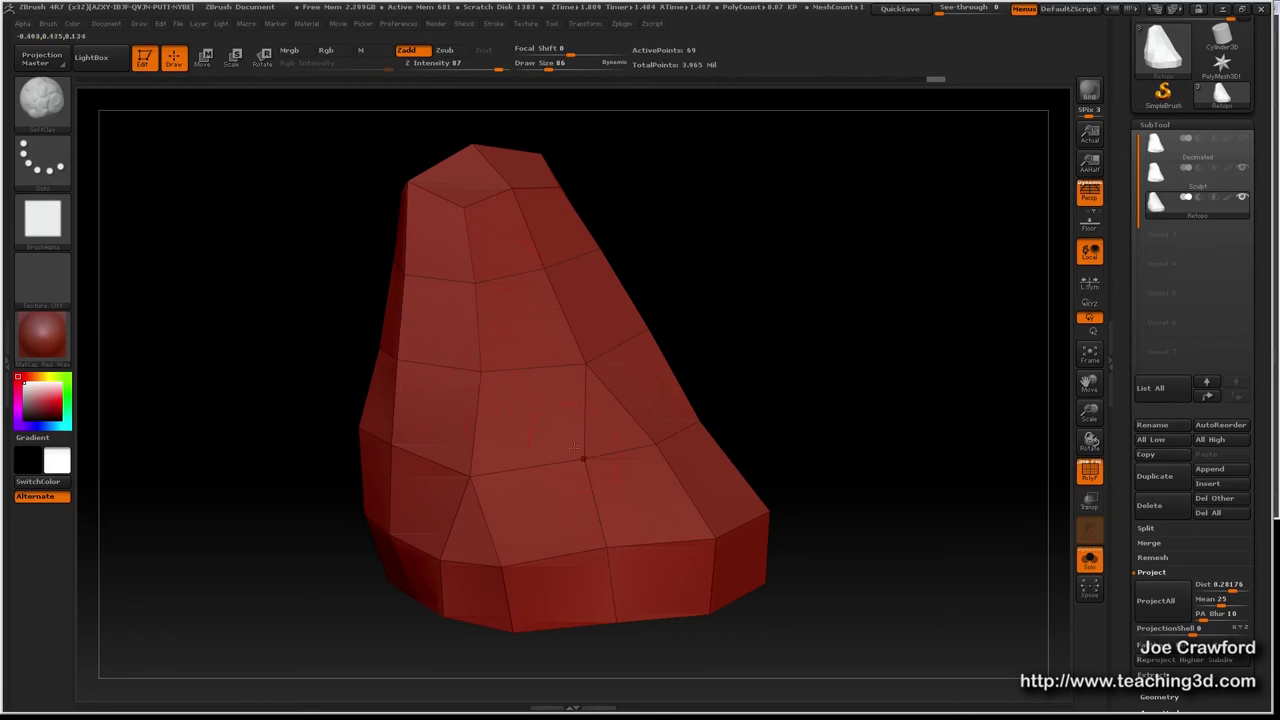
key(d)
key(d)
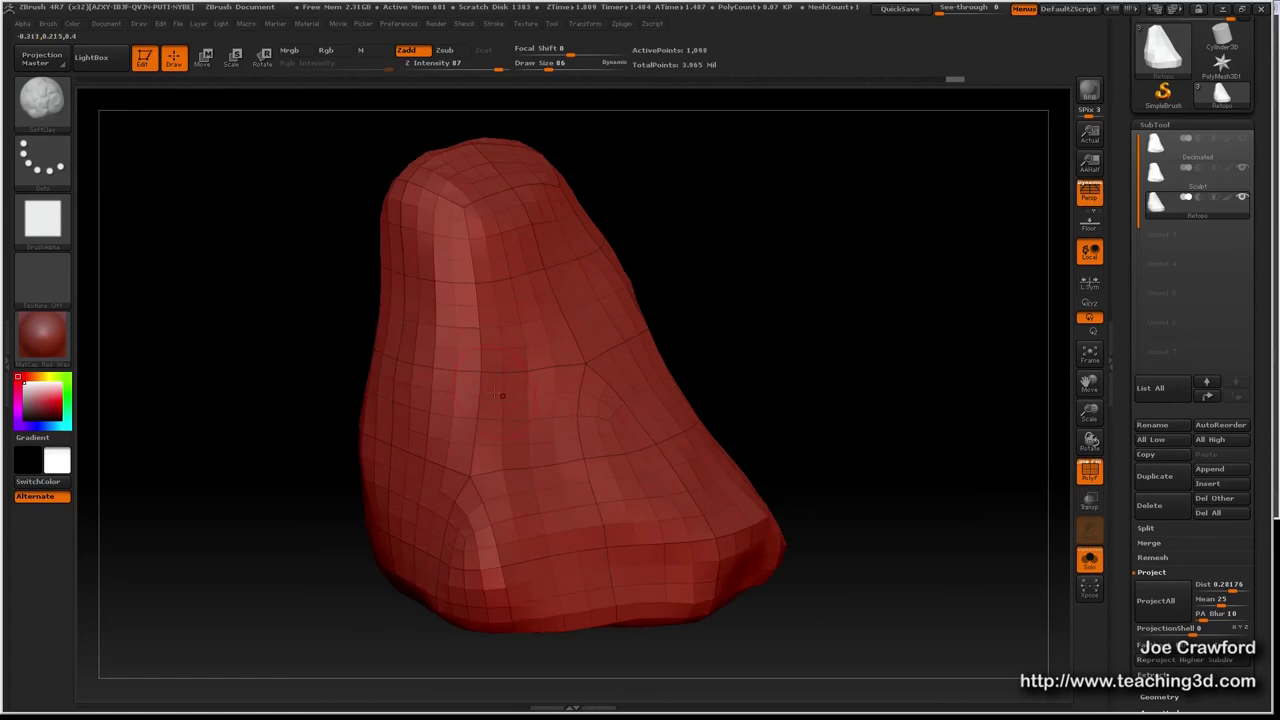
right_drag(517, 245, 514, 281)
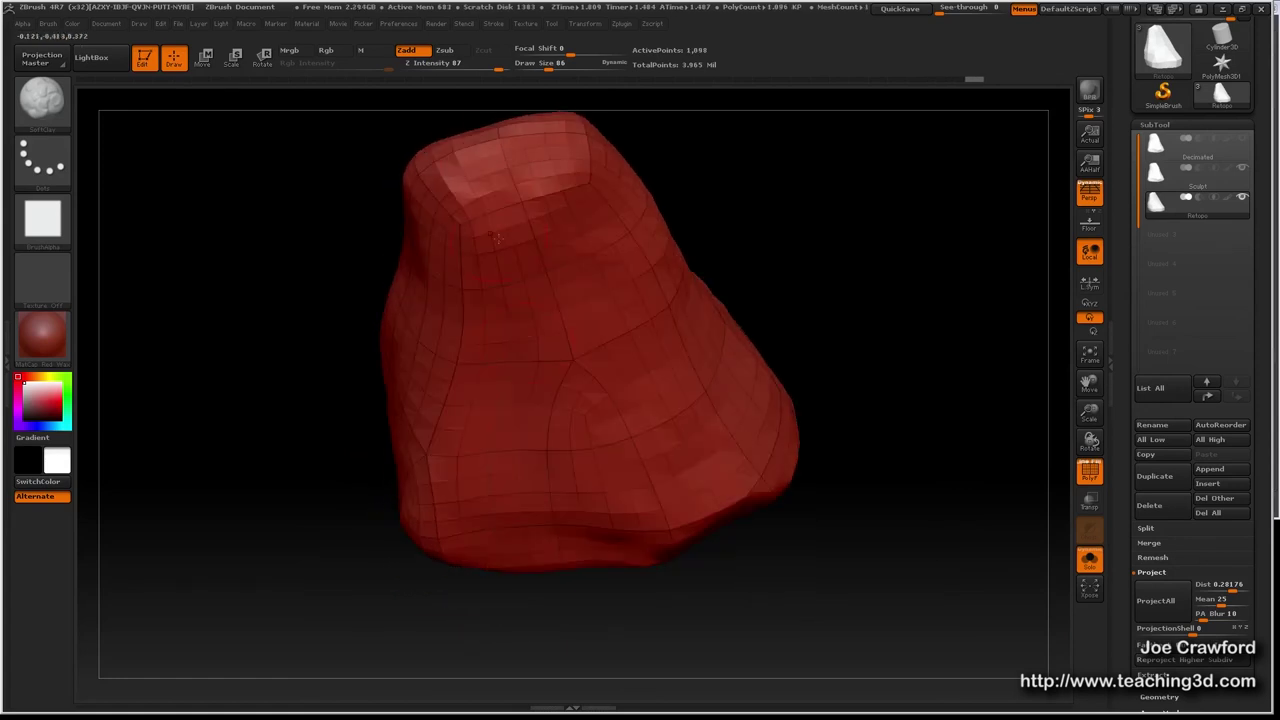
drag(500, 431, 550, 339)
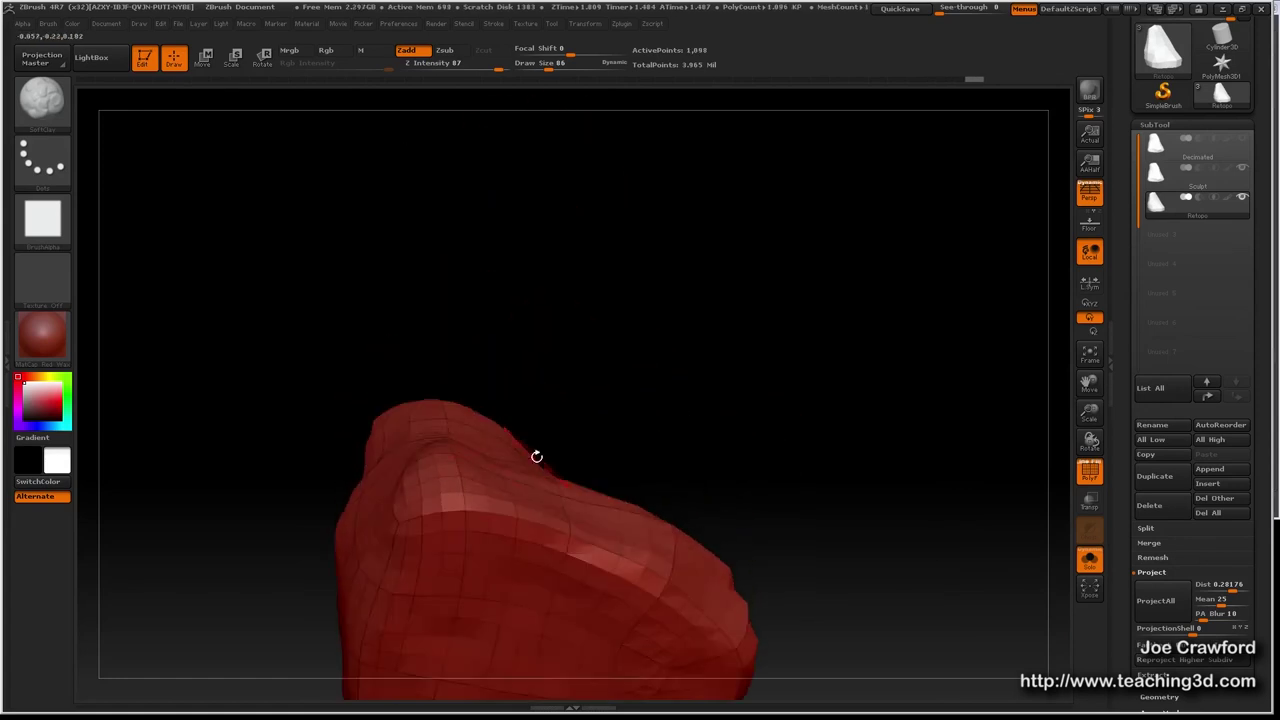
drag(447, 513, 493, 508)
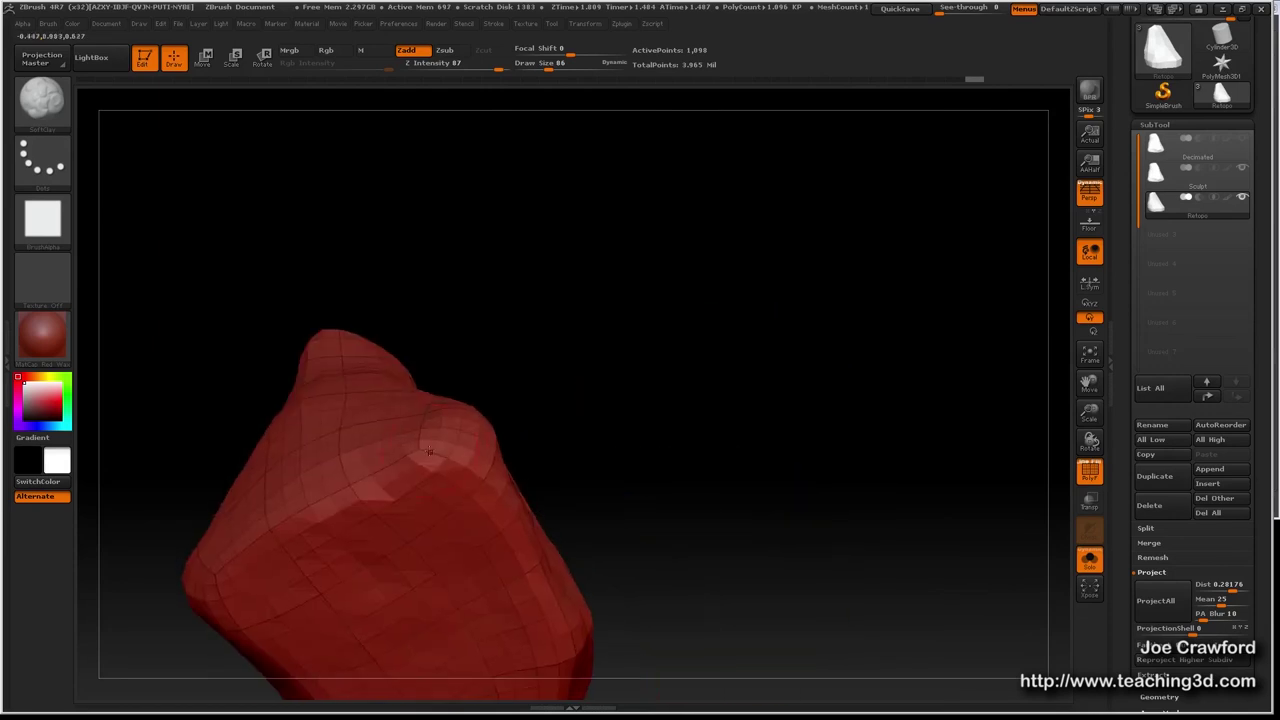
Return the Retopo mesh to subdivision level 5, subdivide it to level 6, and run ProjectAll from the Sculpt.
drag(454, 442, 469, 403)
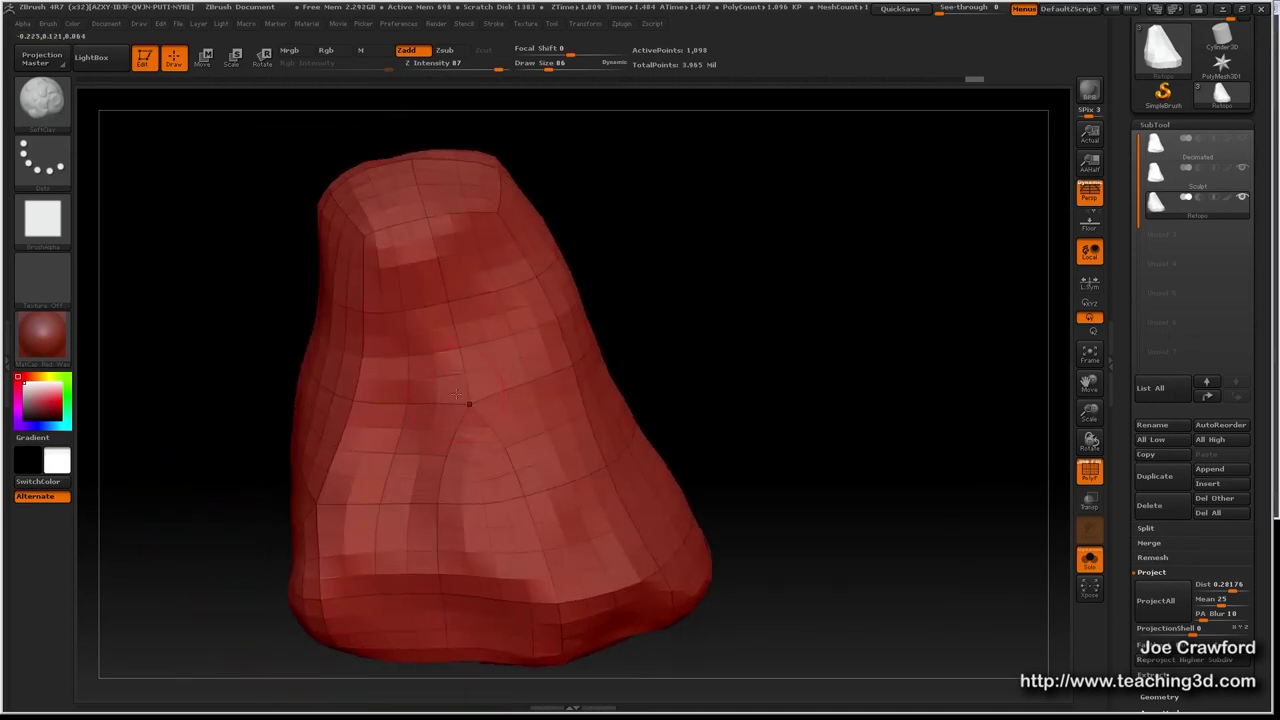
key(ctrl+d)
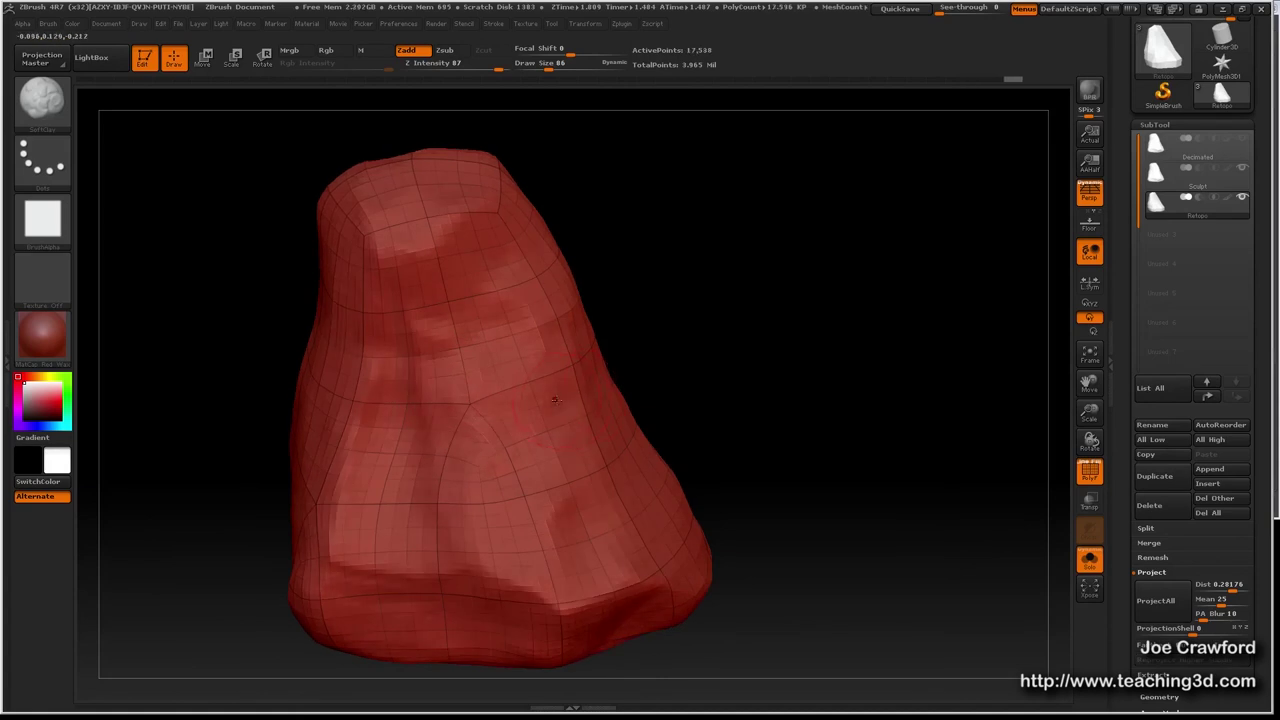
right_drag(555, 402, 585, 348)
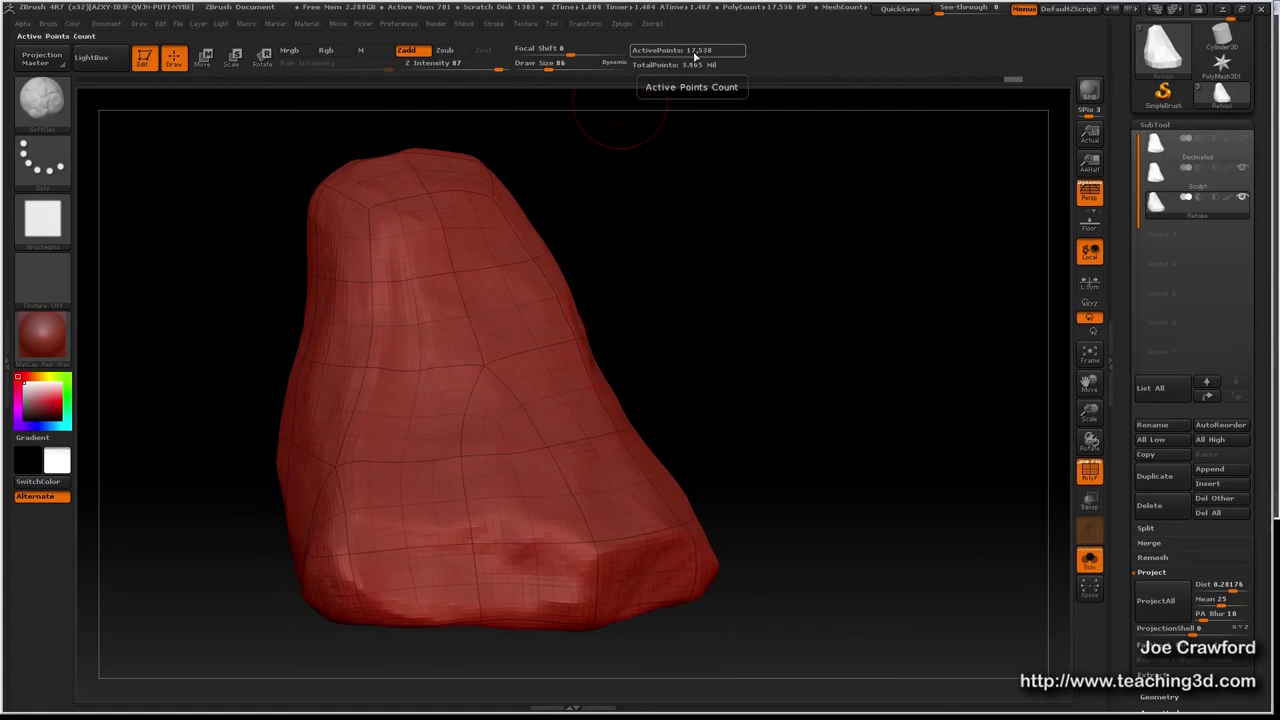
key(ctrl+d)
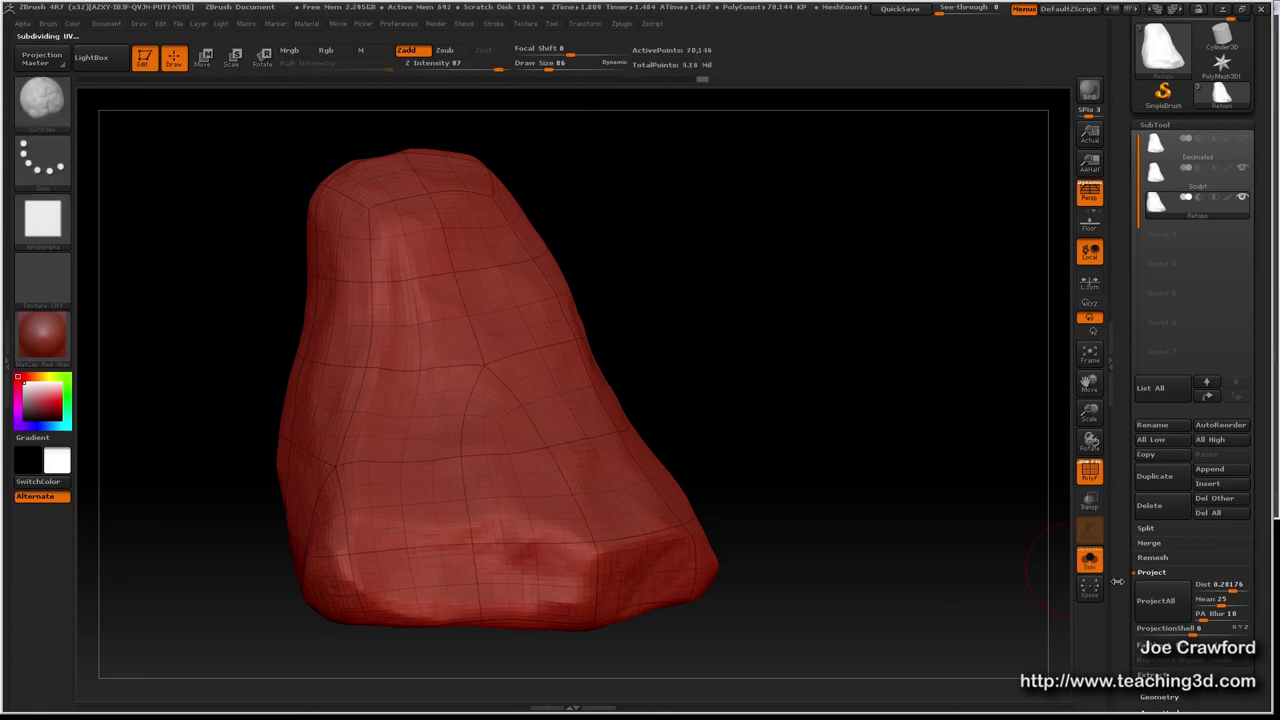
click(1160, 600)
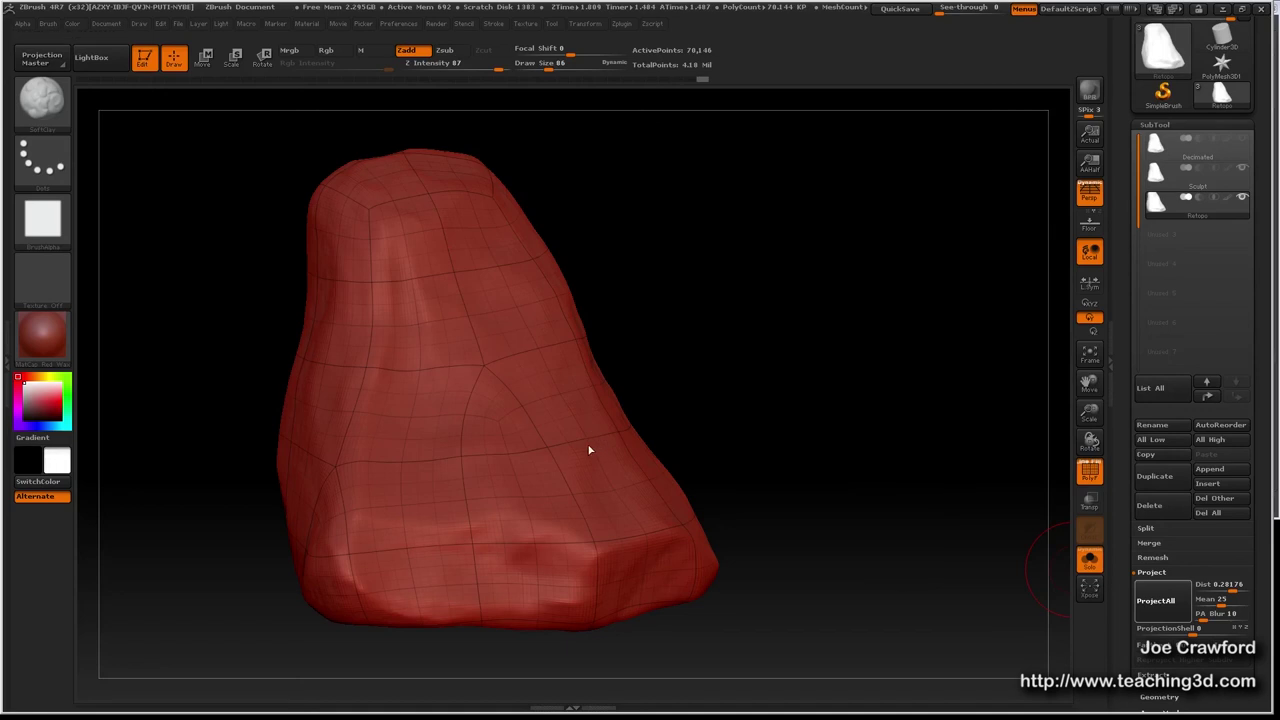
Subdivide the Retopo mesh to level 7 and run ProjectAll at that level.
mouse_move(645, 330)
mouse_down()
mouse_move(780, 345)
mouse_move(655, 325)
mouse_up()
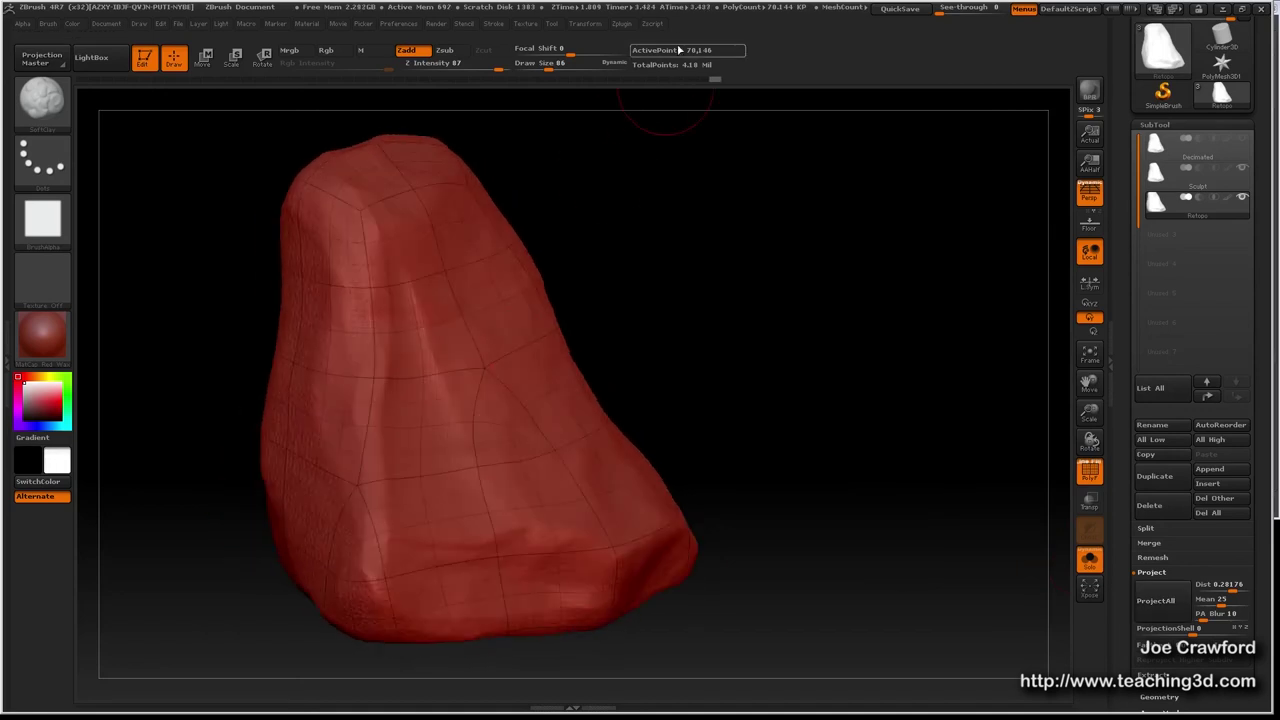
mouse_move(442, 502)
mouse_down()
mouse_move(516, 474)
mouse_move(491, 377)
mouse_move(506, 380)
mouse_move(426, 377)
mouse_up()
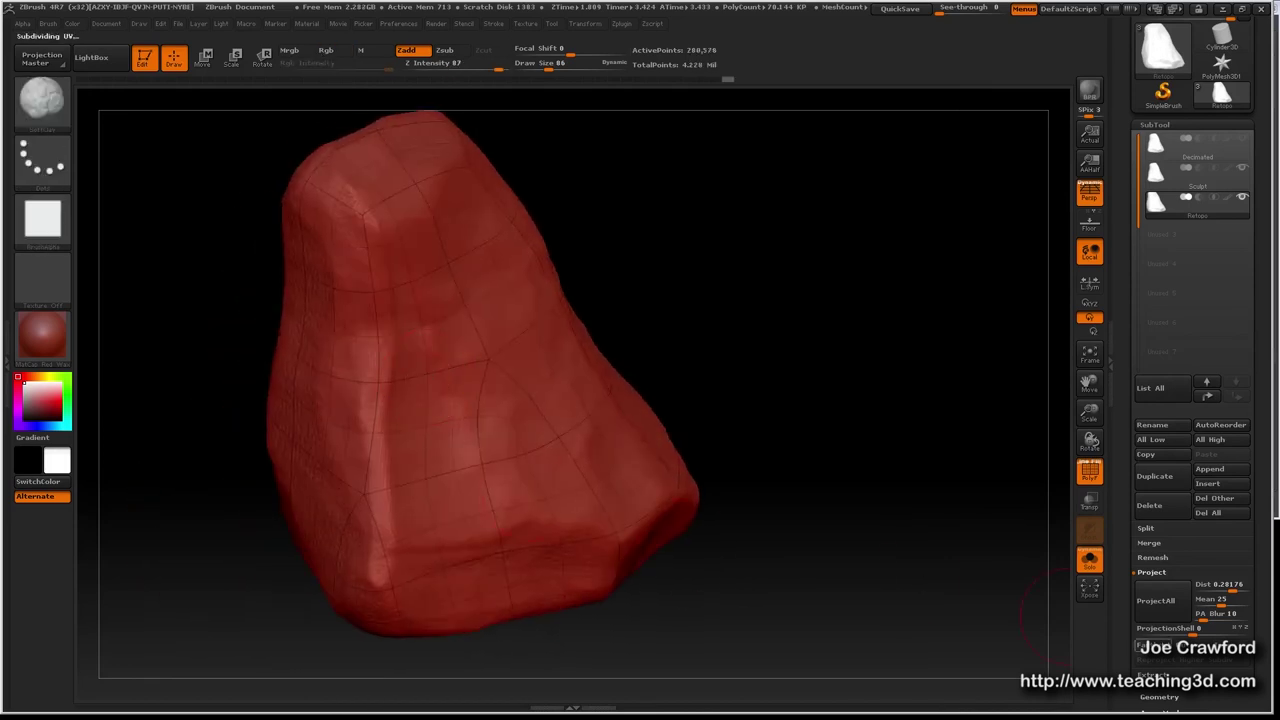
click(1164, 591)
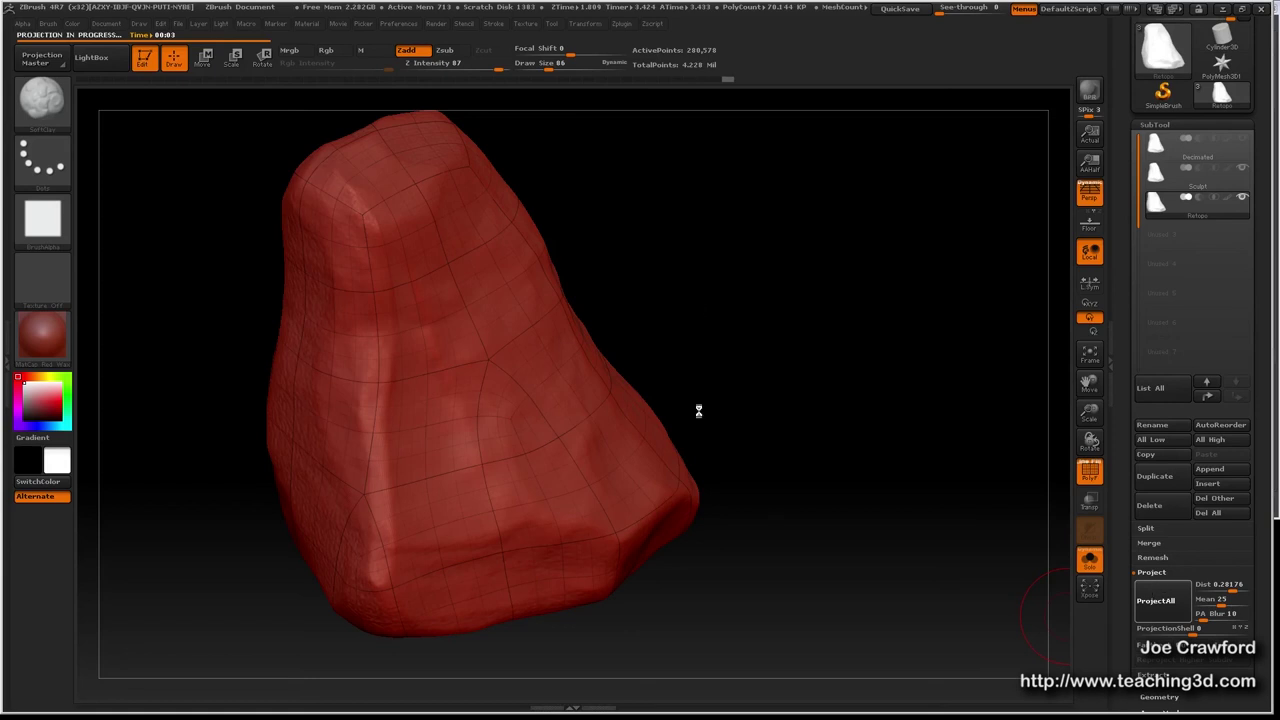
Examine the projected level 7 Retopo mesh from several sides and close up along its textured vertical edge.
mouse_move(684, 412)
mouse_down()
mouse_move(738, 378)
mouse_move(696, 388)
mouse_up()
ctrl+right_drag(498, 376, 547, 390)
drag(547, 390, 552, 386)
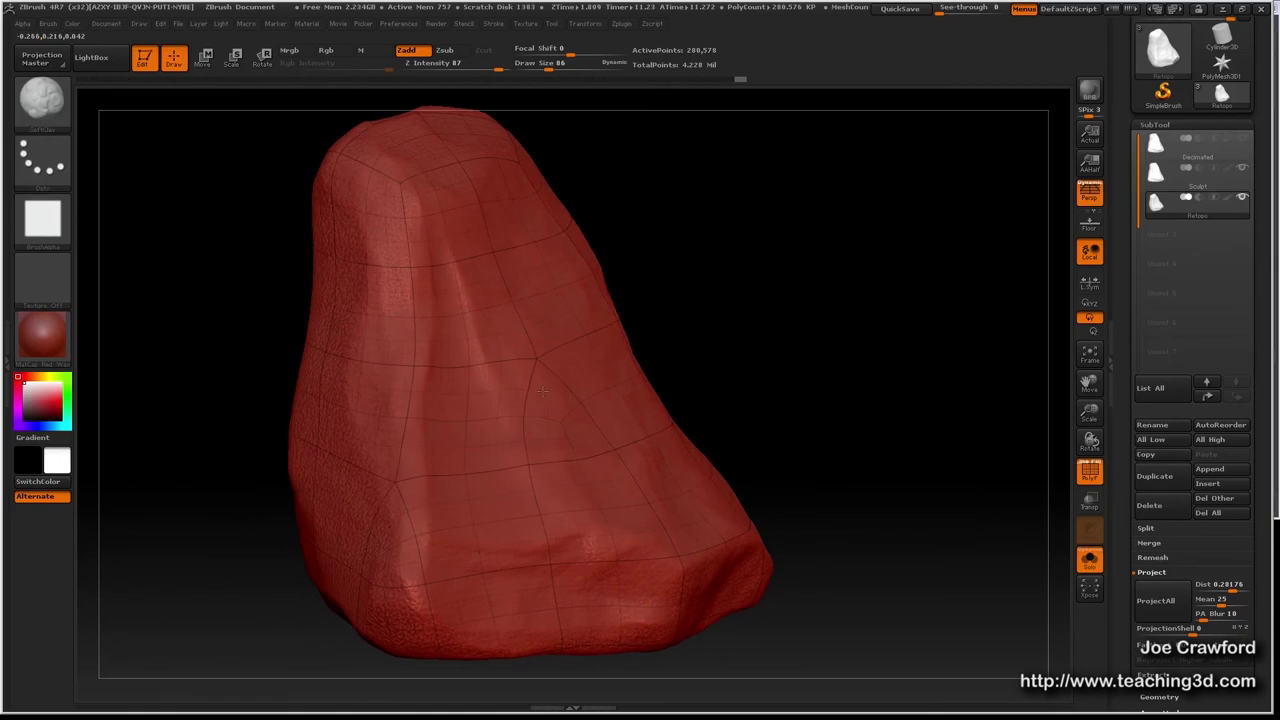
mouse_move(563, 380)
alt+right_down()
mouse_move(549, 377)
mouse_move(592, 381)
mouse_move(561, 381)
alt+right_up()
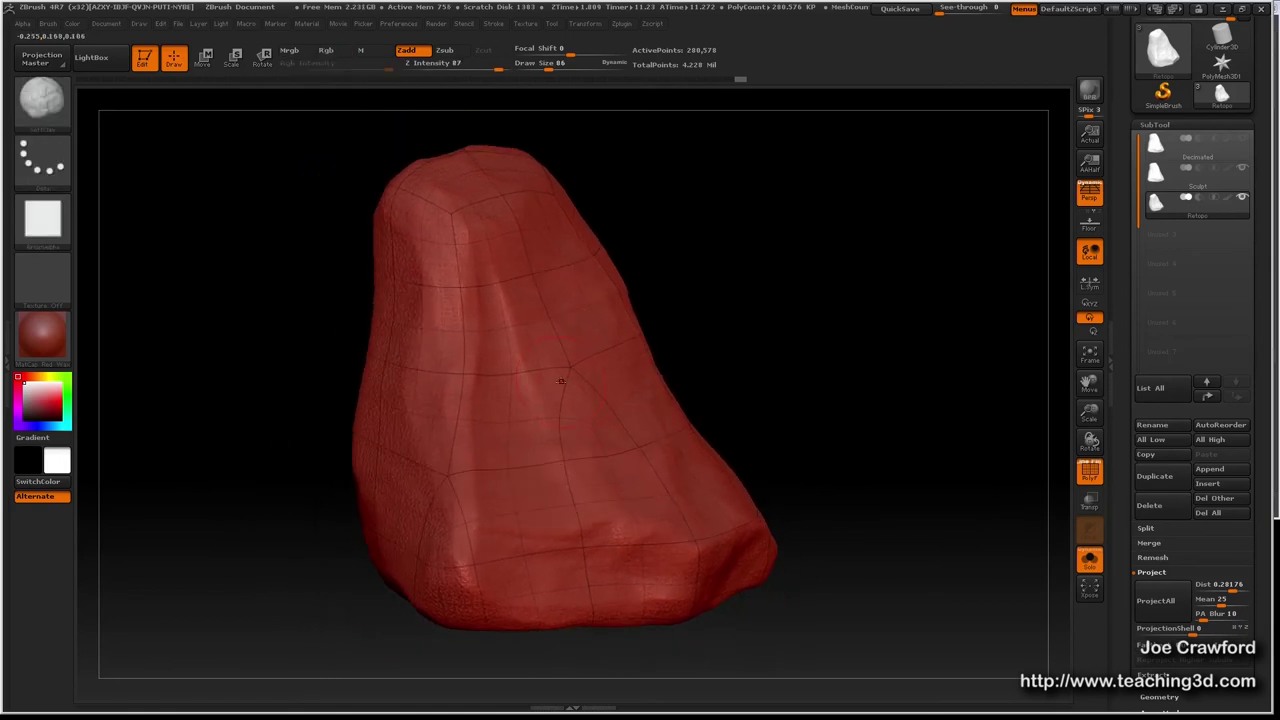
drag(559, 407, 609, 408)
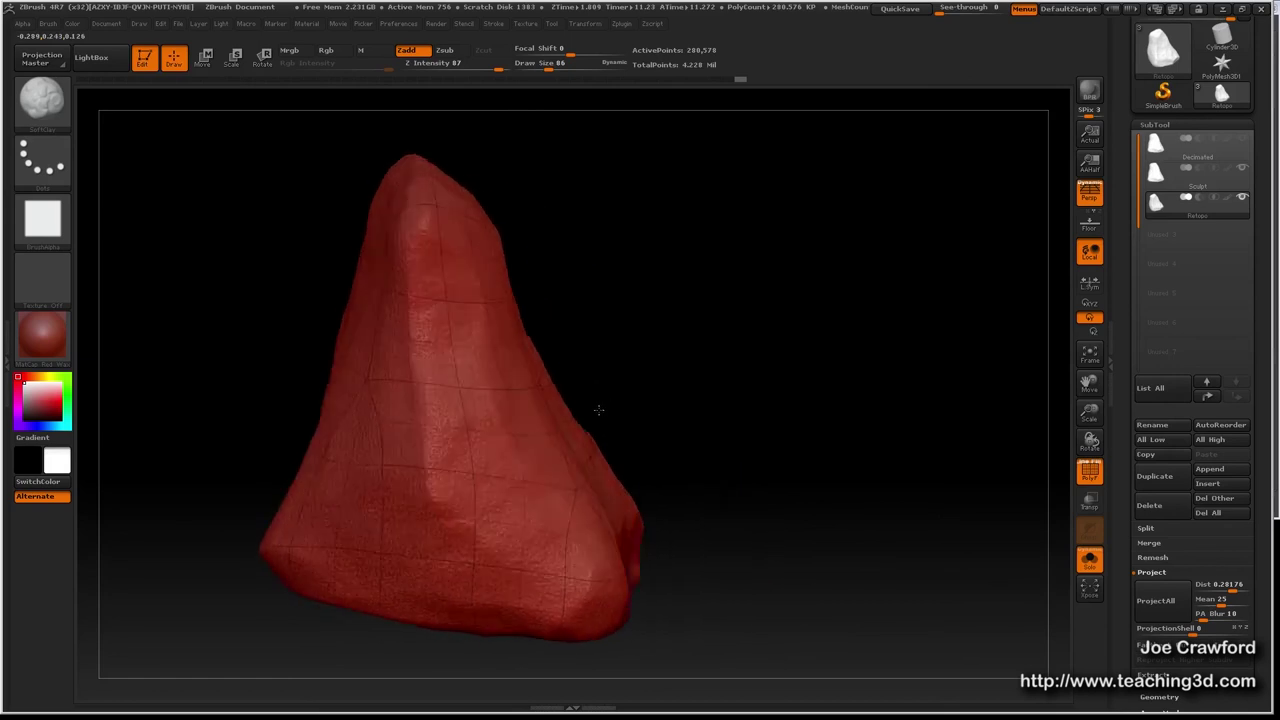
right_drag(609, 408, 690, 400)
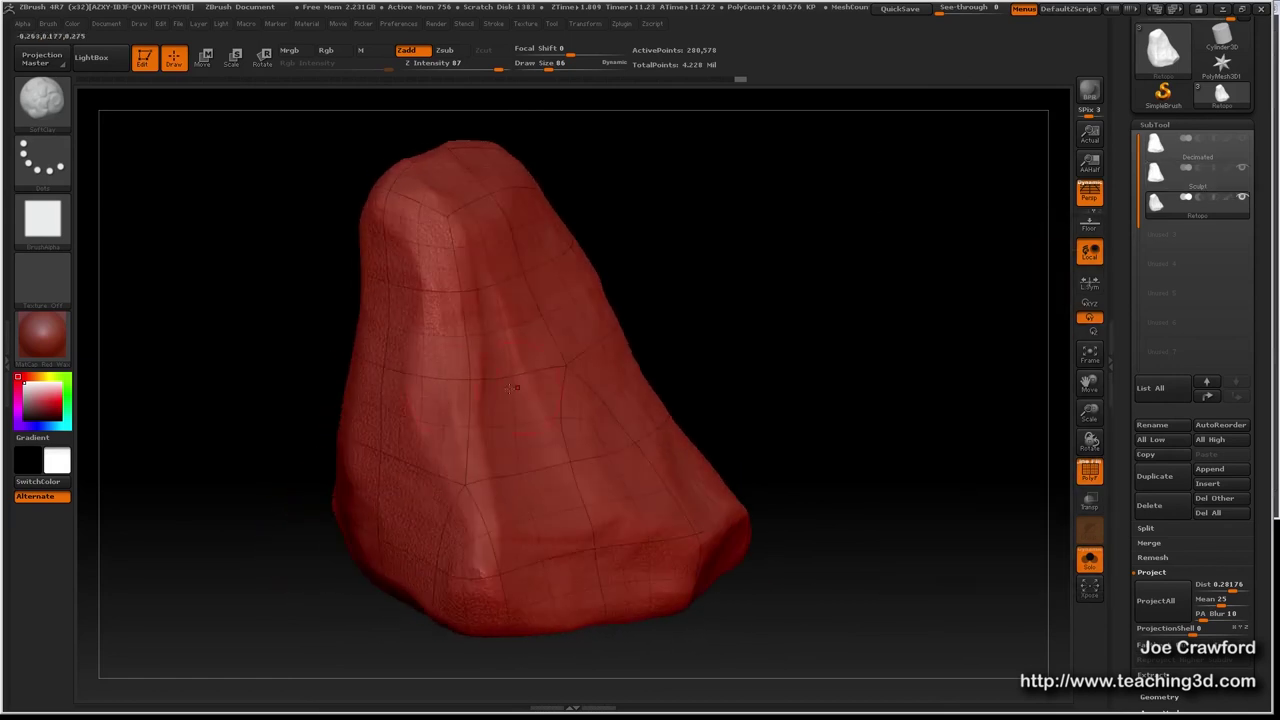
ctrl+right_drag(600, 383, 652, 454)
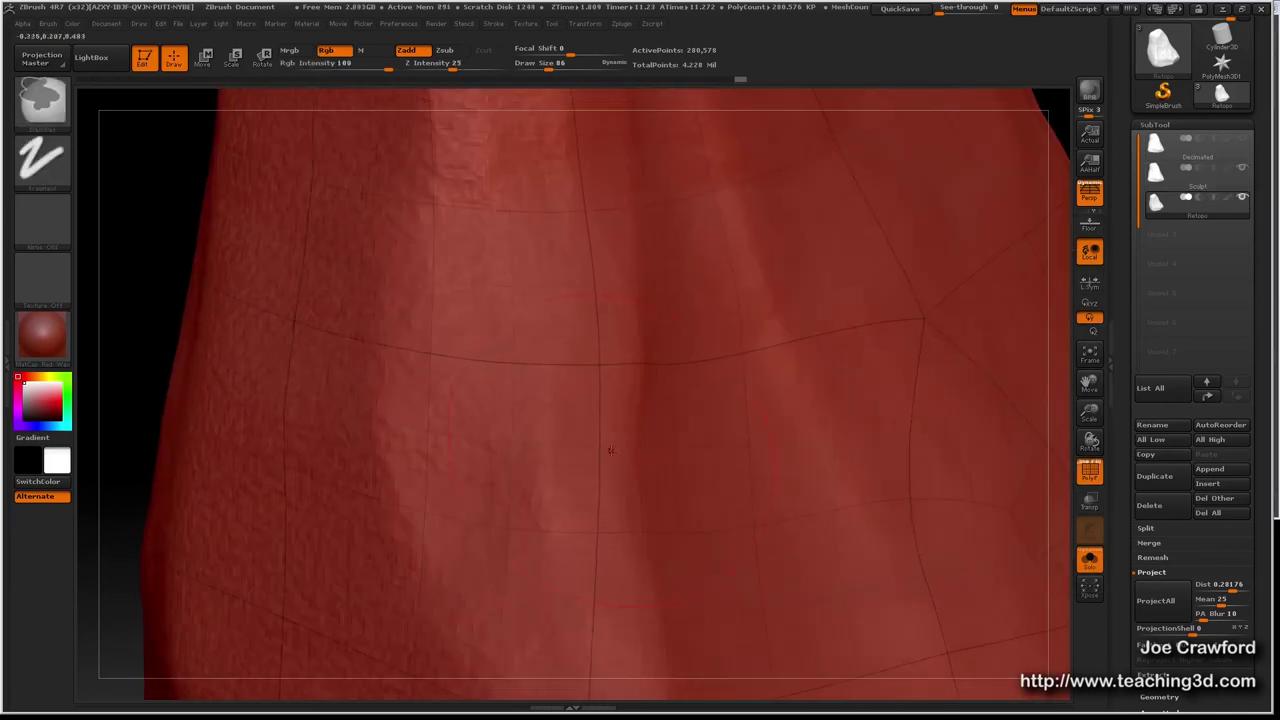
ctrl+right_drag(402, 421, 481, 440)
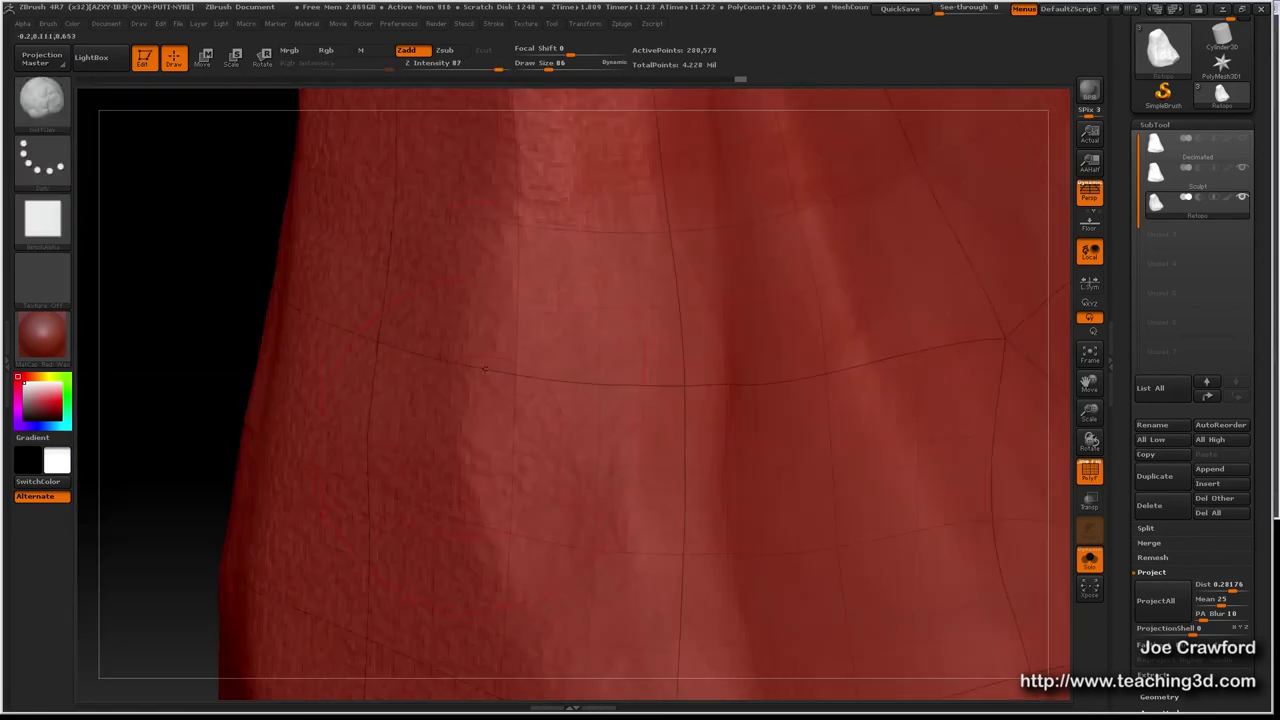
Hide the polyframe and compare the close-up surface detail of the Sculpt and Retopo subtools, finishing on Retopo.
click(1214, 190)
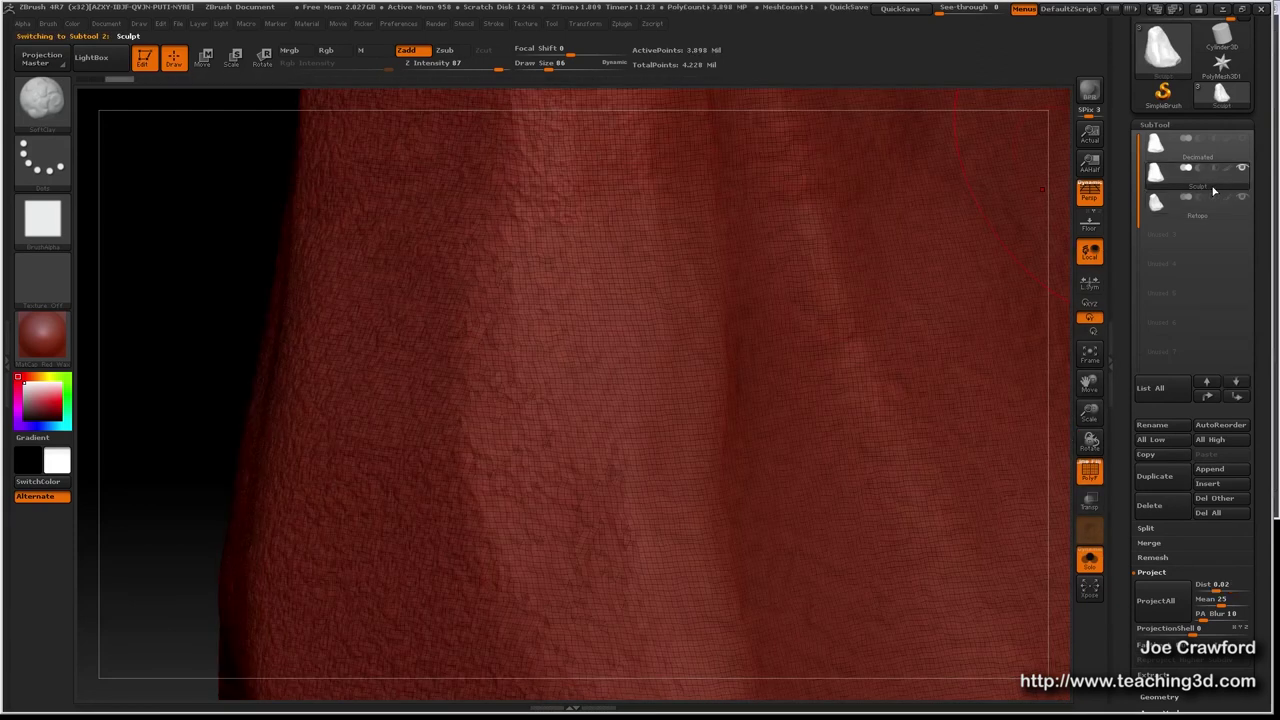
mouse_move(1214, 190)
key(shift+f)
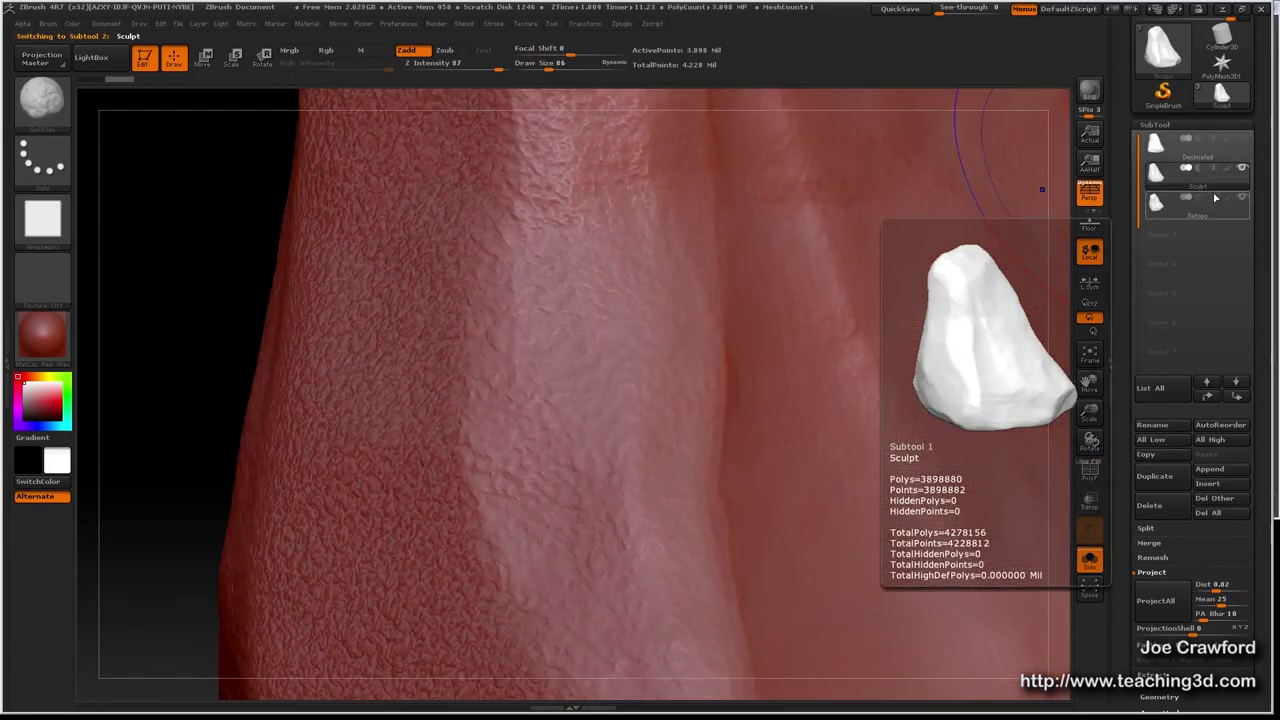
click(1216, 216)
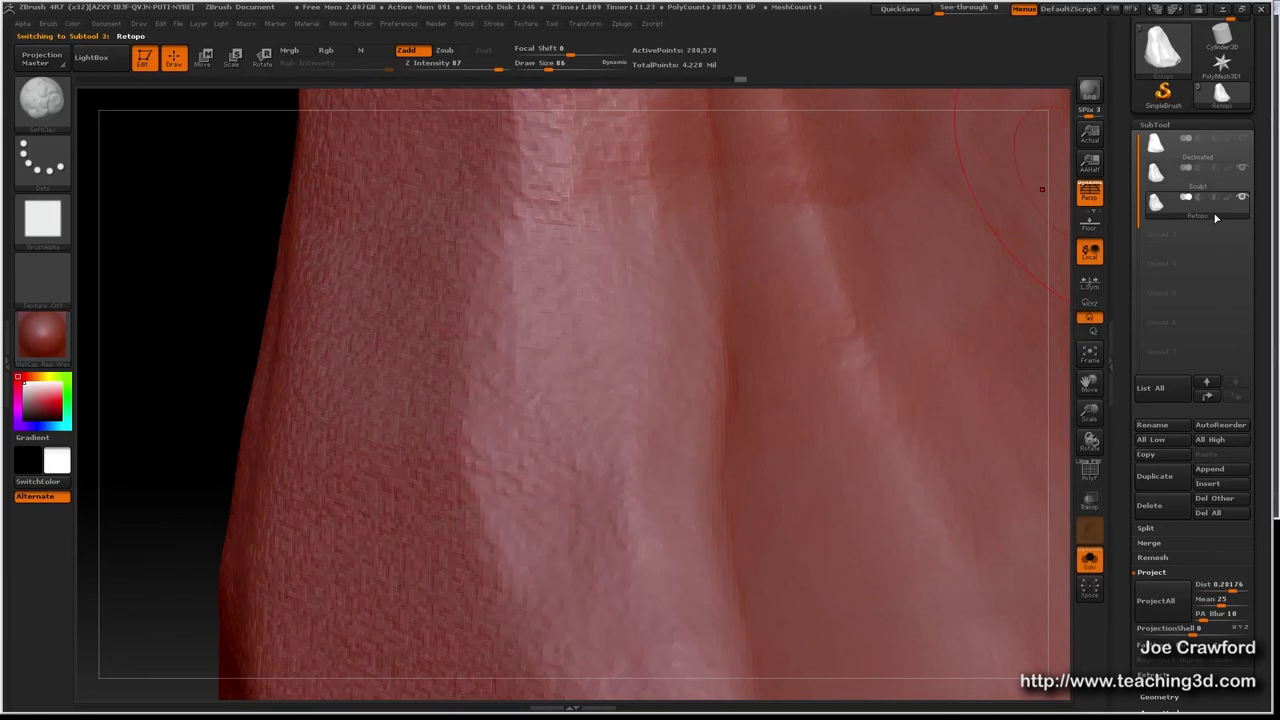
click(1210, 190)
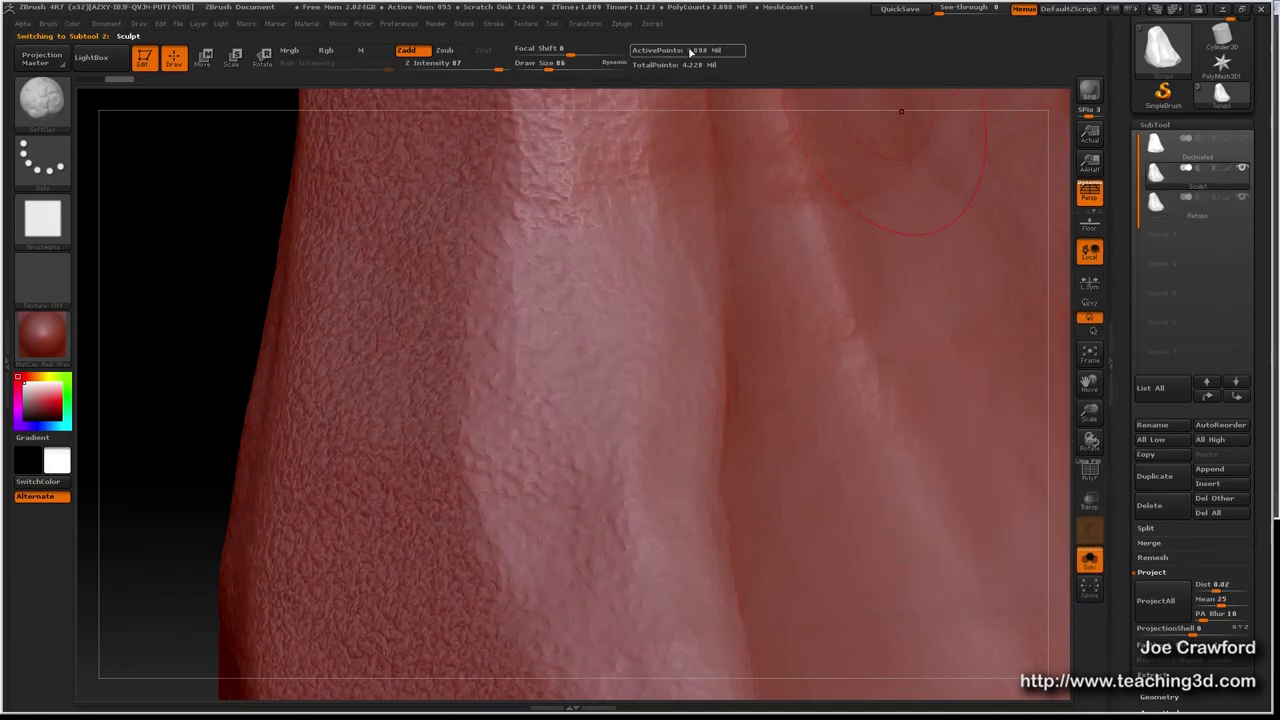
click(1184, 217)
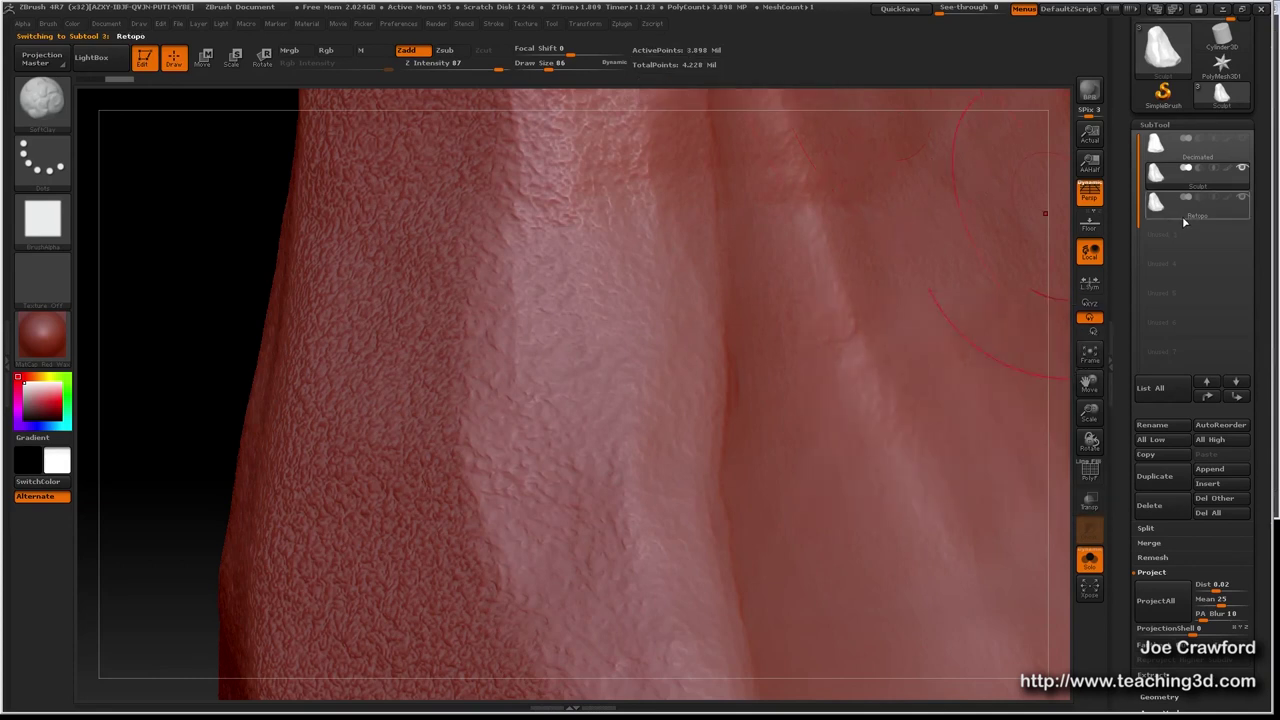
Subdivide the Retopo mesh to level 8 and project the Sculpt's detail onto it with ProjectAll.
mouse_move(660, 394)
ctrl+right_down()
mouse_move(583, 352)
mouse_move(546, 354)
ctrl+right_up()
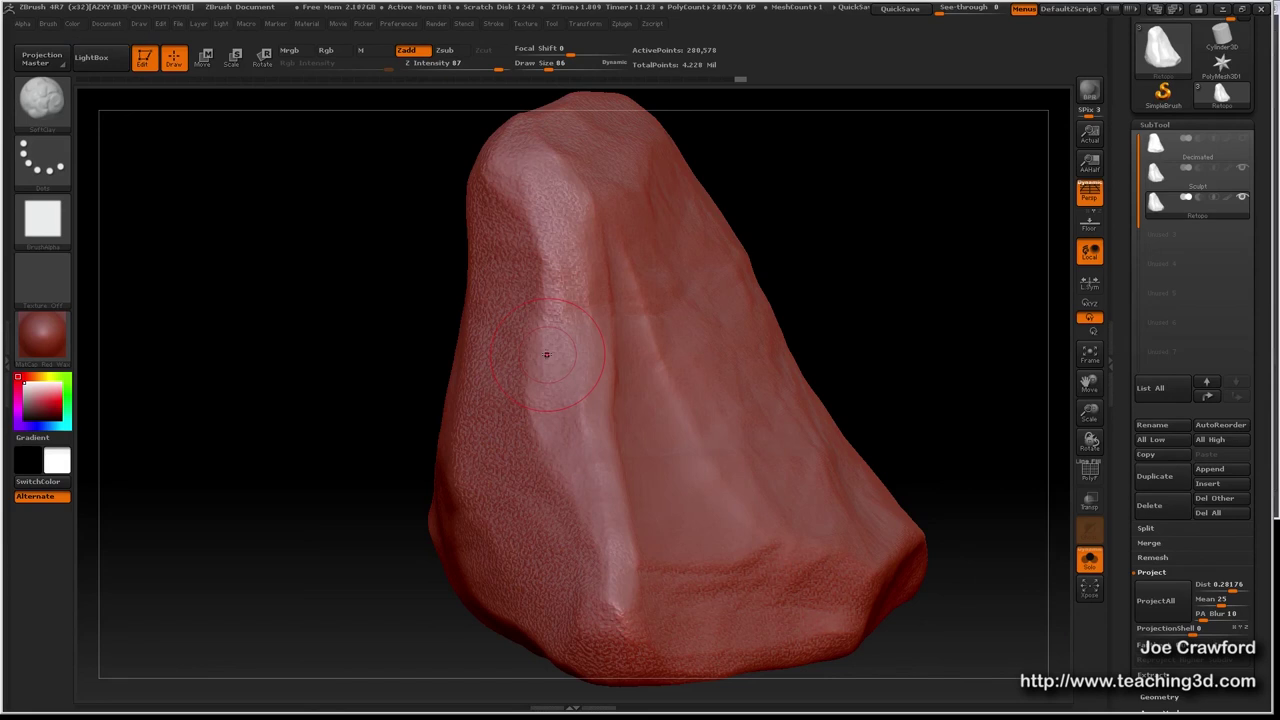
key(ctrl+d)
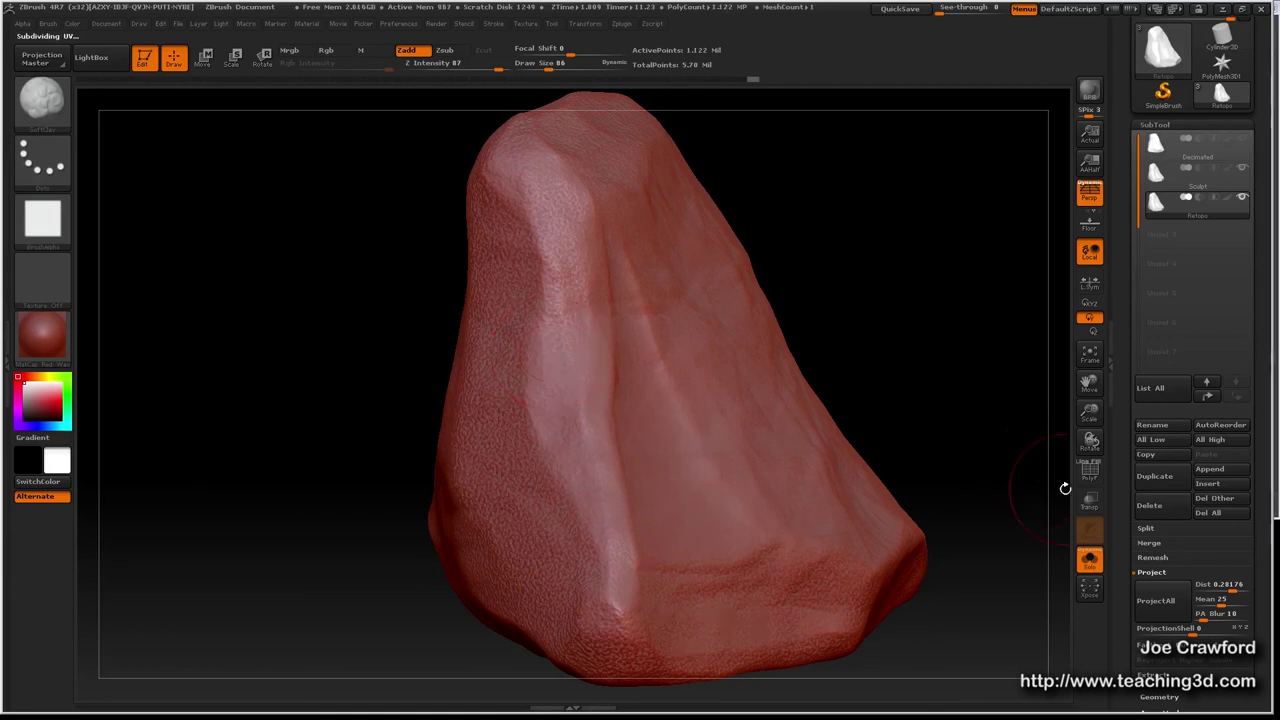
click(1155, 601)
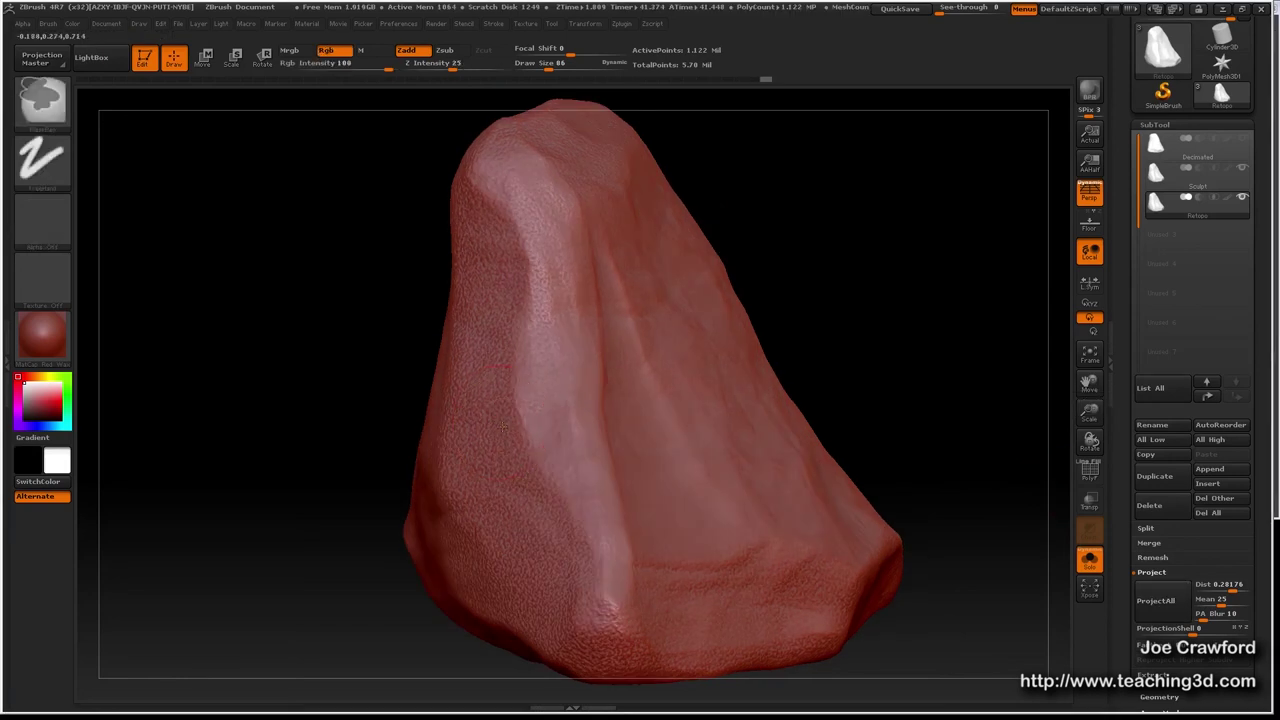
Examine the level 8 Retopo mesh as a whole and the rough texture on its side close up.
alt+drag(816, 301, 648, 463)
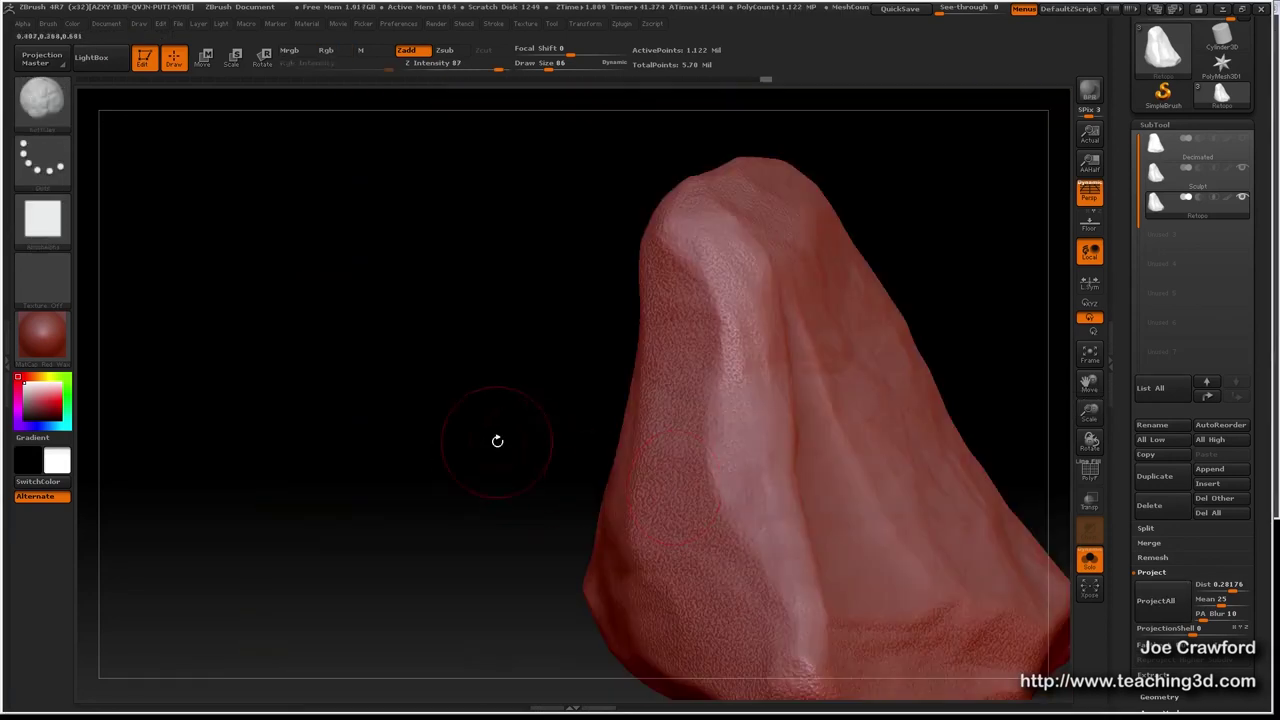
drag(645, 495, 480, 470)
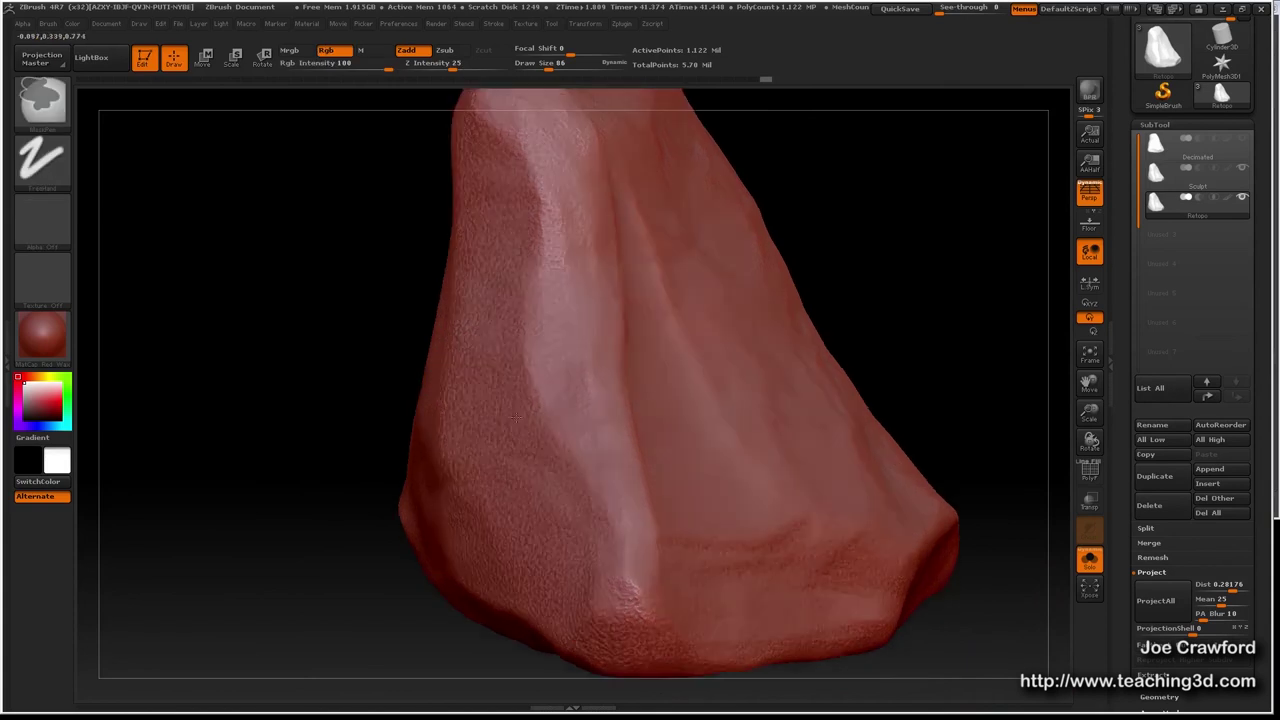
alt+drag(515, 418, 613, 402)
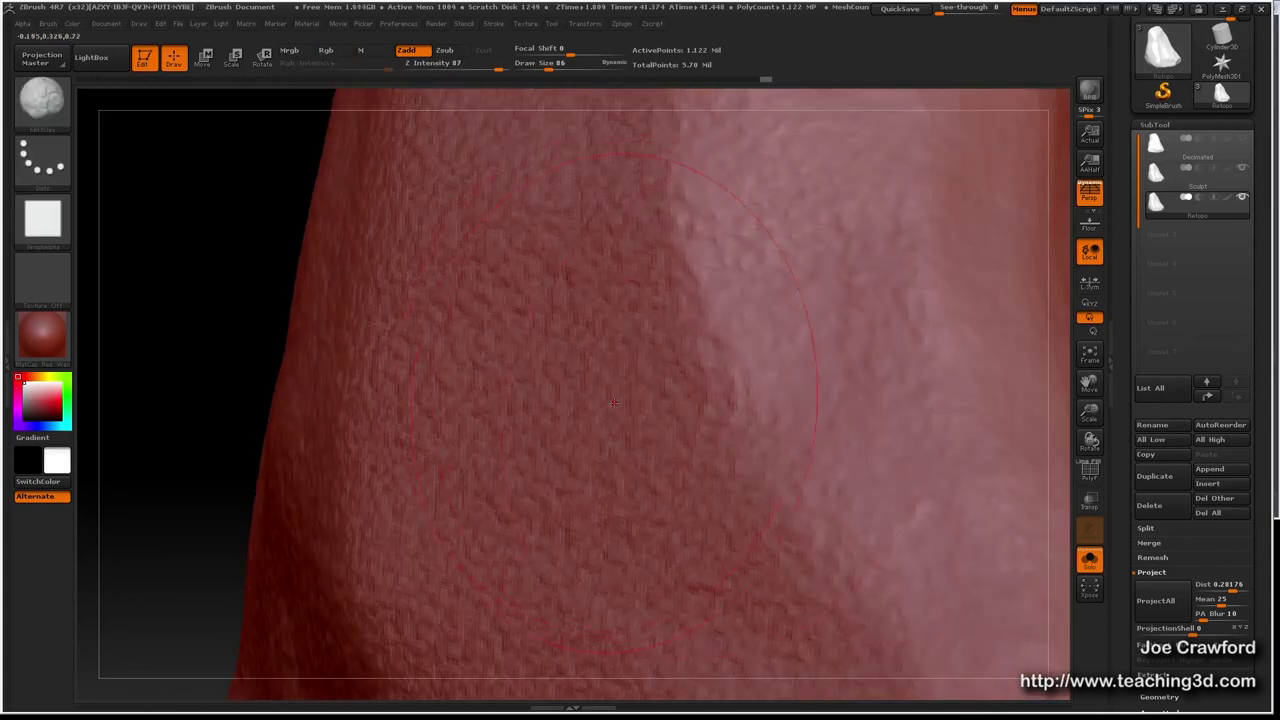
alt+right_drag(822, 390, 641, 359)
mouse_move(642, 358)
mouse_down()
mouse_move(590, 350)
mouse_move(640, 360)
mouse_up()
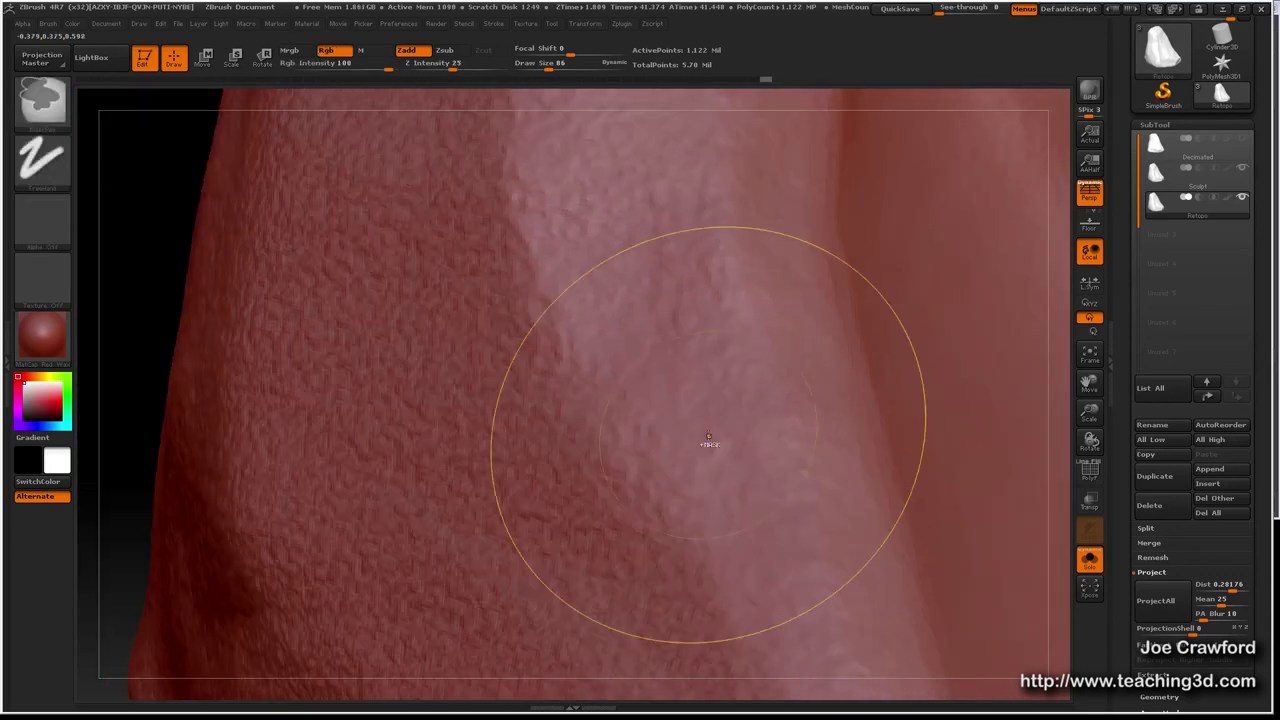
ctrl+right_drag(708, 436, 480, 354)
alt+right_drag(688, 390, 582, 416)
ctrl+right_drag(582, 416, 880, 540)
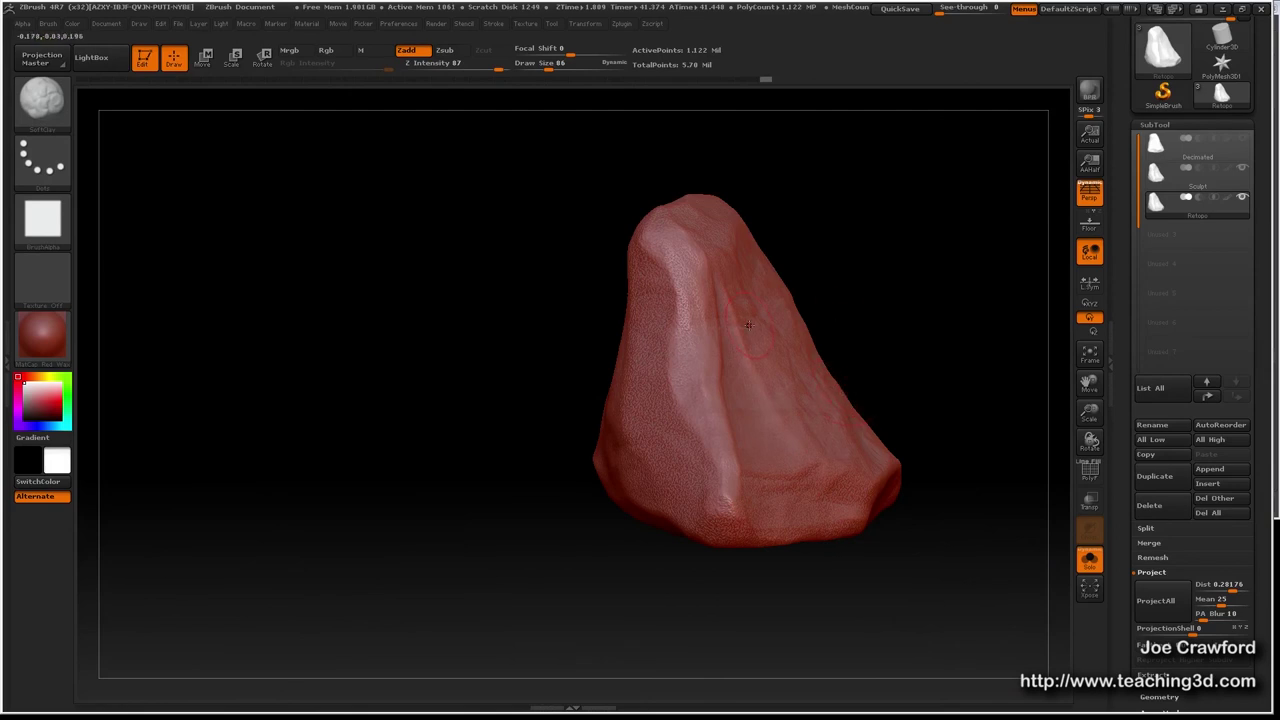
Subdivide the Retopo mesh to level 9 and run ProjectAll to capture the Sculpt's finest detail.
key(ctrl)
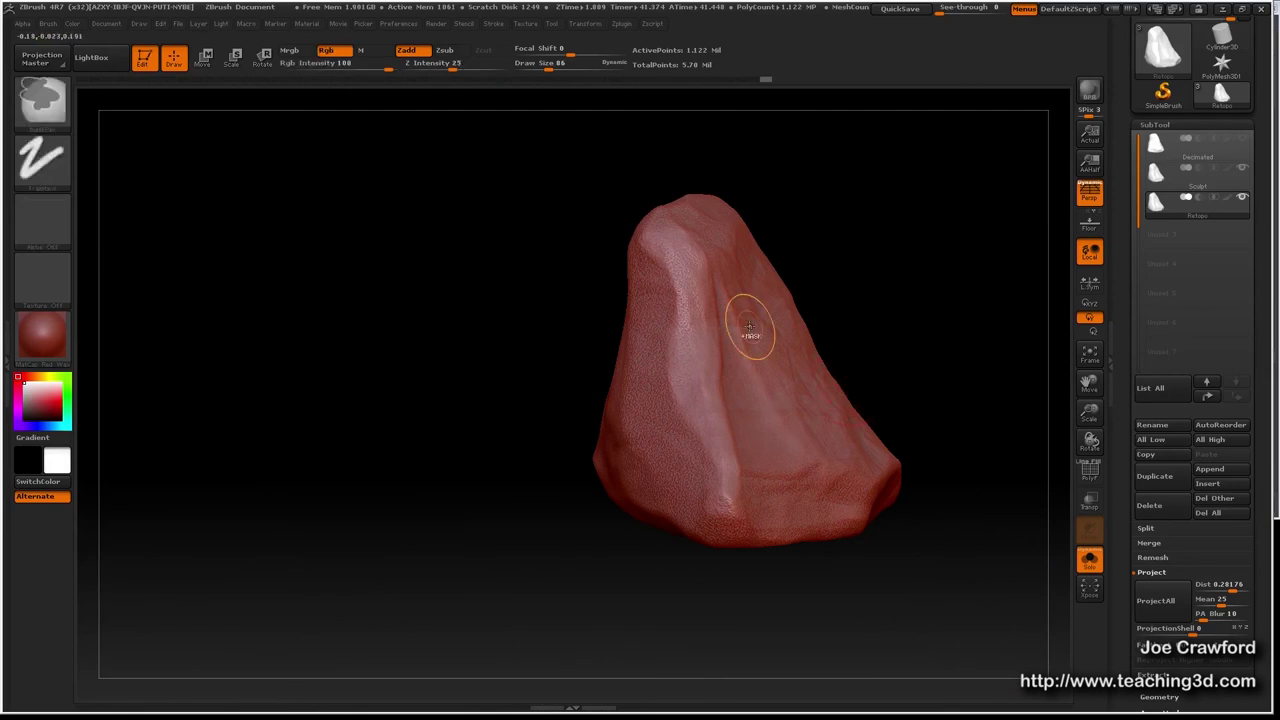
key(ctrl+d)
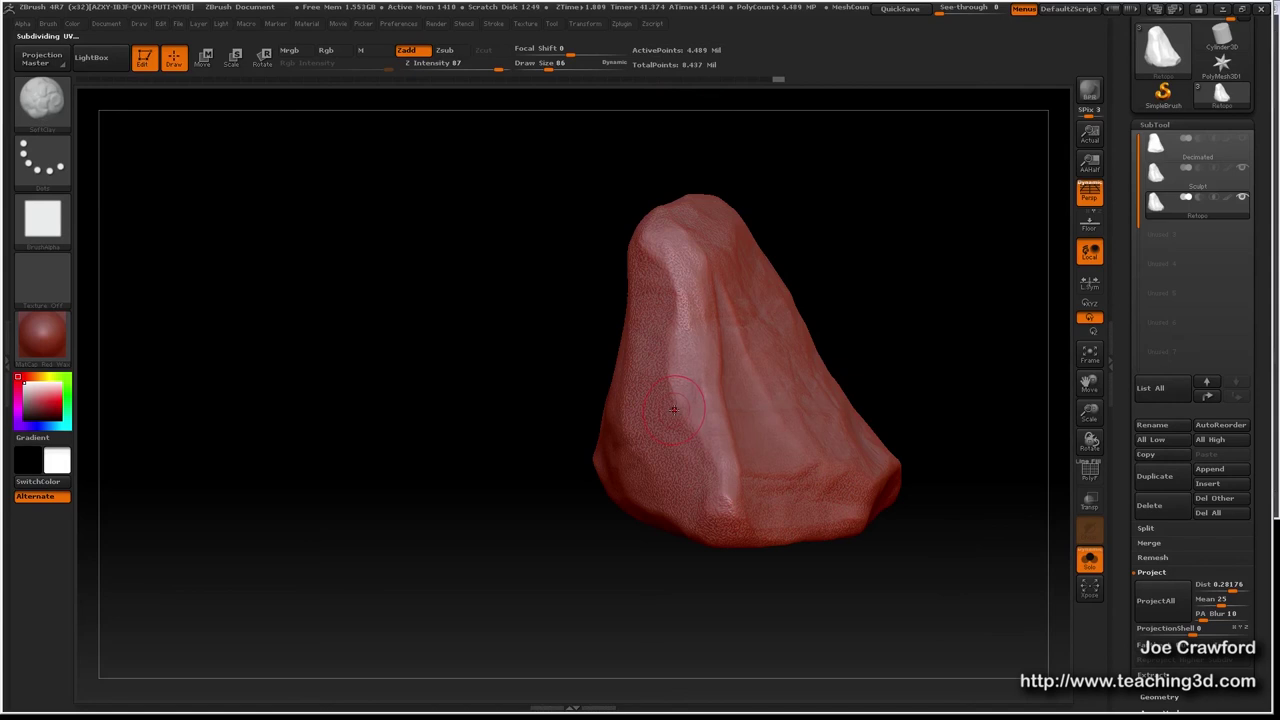
mouse_move(695, 398)
alt+right_down()
mouse_move(580, 424)
mouse_move(636, 432)
mouse_move(573, 421)
mouse_move(586, 366)
mouse_move(577, 438)
mouse_move(586, 366)
mouse_move(585, 420)
alt+right_up()
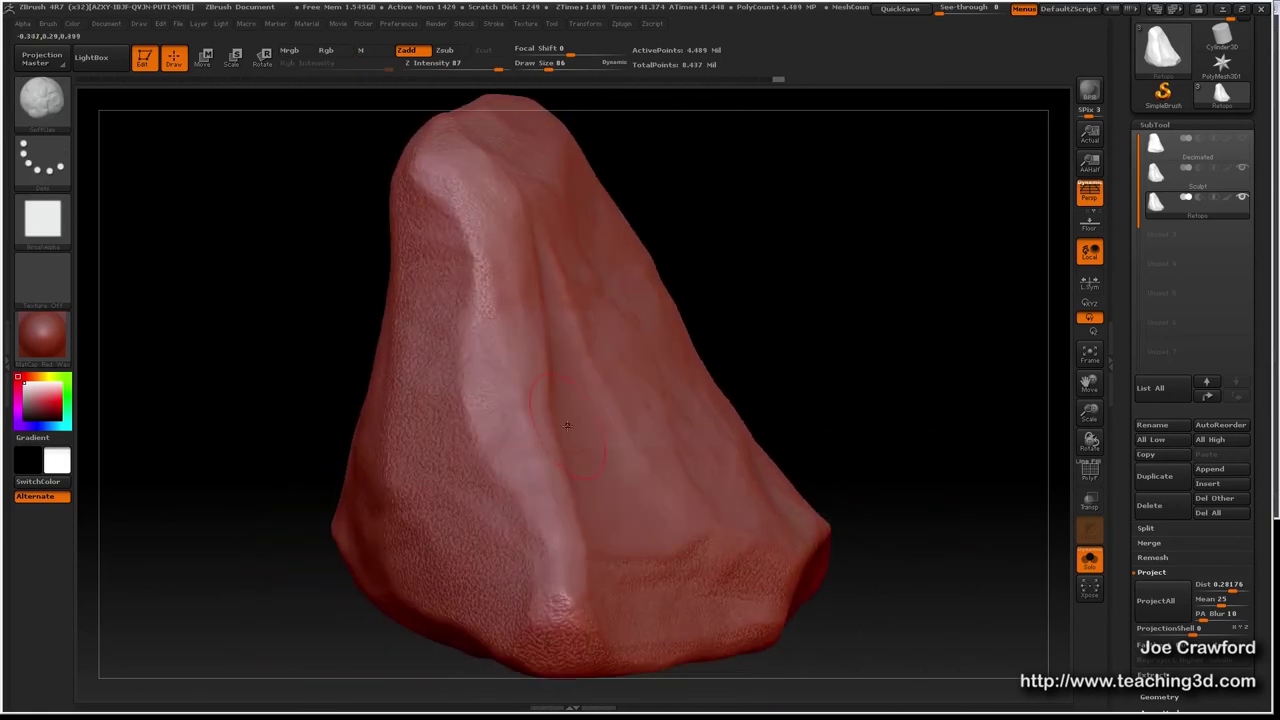
click(1168, 603)
click(1168, 603)
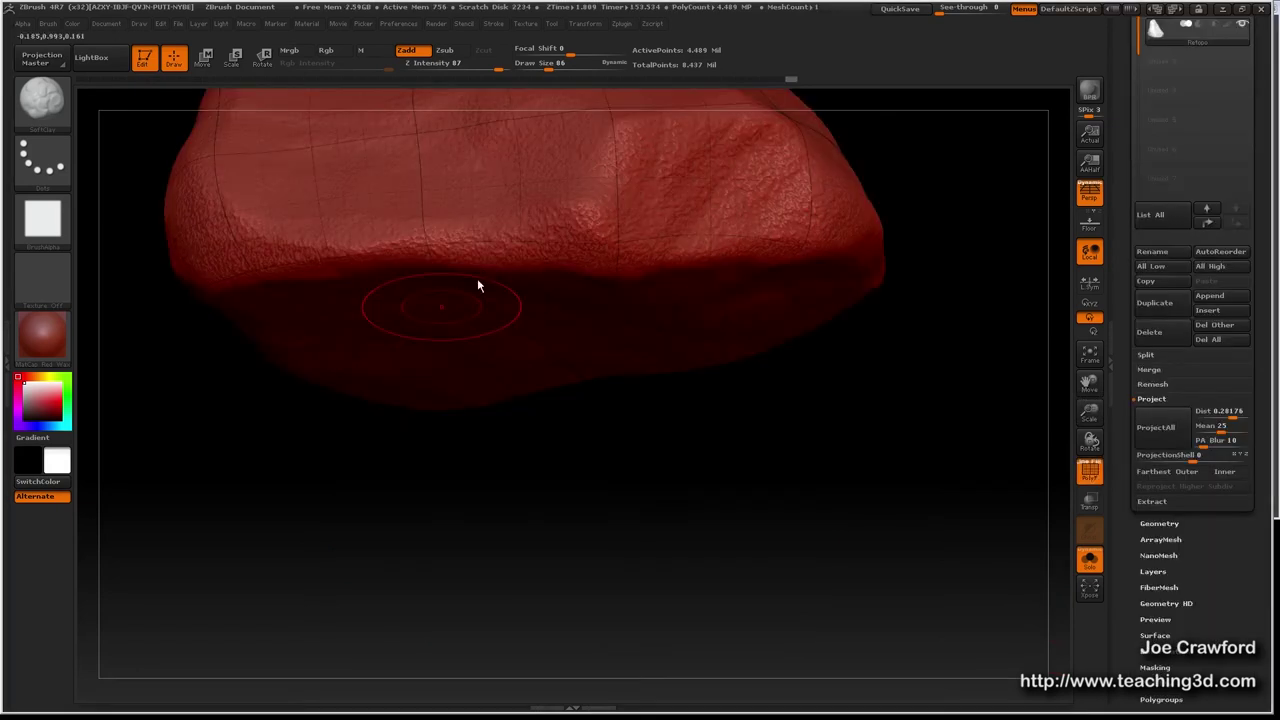
Examine the projected level 9 detail around the rock's lower edge and underside, including close up.
mouse_move(480, 259)
right_down()
mouse_move(526, 355)
mouse_move(479, 299)
right_up()
drag(478, 297, 475, 273)
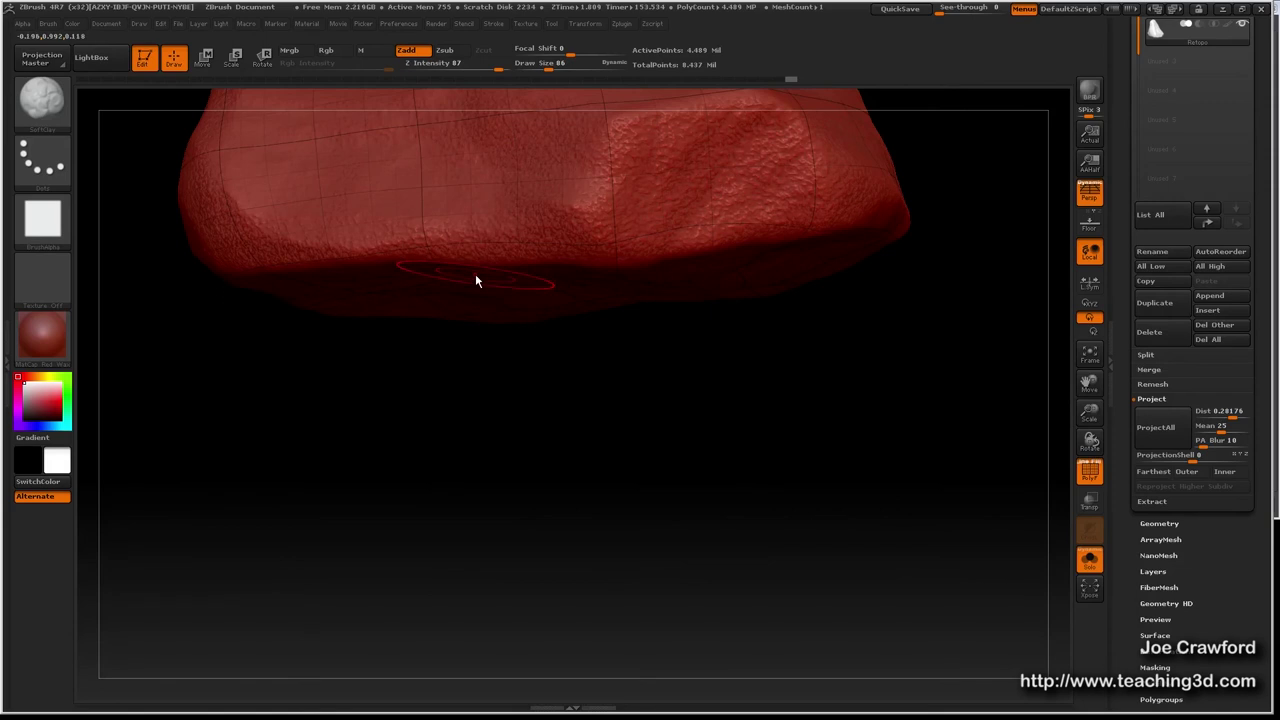
alt+right_drag(505, 187, 523, 470)
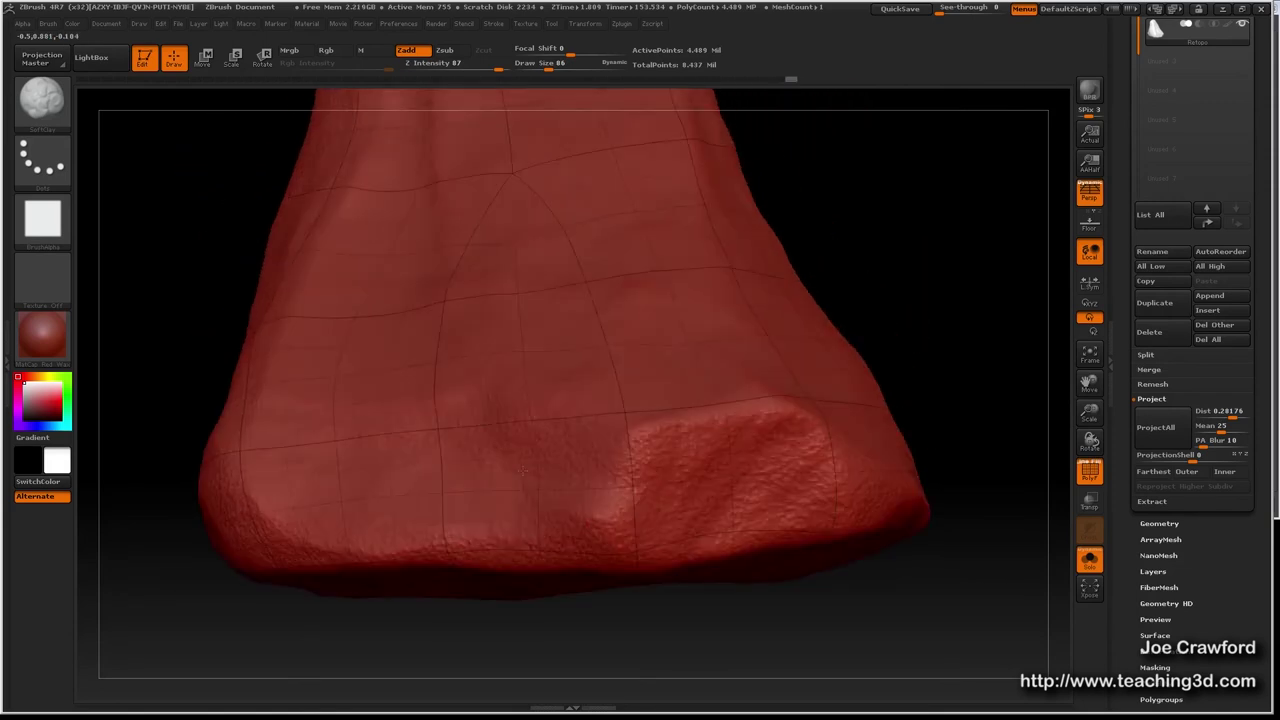
drag(522, 470, 516, 568)
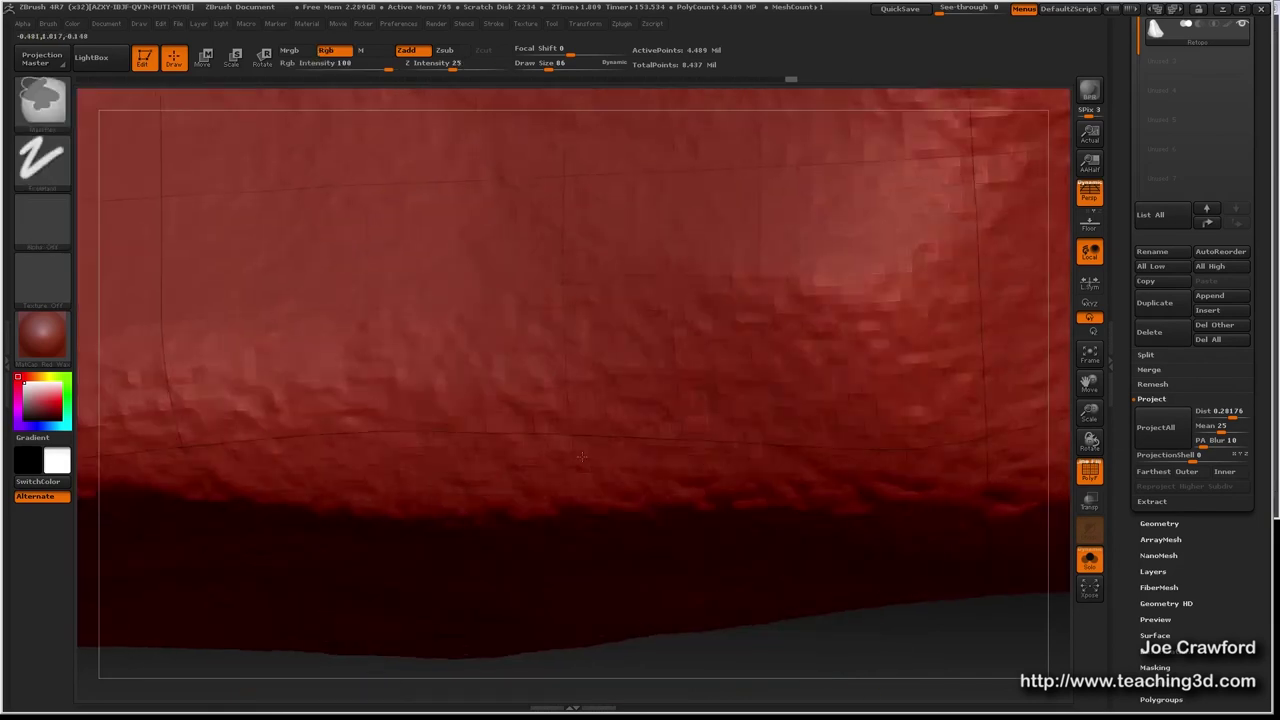
drag(340, 330, 340, 358)
ctrl+right_drag(342, 358, 342, 370)
mouse_move(554, 384)
ctrl+right_down()
mouse_move(553, 413)
mouse_move(792, 469)
ctrl+right_up()
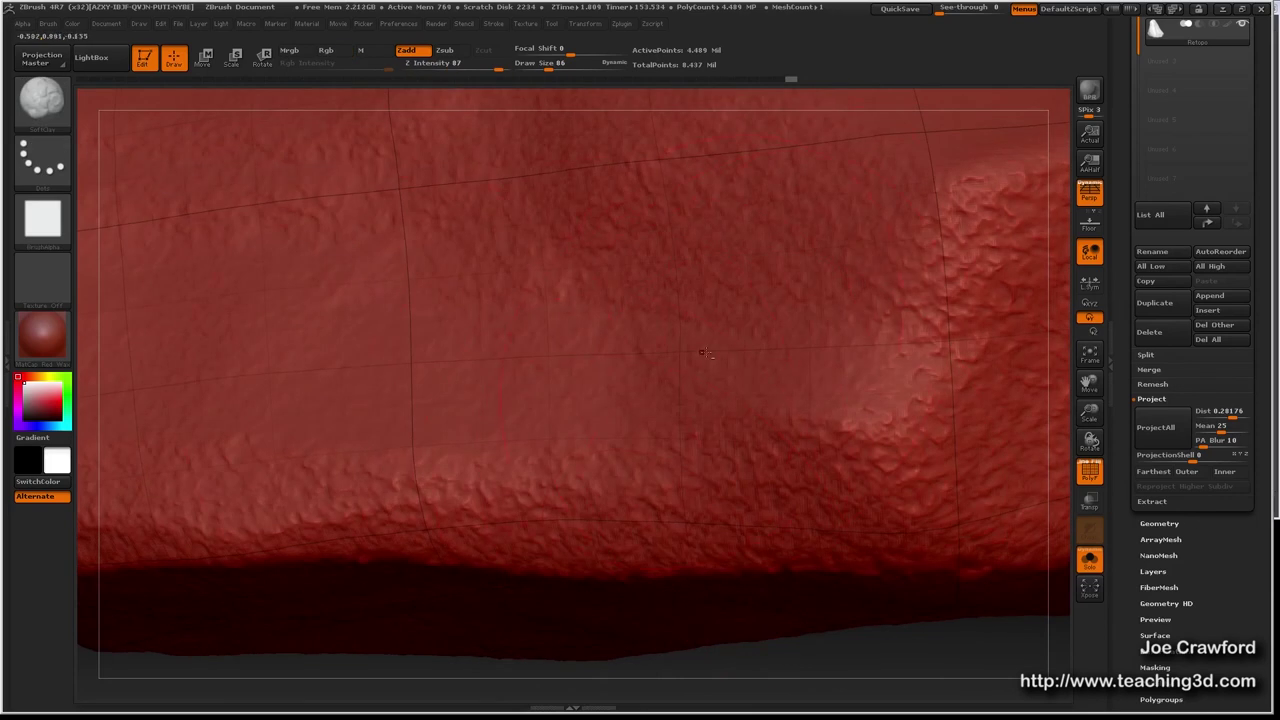
Examine the level 9 surface texture close up near the rock's base and the whole Retopo mesh from several sides.
alt+right_drag(585, 352, 412, 340)
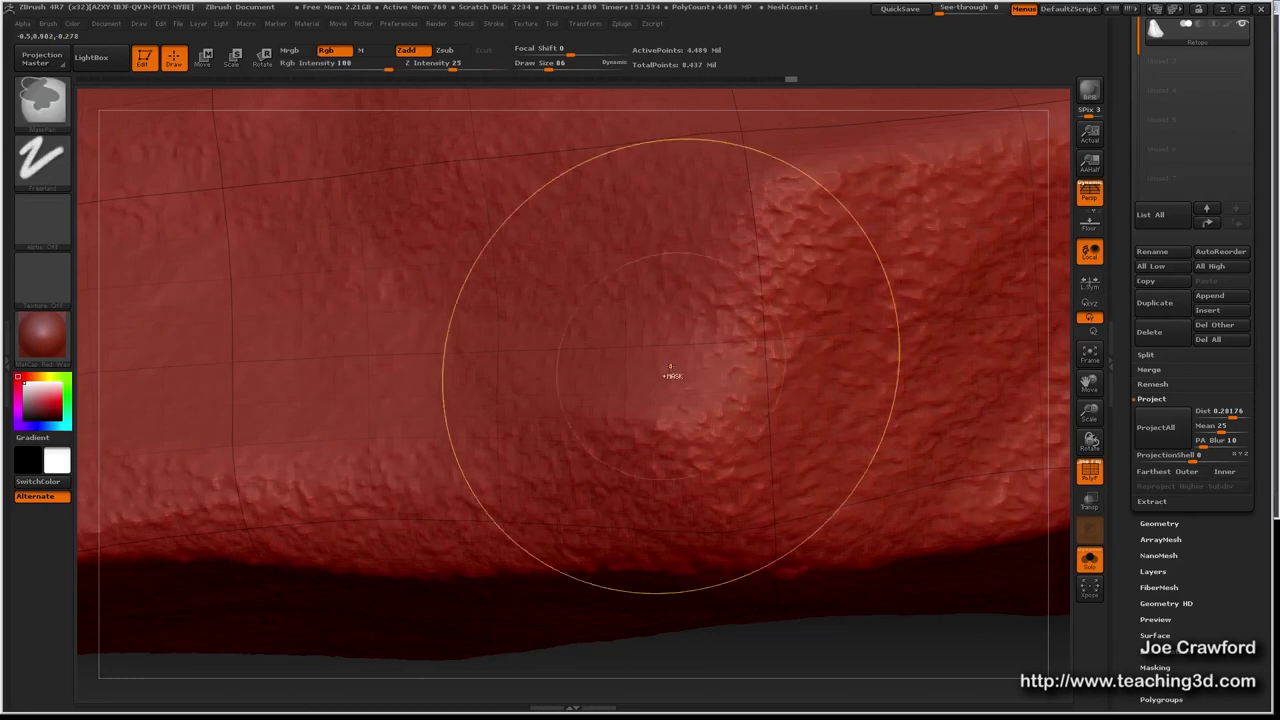
ctrl+right_drag(663, 366, 587, 354)
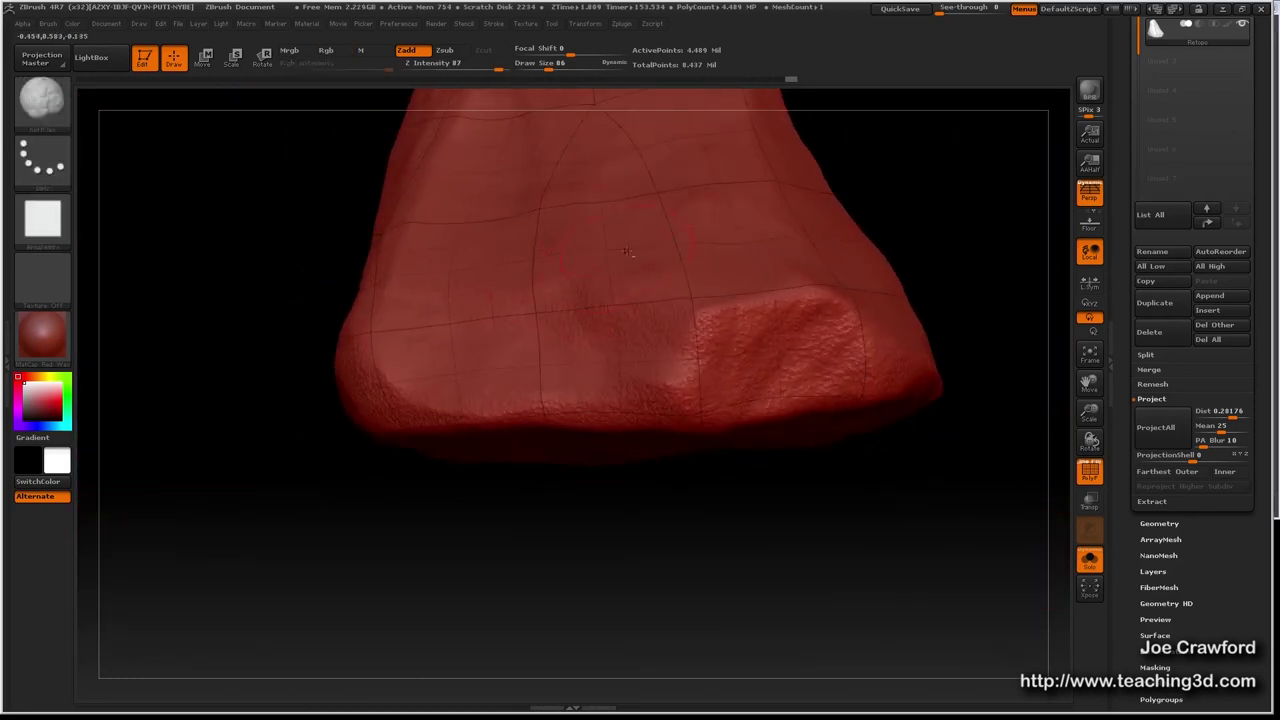
mouse_move(602, 277)
right_down()
mouse_move(548, 432)
mouse_move(618, 371)
mouse_move(541, 333)
mouse_move(554, 378)
right_up()
key(space)
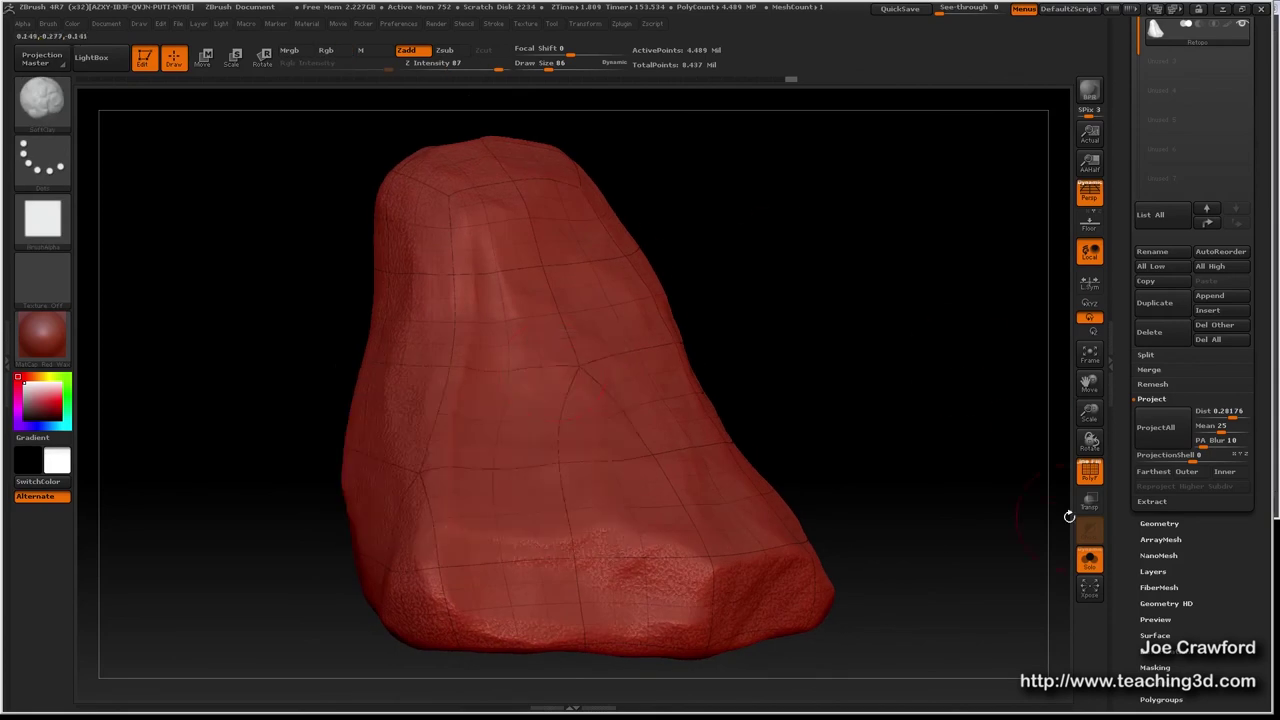
right_drag(509, 386, 690, 400)
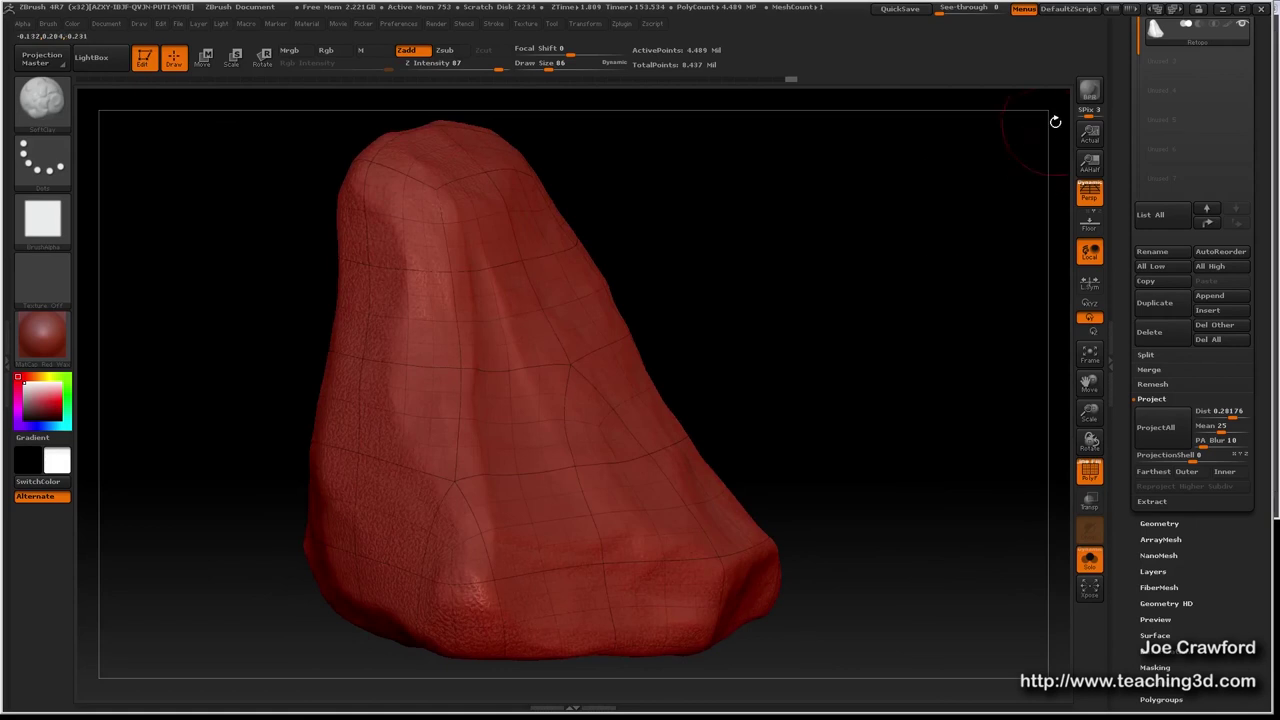
Open the Geometry settings and lower the Retopo mesh to subdivision level 1.
drag(1123, 157, 1119, 210)
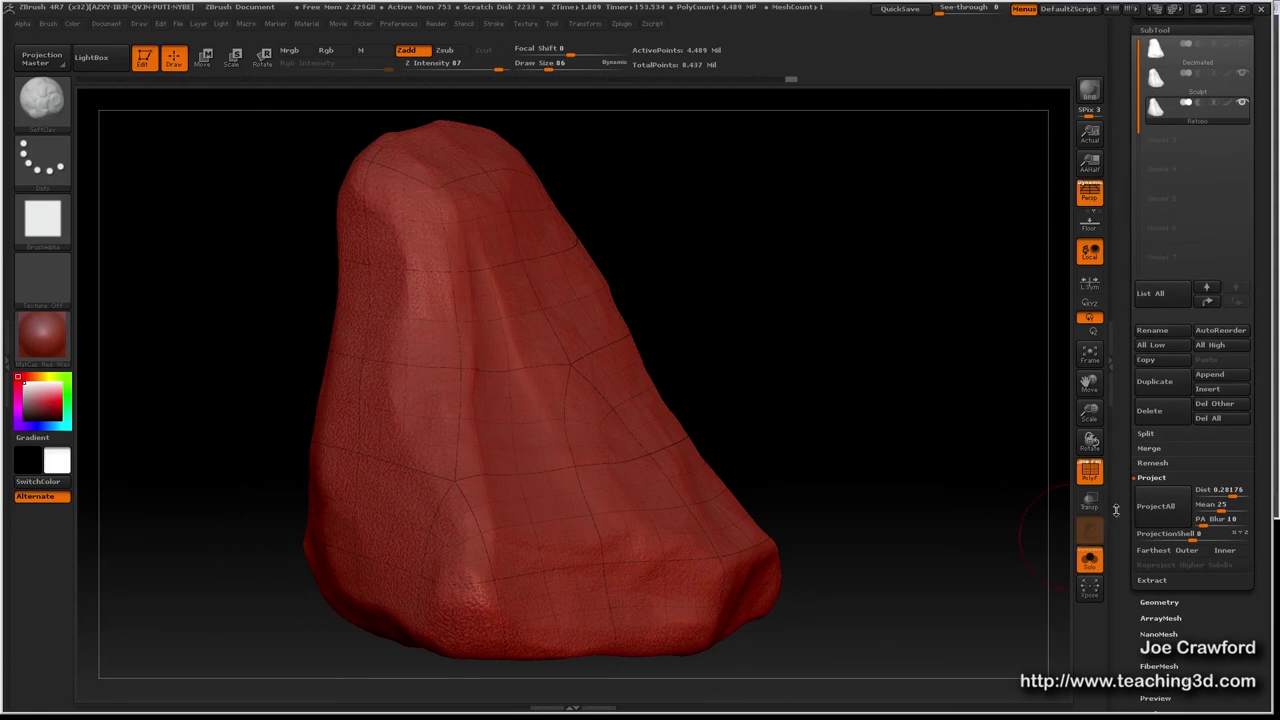
drag(1116, 511, 1116, 488)
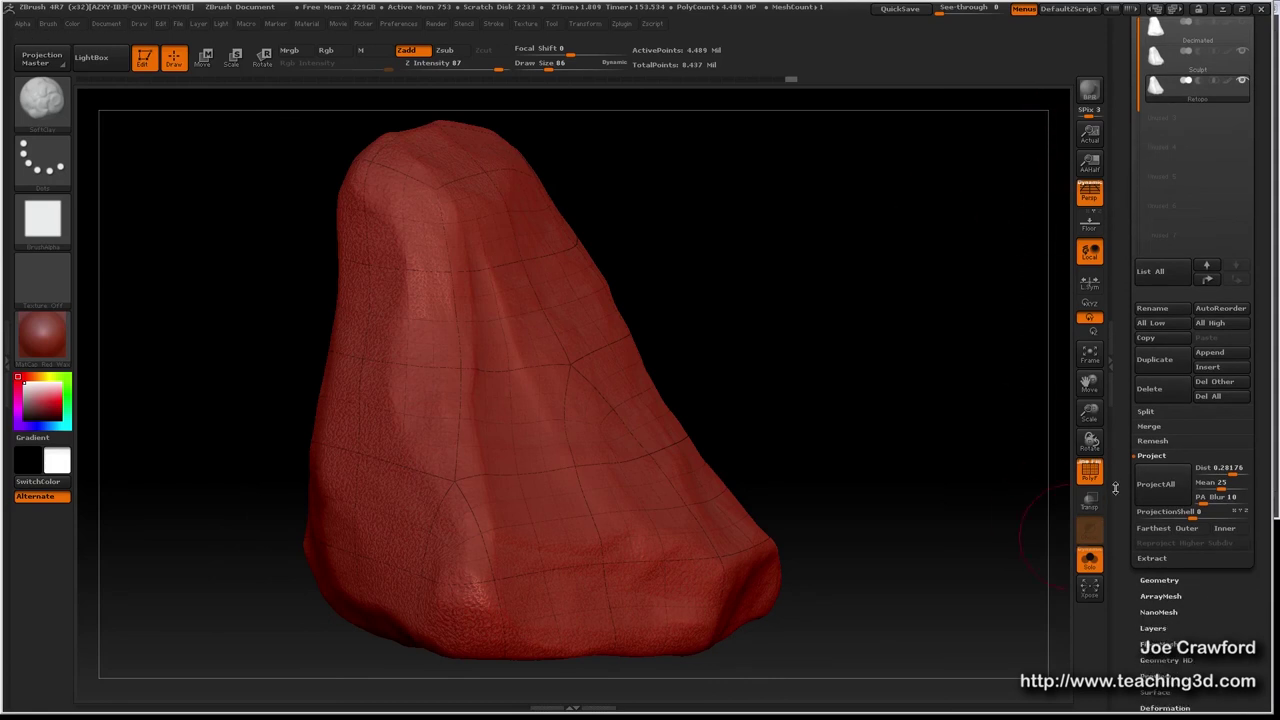
click(1159, 580)
drag(1125, 187, 1129, 253)
drag(1186, 162, 1139, 160)
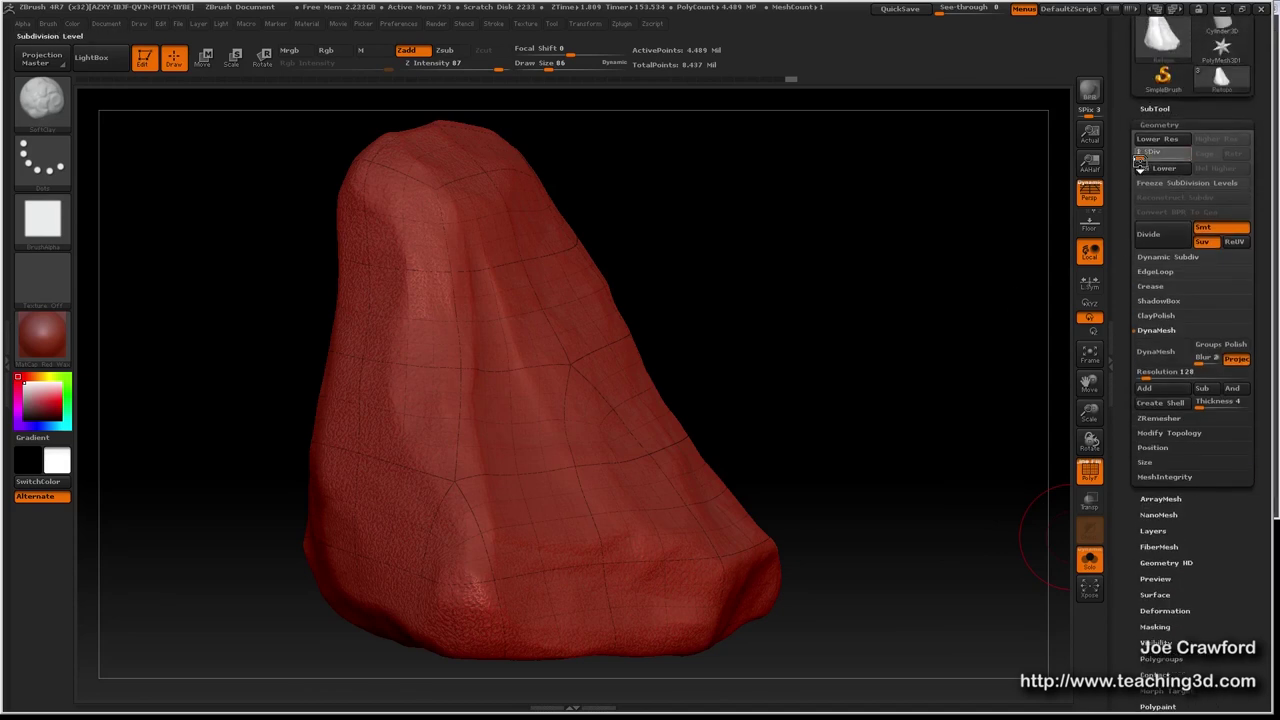
click(1140, 155)
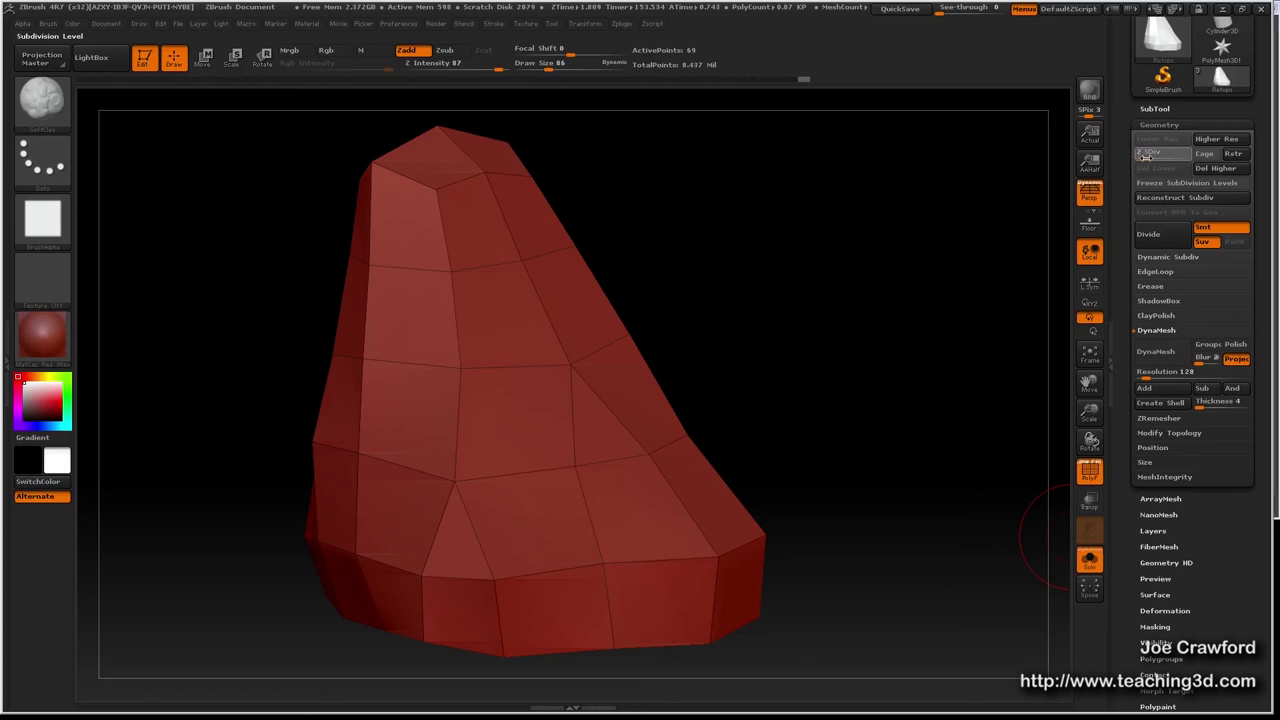
Compare the Retopo mesh at subdivision levels 2, 3 and 4 and its point count, returning to level 1.
key(d)
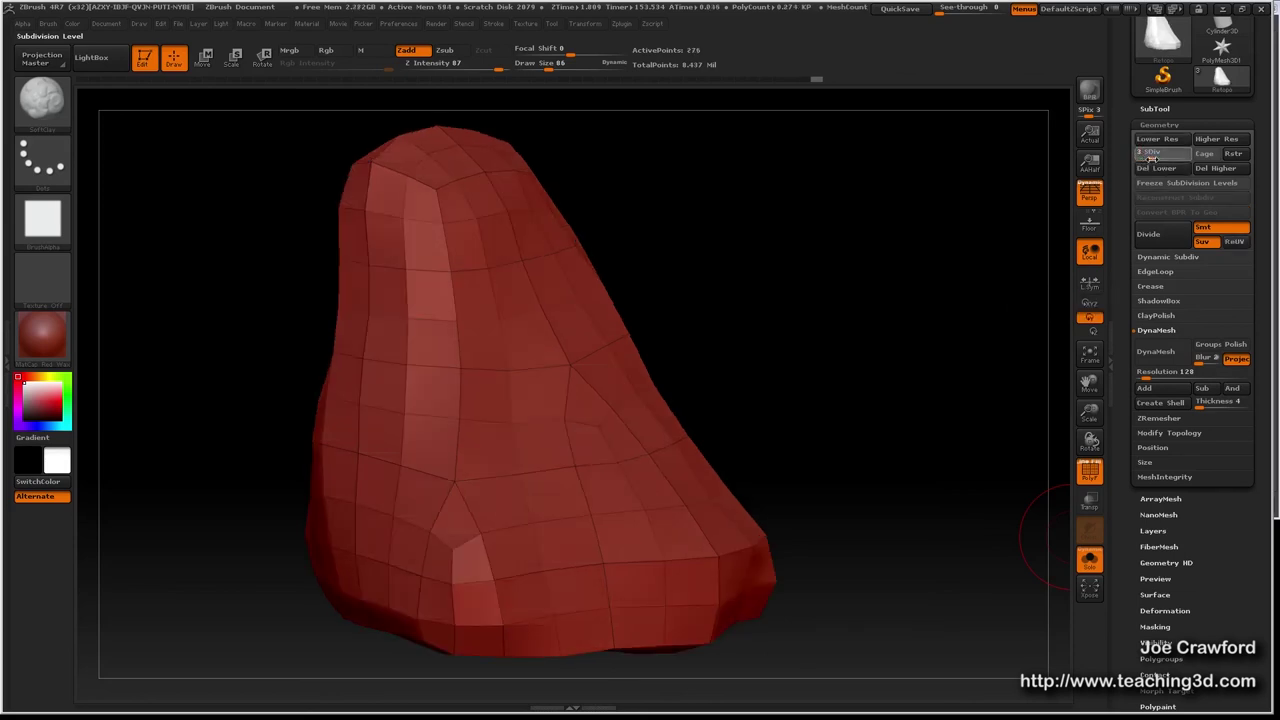
key(d)
key(shift+d)
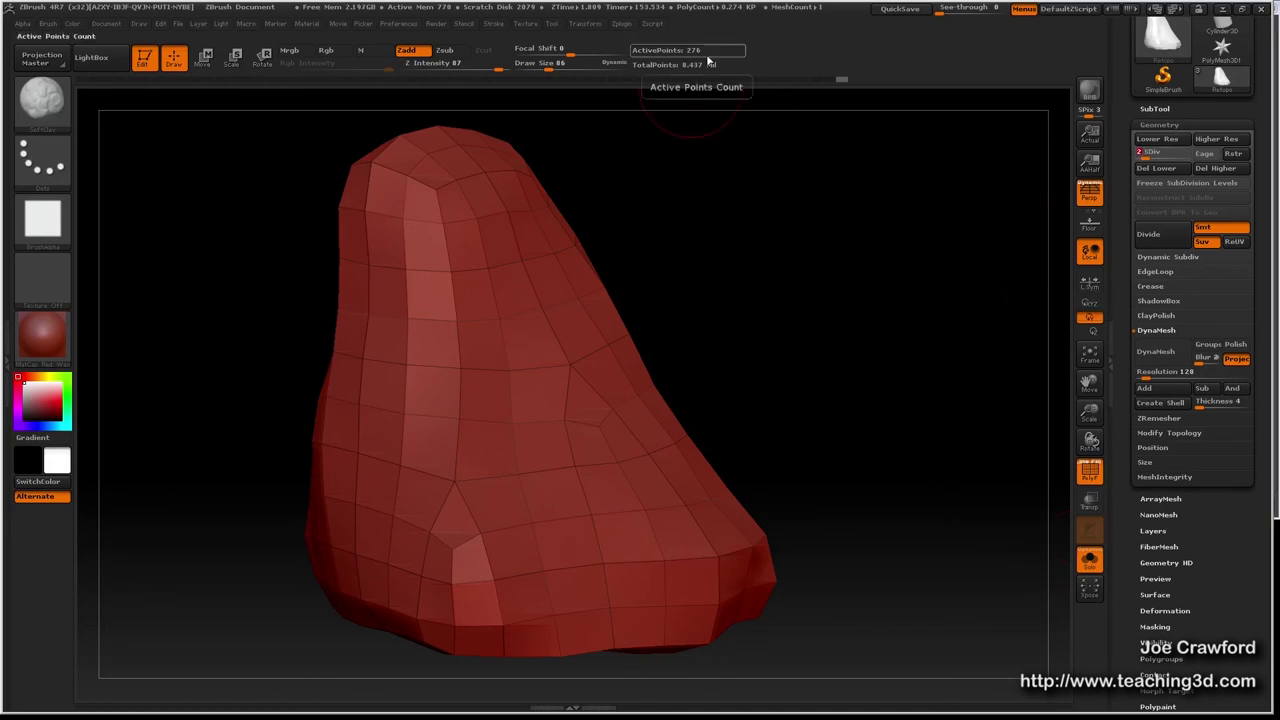
key(d)
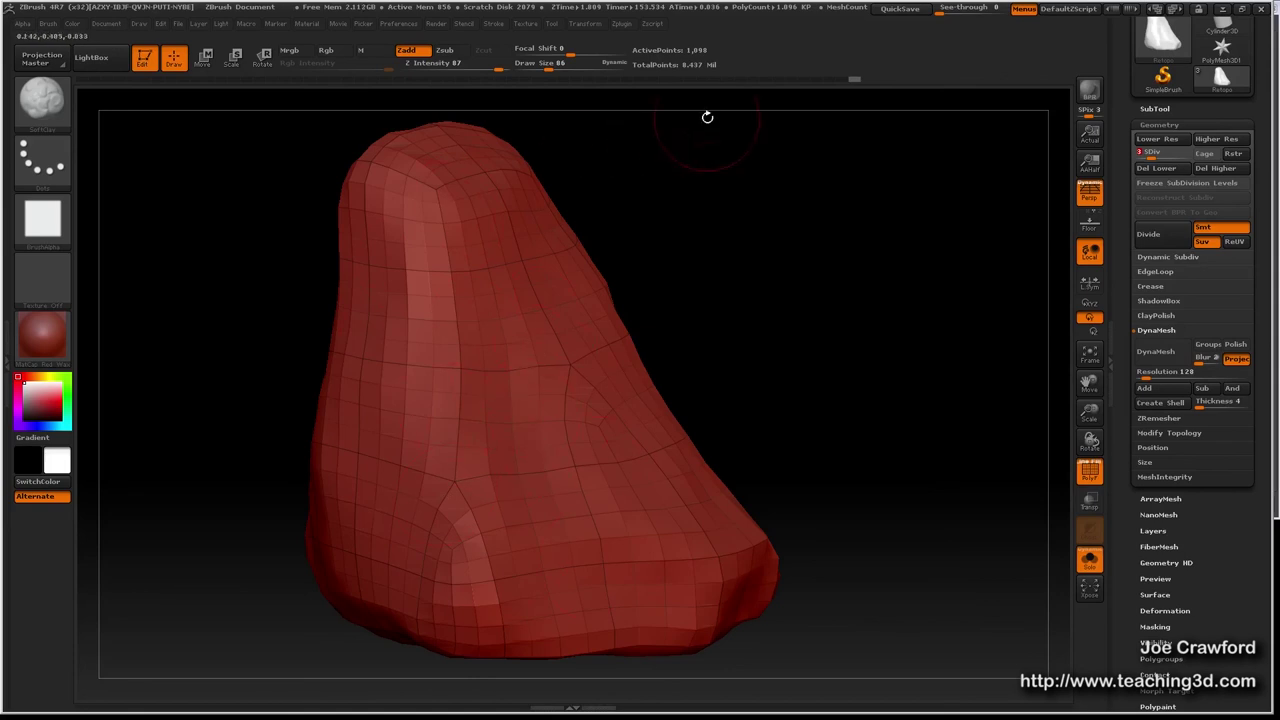
drag(1155, 158, 1162, 158)
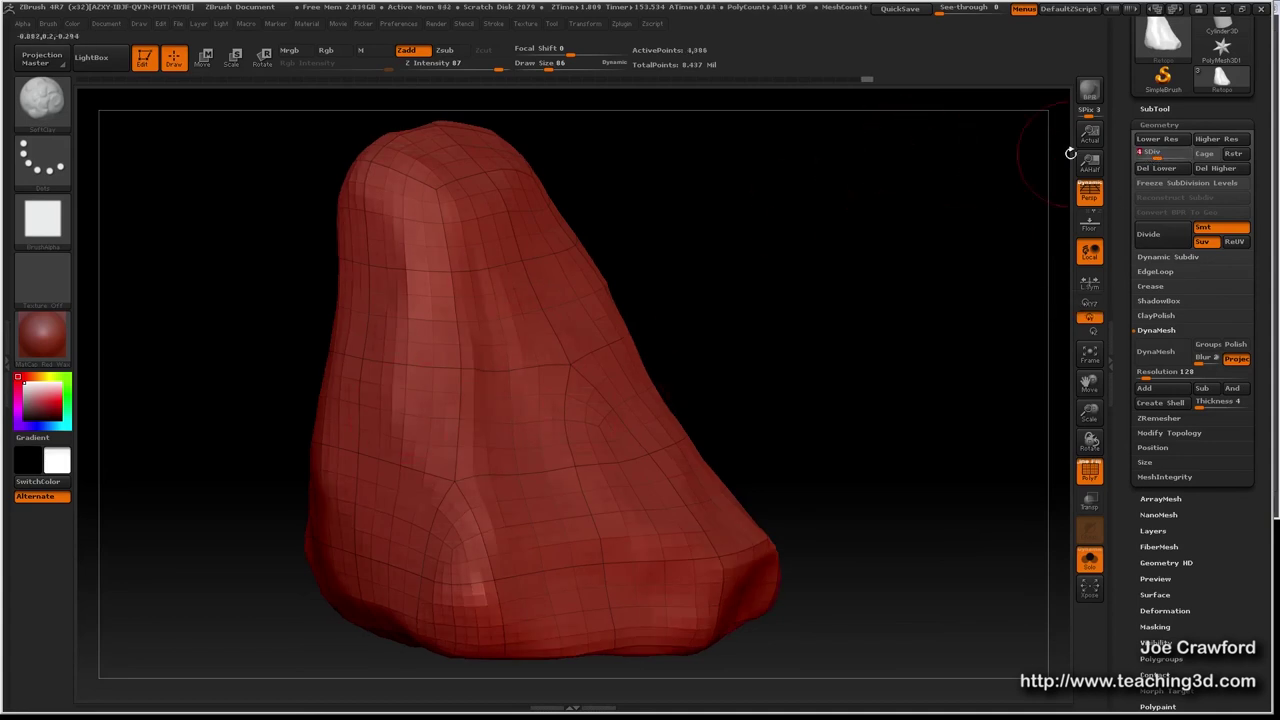
drag(1158, 152, 1140, 155)
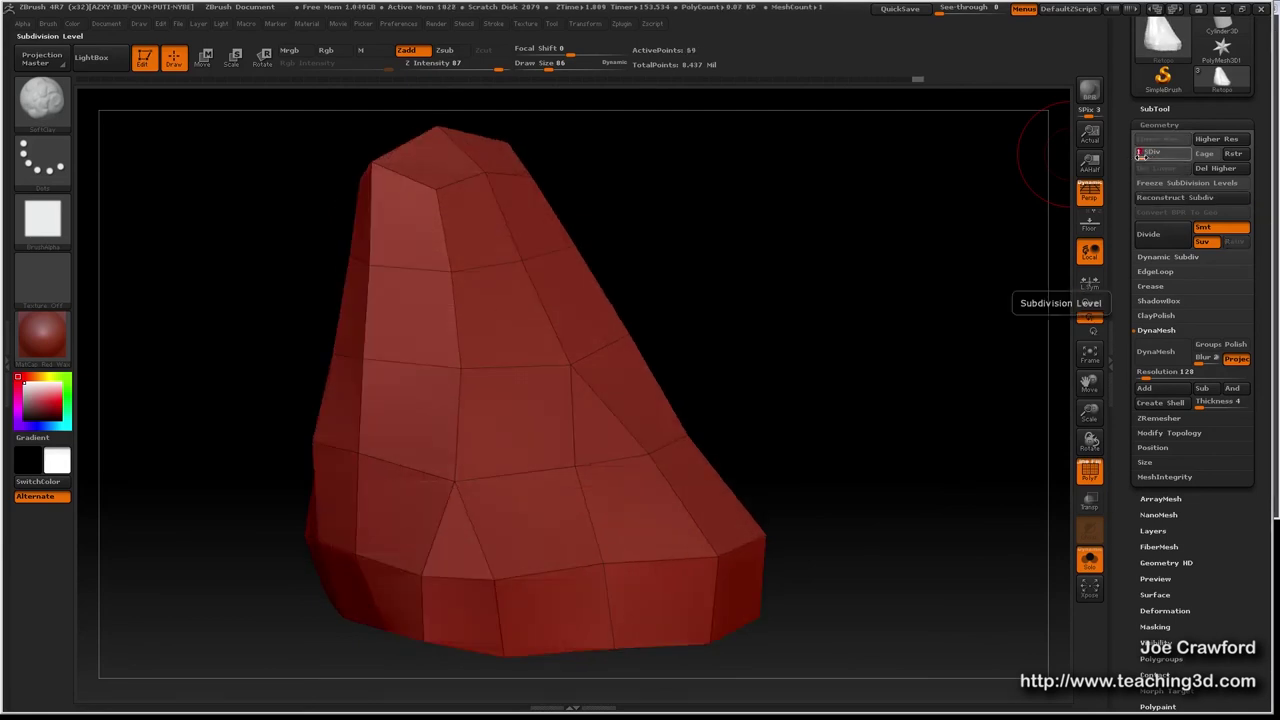
right_drag(396, 314, 529, 346)
mouse_move(527, 346)
mouse_down()
mouse_move(536, 354)
mouse_move(505, 350)
mouse_up()
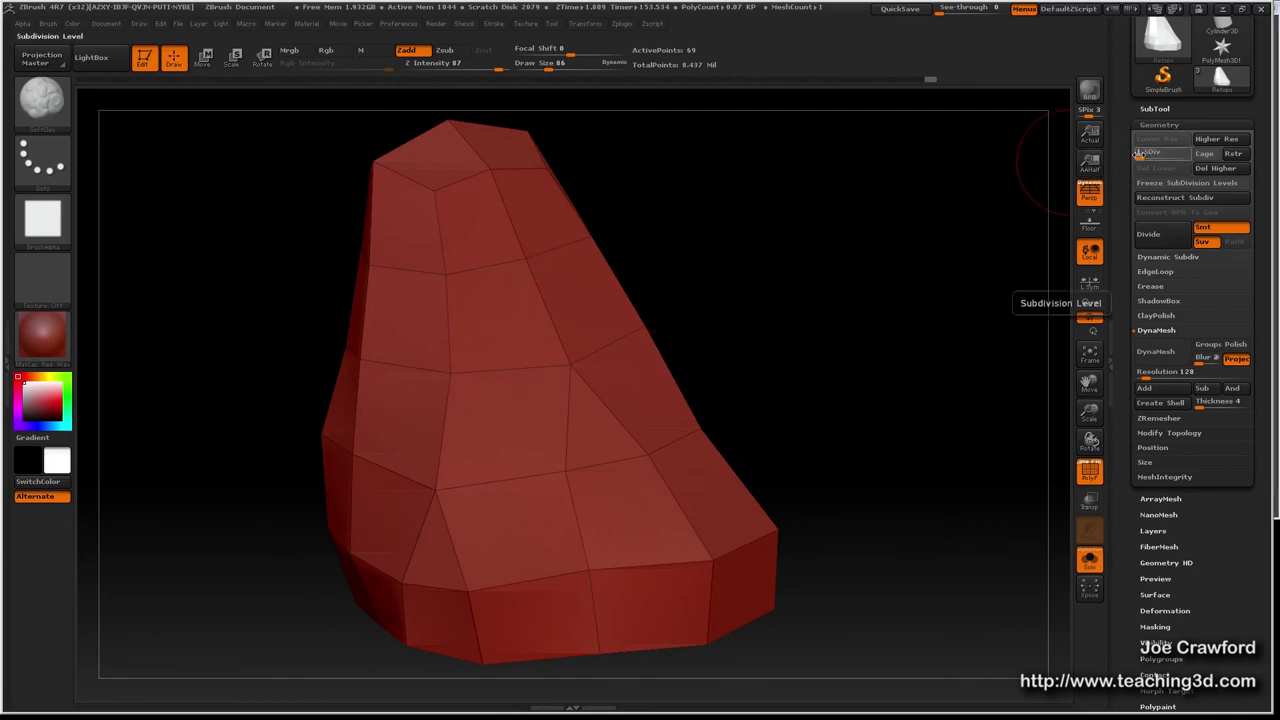
Set the Retopo mesh to subdivision level 2 and delete the lower subdivision level.
click(1146, 156)
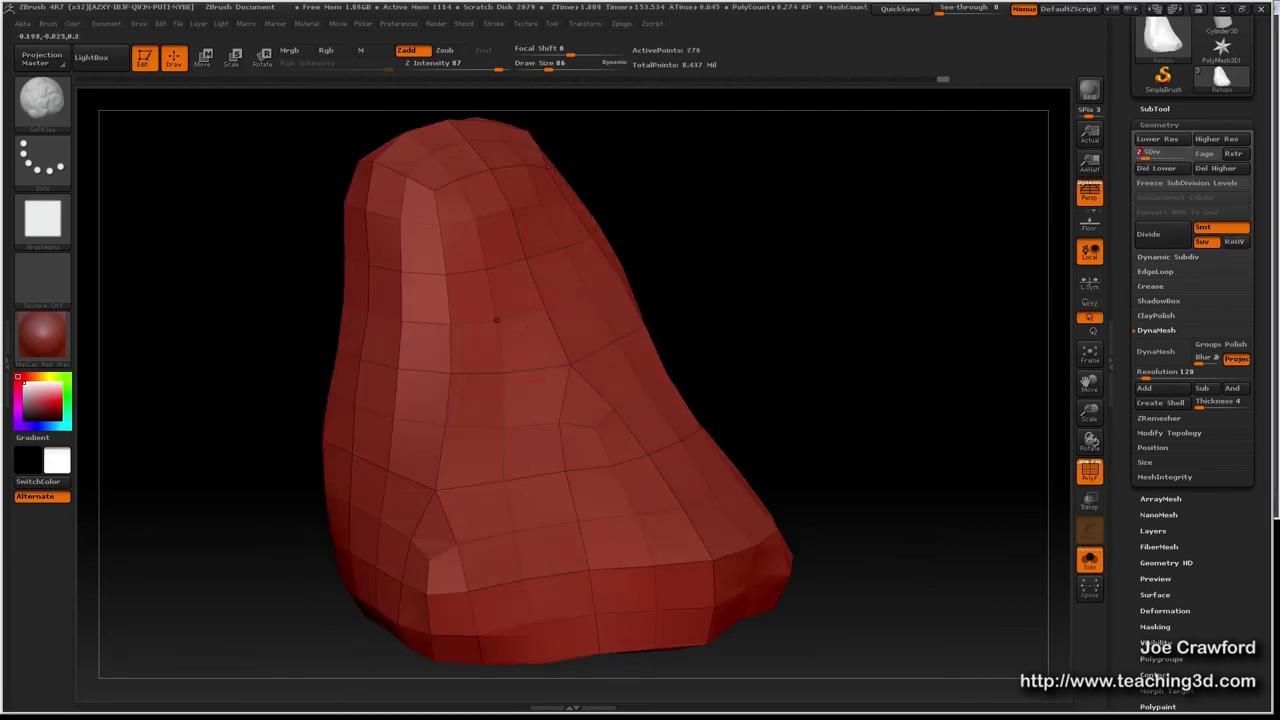
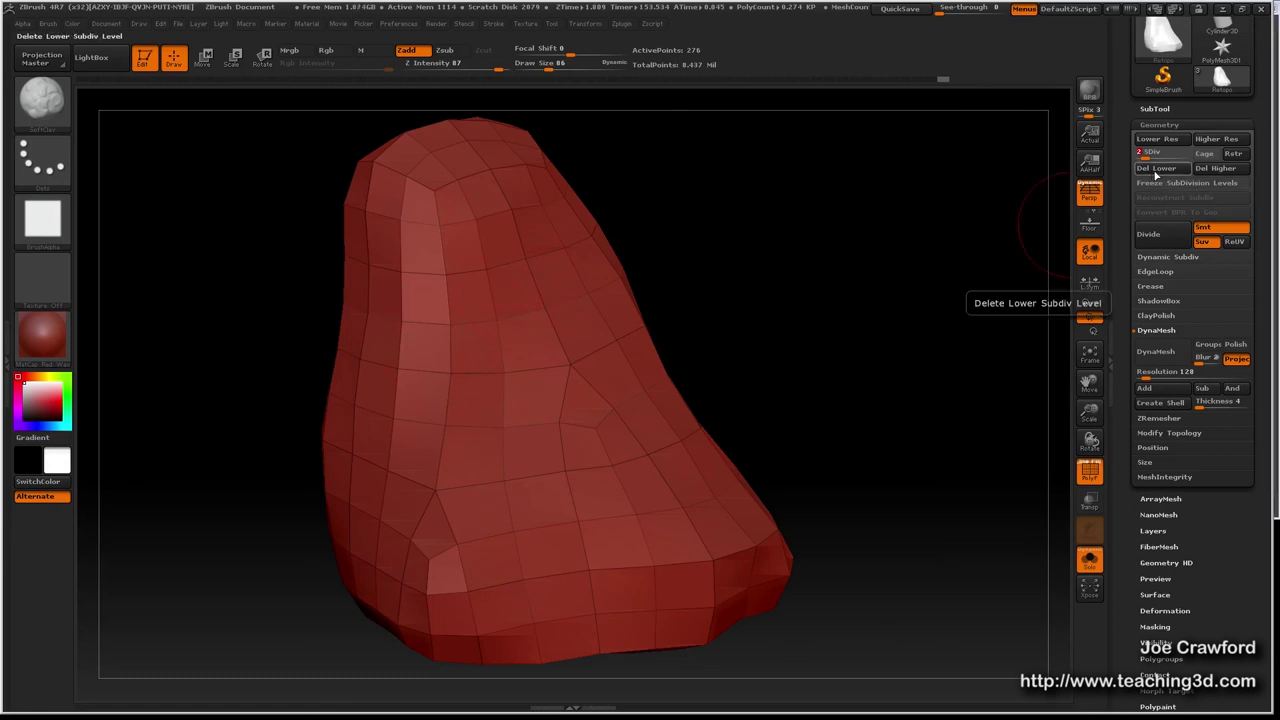
click(1156, 168)
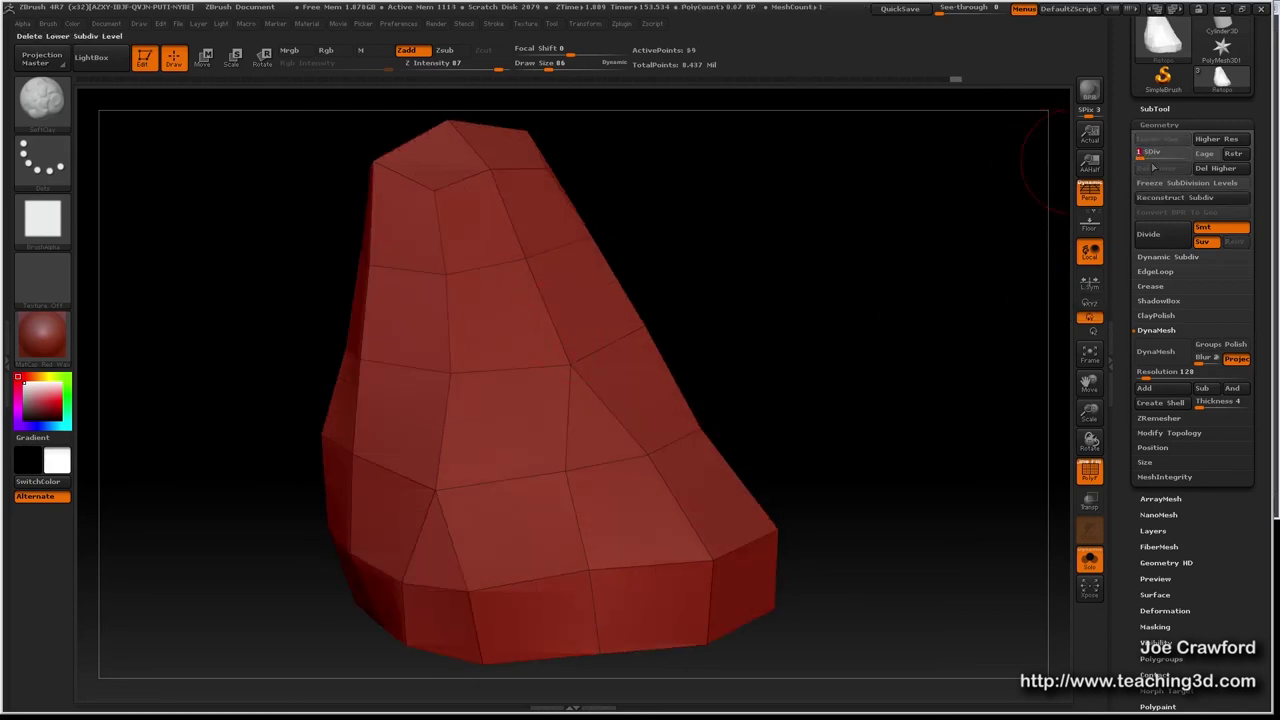
drag(1137, 153, 1147, 157)
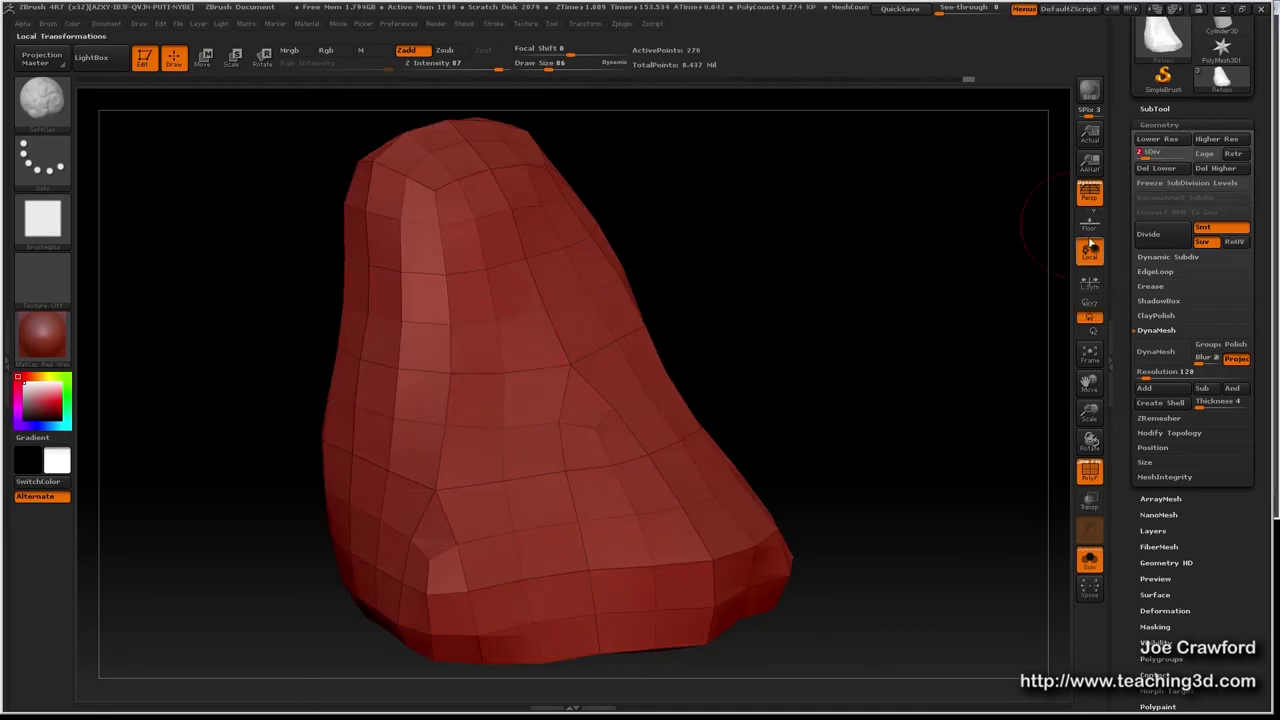
drag(1142, 153, 1152, 153)
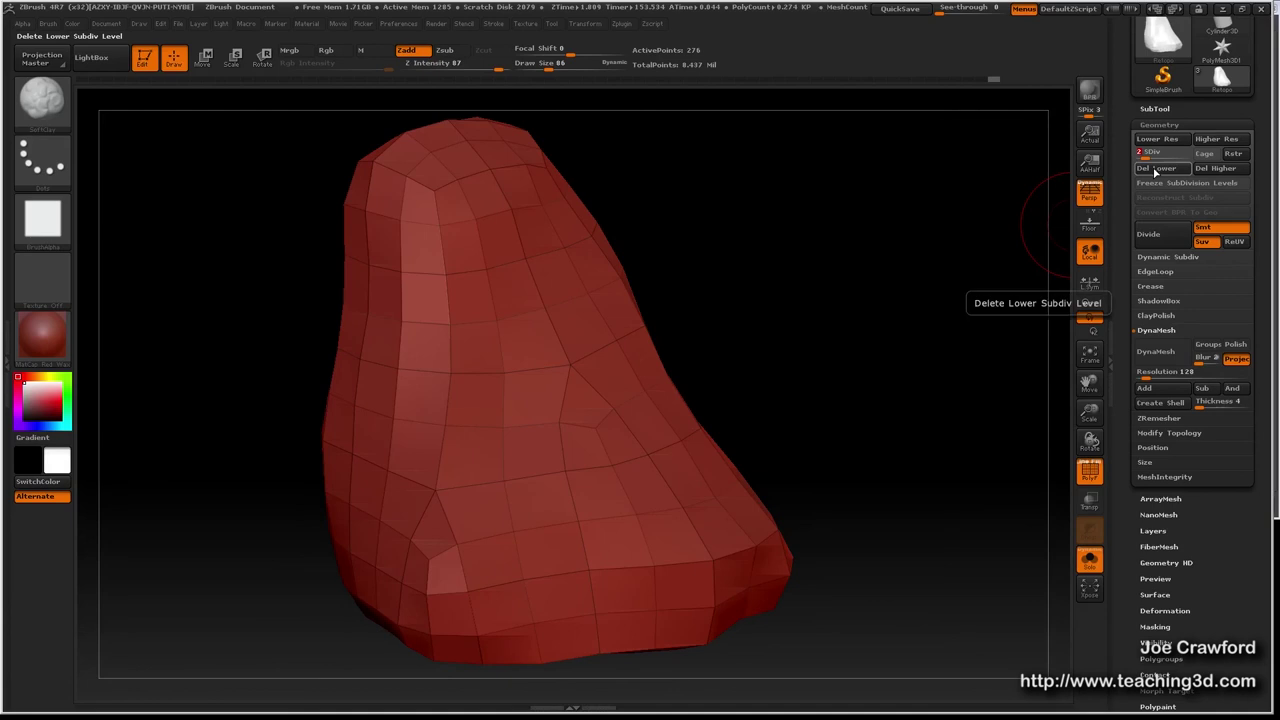
click(1155, 169)
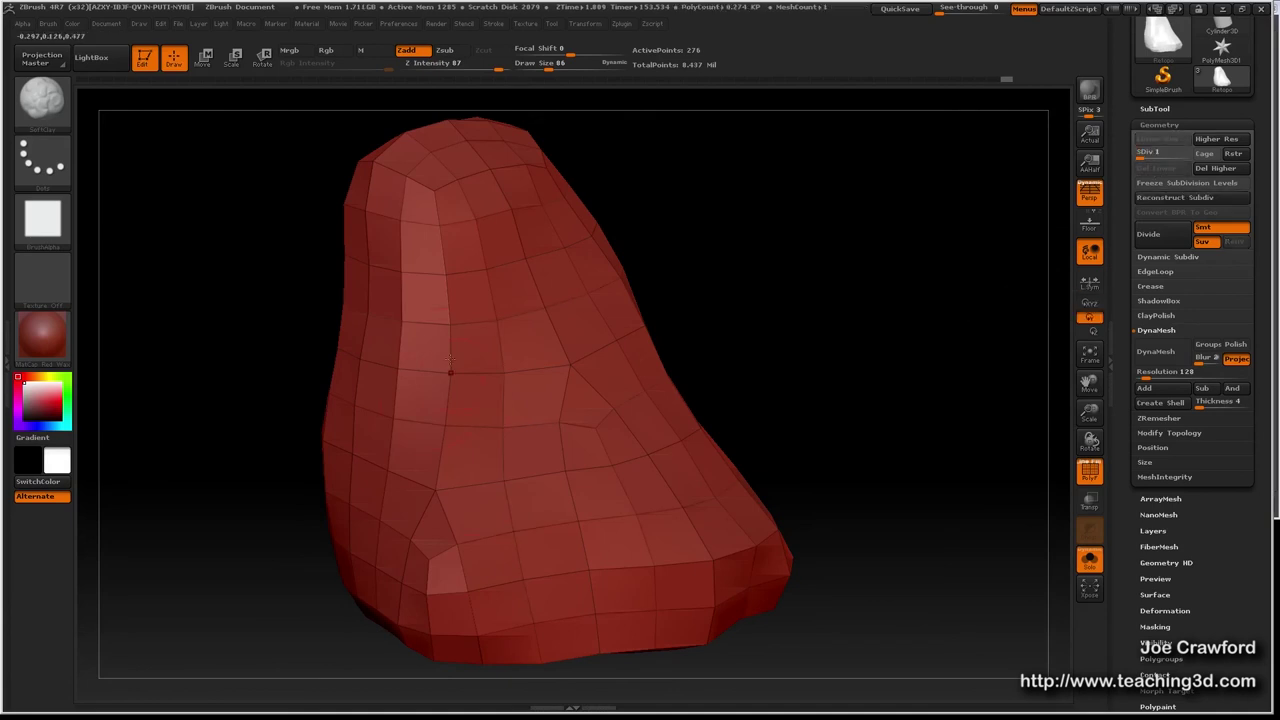
Examine the new lowest level of the Retopo mesh against subdivision levels 2 and 3, and return to level 1.
mouse_move(478, 363)
right_down()
mouse_move(489, 303)
mouse_move(515, 360)
right_up()
drag(515, 360, 437, 428)
drag(522, 385, 686, 286)
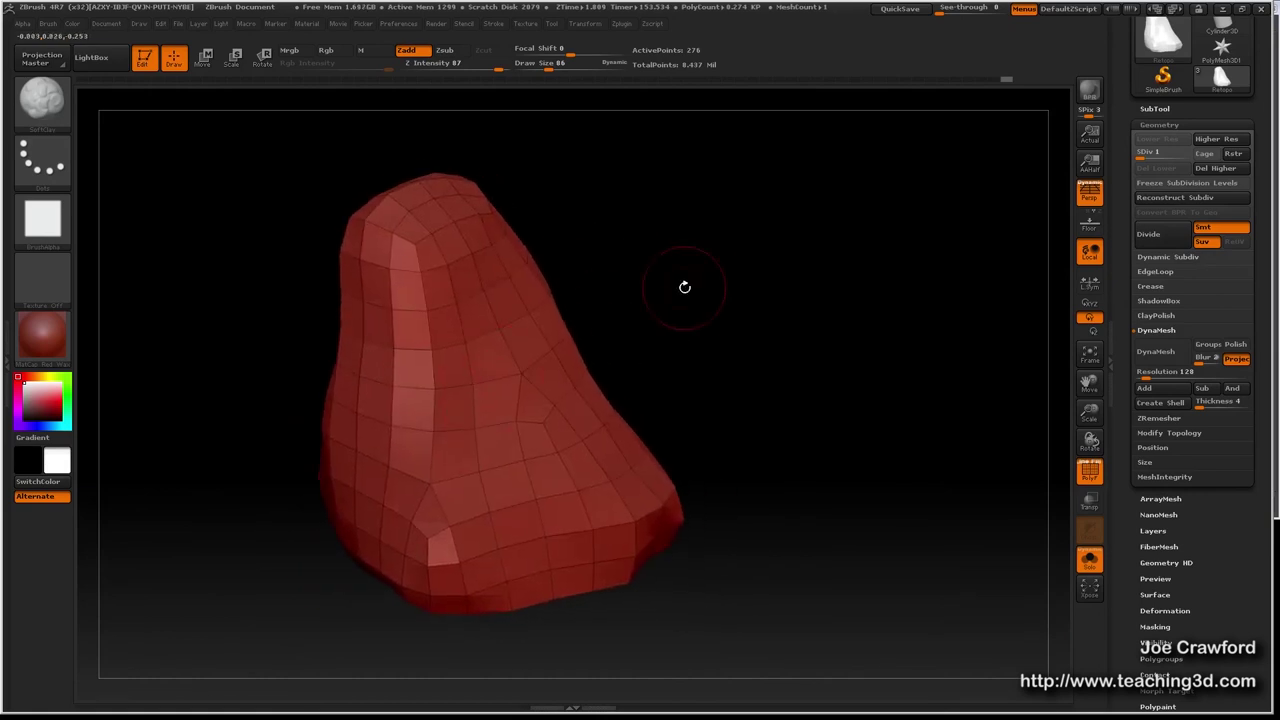
click(1145, 154)
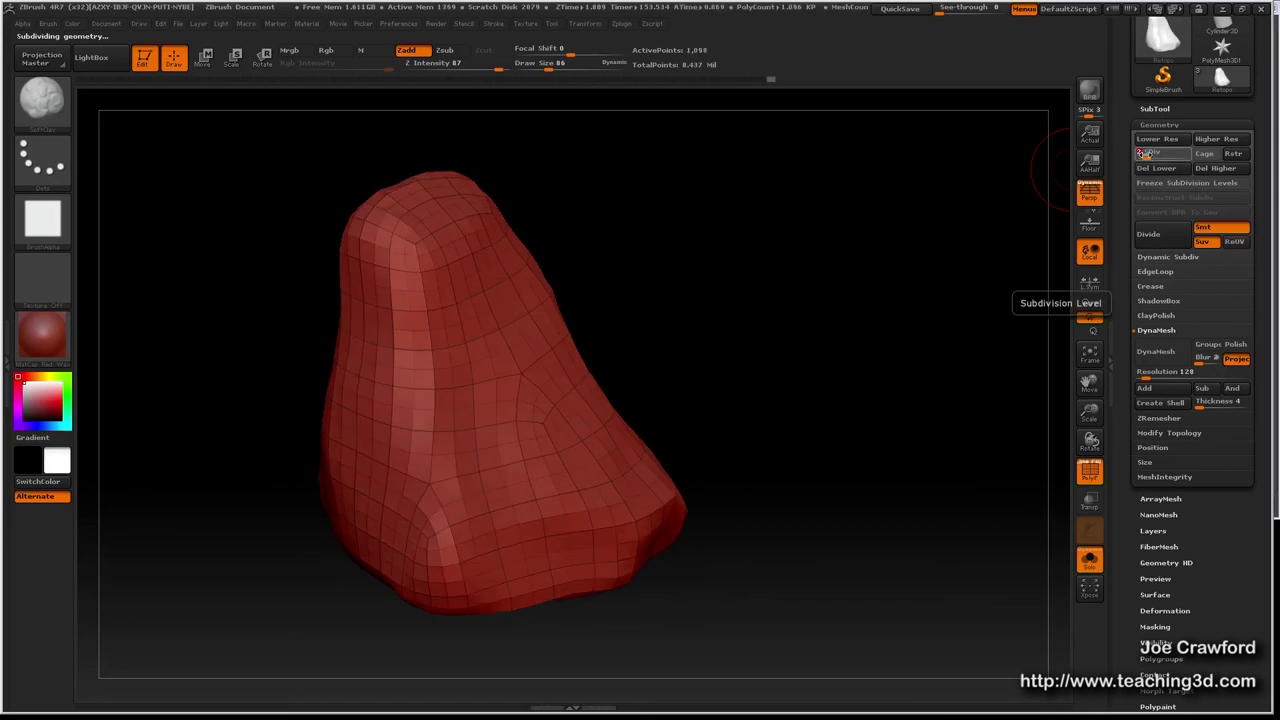
click(1140, 154)
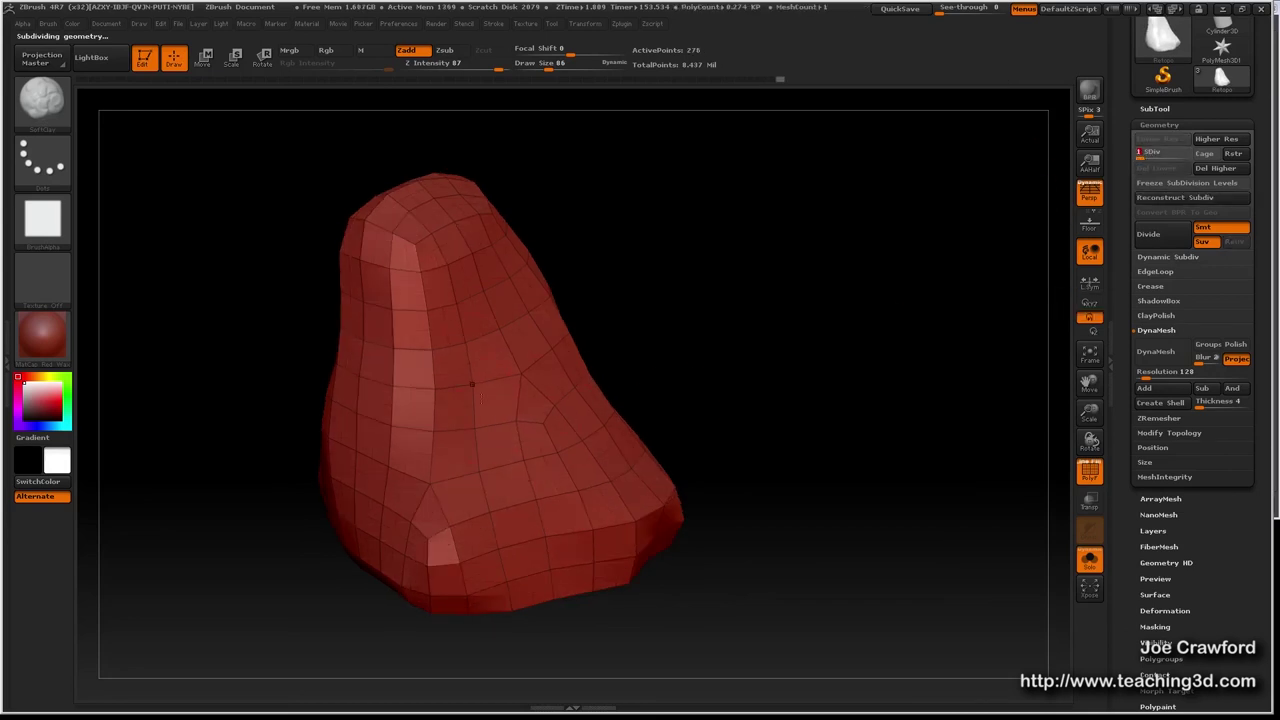
mouse_move(514, 421)
mouse_down()
mouse_move(457, 294)
mouse_move(531, 353)
mouse_move(502, 405)
mouse_up()
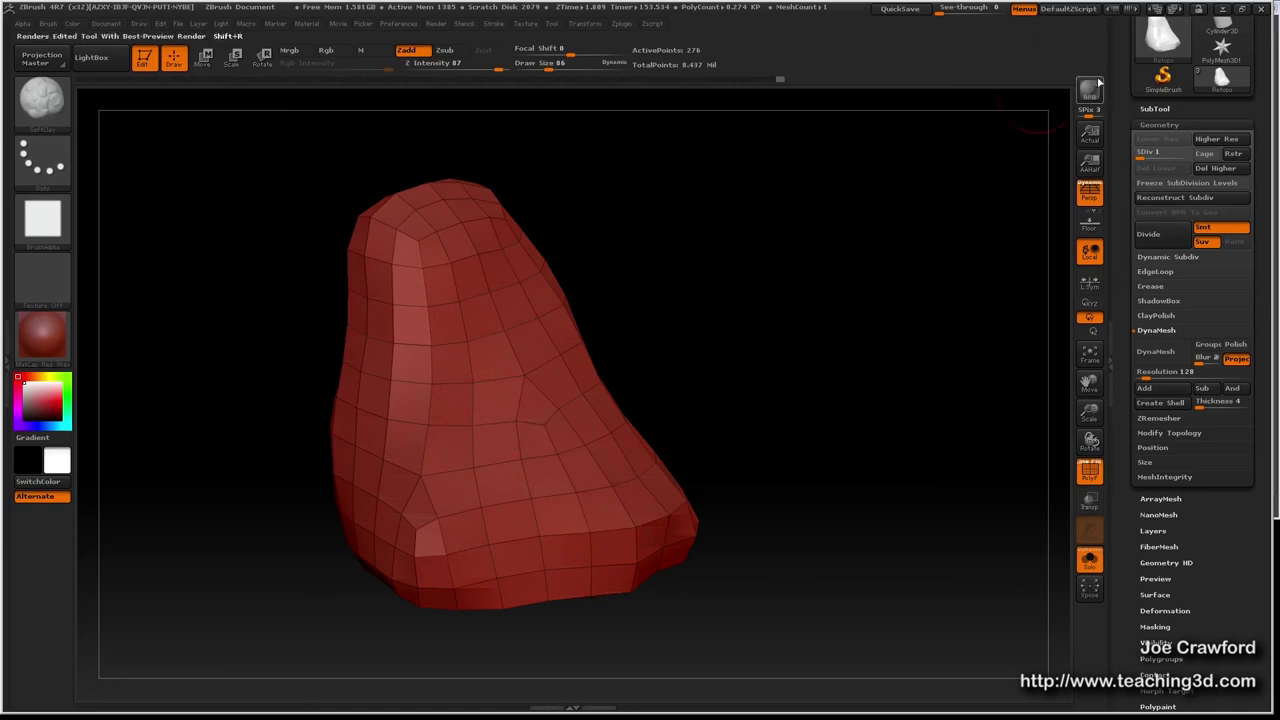
key(ctrl+d)
key(ctrl+d)
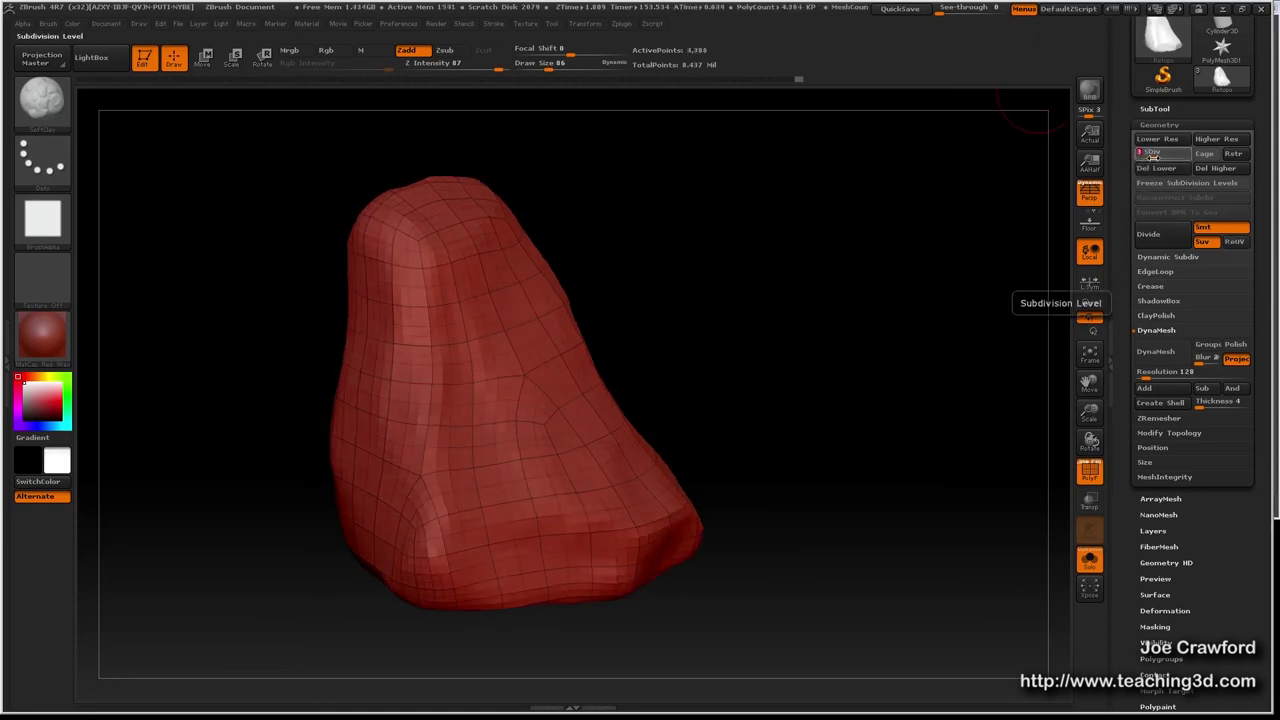
drag(1153, 157, 1140, 155)
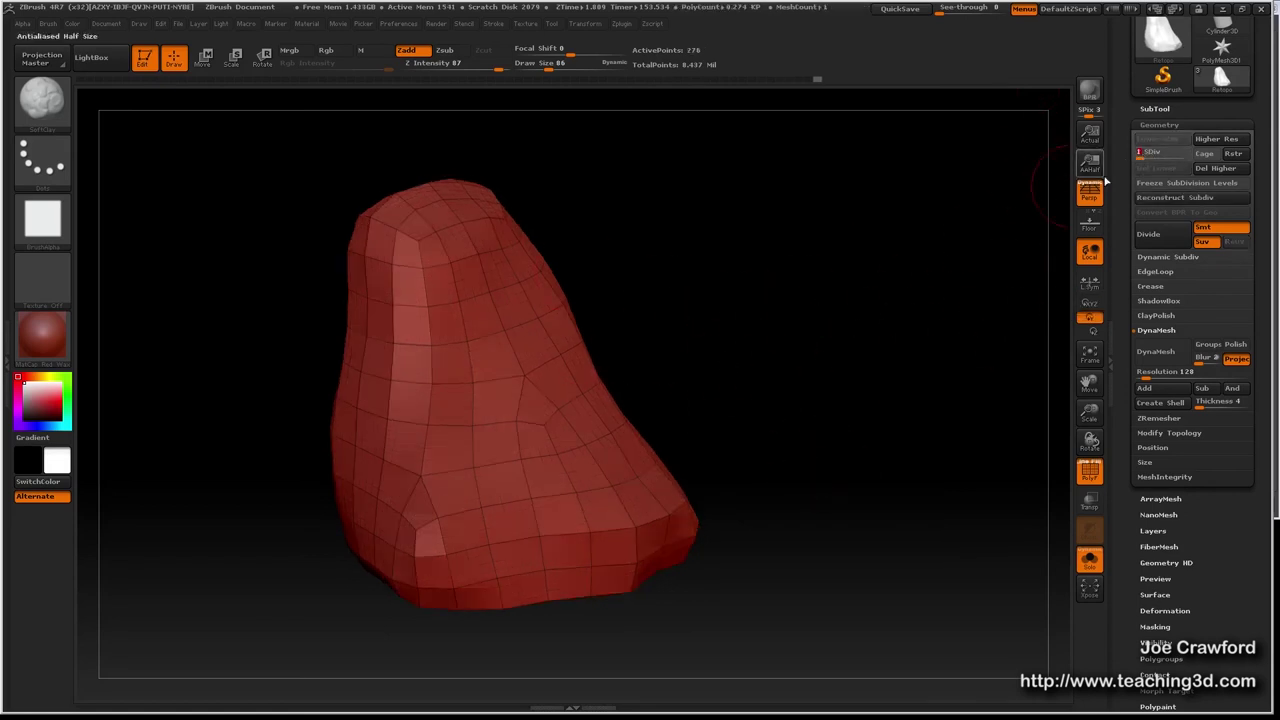
Export the level 1 Retopo mesh in OBJ format over the existing deleteme.OBJ in the teaching3d__rock_tutorial__maya folder.
scroll(1120, 199, up, 1)
drag(1120, 199, 1123, 300)
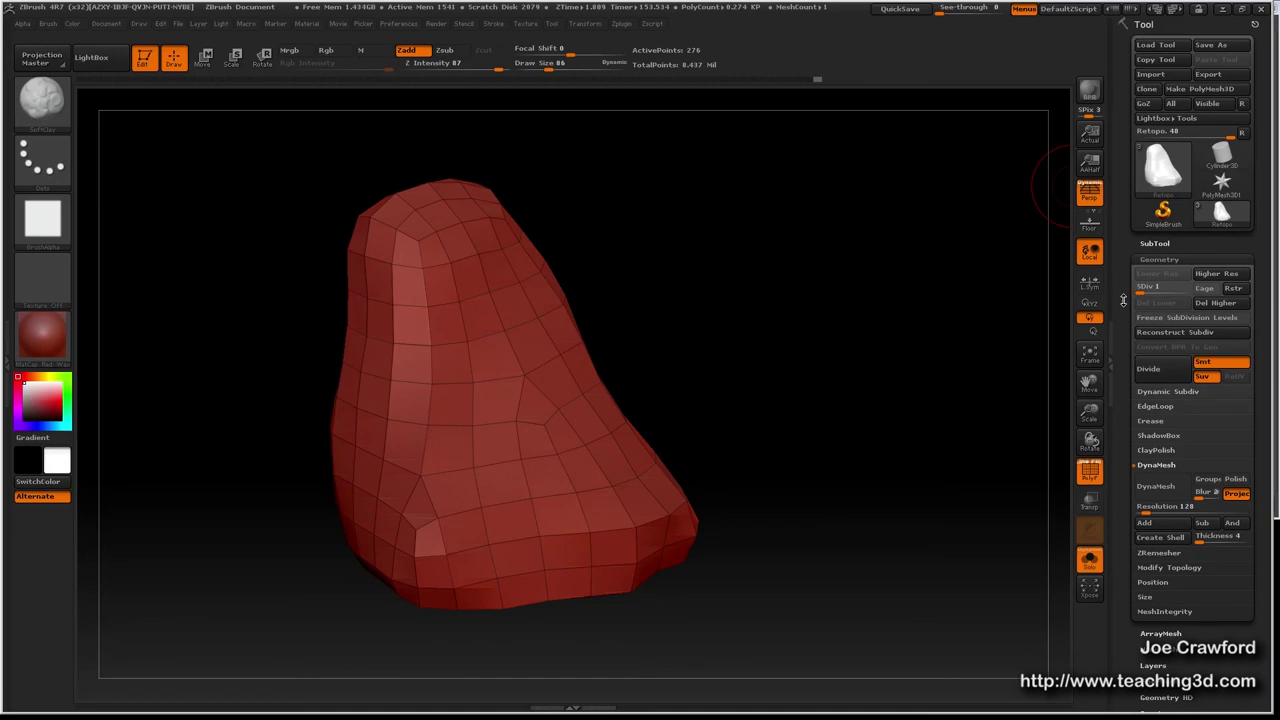
click(1218, 76)
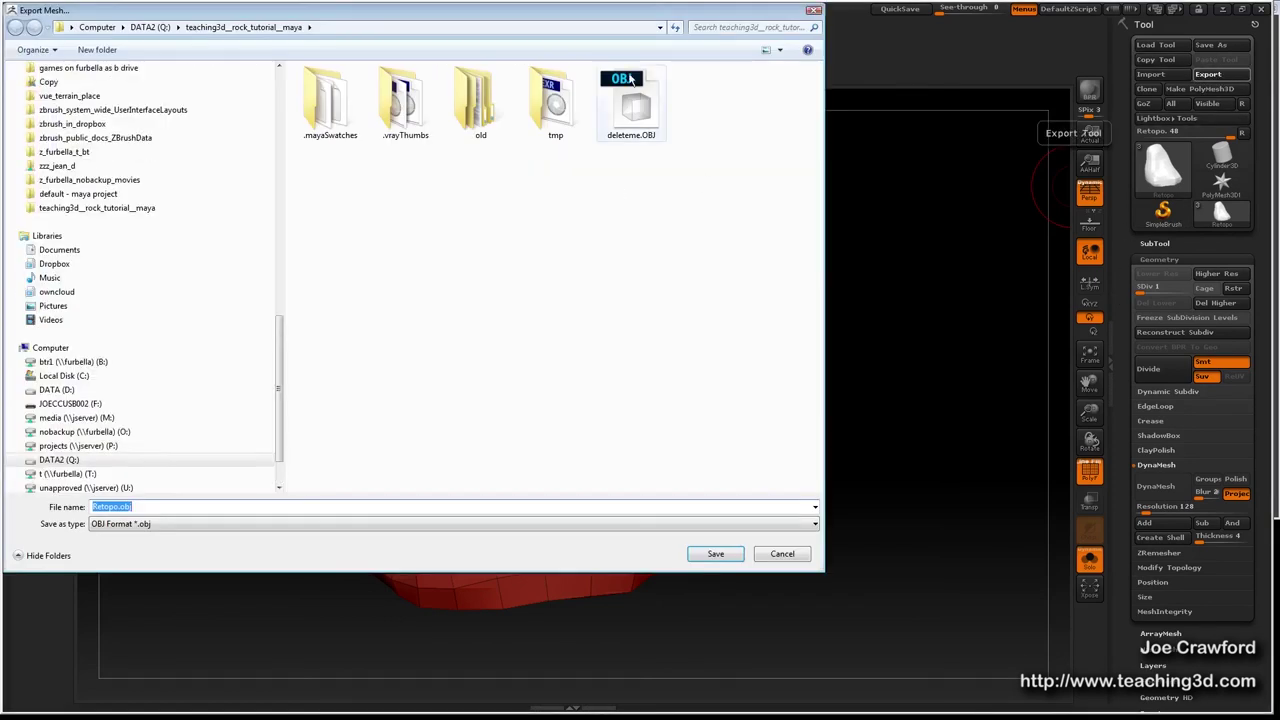
double_click(630, 80)
click(679, 374)
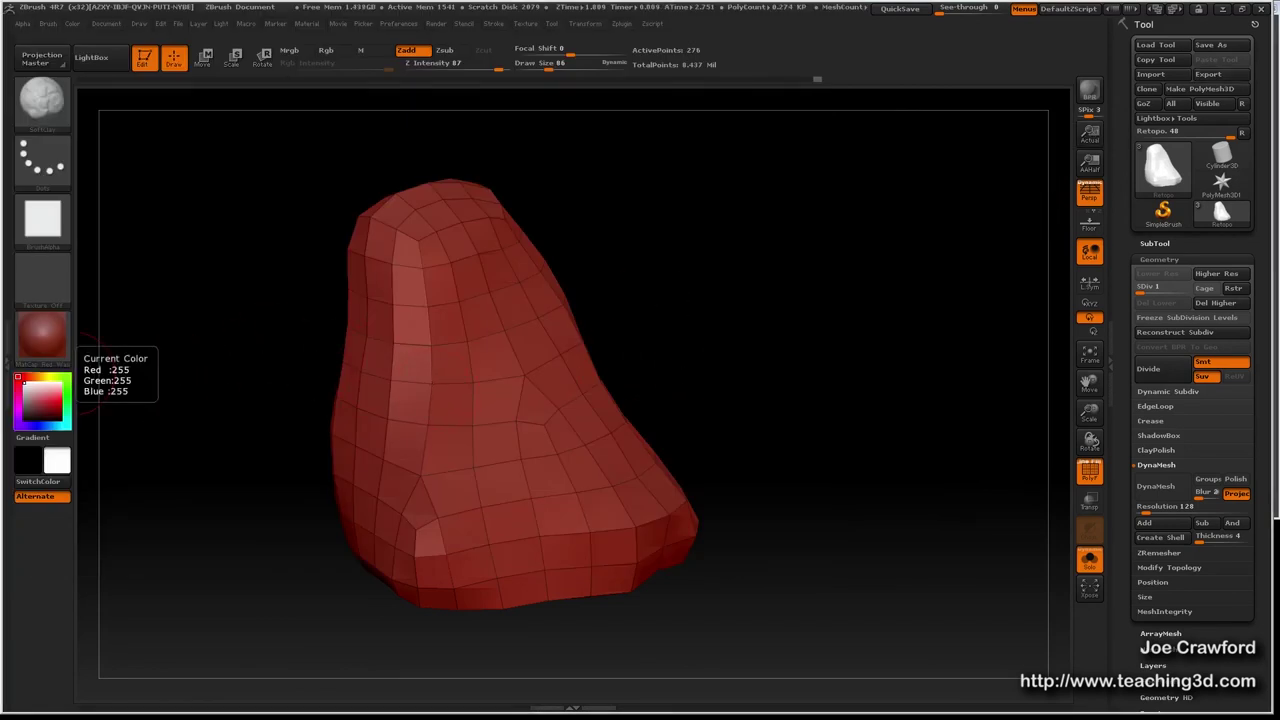
Switch to Maya, import the exported rock OBJ and select it in object mode to inspect its topology from another side.
key(alt+Tab)
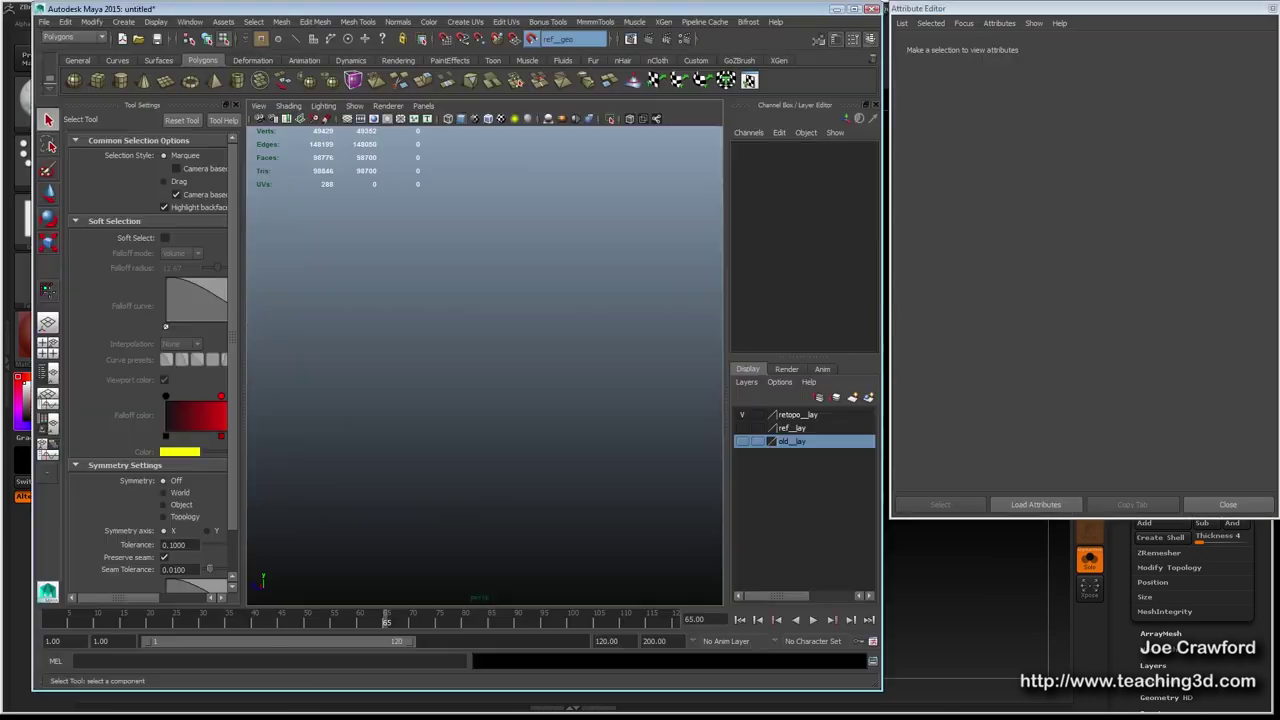
click(44, 21)
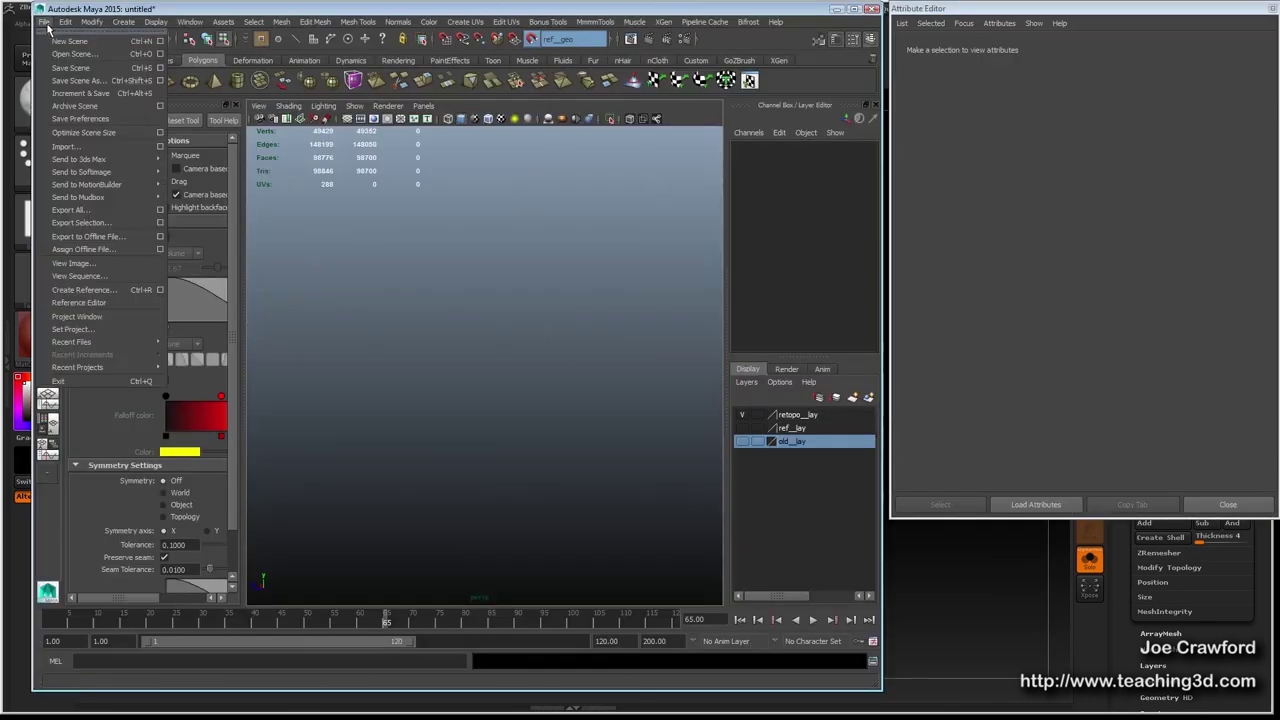
click(80, 149)
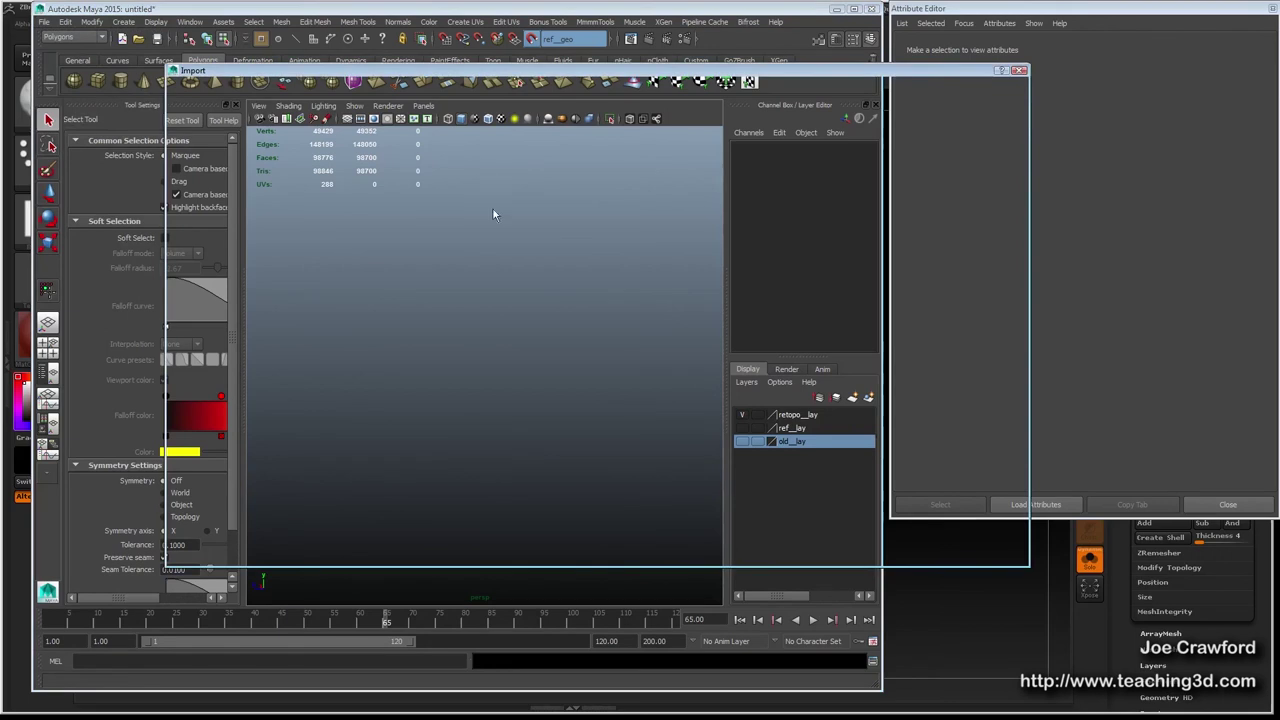
double_click(266, 138)
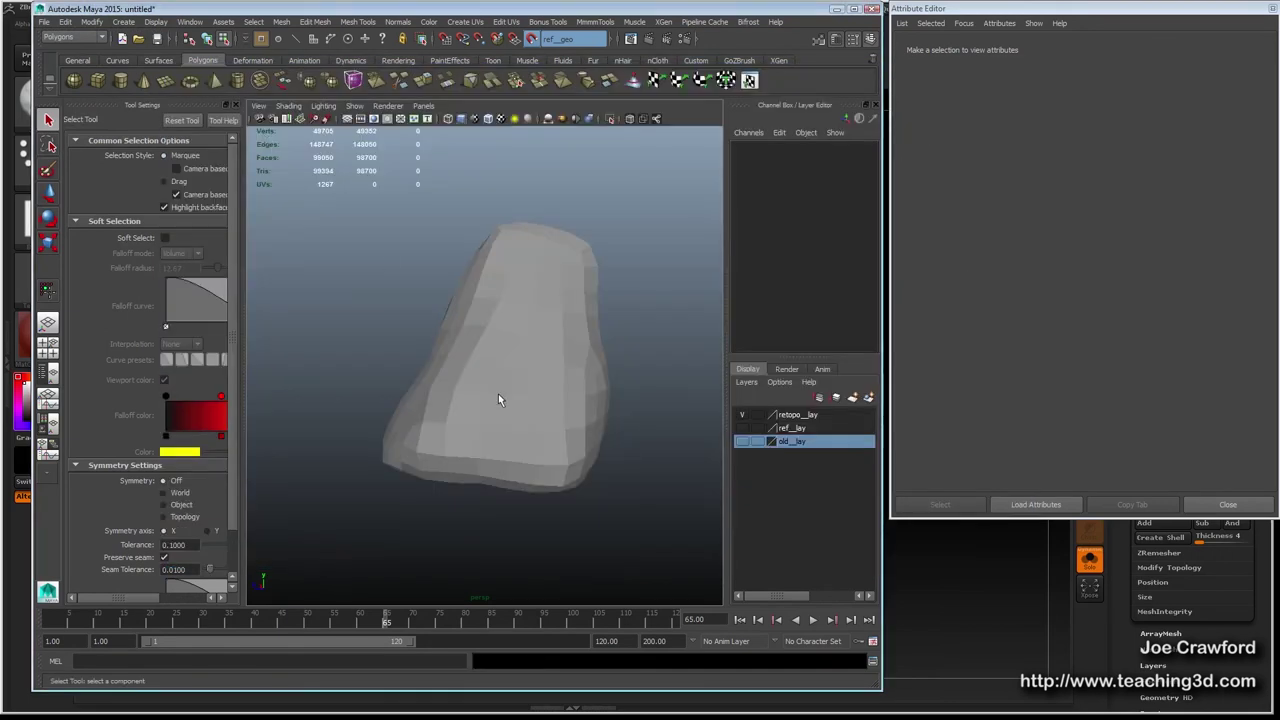
key(F8)
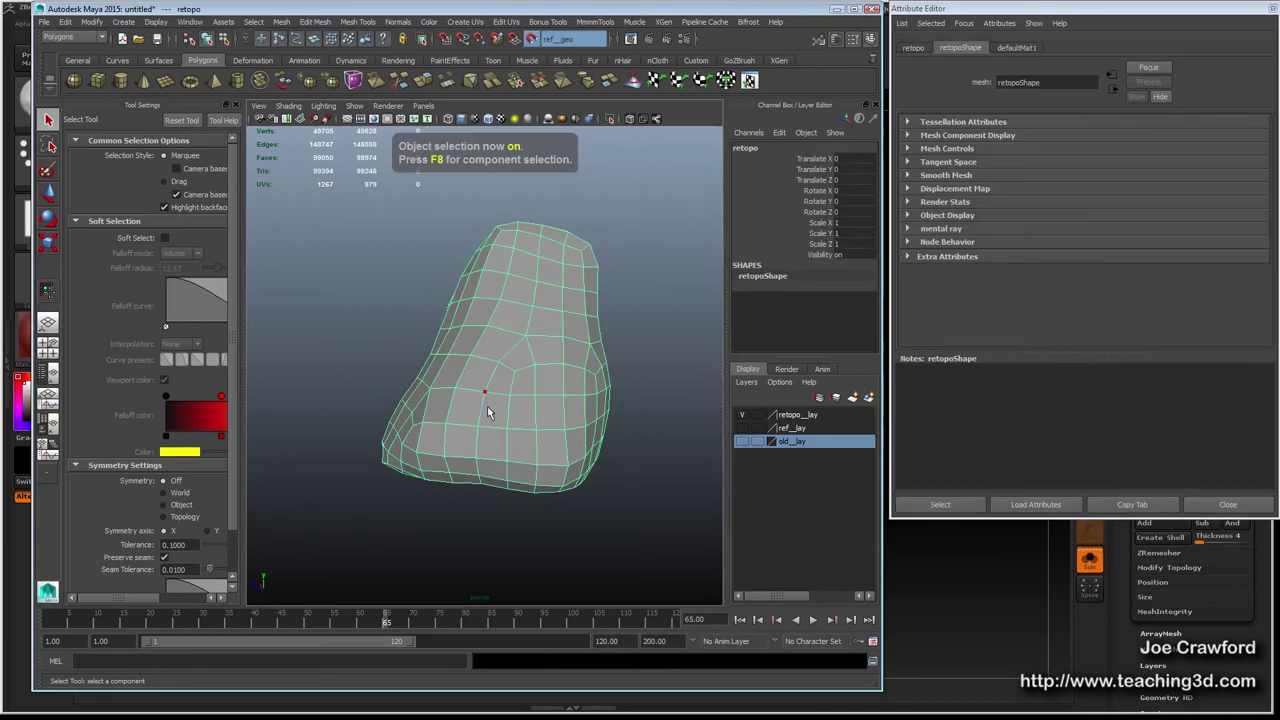
alt+drag(503, 437, 521, 70)
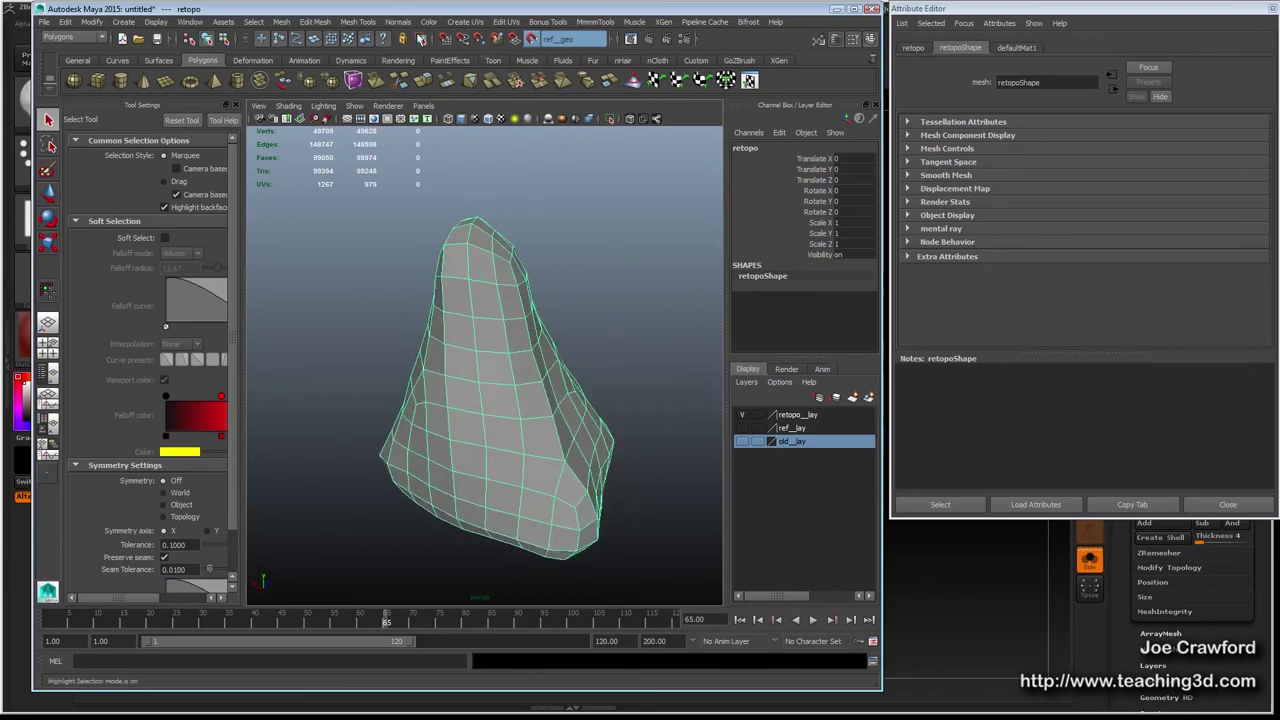
Select the retopo mesh and unlock its normals.
click(396, 22)
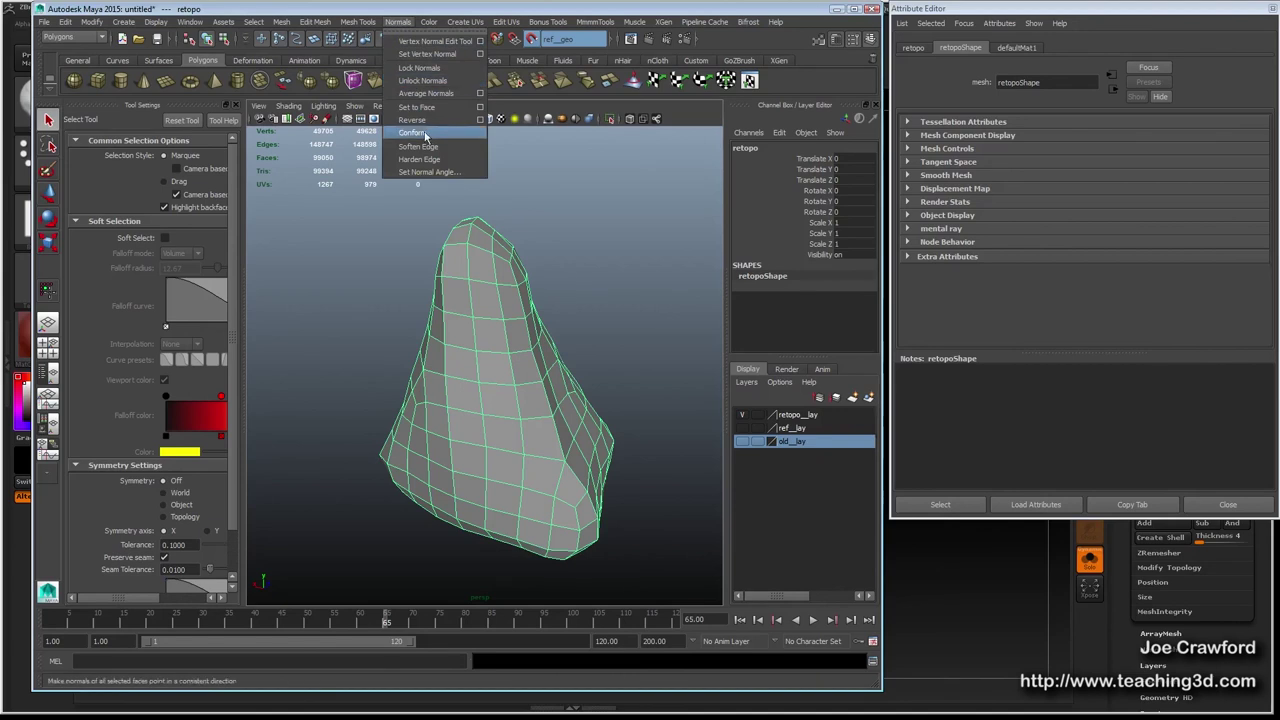
click(407, 297)
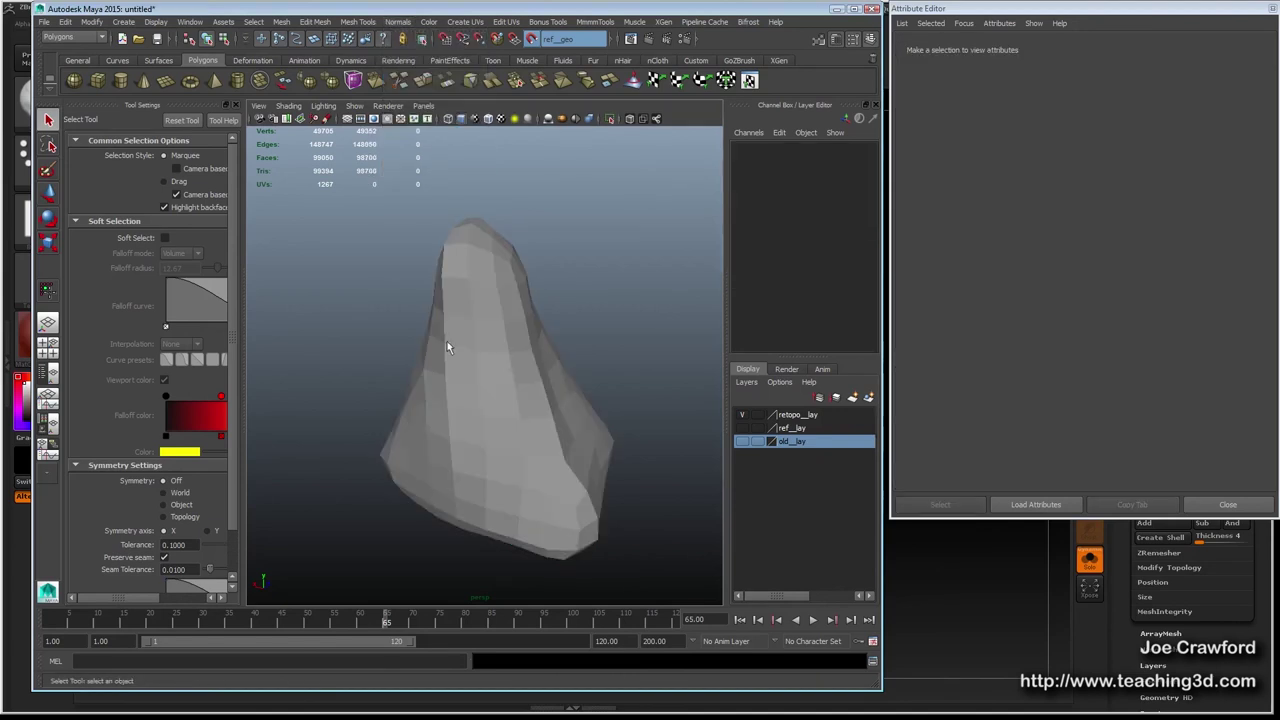
alt+drag(471, 428, 349, 451)
alt+drag(444, 437, 493, 395)
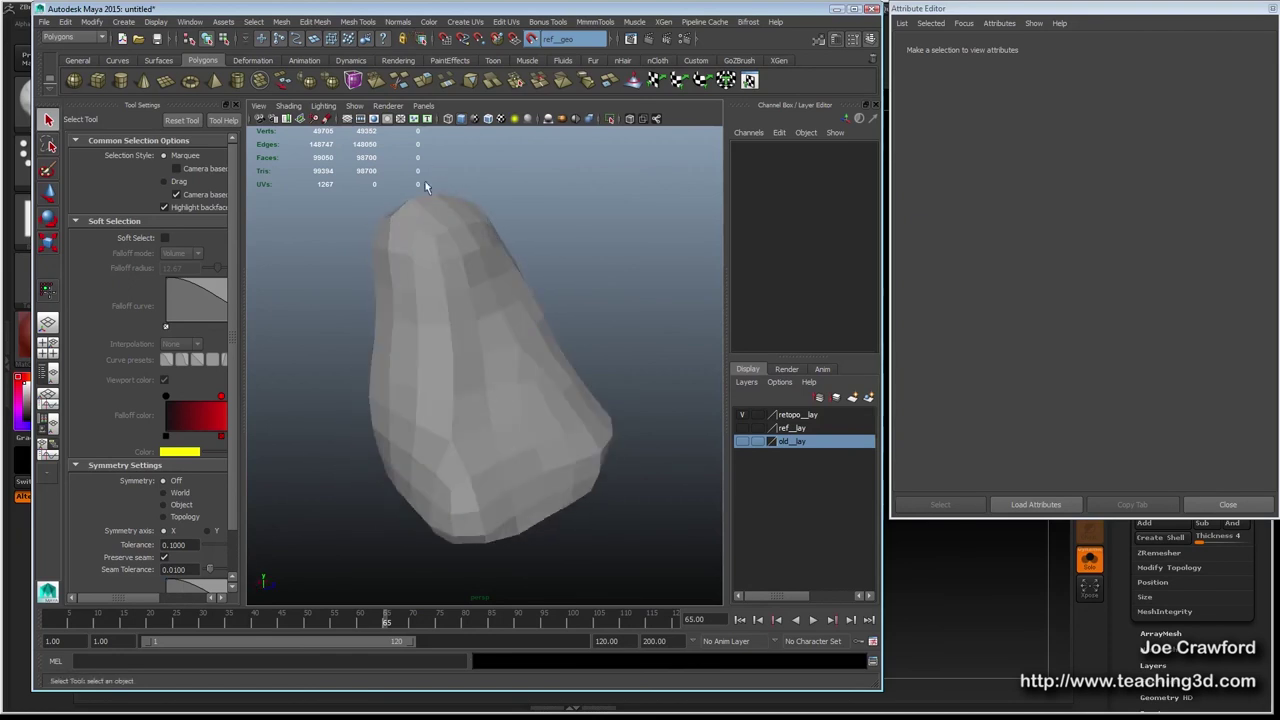
click(424, 257)
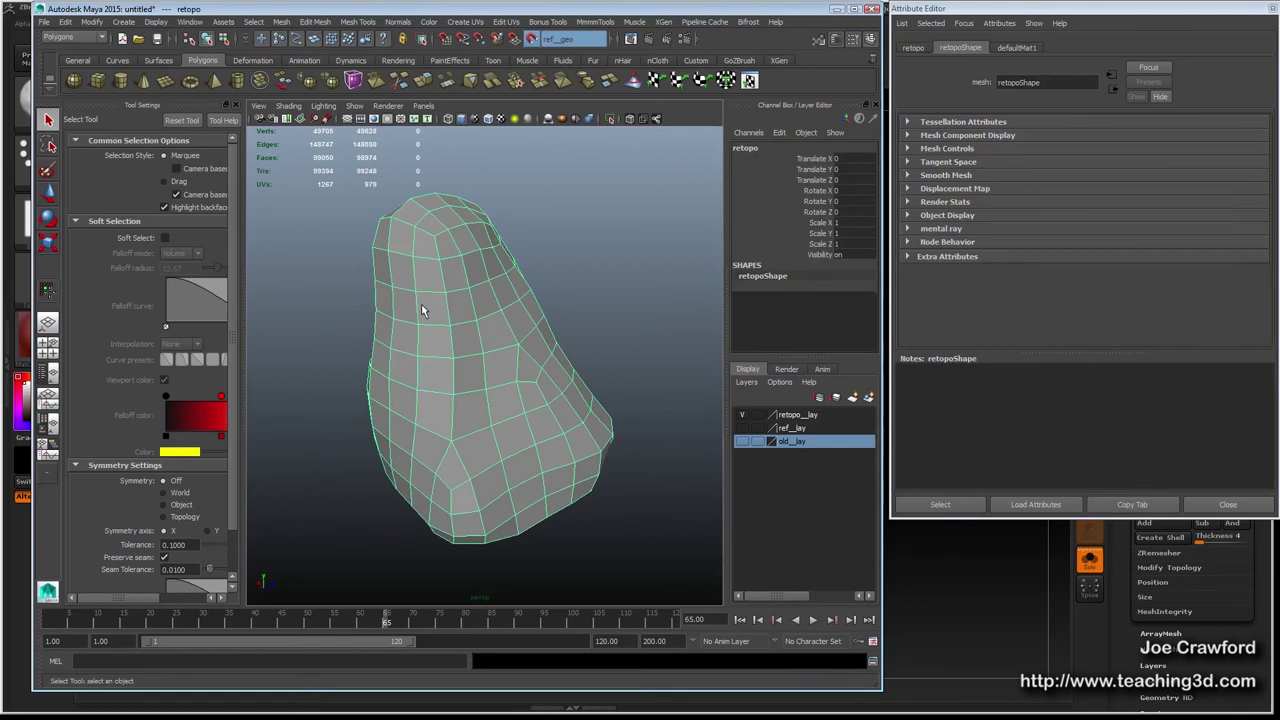
click(398, 22)
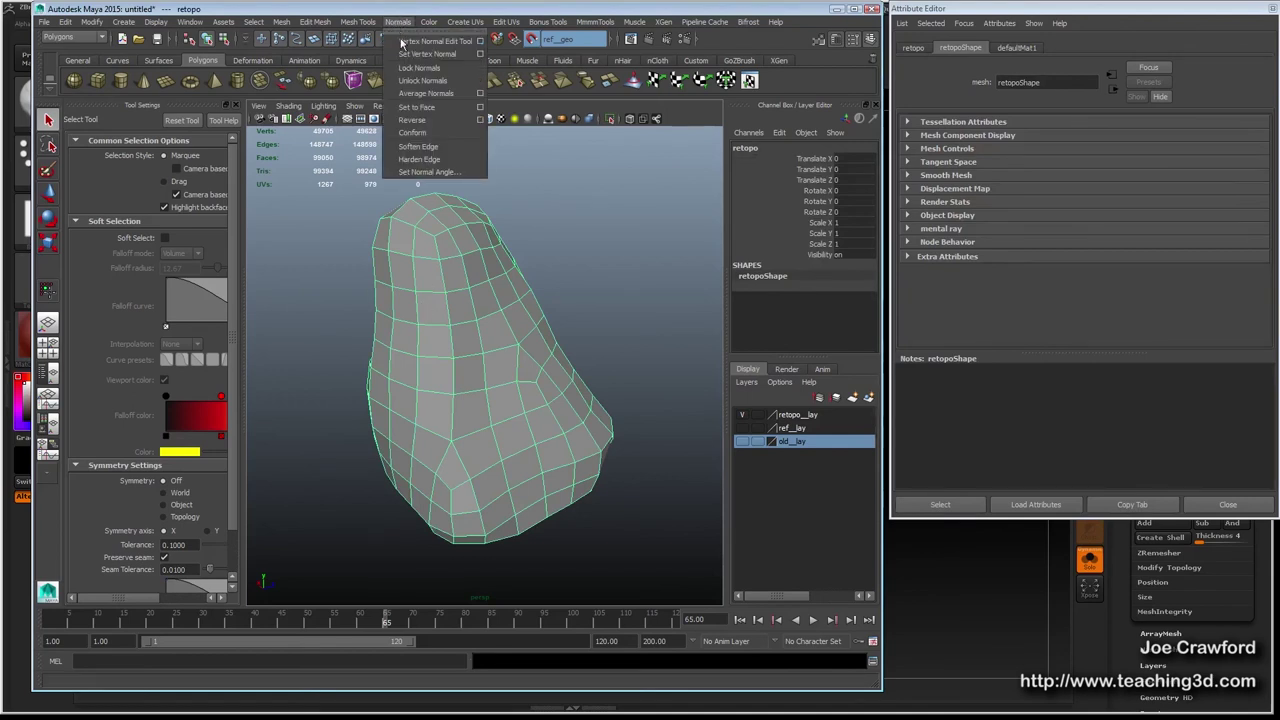
click(420, 83)
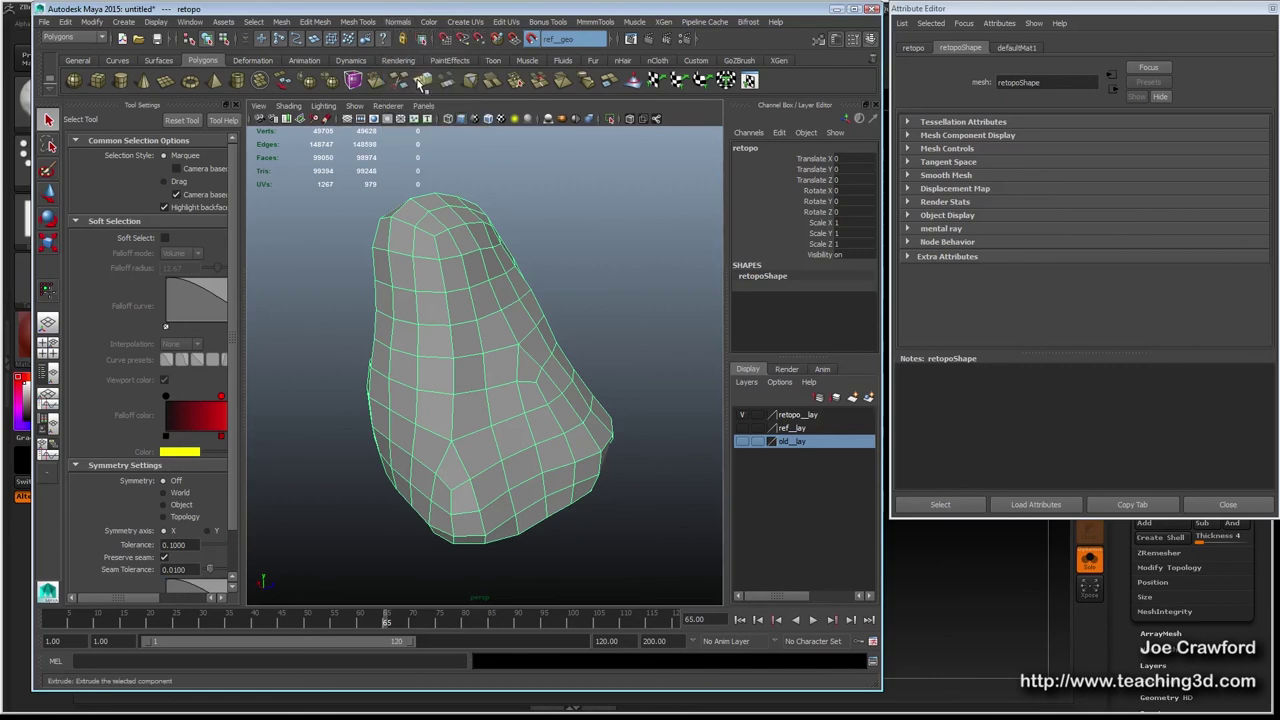
Soften the edges of the retopo mesh and deselect it to check its smooth shading from several sides.
click(398, 22)
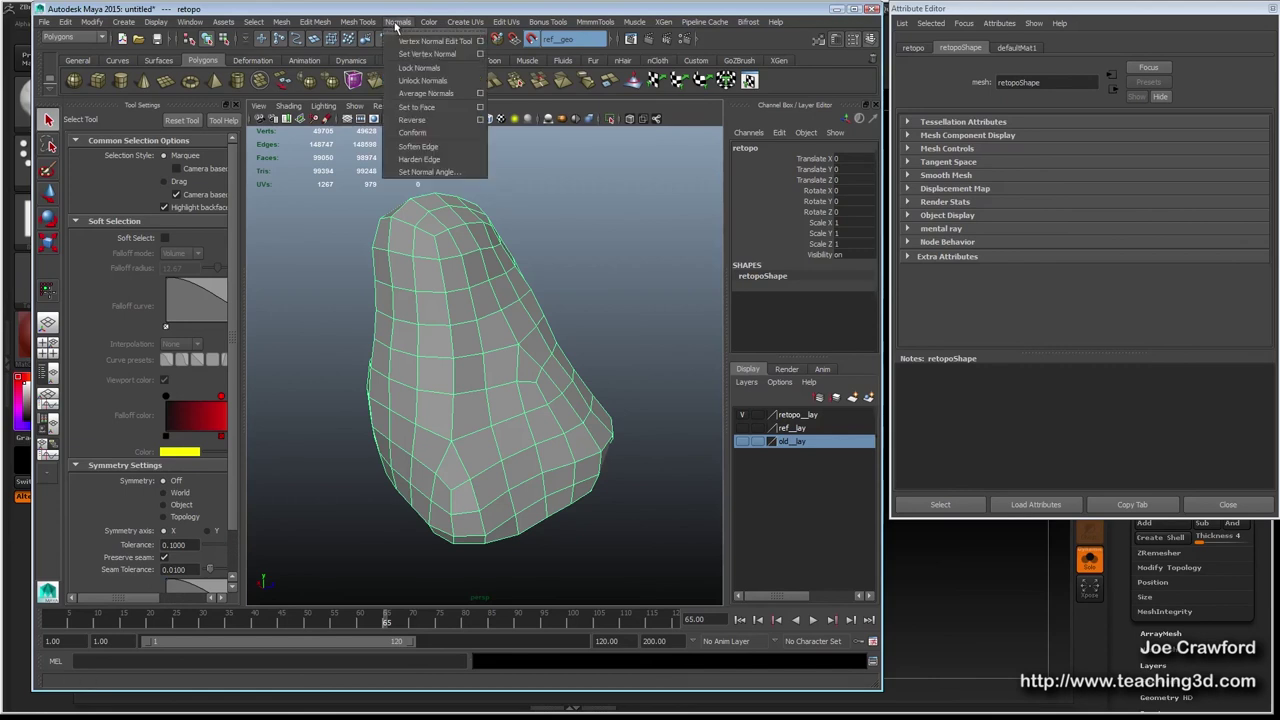
click(432, 147)
key(w)
click(313, 368)
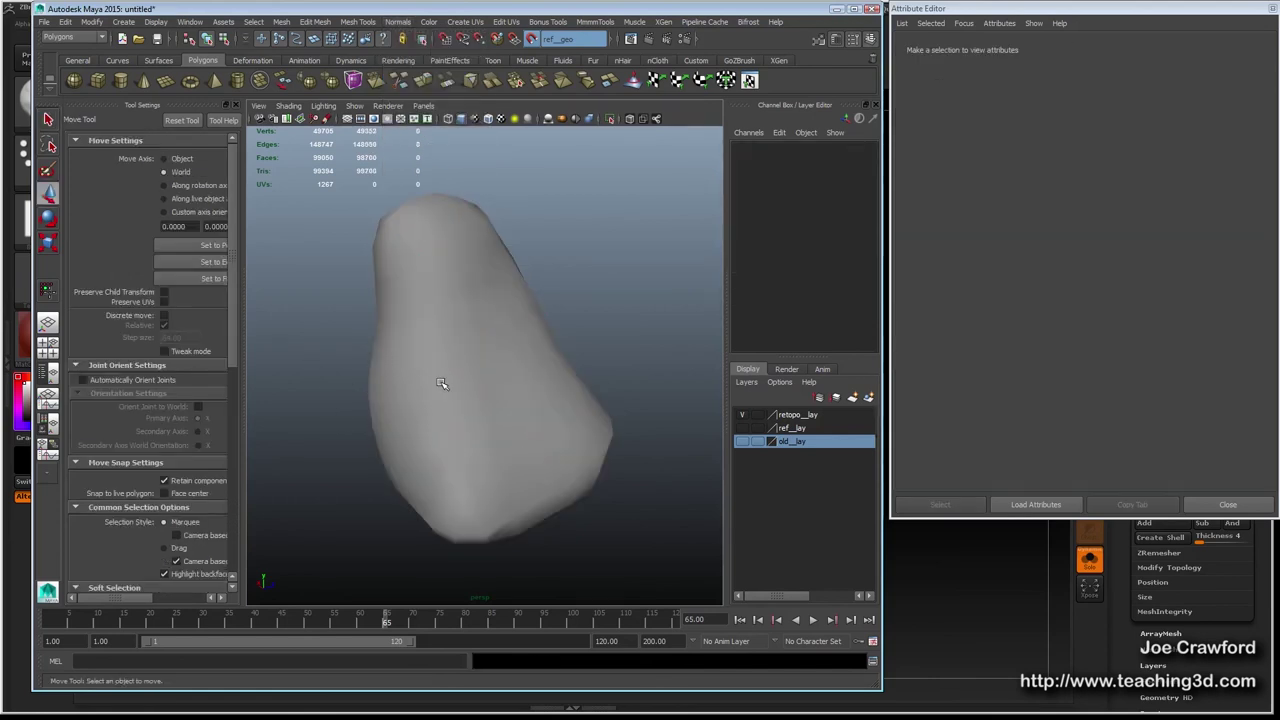
click(441, 383)
click(313, 405)
alt+drag(437, 528, 396, 395)
alt+drag(392, 468, 520, 459)
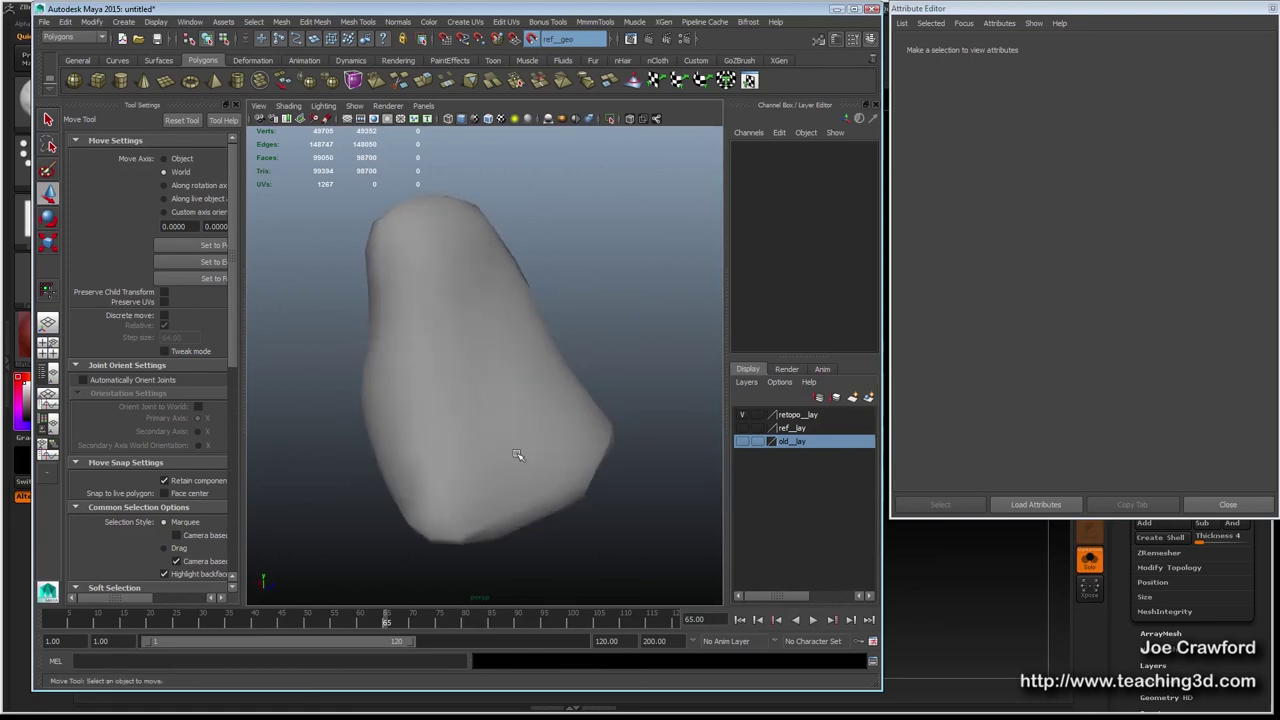
click(398, 22)
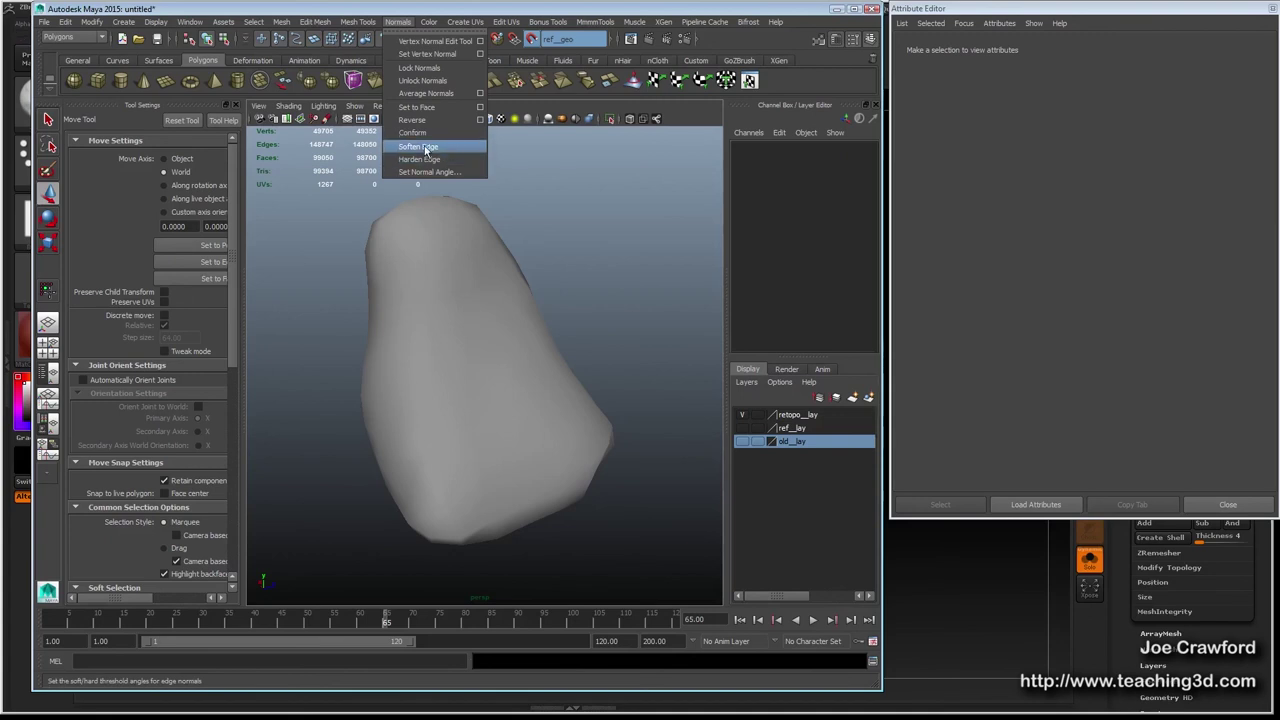
click(450, 374)
click(448, 376)
click(330, 256)
Apply a planar UV mapping to the retopo mesh and return to object mode.
click(423, 313)
mouse_move(464, 414)
alt+mouse_down()
mouse_move(478, 412)
mouse_move(466, 408)
mouse_move(425, 452)
mouse_move(451, 429)
alt+mouse_up()
alt+right_drag(505, 400, 465, 398)
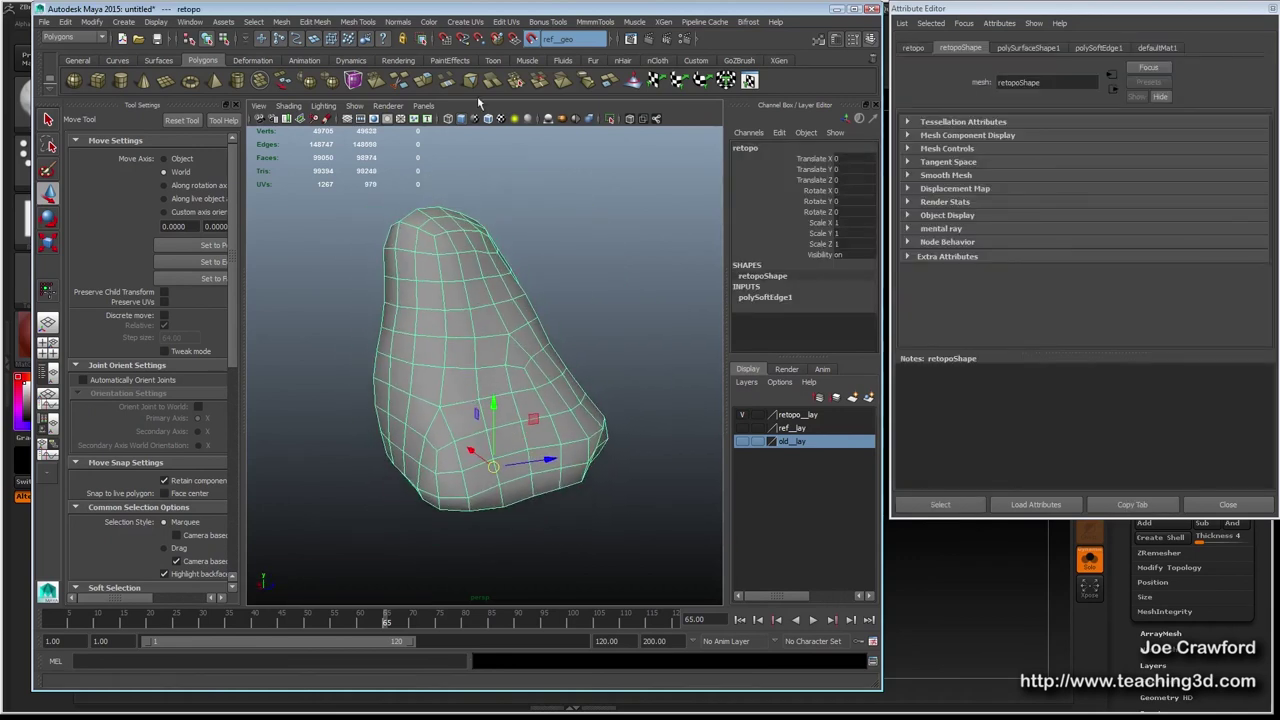
click(465, 22)
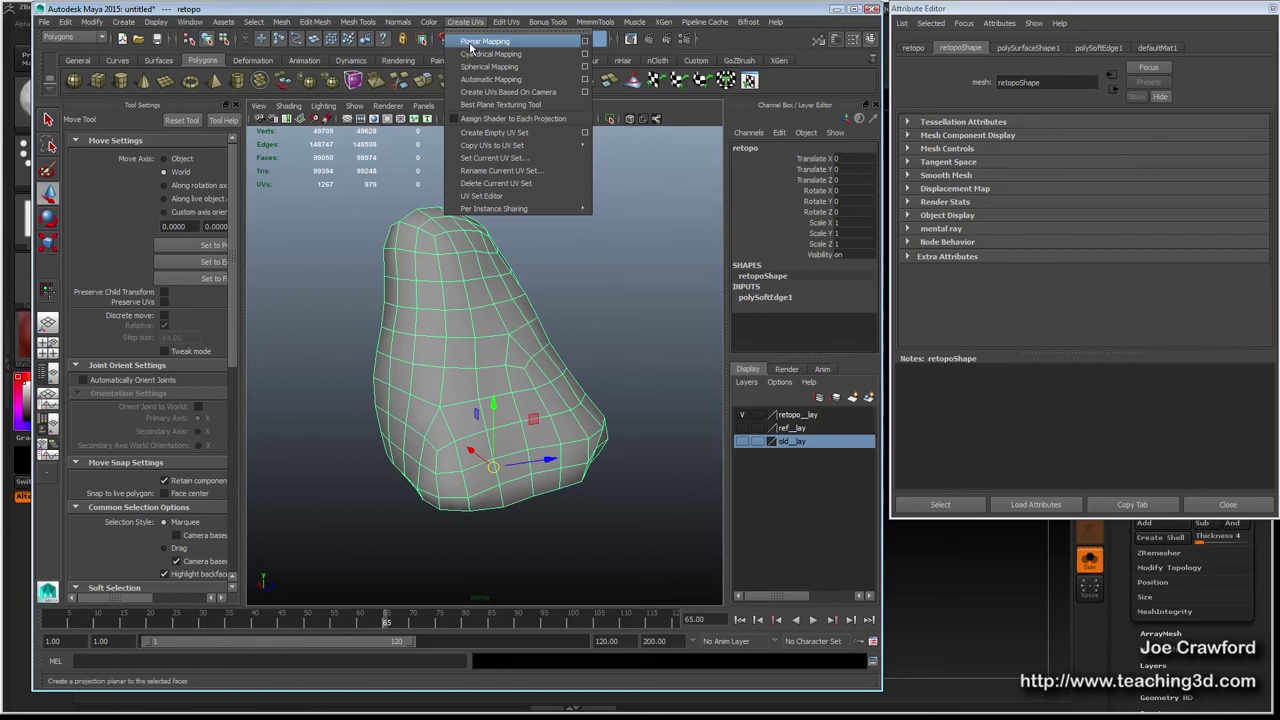
click(424, 7)
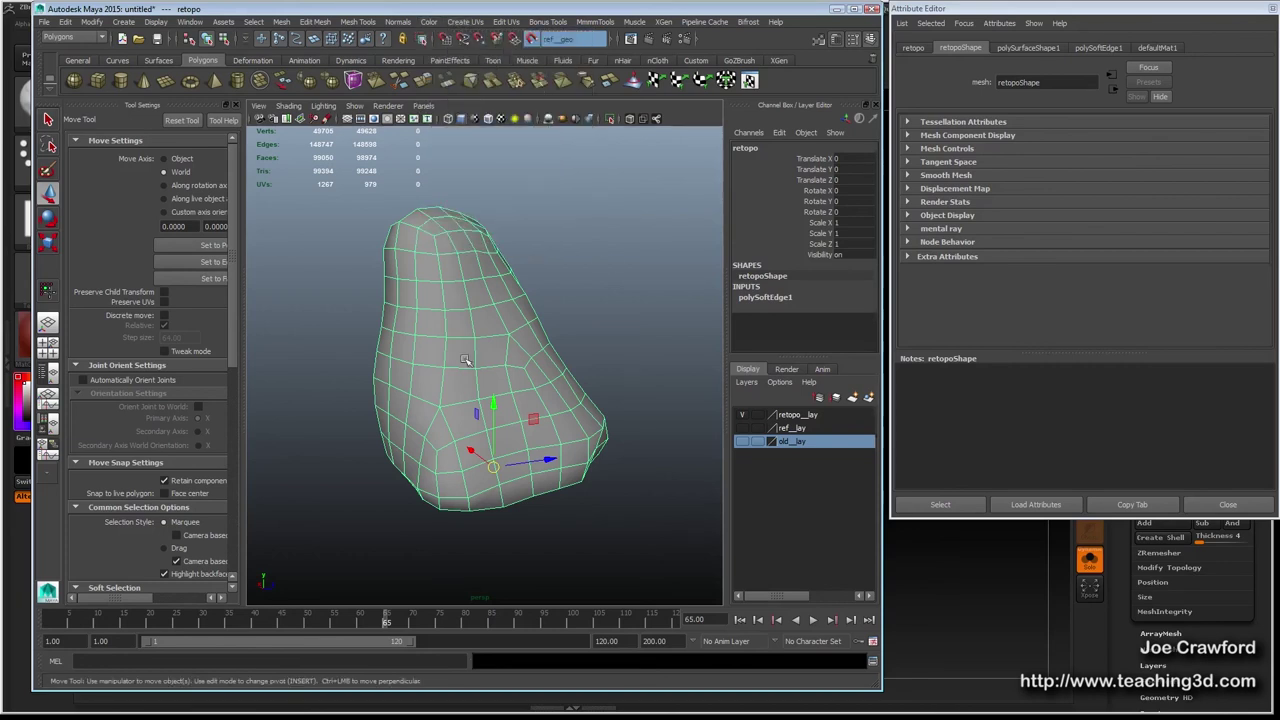
mouse_move(429, 380)
alt+mouse_down()
mouse_move(579, 368)
mouse_move(420, 380)
alt+mouse_up()
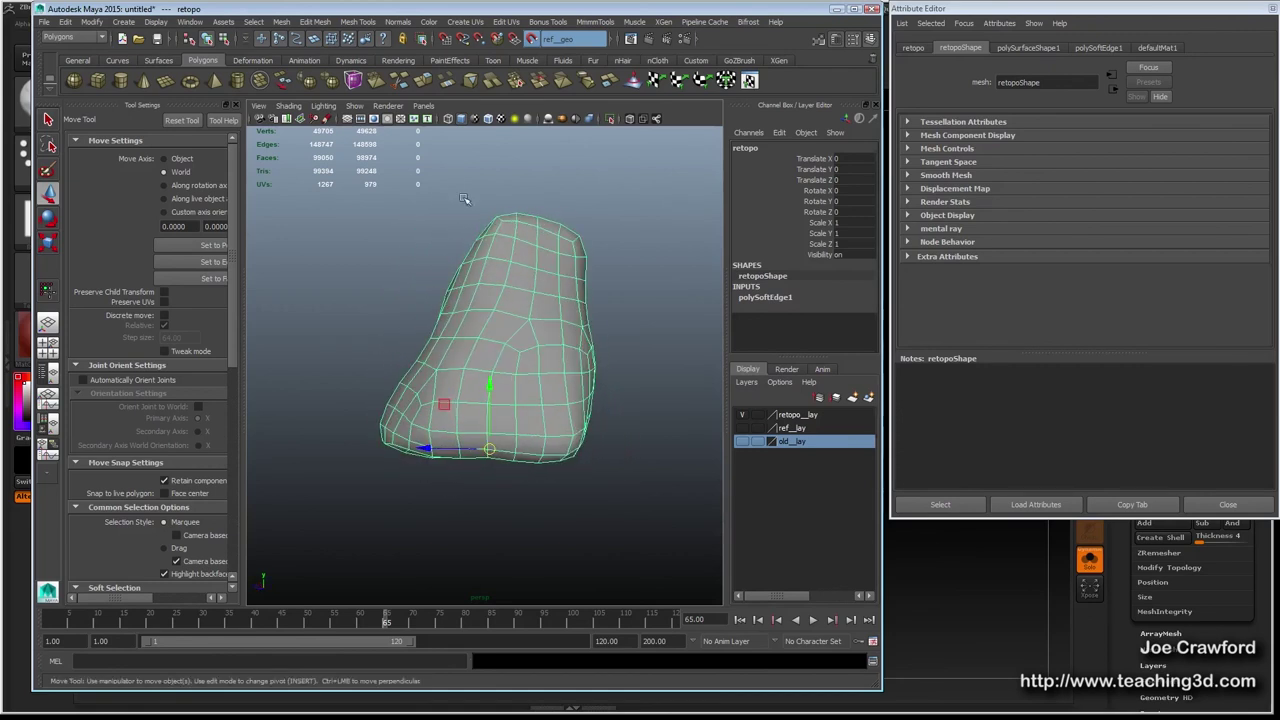
click(466, 22)
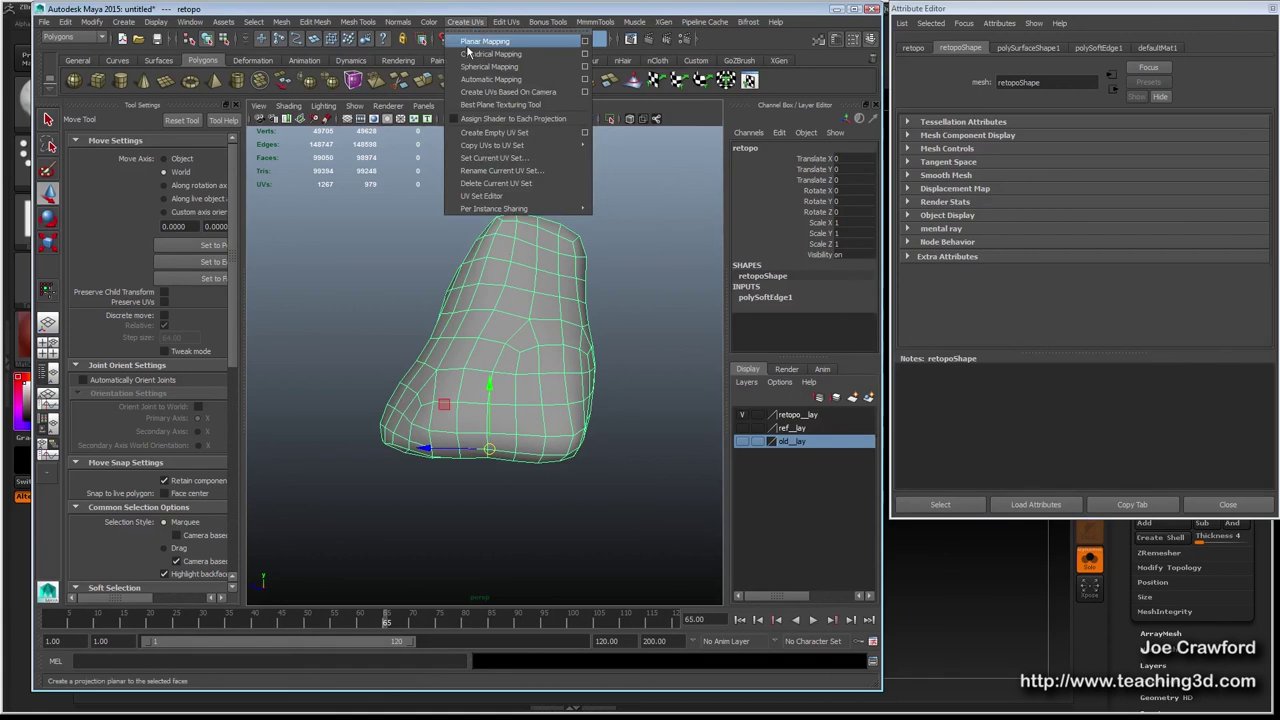
click(467, 44)
alt+drag(520, 345, 555, 349)
right_drag(458, 355, 500, 334)
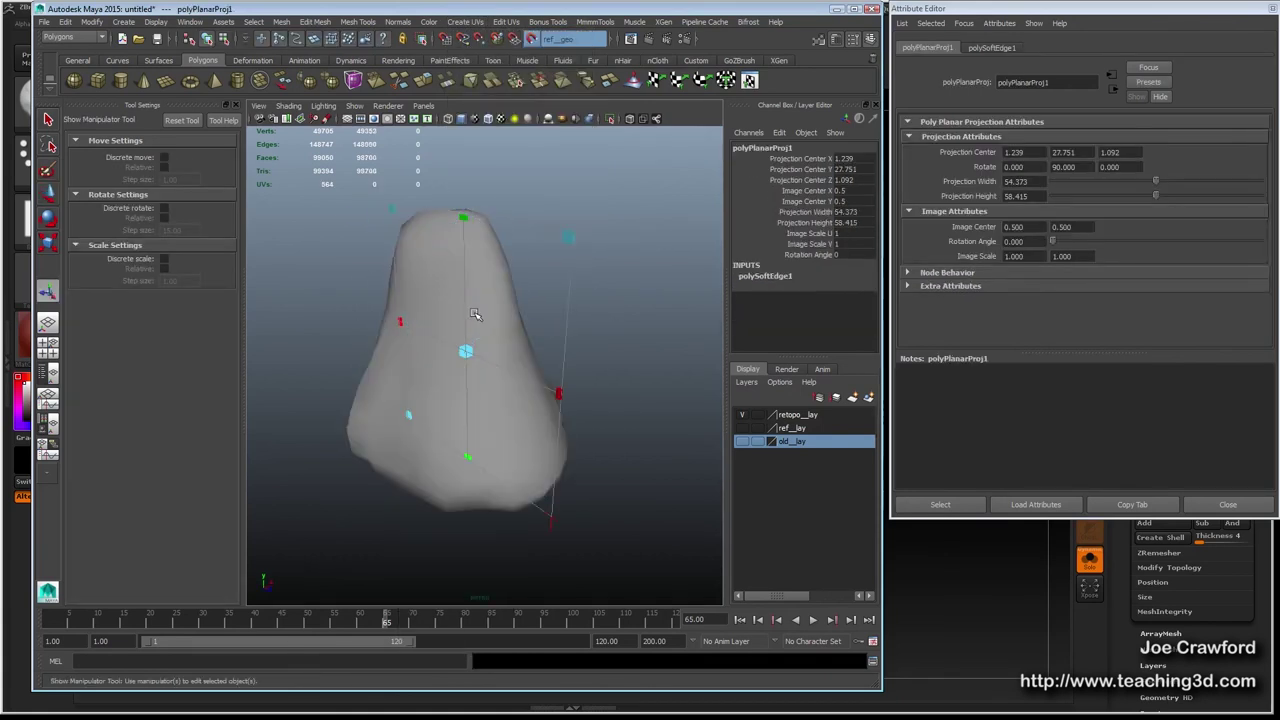
Open the retopo mesh's UVs in the UV Texture Editor, display the checkered tiles, and move the editor aside.
alt+drag(496, 316, 489, 350)
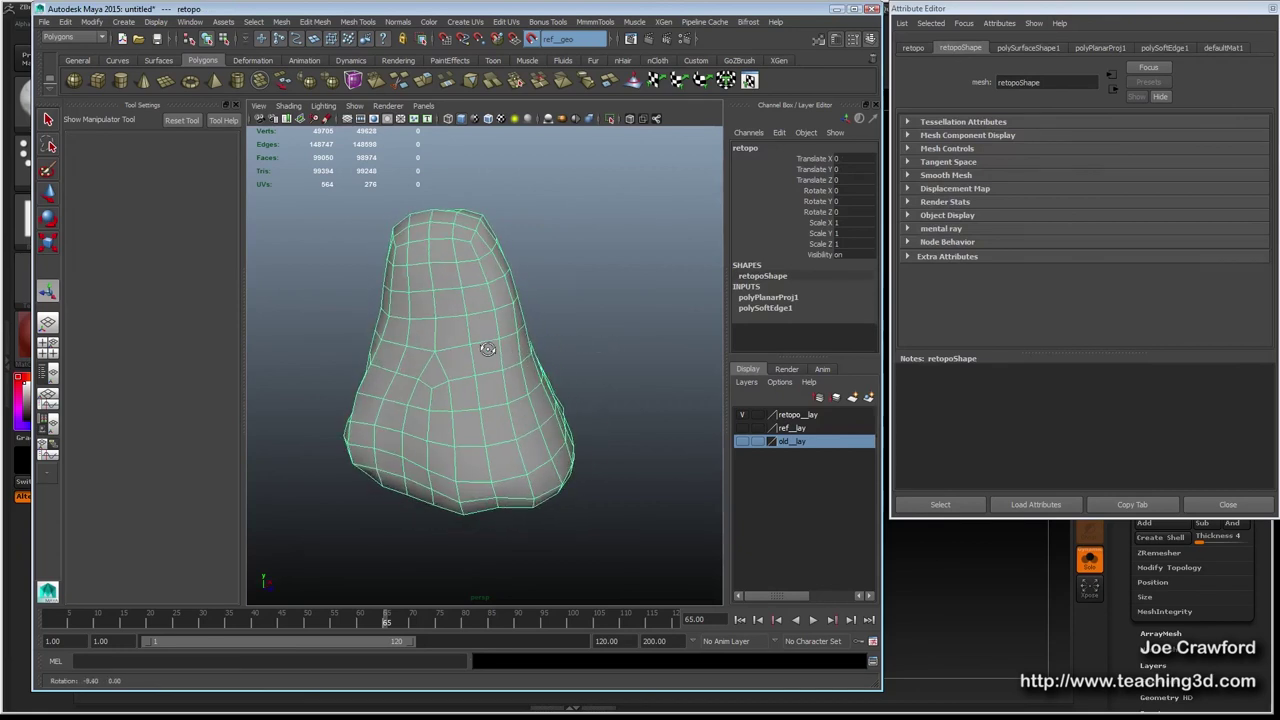
alt+right_drag(489, 348, 452, 362)
alt+drag(456, 364, 544, 350)
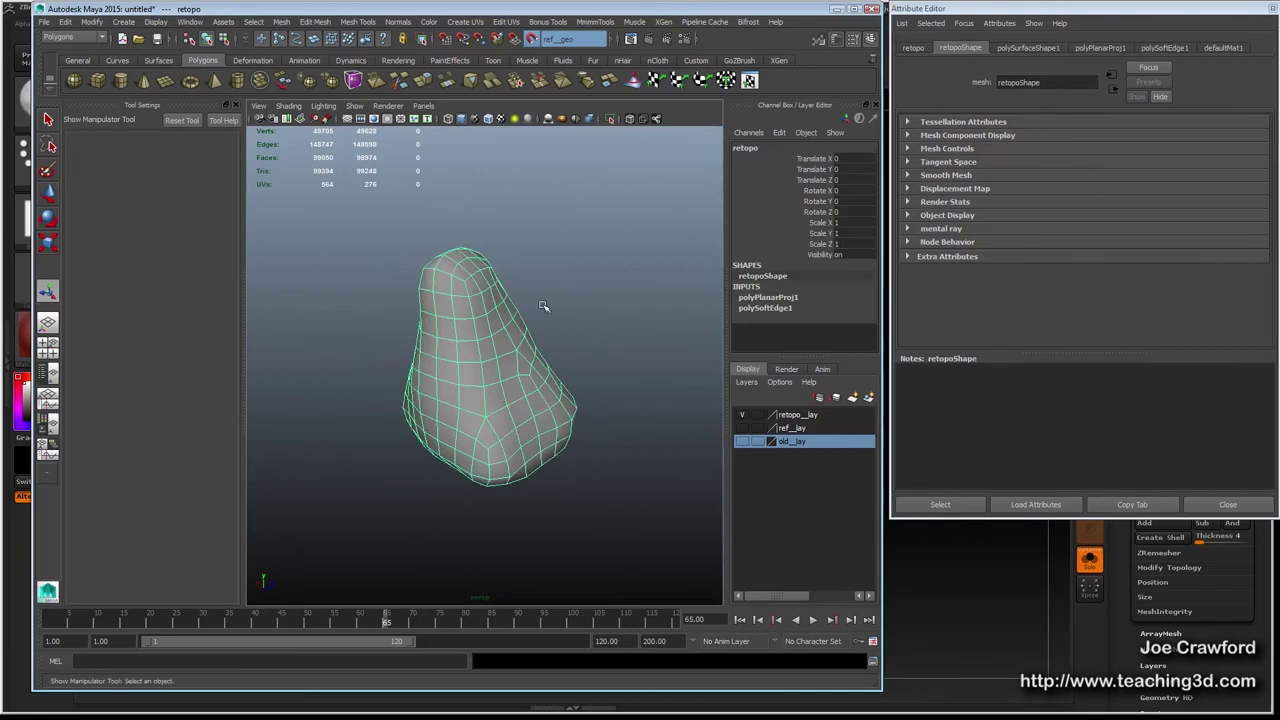
alt+drag(493, 340, 478, 340)
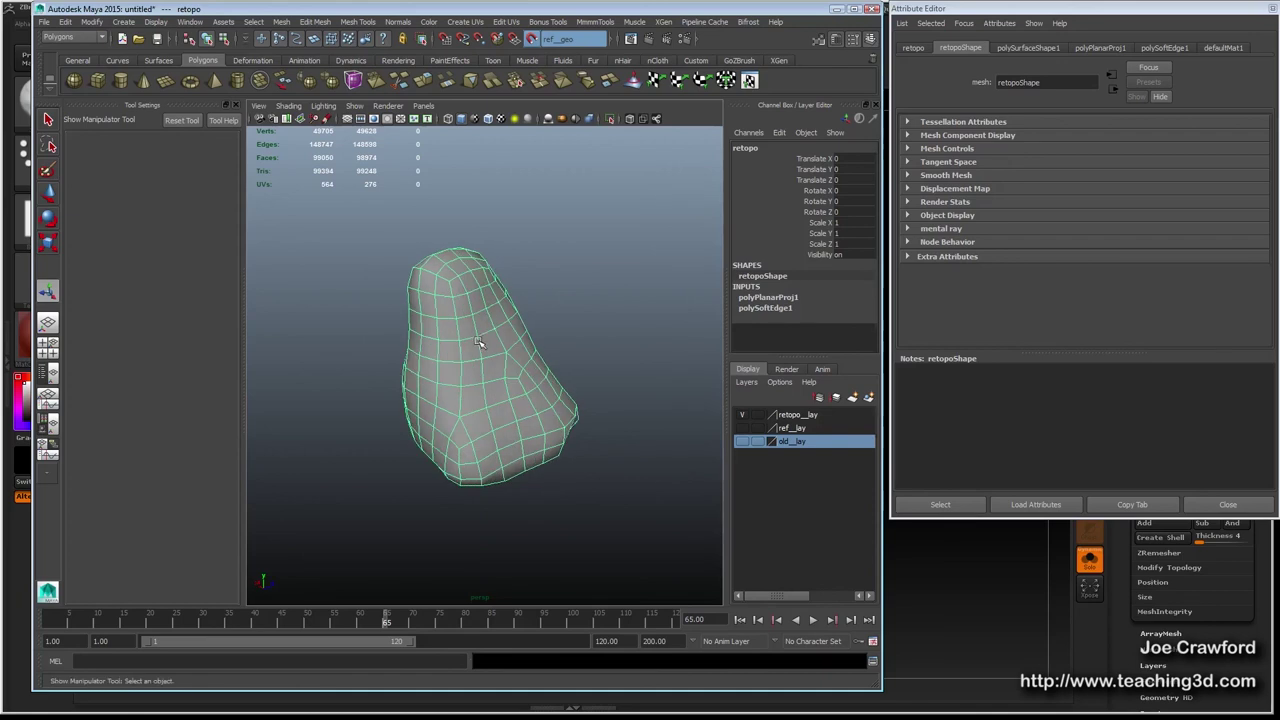
click(189, 21)
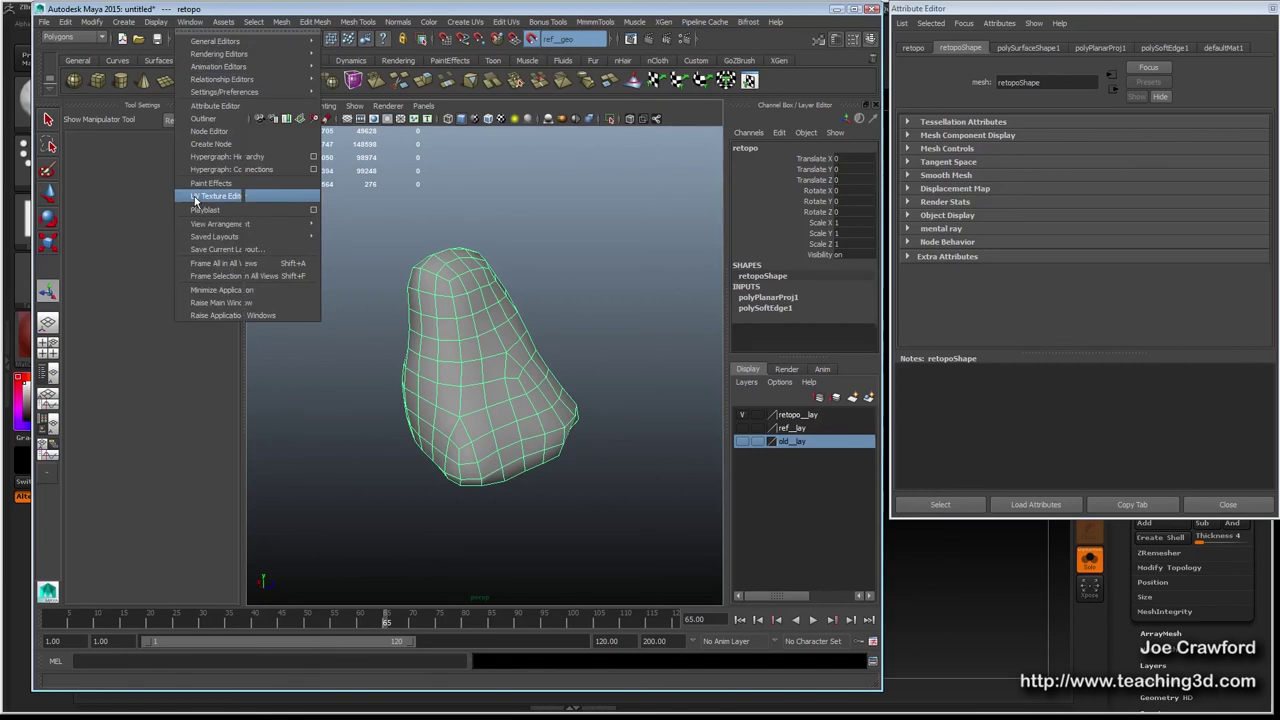
click(196, 198)
drag(271, 71, 476, 45)
alt+right_drag(546, 389, 484, 350)
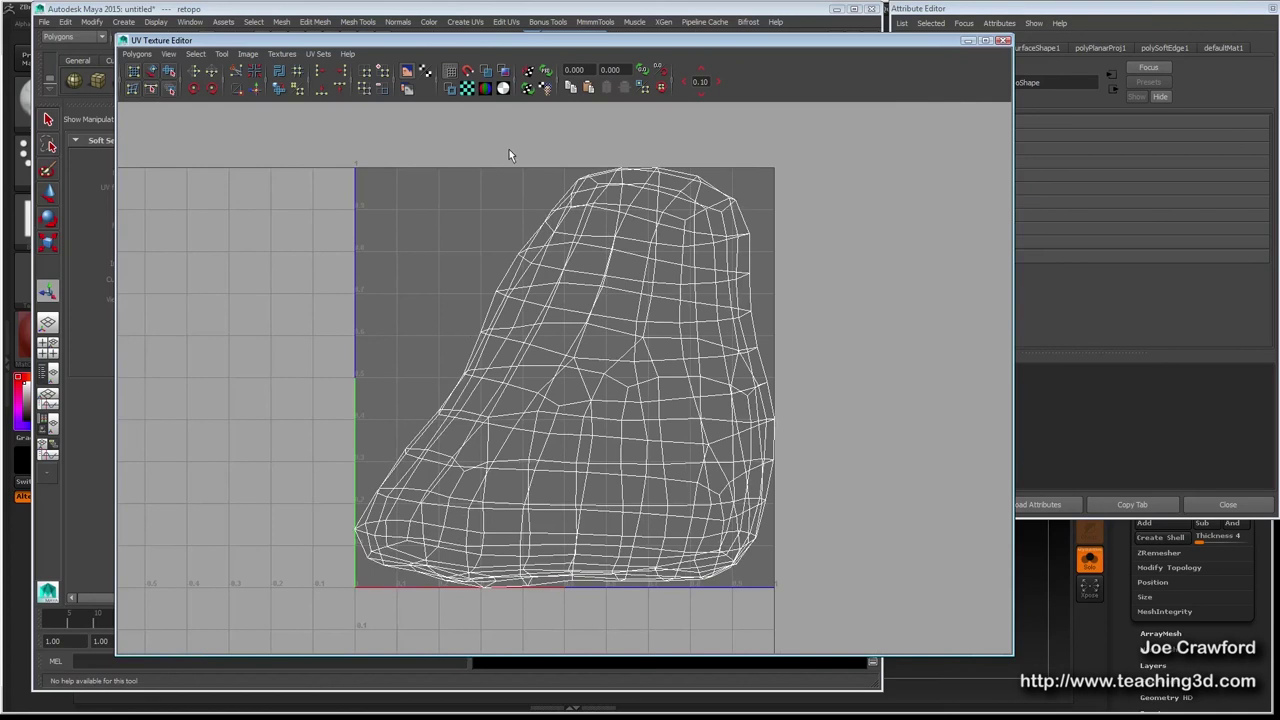
click(466, 90)
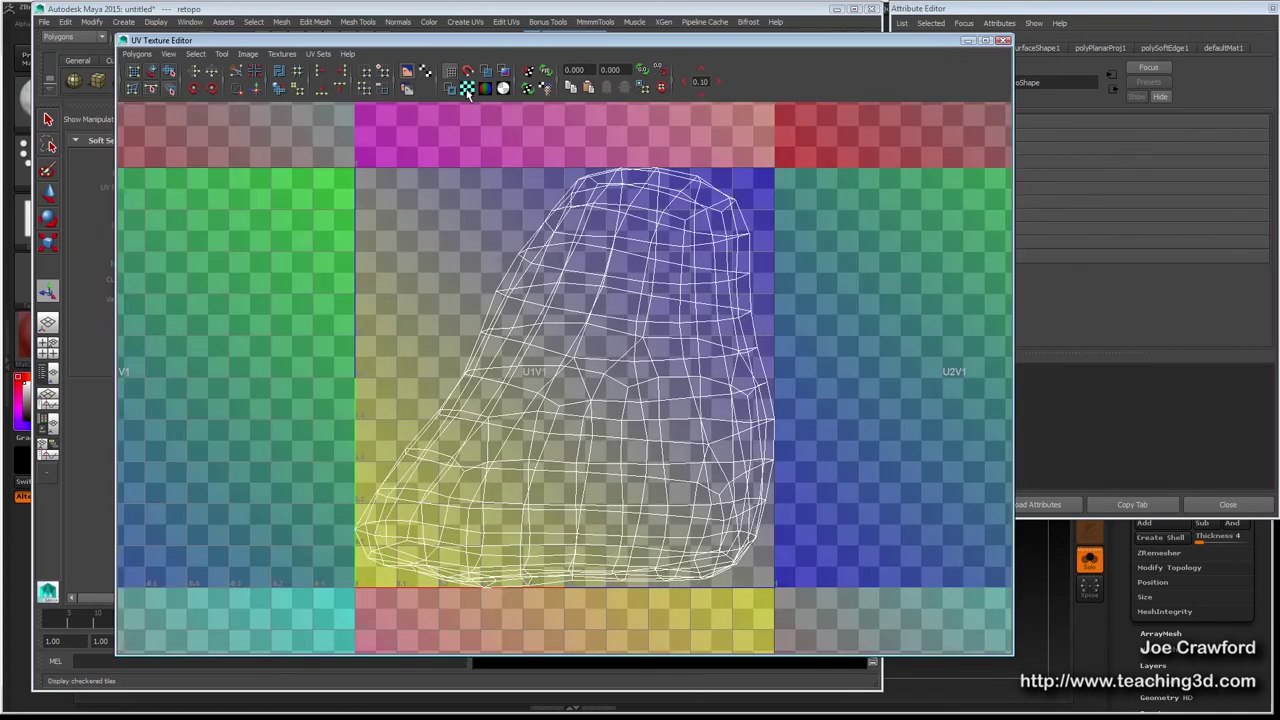
drag(568, 42, 0, 78)
Examine the checker pattern on the retopo mesh from all sides and below for stretching of the planar projection.
alt+drag(374, 412, 513, 327)
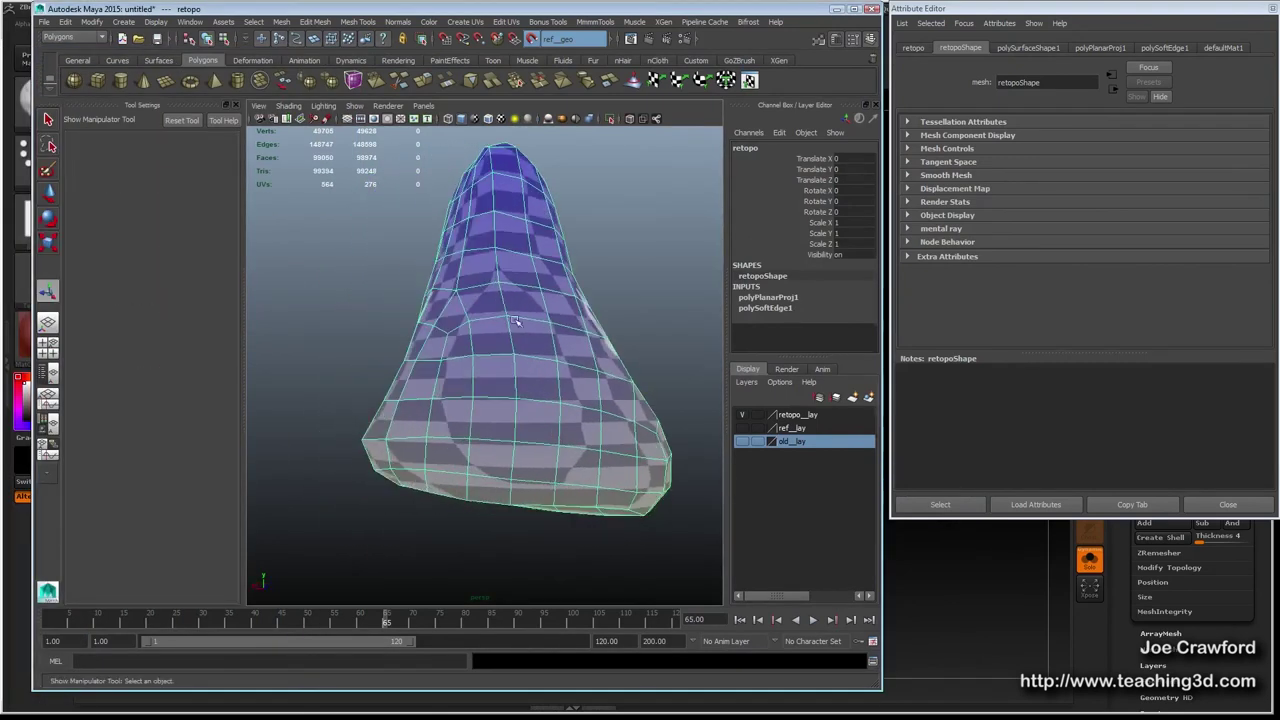
alt+drag(563, 431, 381, 431)
alt+drag(506, 432, 541, 415)
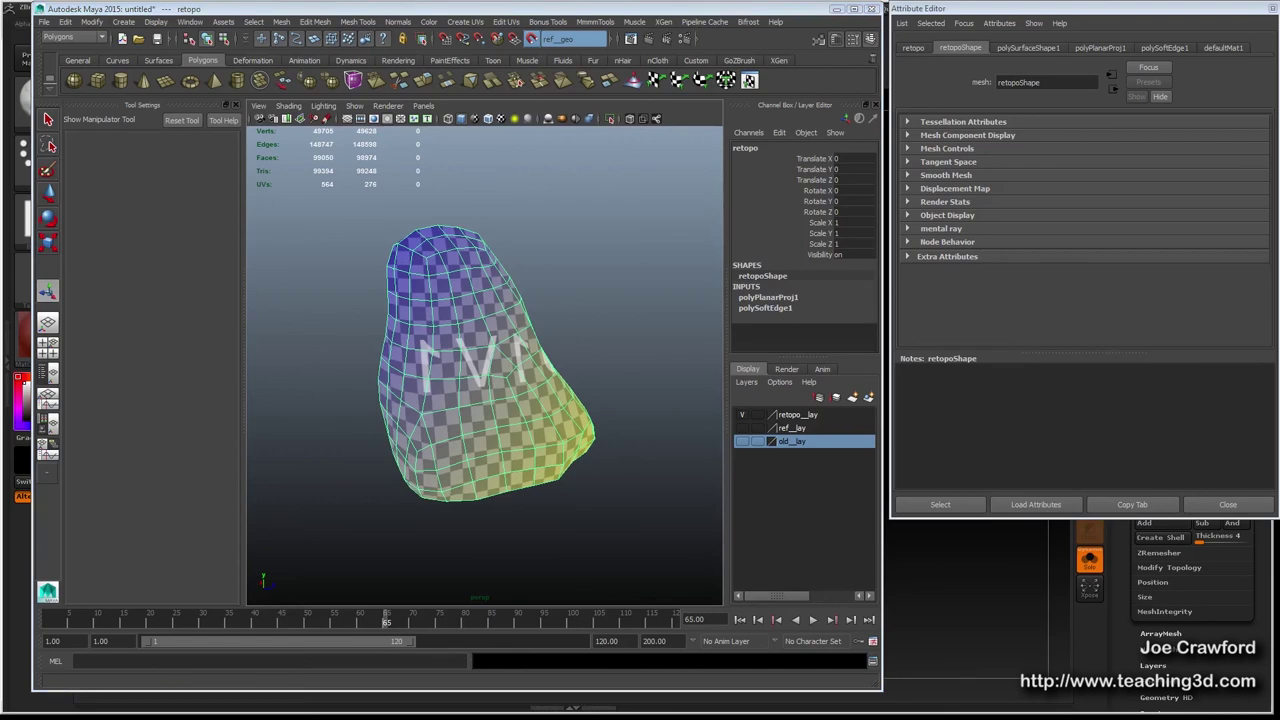
alt+right_drag(526, 433, 462, 428)
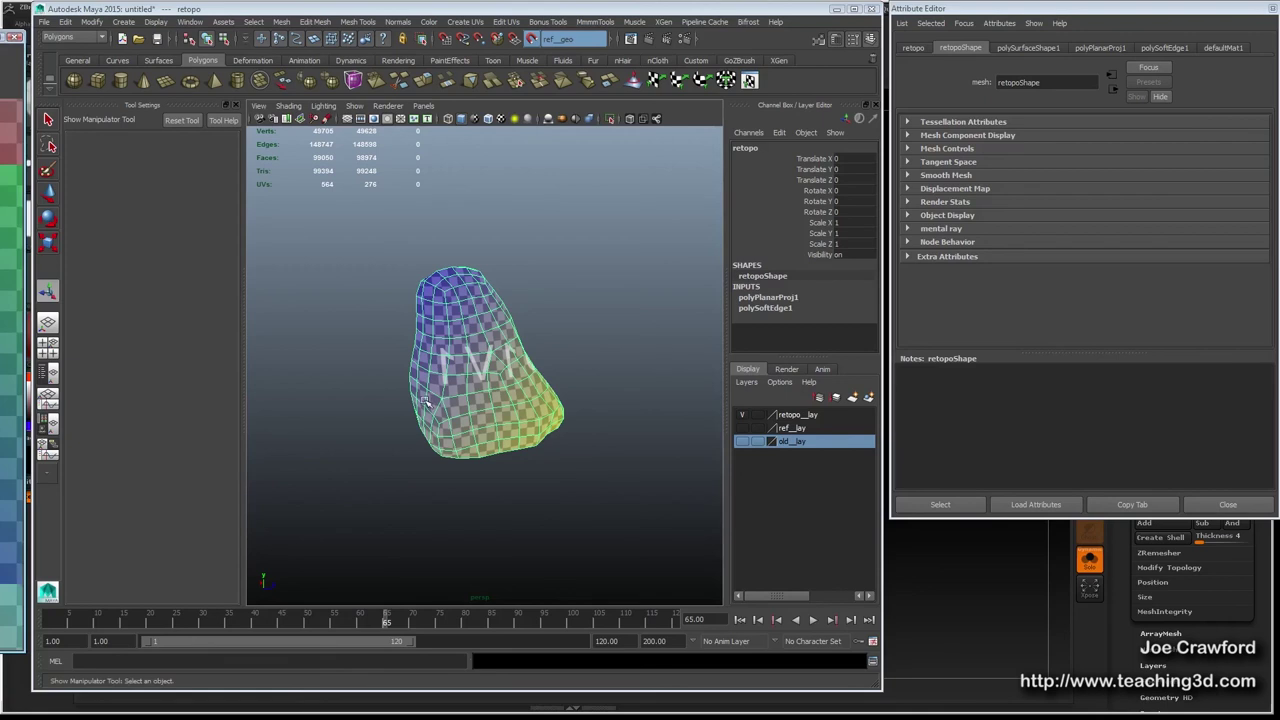
alt+drag(416, 374, 498, 367)
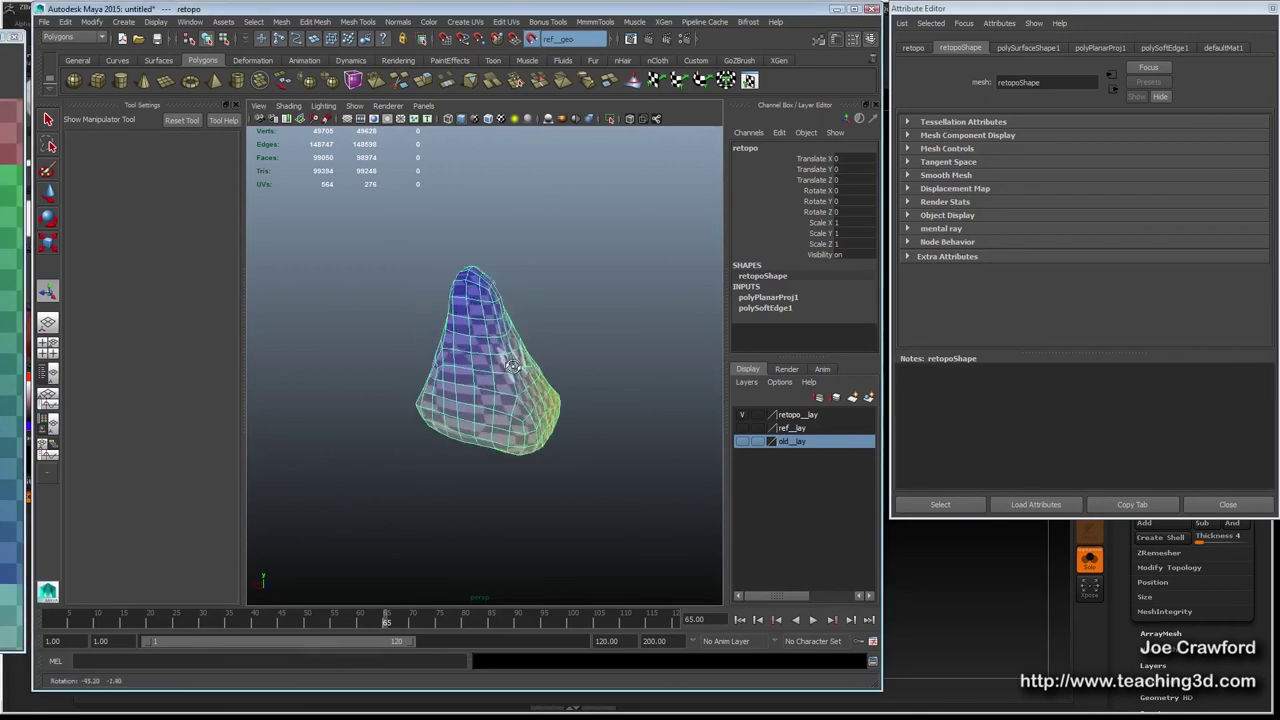
alt+drag(581, 374, 626, 394)
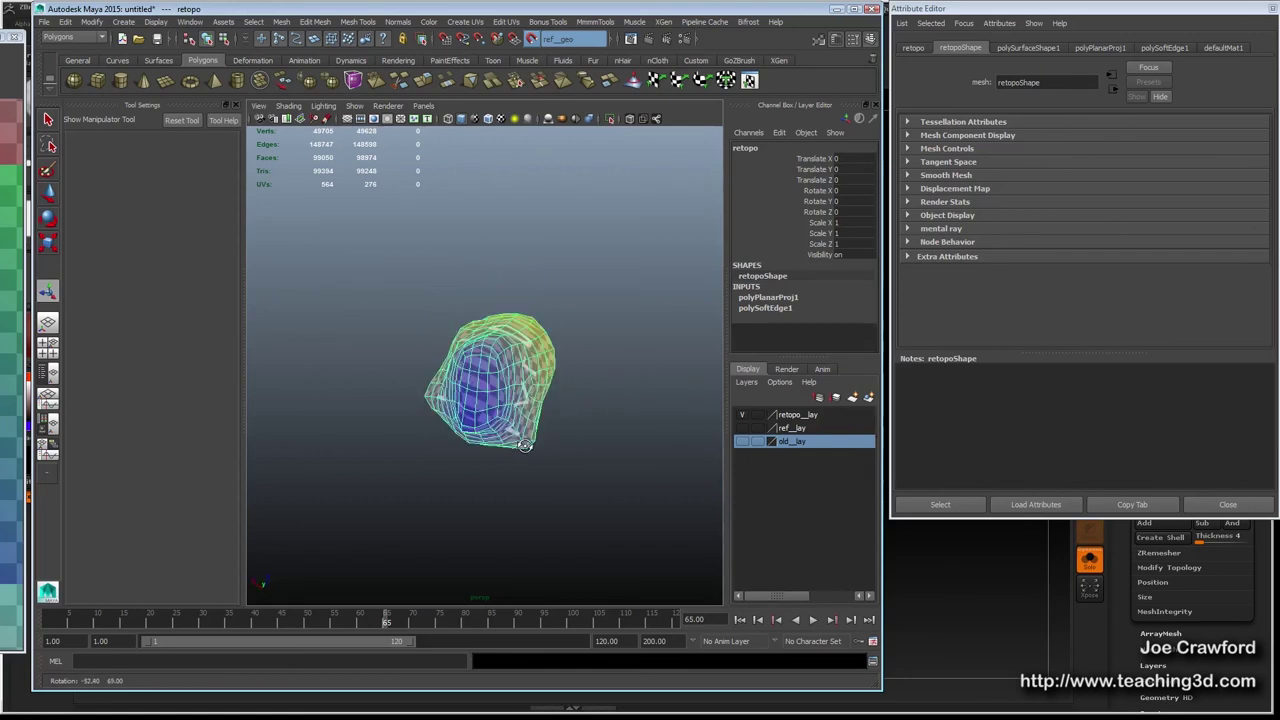
alt+drag(591, 365, 850, 386)
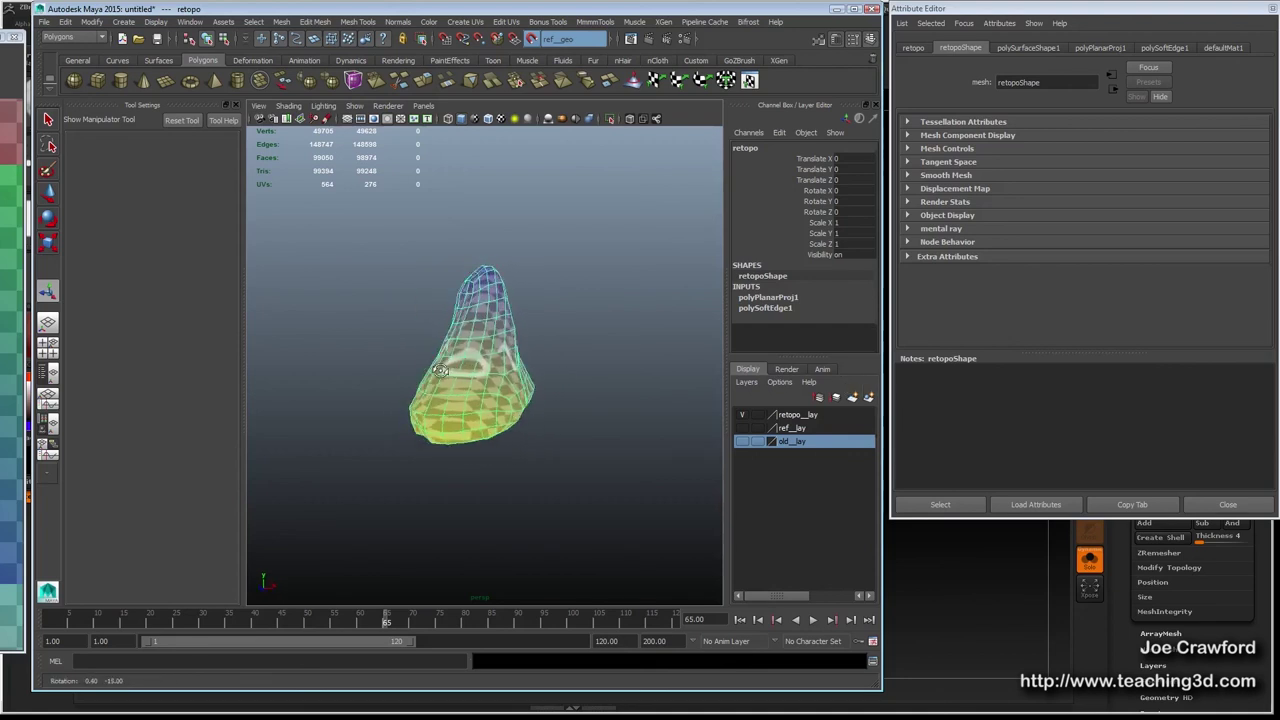
alt+drag(591, 369, 560, 372)
alt+drag(373, 395, 404, 337)
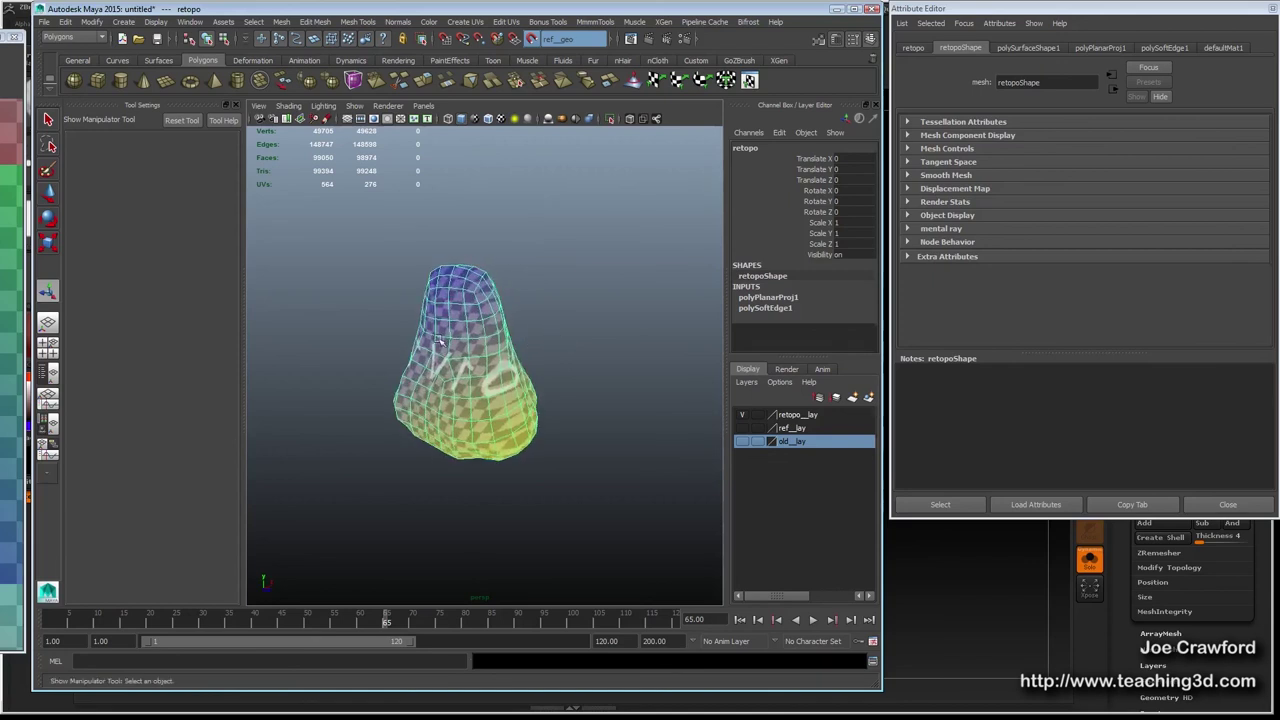
alt+drag(532, 335, 539, 263)
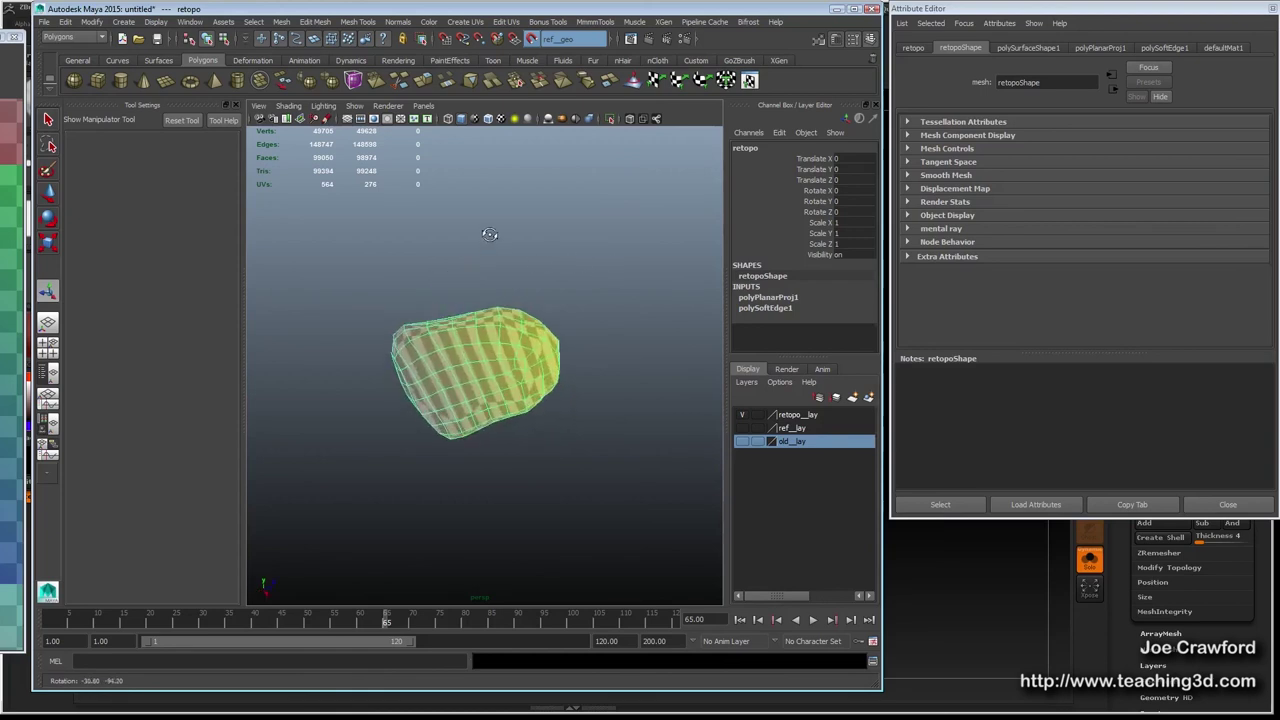
alt+drag(318, 323, 494, 326)
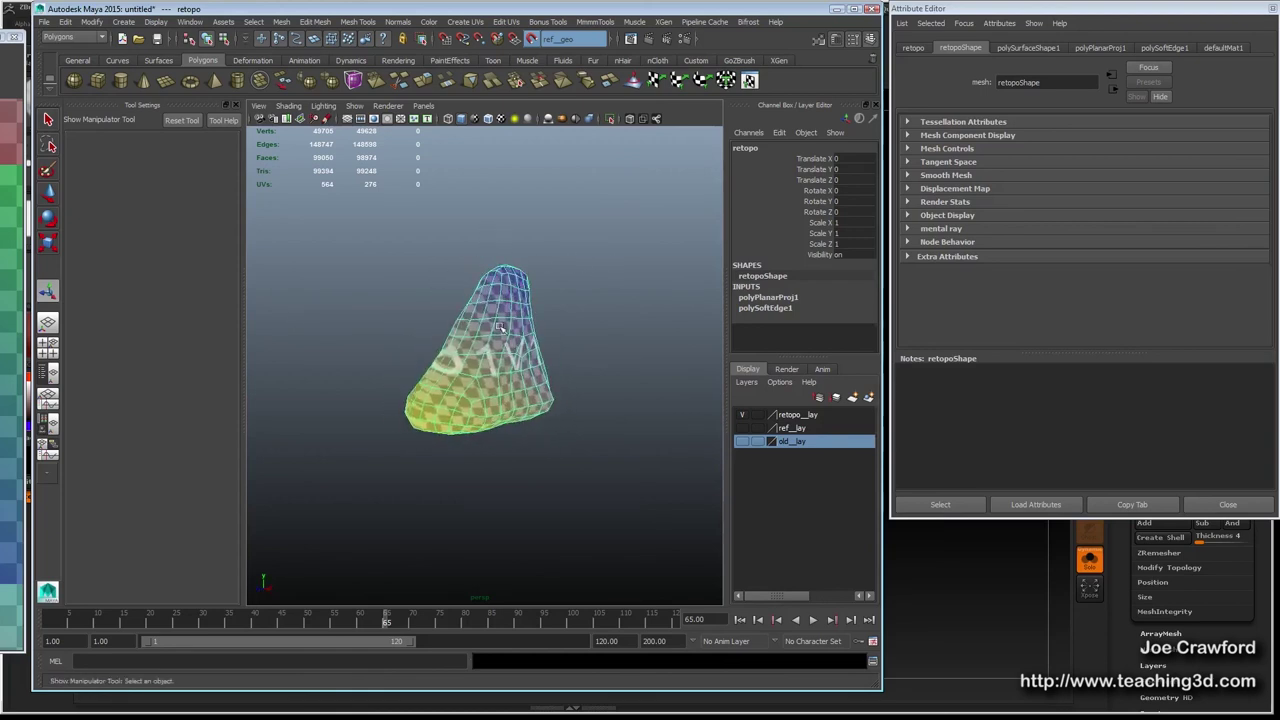
alt+drag(342, 336, 582, 331)
alt+drag(549, 371, 489, 381)
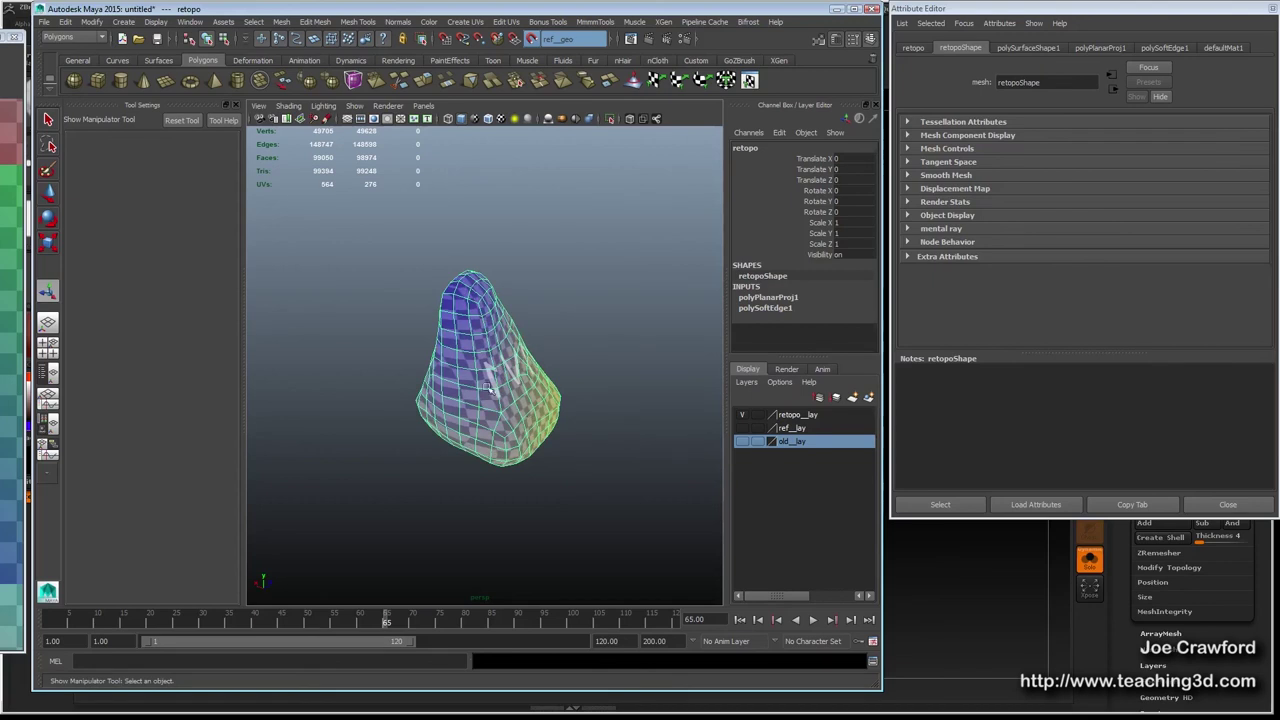
alt+drag(458, 397, 670, 388)
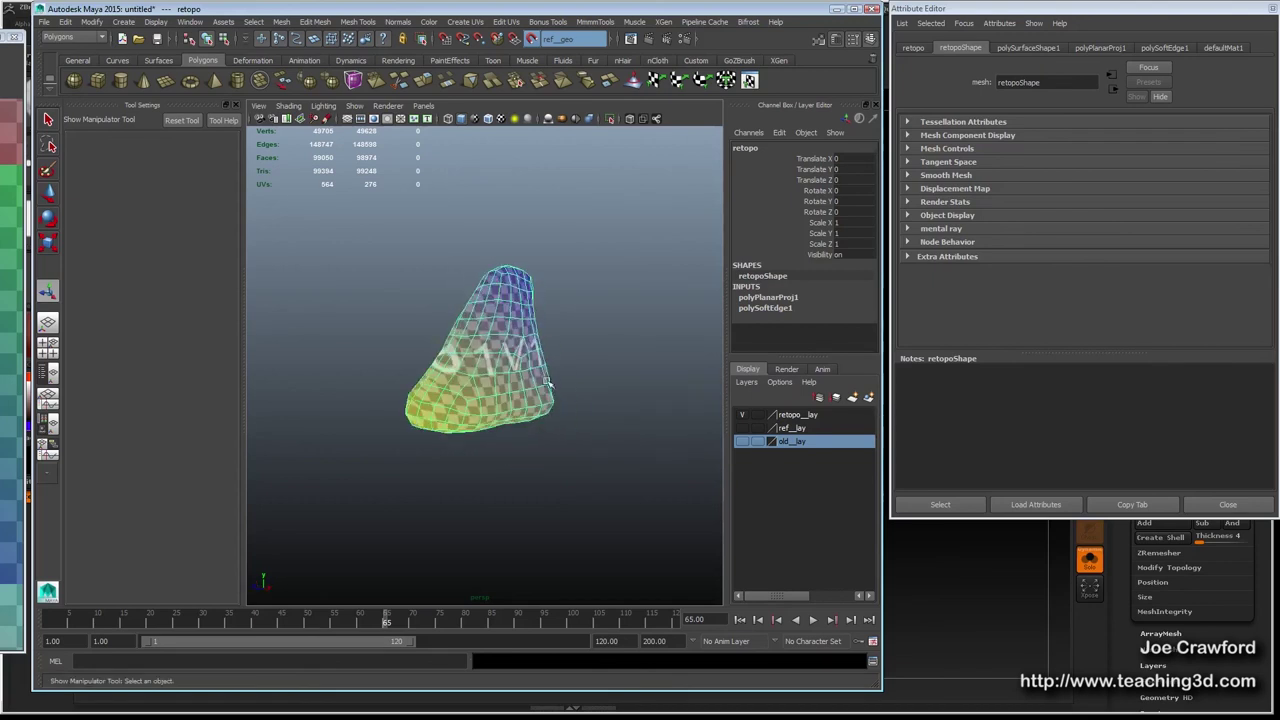
Turn on the display of texture border edges for the retopo mesh.
click(155, 22)
mouse_move(185, 162)
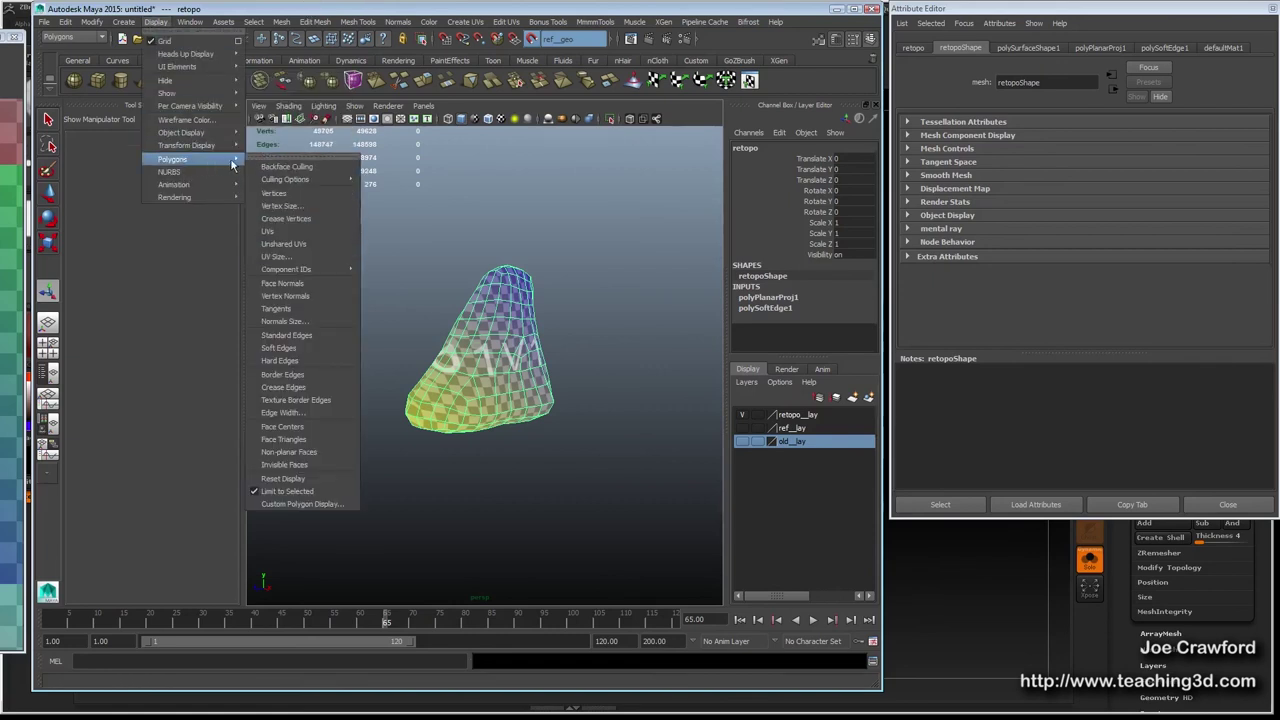
click(306, 401)
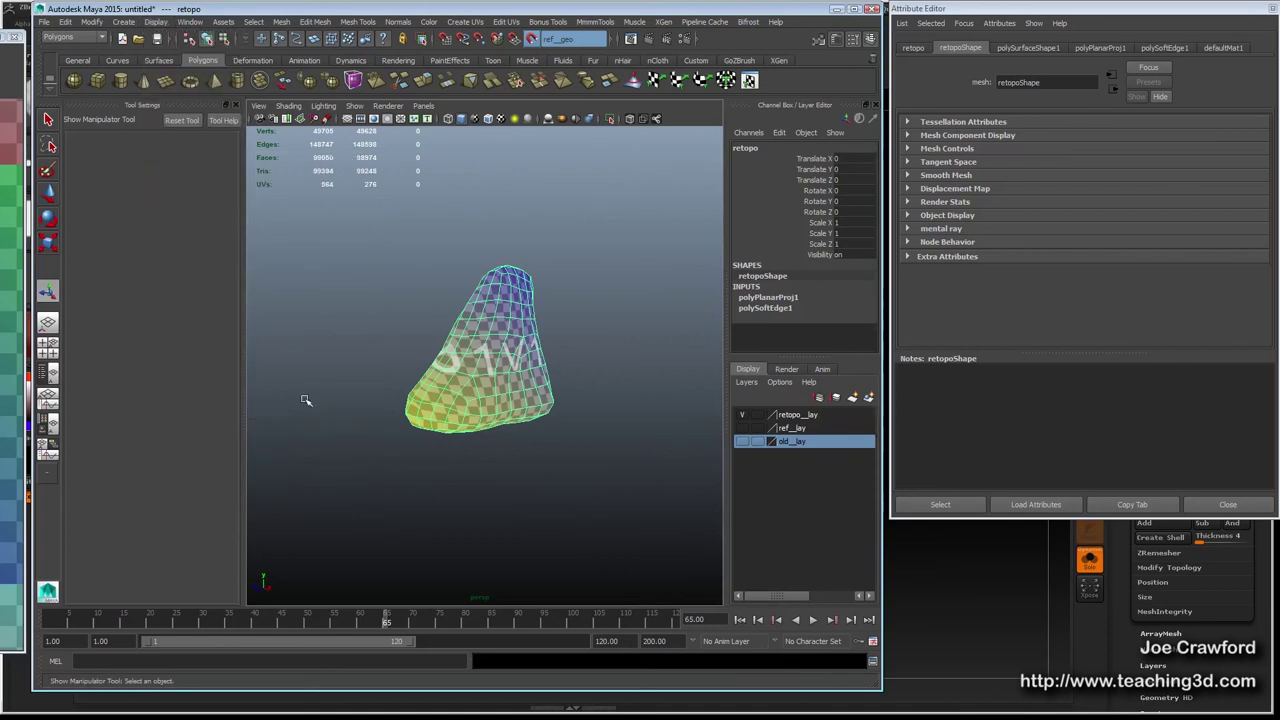
Select the full edge loop running around the lower rim of the retopo mesh, just above its underside.
alt+drag(437, 324, 622, 346)
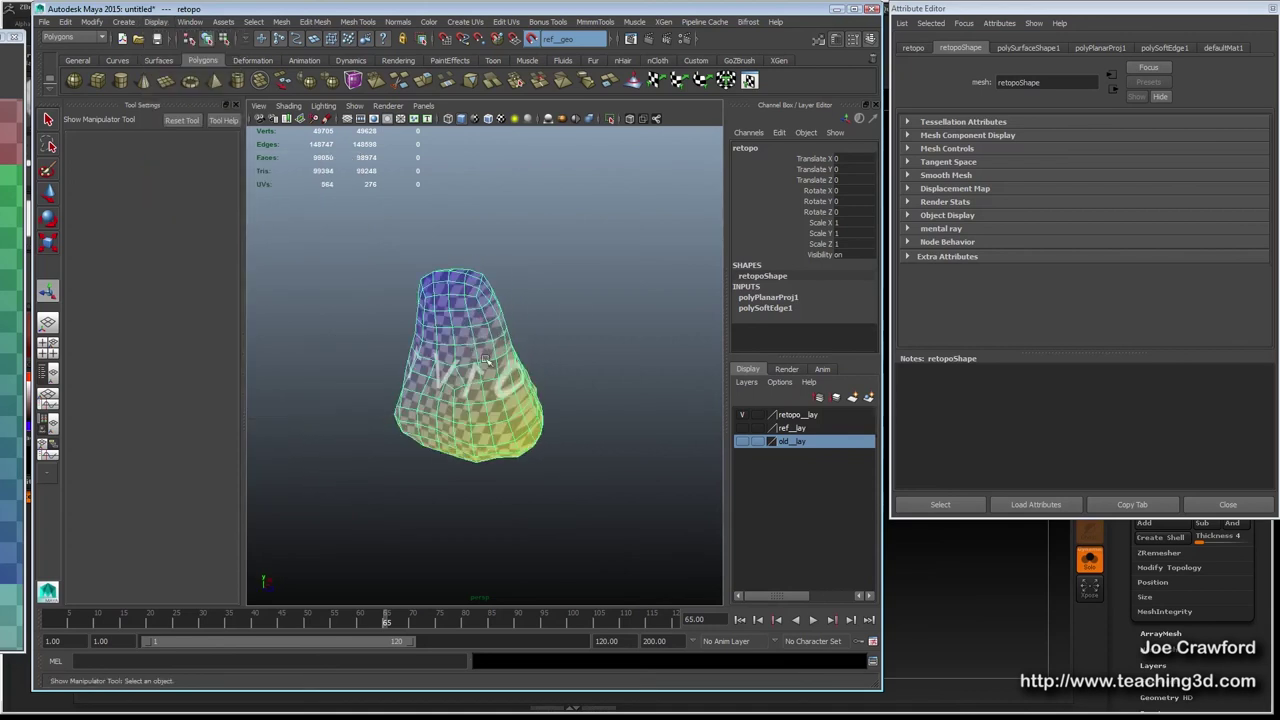
alt+right_drag(389, 353, 461, 387)
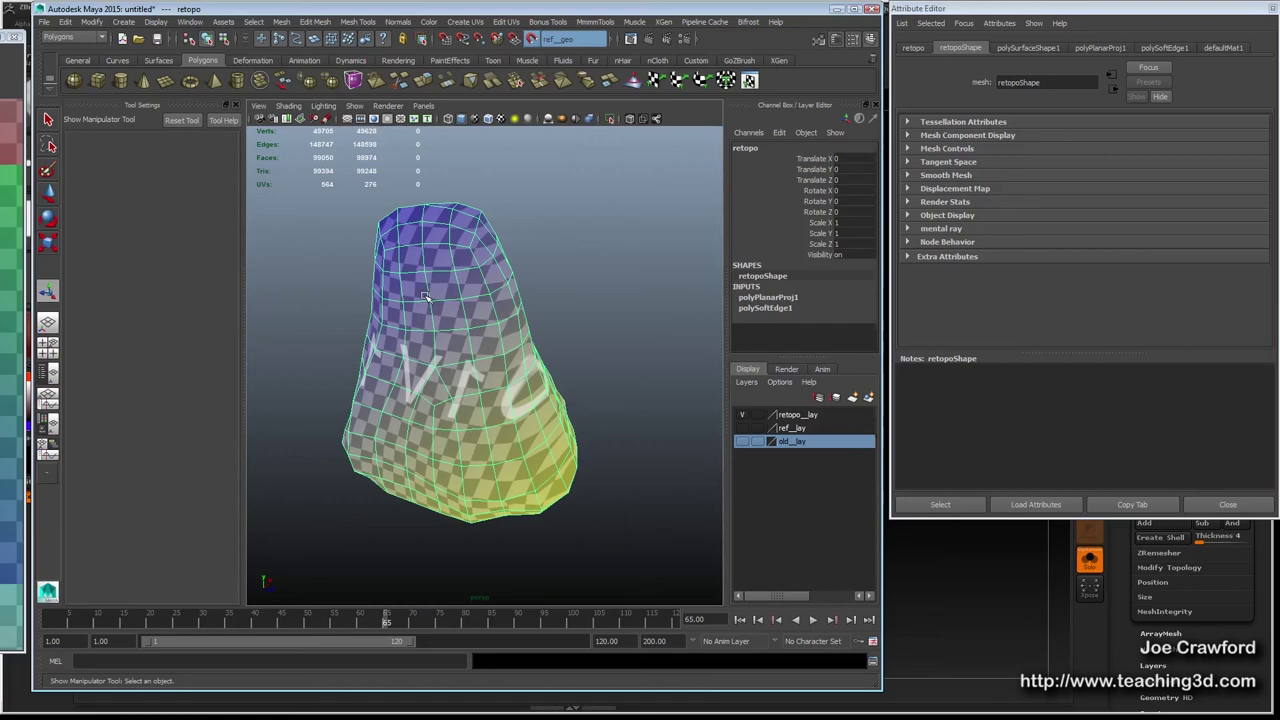
alt+drag(425, 279, 375, 318)
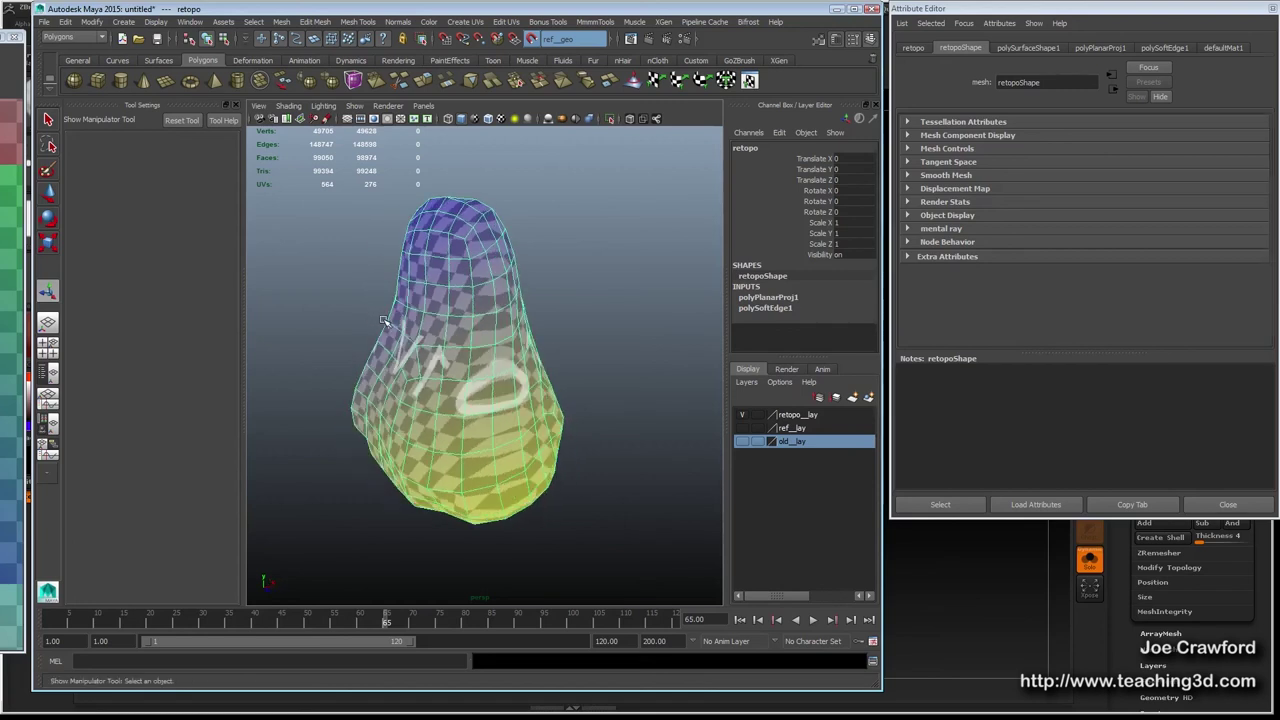
key(F10)
alt+drag(383, 320, 500, 340)
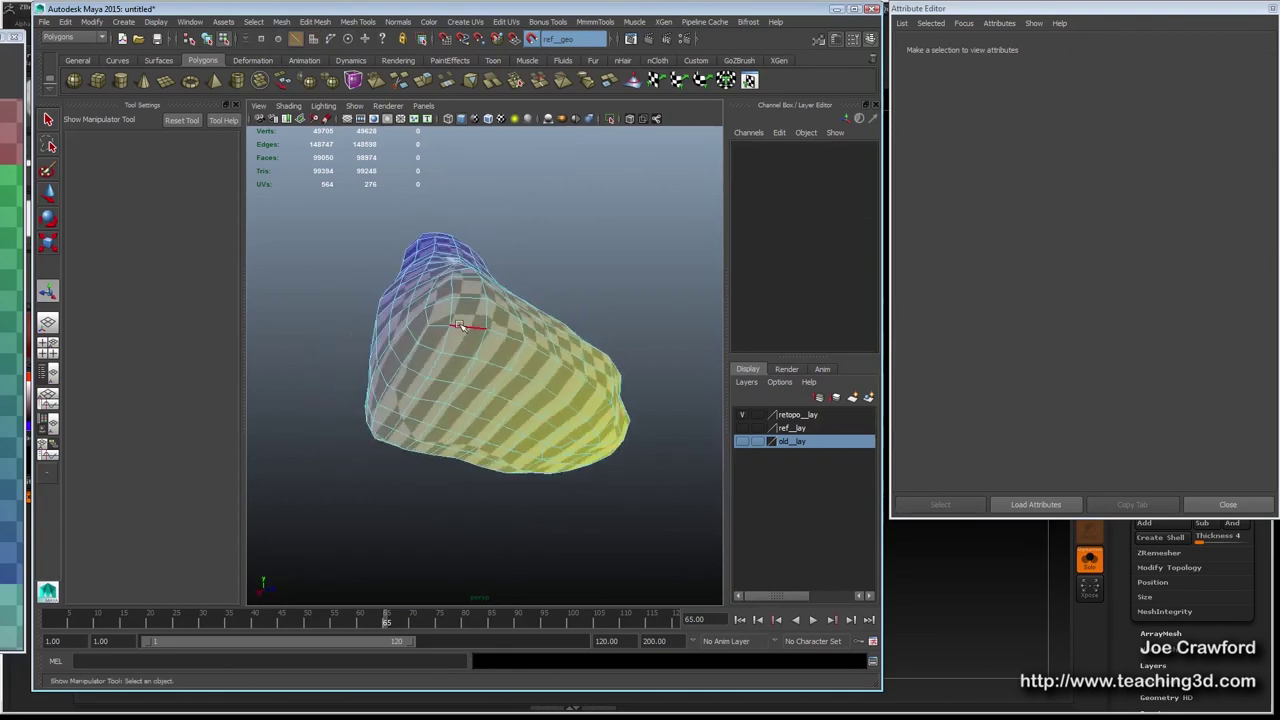
double_click(459, 325)
alt+drag(400, 357, 505, 363)
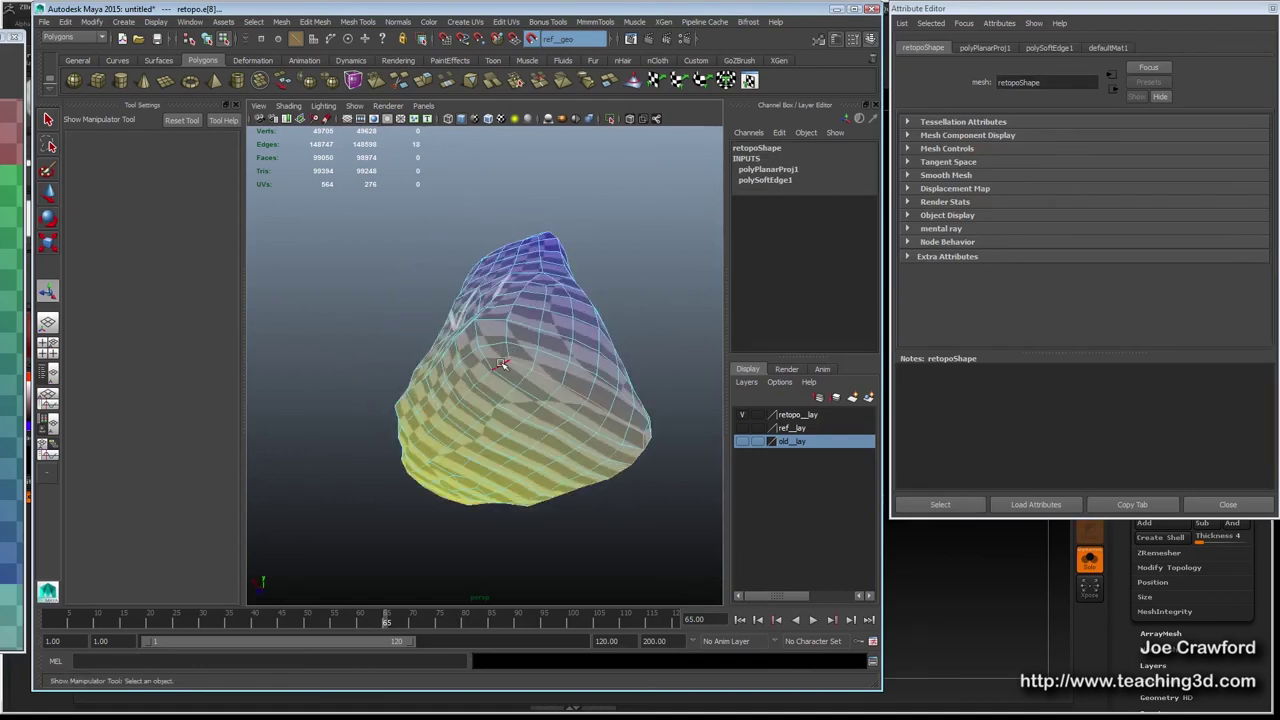
alt+drag(384, 374, 547, 372)
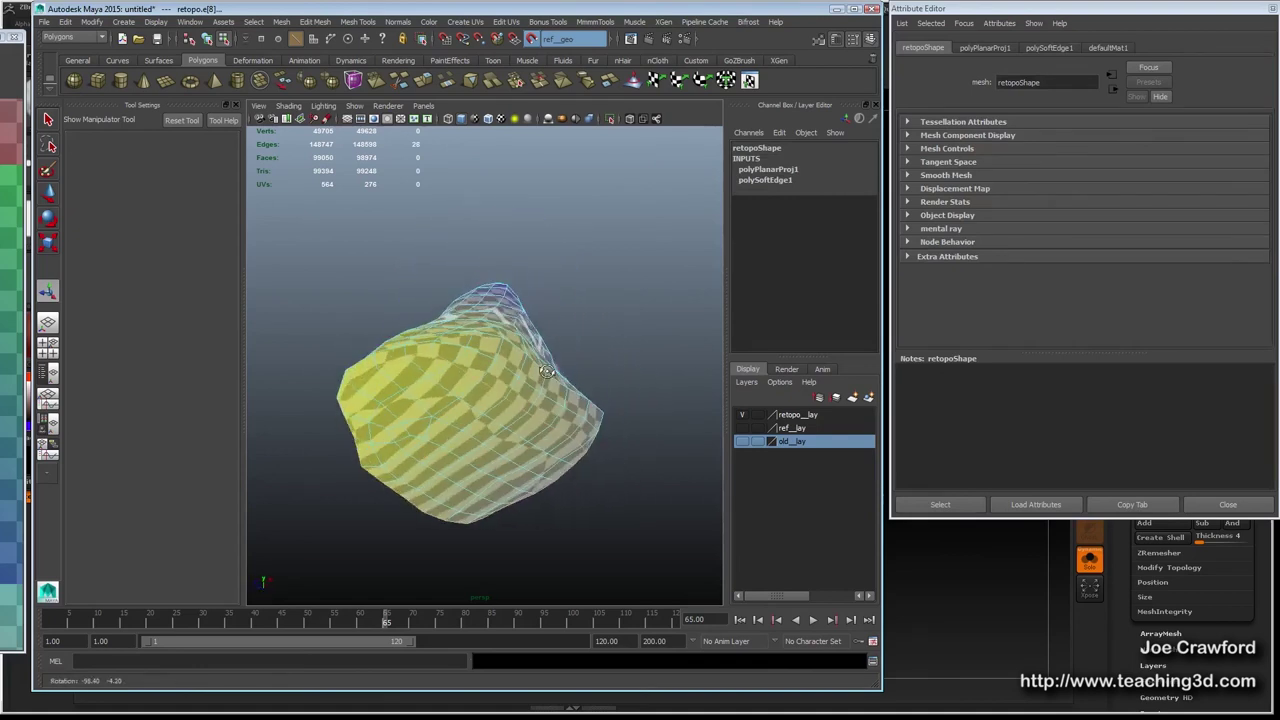
alt+drag(443, 377, 421, 429)
alt+right_drag(421, 428, 425, 433)
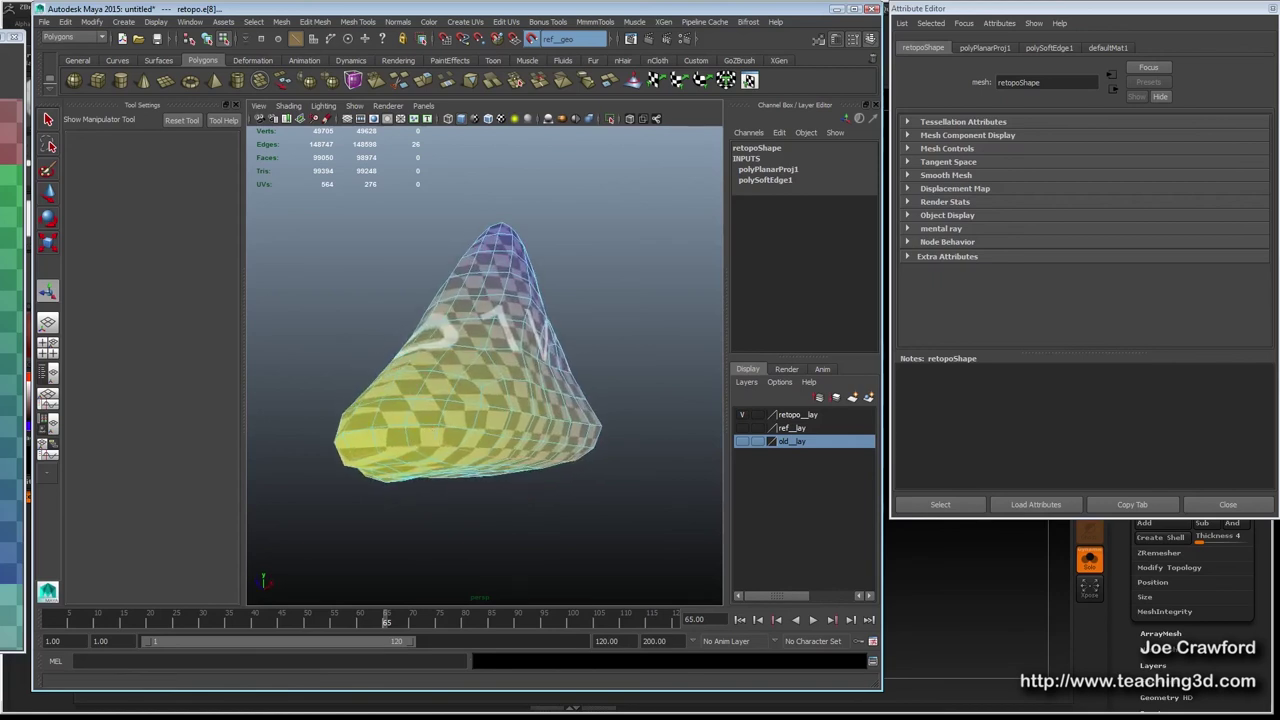
Turn off the checkered tiles in the UV Texture Editor and move the editor out of the way.
drag(0, 37, 290, 46)
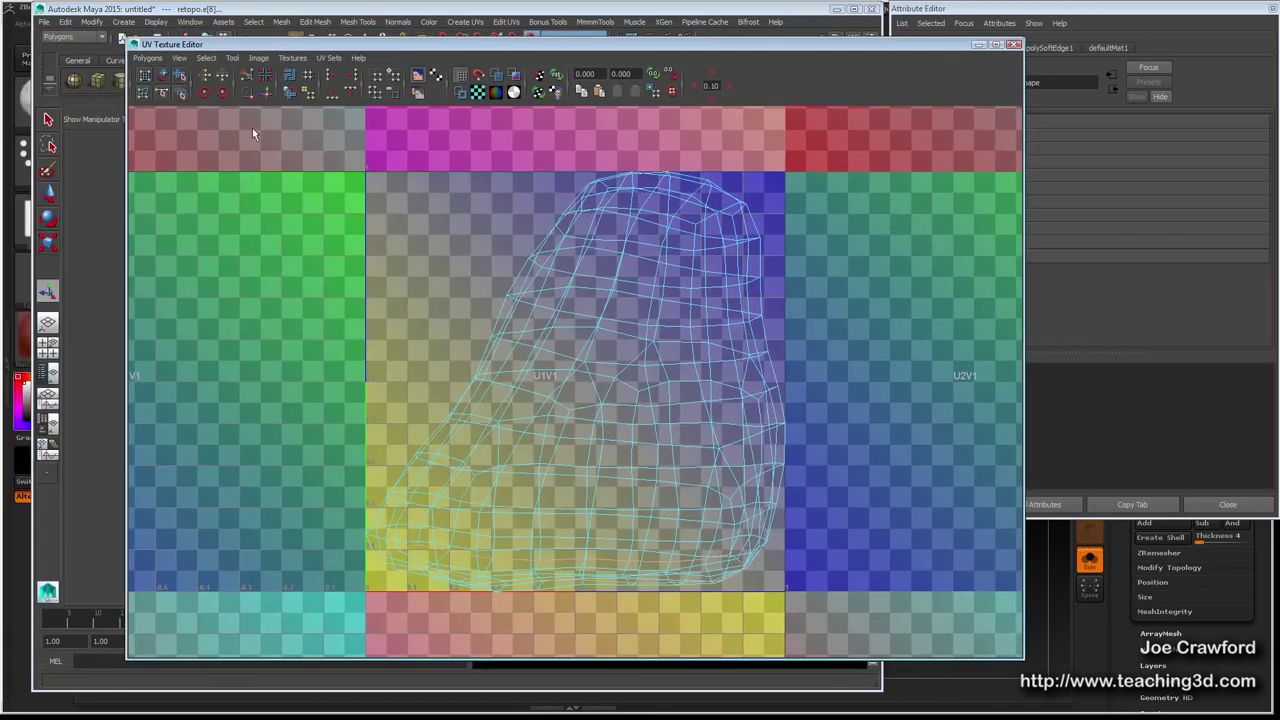
click(479, 92)
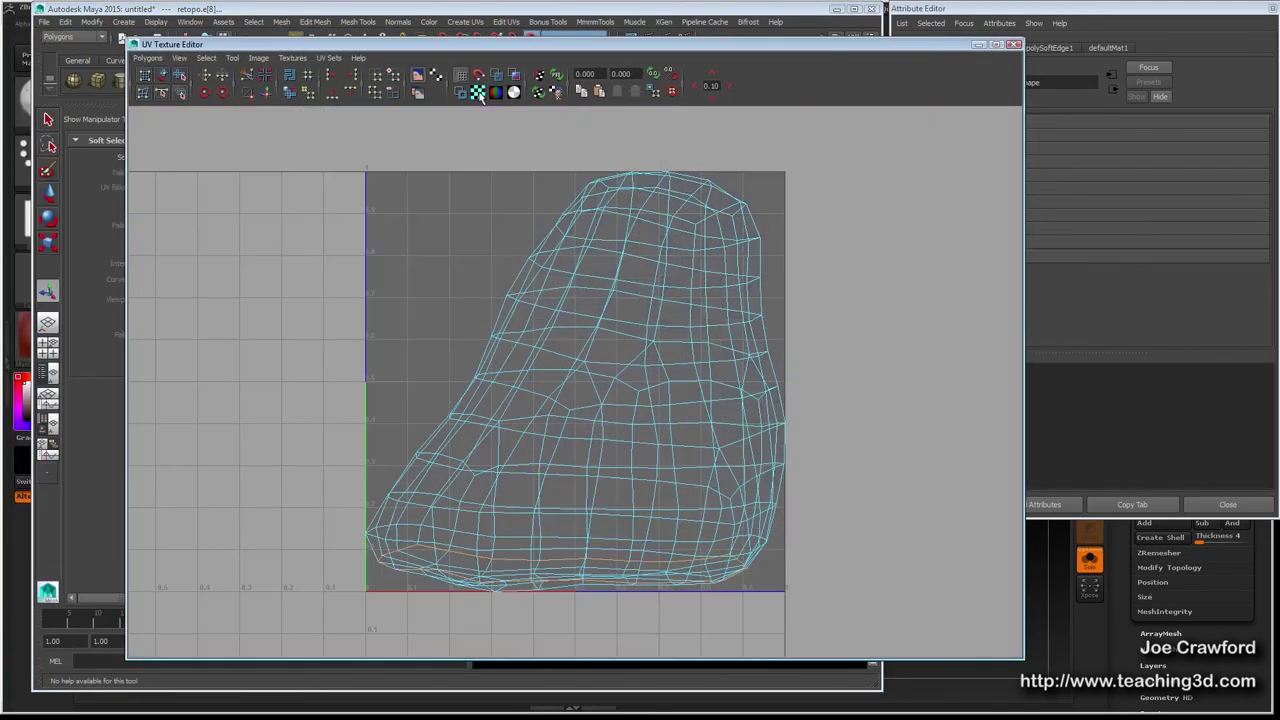
drag(903, 48, 892, 50)
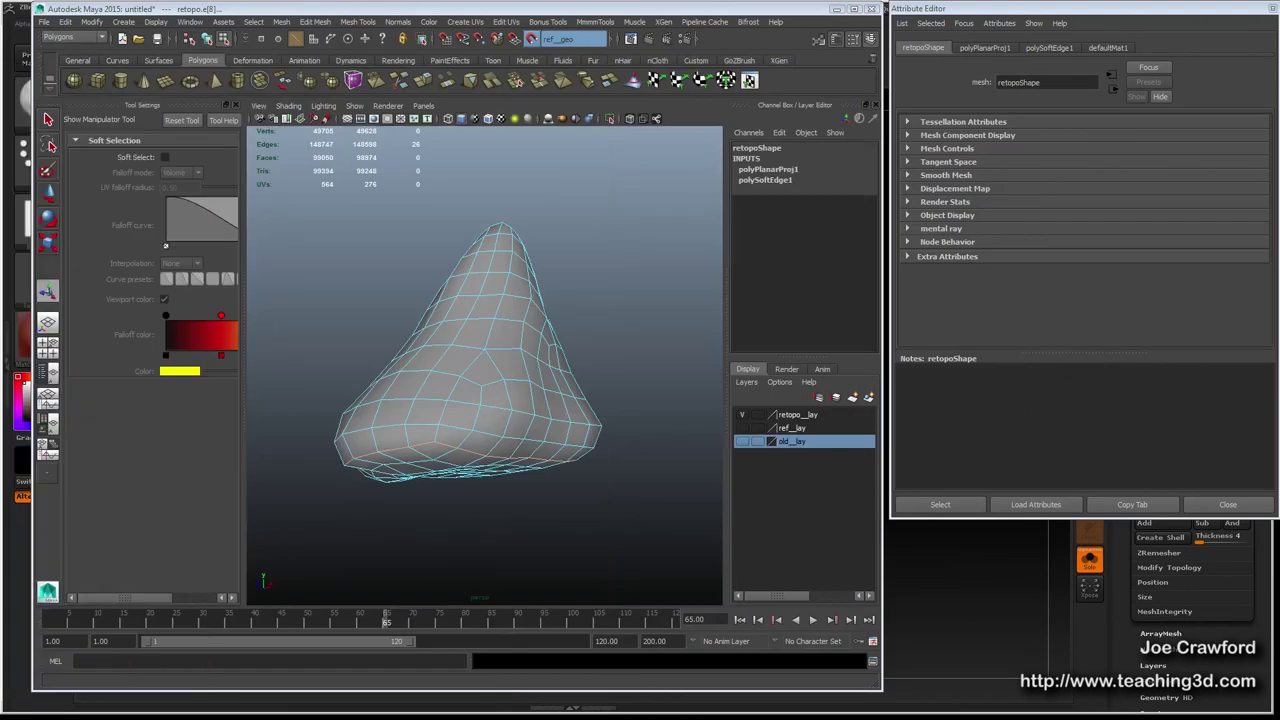
Cut the UV edges along the selected loop around the rock's base to separate the underside.
alt+drag(420, 355, 400, 406)
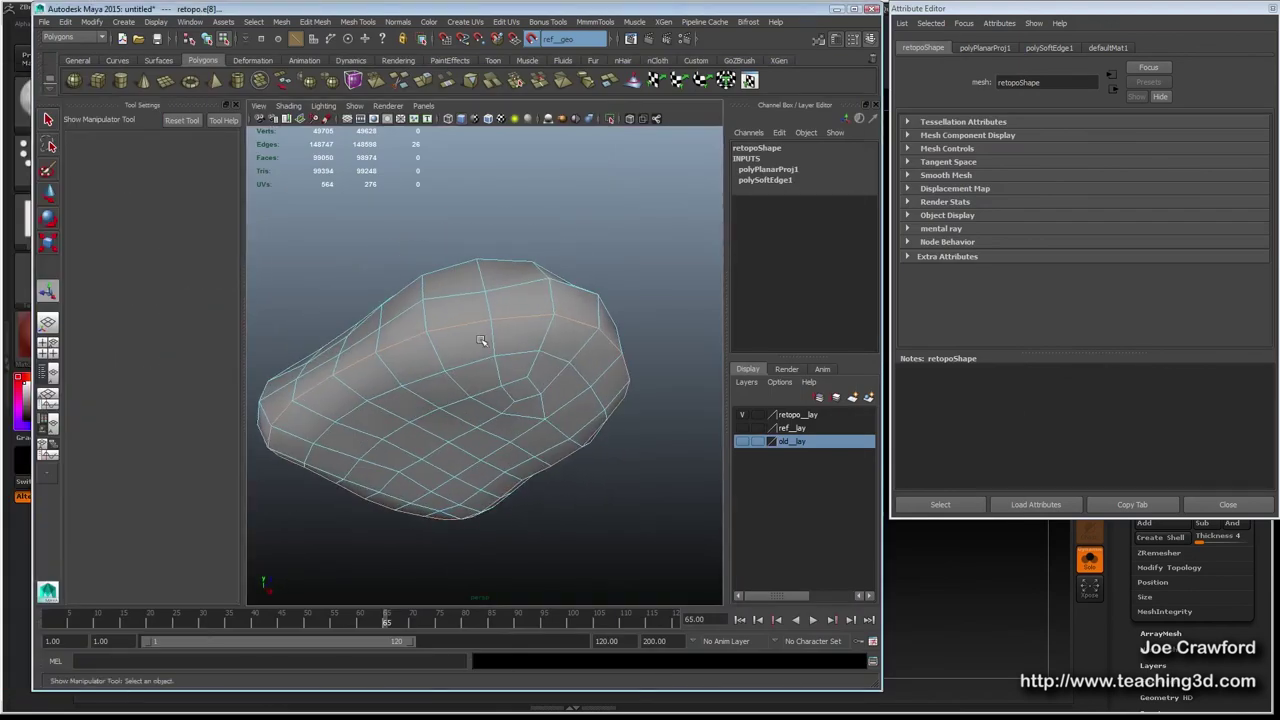
alt+drag(484, 392, 610, 388)
alt+drag(511, 367, 524, 482)
alt+drag(507, 319, 594, 373)
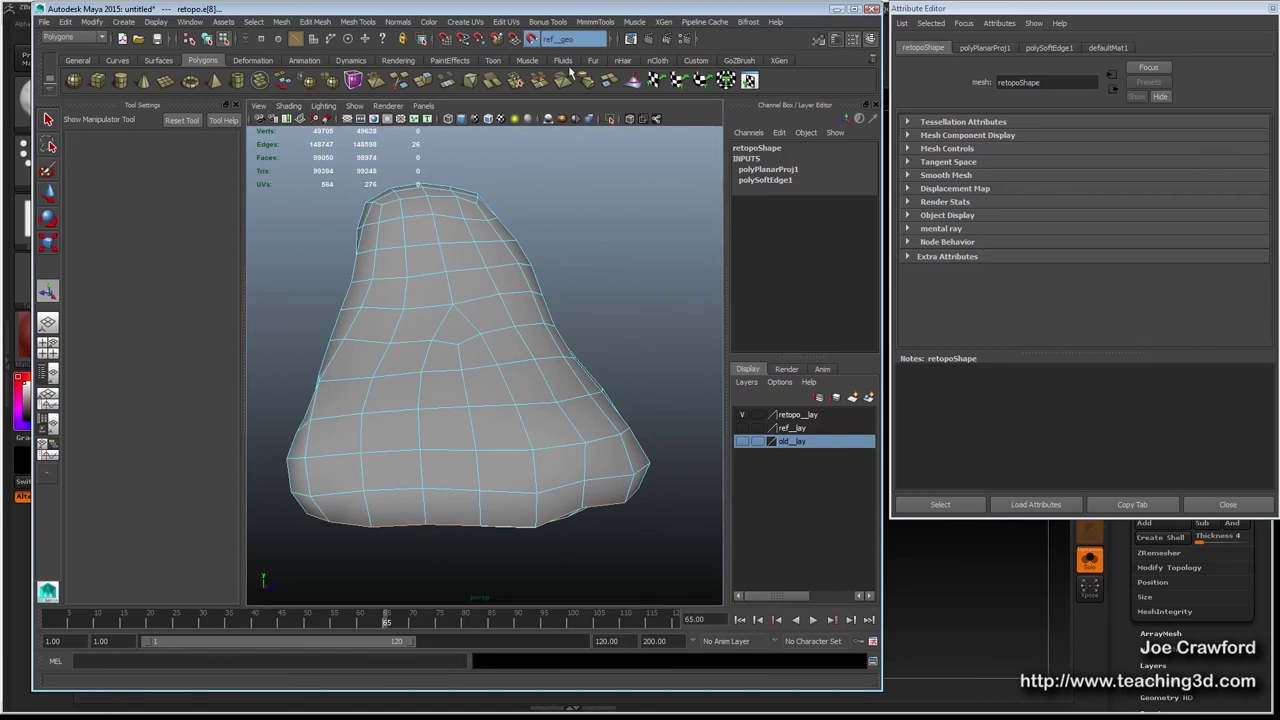
click(509, 24)
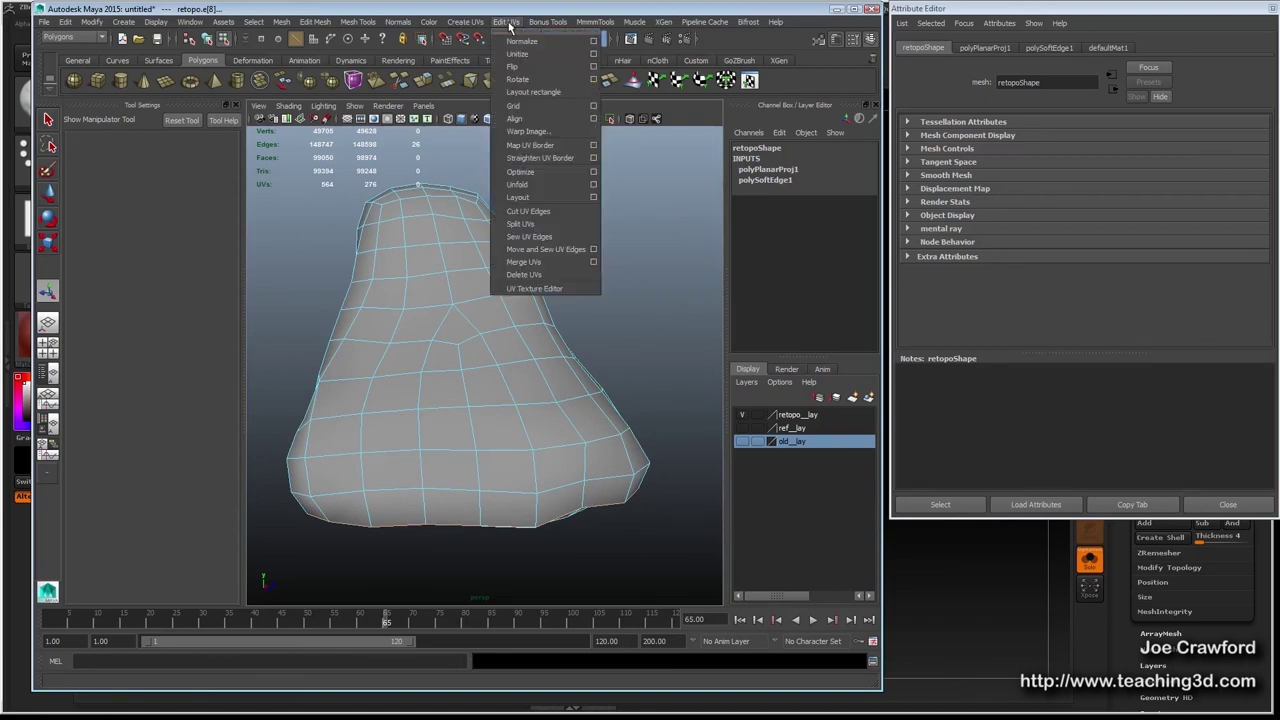
click(527, 213)
Select a vertical line of edges from the base seam up one side to the top, excluding the underside, and cut its UVs.
alt+drag(523, 428, 417, 378)
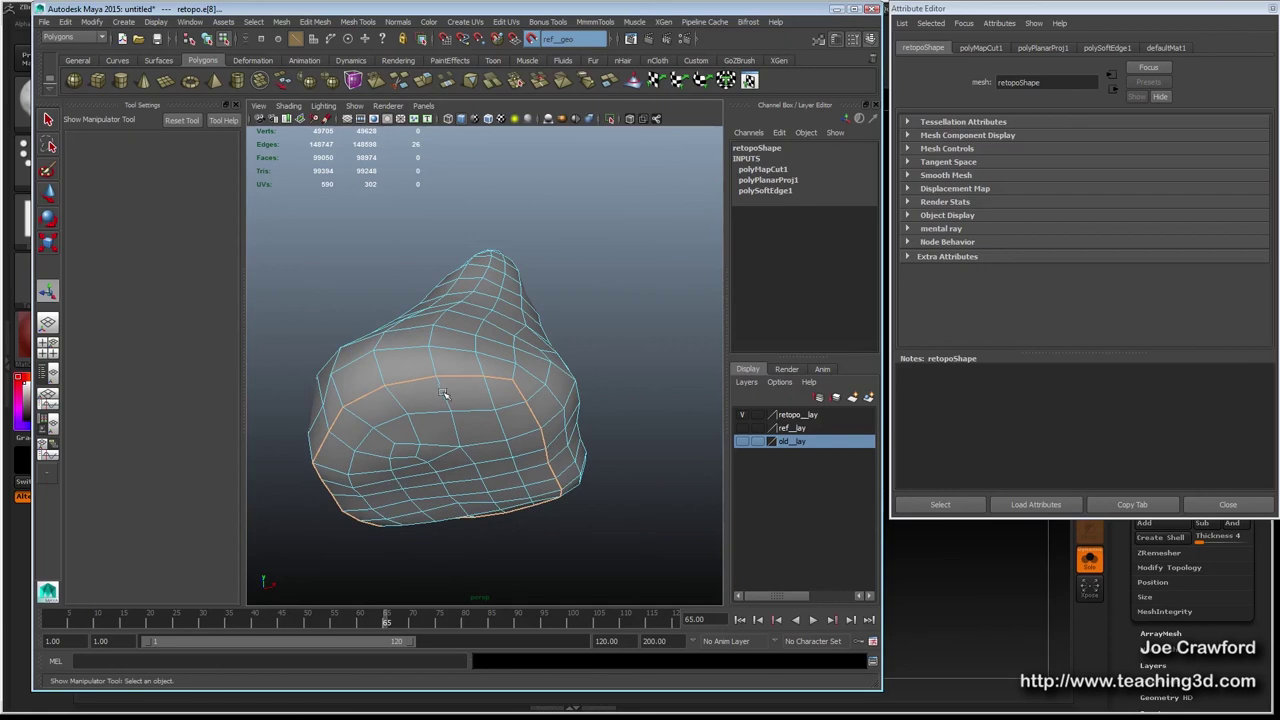
alt+drag(440, 387, 467, 436)
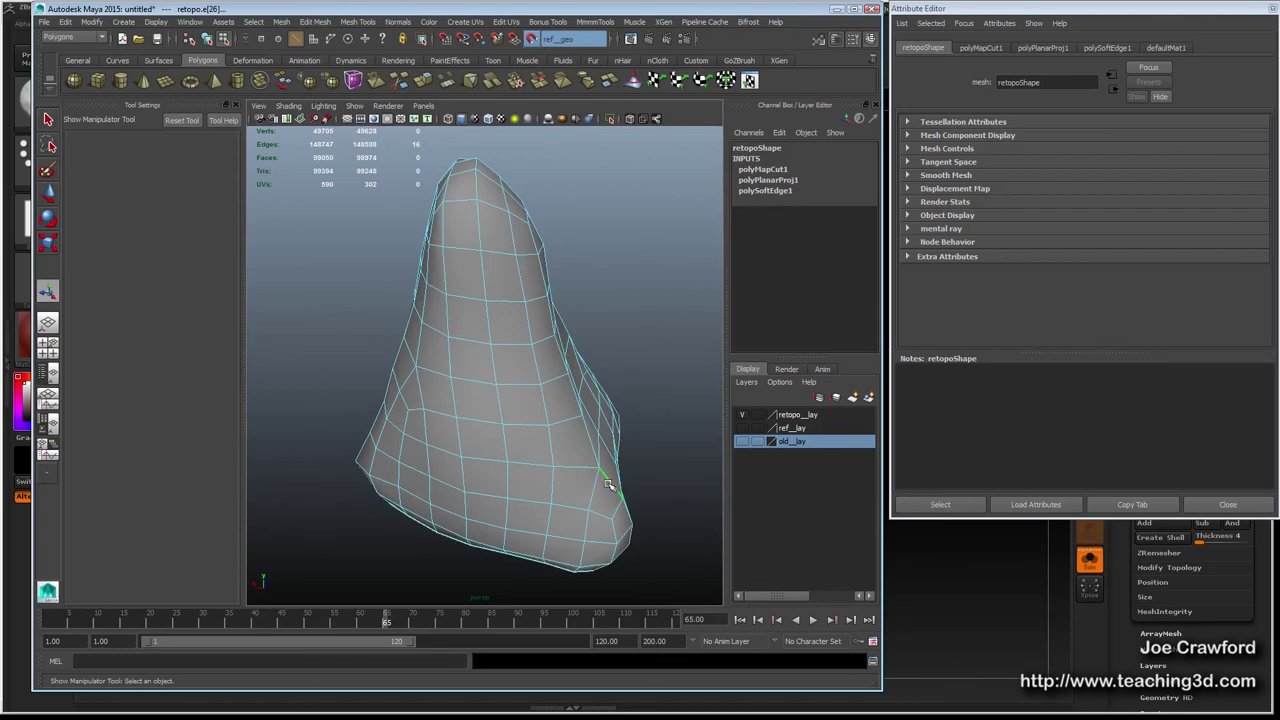
alt+drag(593, 381, 530, 283)
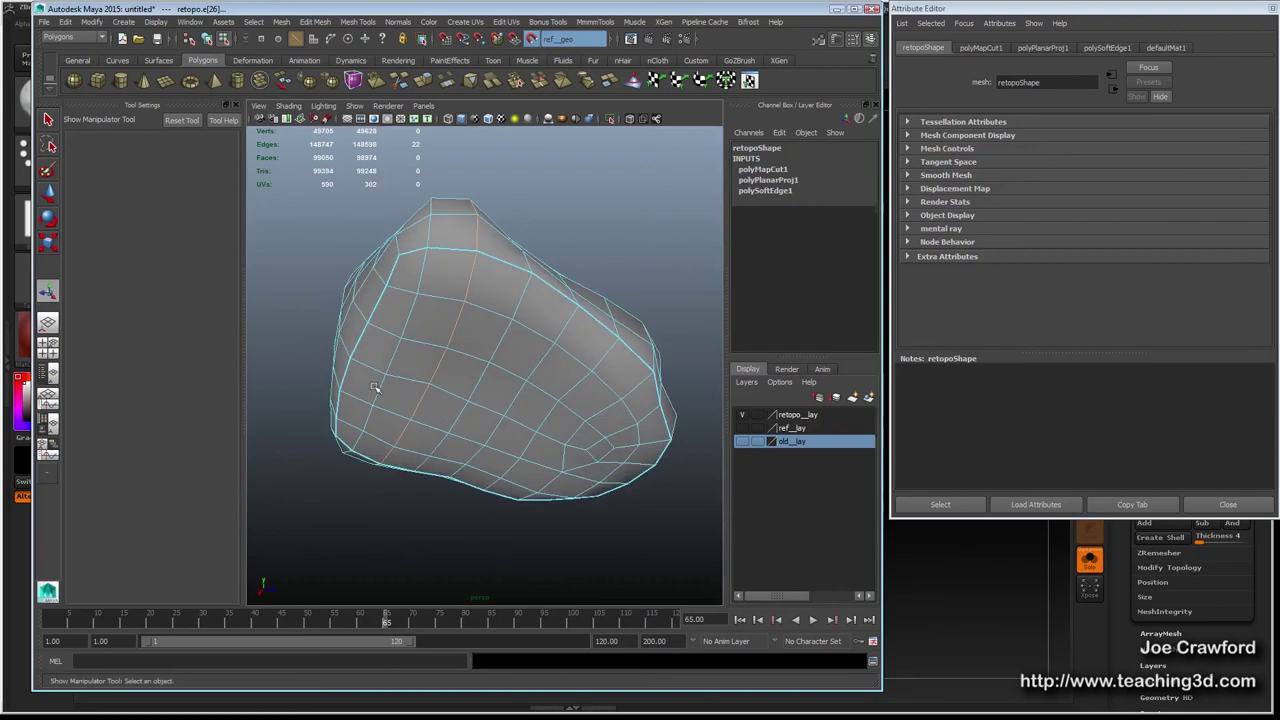
click(380, 190)
click(479, 236)
alt+drag(479, 236, 474, 243)
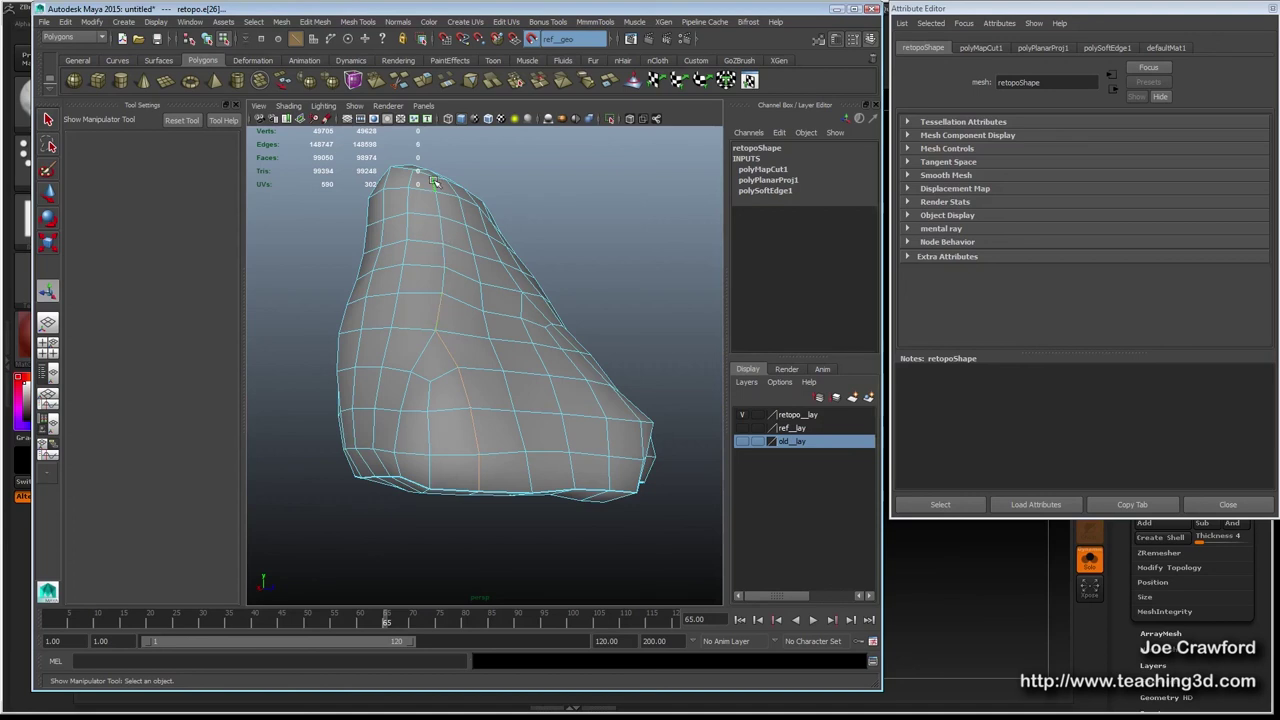
alt+drag(460, 306, 516, 380)
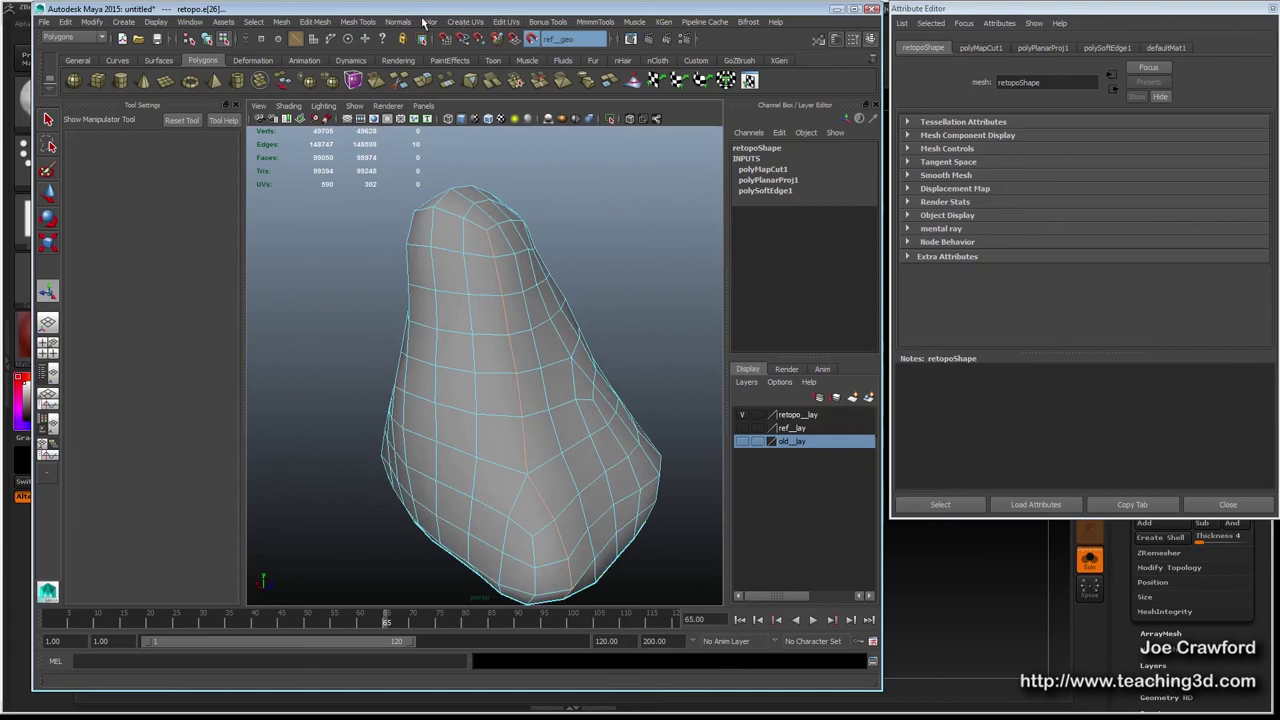
click(498, 22)
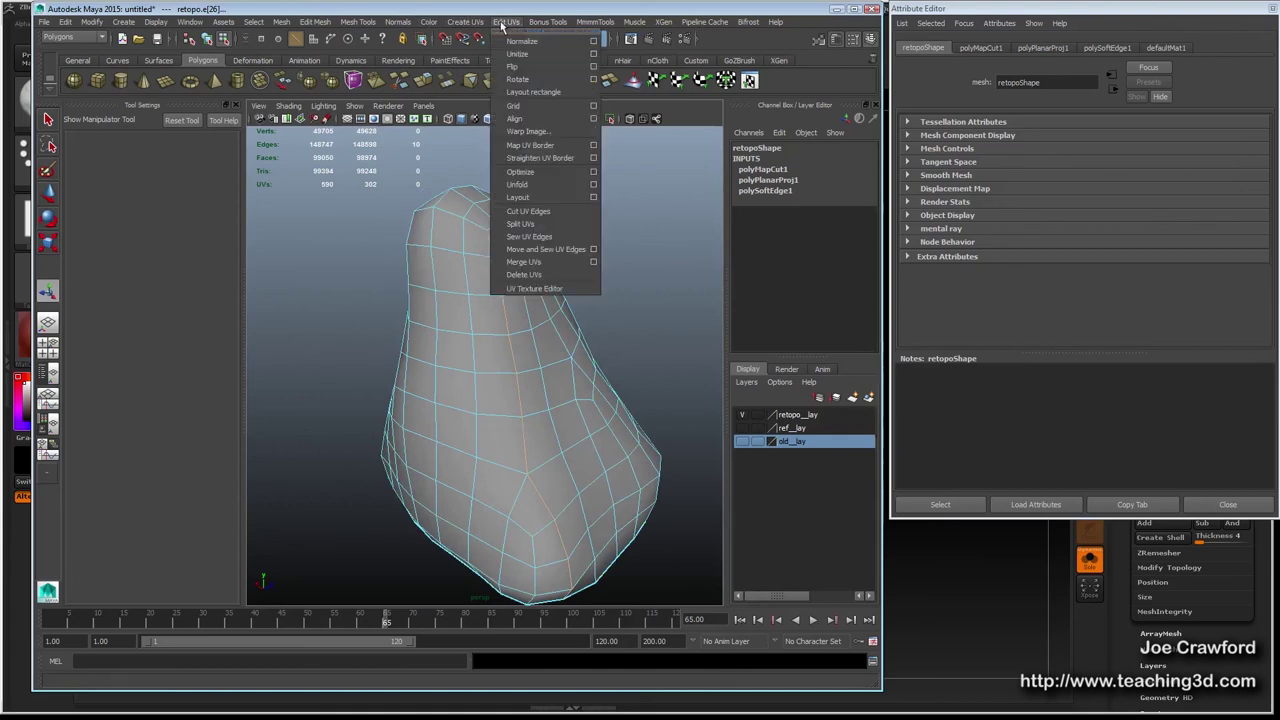
click(530, 214)
Select the edges around the rock's top cap and cut their UVs.
alt+drag(530, 214, 468, 240)
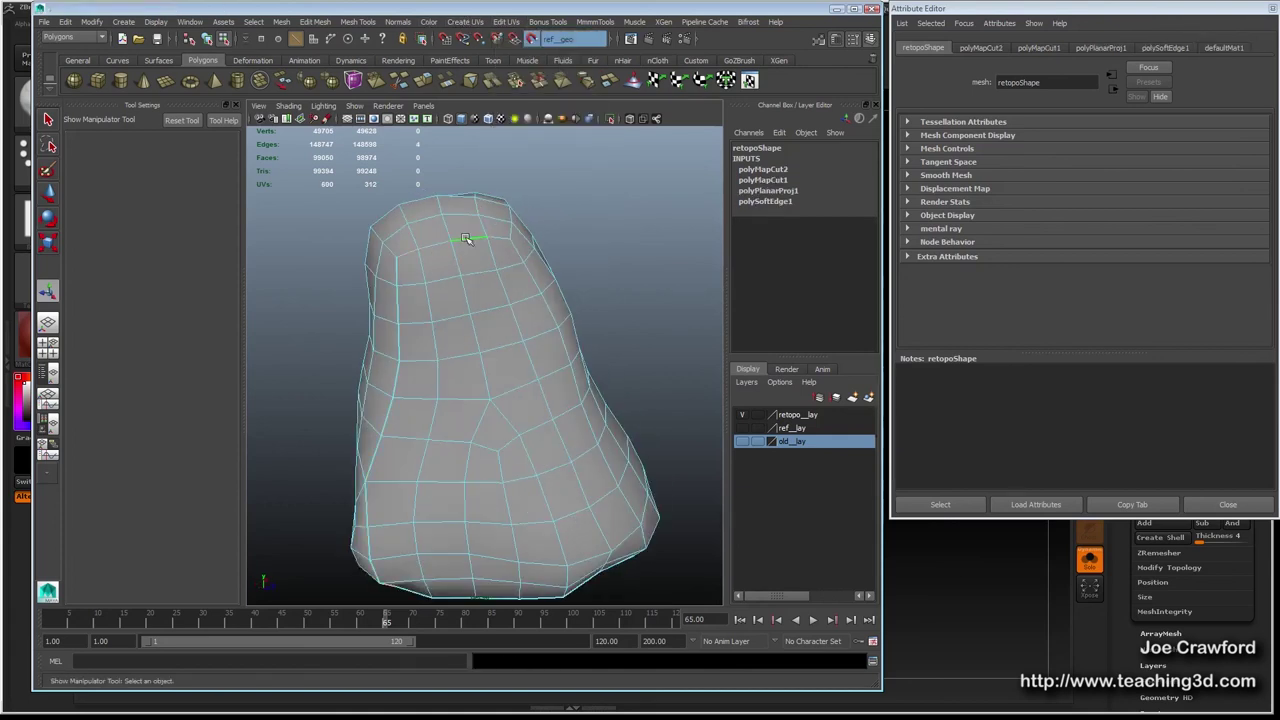
alt+drag(481, 314, 434, 251)
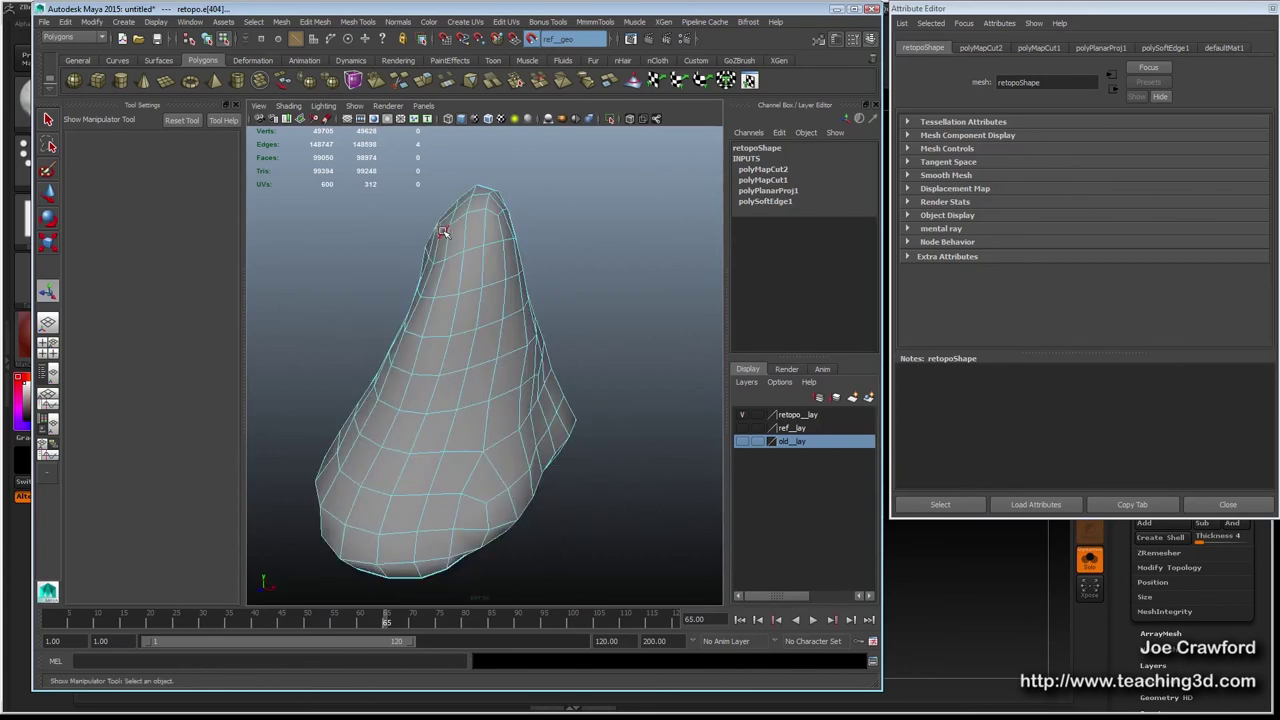
alt+drag(444, 232, 343, 249)
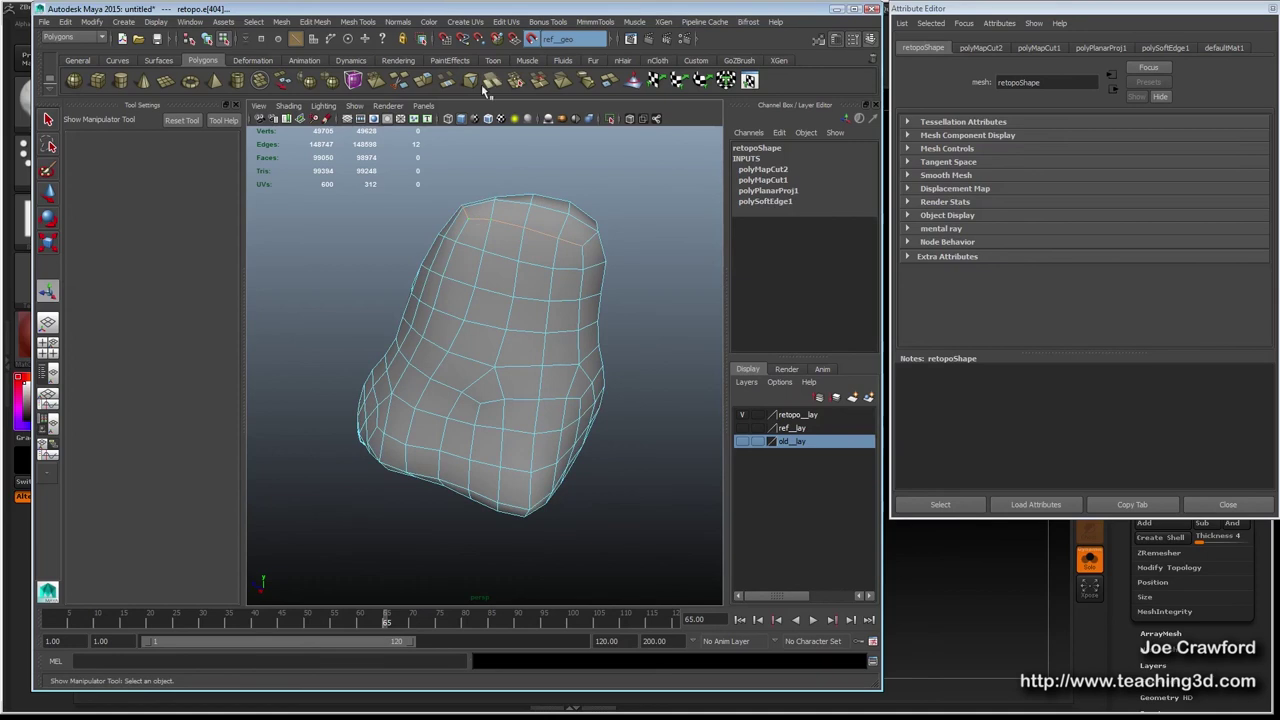
click(506, 21)
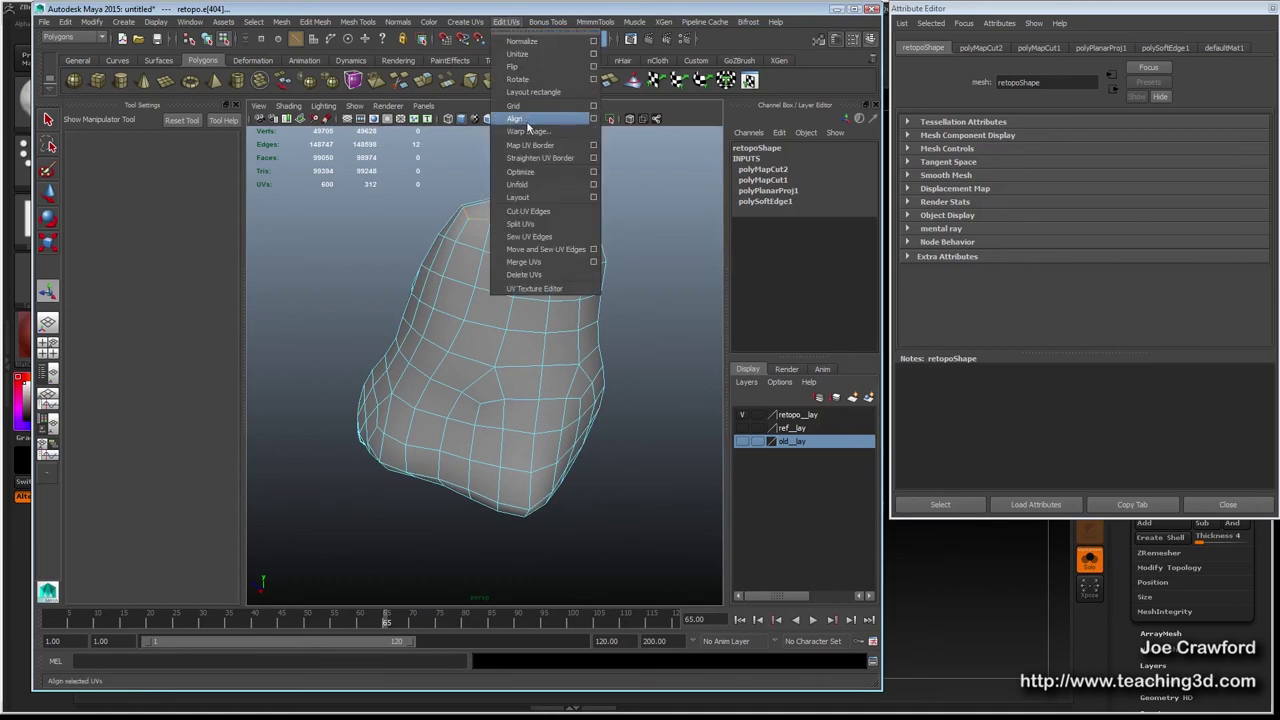
click(536, 224)
Return to object mode and view the Unfold UVs options for the Unfold3D method without applying them.
mouse_move(375, 240)
alt+mouse_down()
mouse_move(278, 212)
mouse_move(458, 266)
mouse_move(344, 260)
mouse_move(460, 215)
mouse_move(528, 267)
mouse_move(491, 190)
mouse_move(498, 225)
mouse_move(497, 187)
mouse_move(373, 238)
alt+mouse_up()
alt+drag(590, 327, 582, 394)
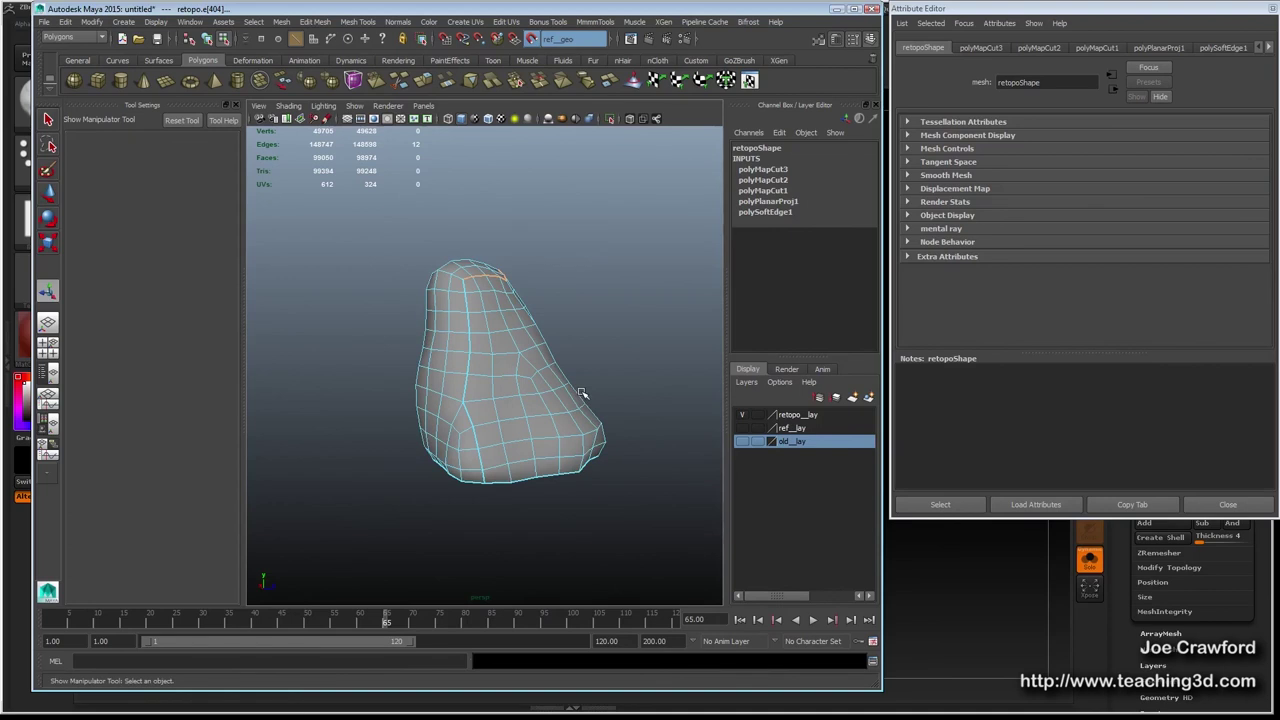
key(F8)
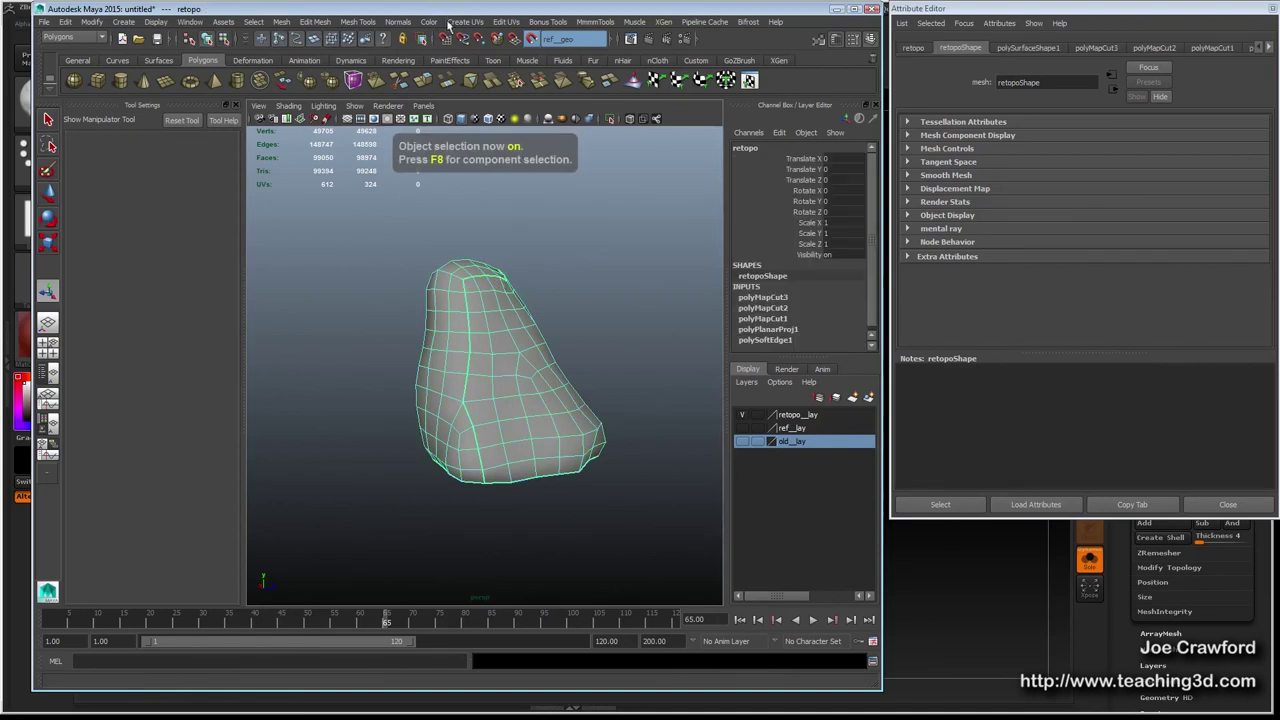
click(500, 22)
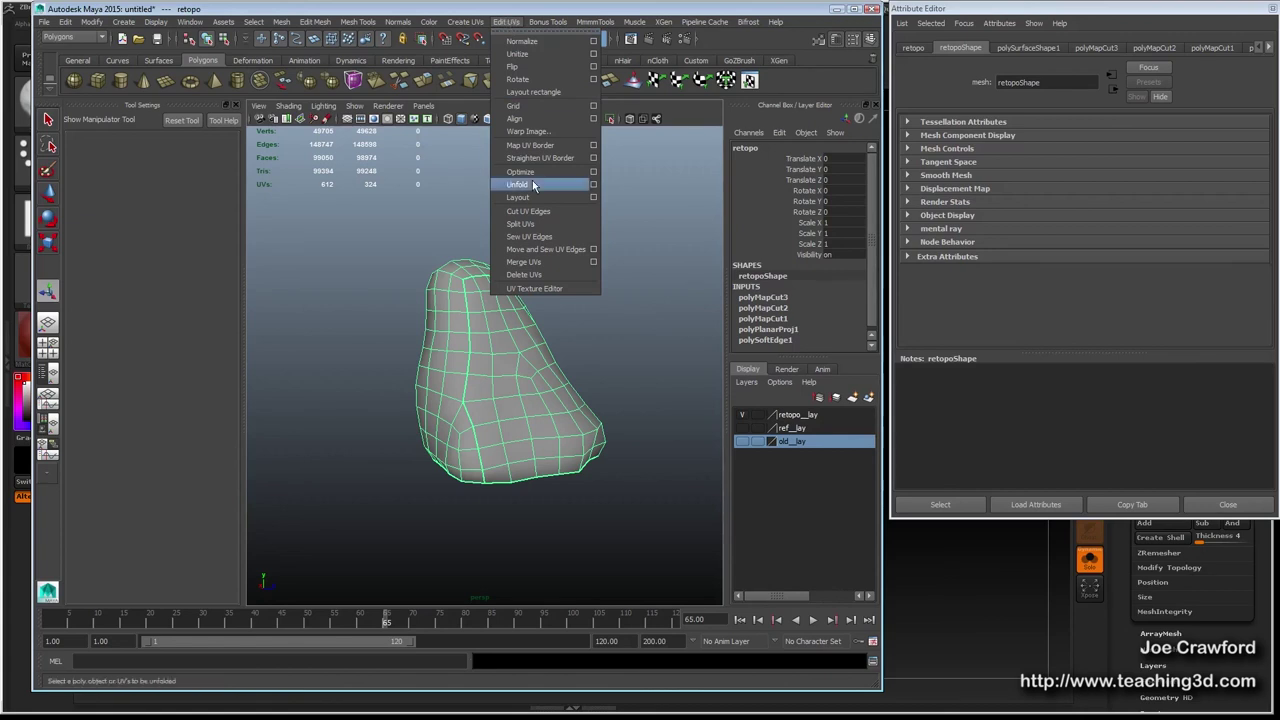
click(594, 190)
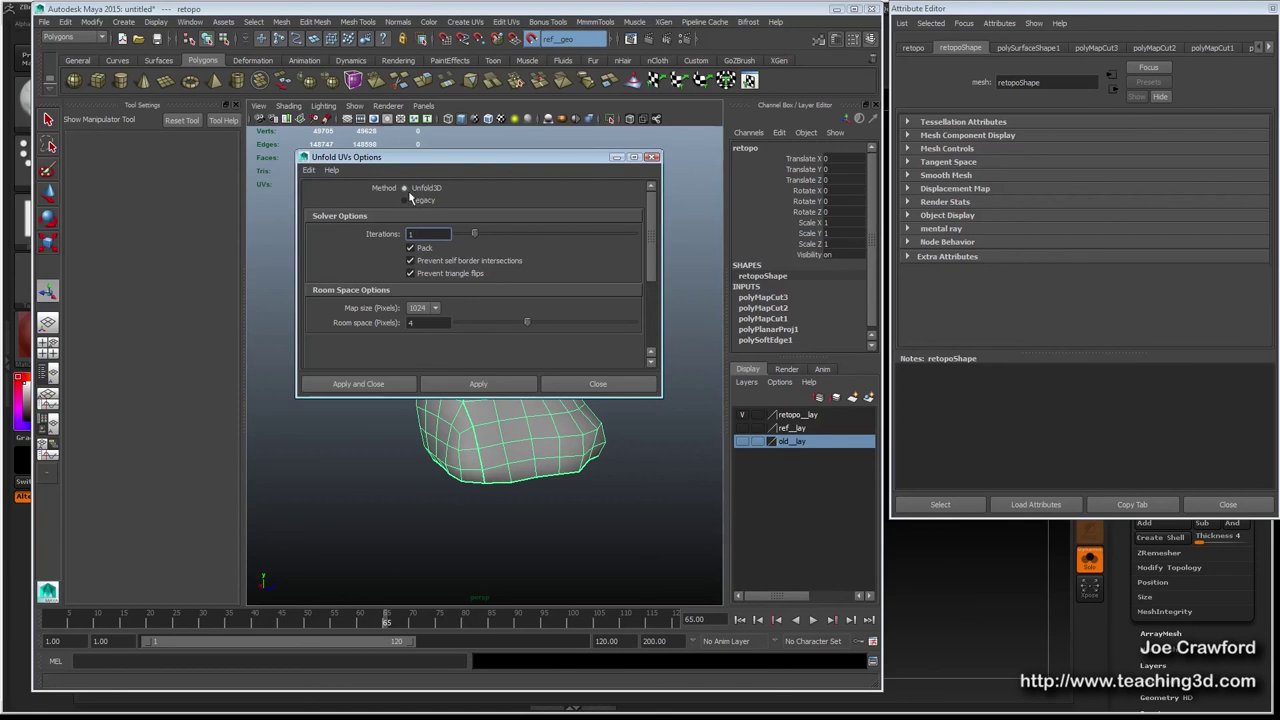
click(596, 383)
Check the Unfold3D.mll plug-in's load status in the Plug-in Manager and close the manager.
click(199, 24)
mouse_move(208, 95)
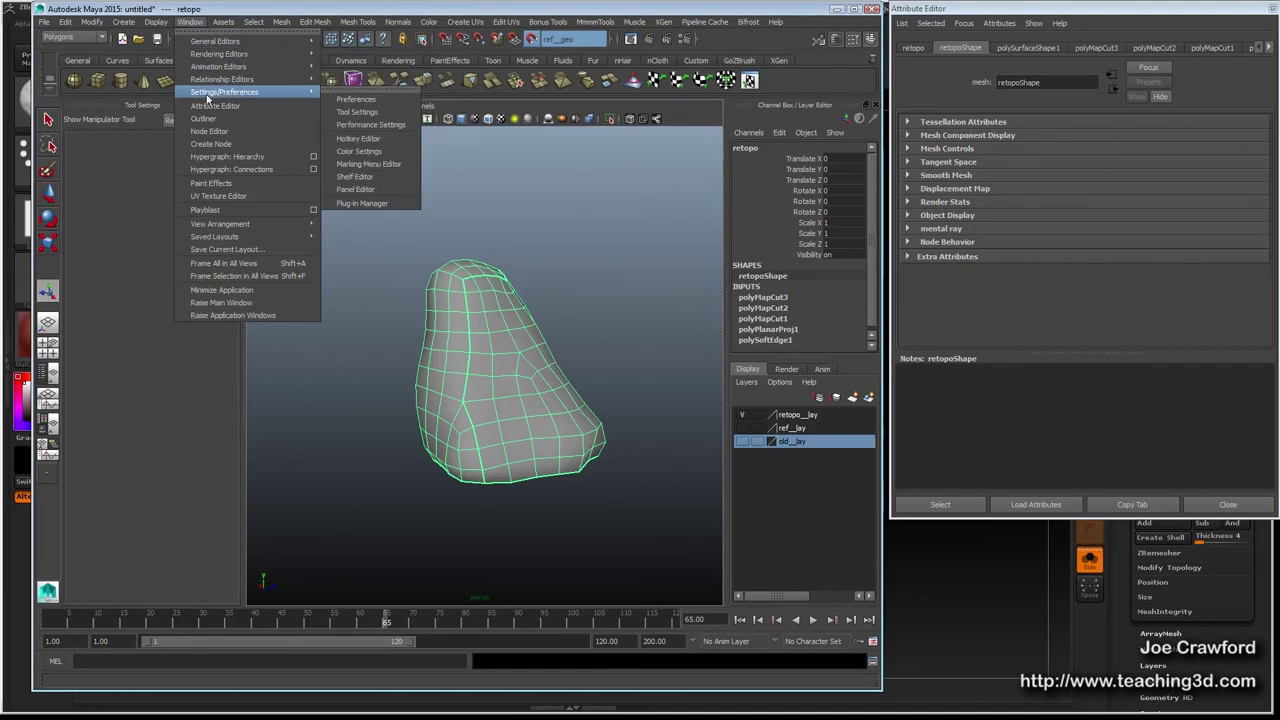
click(362, 203)
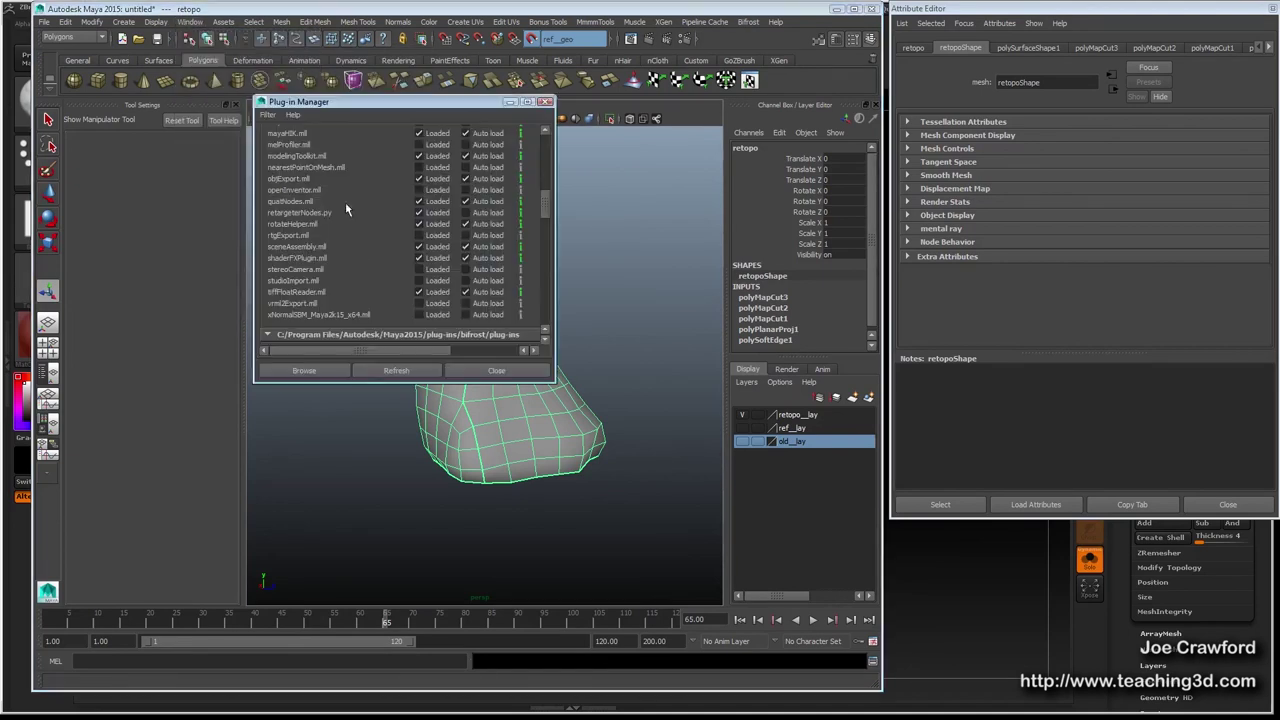
scroll(362, 276, up, 8)
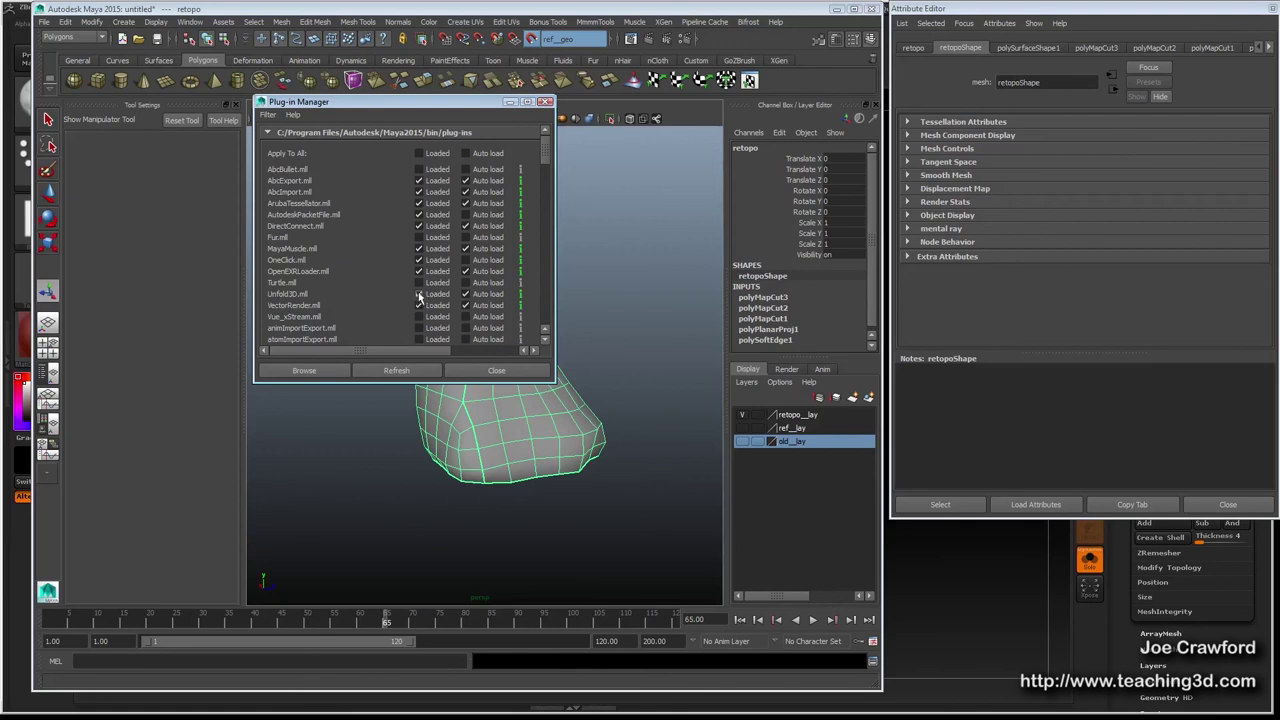
click(496, 370)
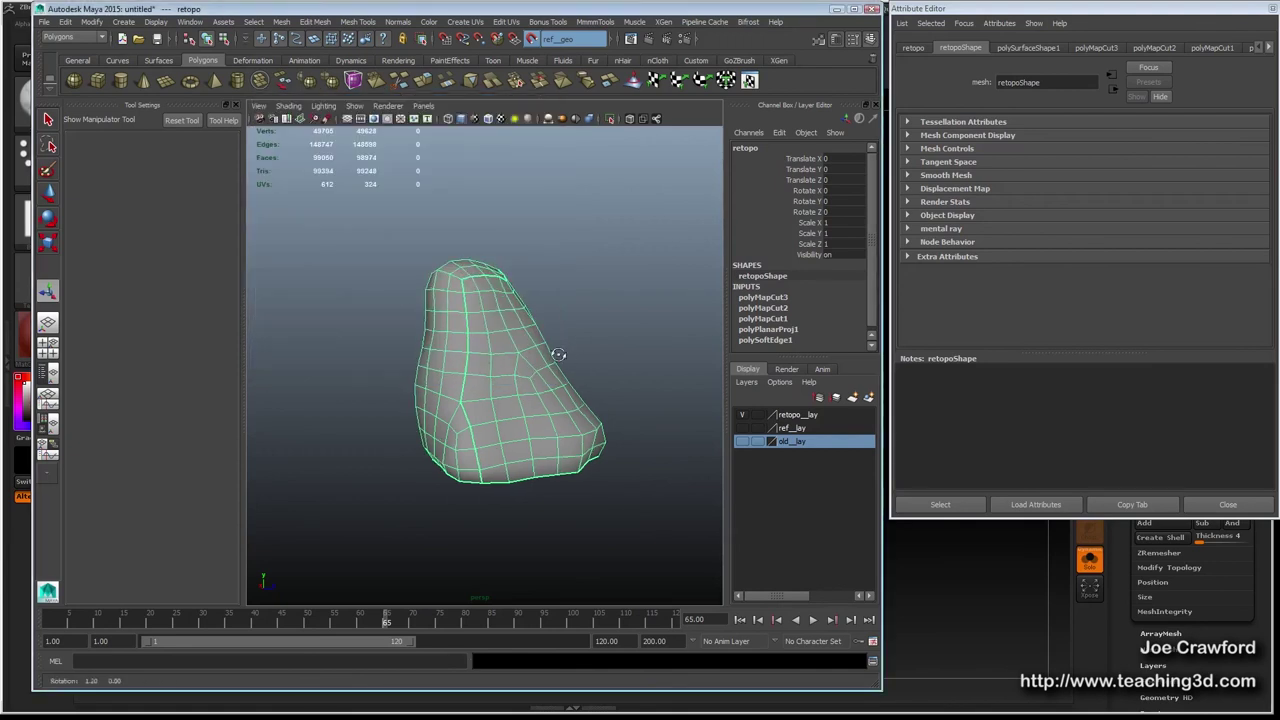
Try converting the retopo mesh selection to its faces, and return to object mode with the mesh selected.
alt+drag(568, 356, 380, 368)
alt+right_drag(380, 368, 535, 389)
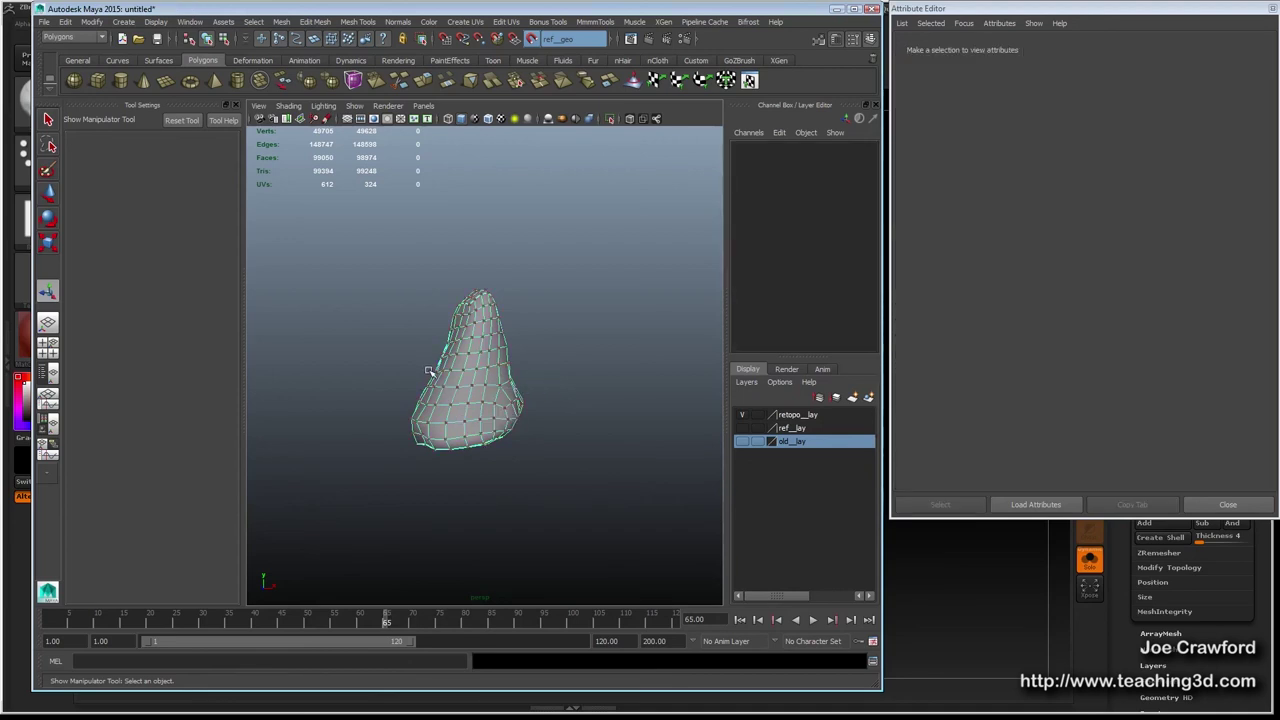
key(F8)
click(416, 363)
click(405, 362)
click(445, 378)
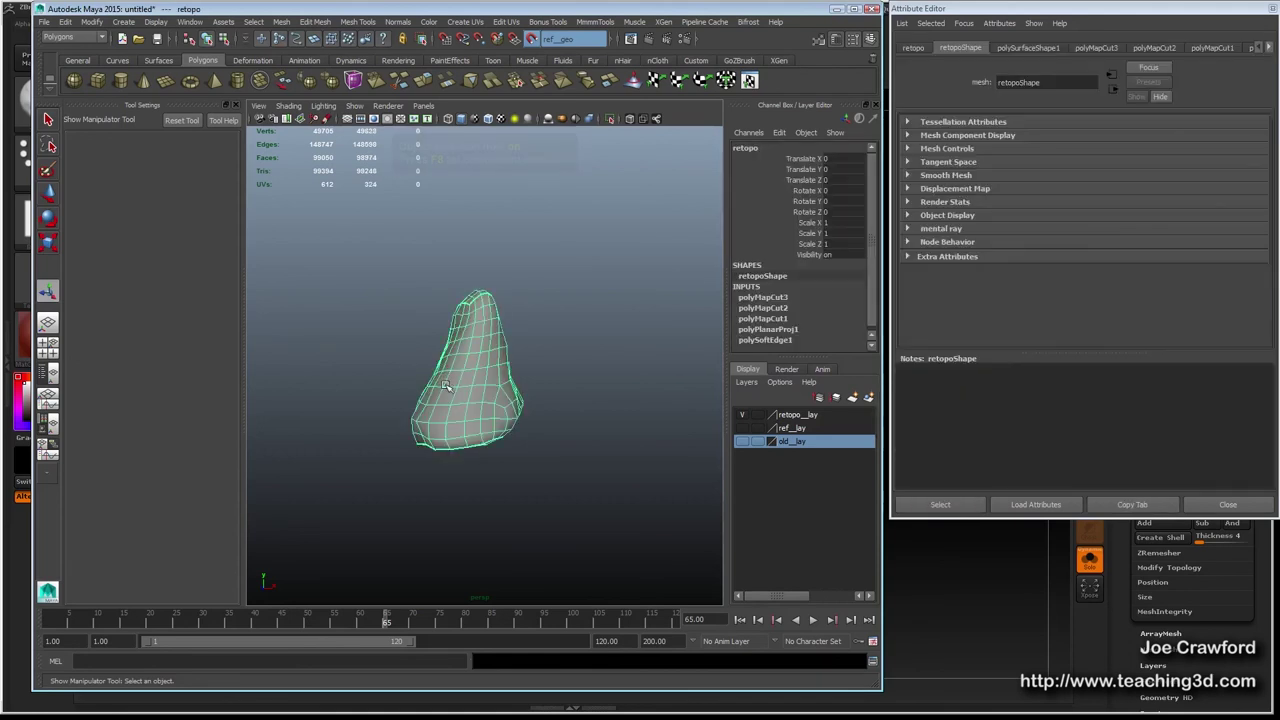
key(ctrl+F11)
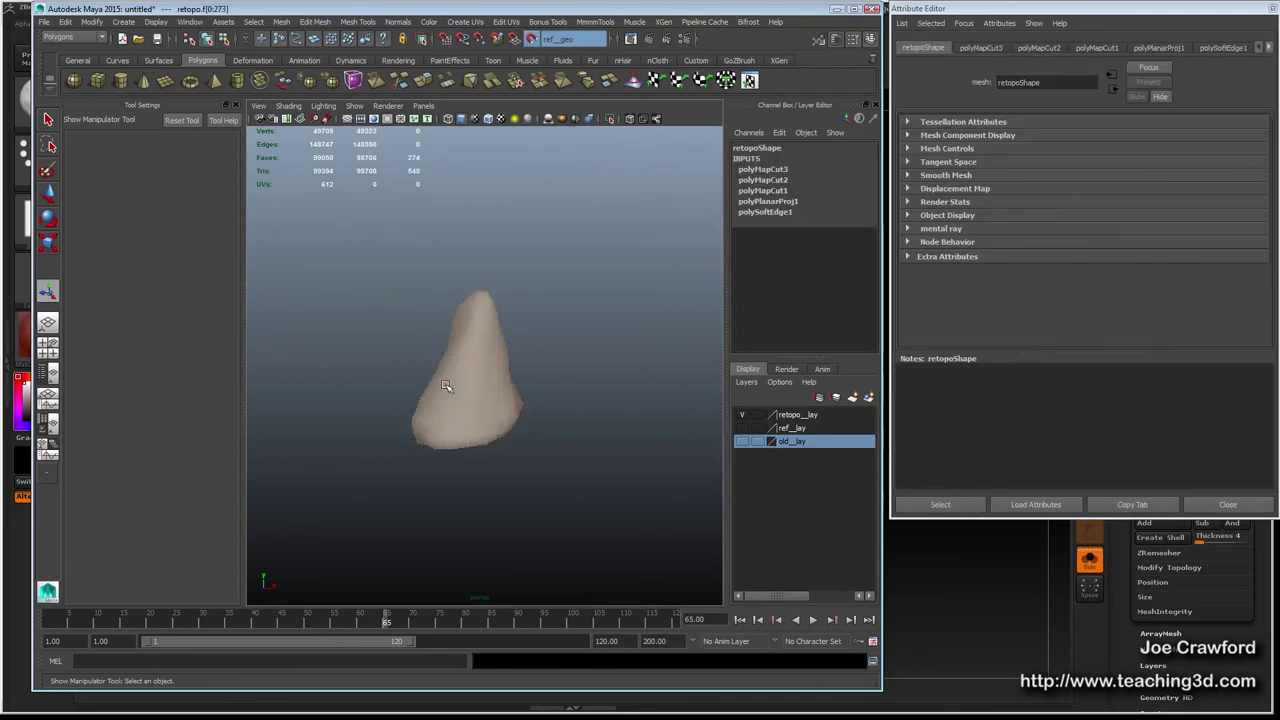
key(F8)
key(F8)
click(446, 386)
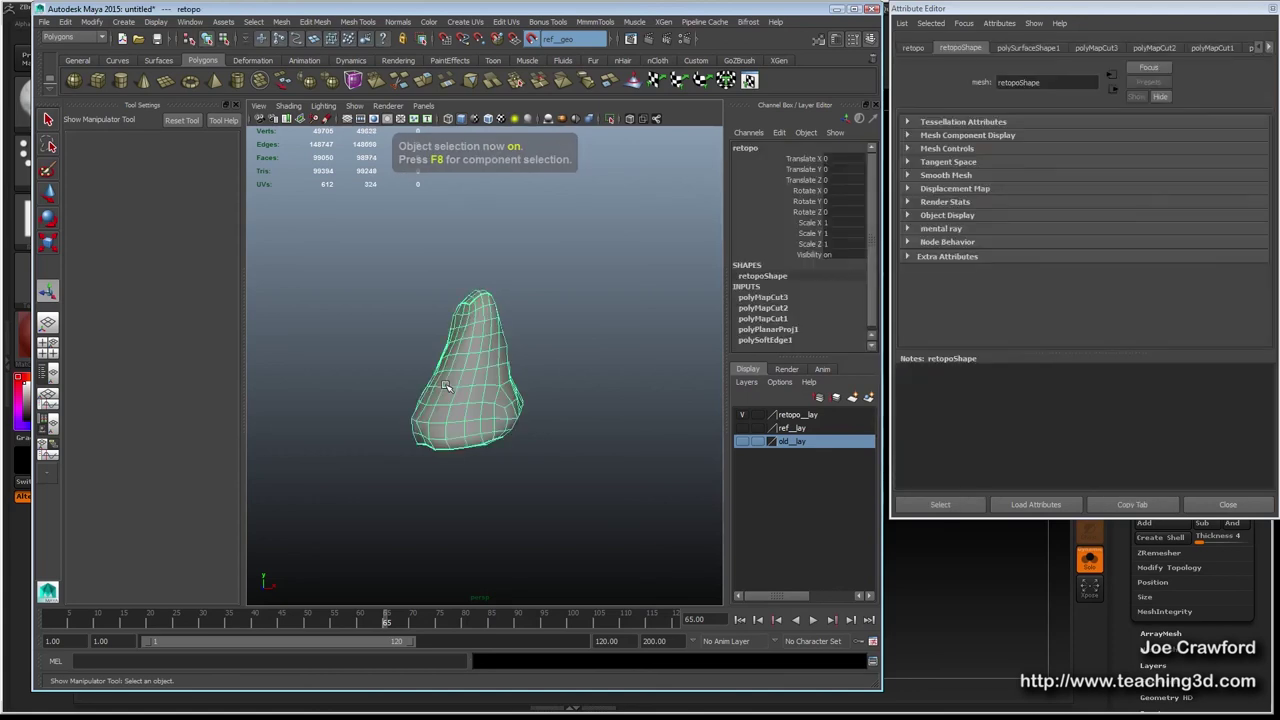
Convert the retopo mesh selection to UVs and unfold them with Unfold3D.
key(ctrl+F12)
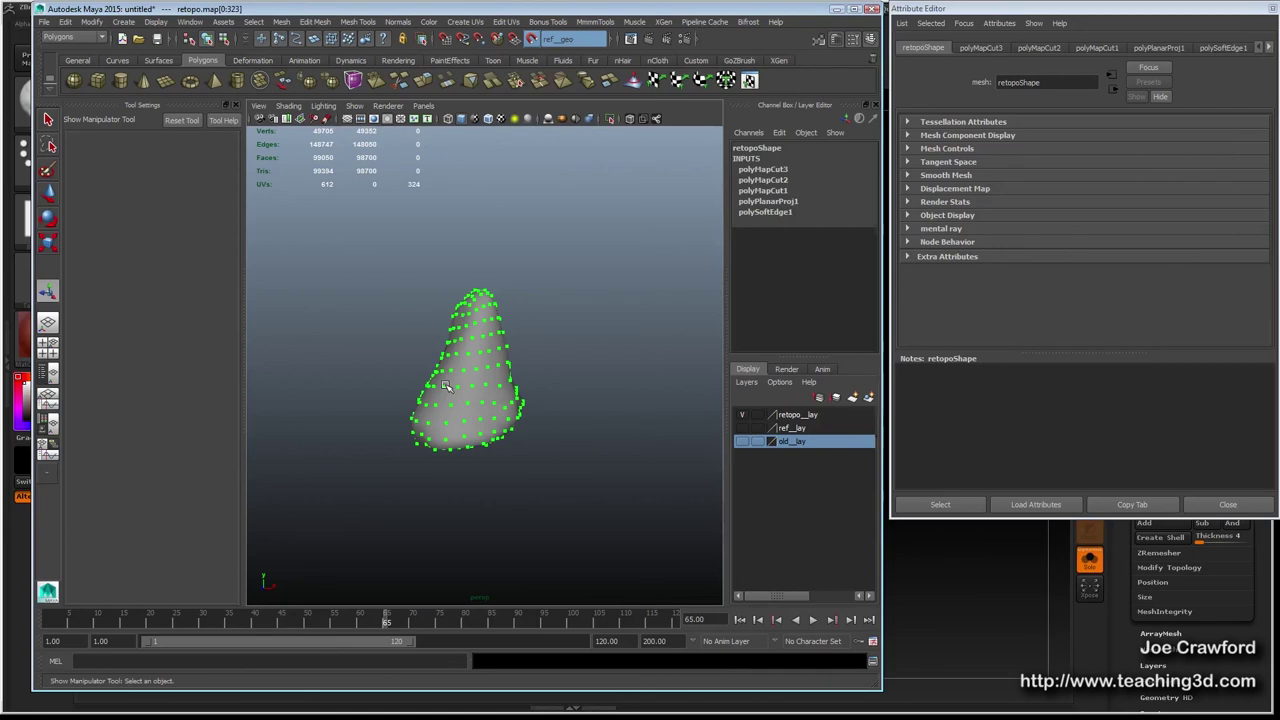
alt+drag(444, 385, 483, 362)
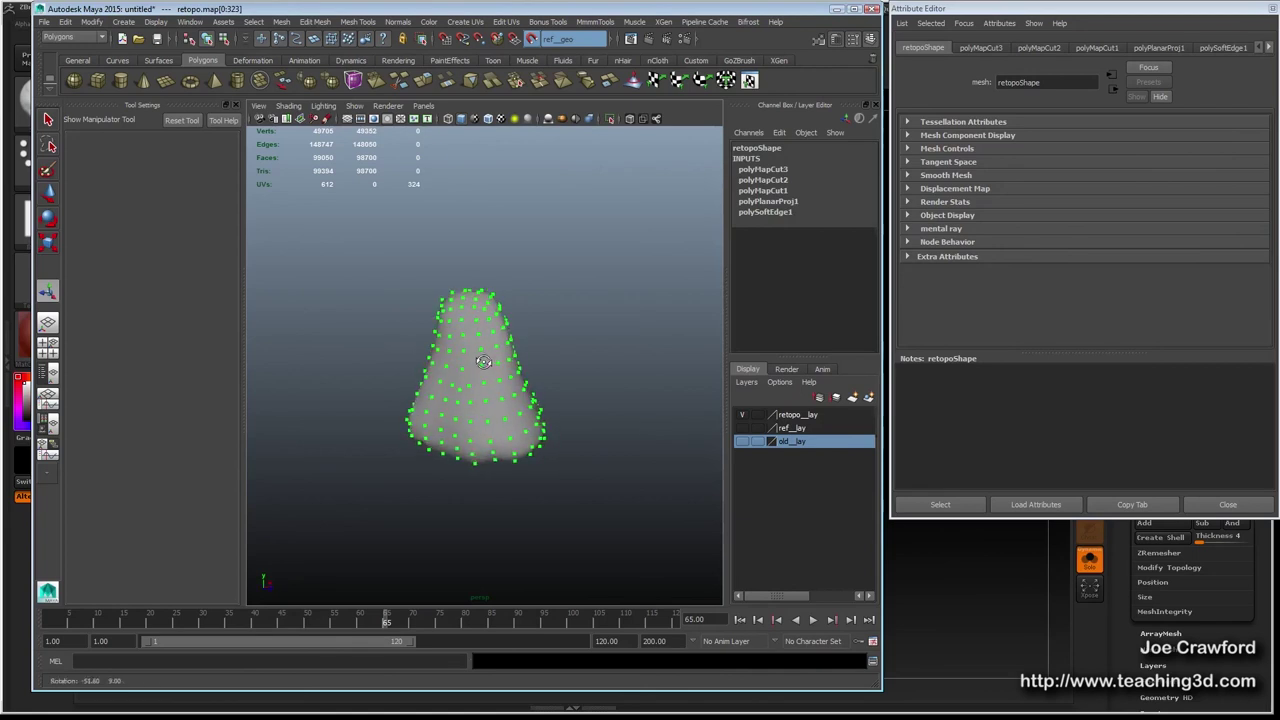
click(507, 22)
click(518, 183)
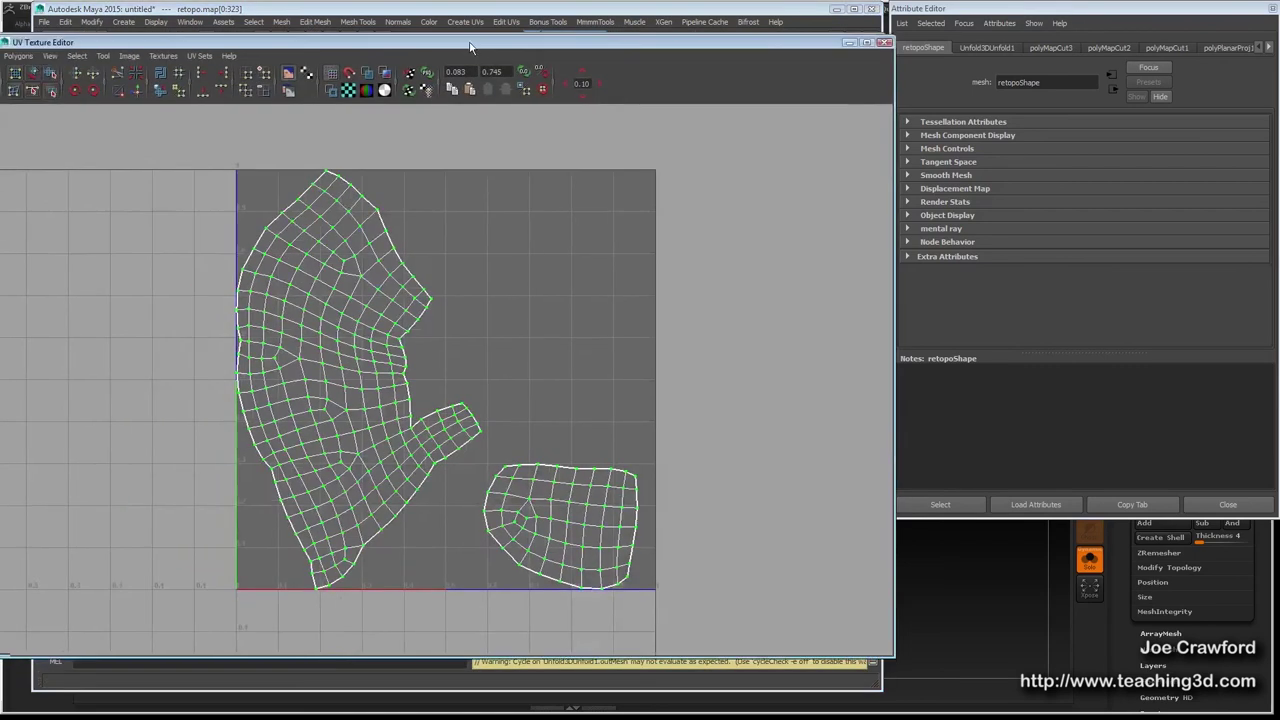
drag(472, 48, 578, 54)
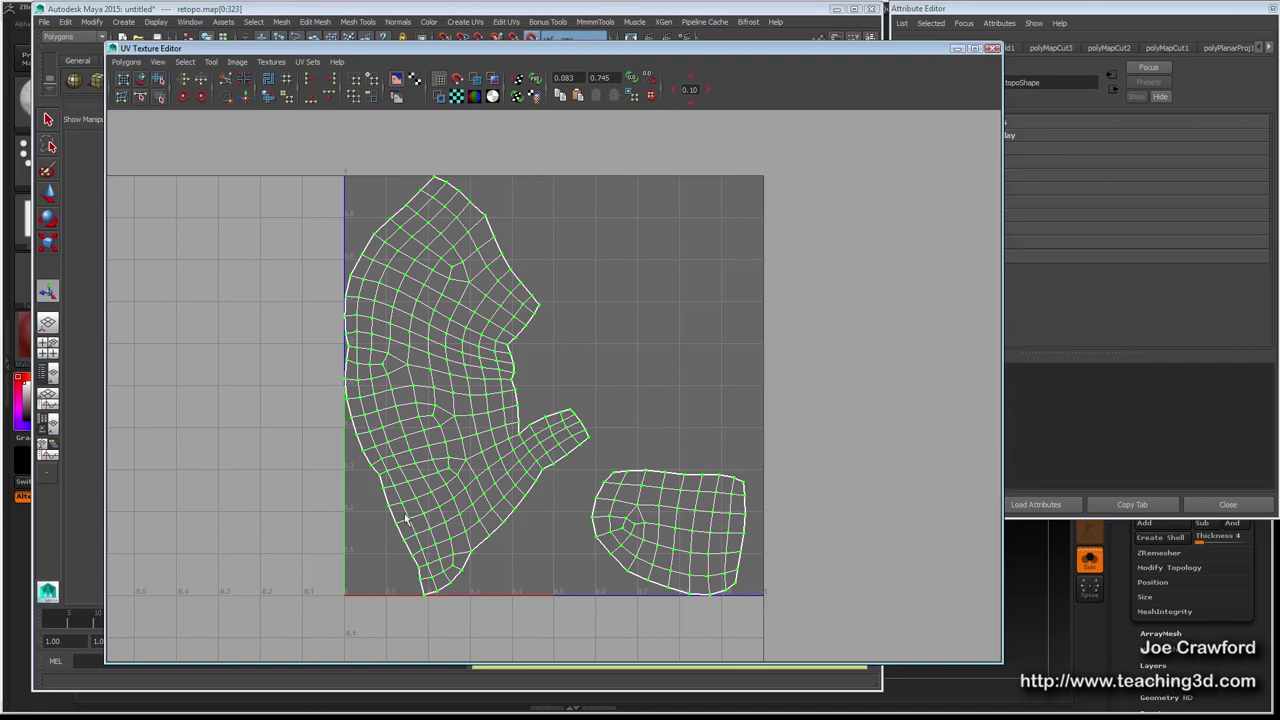
Select the large body UV shell, rotate it clockwise, and move it into the lower-left corner of the 0–1 UV square.
alt+right_drag(321, 512, 421, 547)
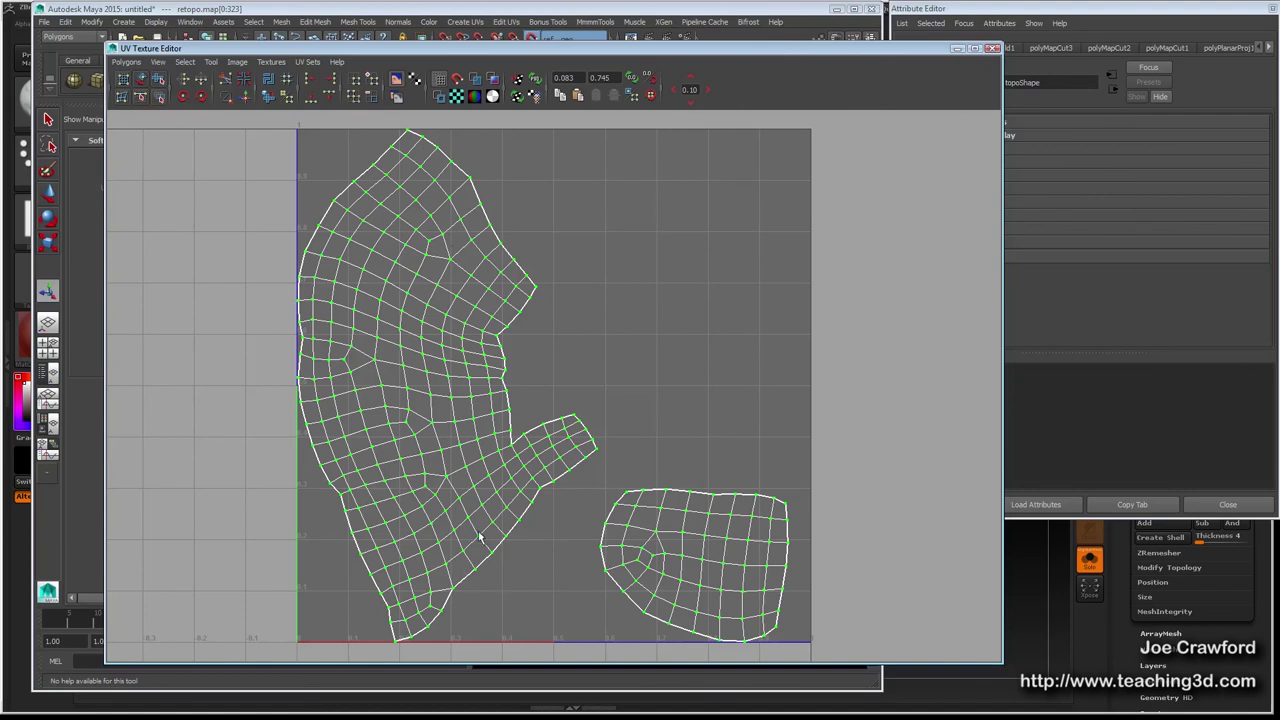
click(537, 395)
click(571, 433)
right_drag(553, 440, 594, 423)
key(e)
drag(560, 395, 610, 416)
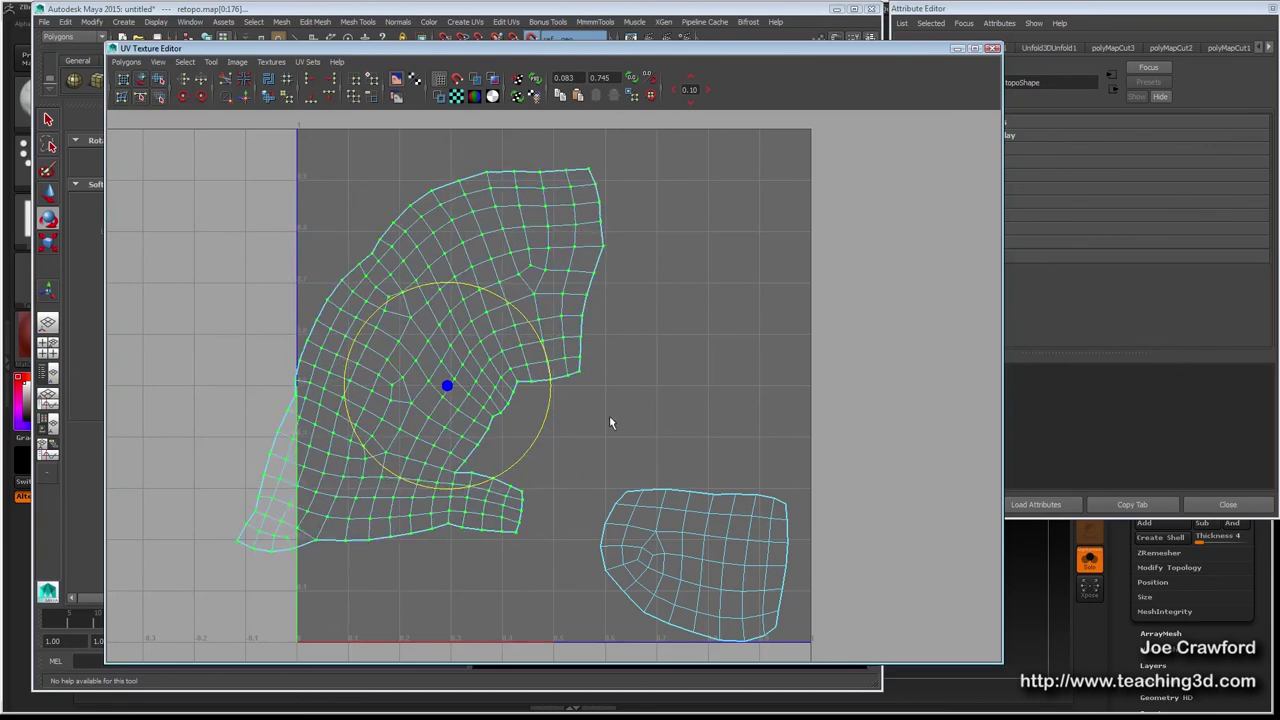
key(w)
middle_drag(530, 470, 522, 512)
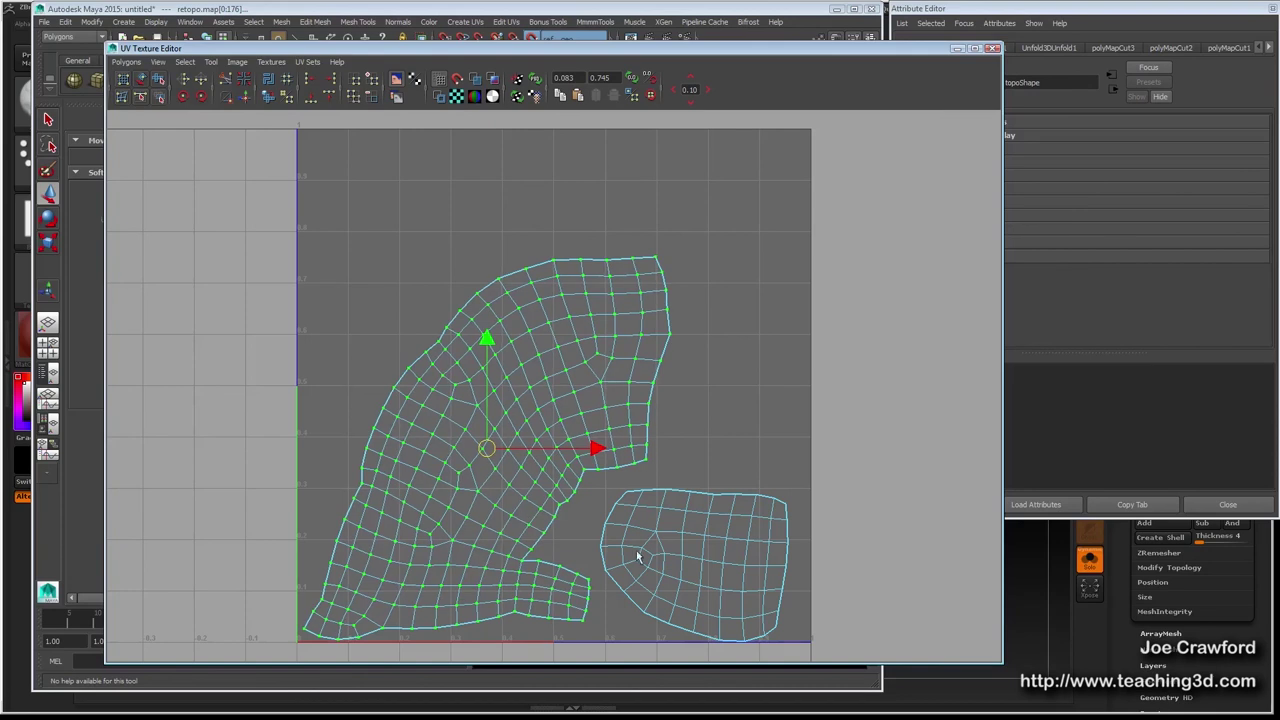
Select the top cap's UV shell, rotate it so its rounded end points up, and place it close beside the body shell.
click(753, 504)
right_drag(724, 503, 741, 477)
key(e)
drag(701, 462, 539, 581)
key(w)
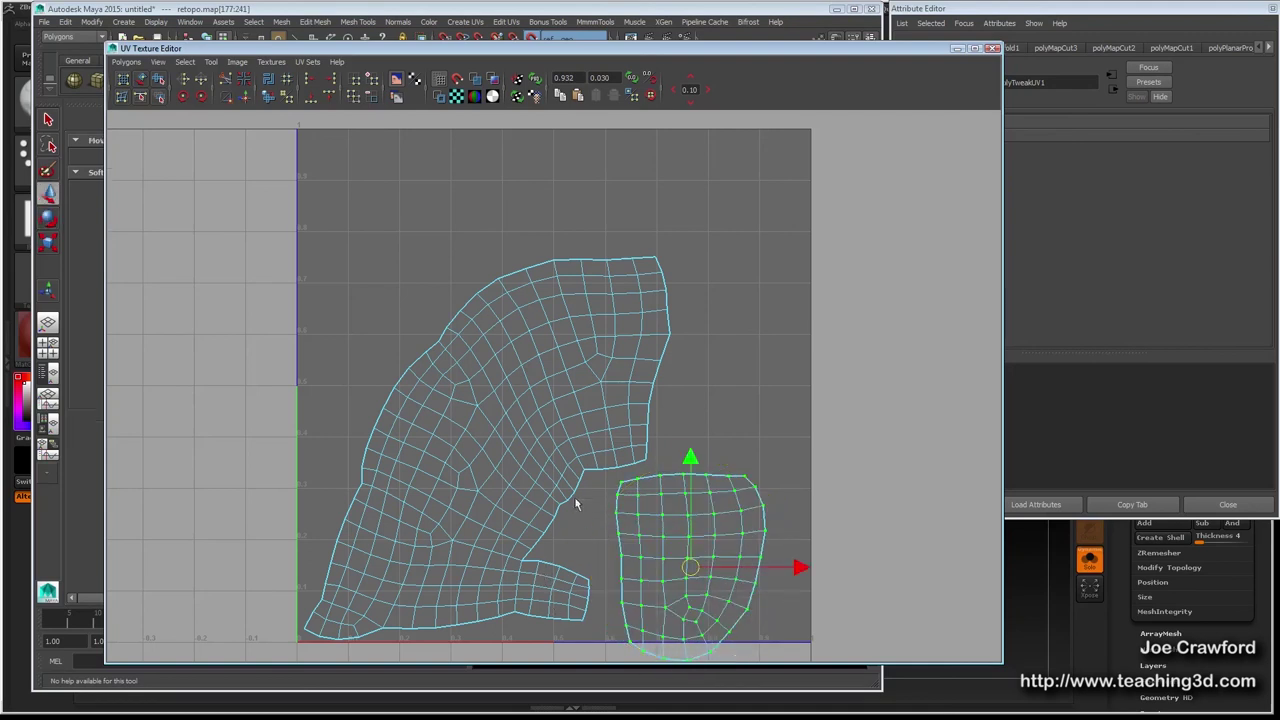
mouse_move(679, 544)
mouse_down()
mouse_move(677, 517)
mouse_move(675, 531)
mouse_up()
key(e)
drag(701, 452, 663, 680)
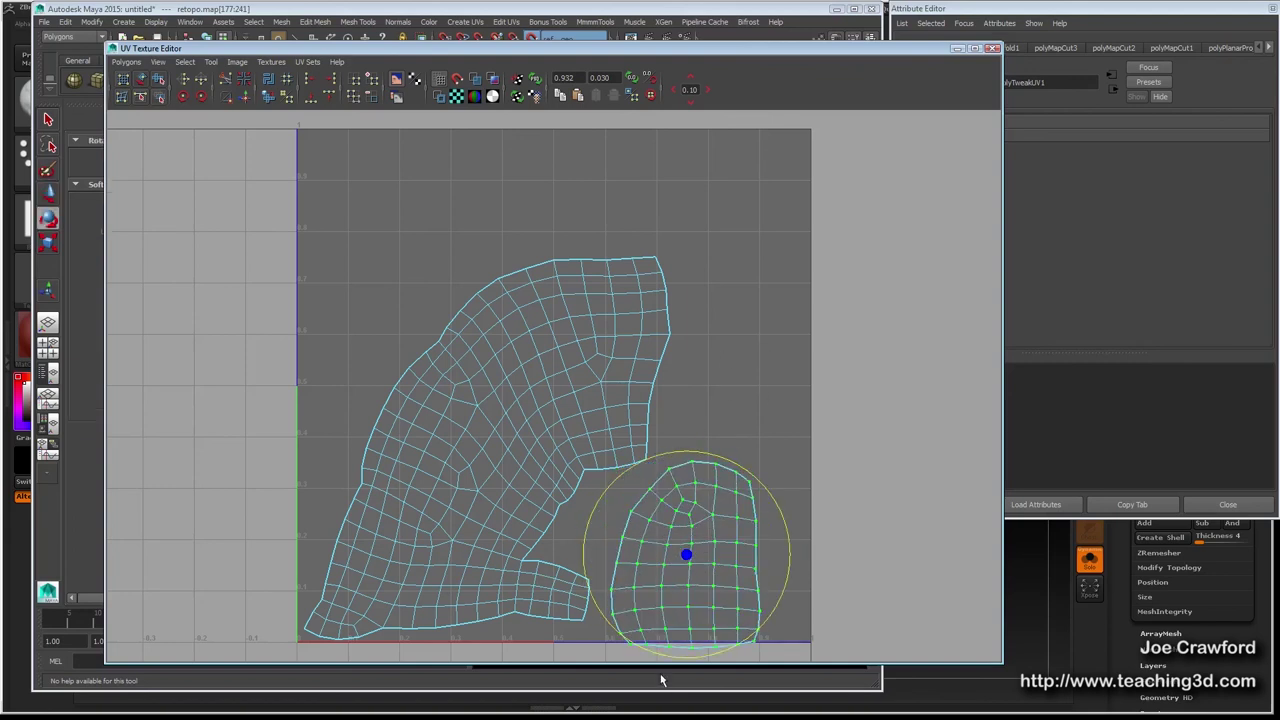
key(w)
mouse_move(688, 549)
mouse_down()
mouse_move(671, 529)
mouse_move(669, 541)
mouse_up()
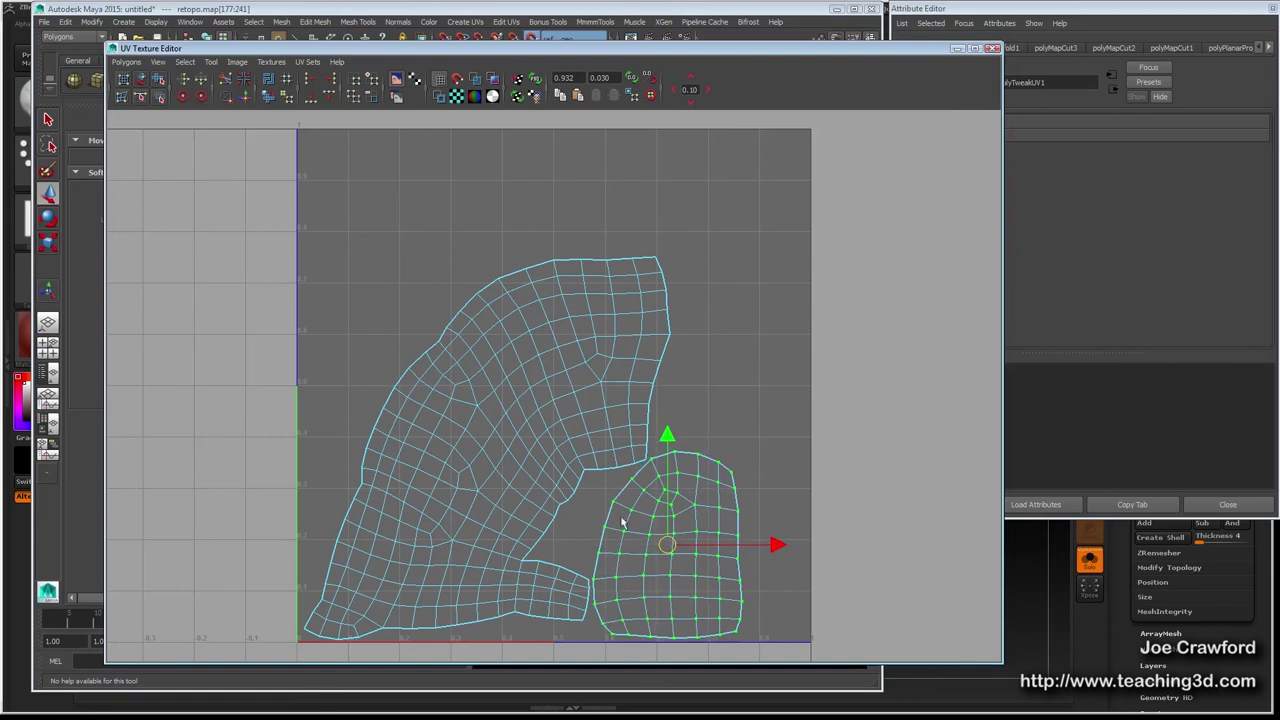
Select both UV shells, scale them up uniformly, and position them to fill the width of the 0–1 UV square.
drag(772, 603, 850, 700)
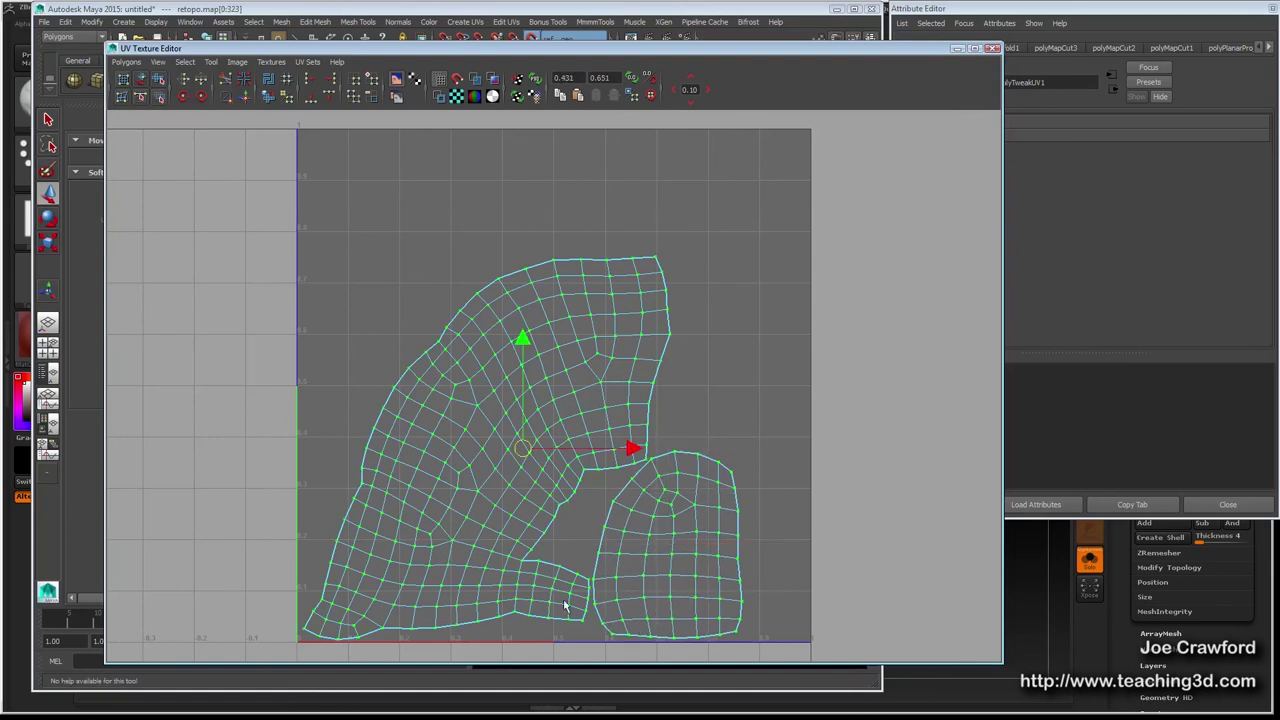
key(r)
drag(523, 447, 555, 421)
key(w)
key(r)
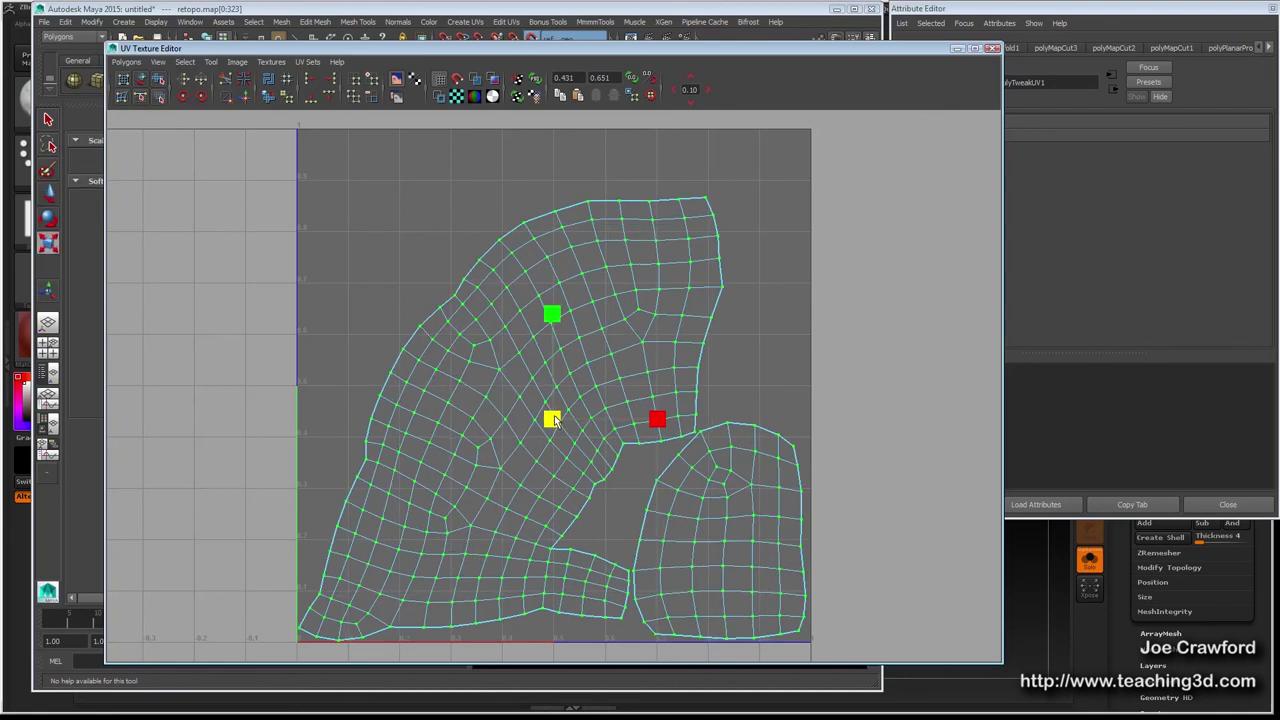
key(w)
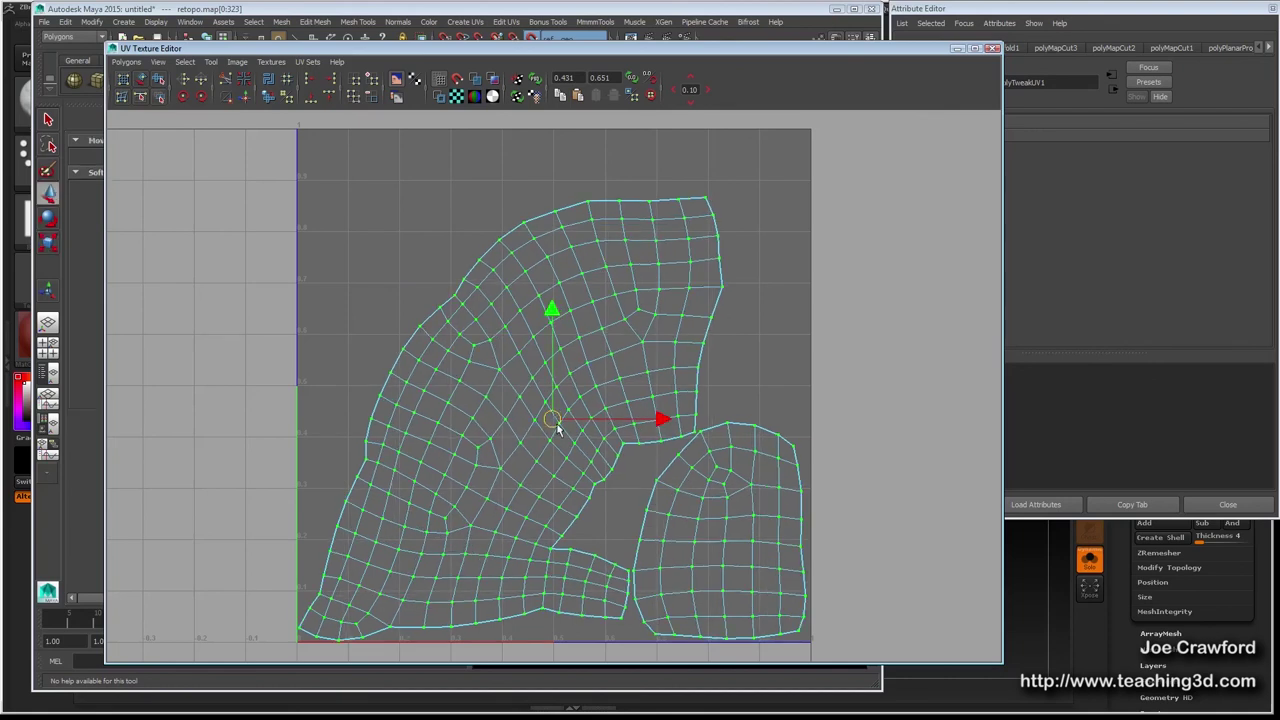
drag(551, 425, 555, 424)
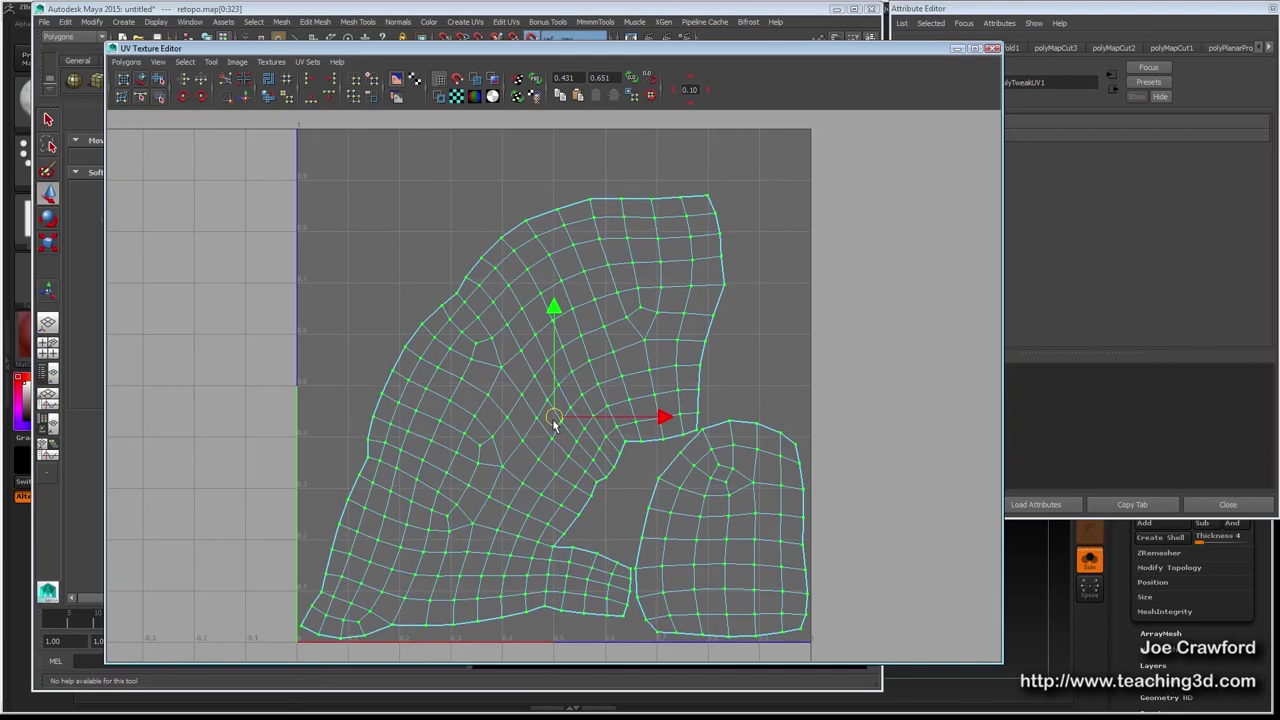
Close the UV Texture Editor and reselect the retopo mesh in object mode.
key(F8)
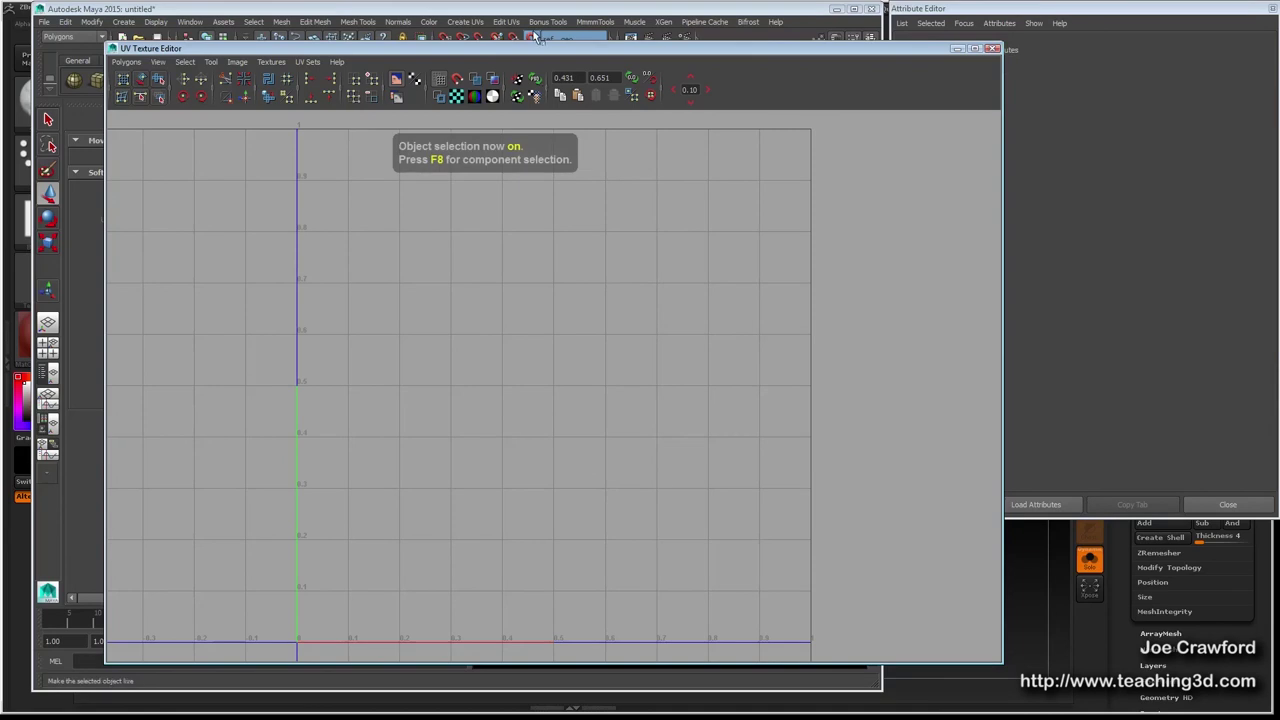
key(F8)
click(993, 48)
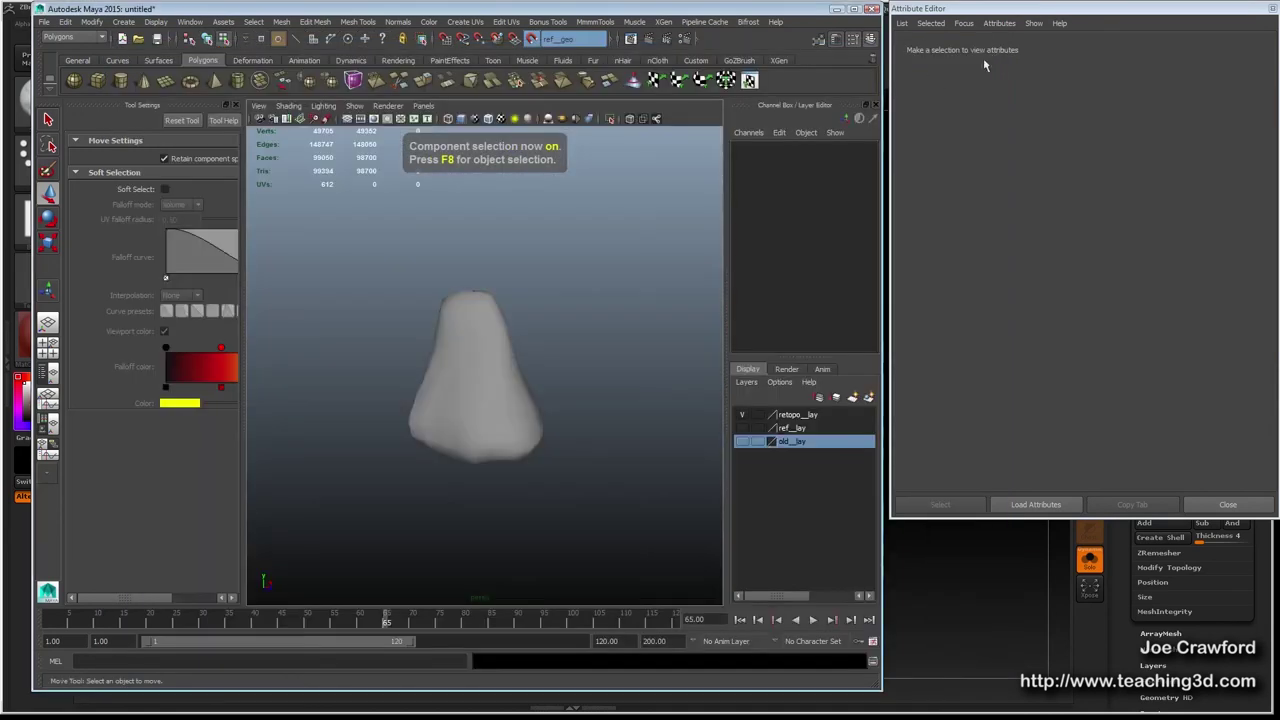
click(434, 384)
key(F8)
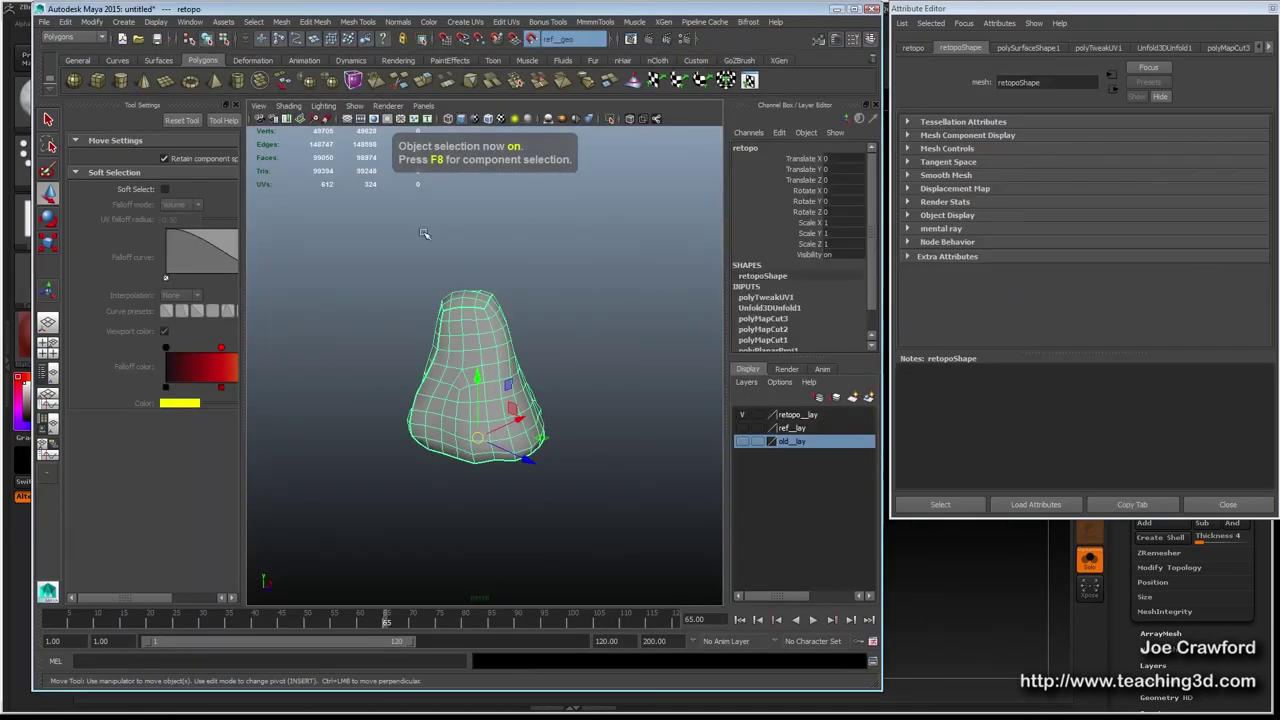
Display checkered tiles from the UV Texture Editor and check the pattern over the rock's cap and sides for distortion.
click(189, 21)
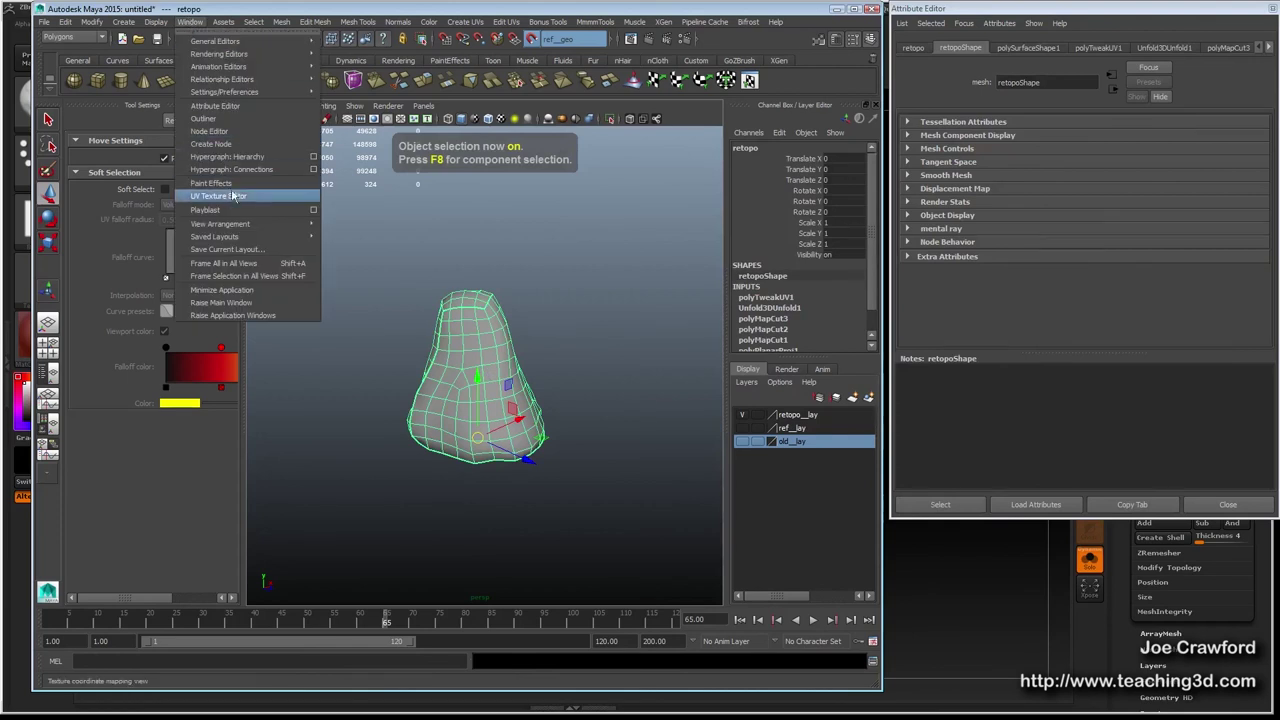
click(218, 195)
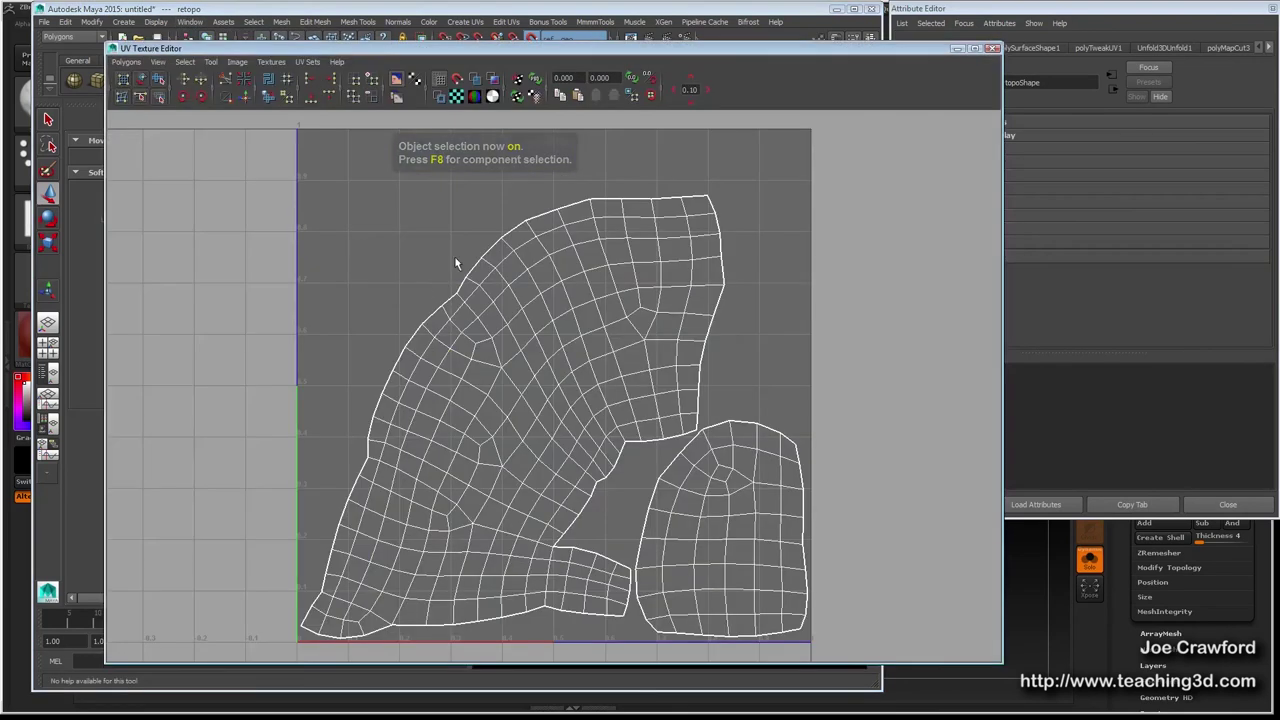
click(456, 97)
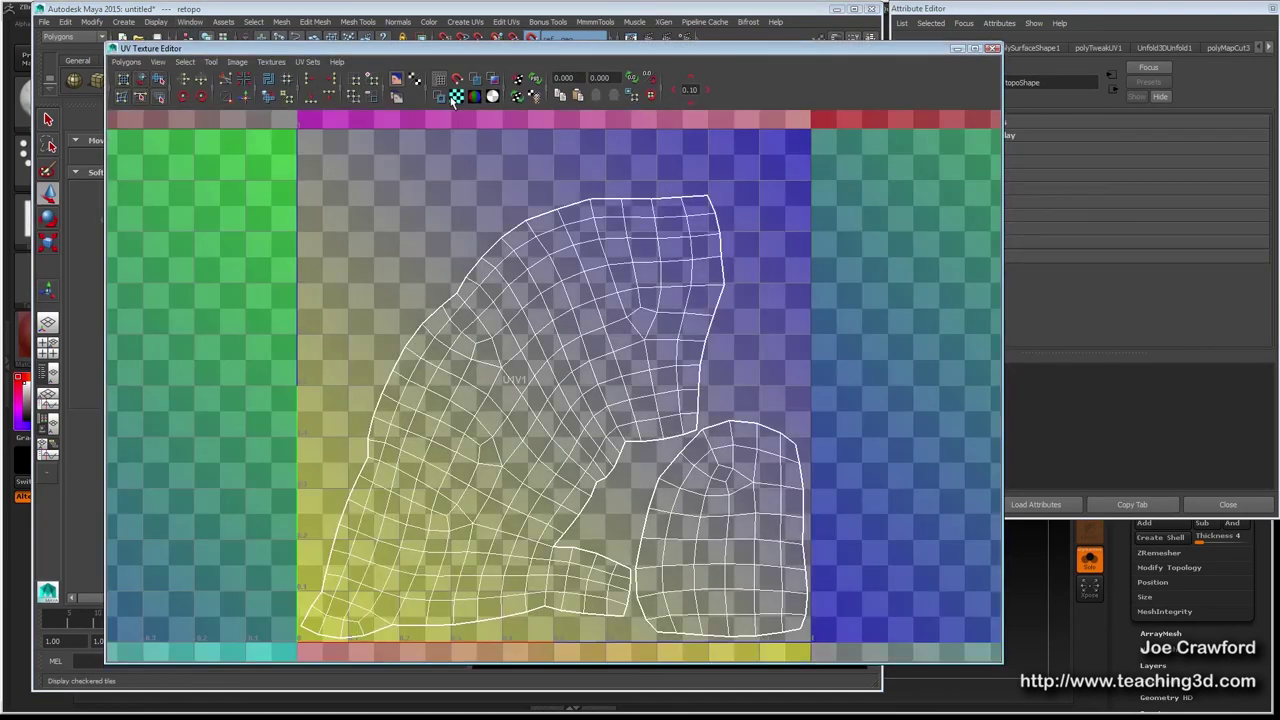
click(991, 48)
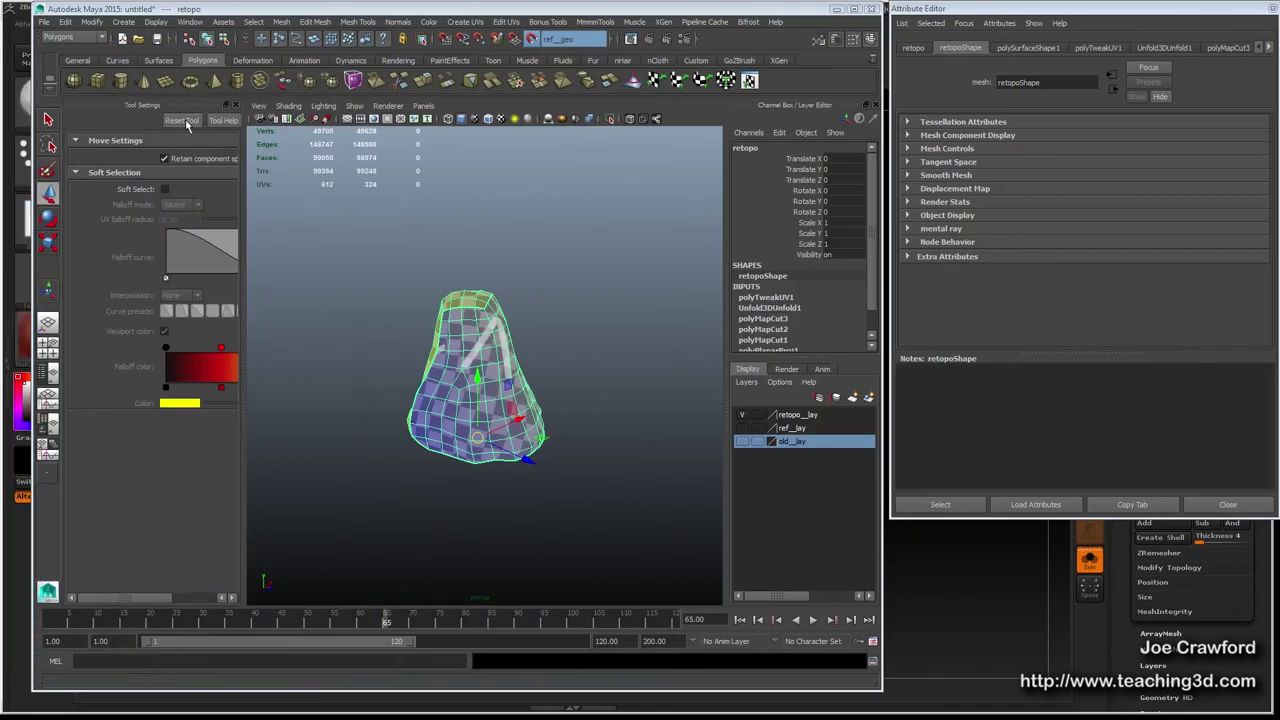
alt+drag(515, 322, 420, 375)
alt+right_drag(420, 378, 551, 439)
mouse_move(393, 398)
alt+mouse_down()
mouse_move(428, 274)
mouse_move(448, 408)
mouse_move(495, 418)
mouse_move(462, 443)
mouse_move(374, 403)
mouse_move(494, 406)
mouse_move(486, 372)
mouse_move(483, 420)
mouse_move(386, 394)
mouse_move(371, 429)
mouse_move(390, 443)
mouse_move(480, 423)
mouse_move(547, 388)
mouse_move(451, 364)
mouse_move(259, 386)
mouse_move(513, 412)
mouse_move(338, 354)
mouse_move(393, 354)
alt+mouse_up()
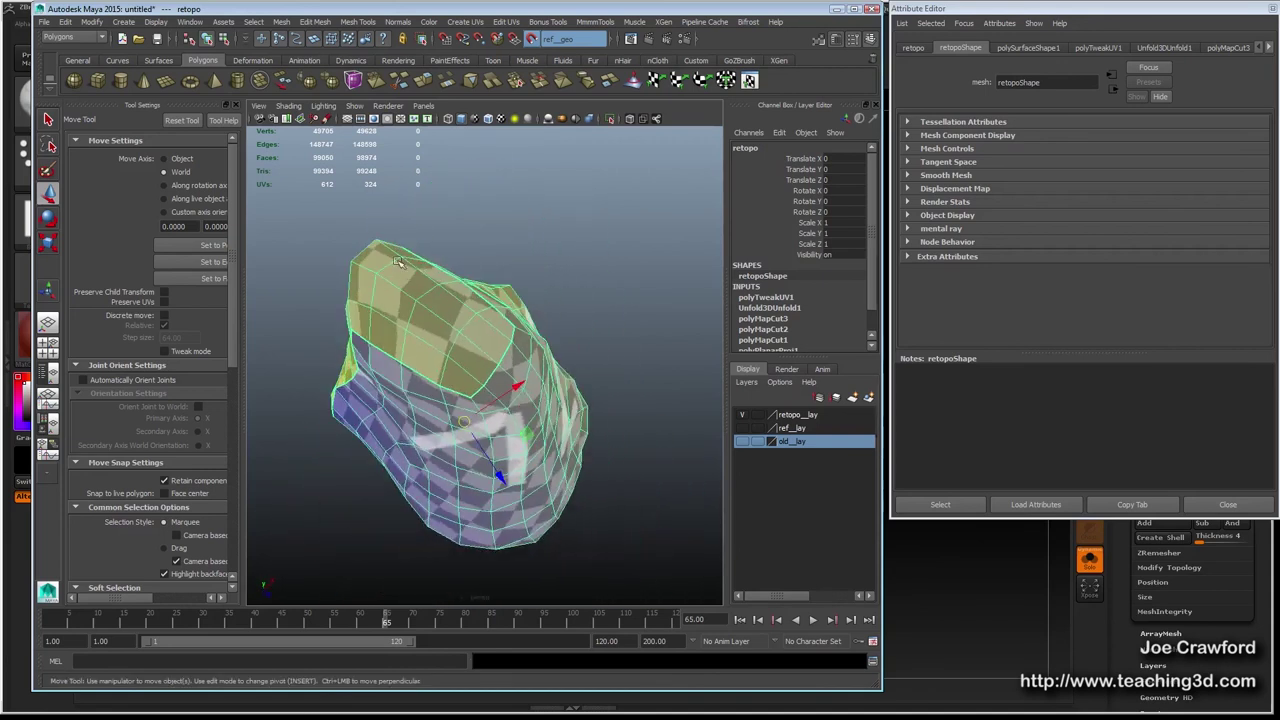
alt+drag(422, 485, 388, 404)
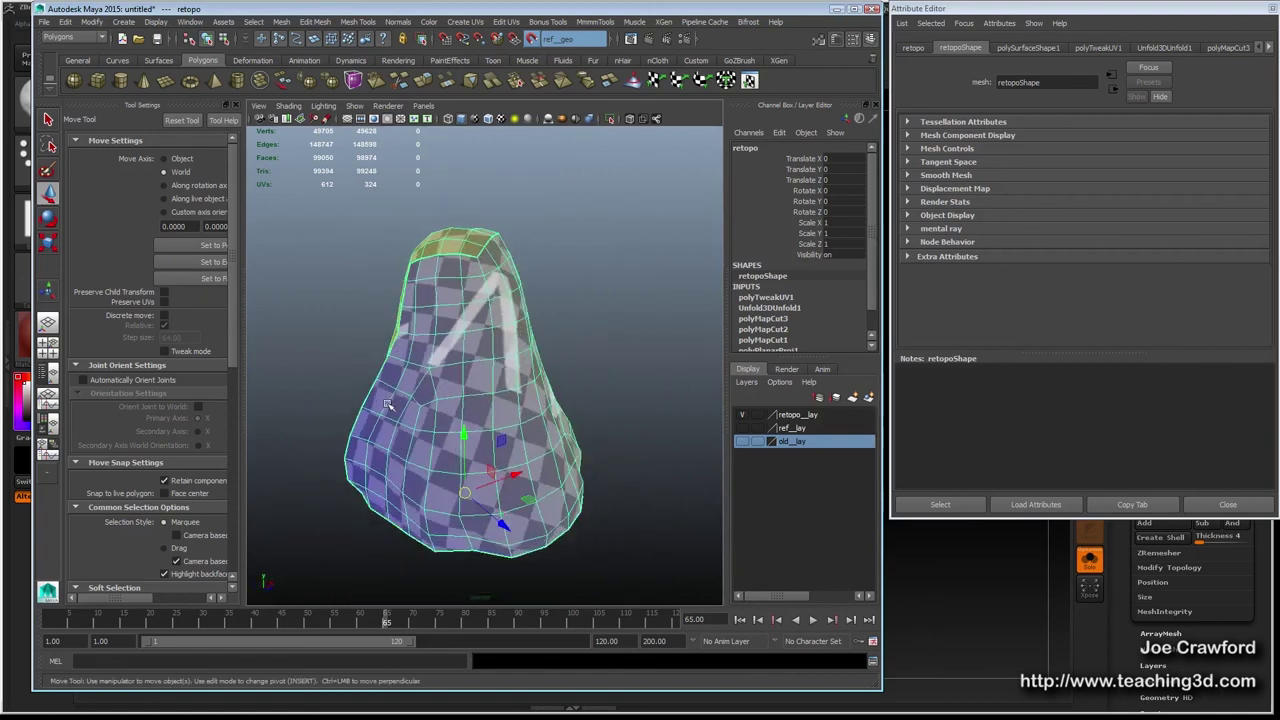
Delete the retopo mesh's construction history and export the selected mesh as an OBJ, replacing the existing deleteme.OBJ.
key(alt+shift+d)
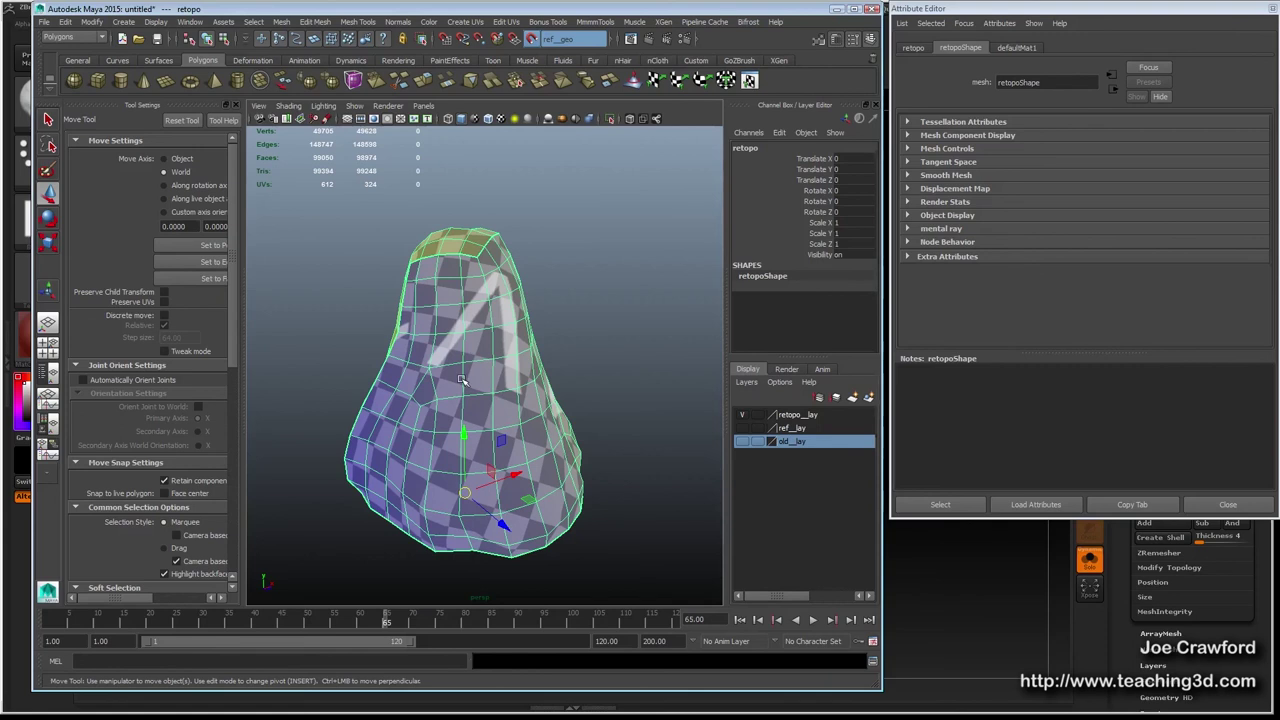
key(F8)
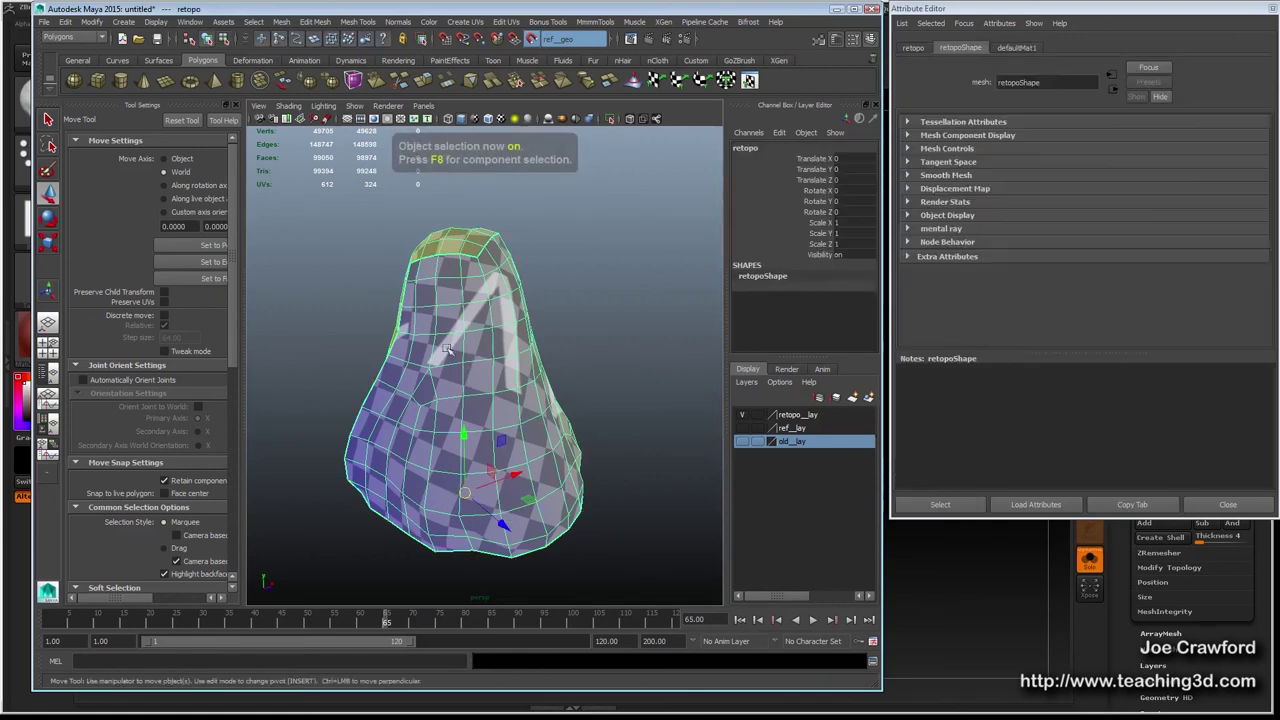
click(45, 25)
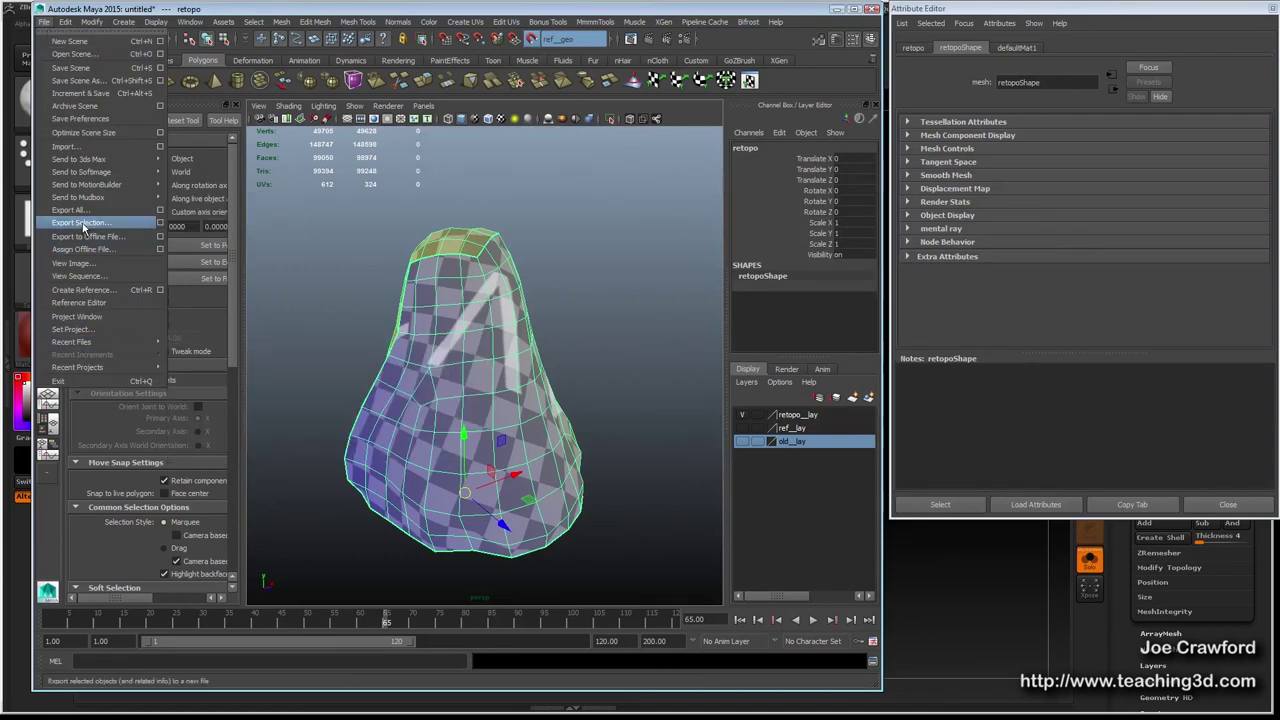
click(83, 226)
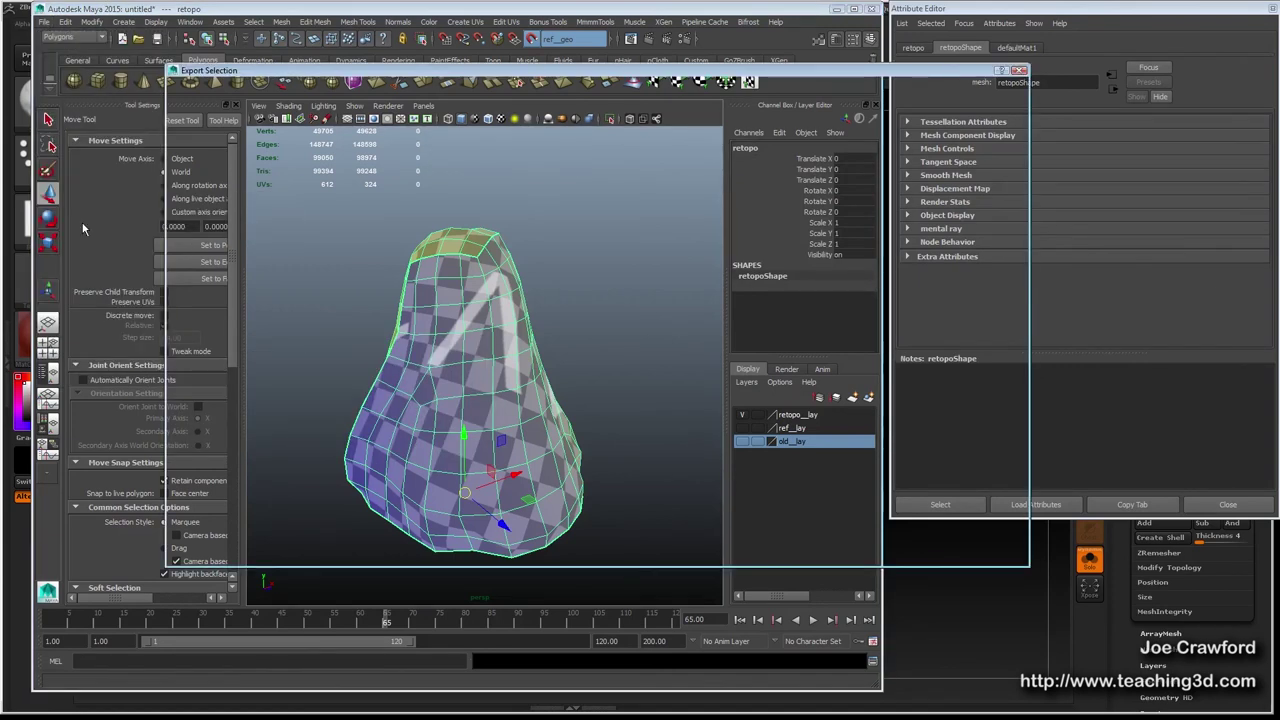
double_click(265, 128)
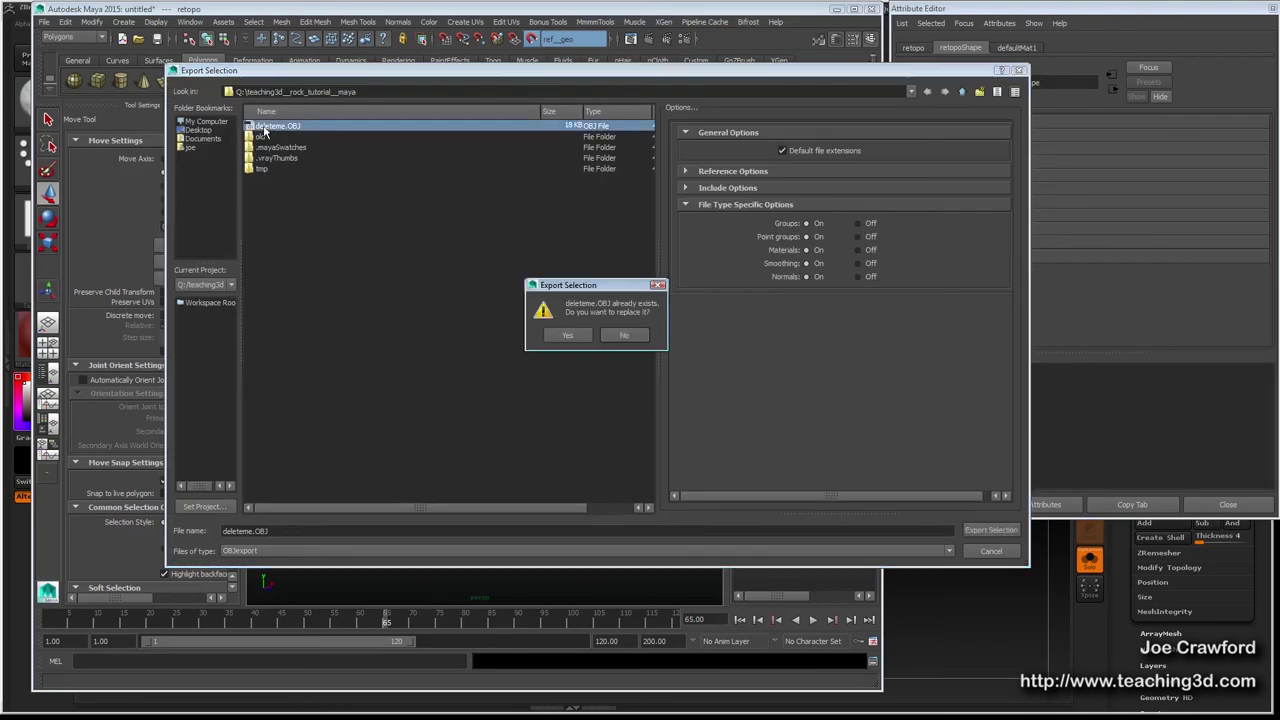
click(567, 335)
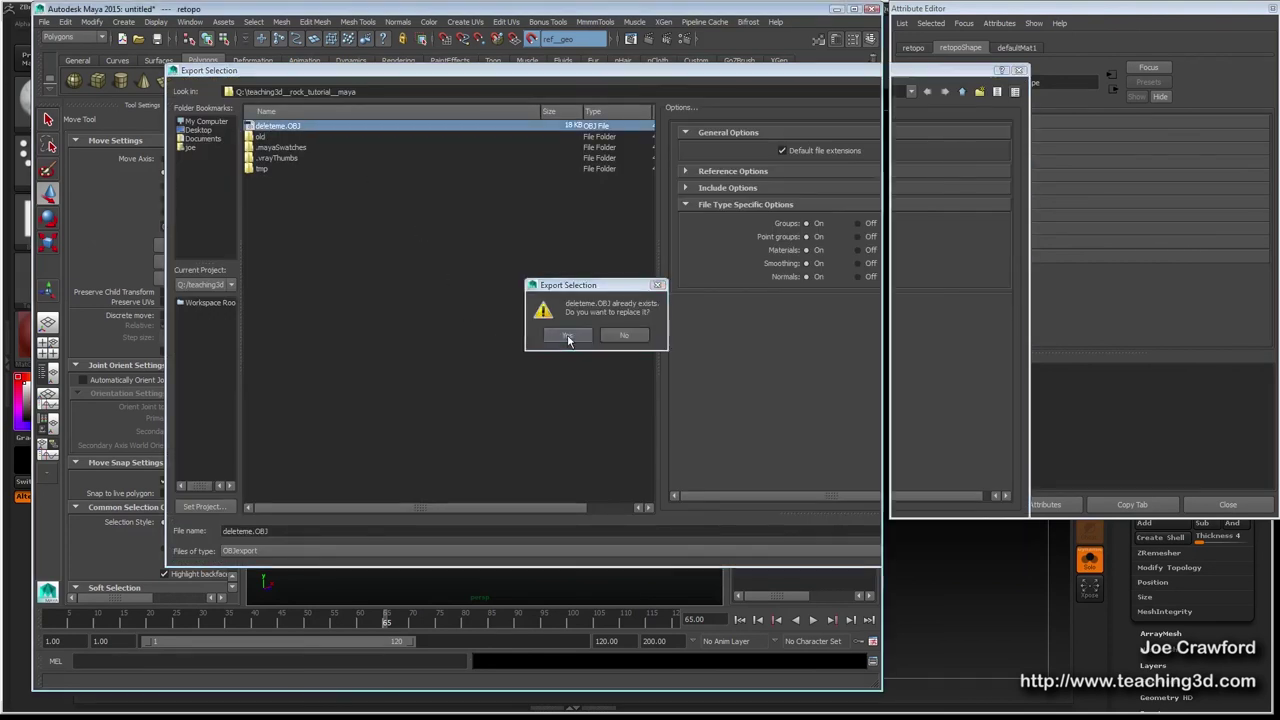
Switch to ZBrush, show the subtool list, and import deleteme.OBJ into the Retopo subtool.
click(1096, 643)
mouse_move(568, 382)
right_down()
mouse_move(516, 388)
mouse_move(557, 381)
right_up()
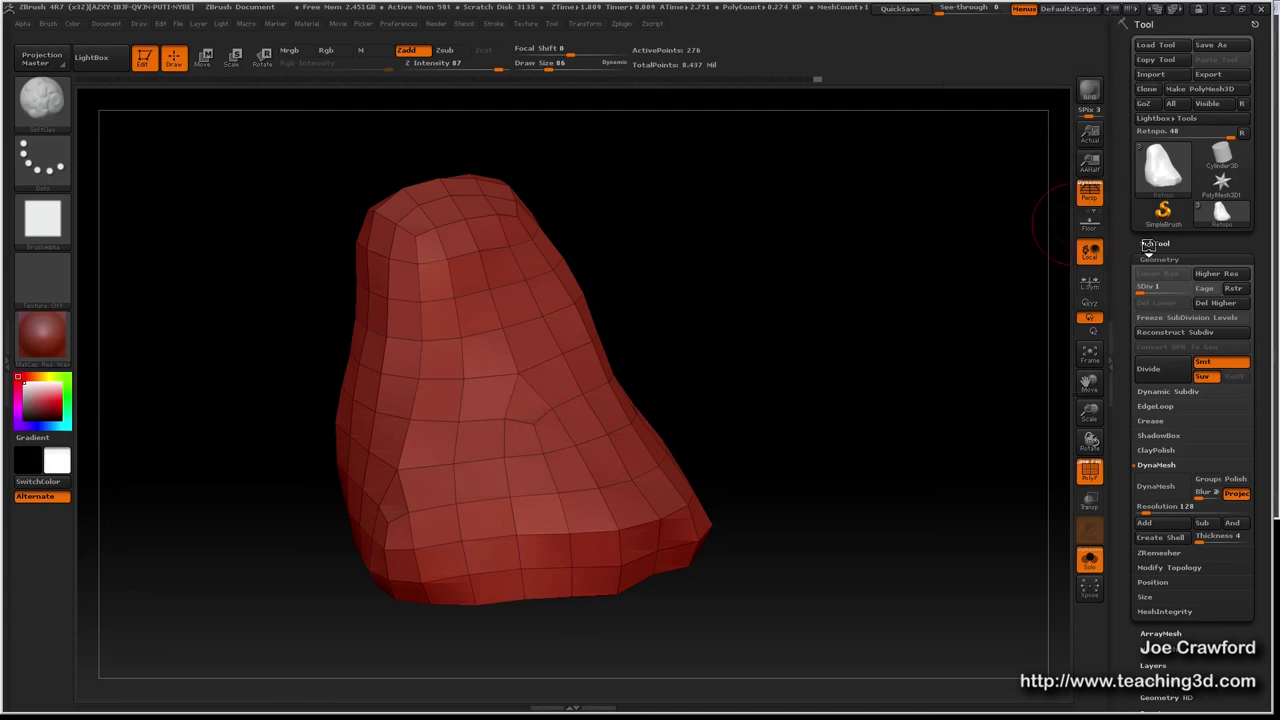
click(1155, 243)
drag(1125, 172, 1127, 297)
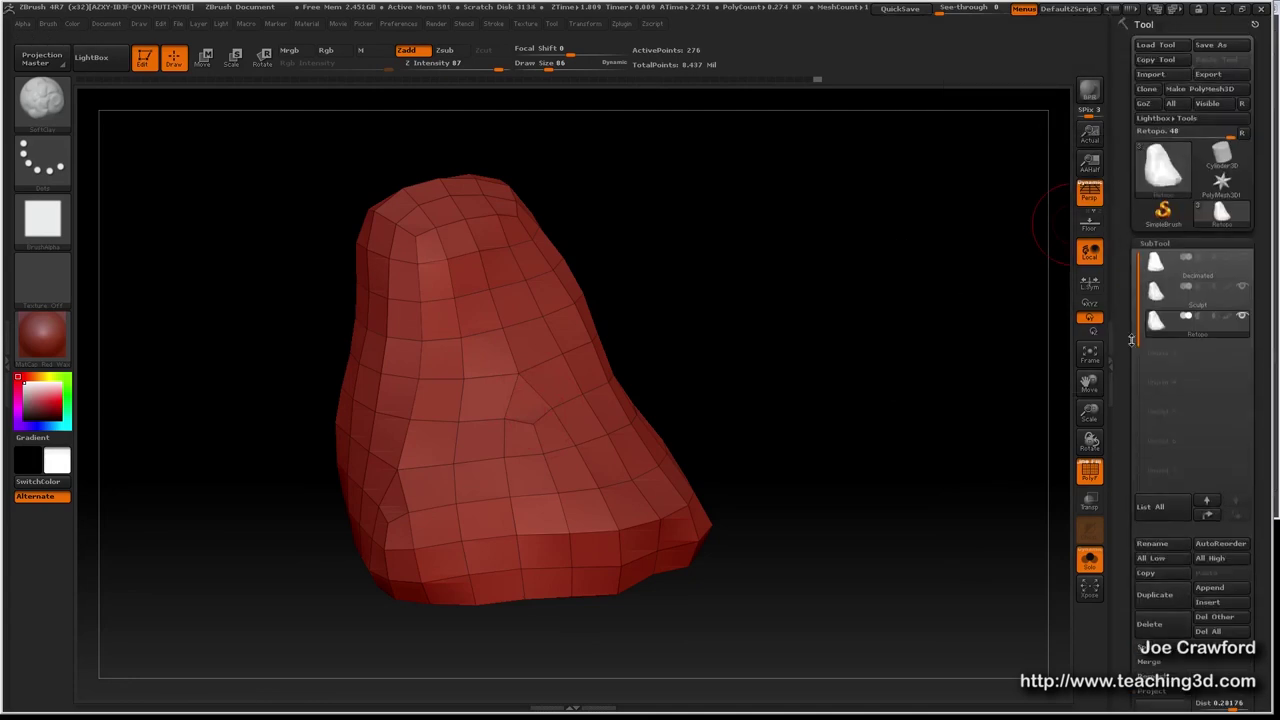
click(1151, 76)
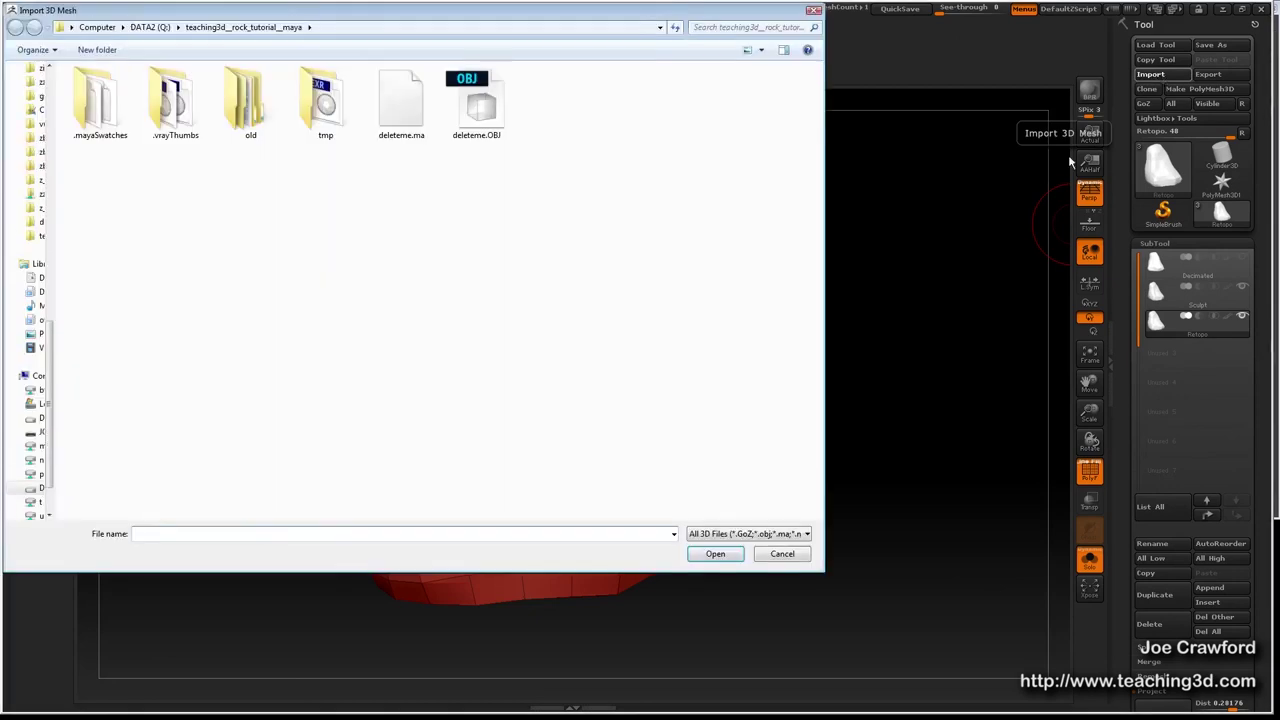
double_click(475, 106)
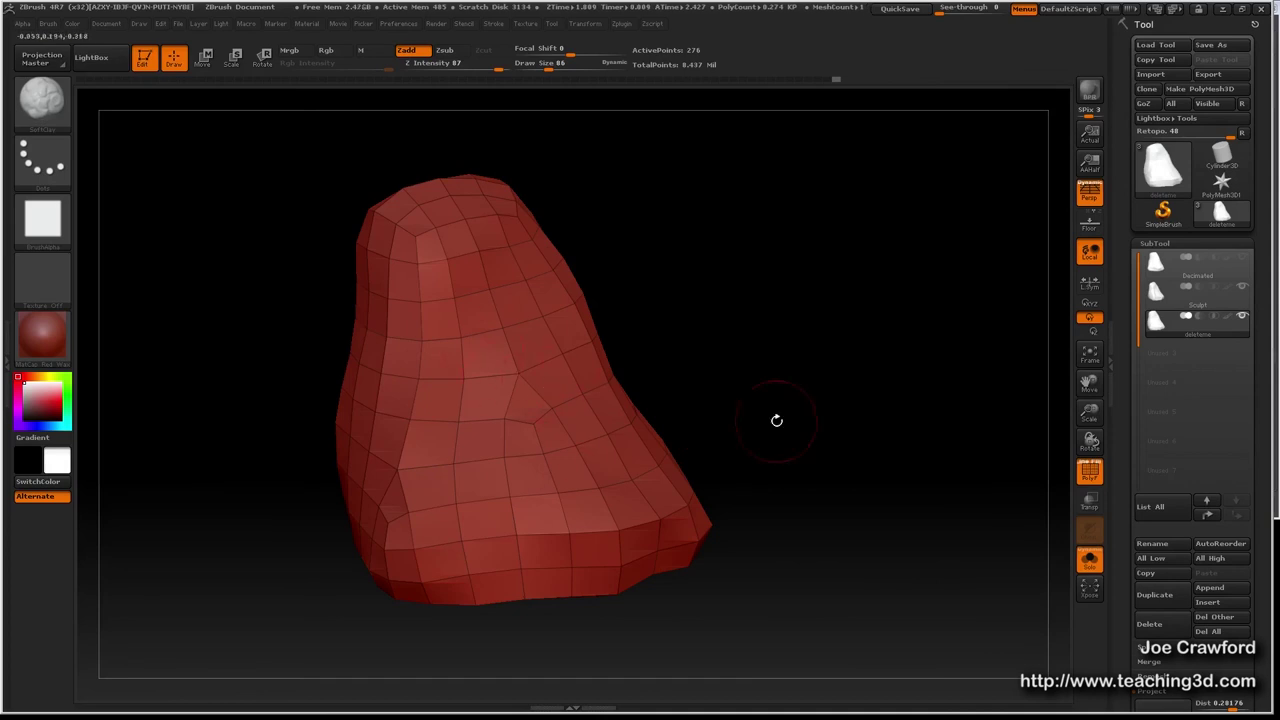
Check the imported mesh's UV layout by morphing it to its flat UV shells and back to its 3D shape.
drag(1127, 430, 1112, 270)
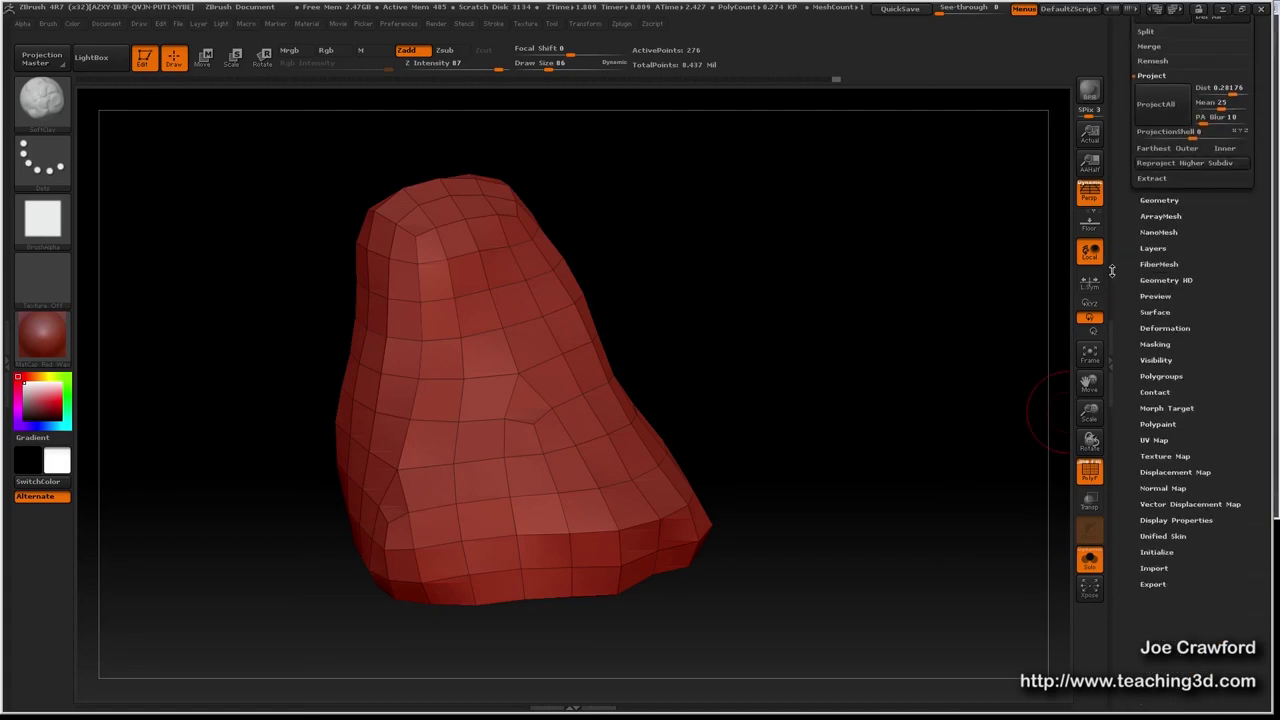
click(1145, 440)
drag(1128, 146, 1129, 324)
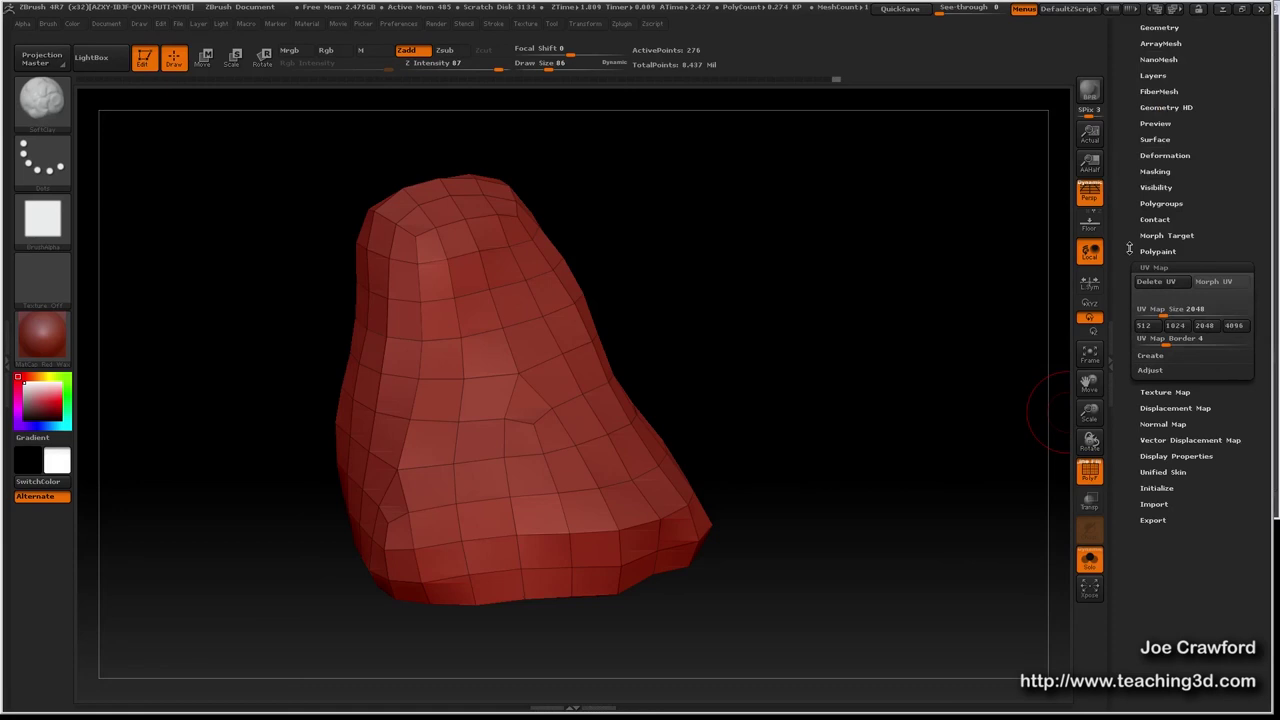
click(1227, 285)
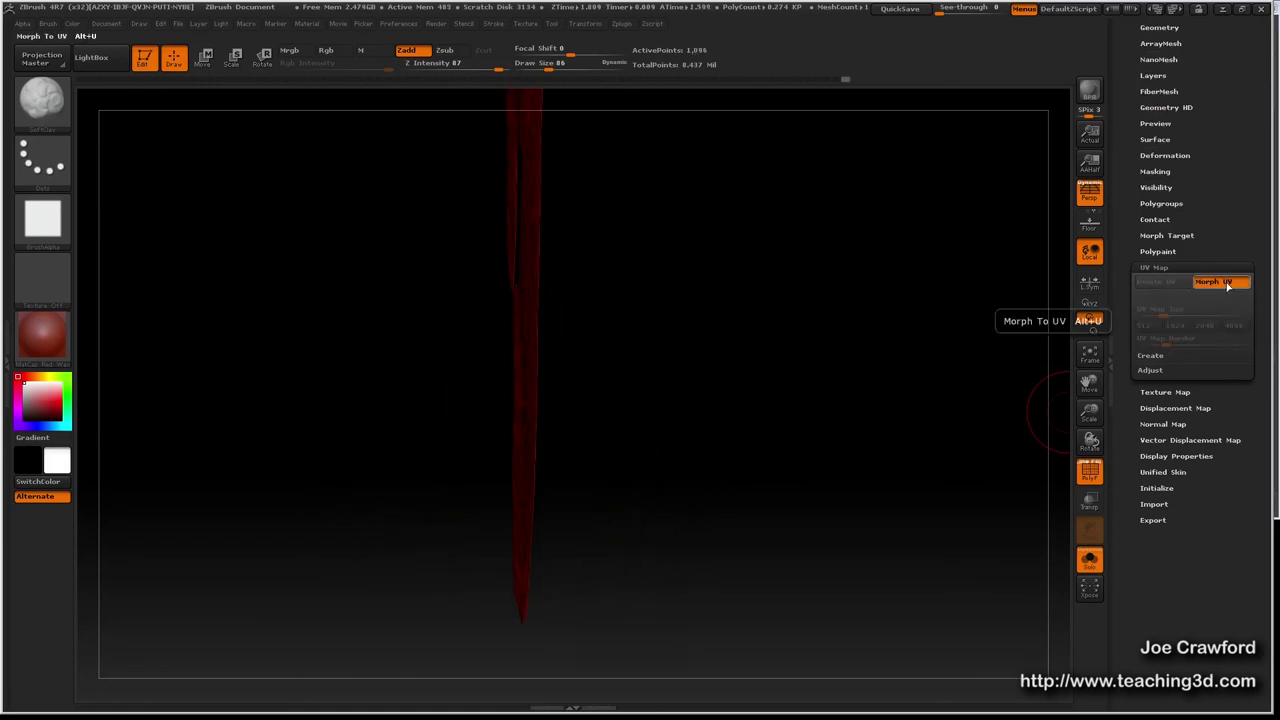
mouse_move(561, 326)
ctrl+right_down()
mouse_move(565, 398)
mouse_move(586, 371)
mouse_move(687, 342)
mouse_move(664, 22)
mouse_move(538, 7)
ctrl+right_up()
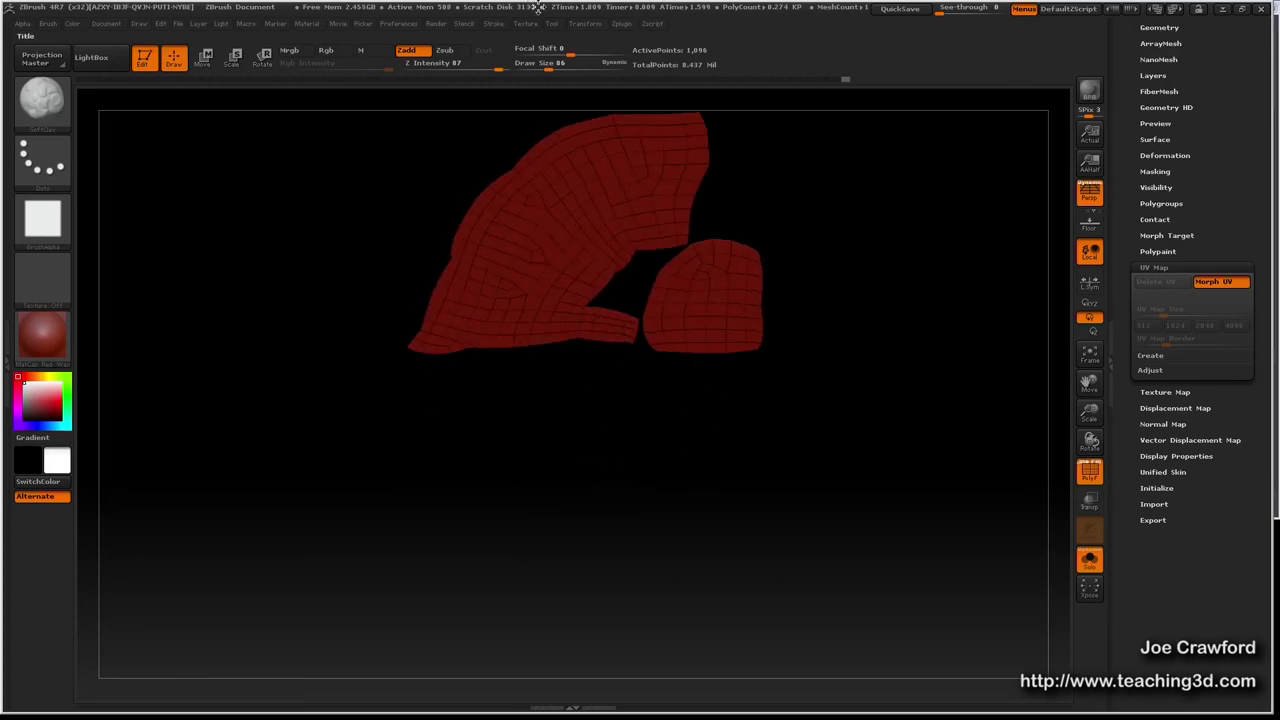
alt+right_drag(567, 262, 530, 612)
right_drag(537, 412, 535, 436)
mouse_move(534, 435)
mouse_down()
mouse_move(700, 466)
mouse_move(539, 480)
mouse_move(539, 360)
mouse_up()
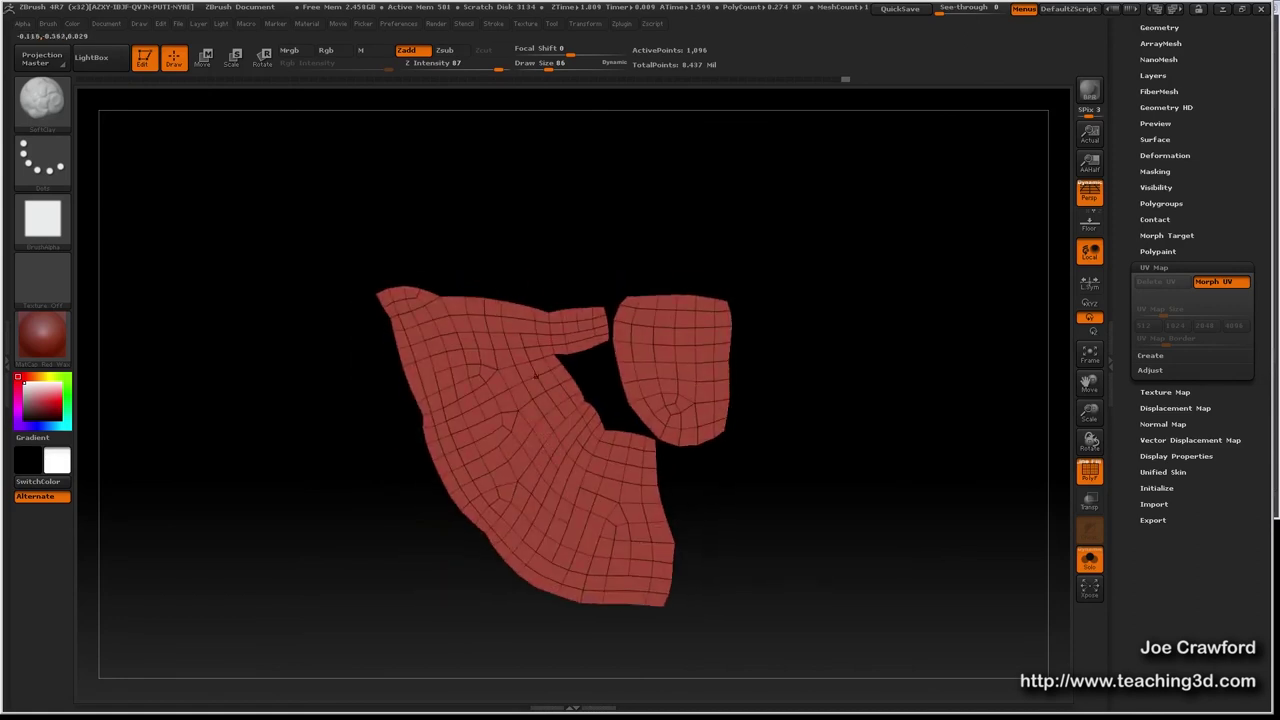
mouse_move(475, 414)
right_down()
mouse_move(474, 440)
mouse_move(473, 414)
right_up()
drag(470, 413, 700, 436)
click(1230, 283)
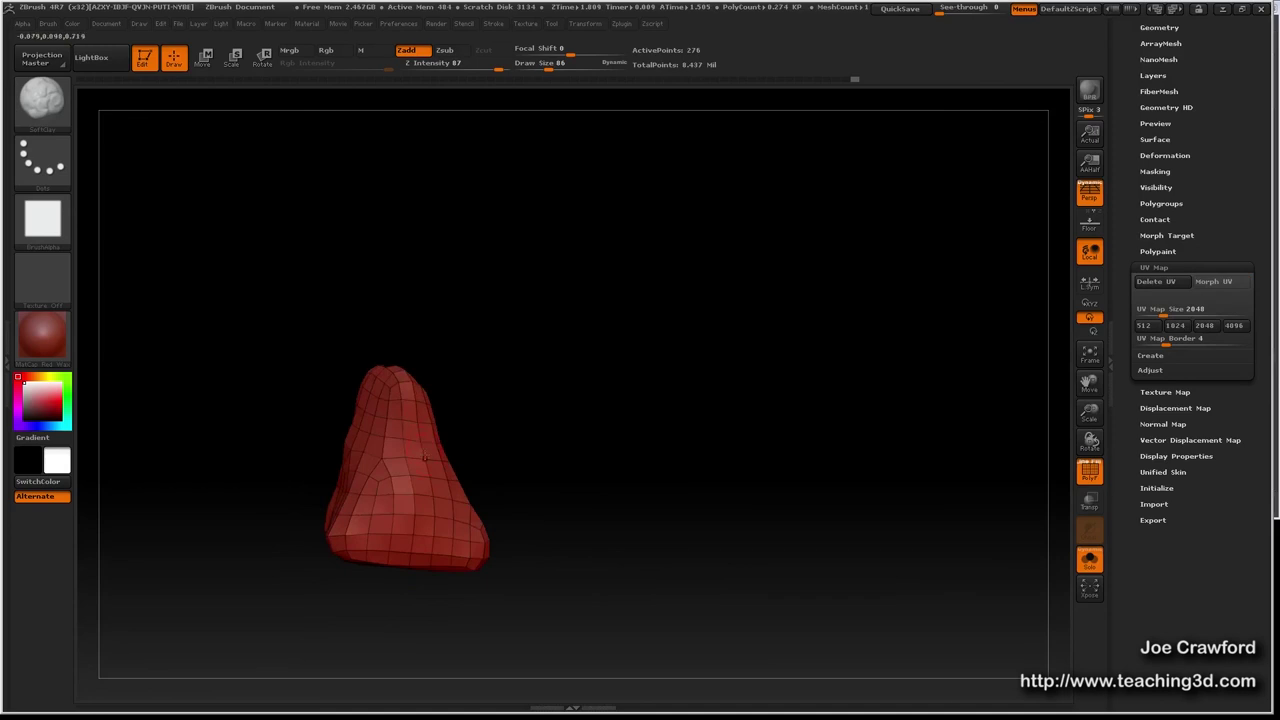
Inspect the restored retopo mesh and show its subdivision level settings in the Geometry options.
drag(420, 441, 381, 465)
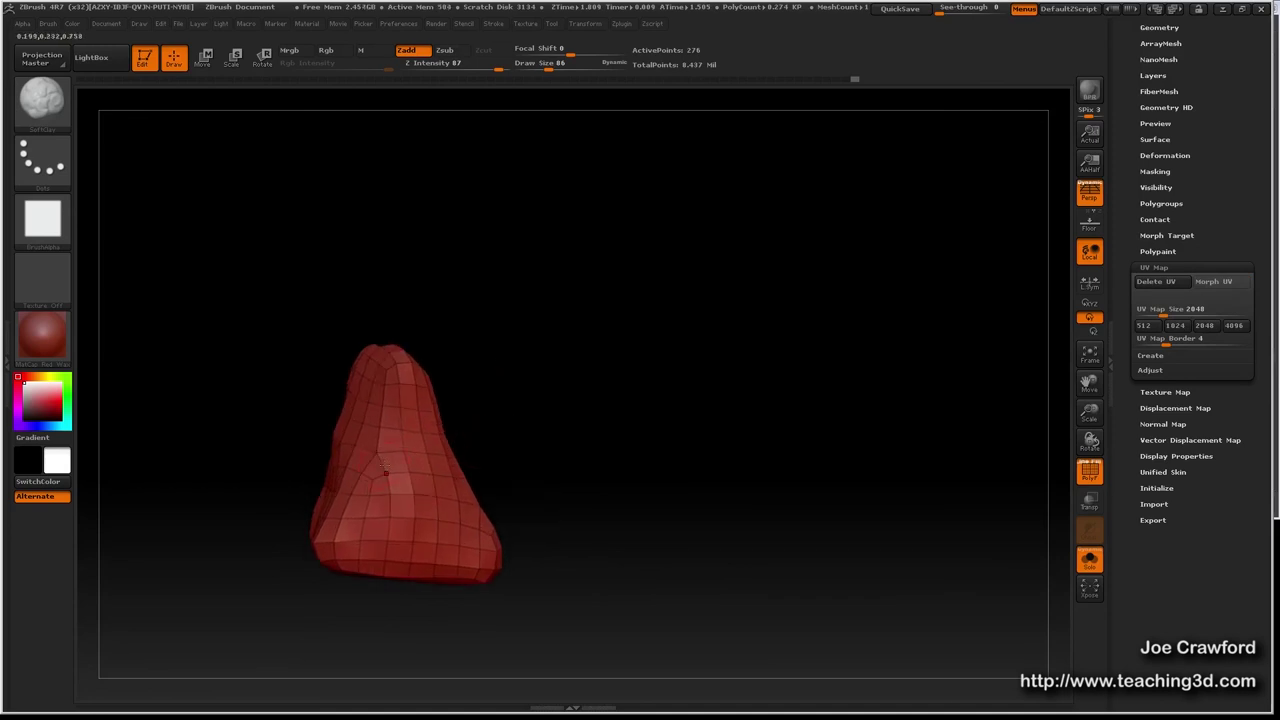
mouse_move(380, 465)
ctrl+right_down()
mouse_move(368, 469)
mouse_move(535, 388)
mouse_move(441, 347)
ctrl+right_up()
drag(441, 347, 520, 371)
mouse_move(652, 377)
alt+right_down()
mouse_move(534, 389)
mouse_move(522, 378)
mouse_move(540, 345)
mouse_move(545, 385)
alt+right_up()
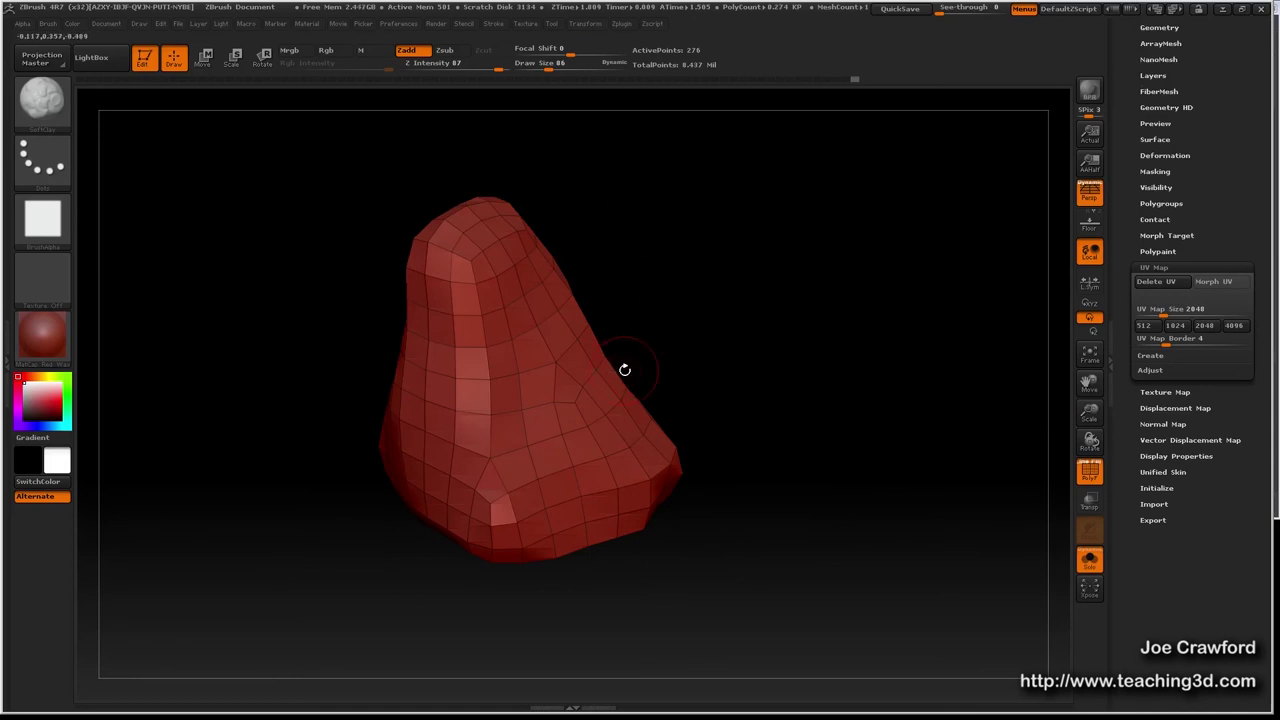
drag(1112, 185, 1115, 305)
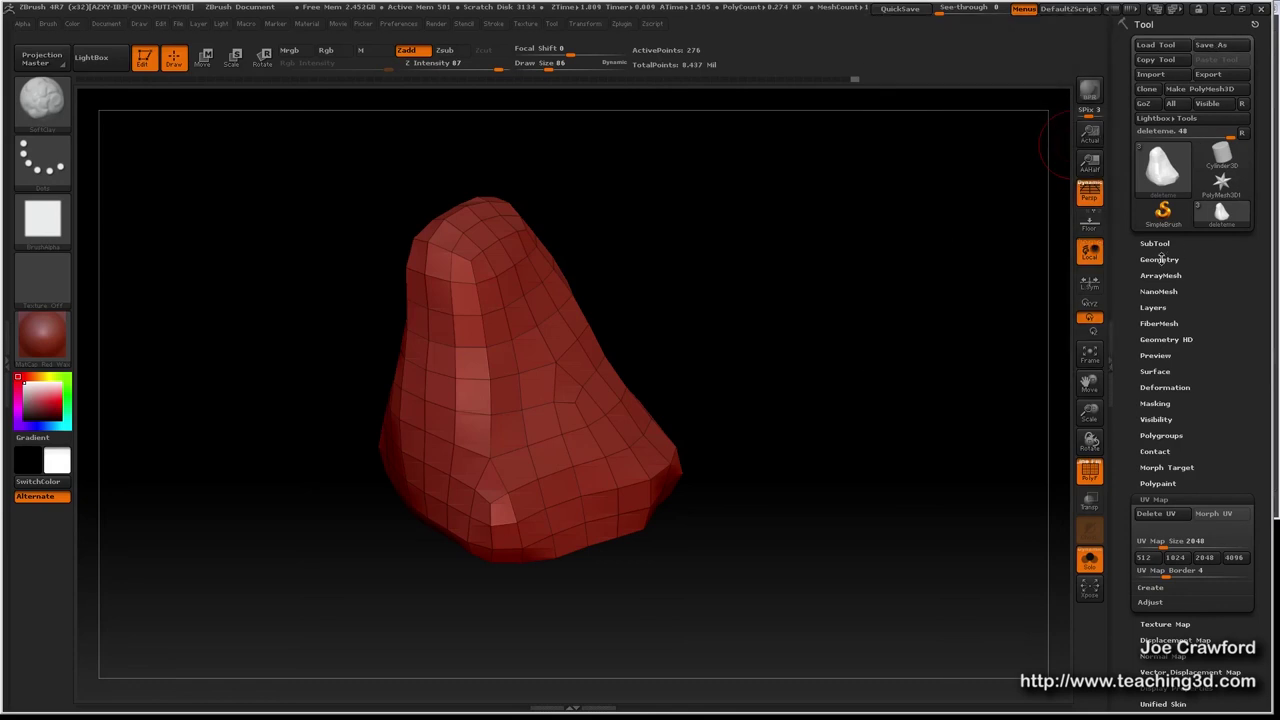
click(1159, 259)
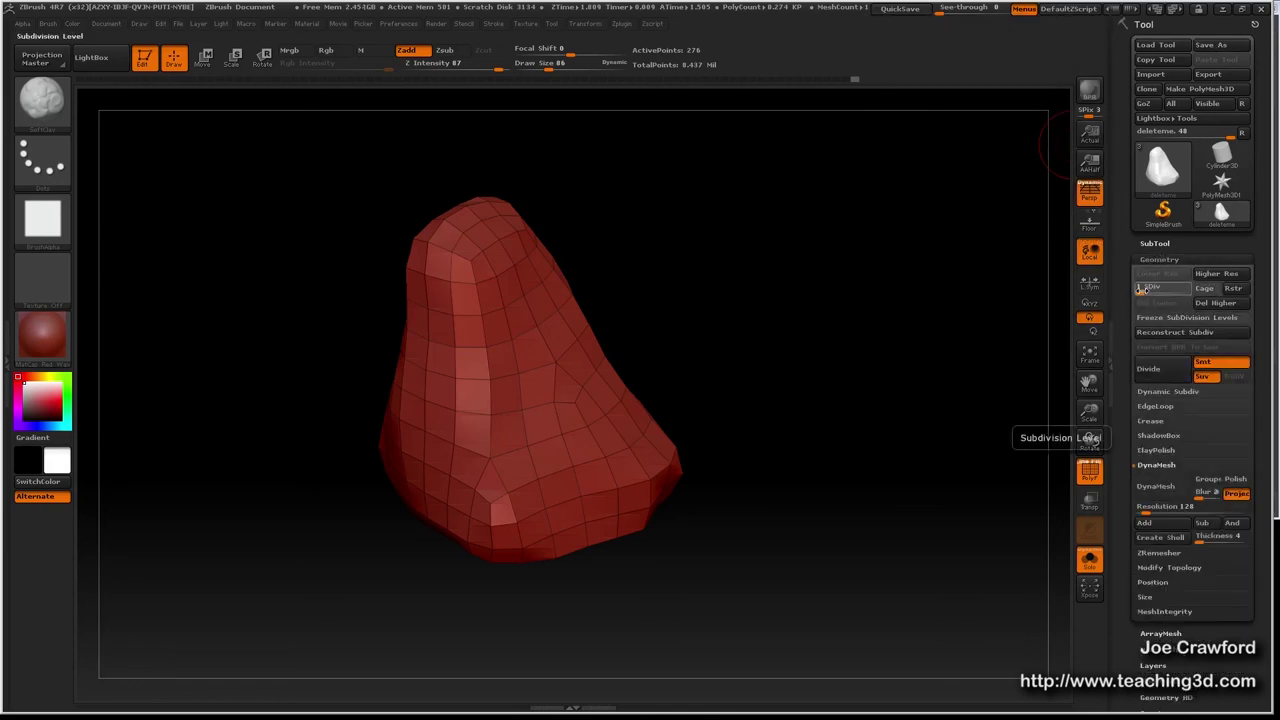
Save the tool over the existing rock.ZTL.
click(1218, 54)
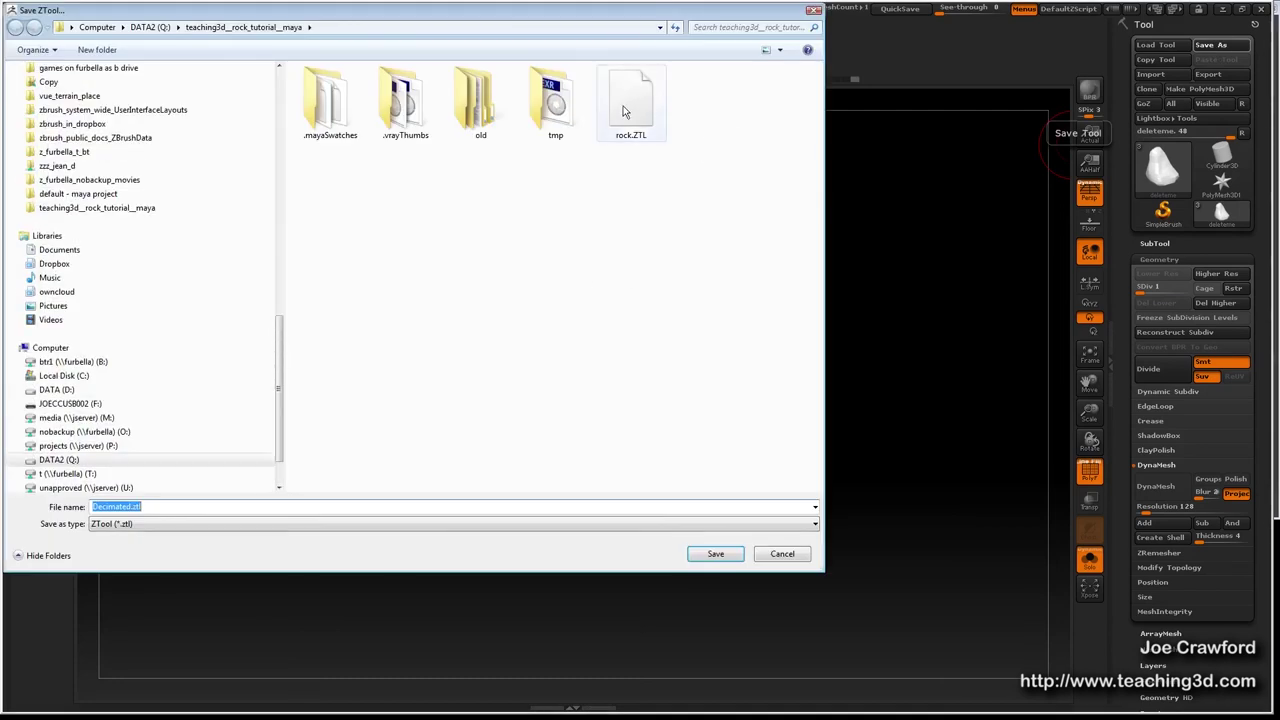
key(Return)
click(678, 371)
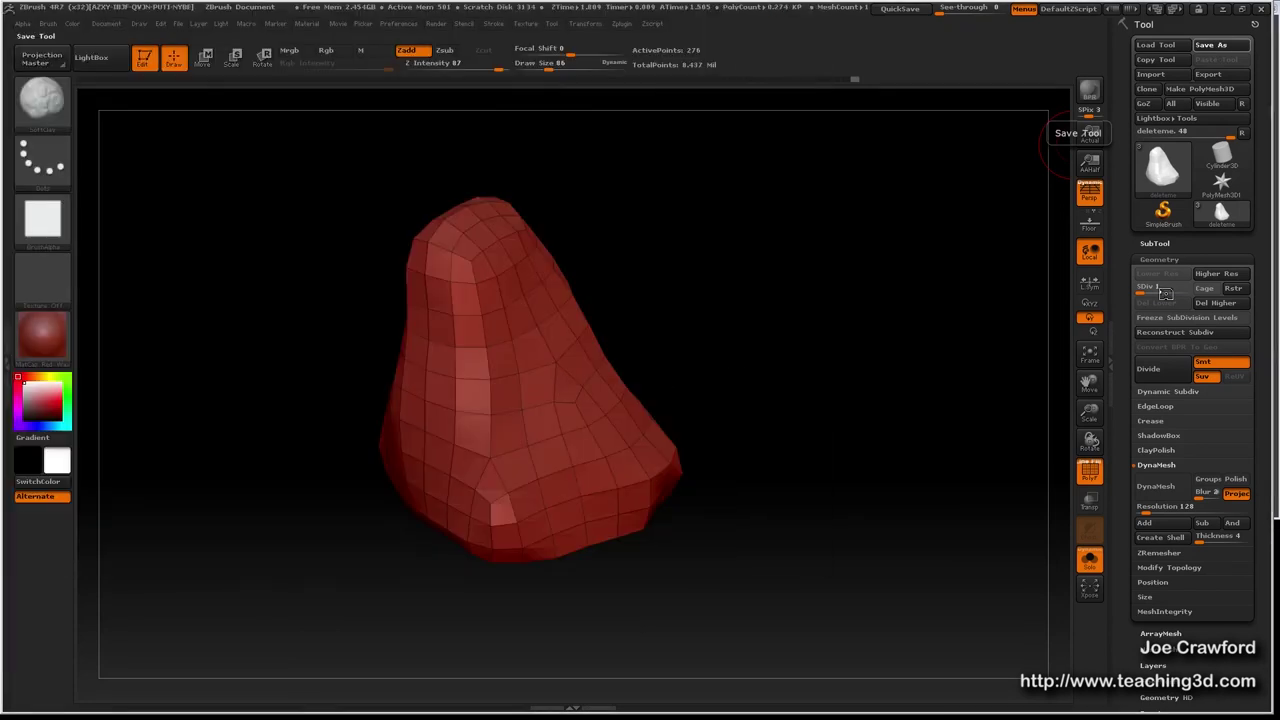
Delete the rock and Sculpt subtools, keeping only the deleteme retopo subtool.
click(1154, 243)
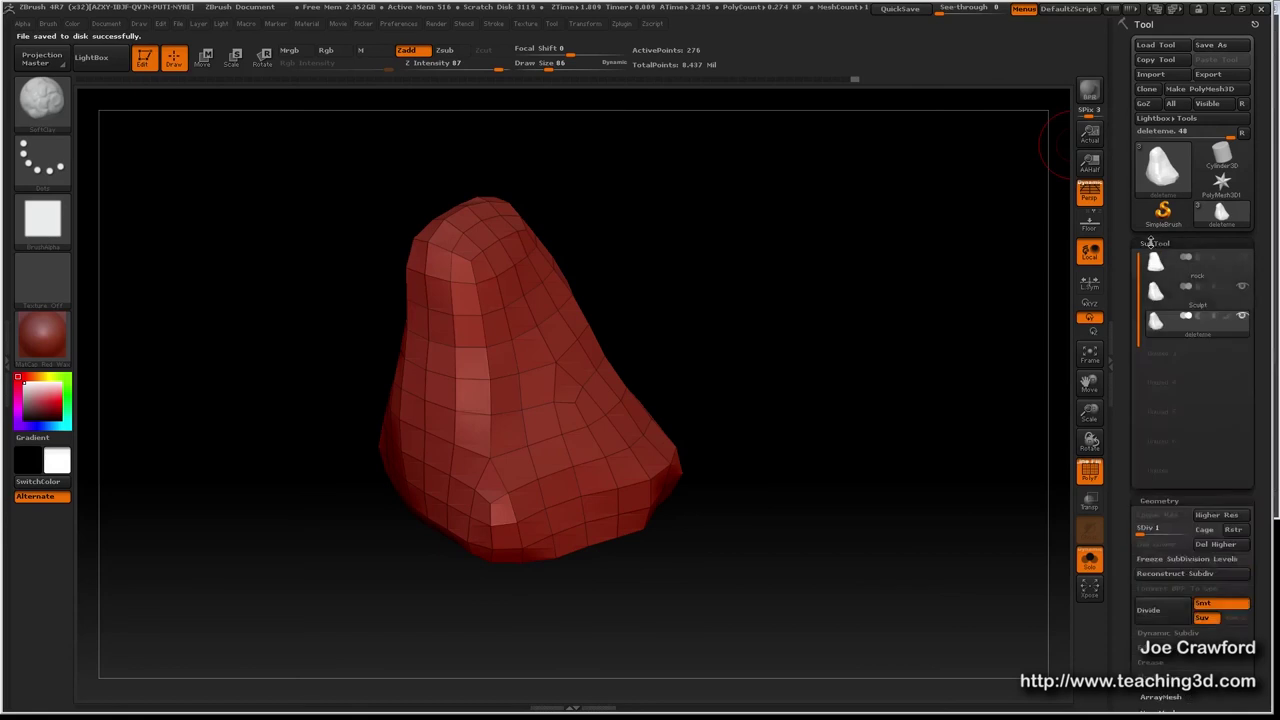
mouse_move(1183, 186)
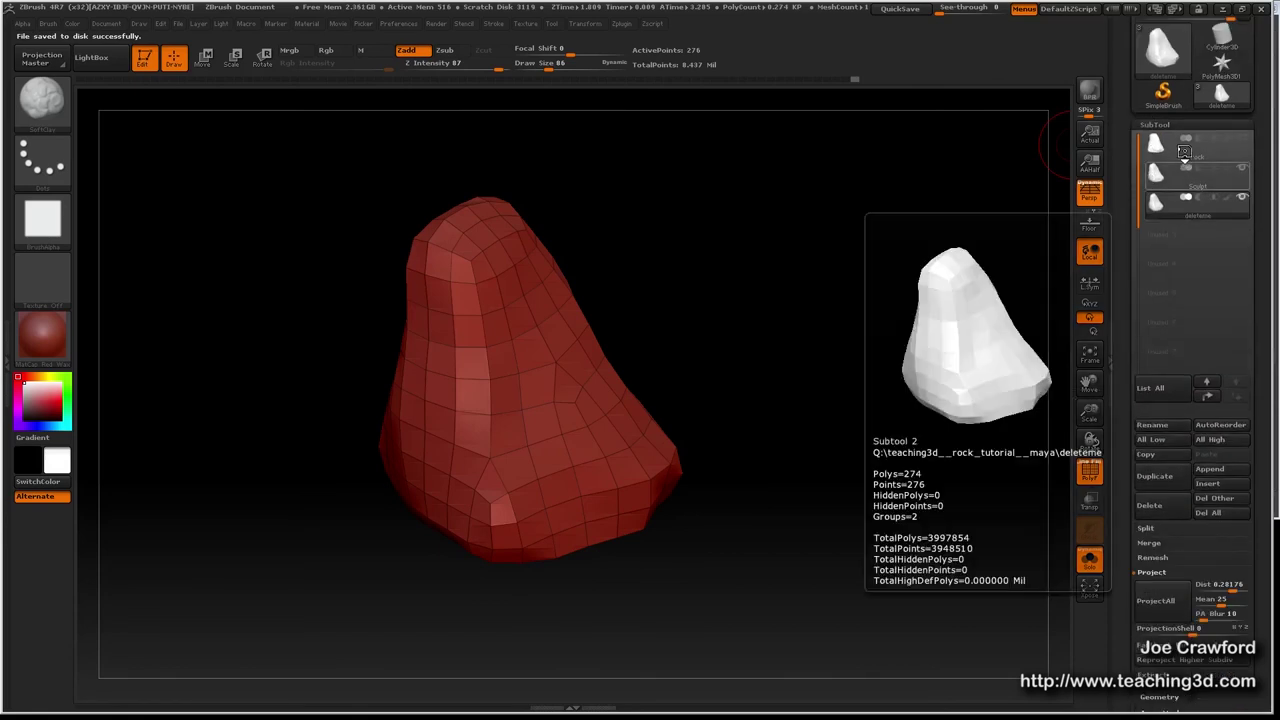
click(1184, 151)
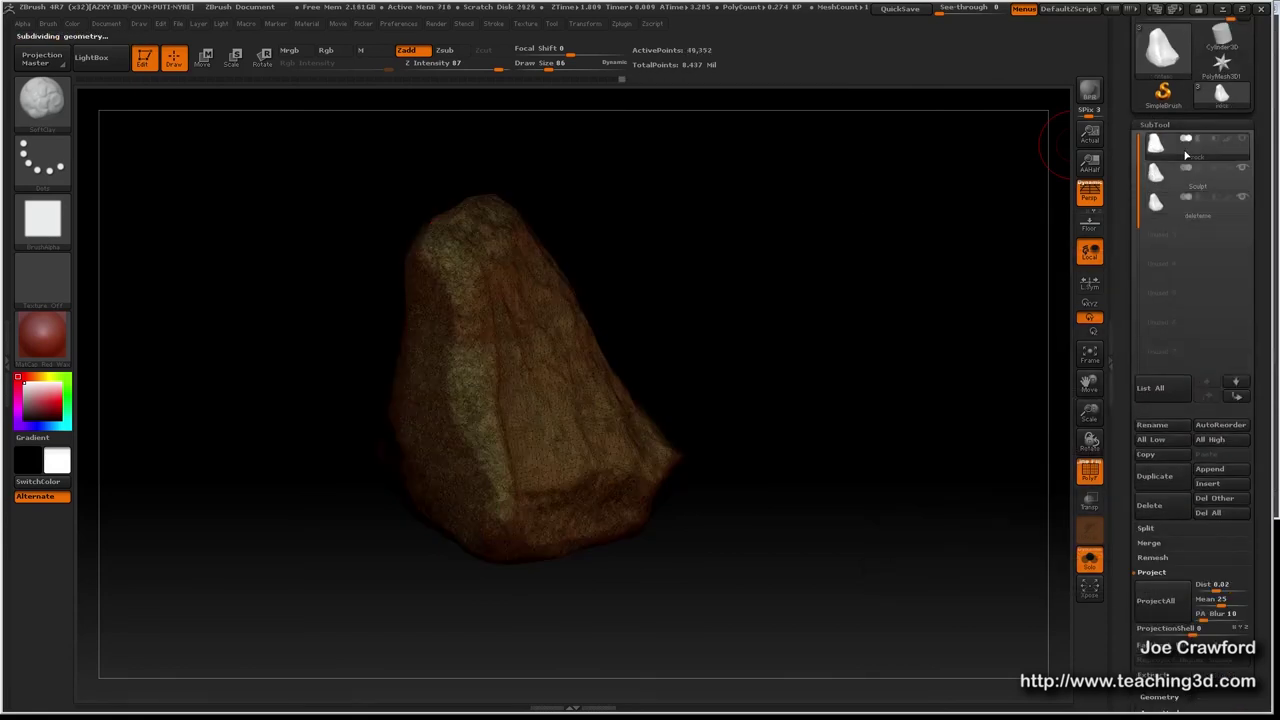
click(1148, 507)
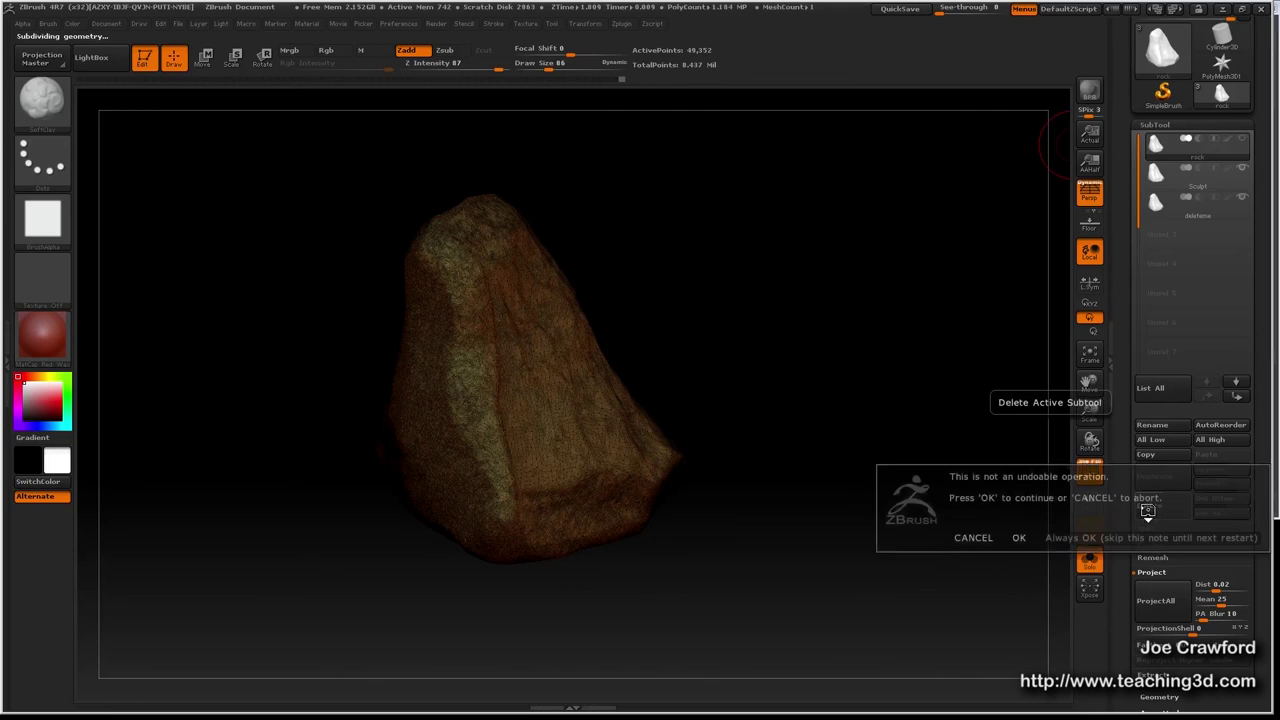
click(1017, 538)
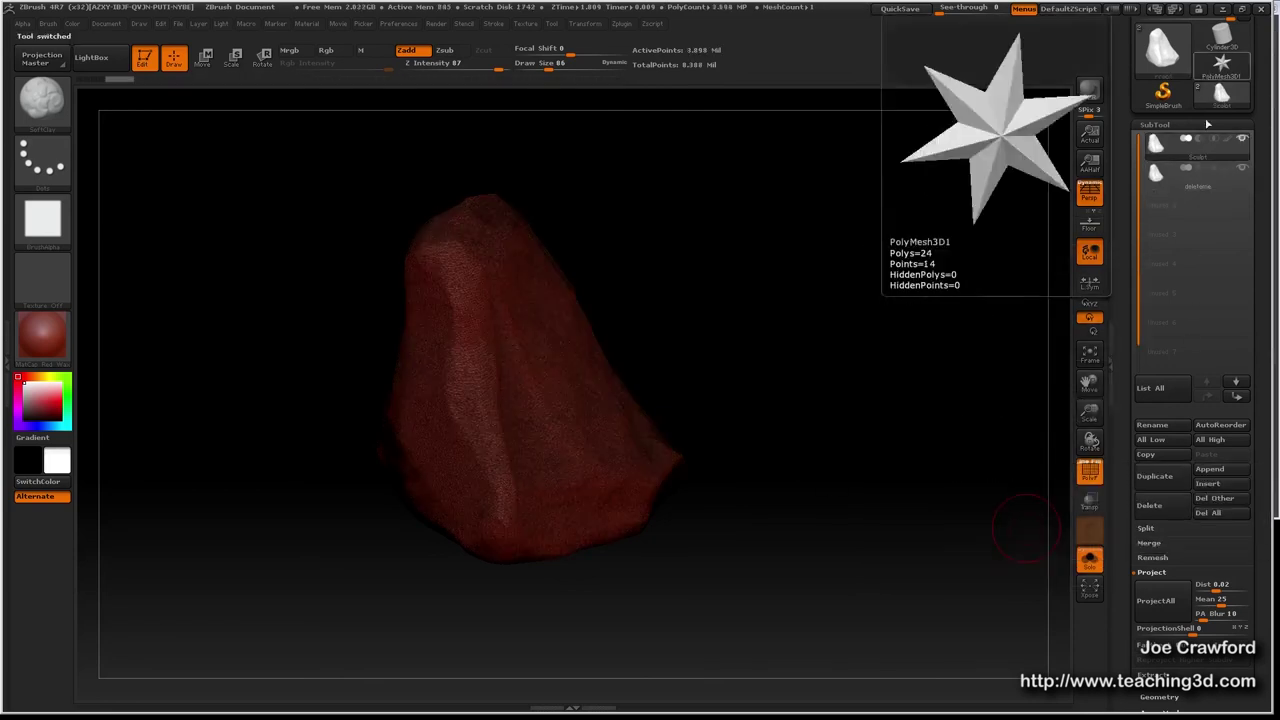
click(1166, 503)
click(1013, 527)
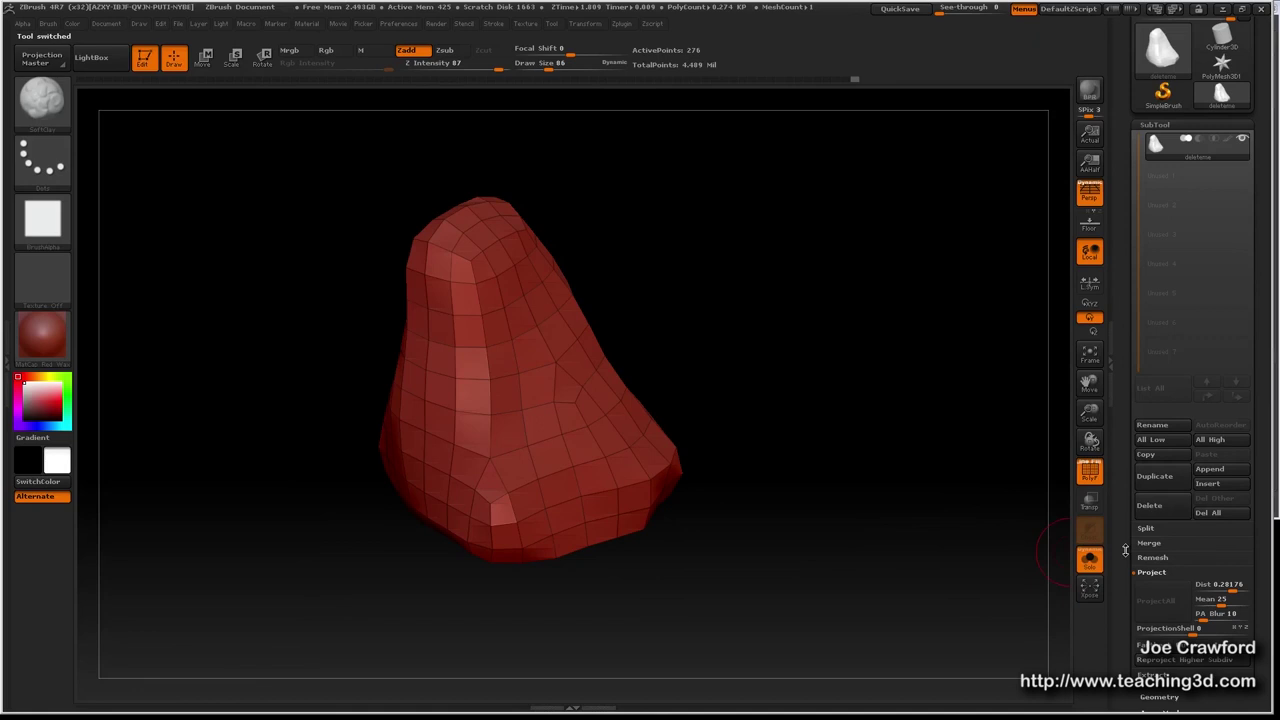
Step the retopo mesh up to its second subdivision level and rename the subtool Rock.
key(ctrl+d)
drag(1126, 403, 1128, 427)
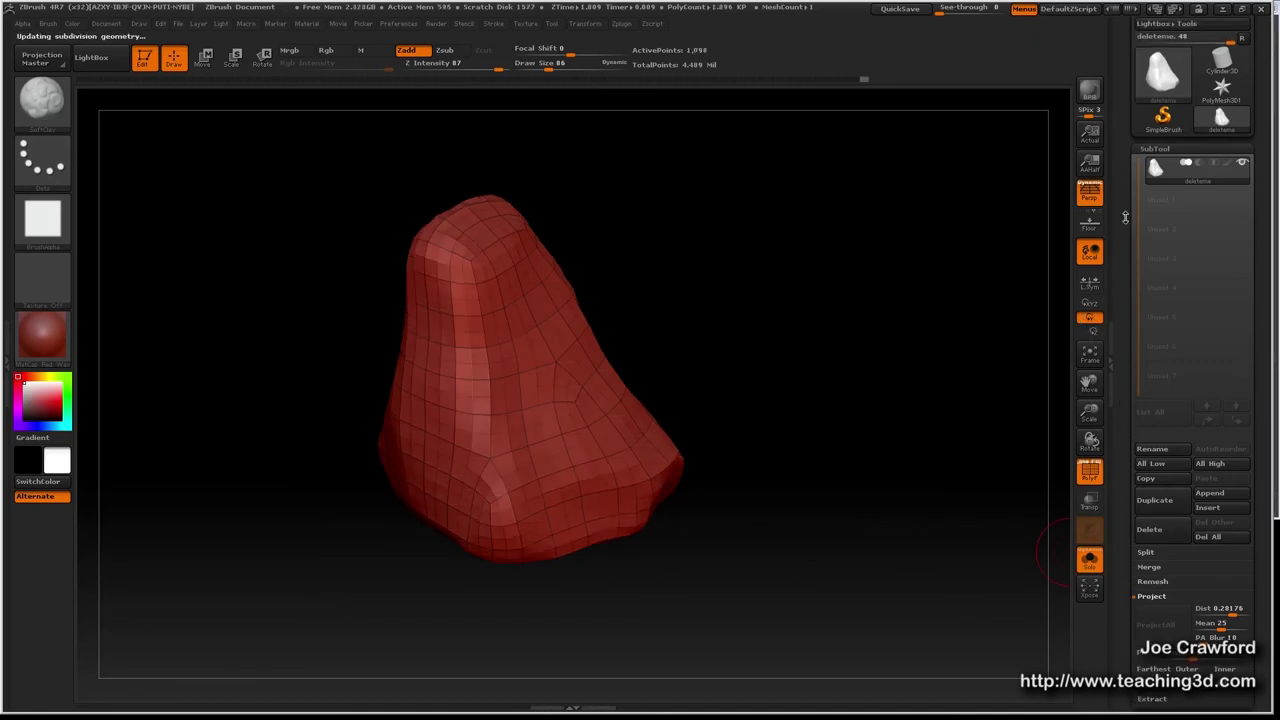
click(1155, 450)
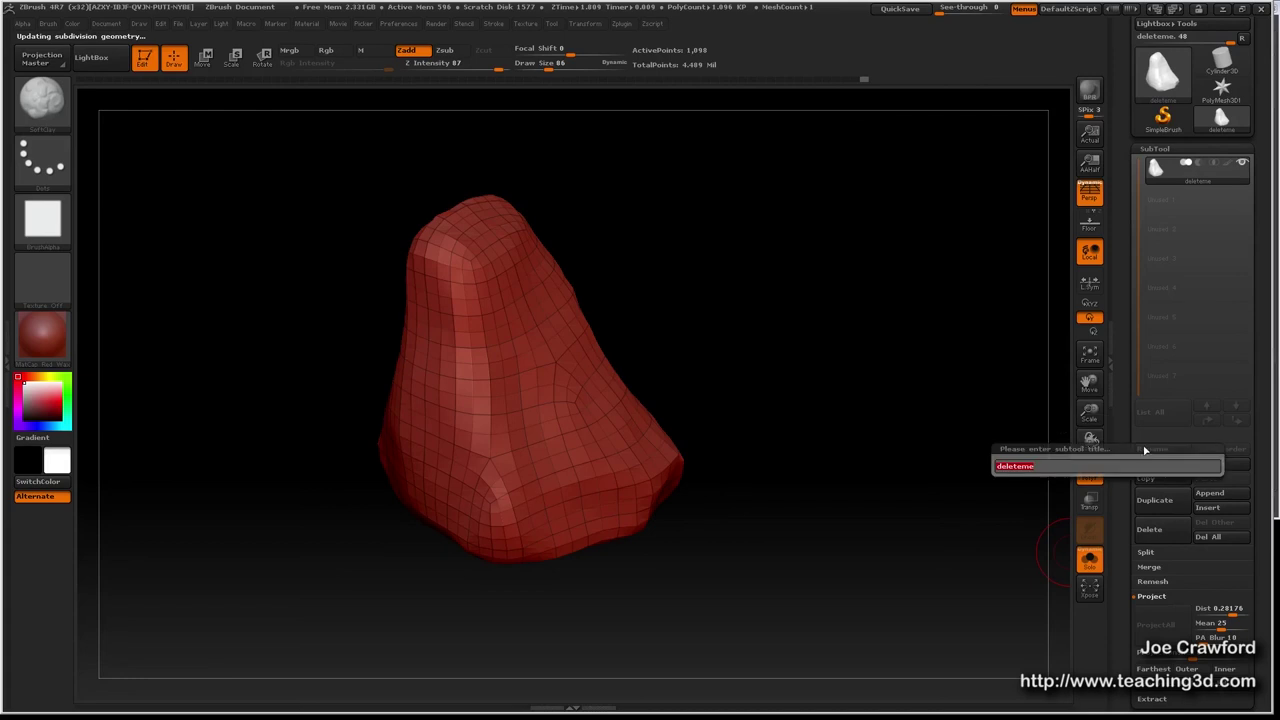
text(Rock)
key(Return)
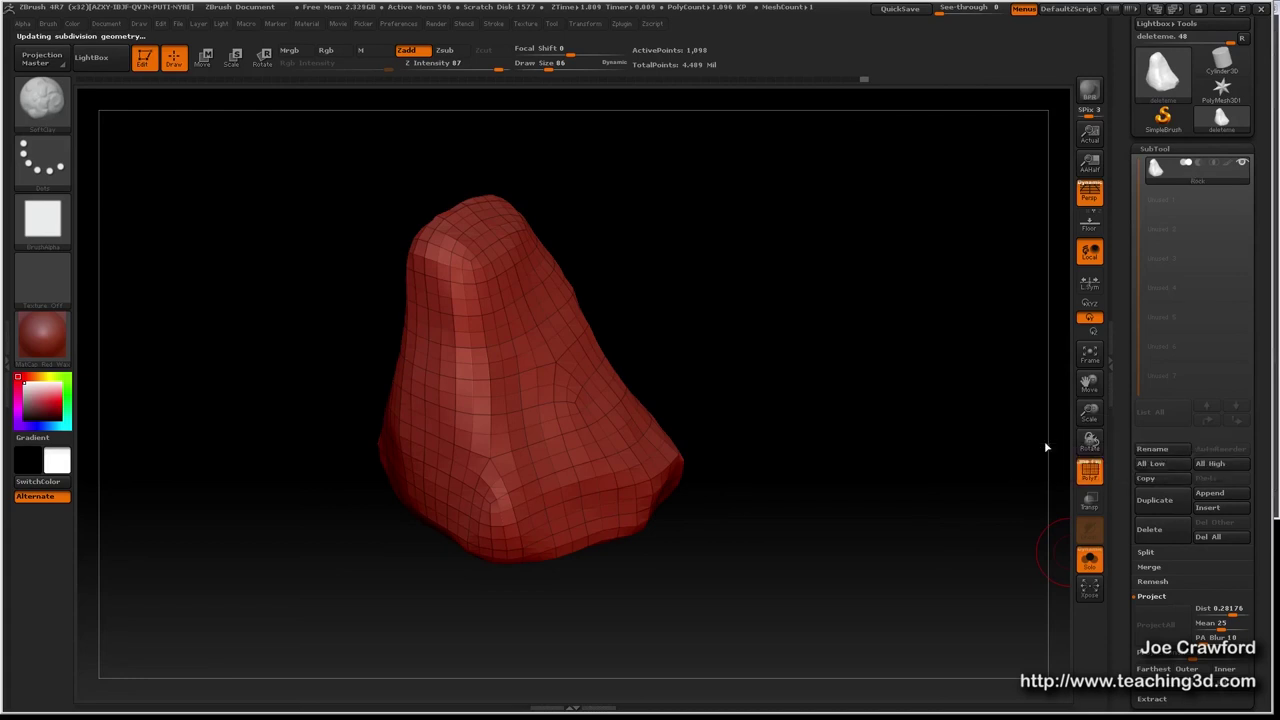
Raise the Rock subtool to its highest subdivision level.
key(ctrl+d)
key(ctrl+d)
key(ctrl+d)
key(ctrl+d)
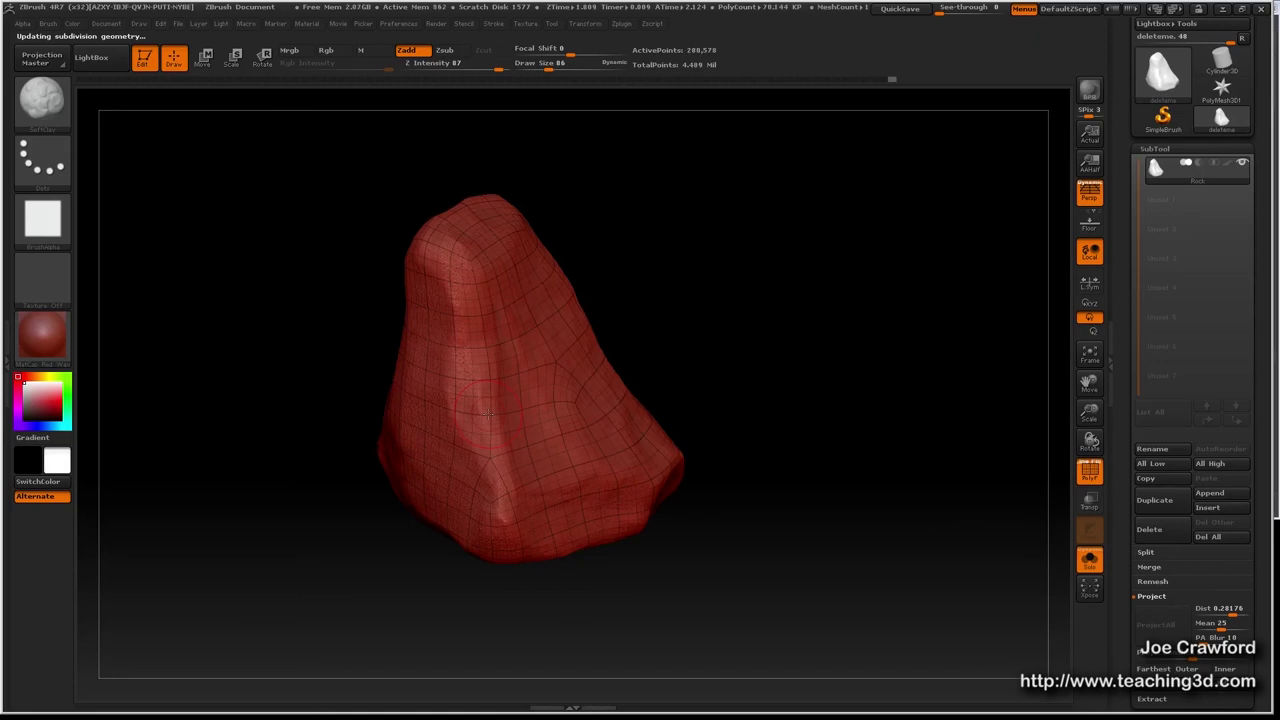
key(shift)
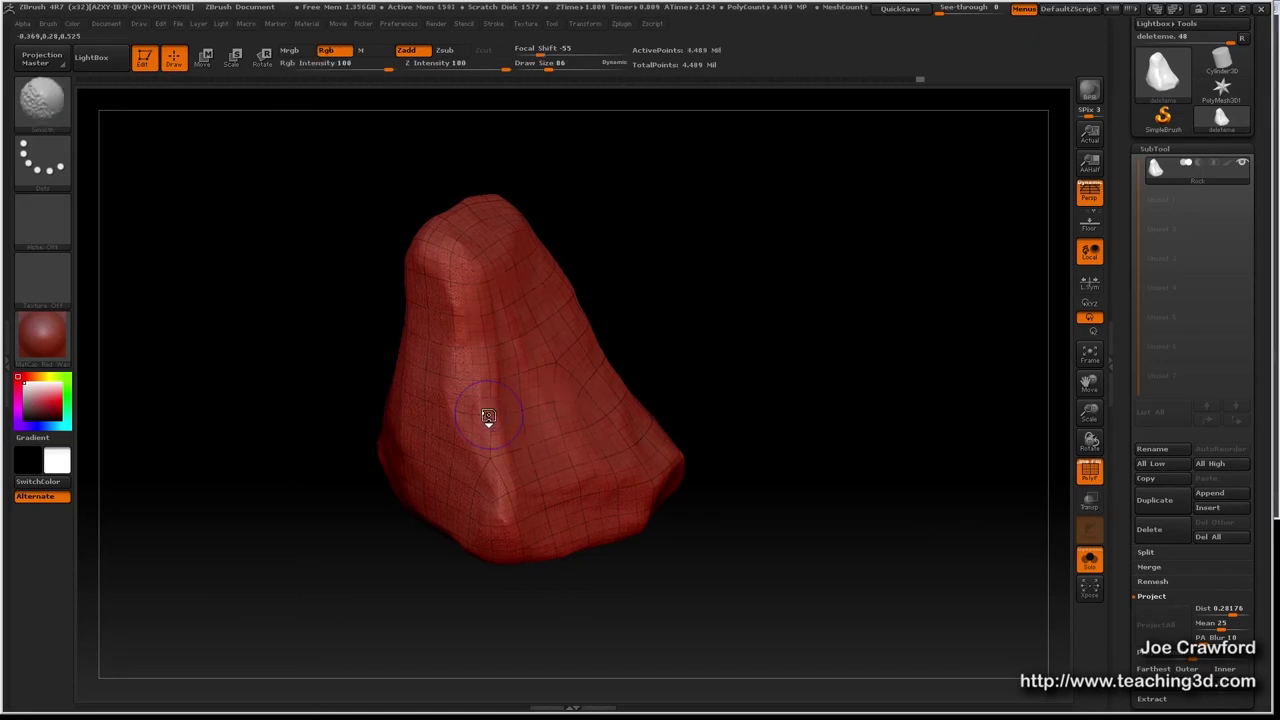
Compare the Rock's subdivision levels by stepping down to the lowest and back up through the higher ones.
key(shift+d)
key(shift+d)
key(shift+d)
key(shift+d)
key(shift+d)
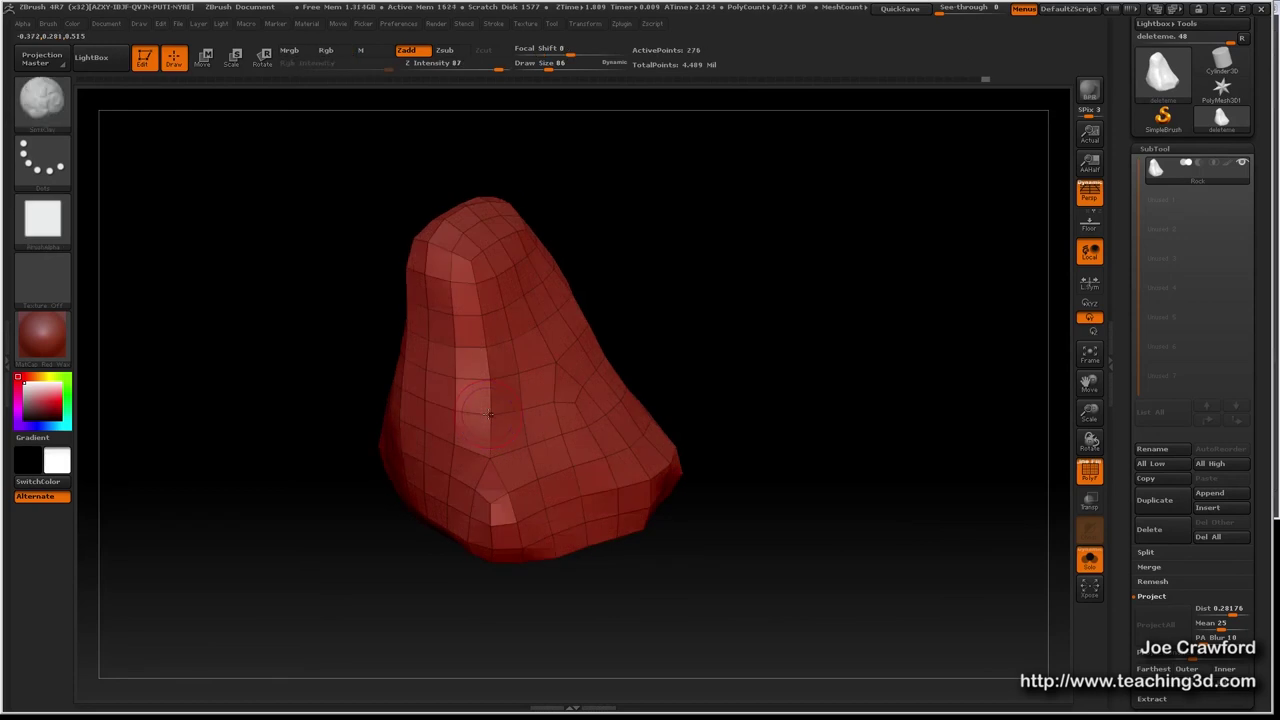
key(d)
key(d)
key(d)
key(d)
key(d)
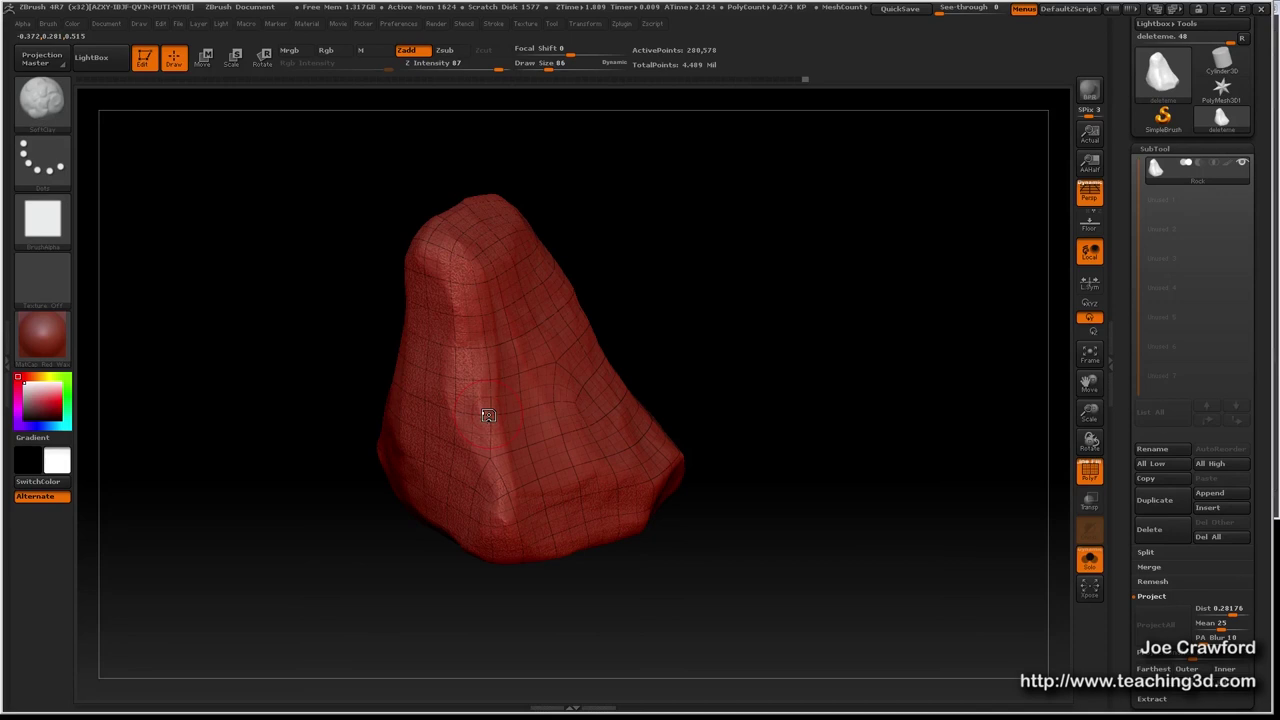
key(d)
key(d)
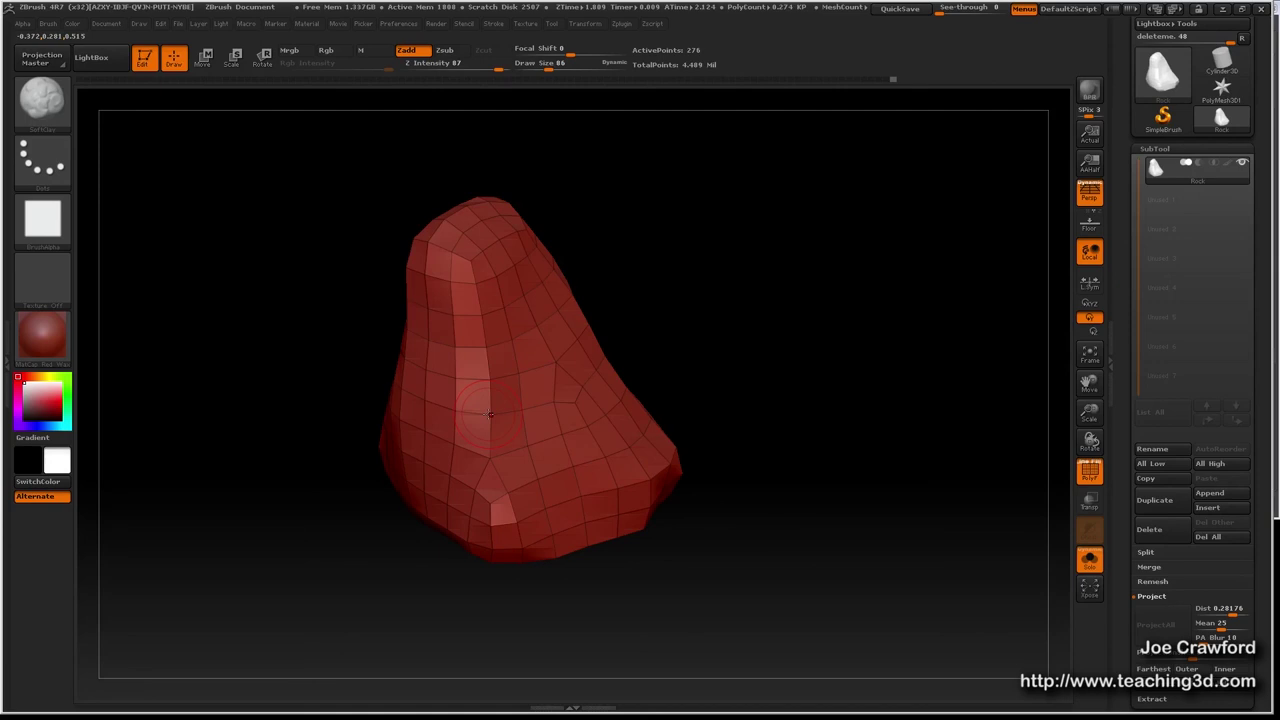
Step the Rock from its lowest to its highest subdivision level and turn off the polyframe display.
key(d)
key(d)
key(d)
key(d)
key(d)
key(d)
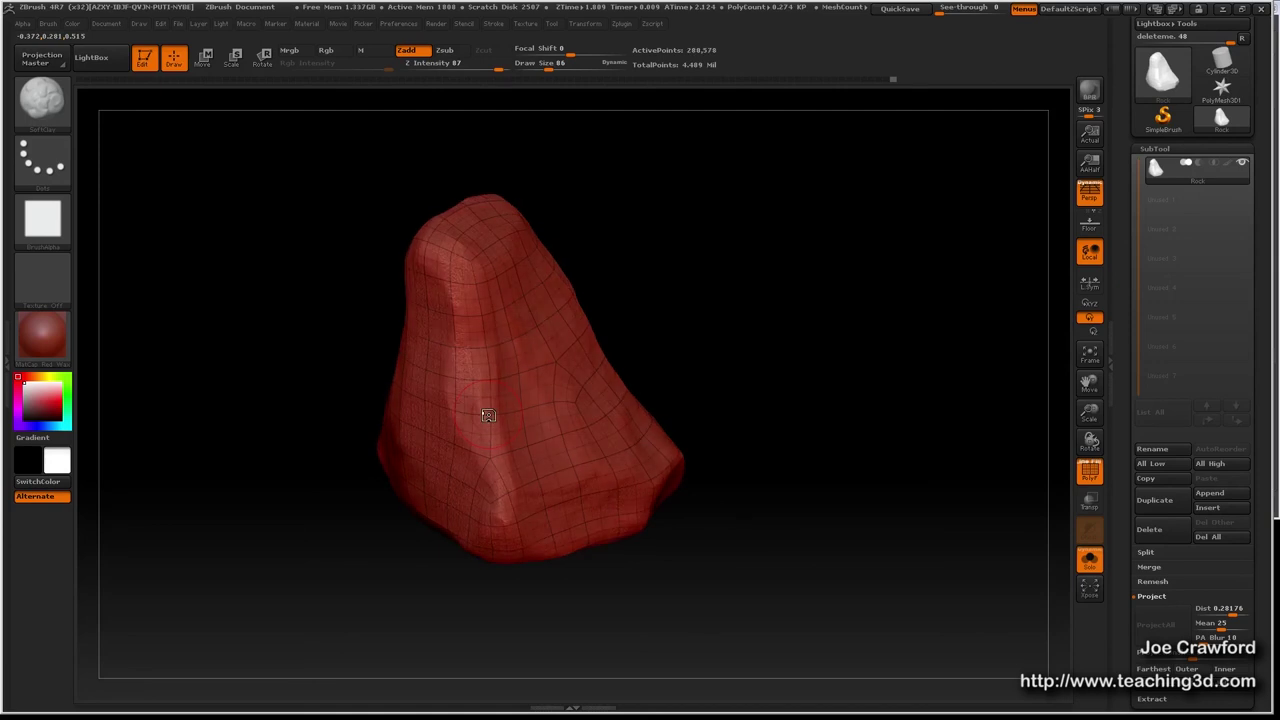
key(shift+f)
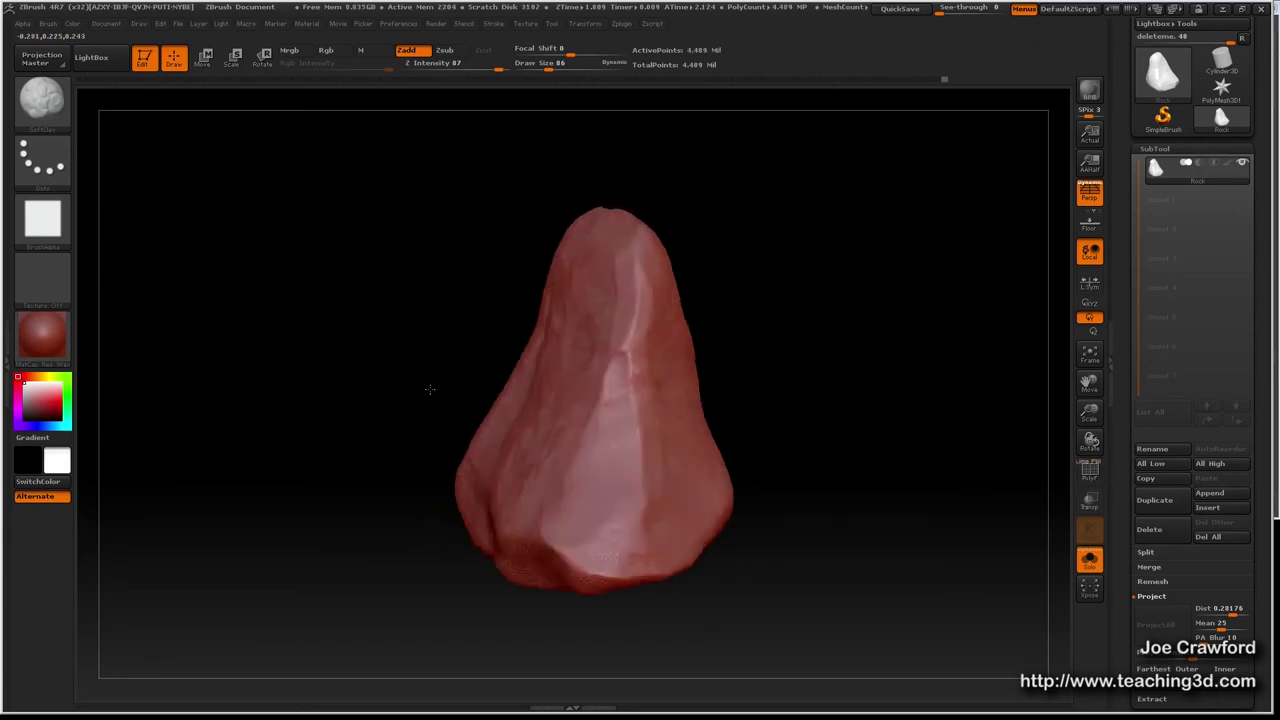
Examine the sculpted detail on the high-resolution Rock from several sides.
mouse_move(430, 389)
mouse_down()
mouse_move(386, 343)
mouse_move(371, 300)
mouse_move(470, 375)
mouse_move(545, 390)
mouse_up()
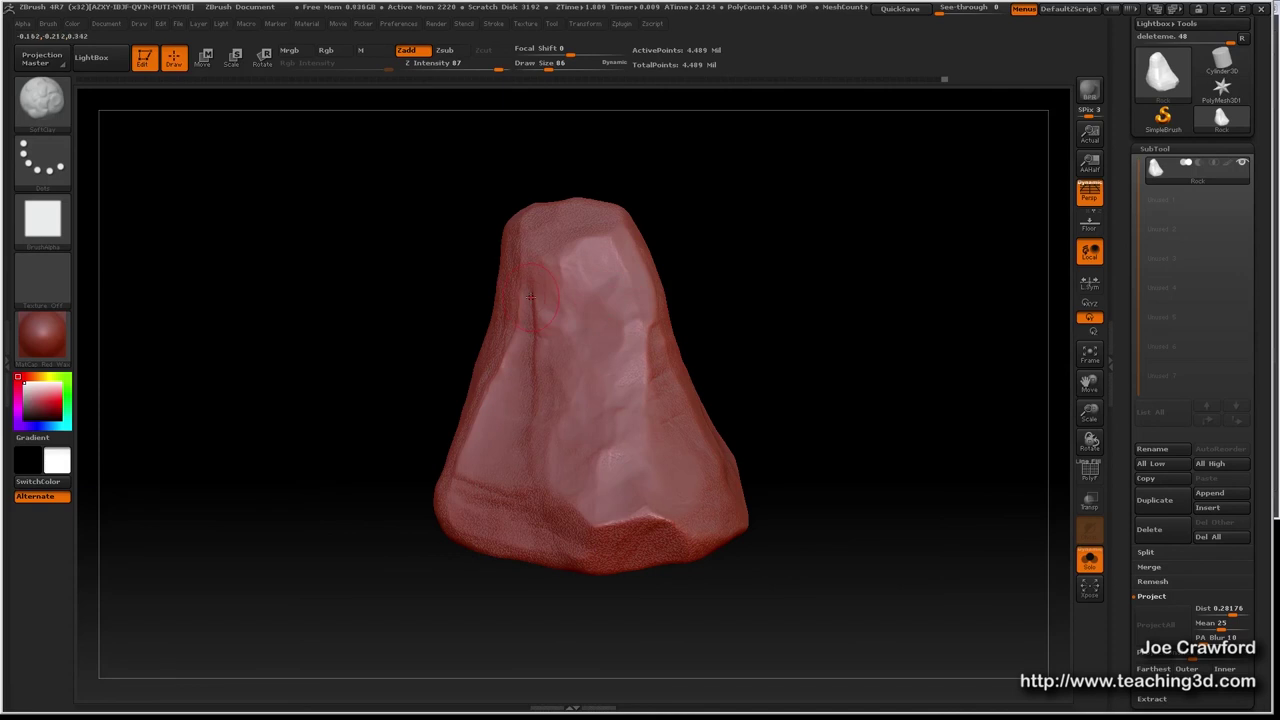
mouse_move(582, 400)
mouse_down()
mouse_move(625, 408)
mouse_move(605, 408)
mouse_up()
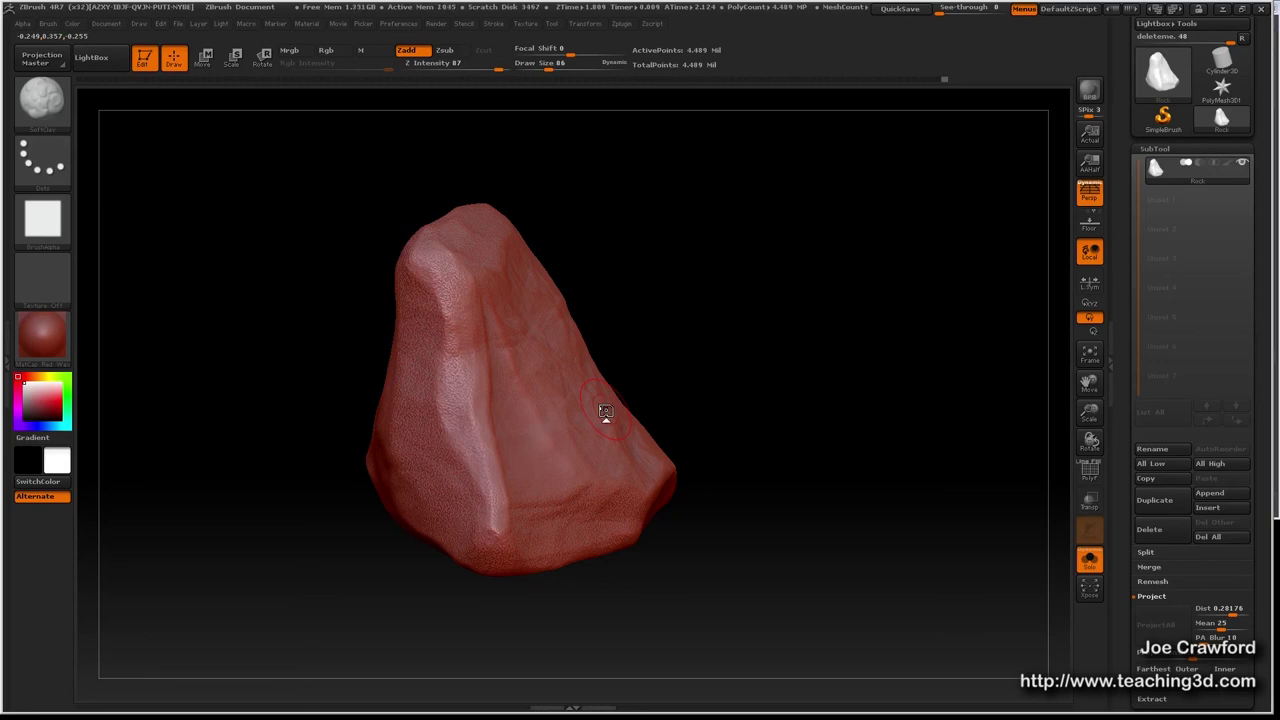
key(ctrl+z)
key(ctrl+shift+z)
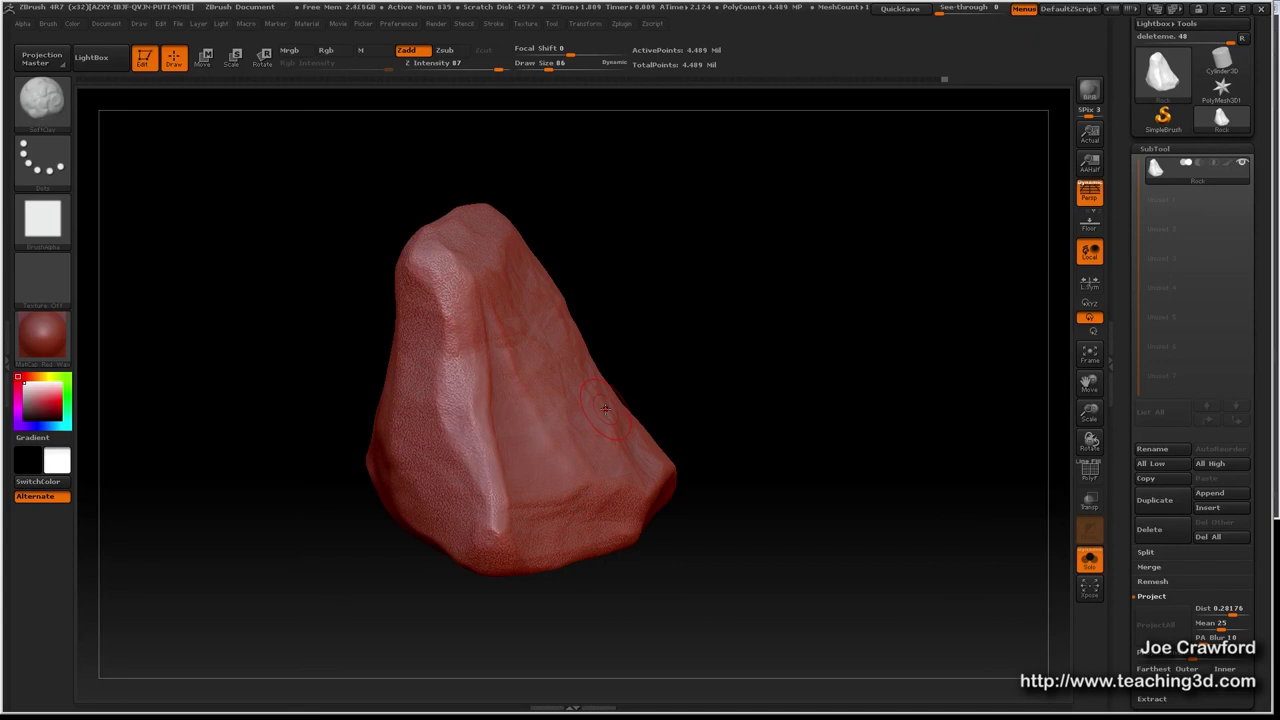
right_drag(614, 444, 602, 373)
drag(600, 373, 530, 314)
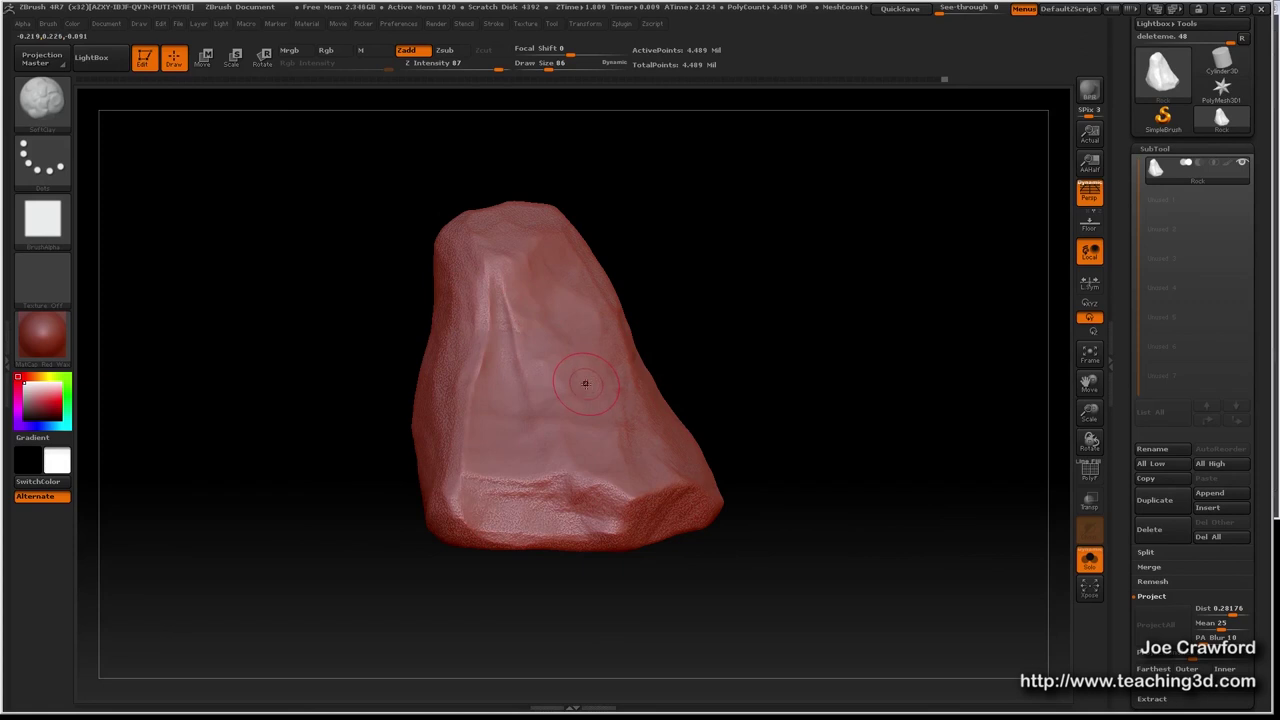
Step the Rock down to its lowest subdivision level to view the base mesh without polyframe.
key(shift+d)
key(shift+d)
key(shift+d)
key(shift+d)
key(shift+d)
key(shift+d)
key(shift+d)
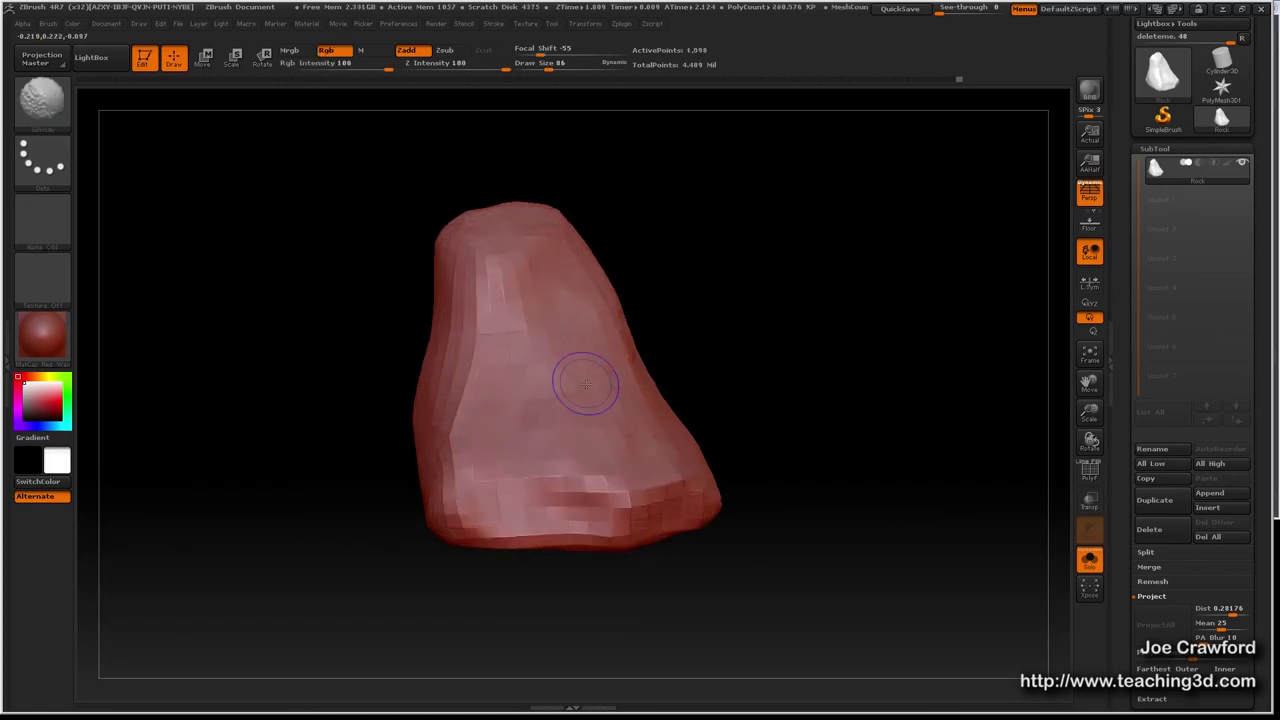
key(b)
key(c)
key(b)
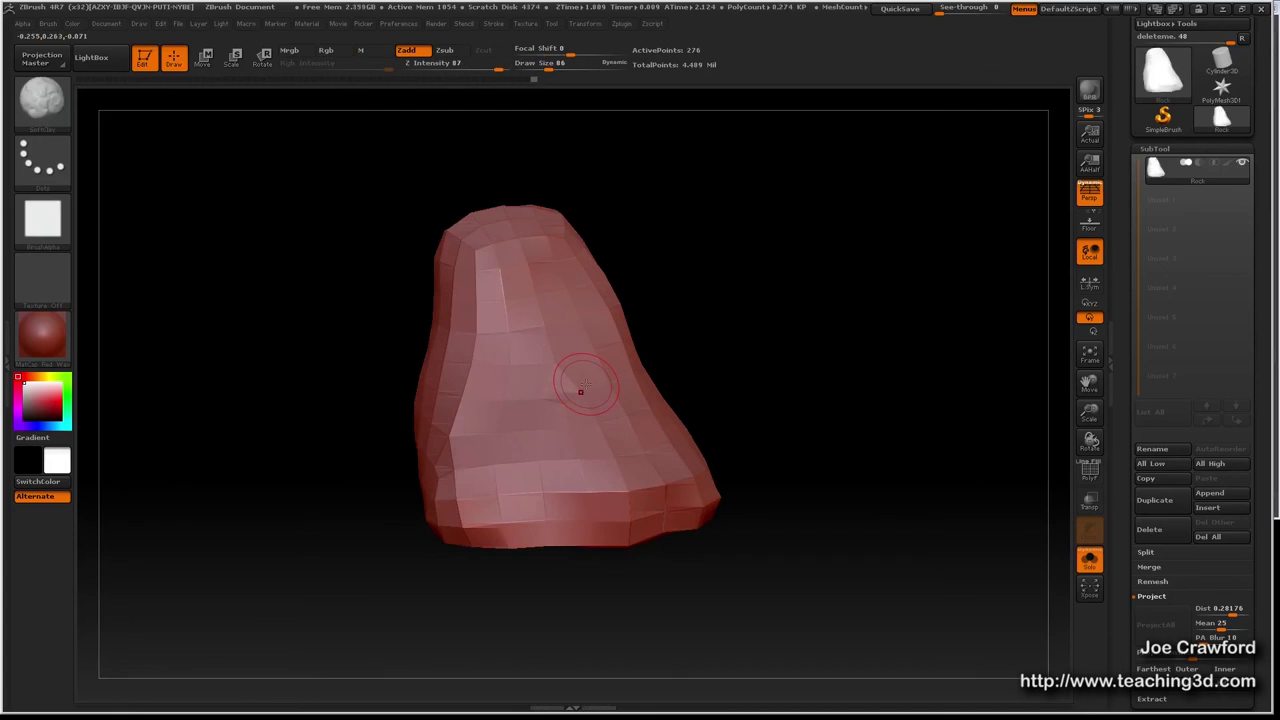
Return the Rock to its highest subdivision level and turn the polyframe display on to view its wireframe.
key(d)
key(d)
key(d)
key(d)
key(d)
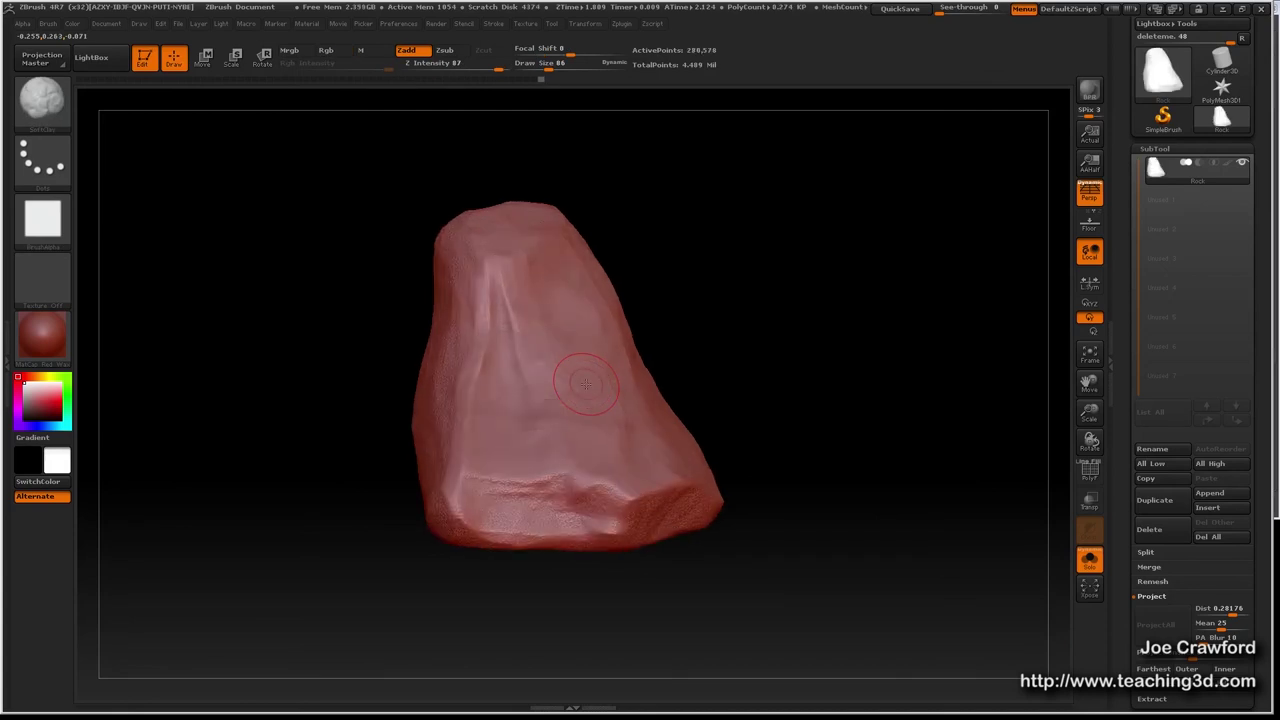
key(d)
key(d)
key(shift+f)
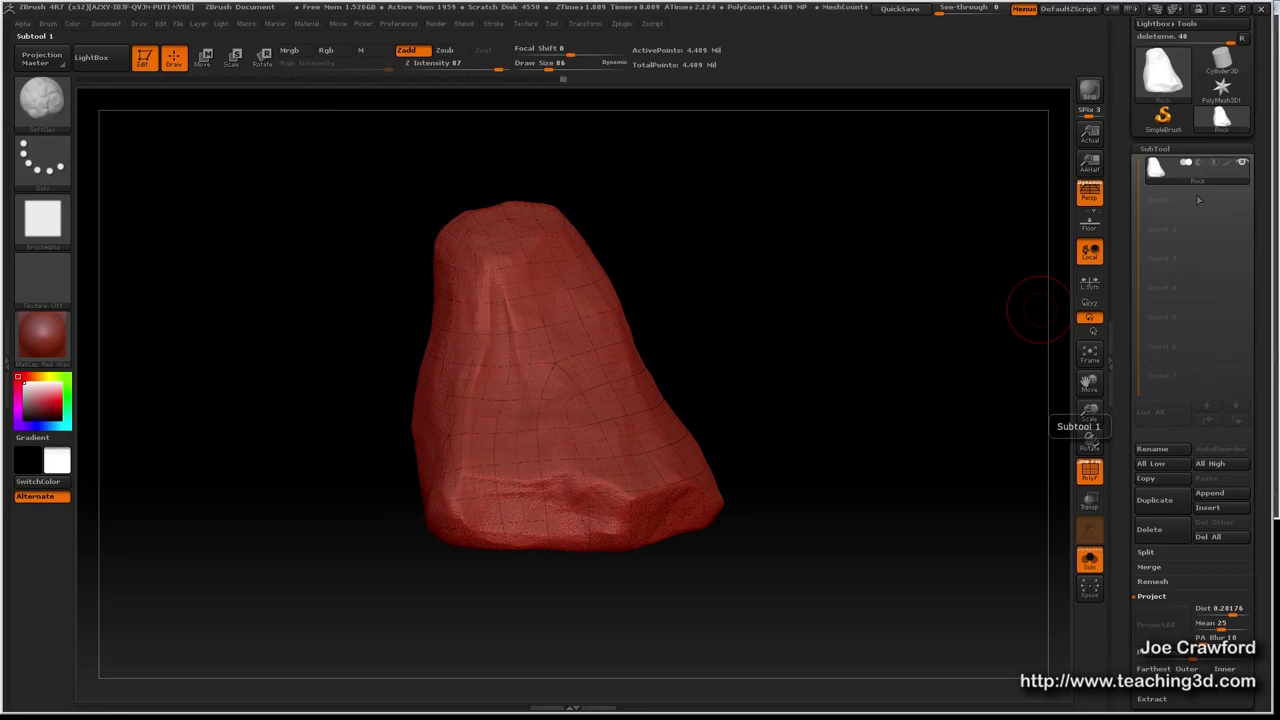
mouse_move(712, 305)
mouse_down()
mouse_move(617, 390)
mouse_move(486, 380)
mouse_move(491, 257)
mouse_move(504, 351)
mouse_move(566, 388)
mouse_up()
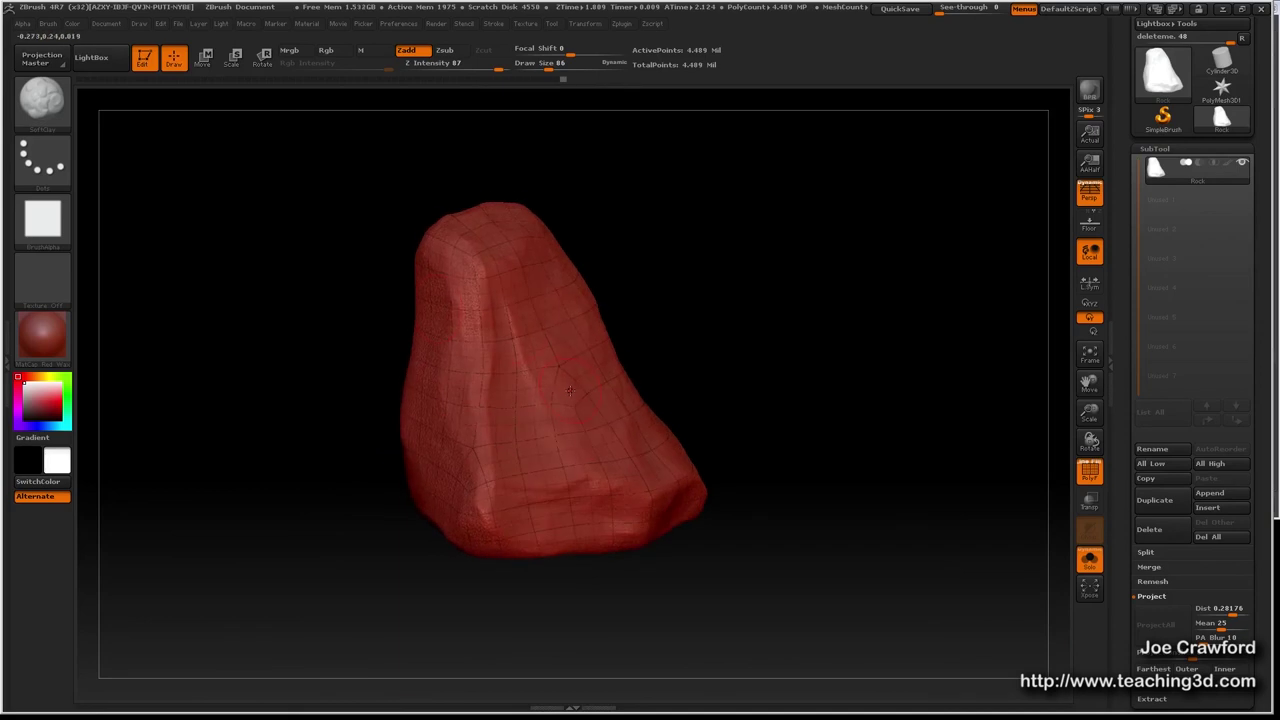